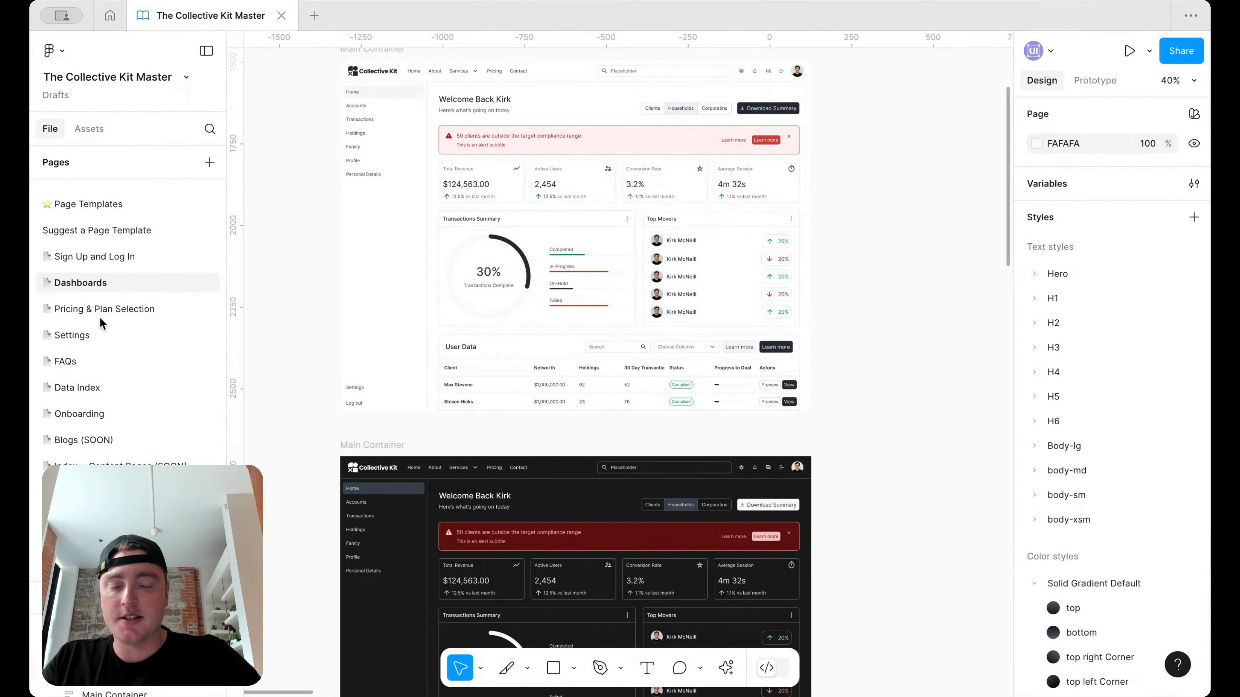
Look through the Pricing & Plan Selection, Settings, FAQs and Data Index template pages, in light and dark versions.
click(111, 313)
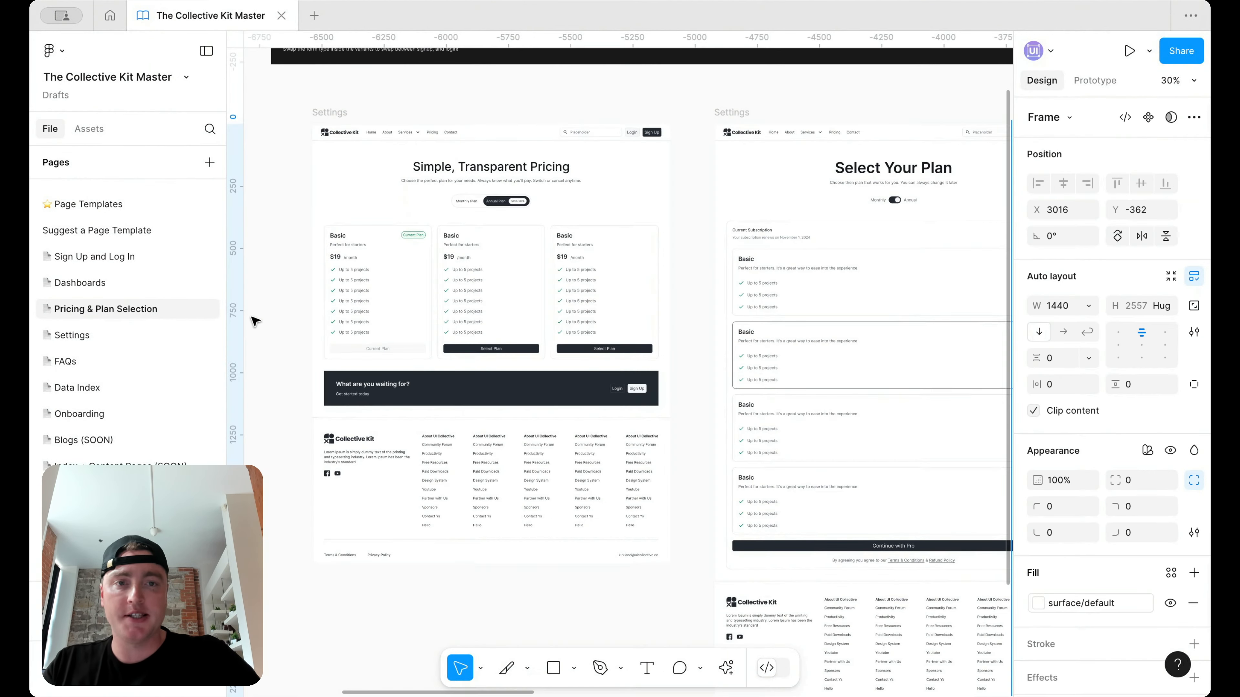
scroll(249, 320, down, 5)
click(97, 337)
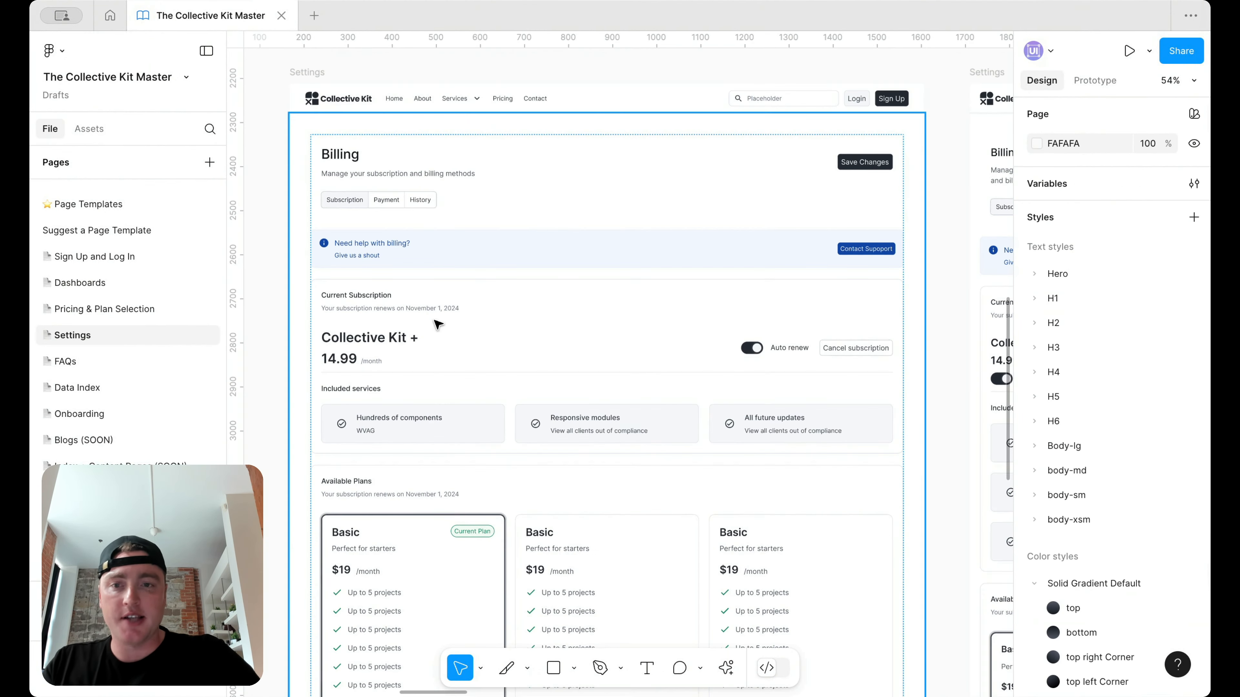
click(129, 365)
click(152, 388)
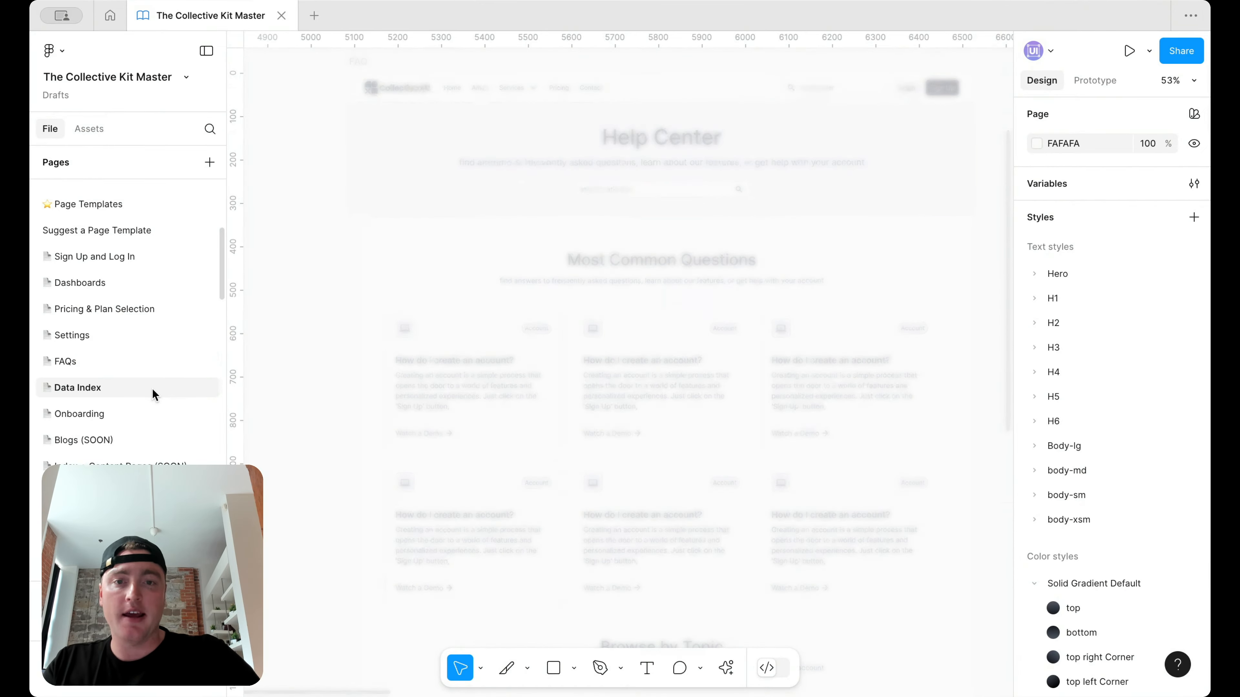
scroll(461, 361, down, 5)
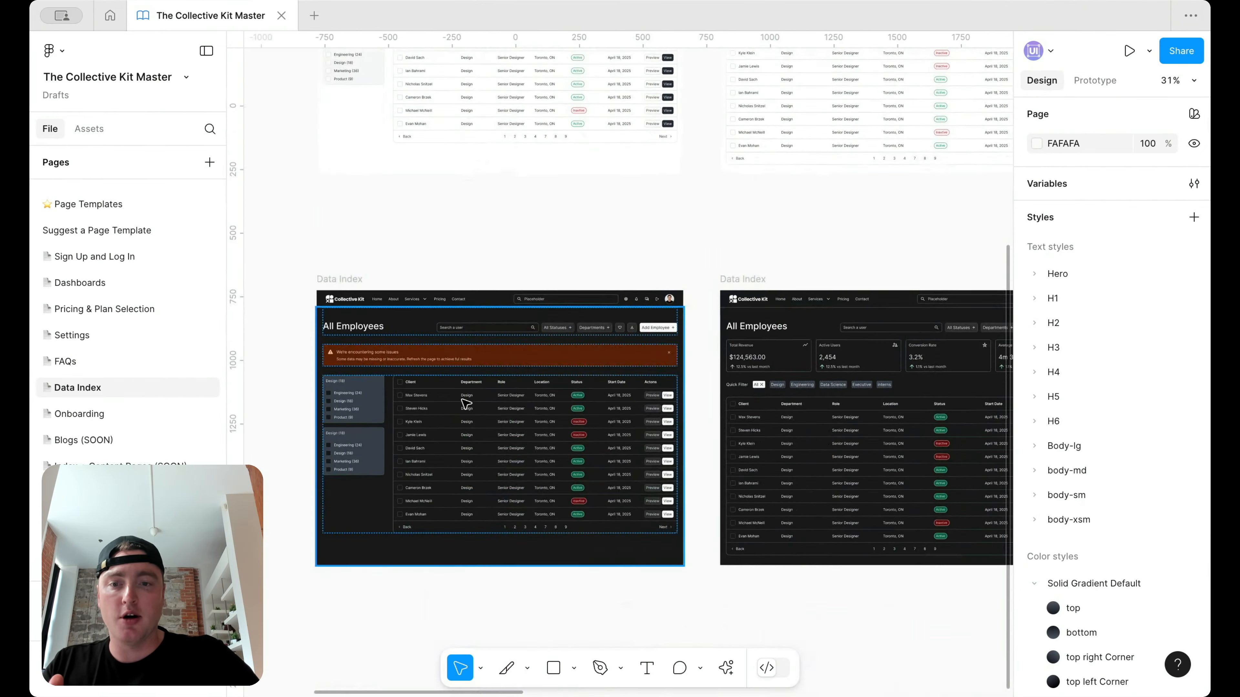
scroll(459, 397, up, 3)
scroll(454, 416, down, 3)
scroll(445, 439, up, 5)
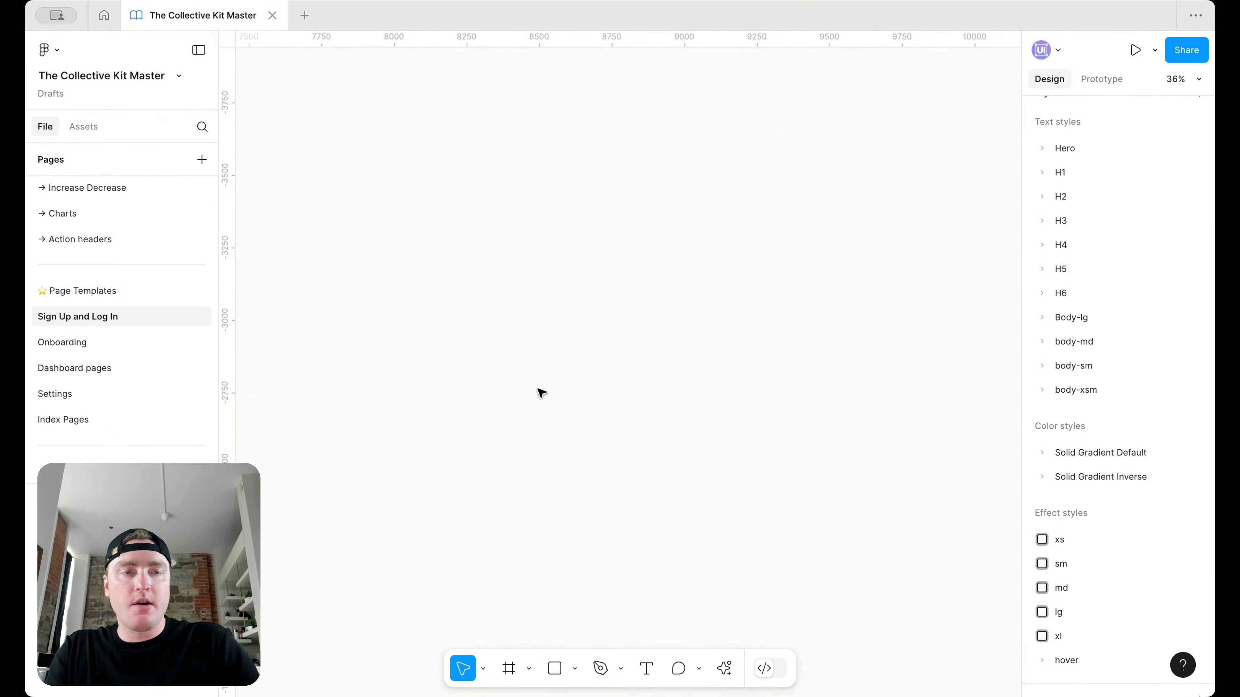
Find the Input component among the file's own components and place an instance on the empty canvas.
click(87, 127)
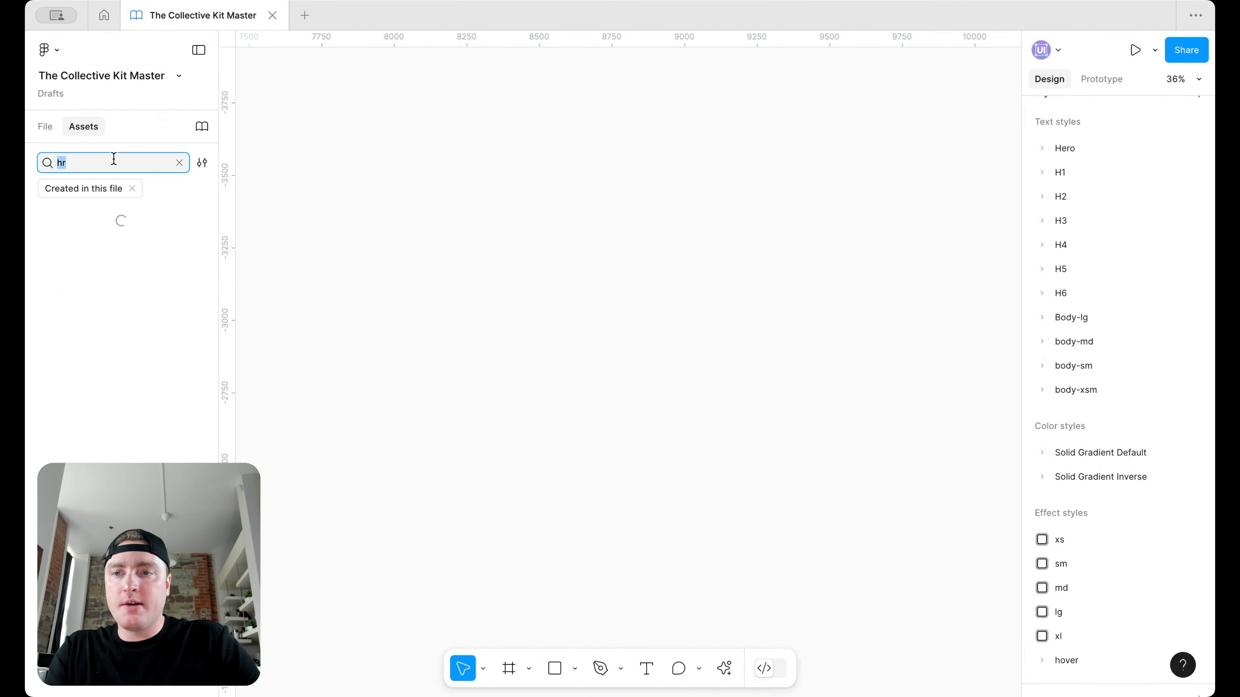
text(ino)
key(BackSpace)
text(put)
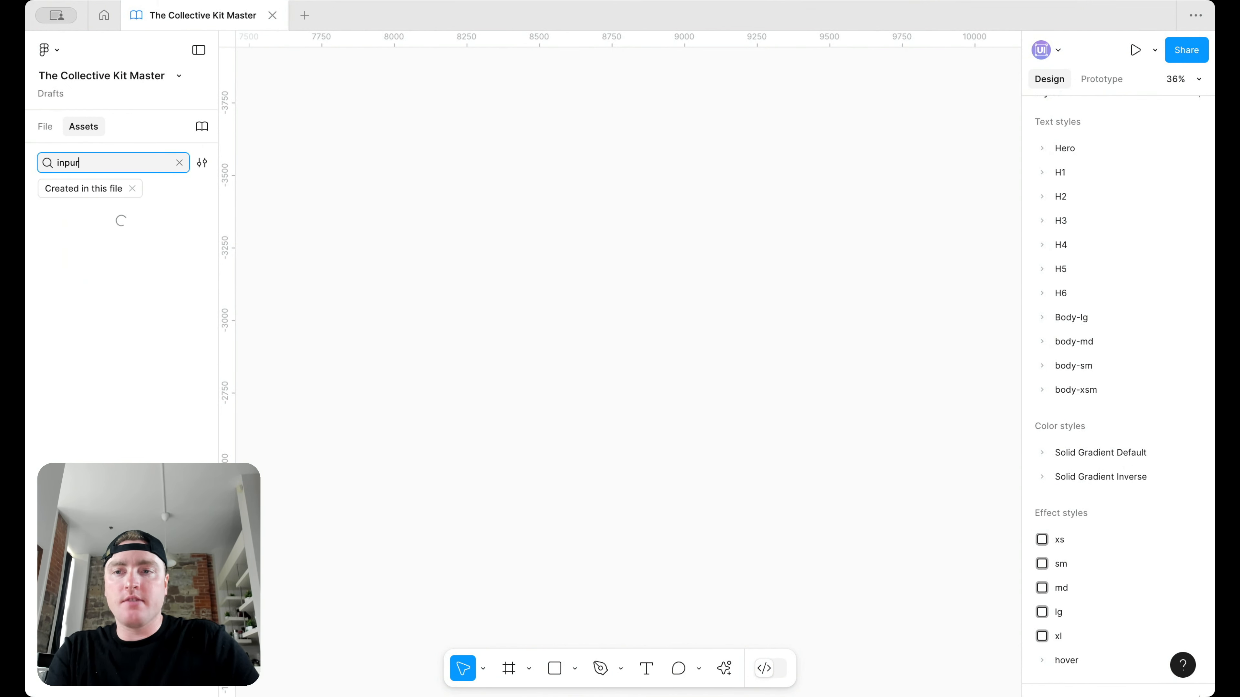
key(BackSpace)
text(t)
key(Down)
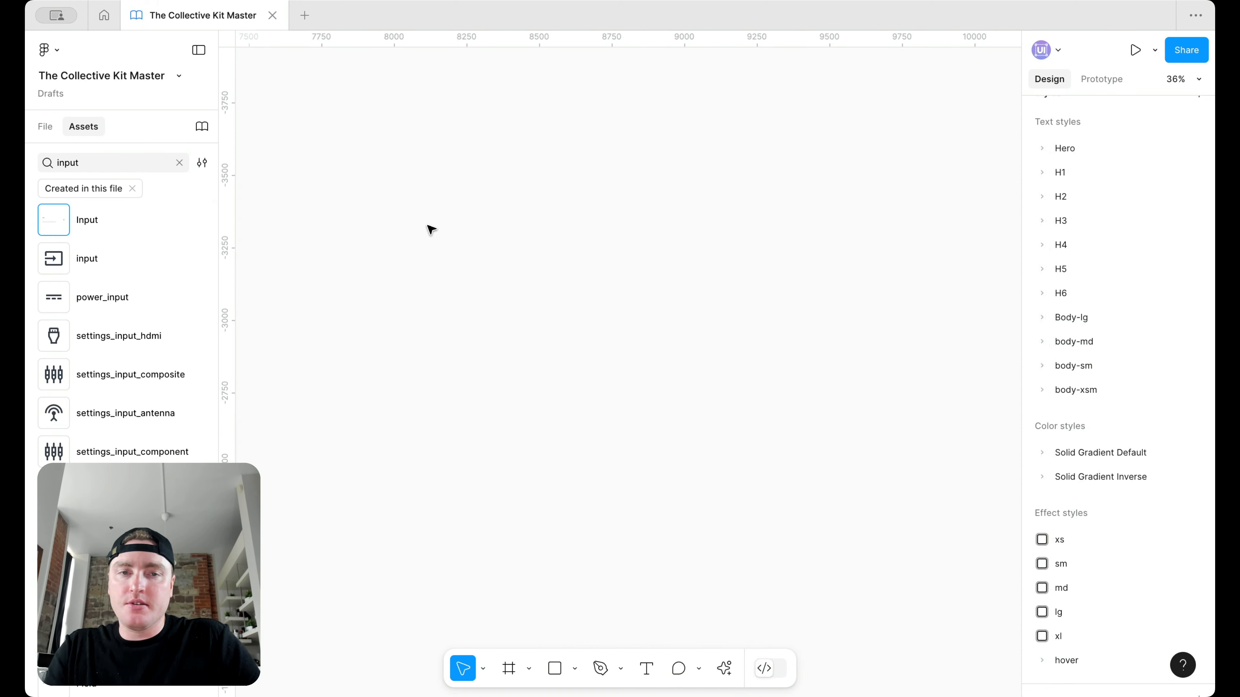
key(Return)
scroll(642, 271, up, 5)
scroll(663, 277, right, 3)
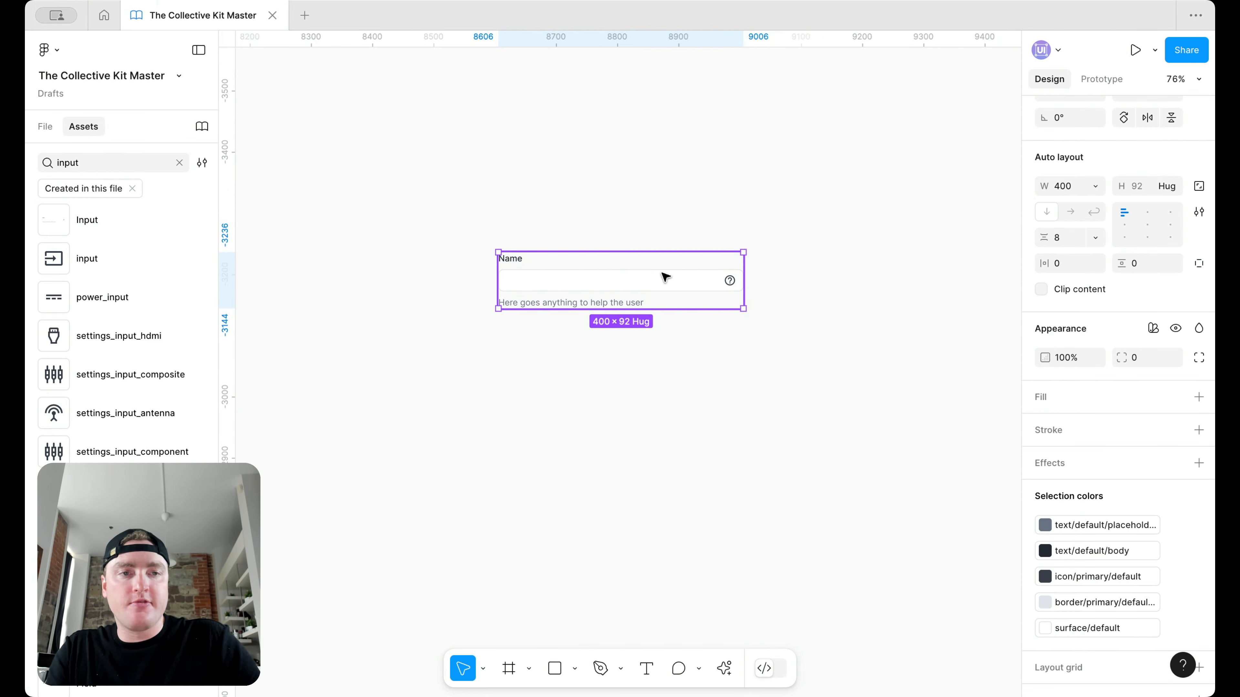
scroll(665, 277, up, 3)
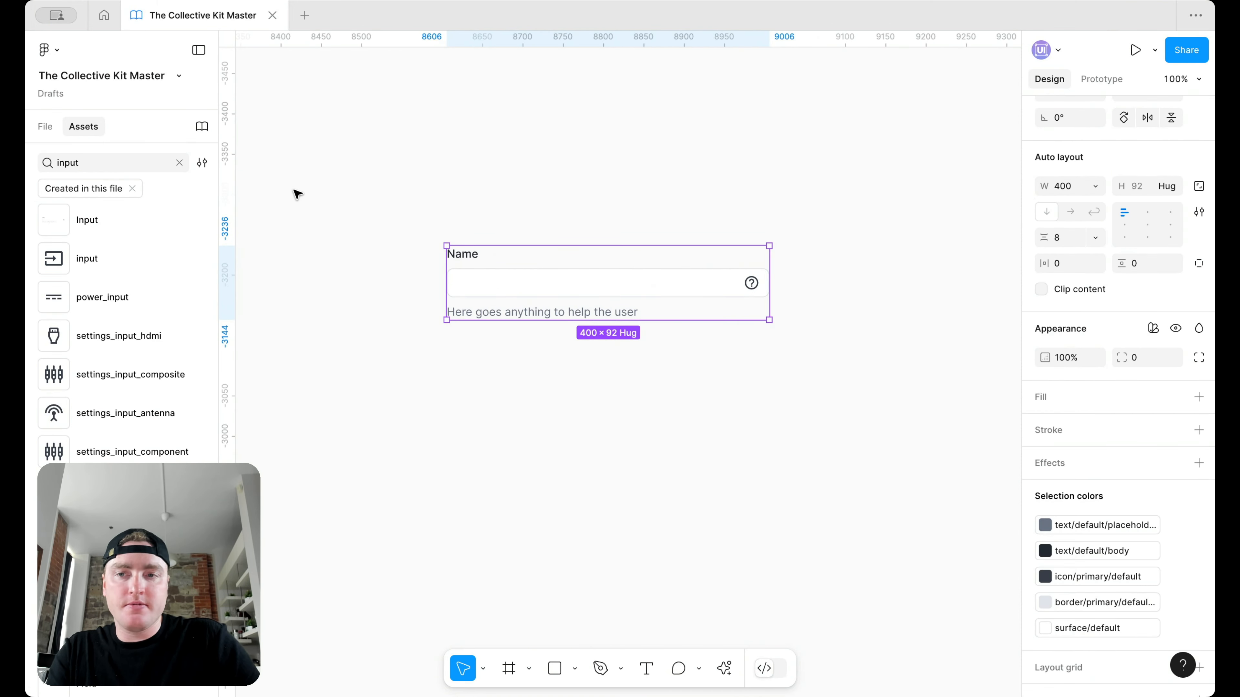
Hide the hint copy and the right icon of the input field.
scroll(1125, 340, up, 10)
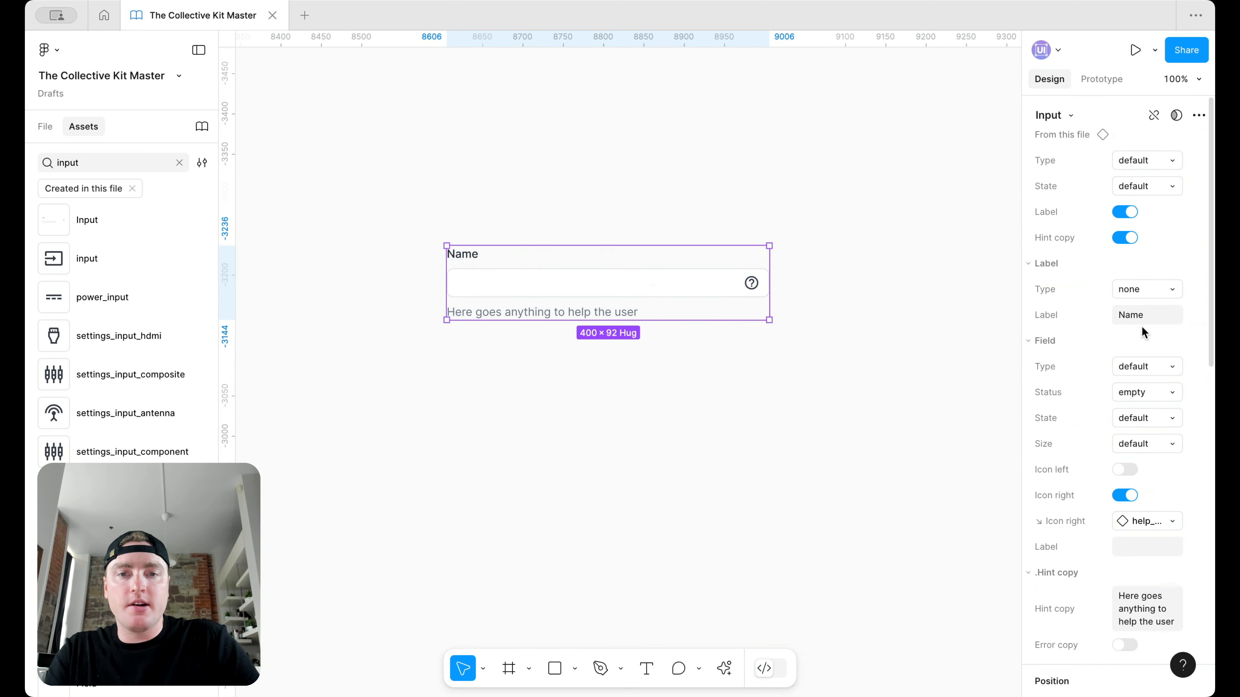
click(1121, 238)
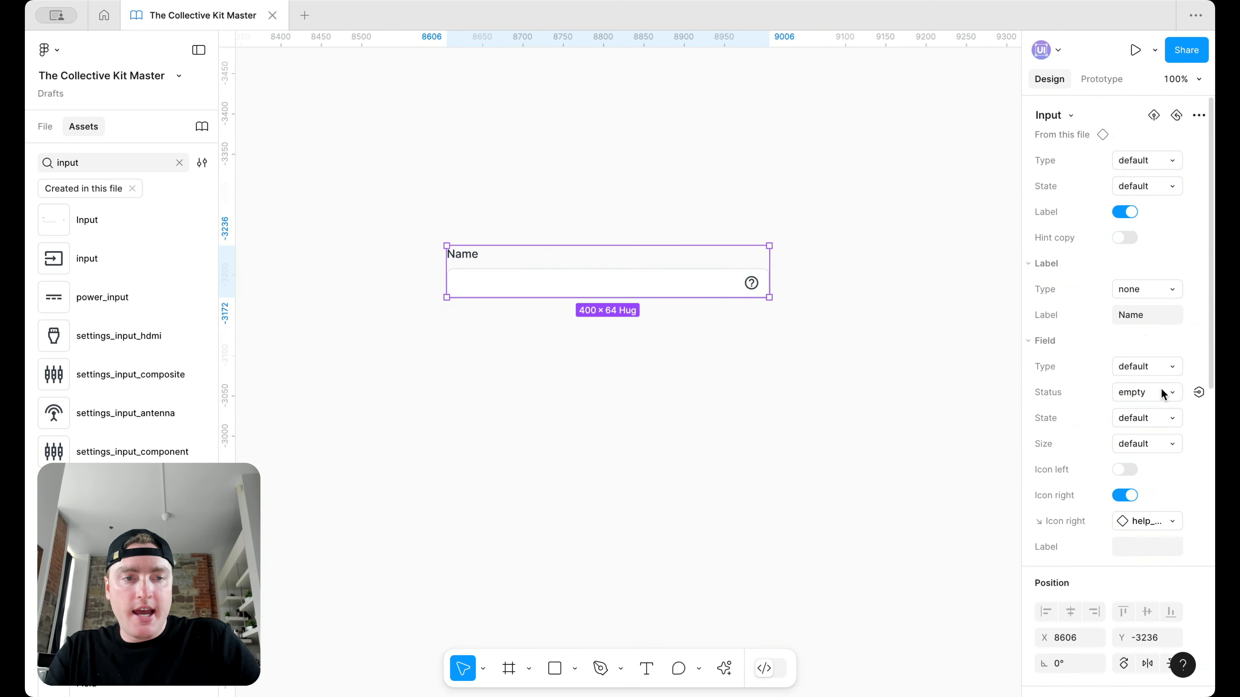
click(1124, 495)
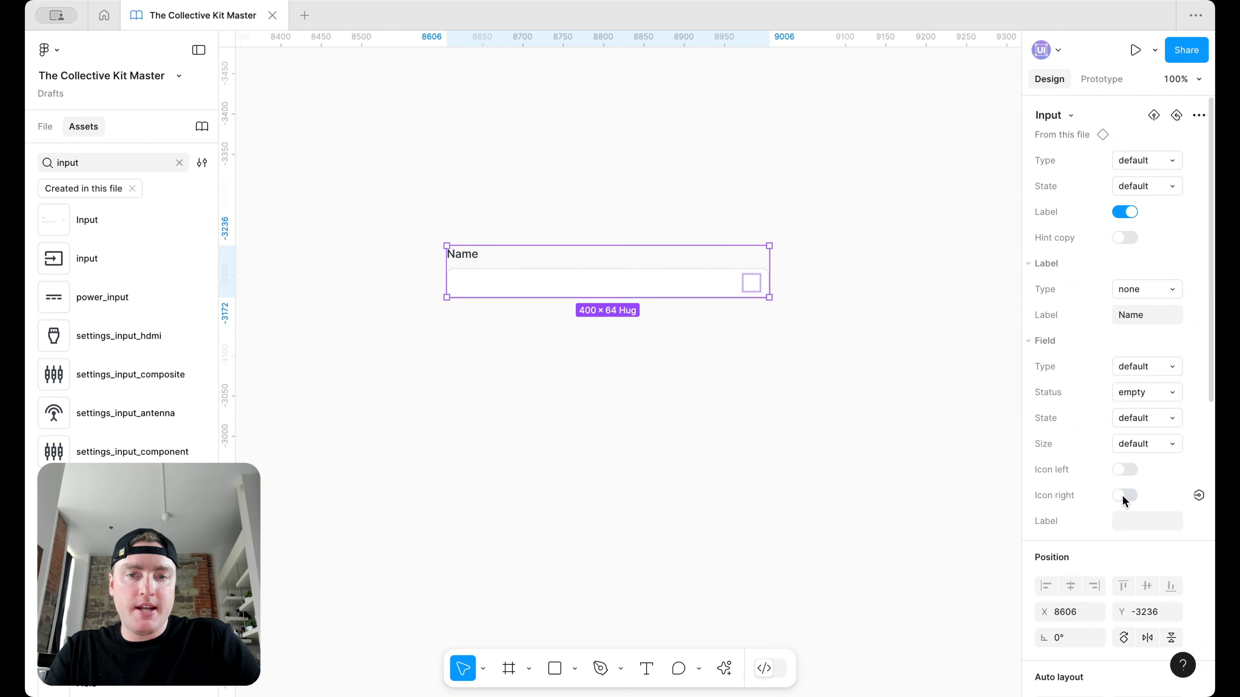
click(46, 126)
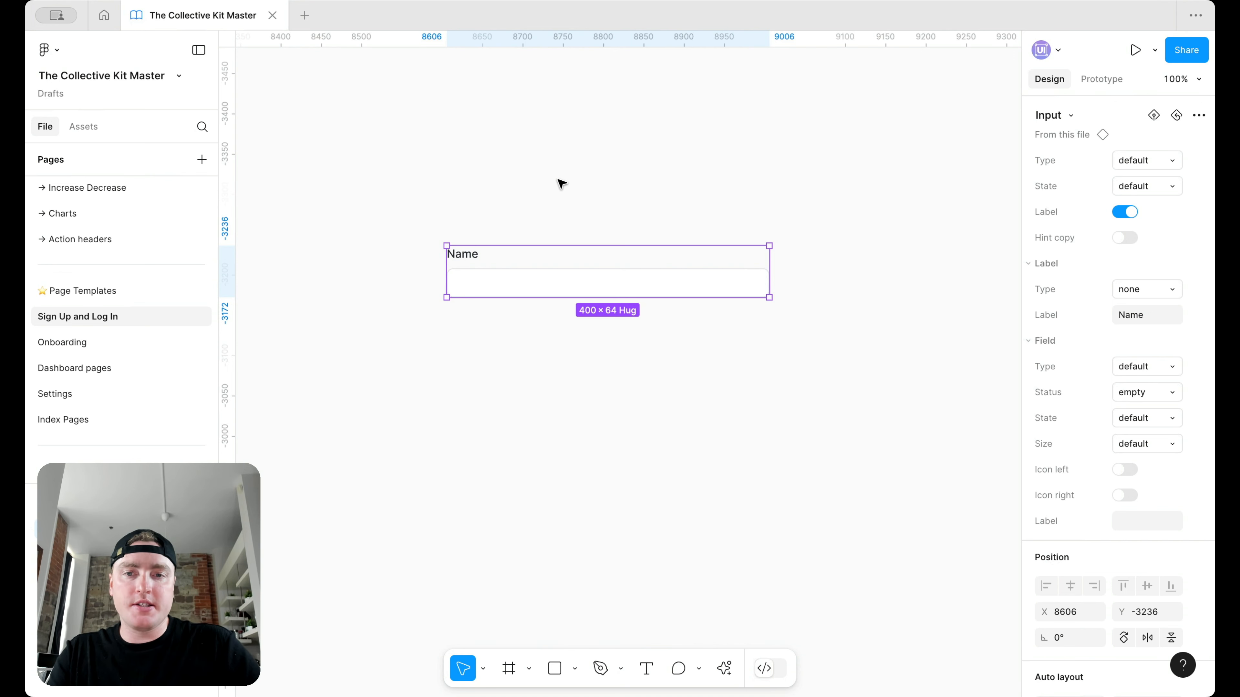
Duplicate the input field directly below itself and set the upper field's label to "Email".
drag(587, 274, 595, 326)
click(596, 293)
click(1140, 316)
text(Email)
key(Return)
Set the lower input field's label to "Password".
click(705, 343)
click(1155, 318)
text(Password)
key(Return)
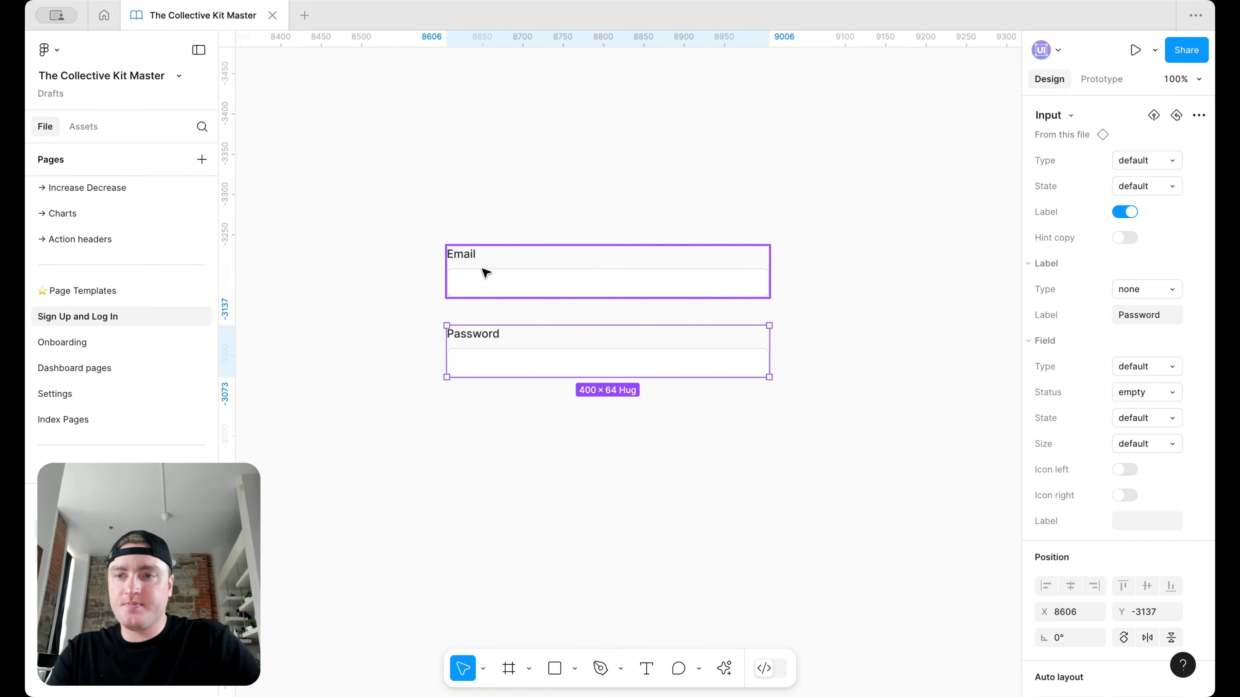
Find the Checkbox Label component and place an instance below the Password field.
click(83, 128)
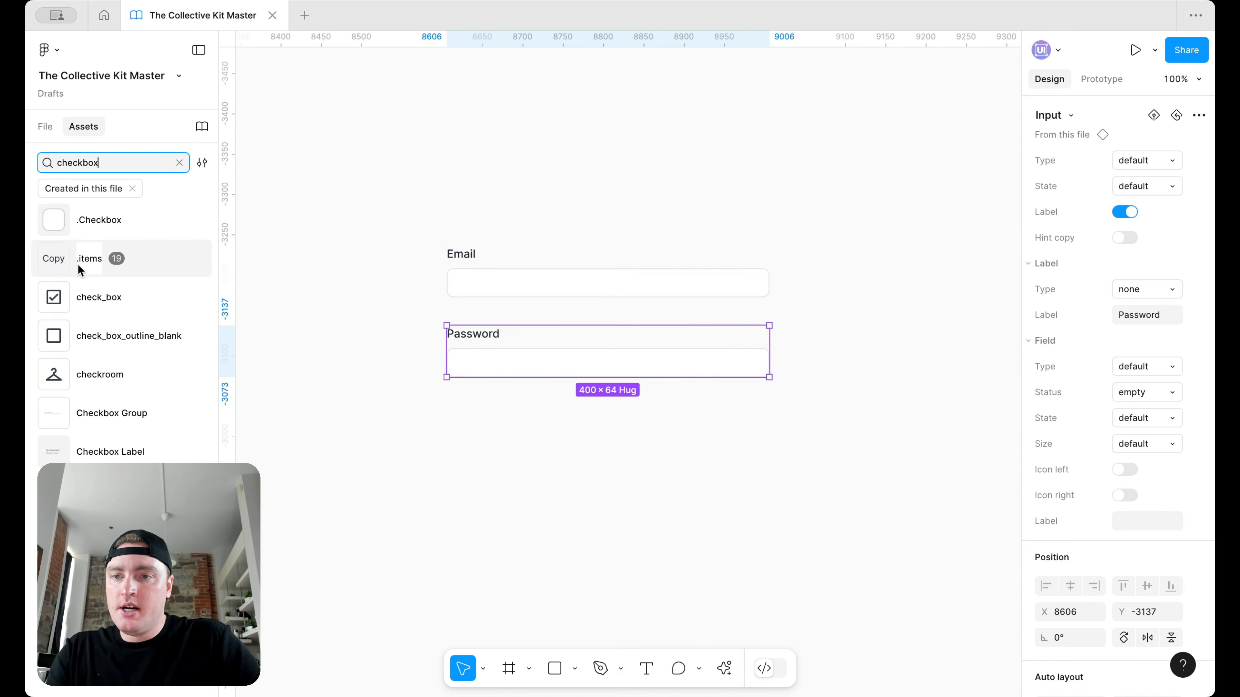
click(637, 483)
click(558, 424)
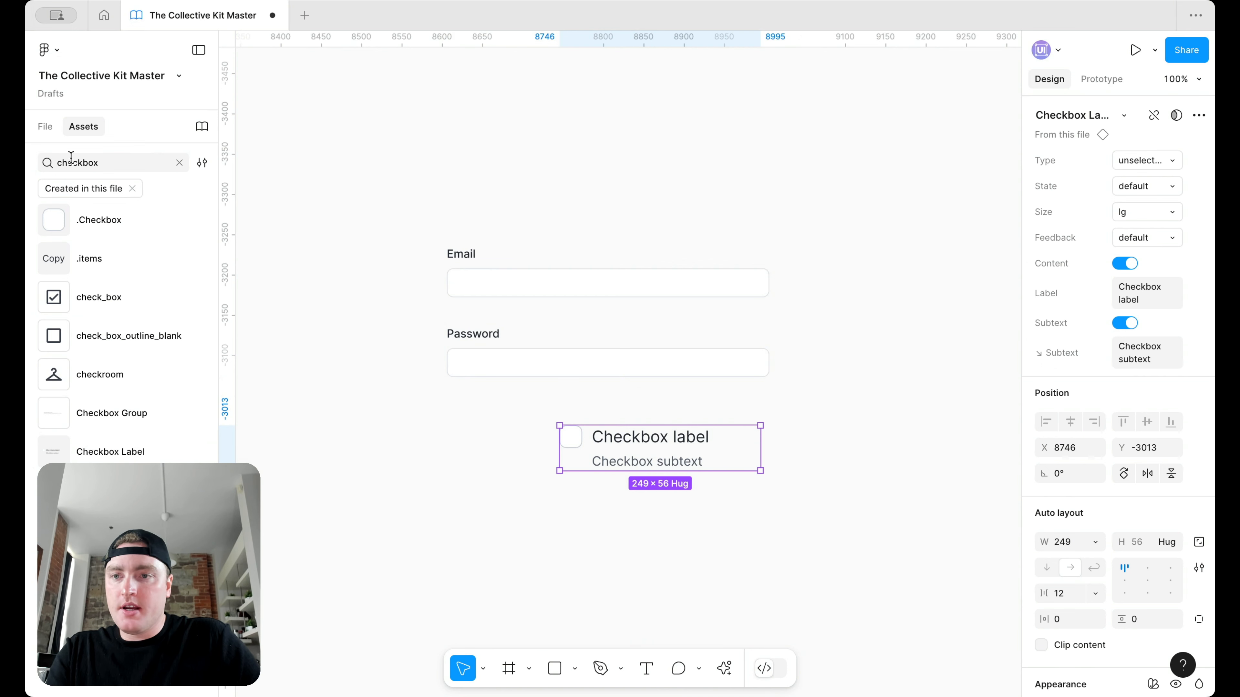
click(46, 128)
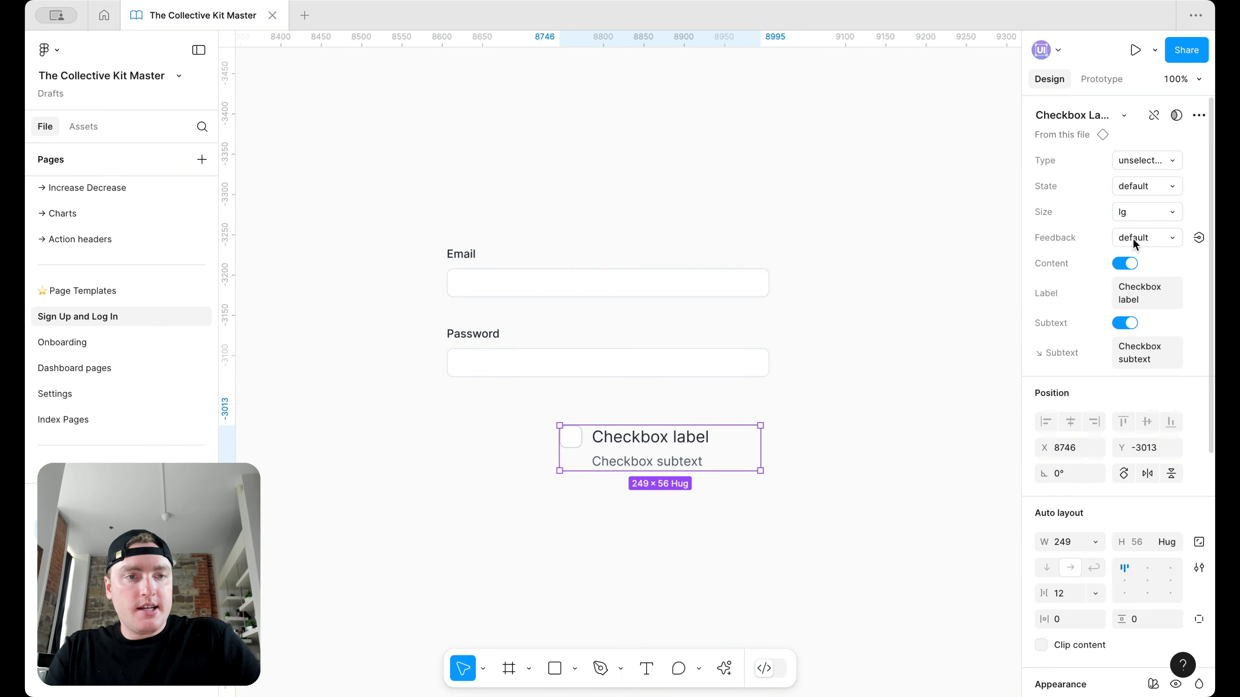
Set the checkbox to size md and hide its subtext.
click(1140, 218)
click(1135, 194)
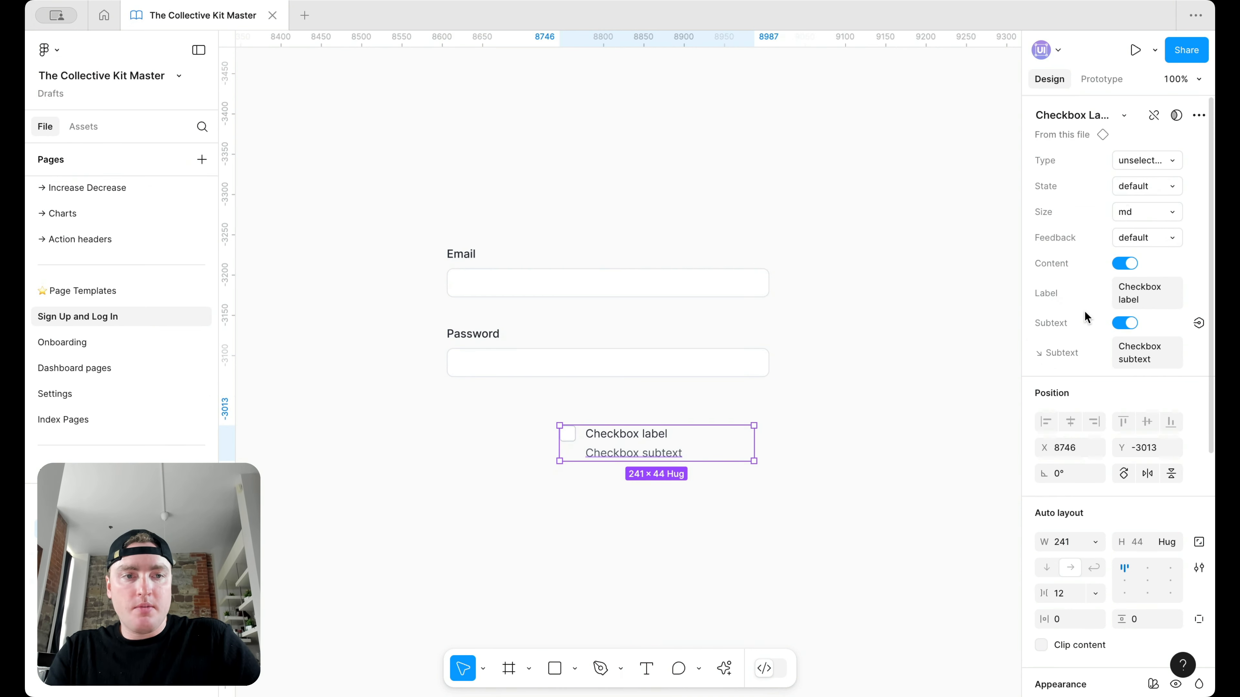
click(1125, 323)
Align the checkbox with the left edge of the Password field just below it and widen it to 406.
click(835, 430)
drag(631, 443, 523, 405)
drag(749, 396, 775, 399)
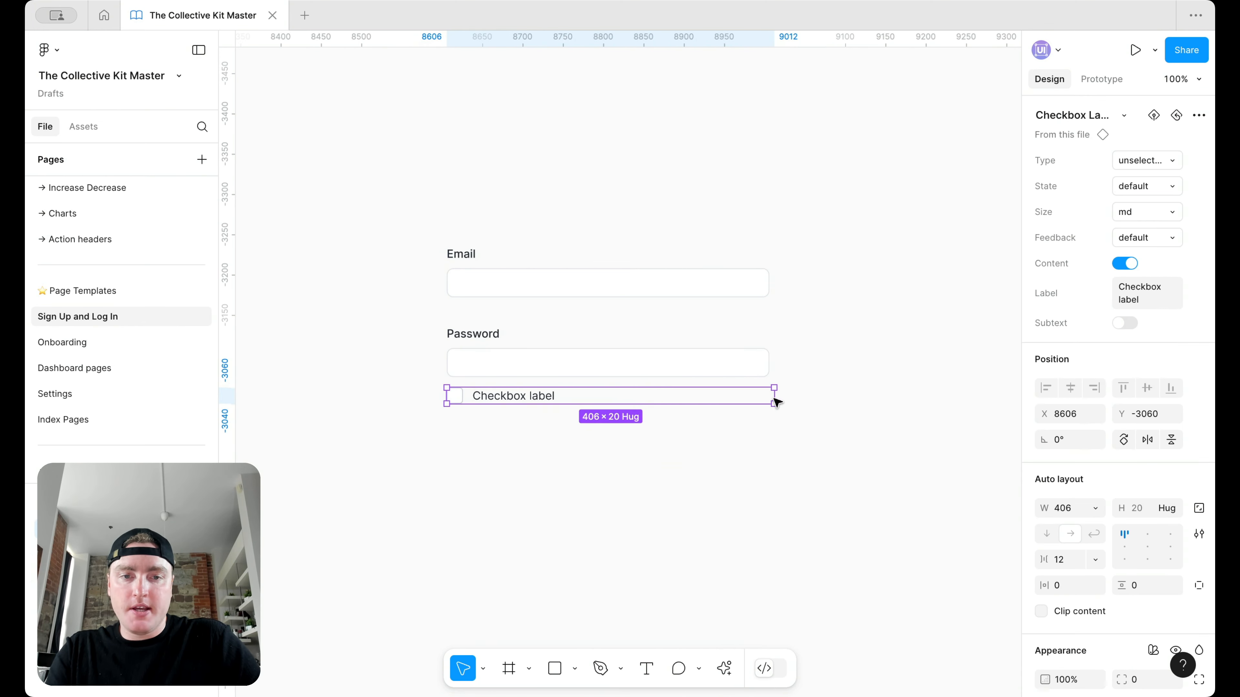
Set the checkbox label to "I agree to the terms and conditions".
text(I ag)
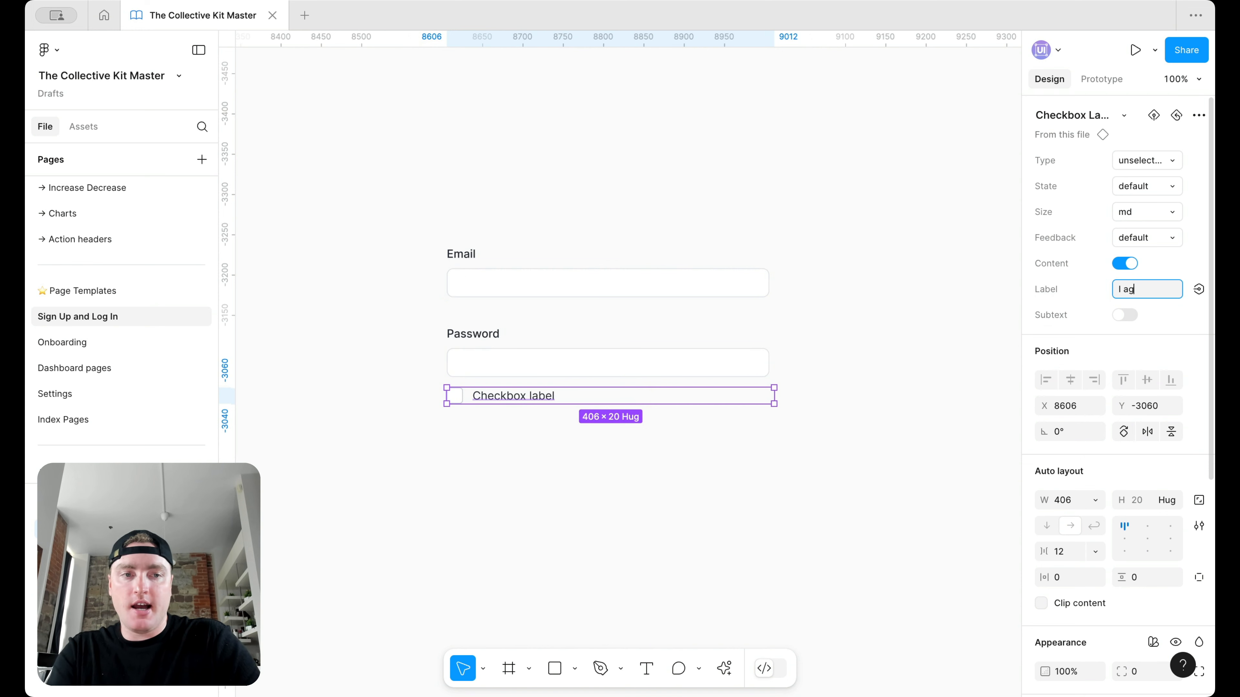
text(ree to the terms and conditions)
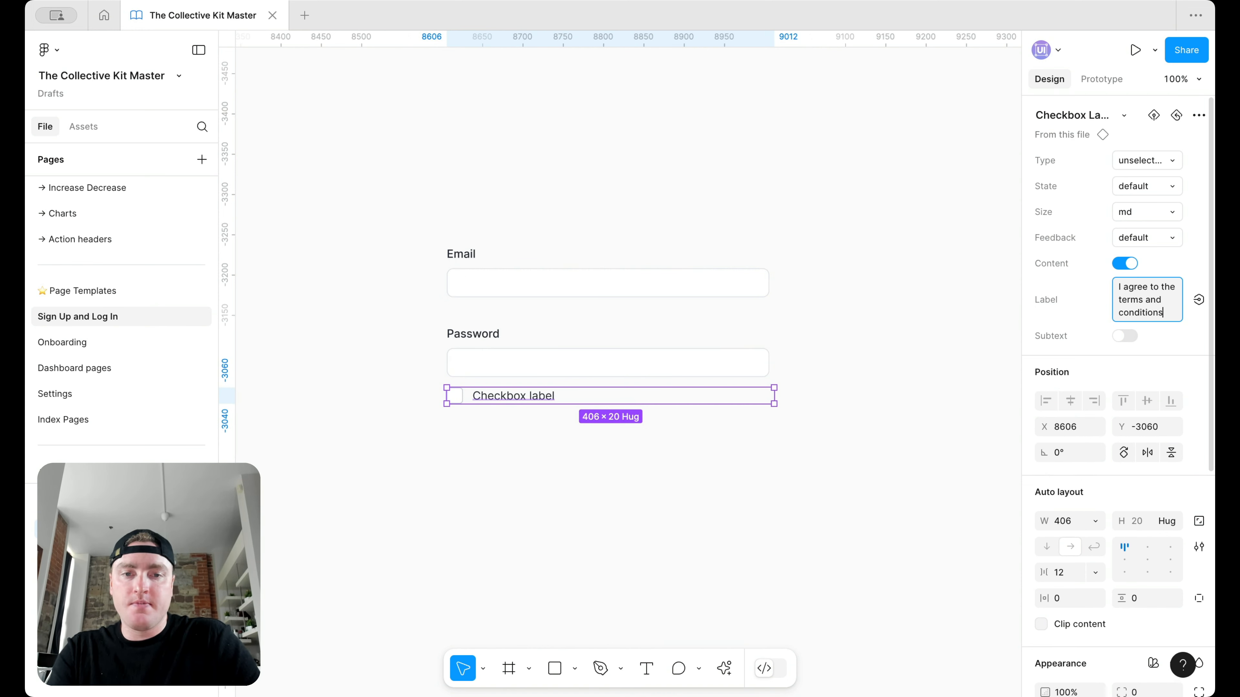
click(891, 434)
Find the Button component and place an instance below the terms checkbox.
click(85, 126)
text(b)
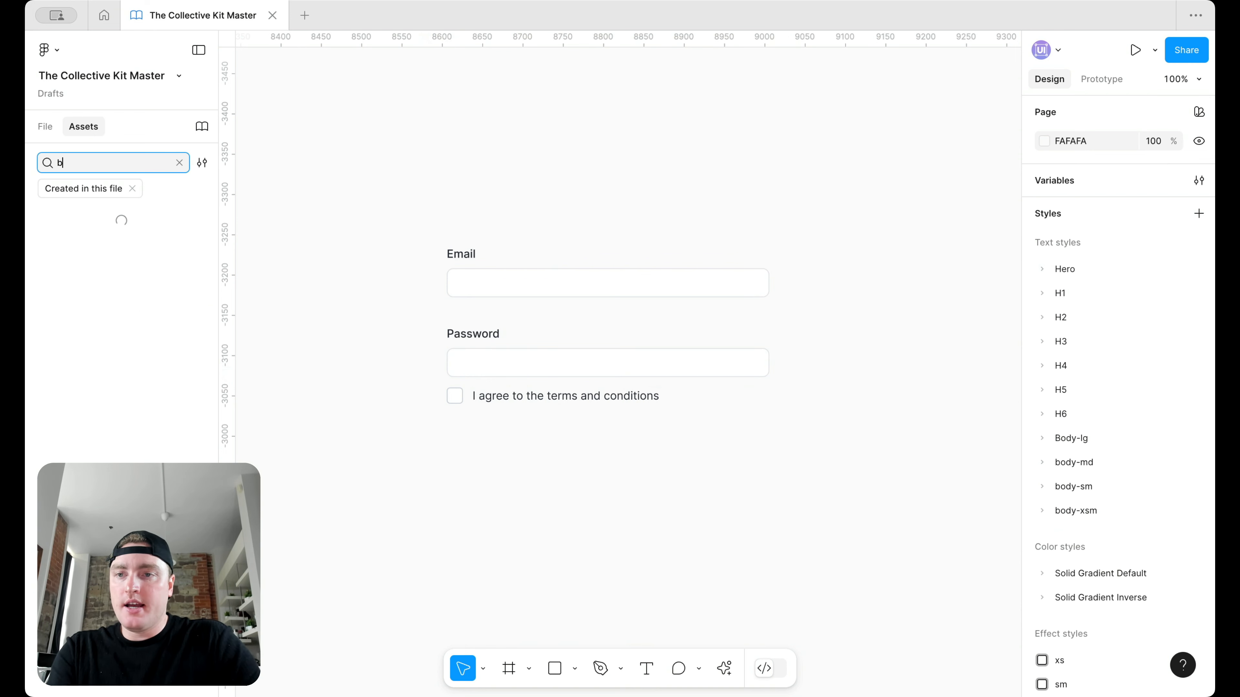
text(utton)
drag(95, 223, 520, 469)
click(45, 126)
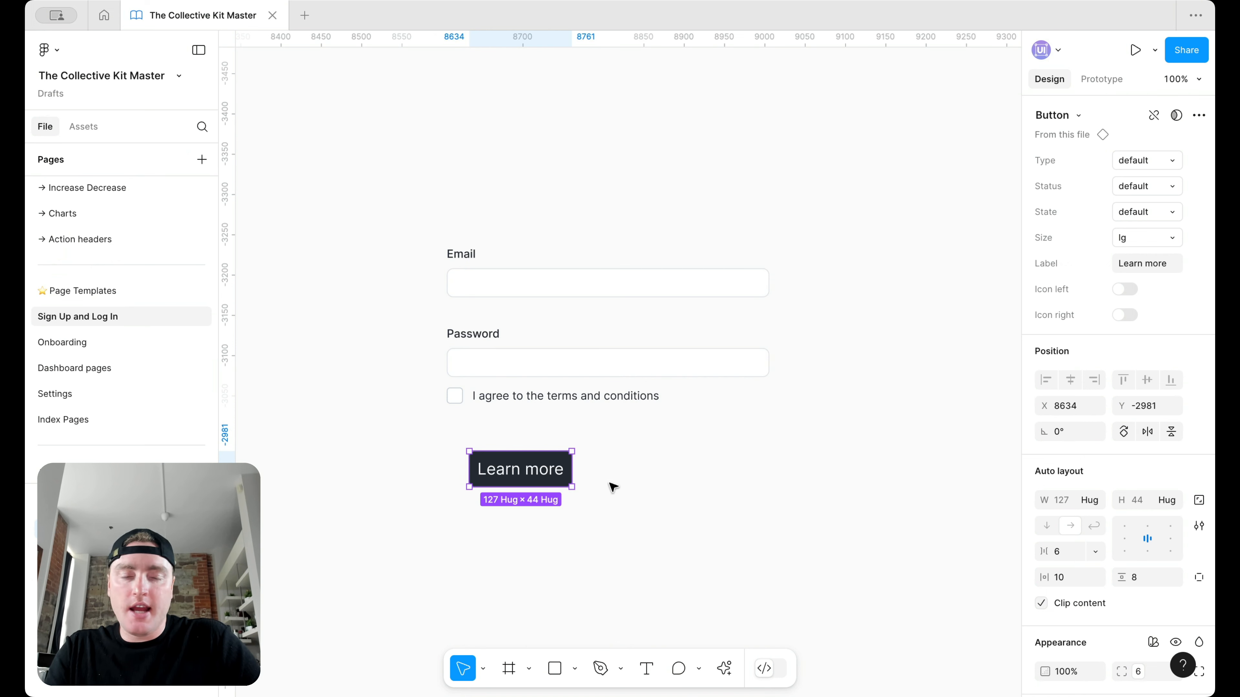
Set the button to size md, align it with the form's left edge and stretch it to 395 wide.
click(1167, 238)
click(1142, 216)
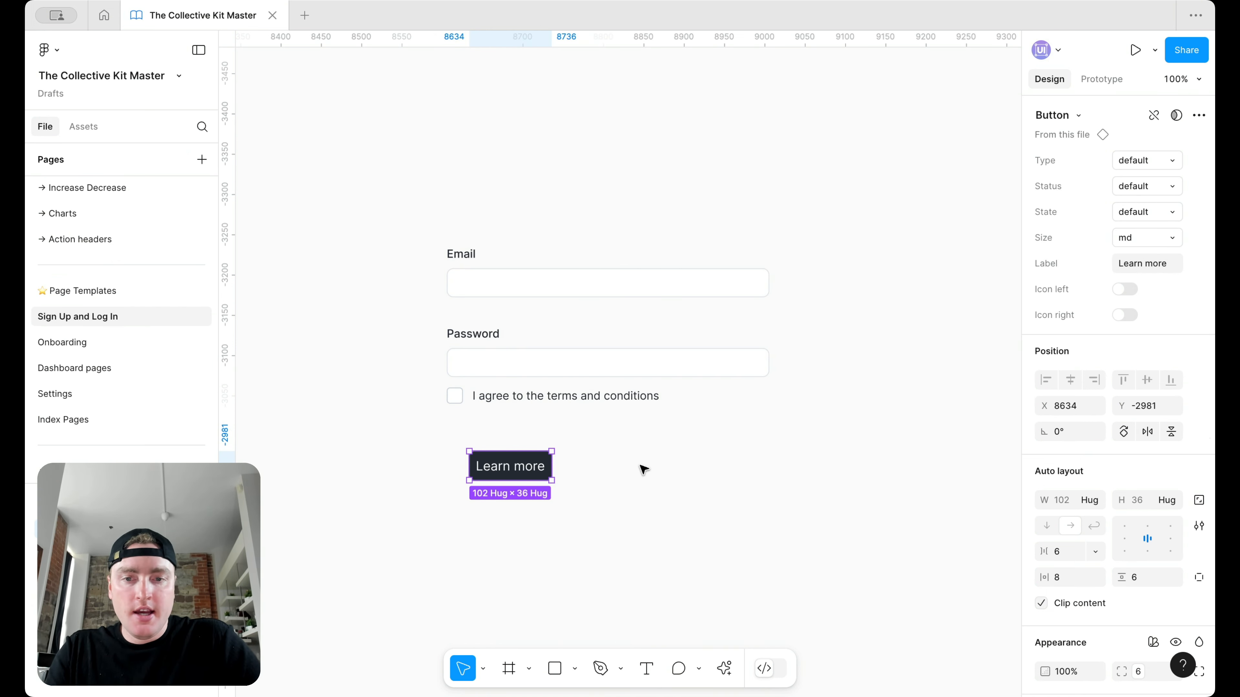
drag(704, 464, 688, 440)
Set the button's label to "Sign up".
click(1151, 262)
text(Sign up)
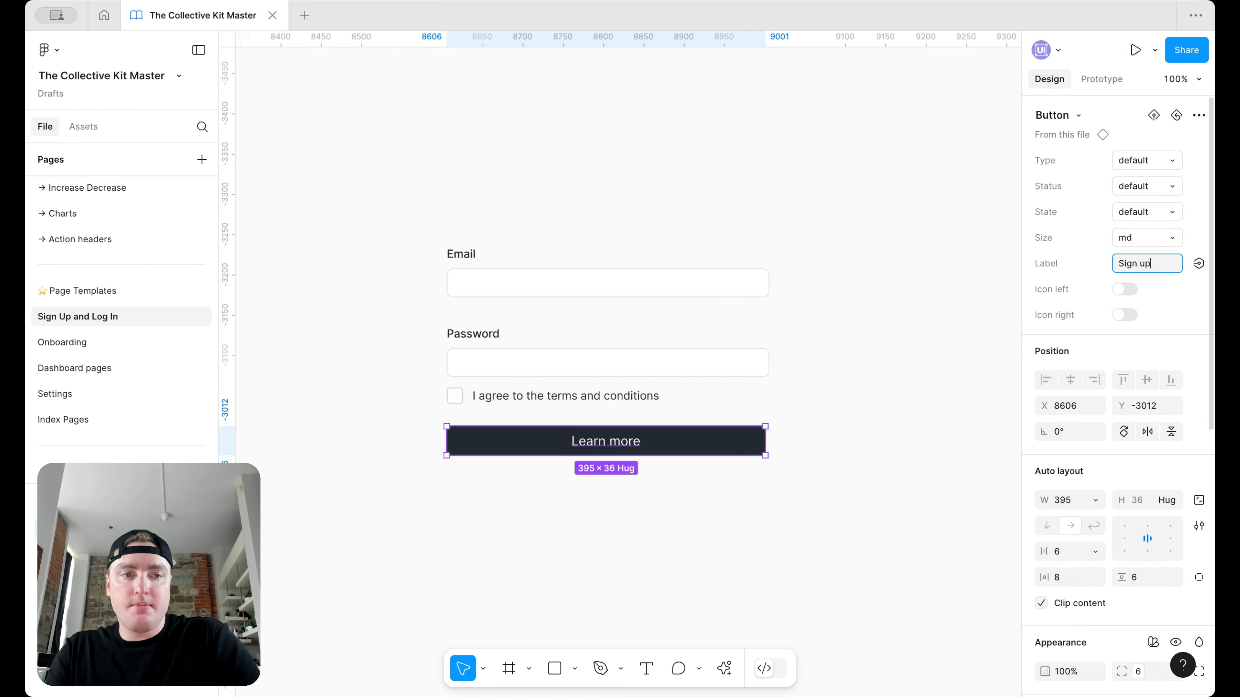
key(Return)
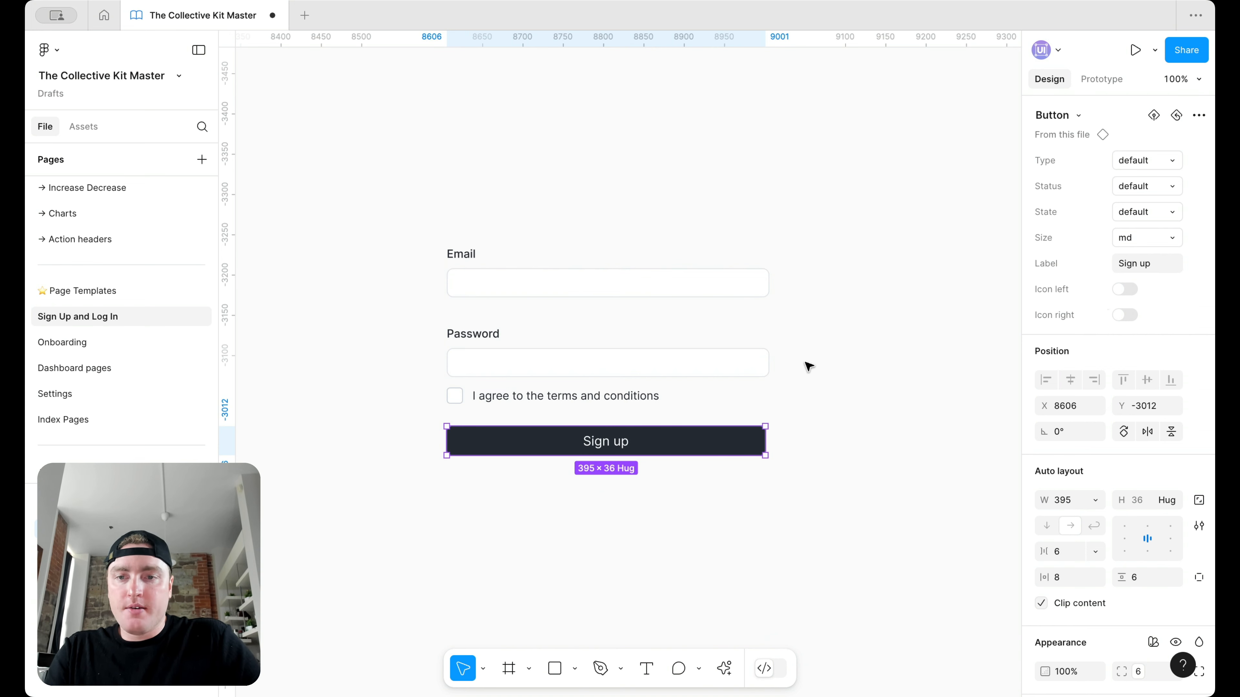
Group both input fields and the checkbox in a vertical auto layout with a spacing of 18.
drag(857, 423, 443, 243)
key(shift+a)
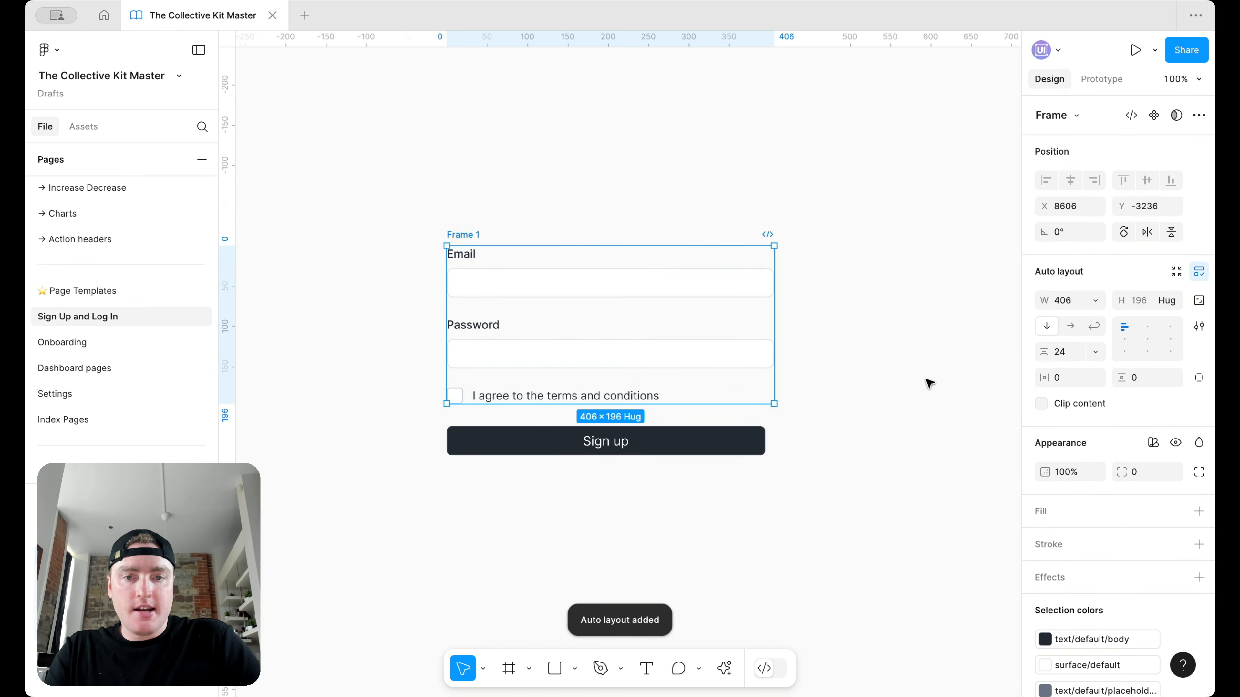
click(1061, 353)
text(18)
key(Return)
Wrap the fields frame and the Sign up button in a vertical auto layout with a spacing of 24.
shift+click(761, 432)
key(shift+a)
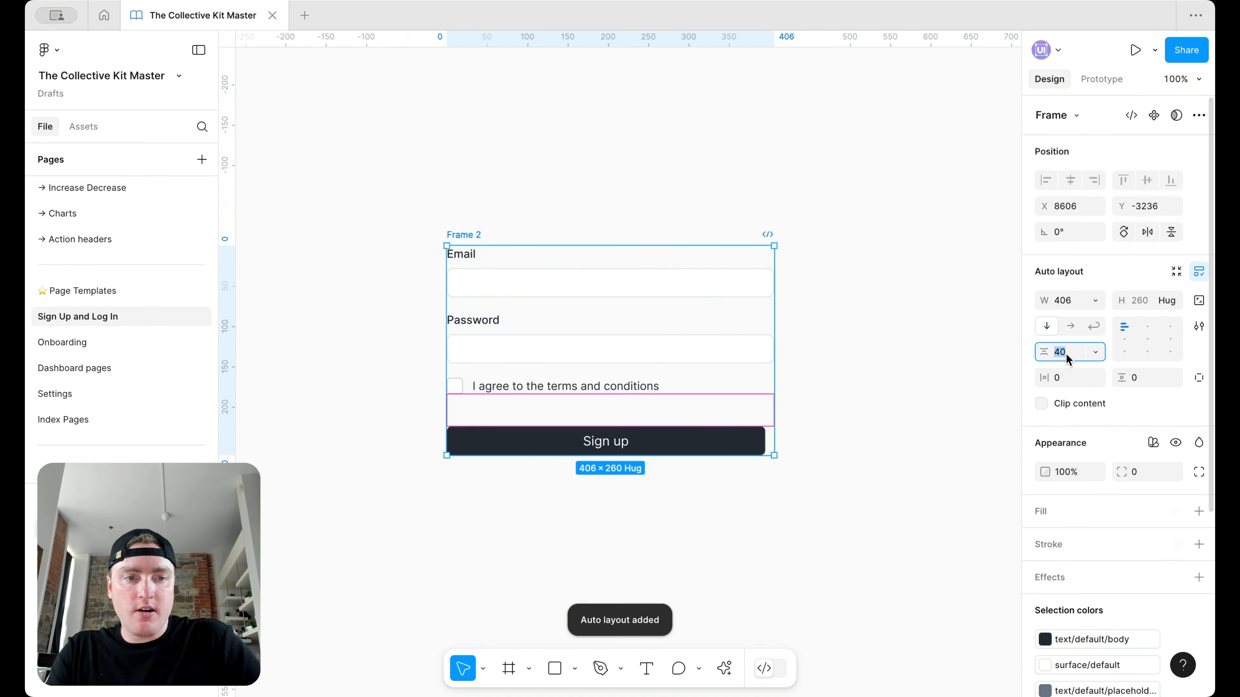
text(24)
key(Return)
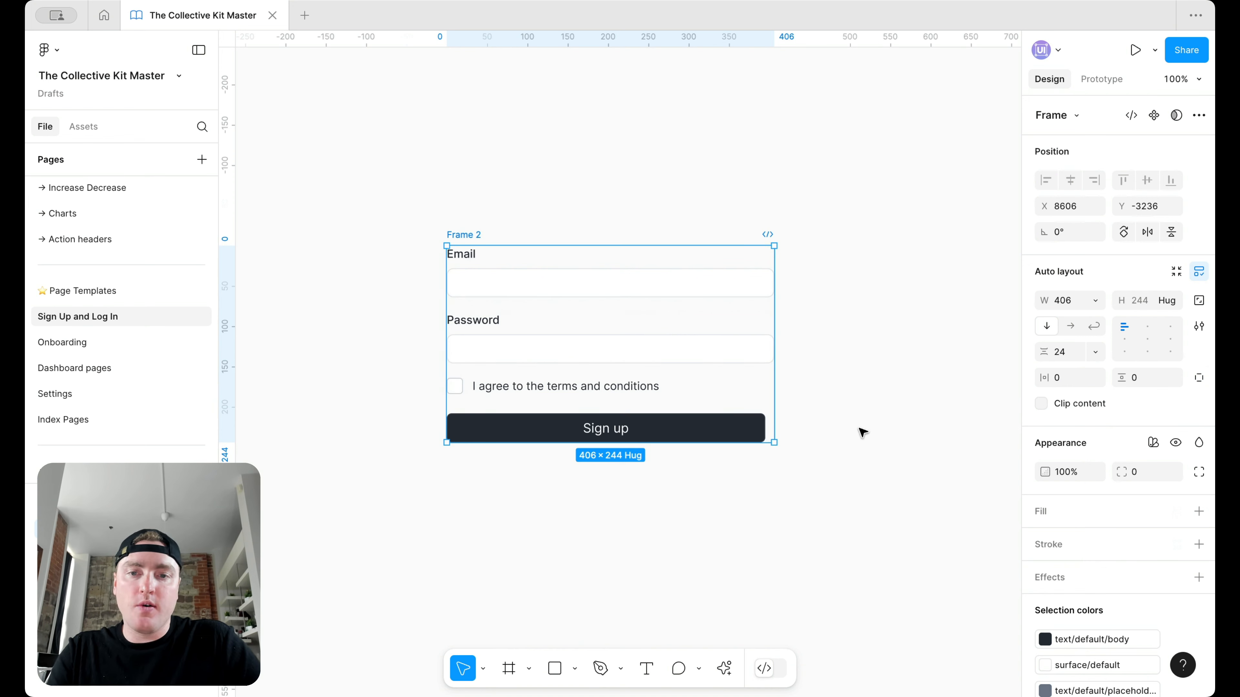
Place an Hr divider from the file's components below the Sign up button, aligned with the form's left edge.
scroll(861, 433, down, 3)
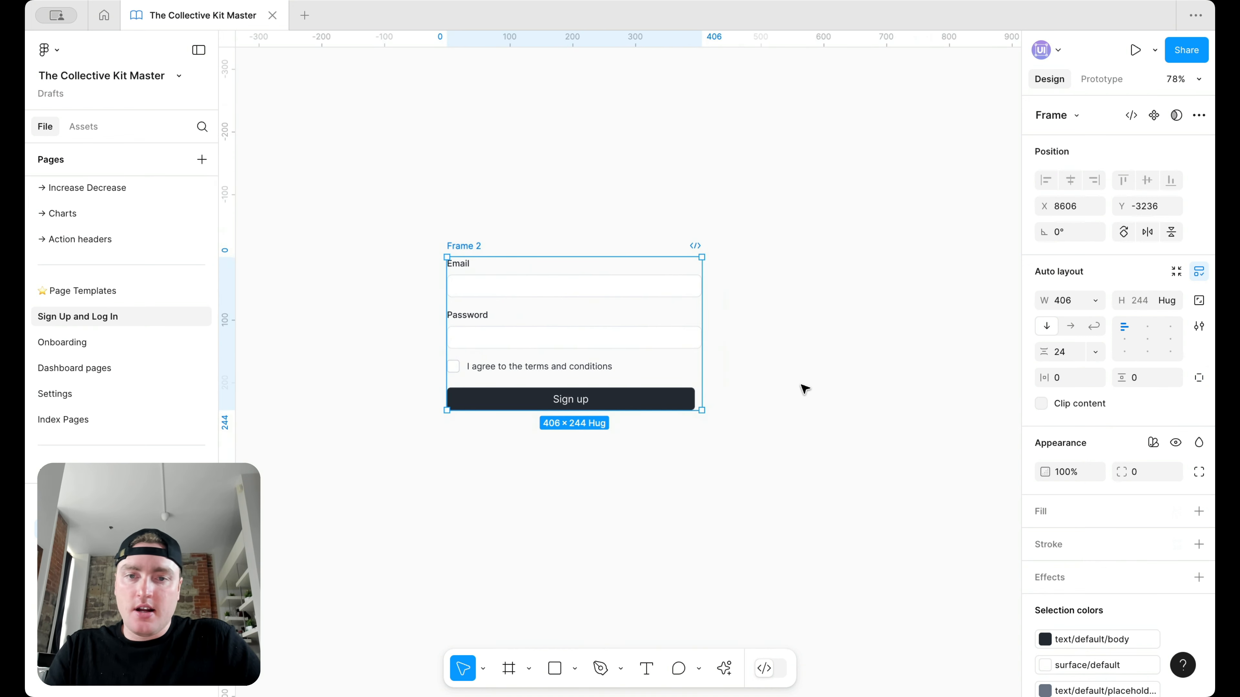
click(85, 129)
text(hr)
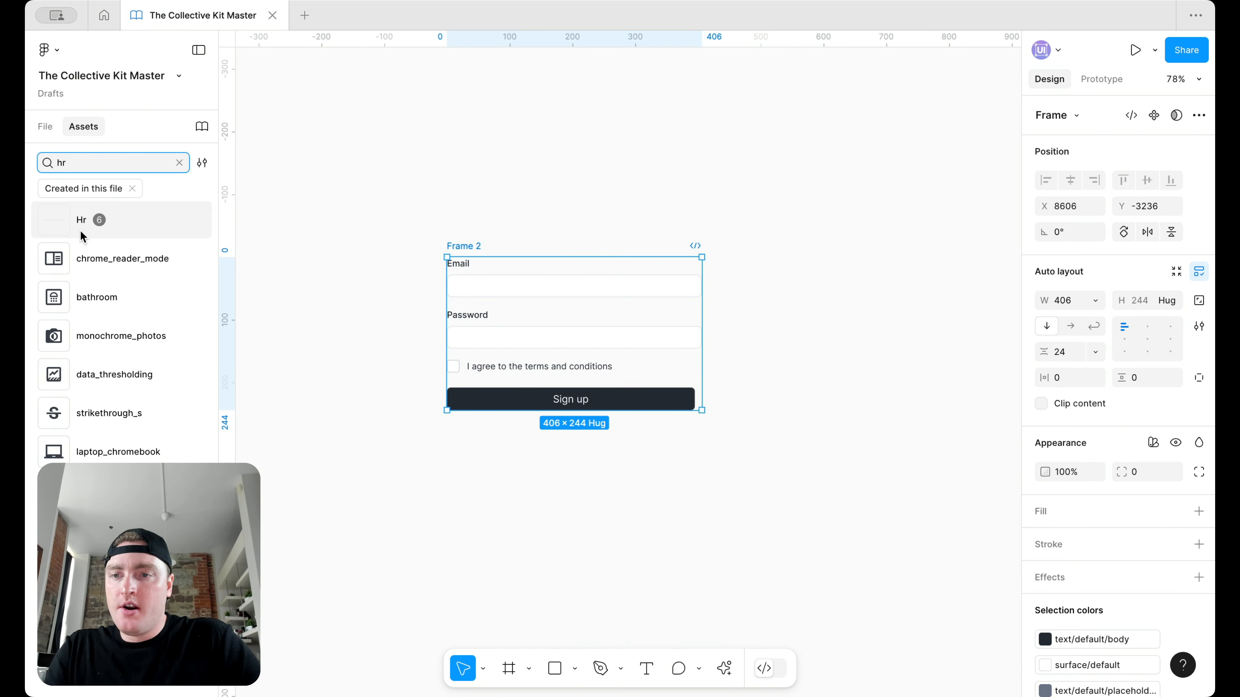
click(362, 337)
drag(488, 476, 496, 457)
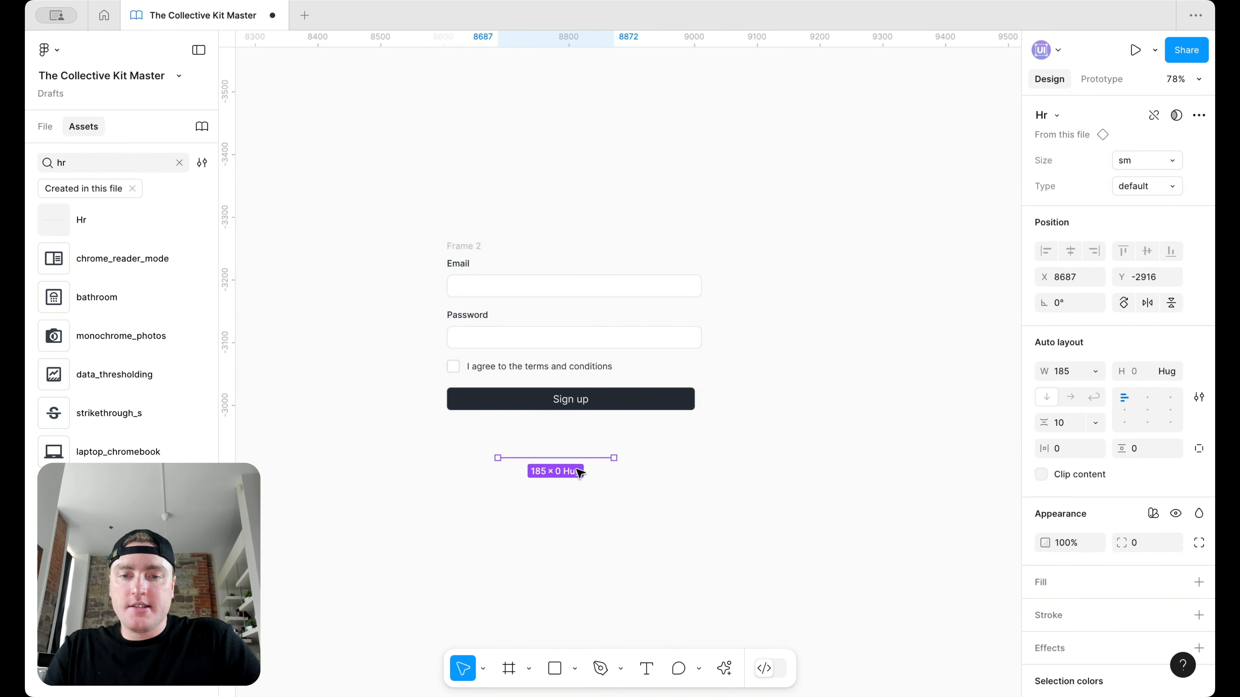
click(45, 126)
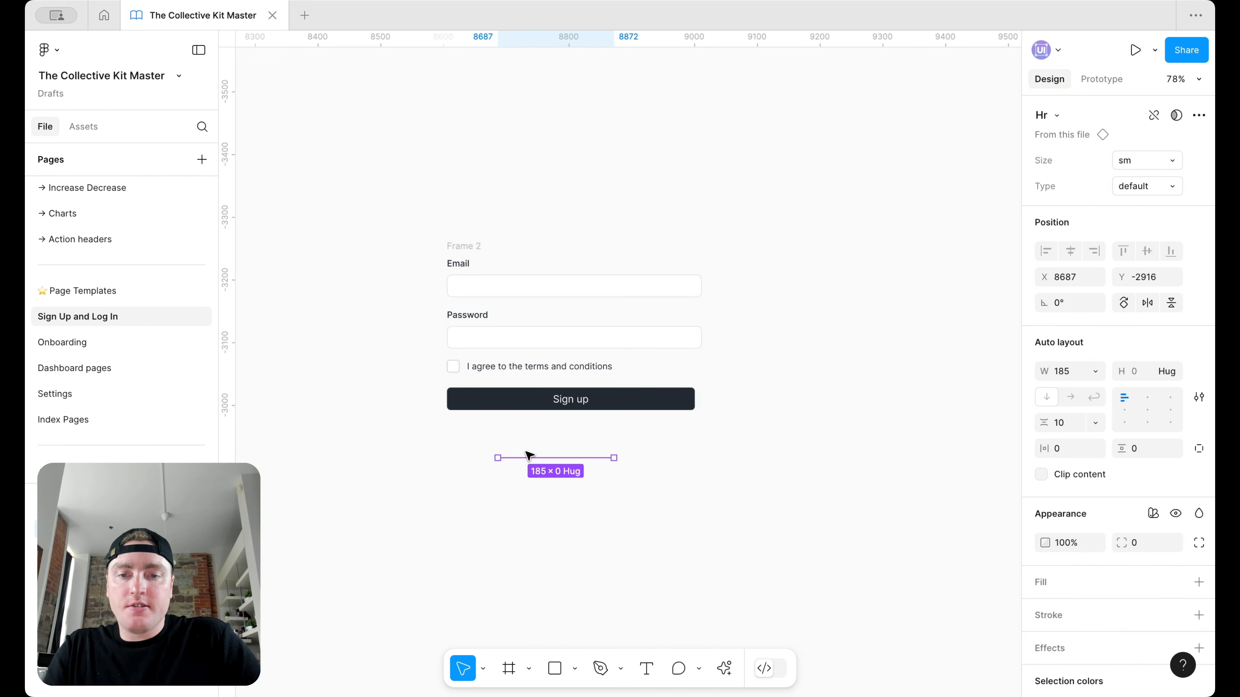
drag(529, 455, 479, 433)
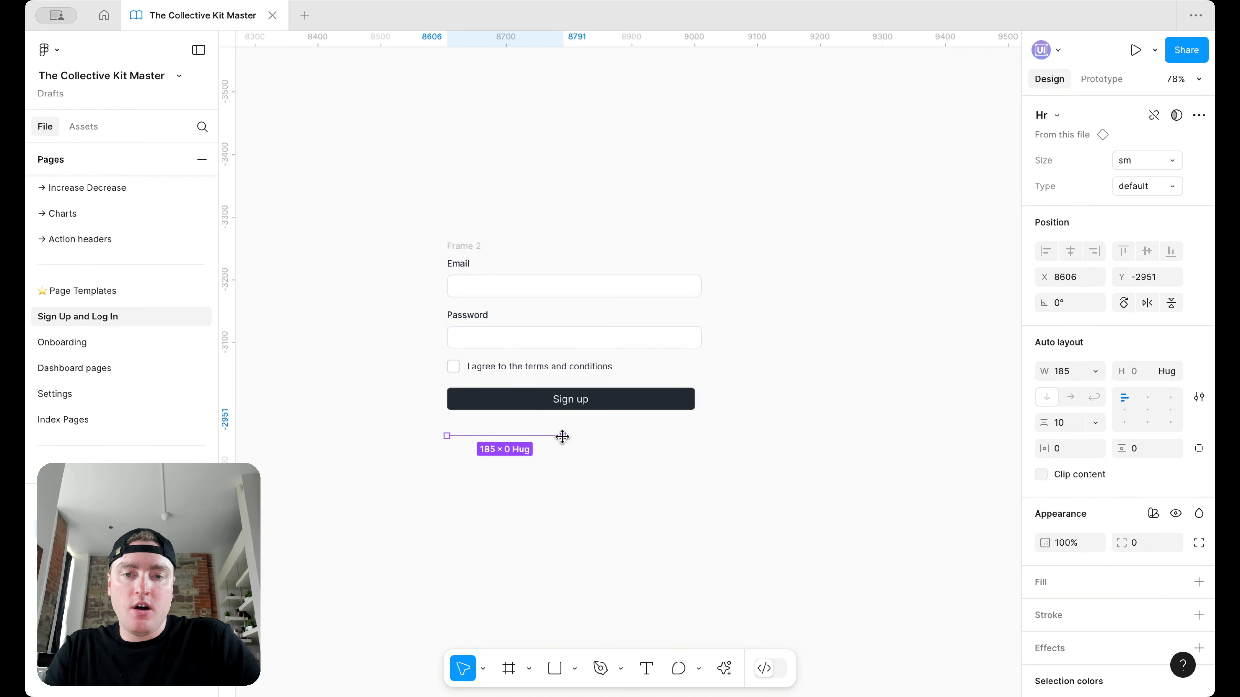
Widen the Hr divider to 385 and place a copy of the Sign up button below it.
drag(625, 440, 688, 437)
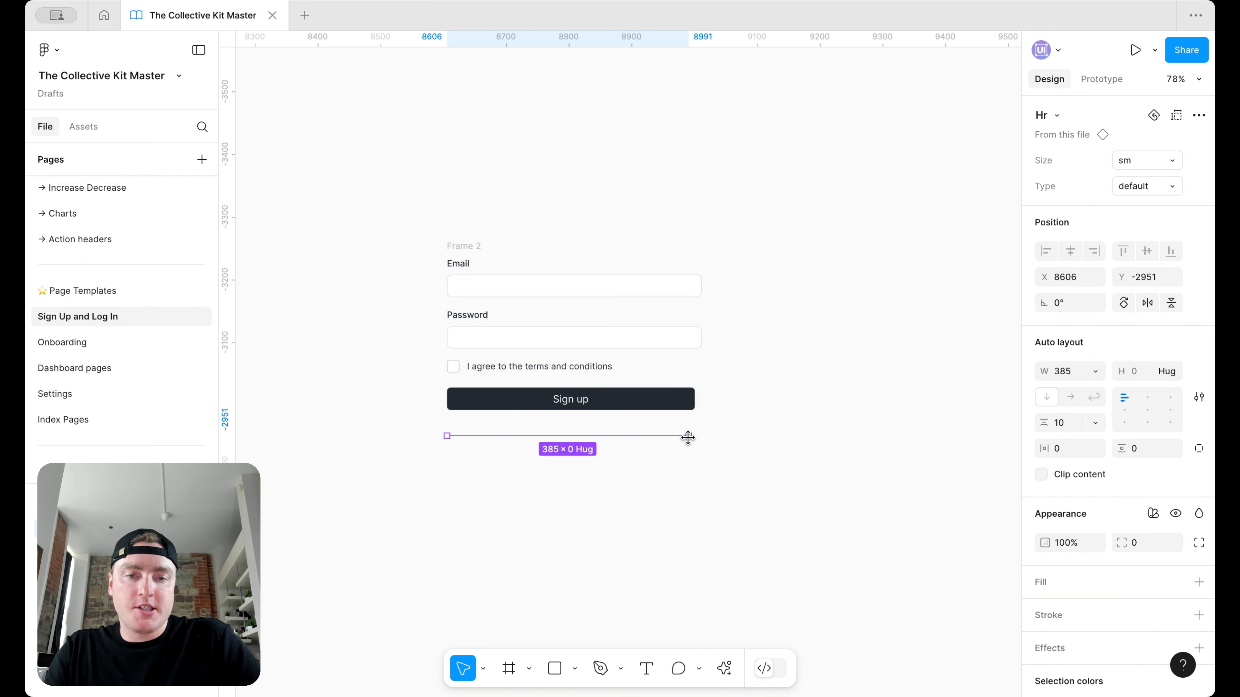
click(786, 458)
drag(608, 401, 596, 466)
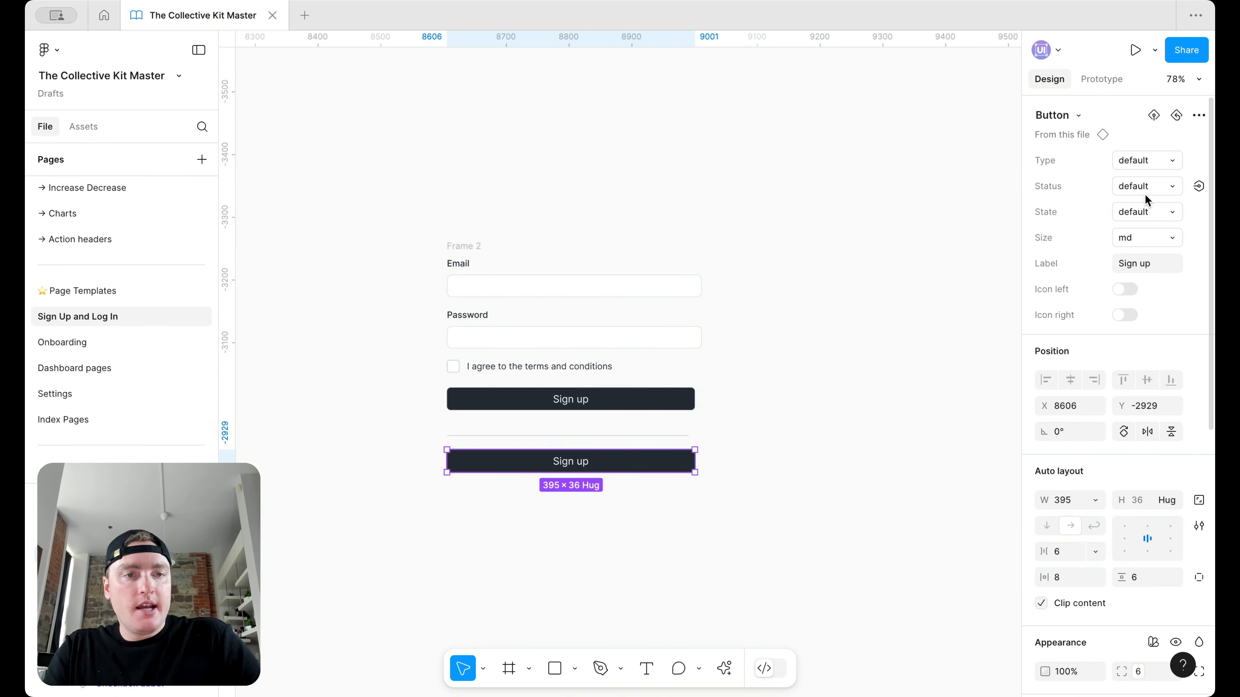
Set the copied button's type to subtle and its state to secondary.
click(1144, 161)
click(1143, 180)
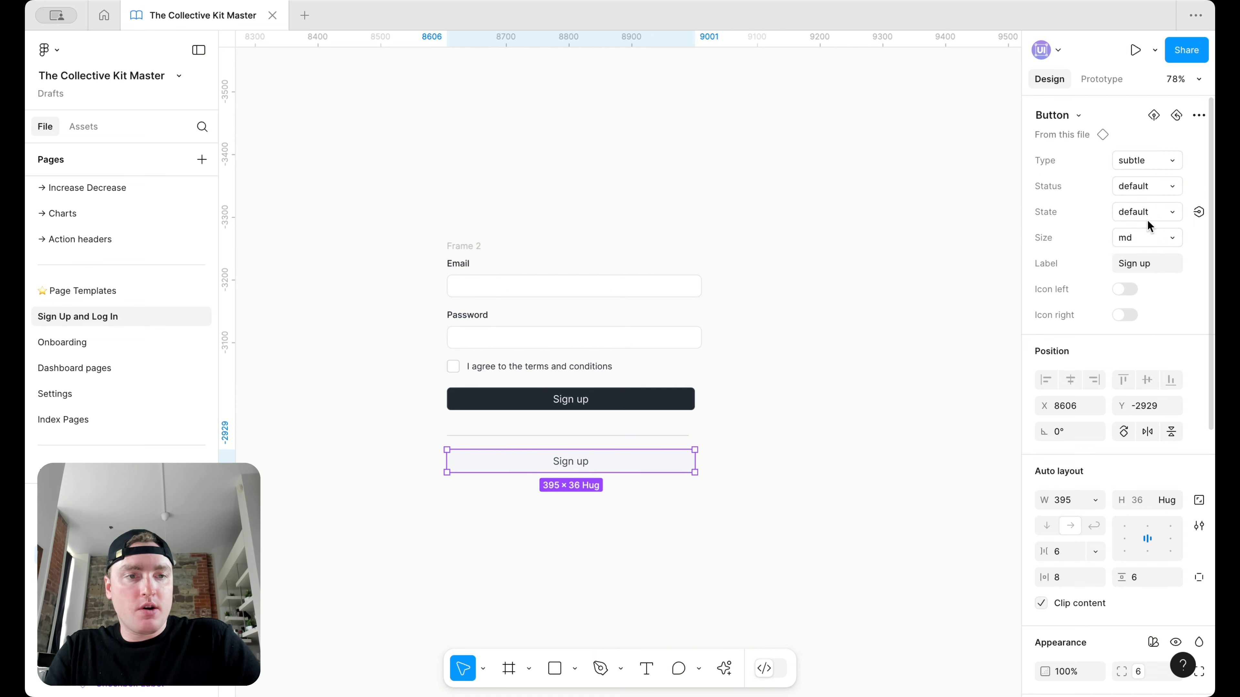
click(1147, 215)
click(1137, 243)
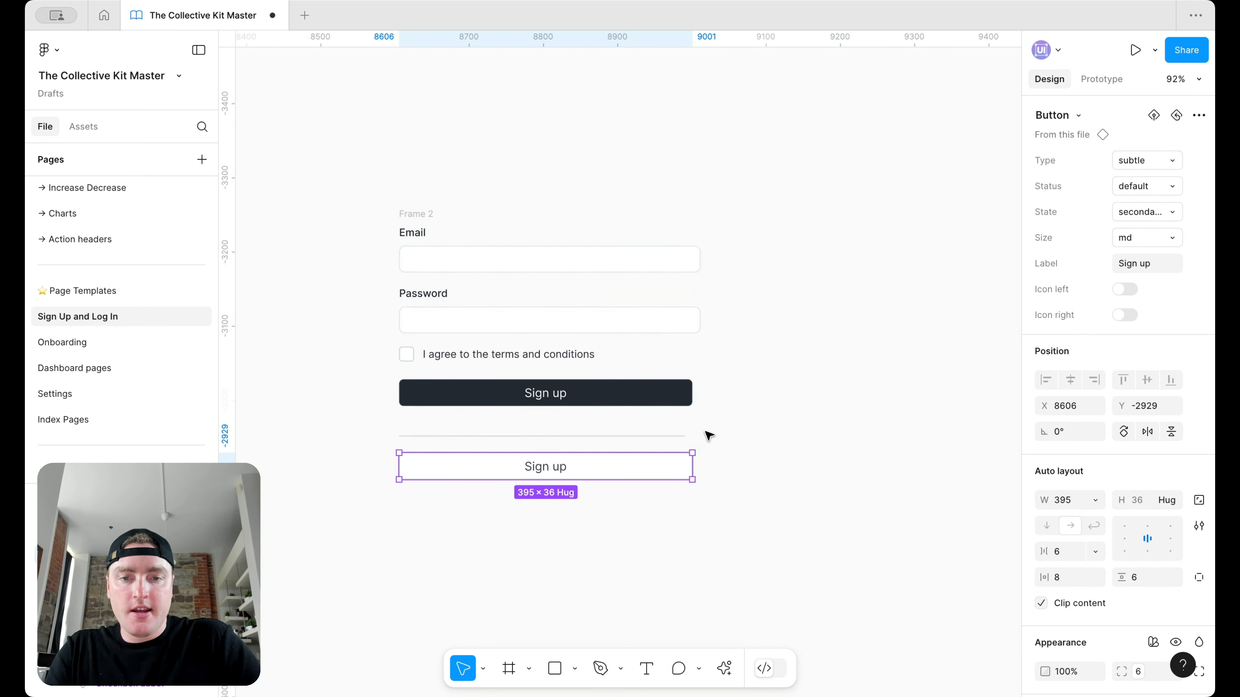
click(573, 509)
scroll(503, 503, up, 5)
scroll(608, 539, down, 5)
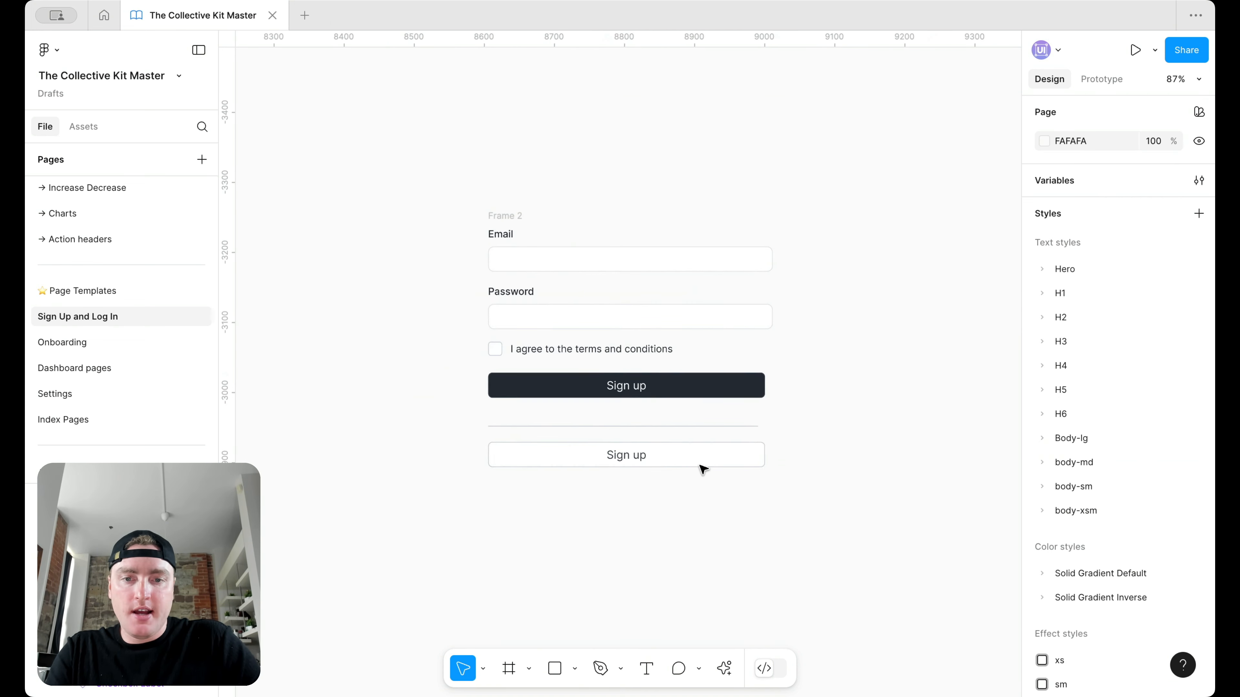
Enable the left icon on the lower button and swap it for the Google icon.
click(669, 461)
click(1121, 288)
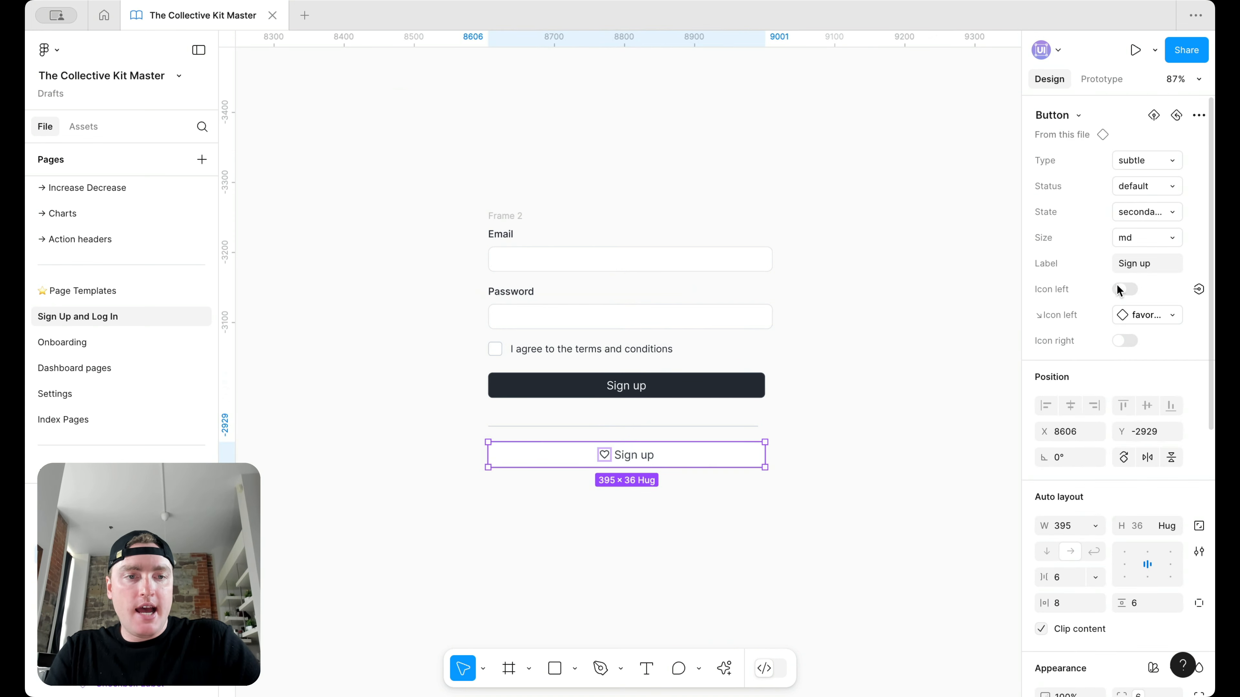
click(1167, 314)
text(google)
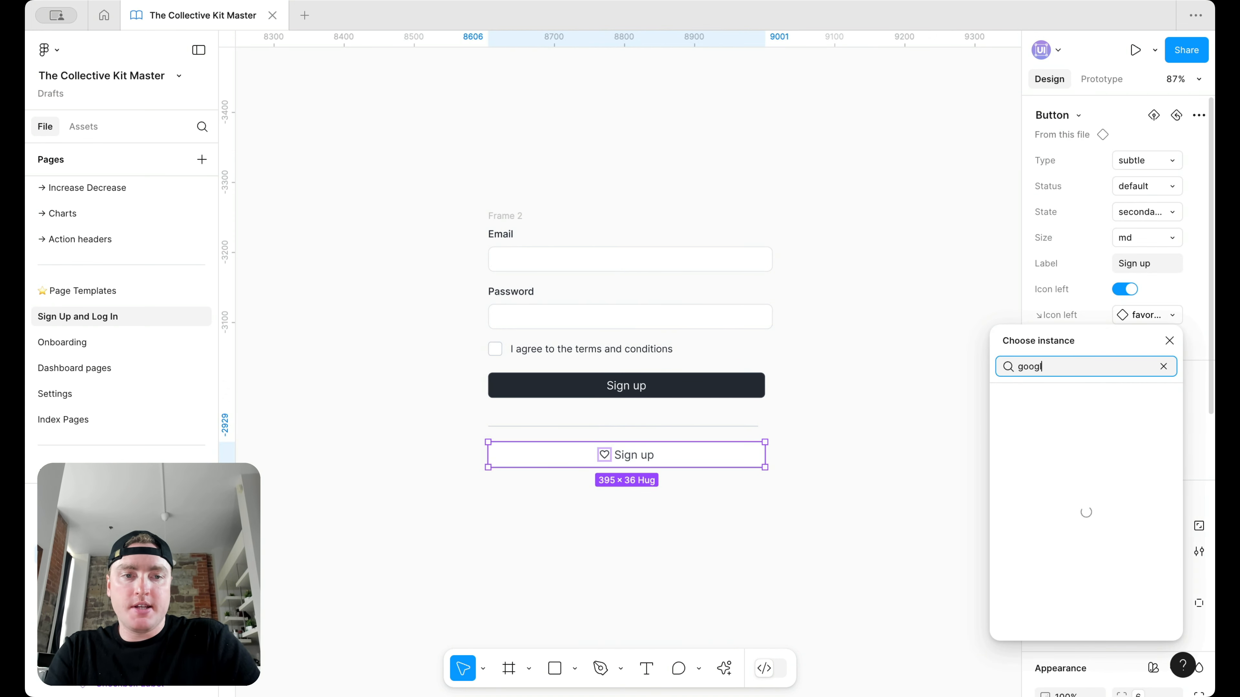
click(1081, 433)
click(830, 437)
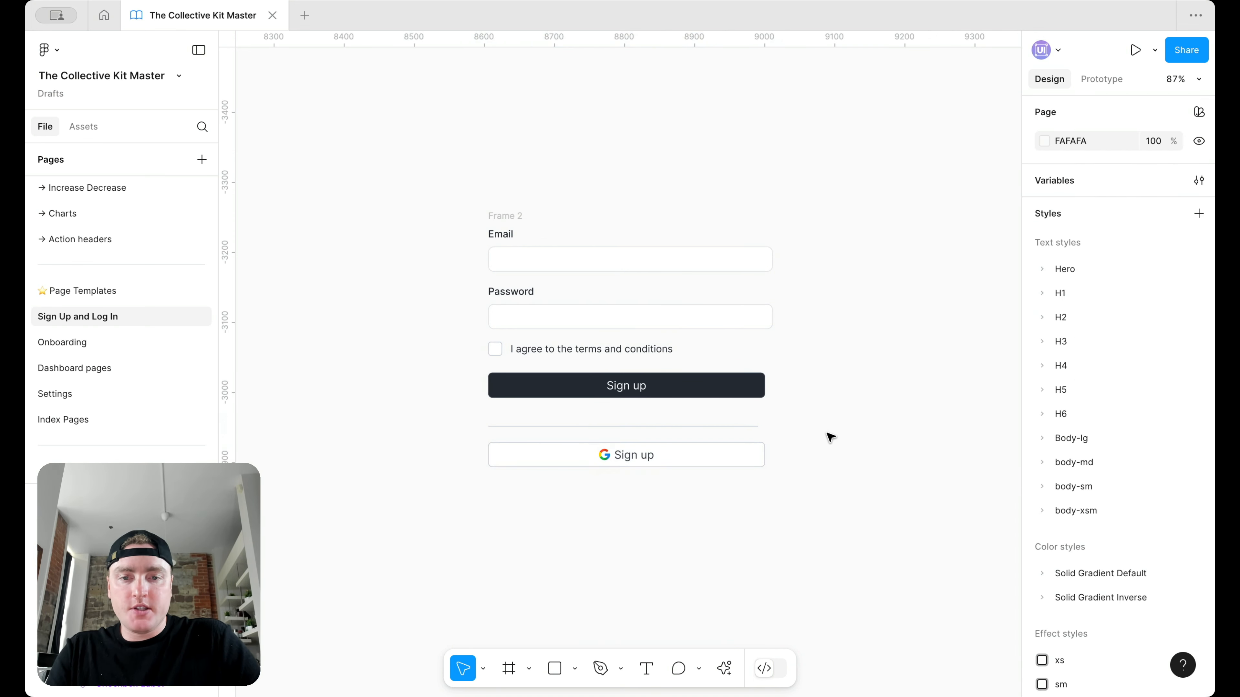
Change the lower button's label to "Sign up with Google".
click(650, 459)
click(1157, 263)
text(wi)
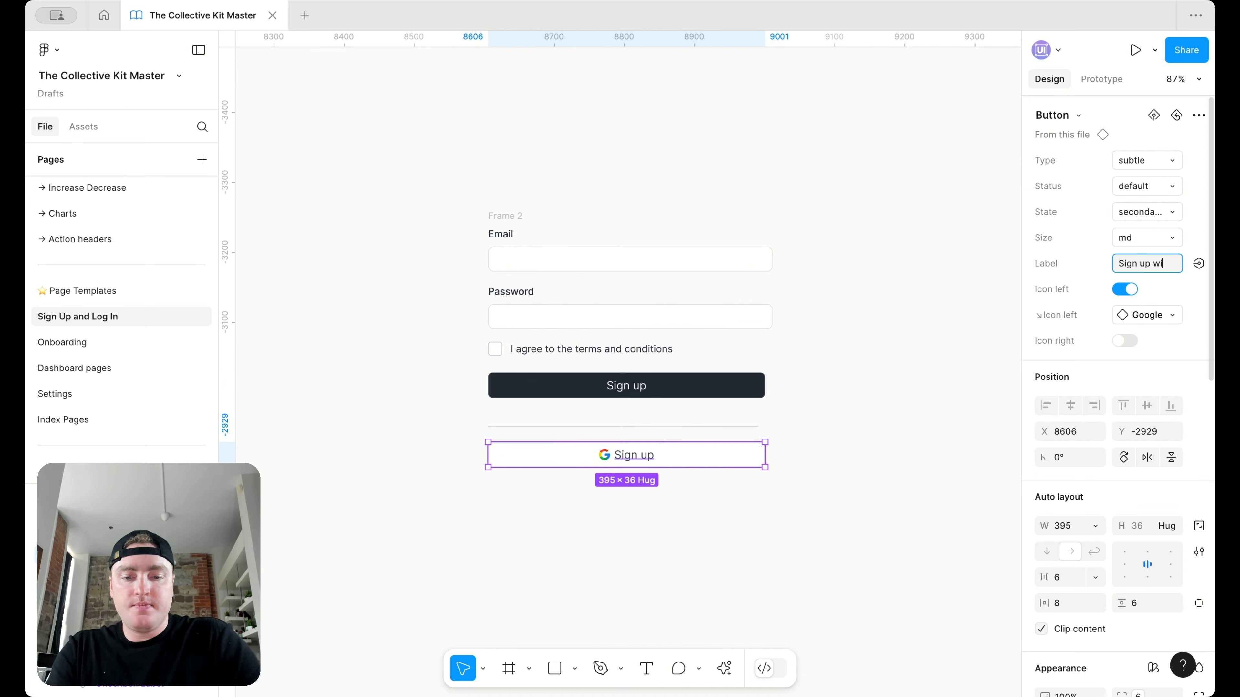
text(th Google)
click(949, 285)
Wrap the form frame, divider and Google button in a vertical auto layout whose width hugs its contents.
scroll(871, 310, down, 3)
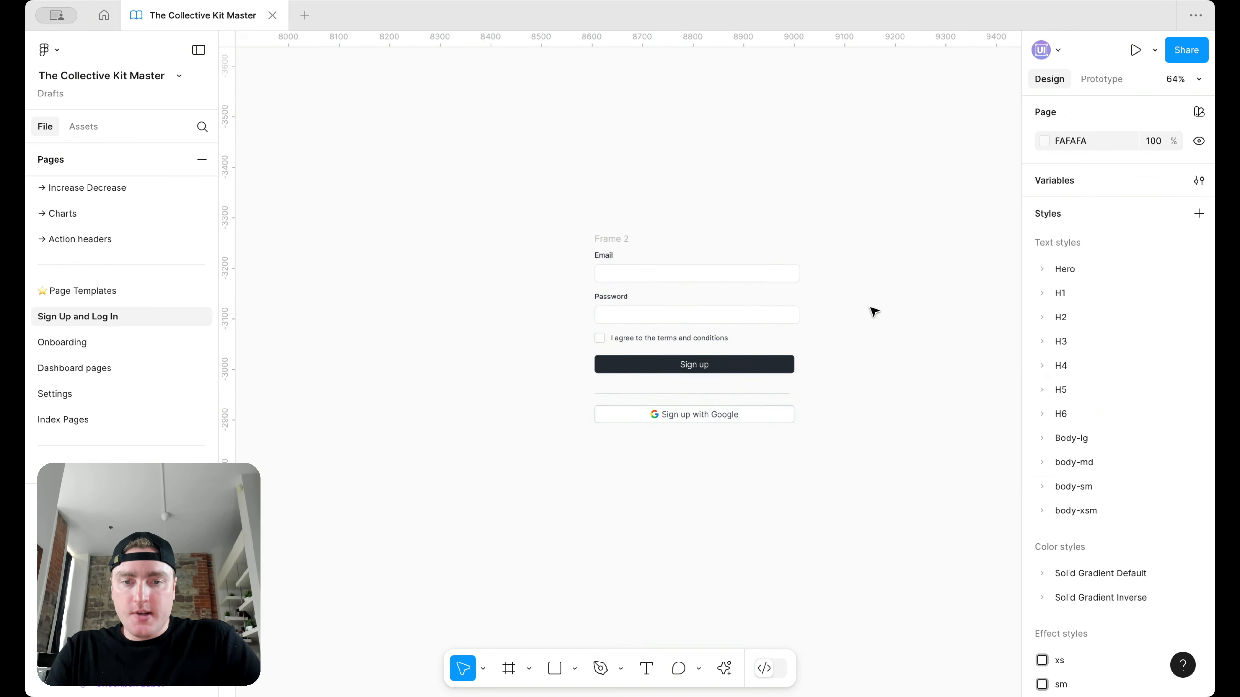
drag(840, 494, 557, 242)
key(shift+a)
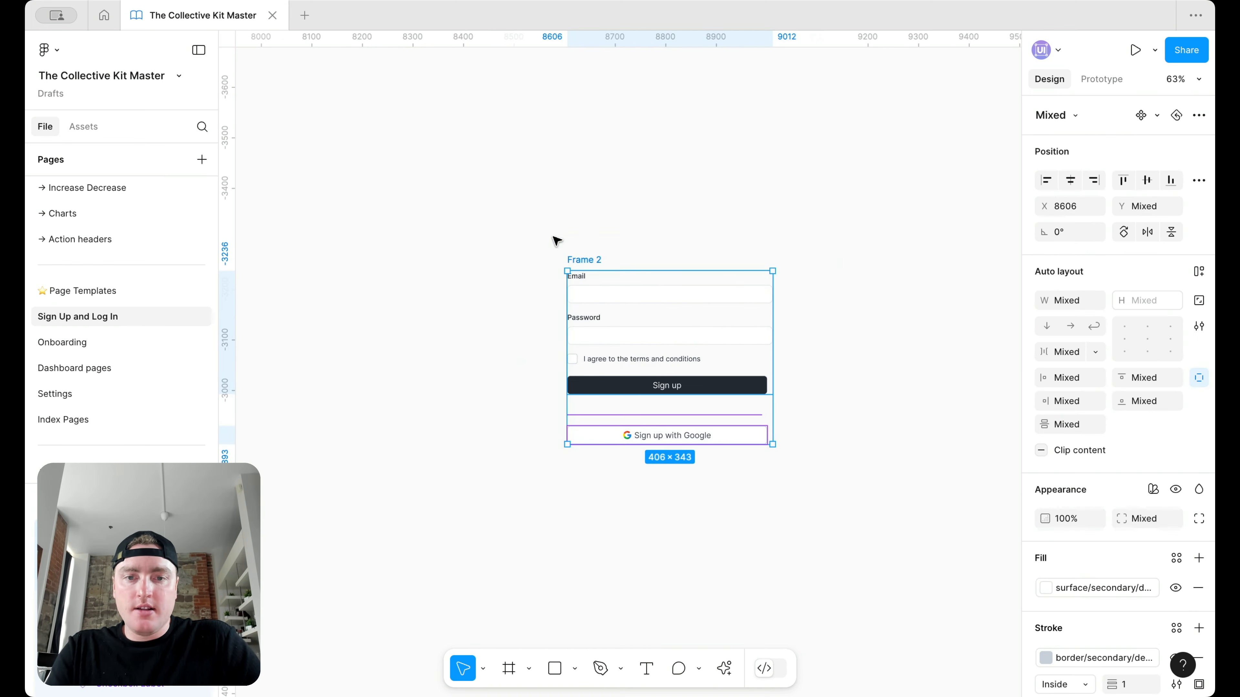
scroll(766, 398, up, 5)
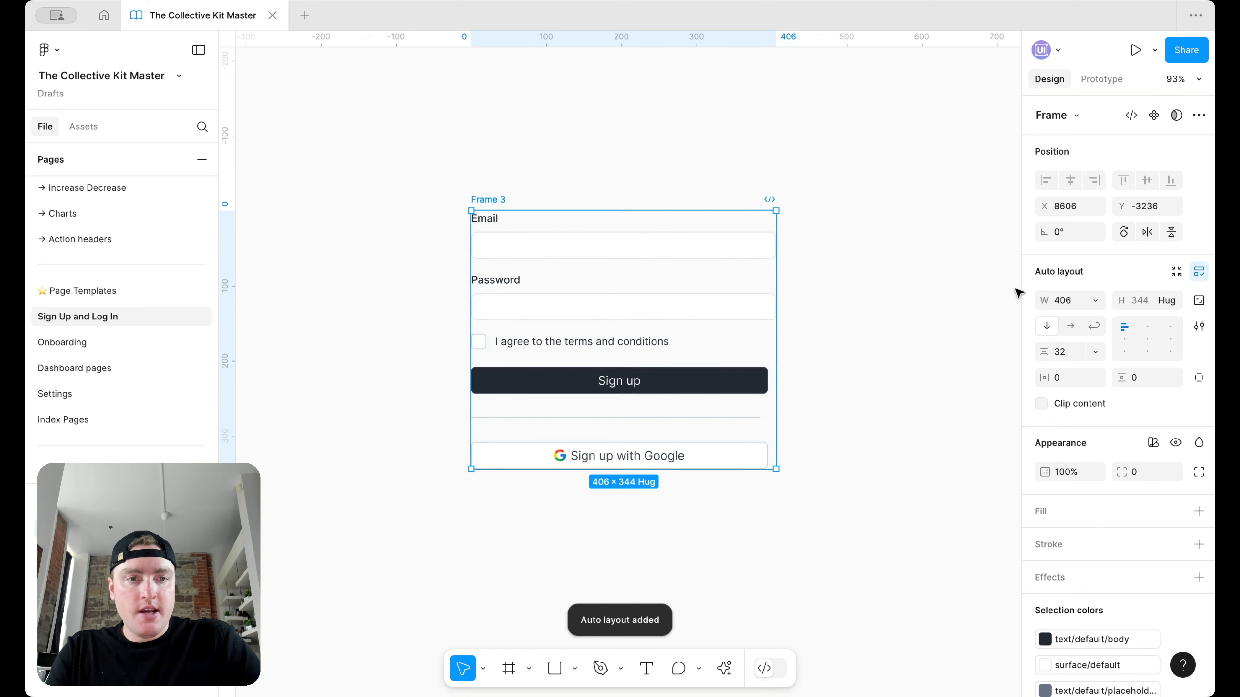
click(1096, 300)
click(1099, 319)
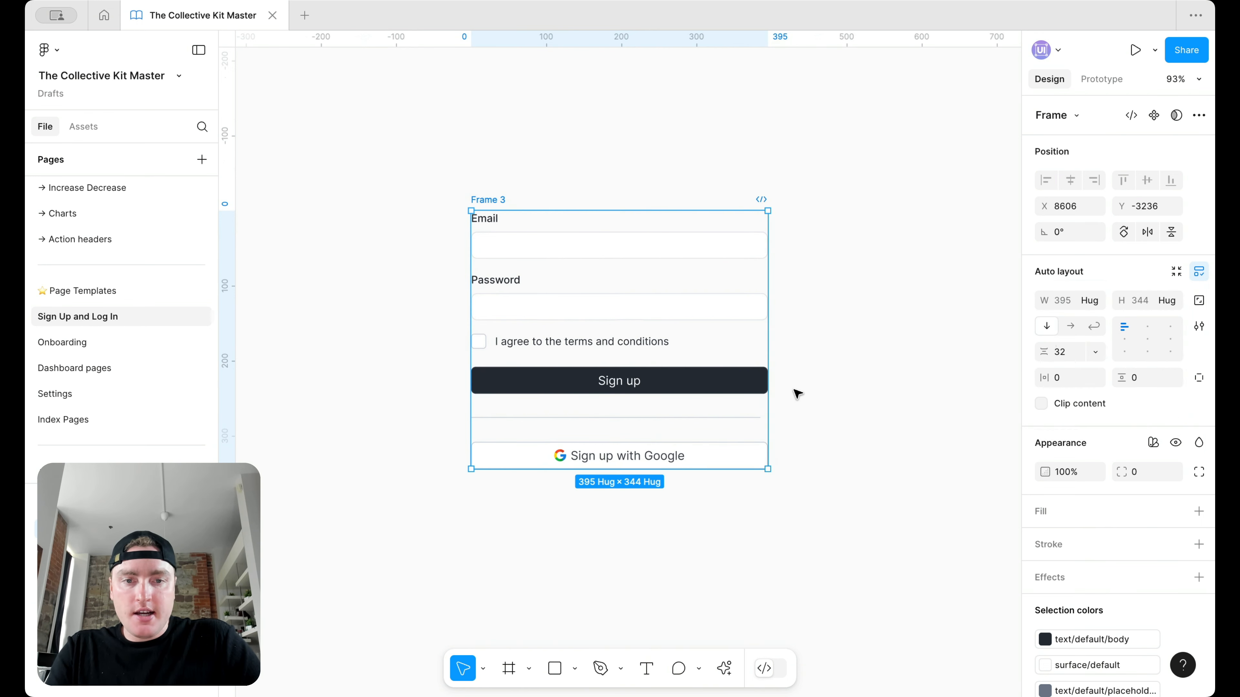
Set the dark Sign up button's width to fill its container.
scroll(761, 385, up, 4)
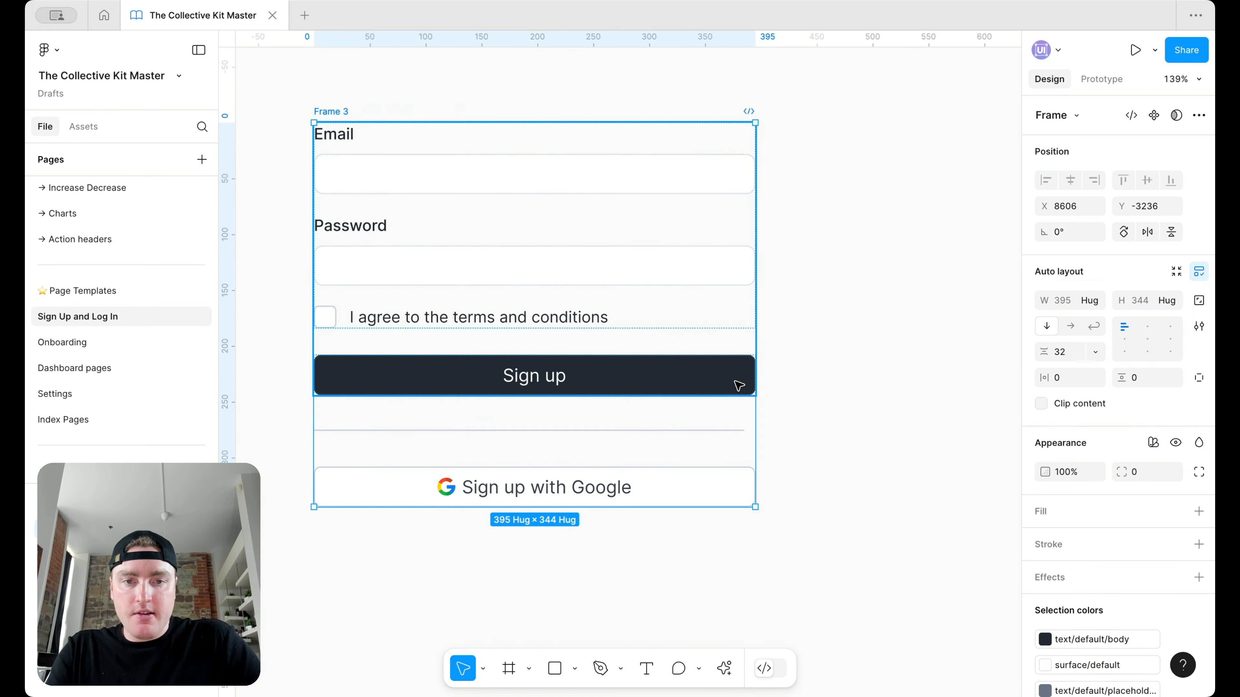
click(673, 384)
click(1095, 500)
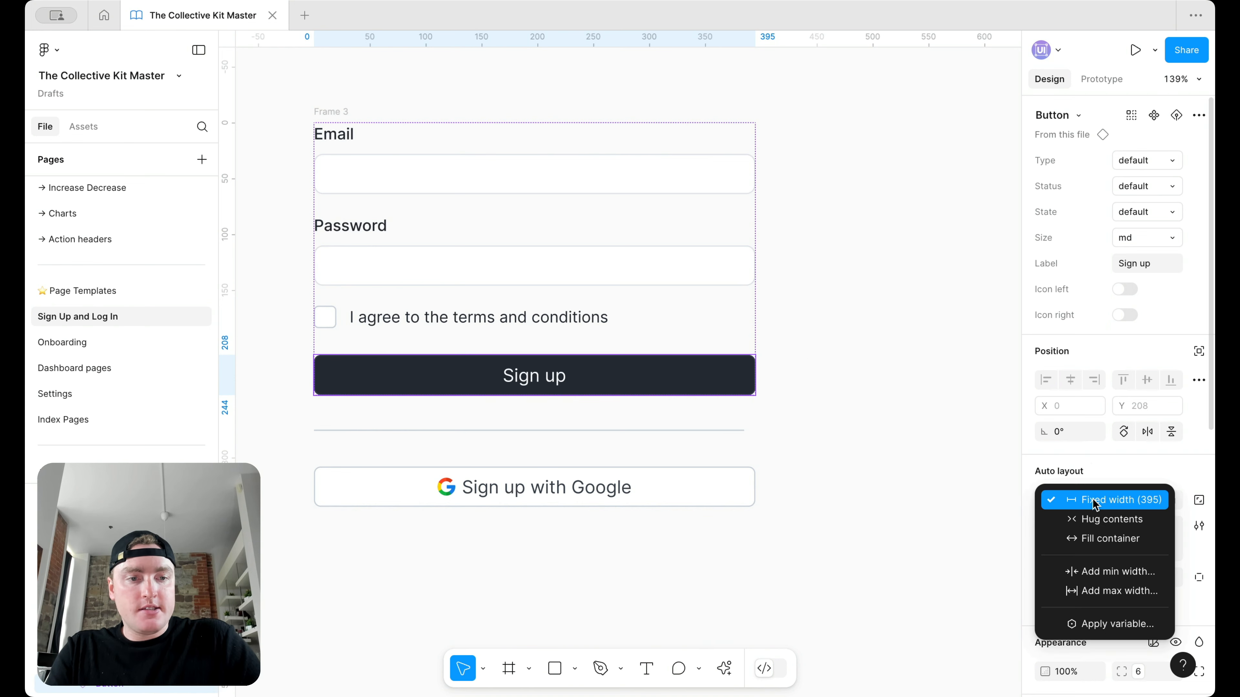
click(1064, 534)
Check the width settings of the fields frame, the terms checkbox and the Password input.
click(532, 306)
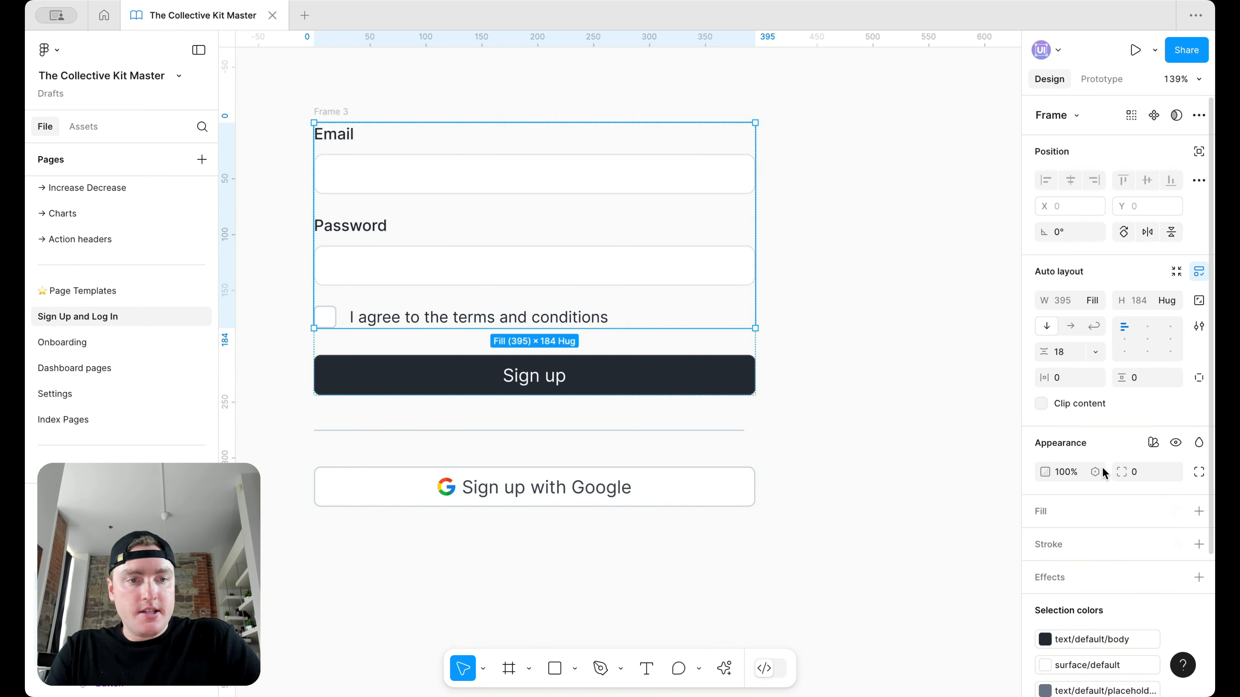
click(586, 313)
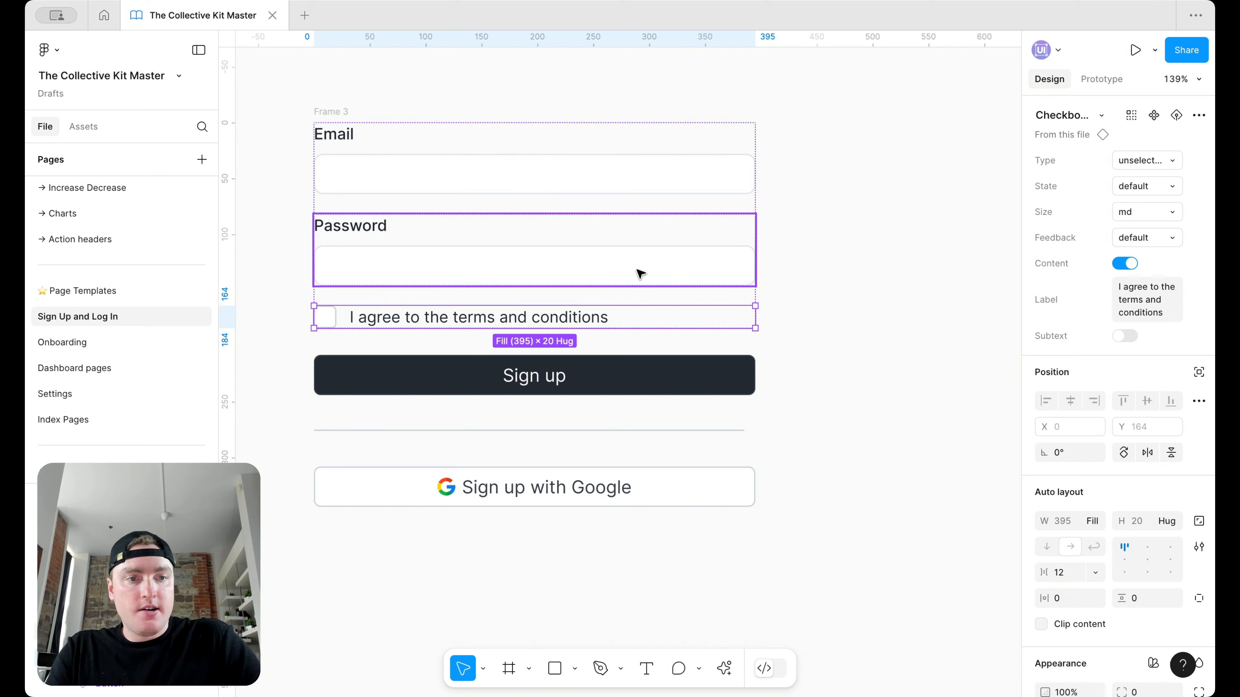
click(646, 272)
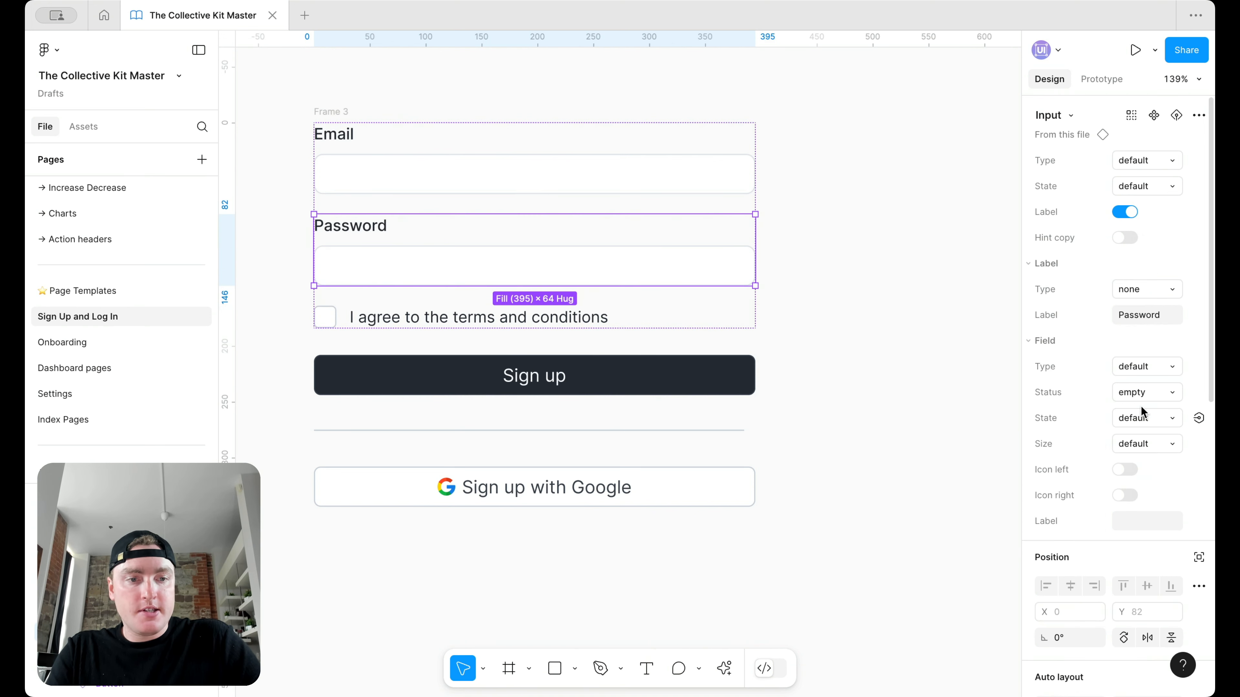
scroll(1129, 466, down, 3)
click(855, 274)
scroll(855, 274, down, 5)
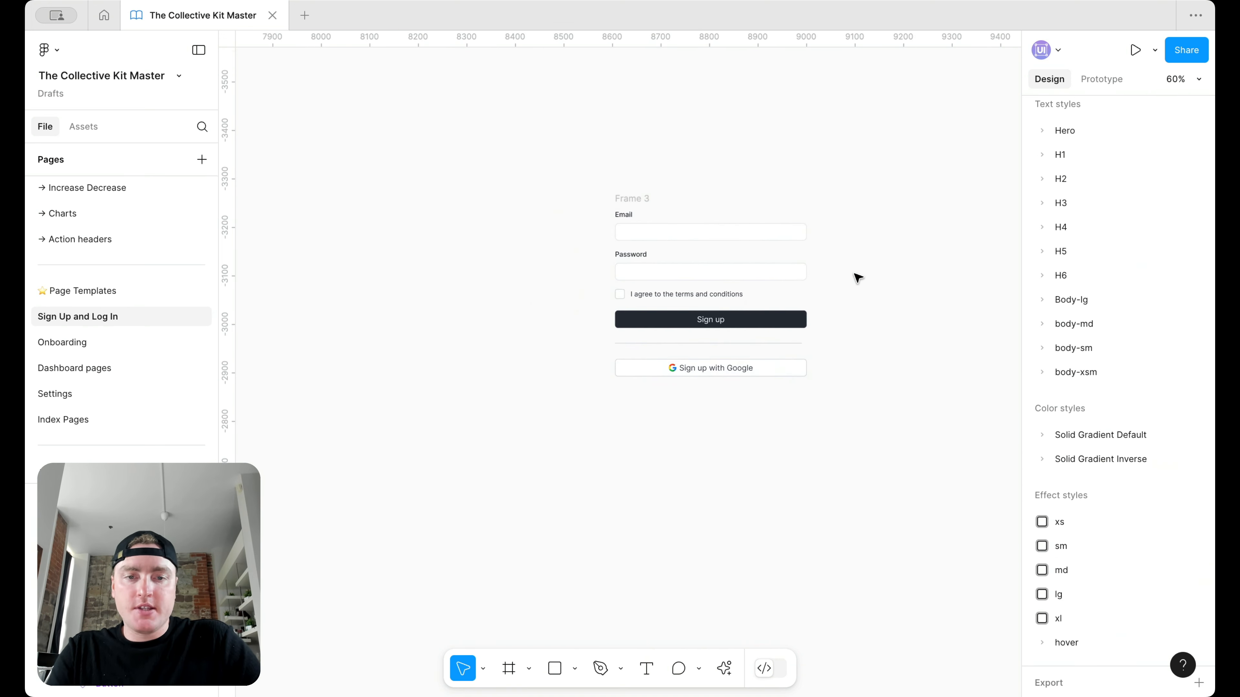
Add a text box about 337 × 52 above the form reading "Join for free".
click(616, 204)
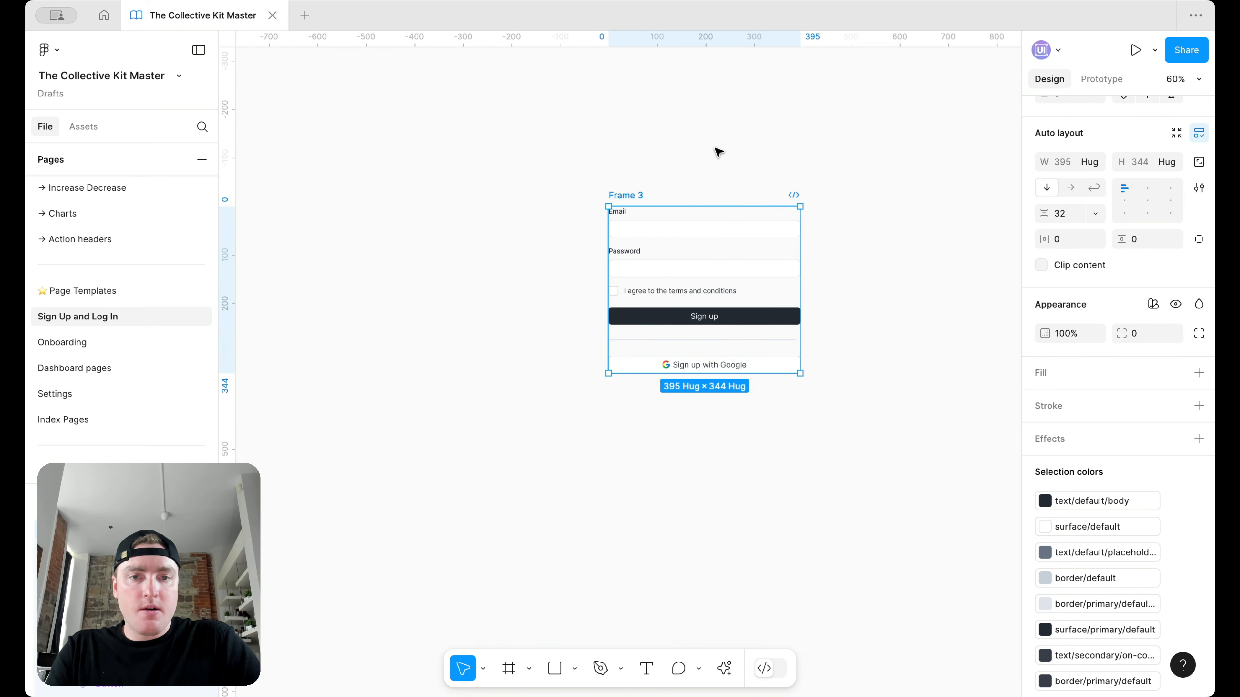
scroll(723, 153, up, 2)
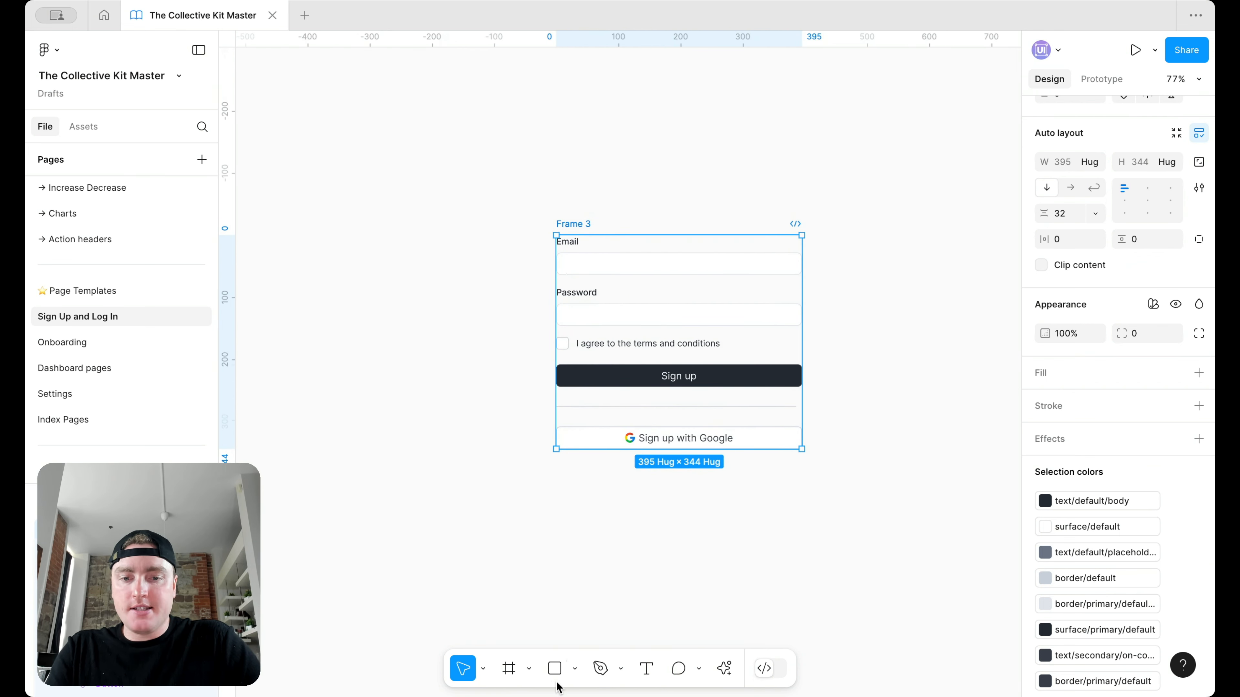
click(646, 669)
drag(570, 157, 781, 189)
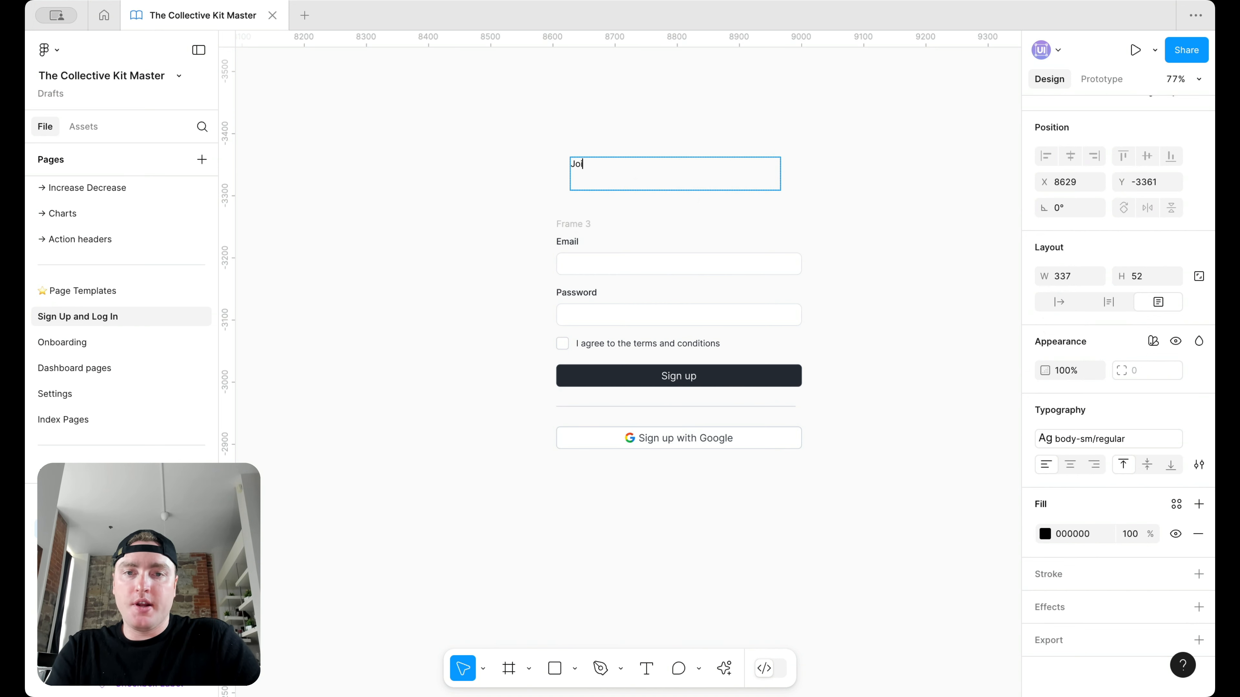
text(Join for free)
Apply the H6/medium text style to the "Join for free" text.
key(ctrl+a)
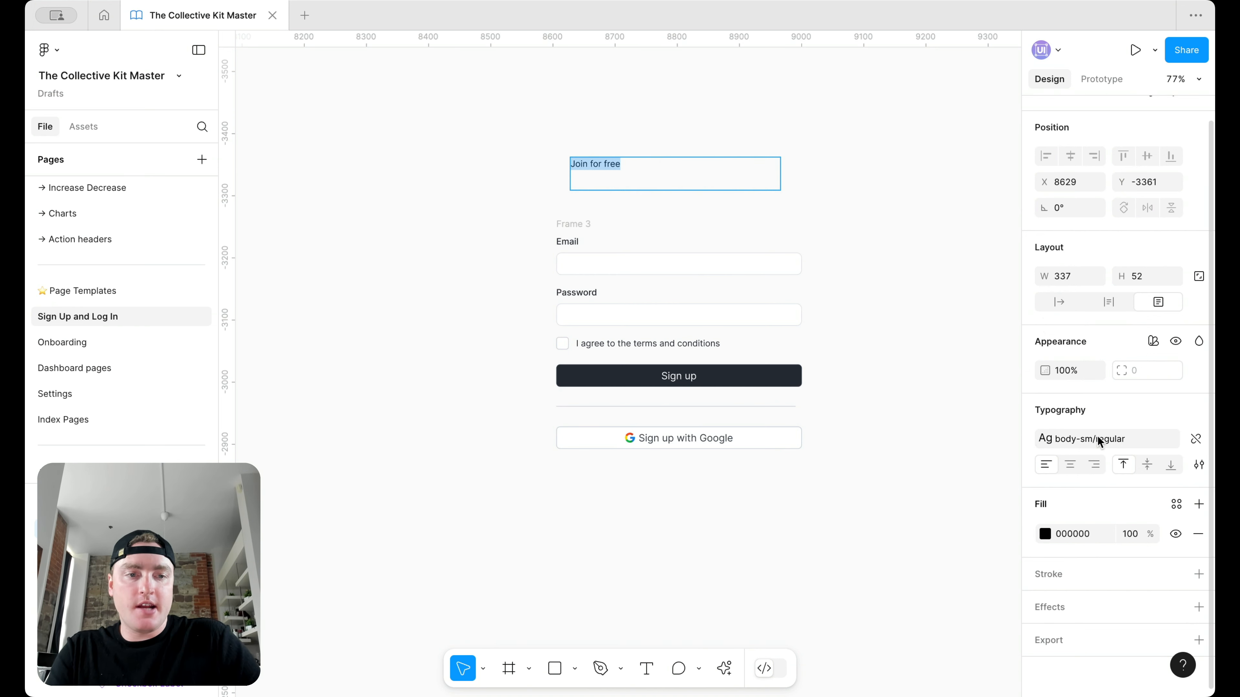
click(1094, 439)
scroll(956, 496, up, 5)
scroll(957, 497, up, 10)
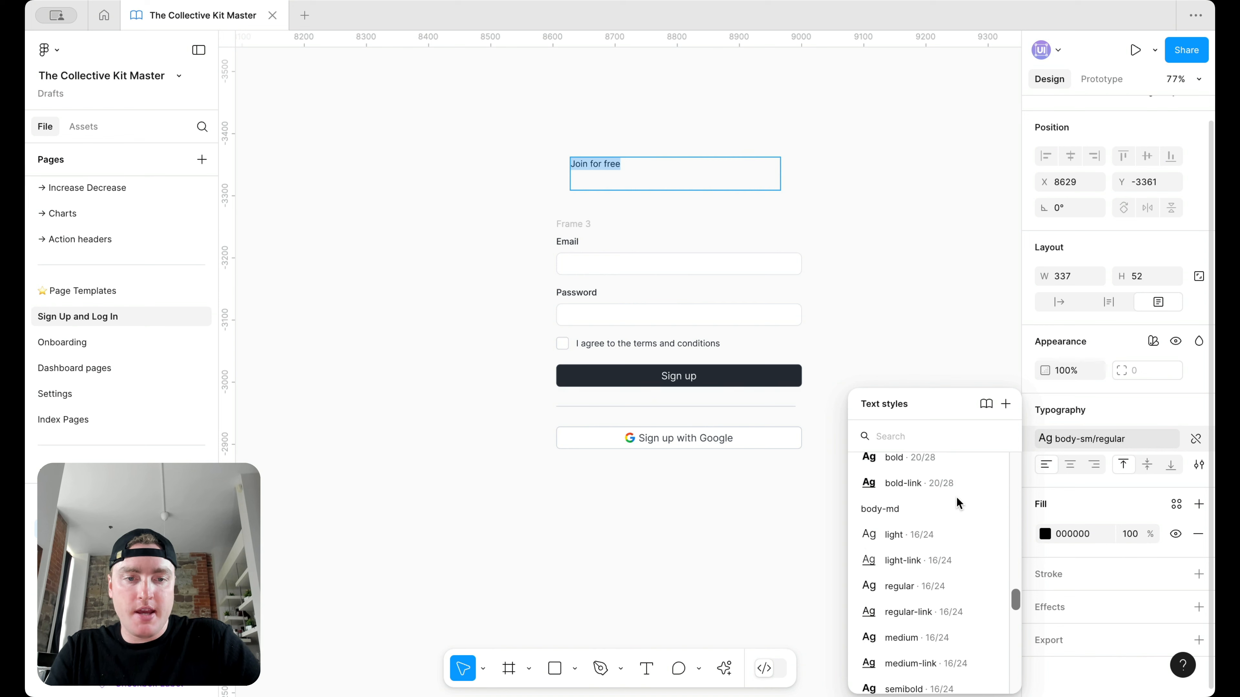
scroll(956, 496, up, 6)
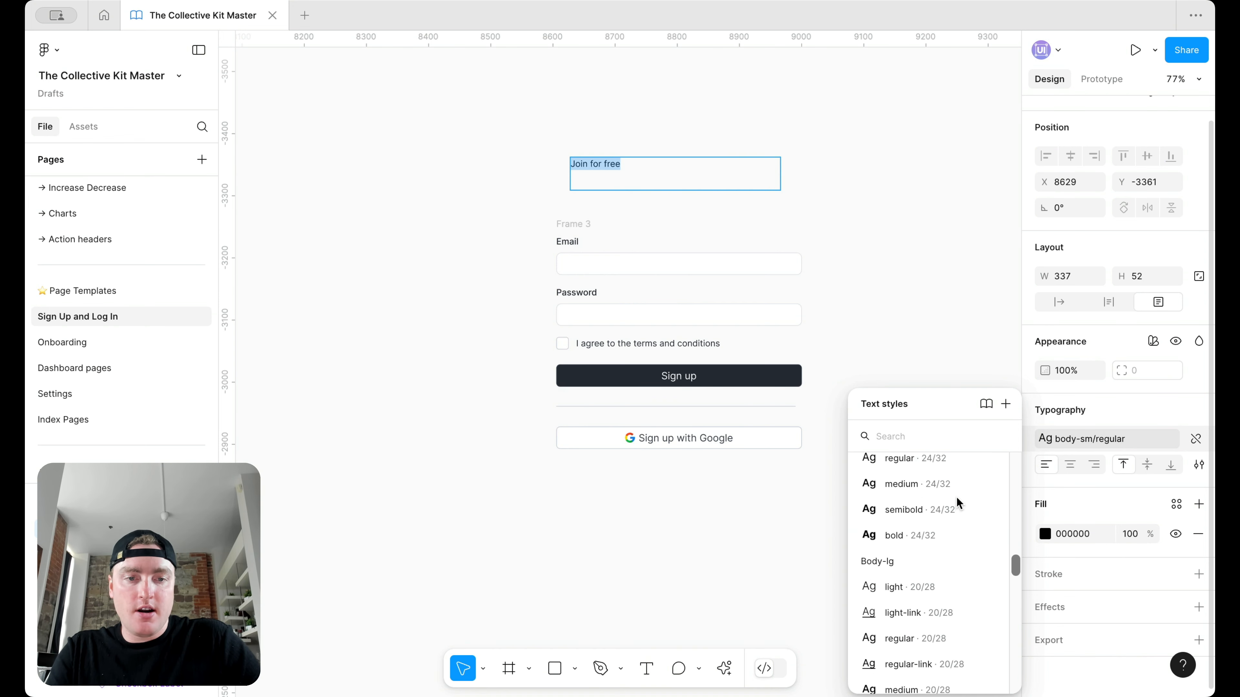
click(934, 592)
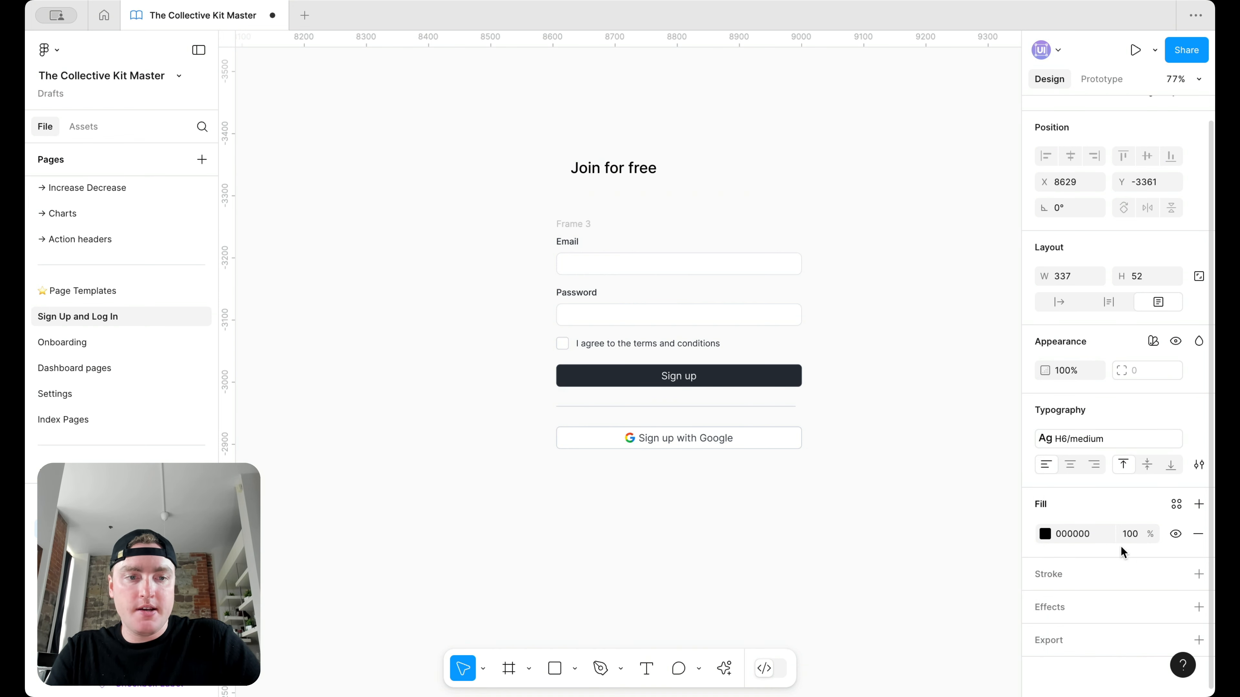
Center the "Join for free" text and apply the text/default/heading colour to its fill.
click(1069, 464)
click(1176, 504)
text(head)
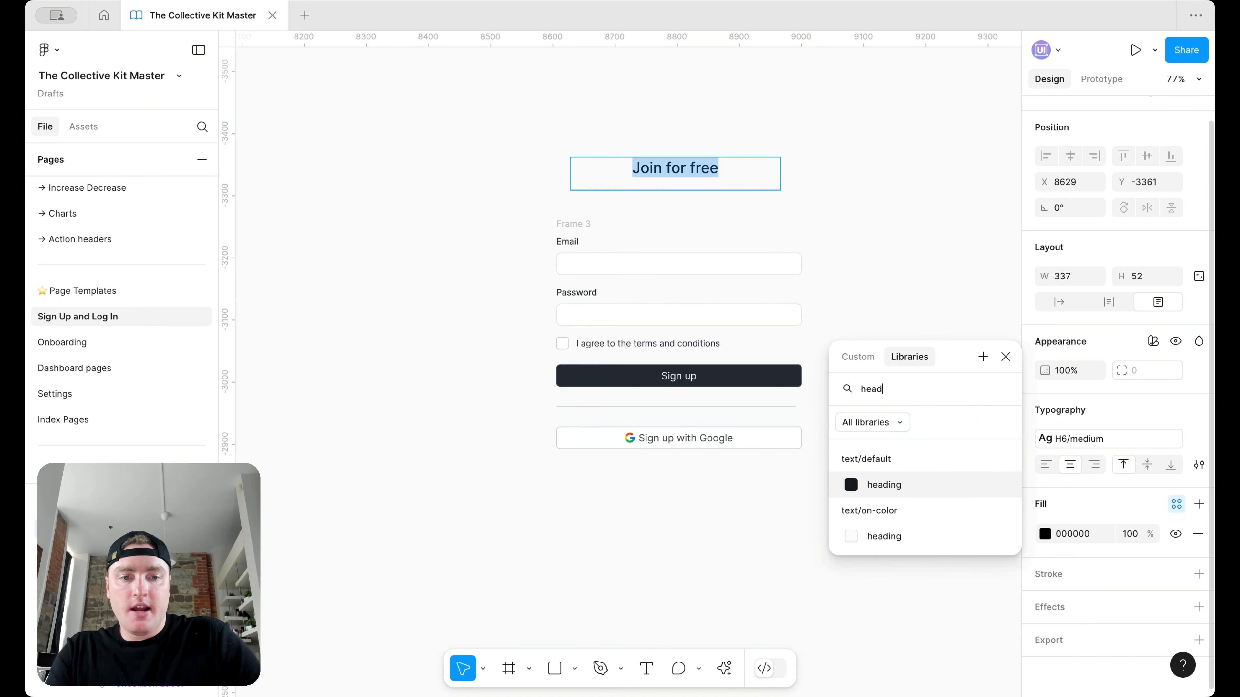
click(893, 486)
Duplicate the heading directly below, apply the Body-lg/regular style and change its text to "Let's get designing".
drag(704, 175, 706, 207)
click(1052, 438)
scroll(922, 557, down, 3)
click(924, 553)
double_click(692, 205)
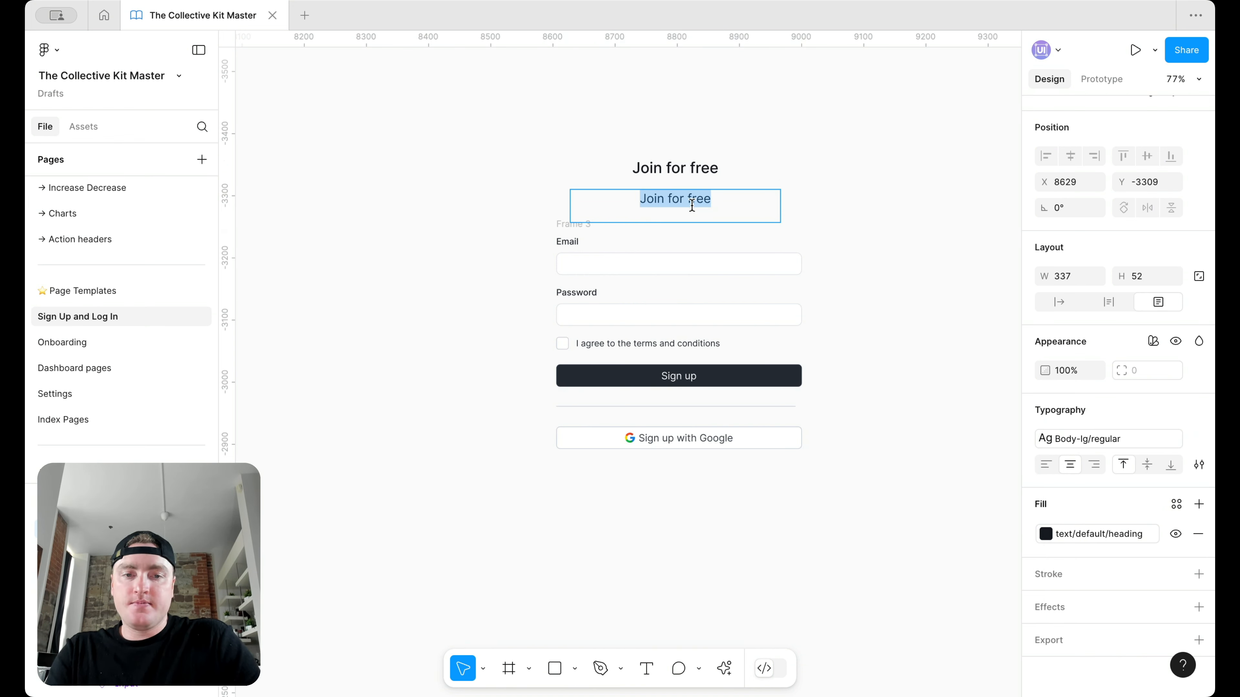
text(Let's get designing)
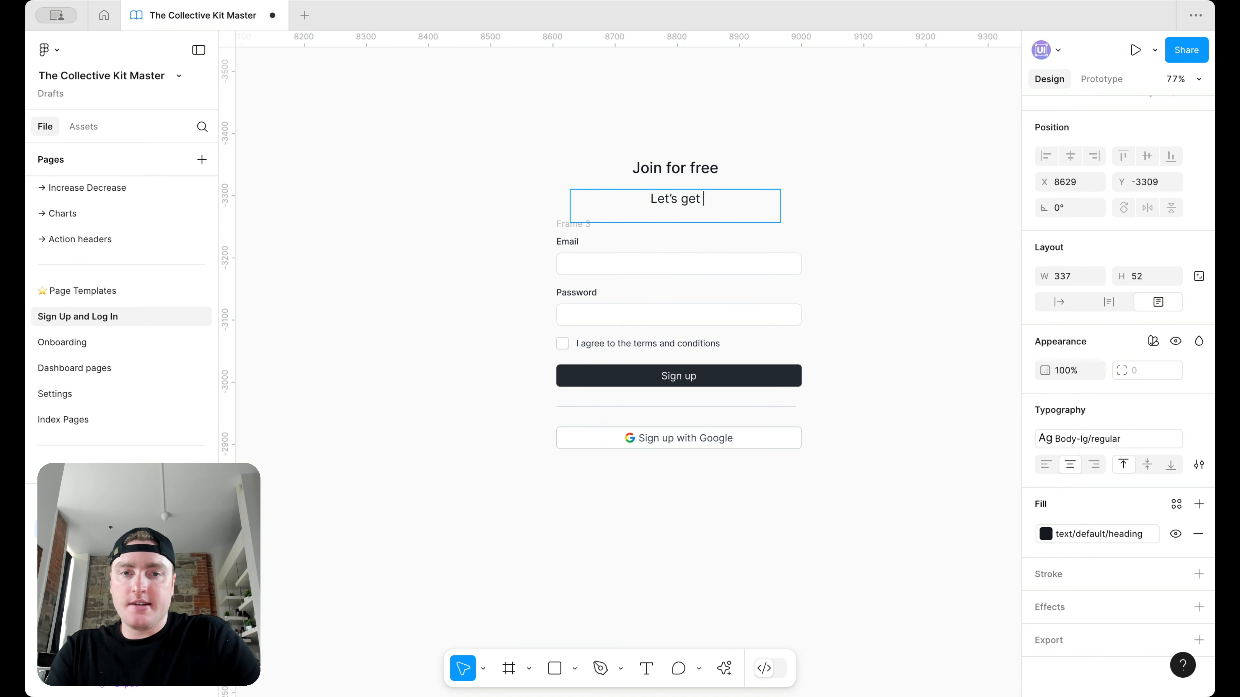
Wrap both text lines in a vertical auto layout and set each line's height to hug its contents.
shift+click(737, 176)
key(shift+a)
click(711, 175)
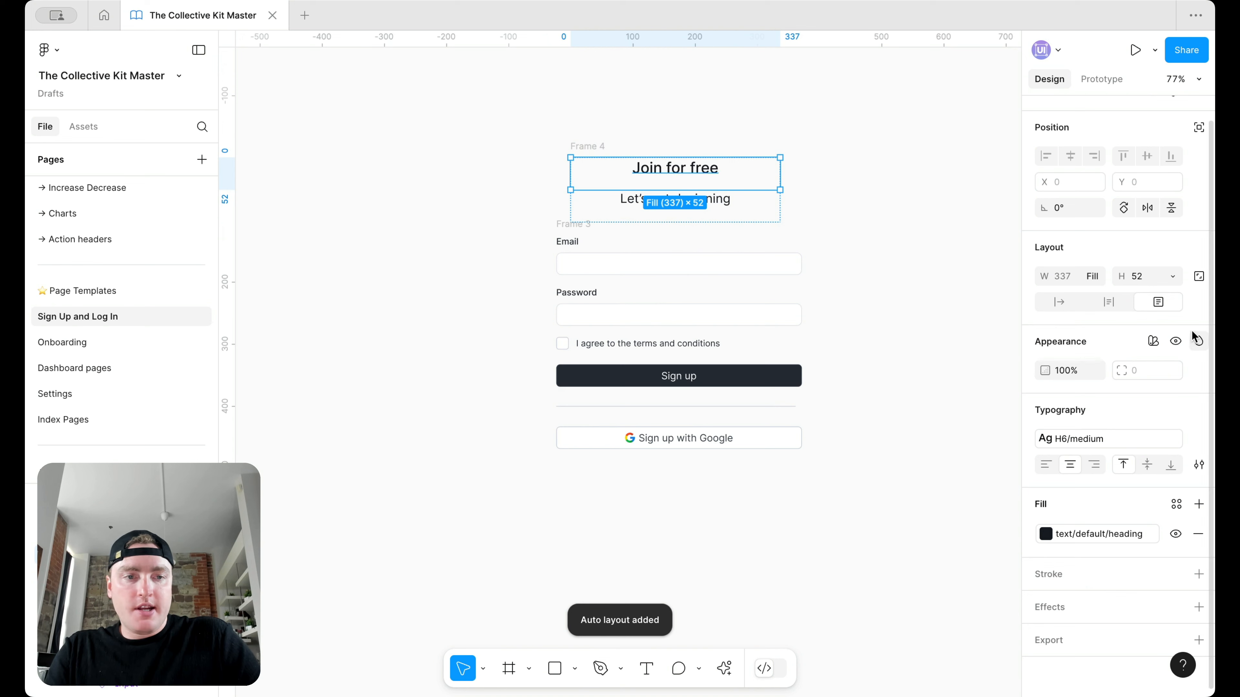
click(1172, 277)
click(1103, 294)
click(740, 191)
click(732, 190)
click(1172, 277)
click(1158, 301)
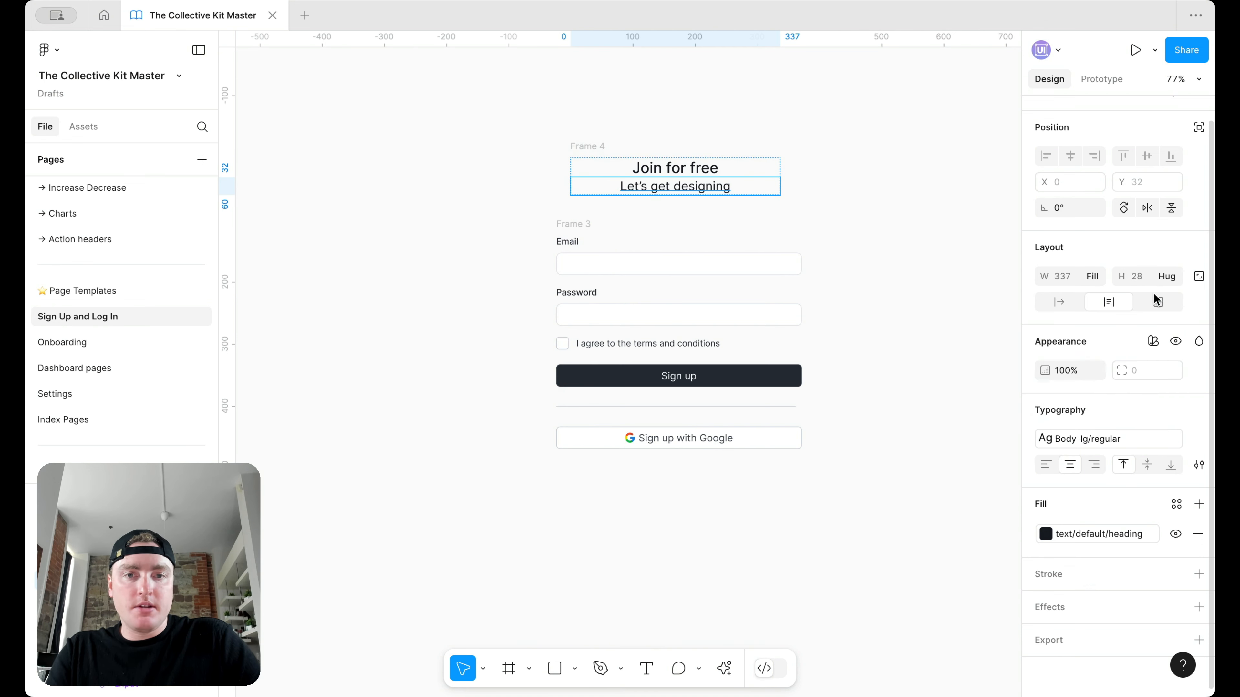
Increase the vertical spacing between the two lines in the heading frame.
key(Escape)
click(739, 166)
drag(1044, 280, 1051, 280)
Wrap the heading and form frames in a vertical auto layout and make the heading frame fill the container width.
shift+click(581, 224)
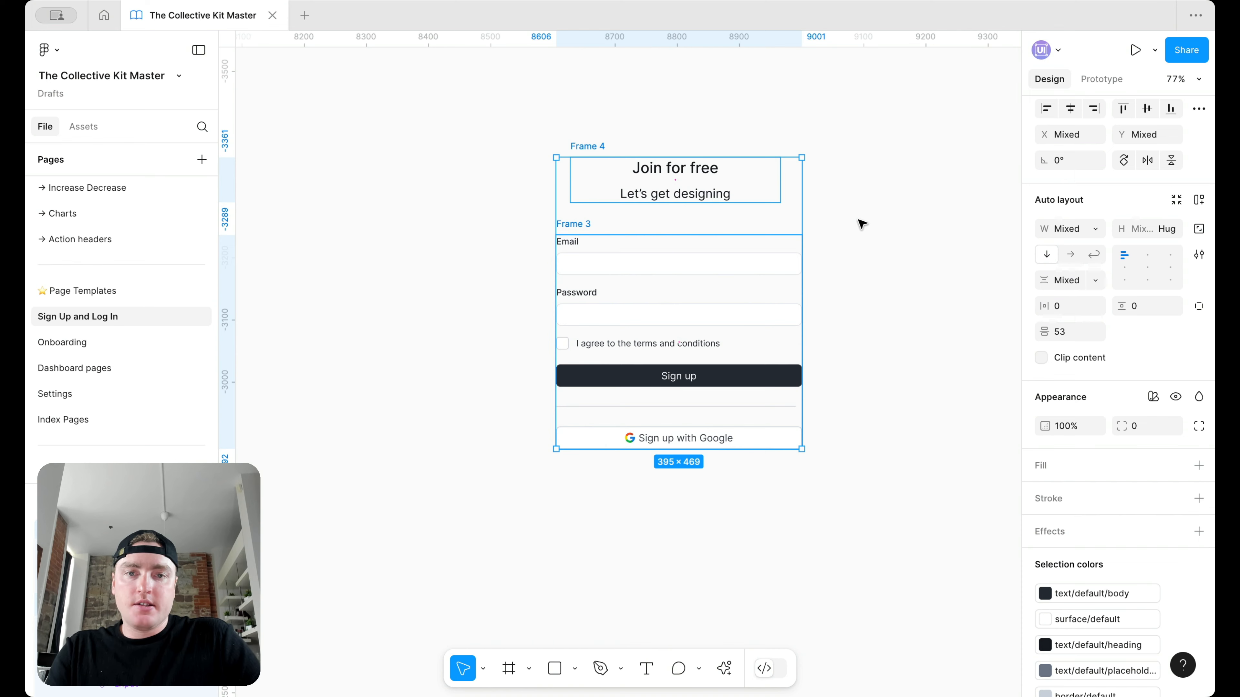
key(shift+a)
click(769, 194)
click(1093, 229)
click(1096, 267)
Set the spacing between the heading and form in the outer frame to 36.
click(784, 186)
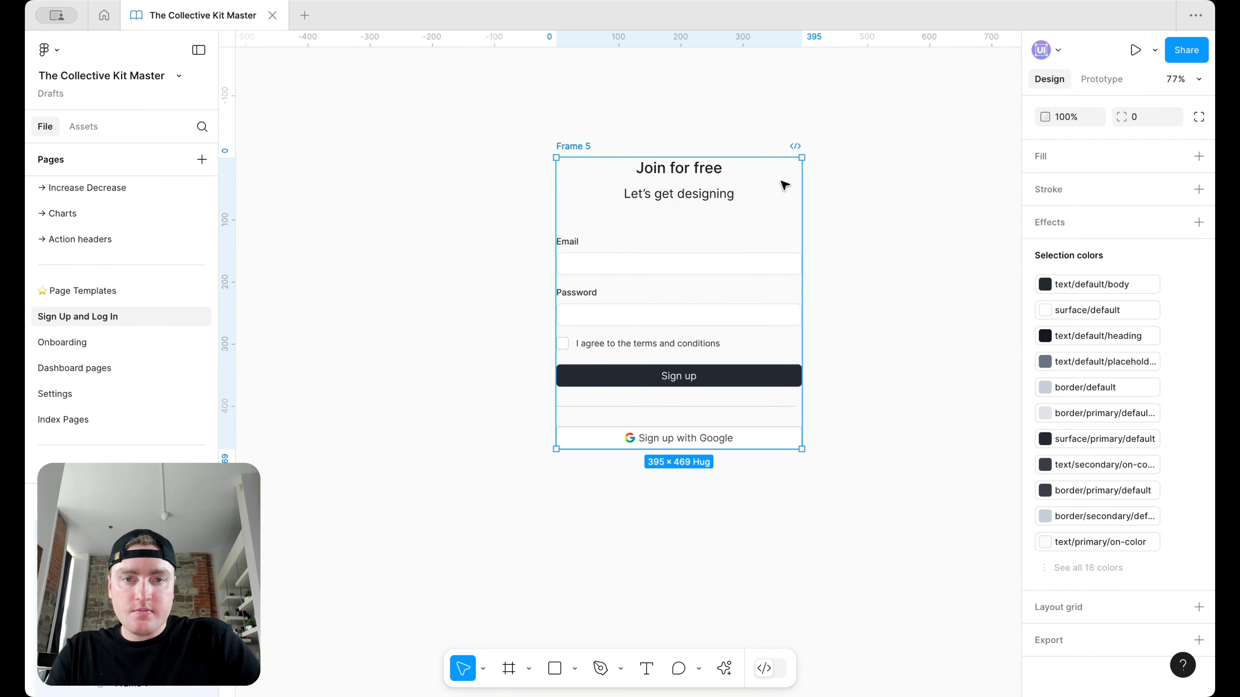
click(1073, 326)
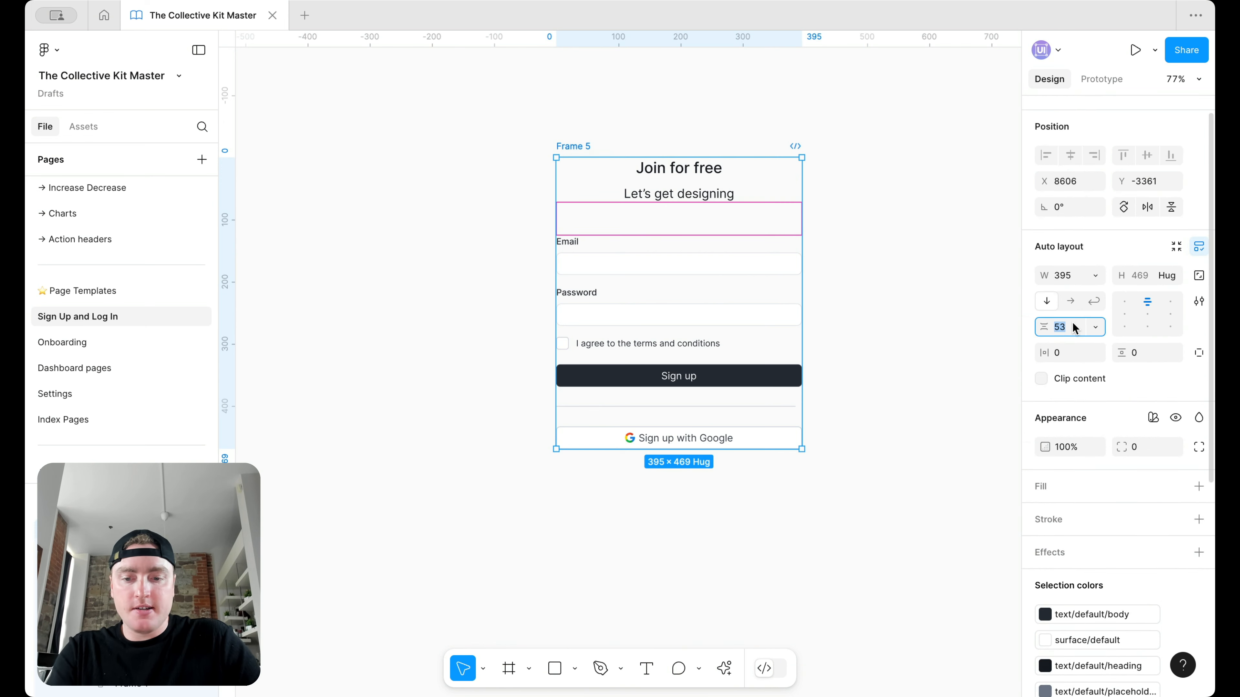
text(36)
key(Return)
click(842, 261)
scroll(850, 263, up, 2)
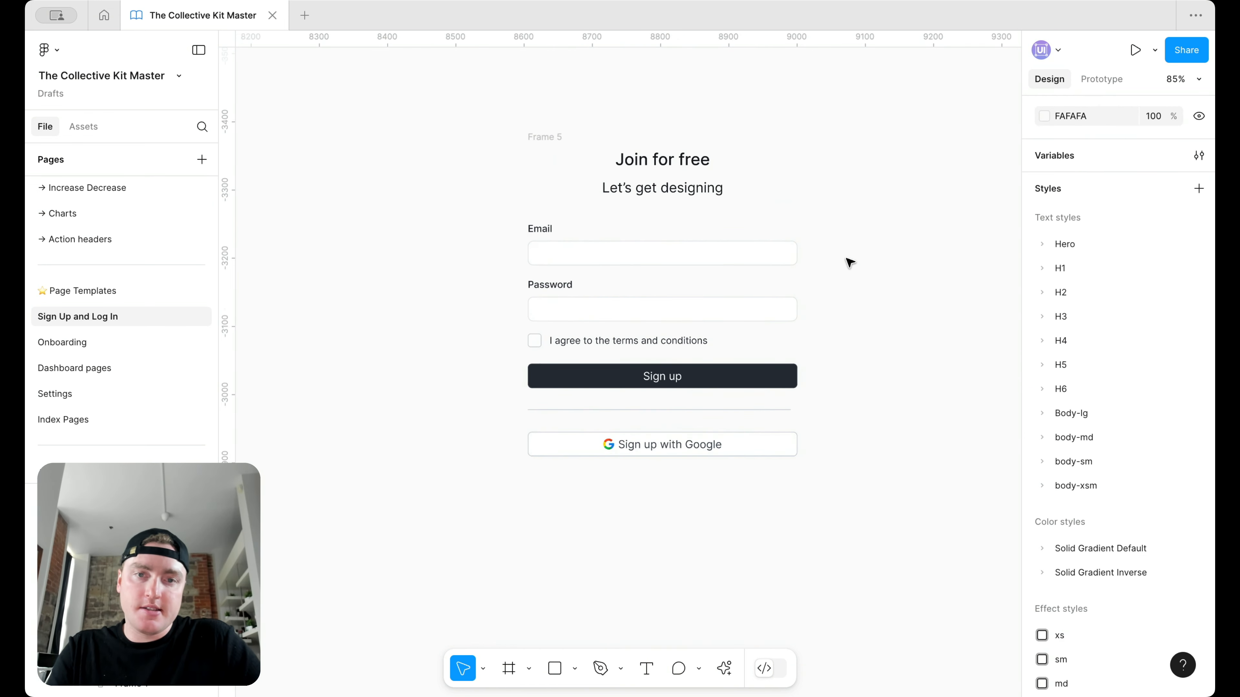
Try the medium 30/40 text style on the "Join for free" heading.
scroll(849, 263, up, 3)
scroll(850, 263, right, 1)
click(554, 215)
double_click(659, 226)
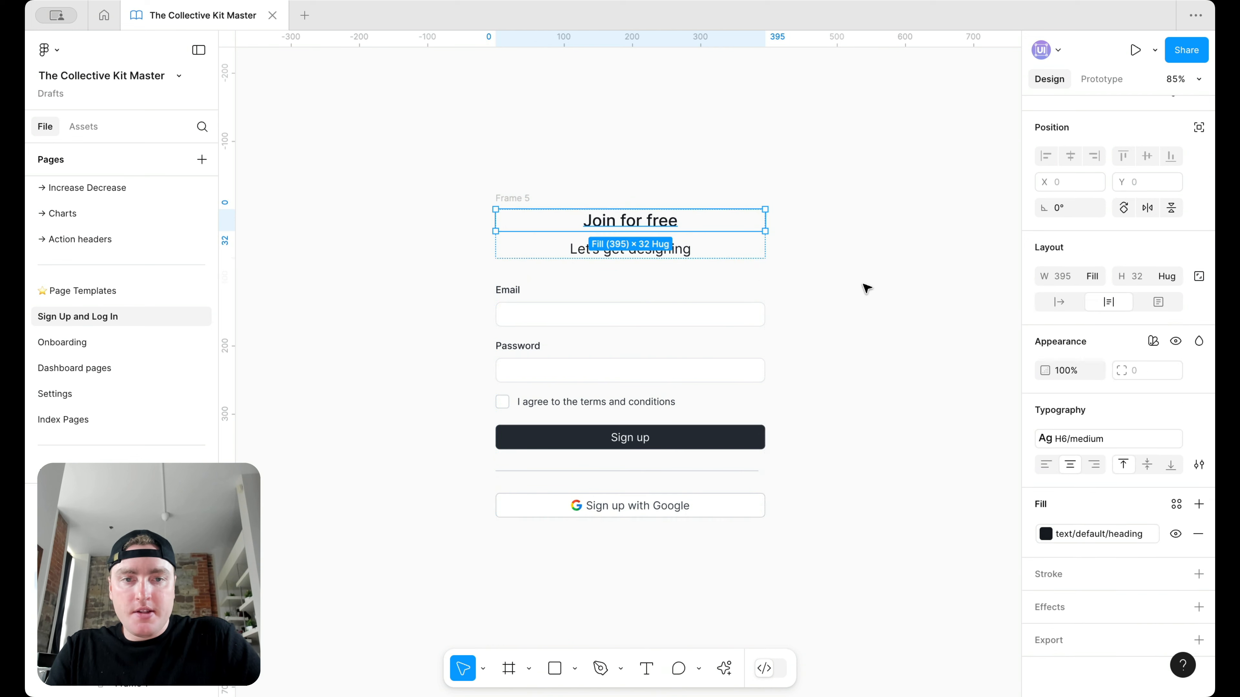
click(1074, 438)
scroll(952, 546, up, 2)
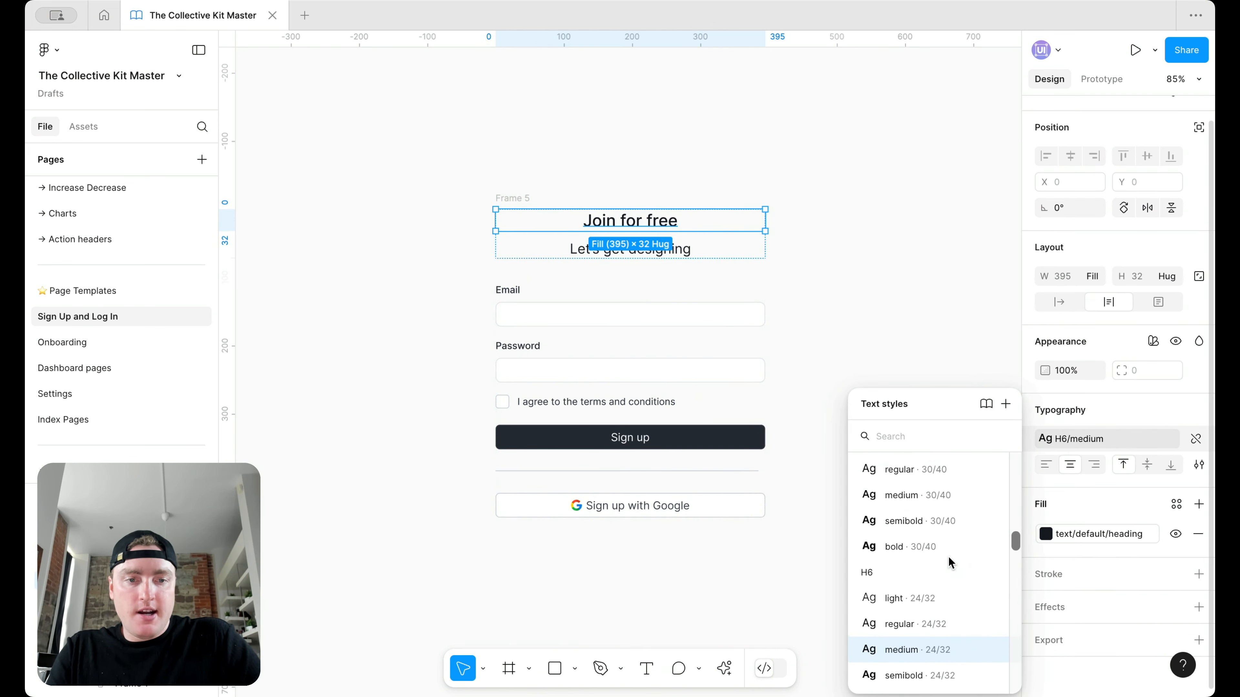
click(942, 503)
click(886, 305)
scroll(886, 305, down, 3)
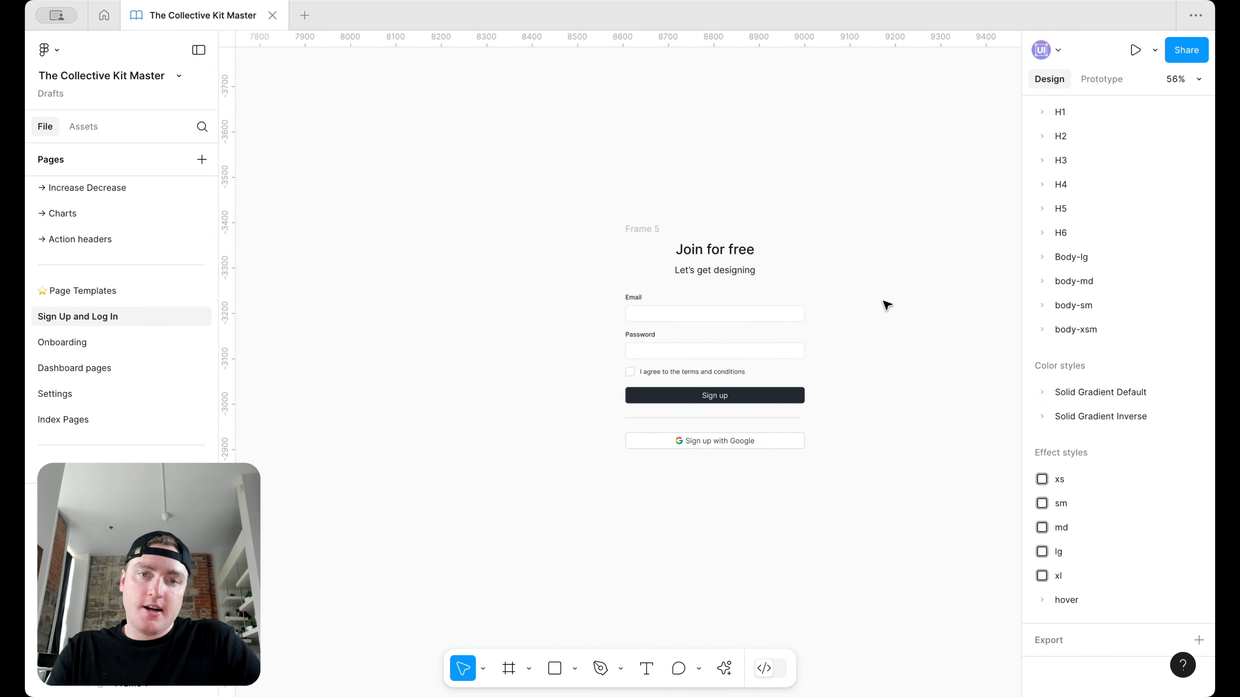
Undo the heading's text style change.
key(super+z)
key(super+z)
scroll(886, 305, up, 3)
click(886, 305)
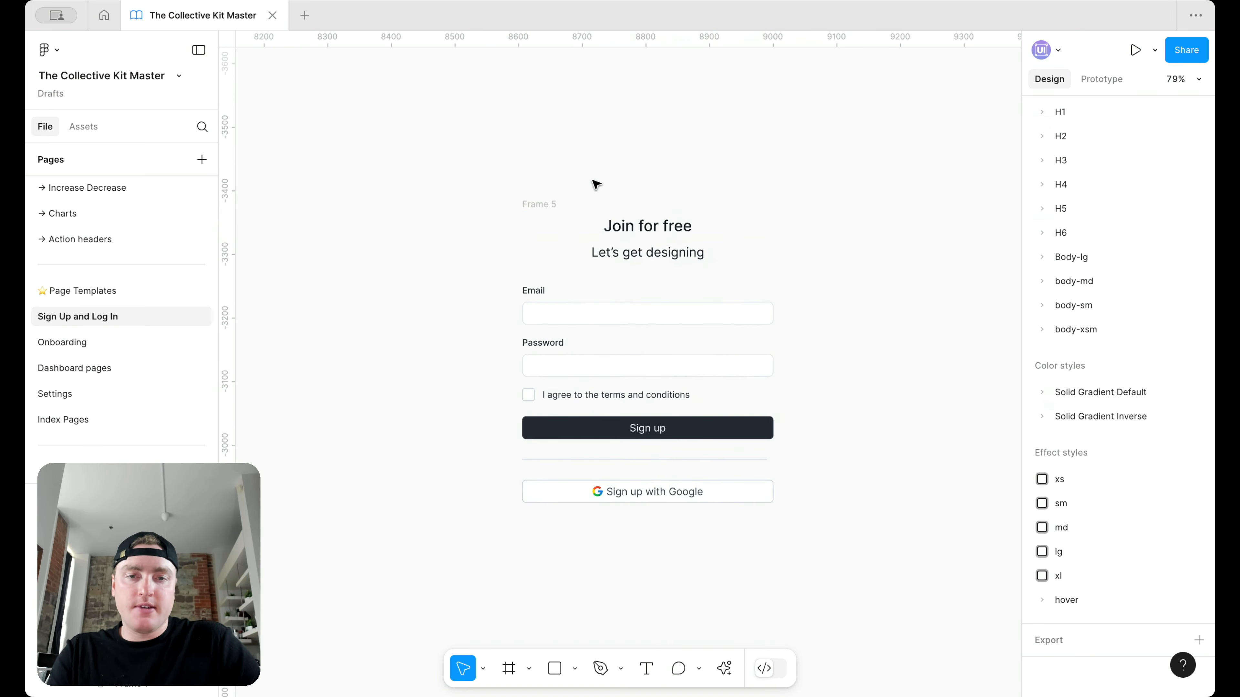
Set the horizontal and vertical padding of the outer form frame to 36.
click(536, 205)
scroll(1139, 300, up, 5)
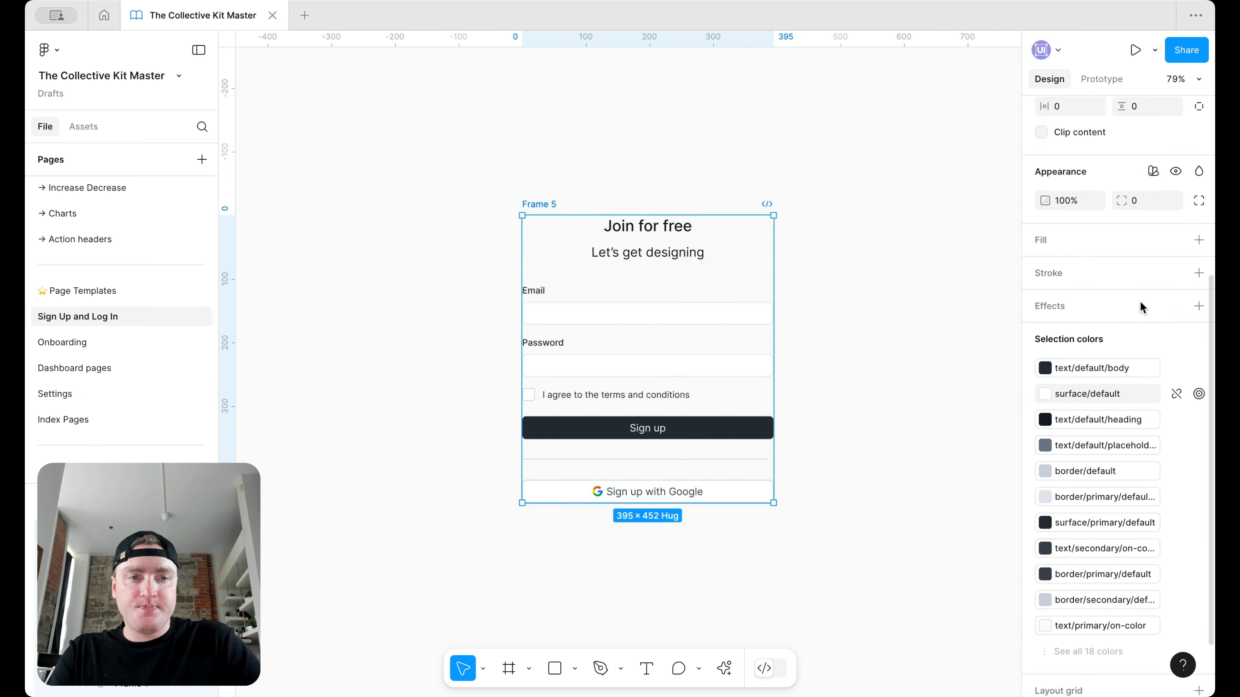
scroll(1139, 300, up, 2)
click(1070, 329)
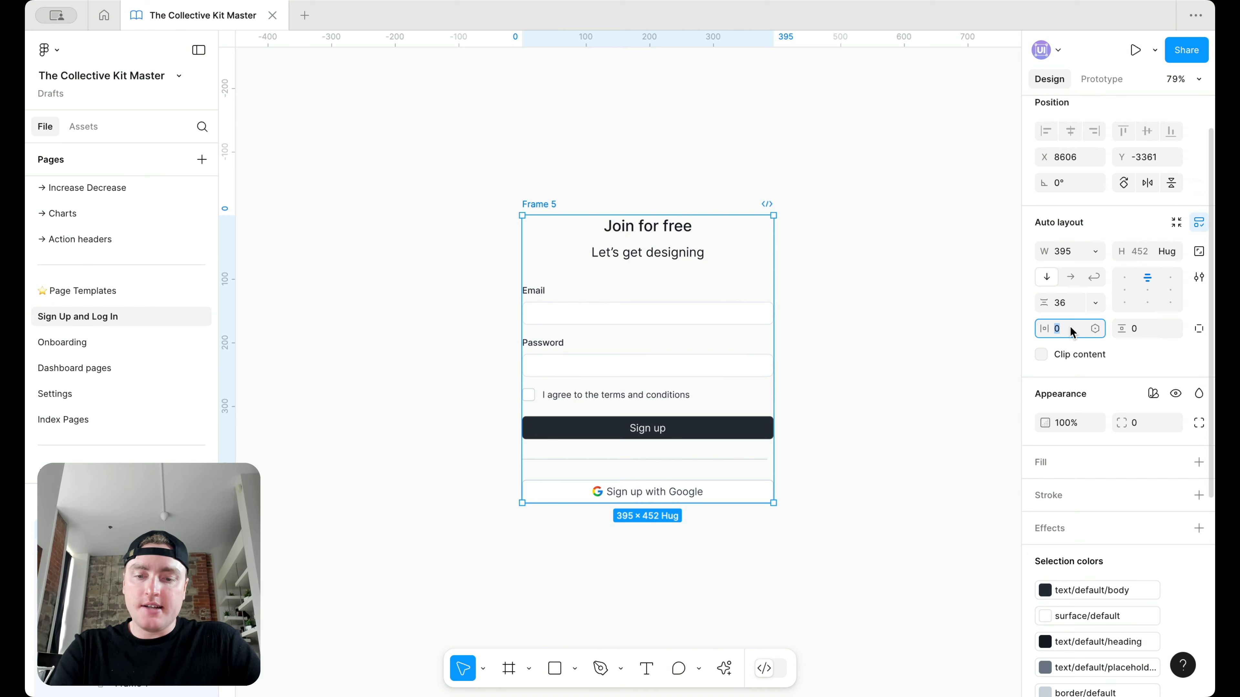
text(36)
key(Return)
text(3)
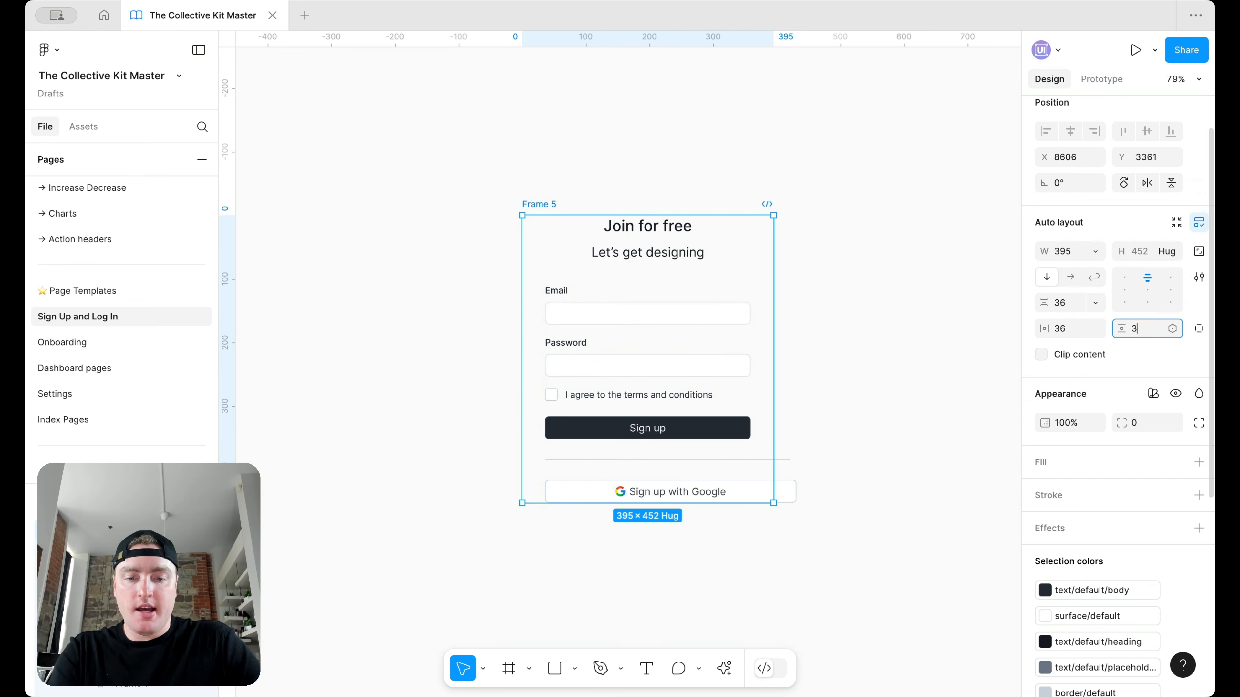
text(6)
key(Return)
Set the Google sign-up button and the divider above it to fill the container width.
click(793, 513)
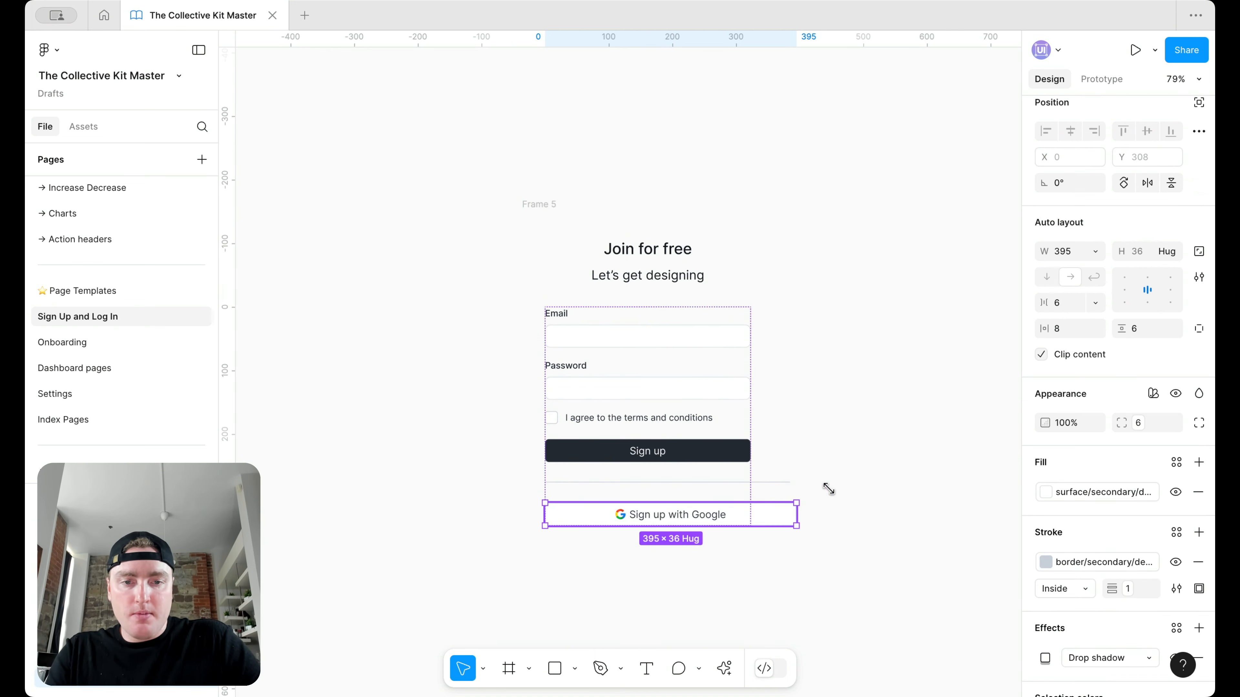
shift+click(787, 483)
click(1095, 250)
click(1096, 288)
click(915, 353)
scroll(897, 347, right, 5)
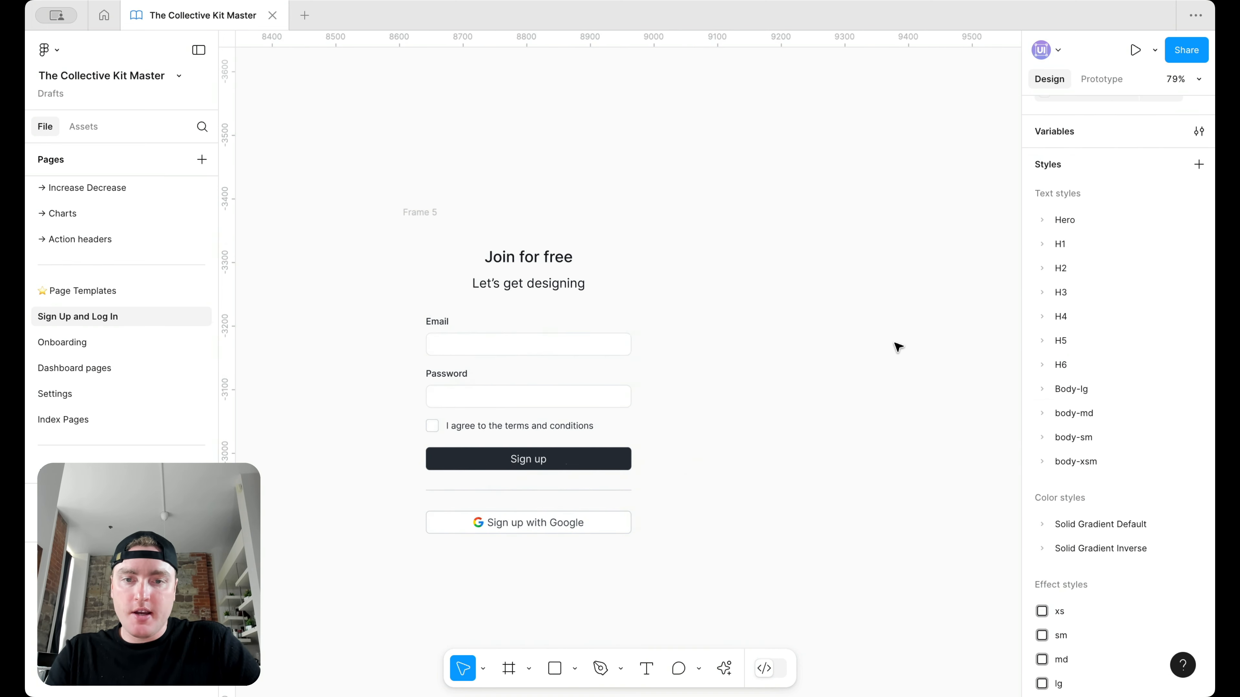
Turn the outer form frame into a component and rename it Sign up.
scroll(897, 346, left, 4)
click(506, 214)
scroll(506, 214, down, 1)
scroll(506, 213, right, 1)
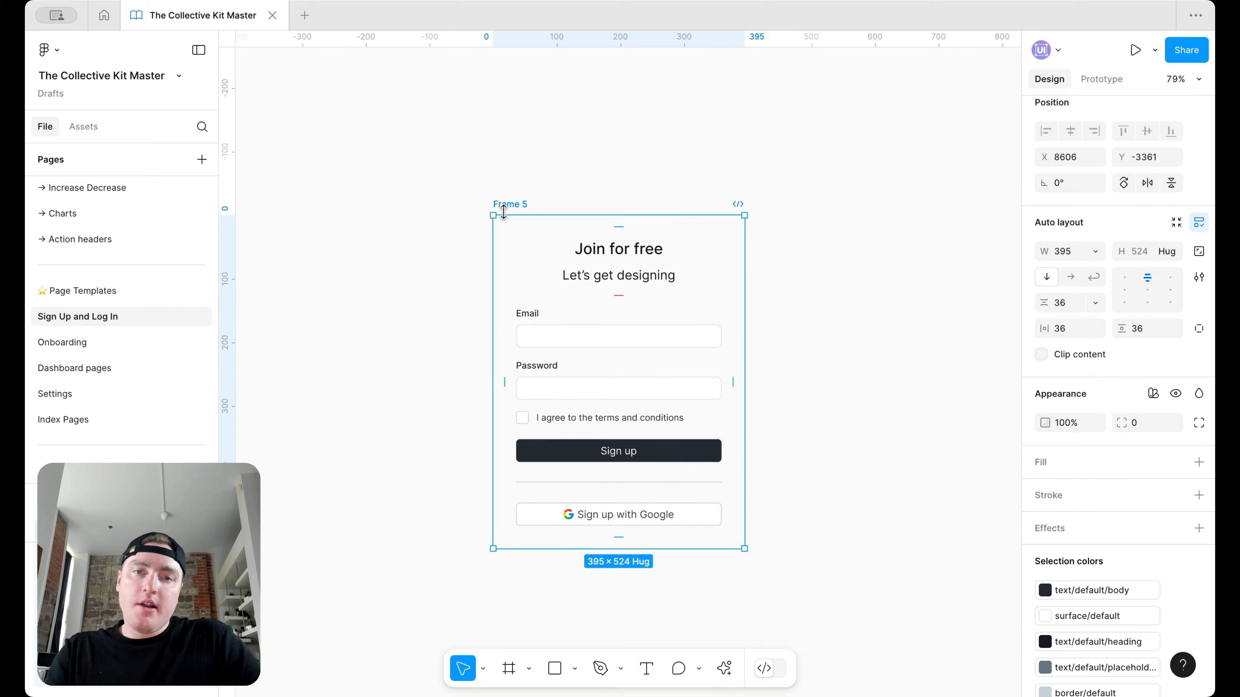
right_click(507, 205)
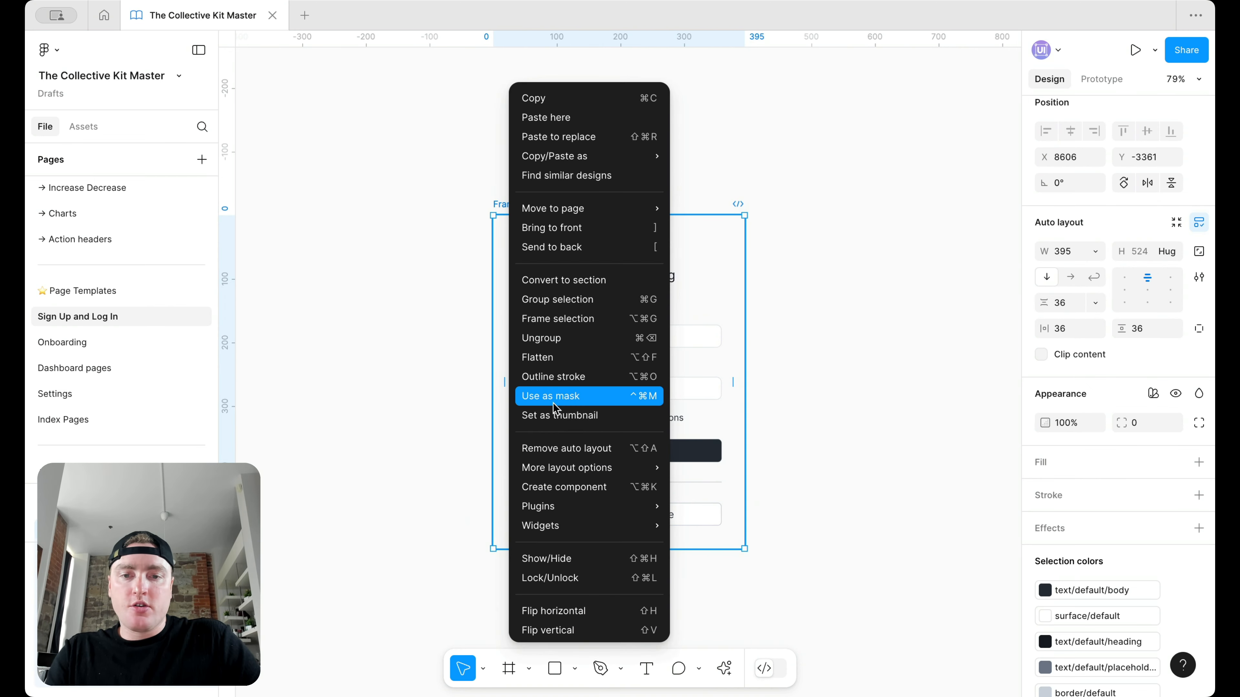
mouse_move(550, 476)
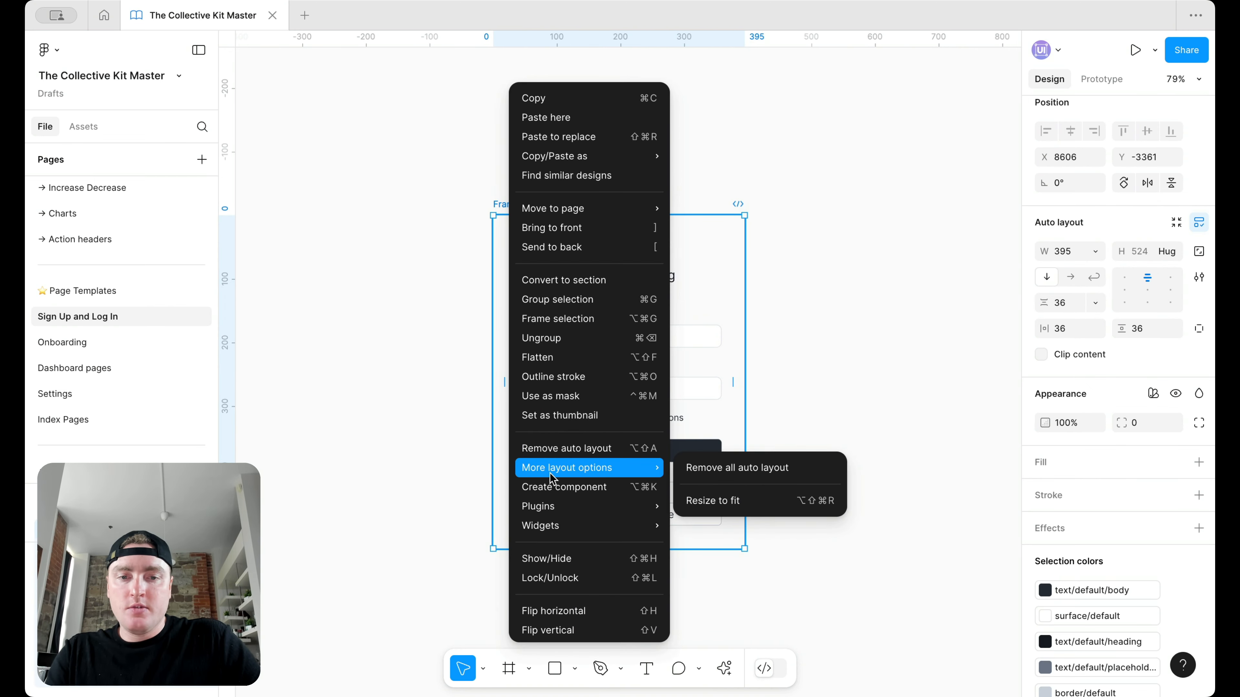
click(551, 487)
double_click(503, 204)
text(S)
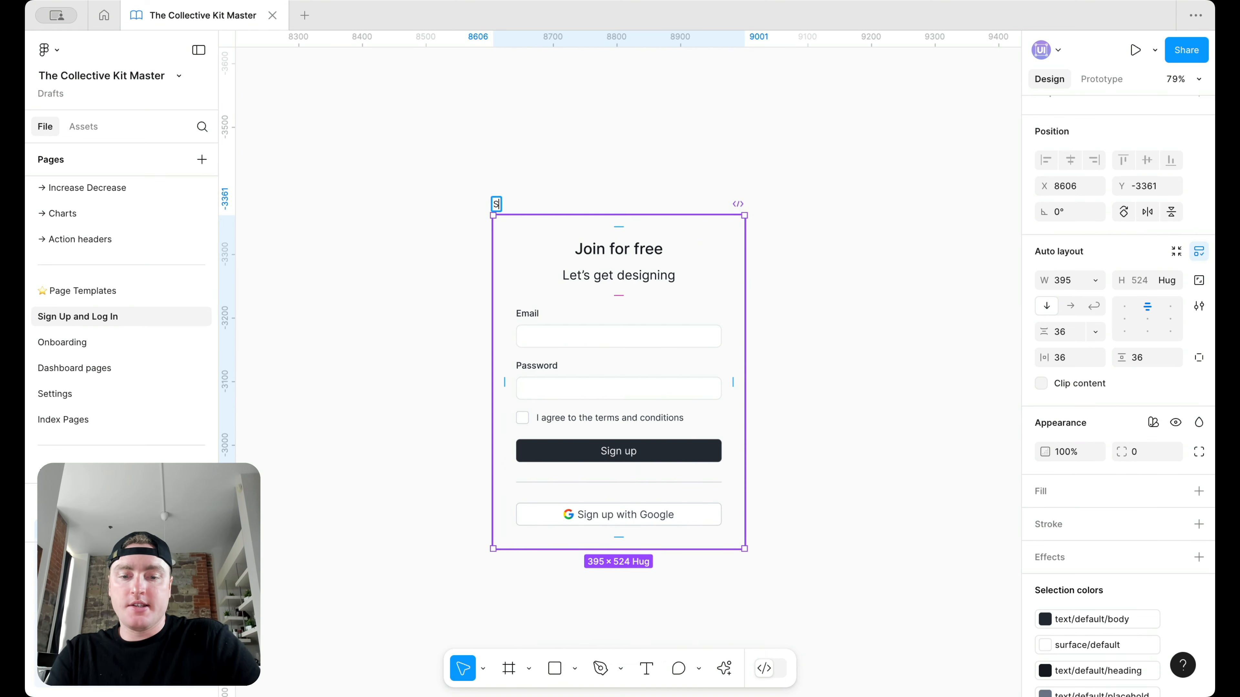
text(ign up)
key(Return)
Place an instance copy of the Sign up component beside the original.
scroll(566, 205, down, 3)
drag(567, 277, 812, 283)
scroll(813, 283, up, 2)
scroll(813, 283, right, 2)
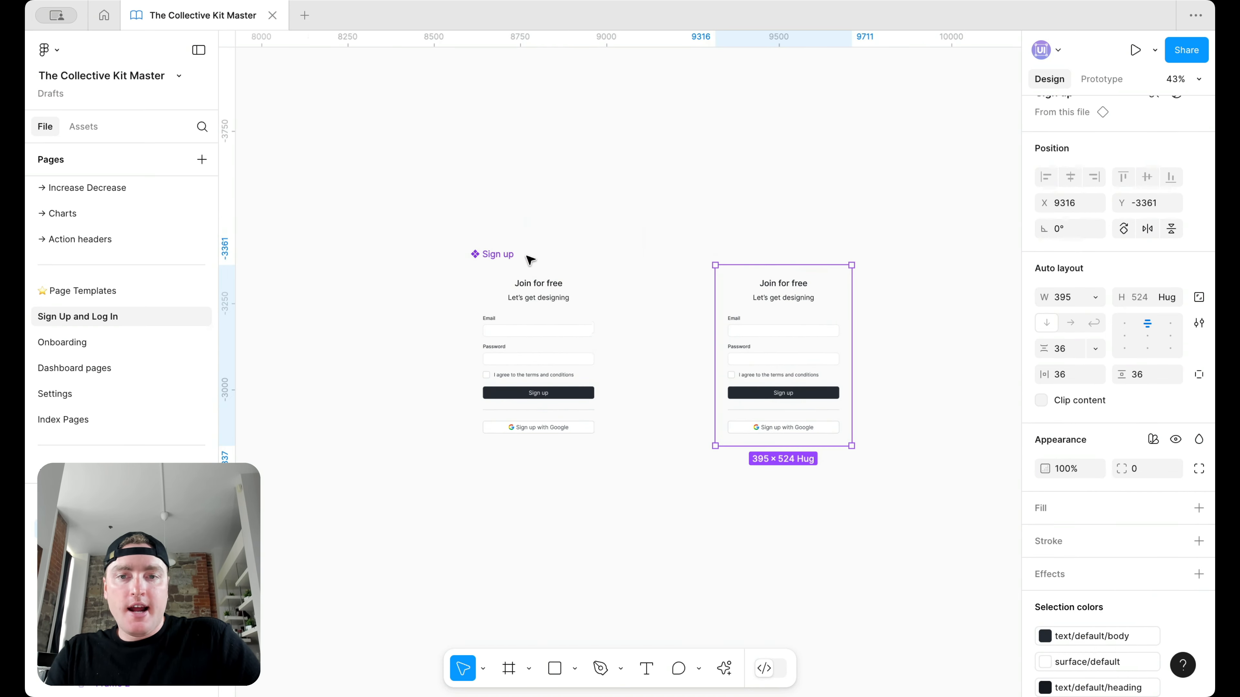
Rename the original component to Sign up form.
click(506, 255)
double_click(506, 255)
click(502, 254)
text(form)
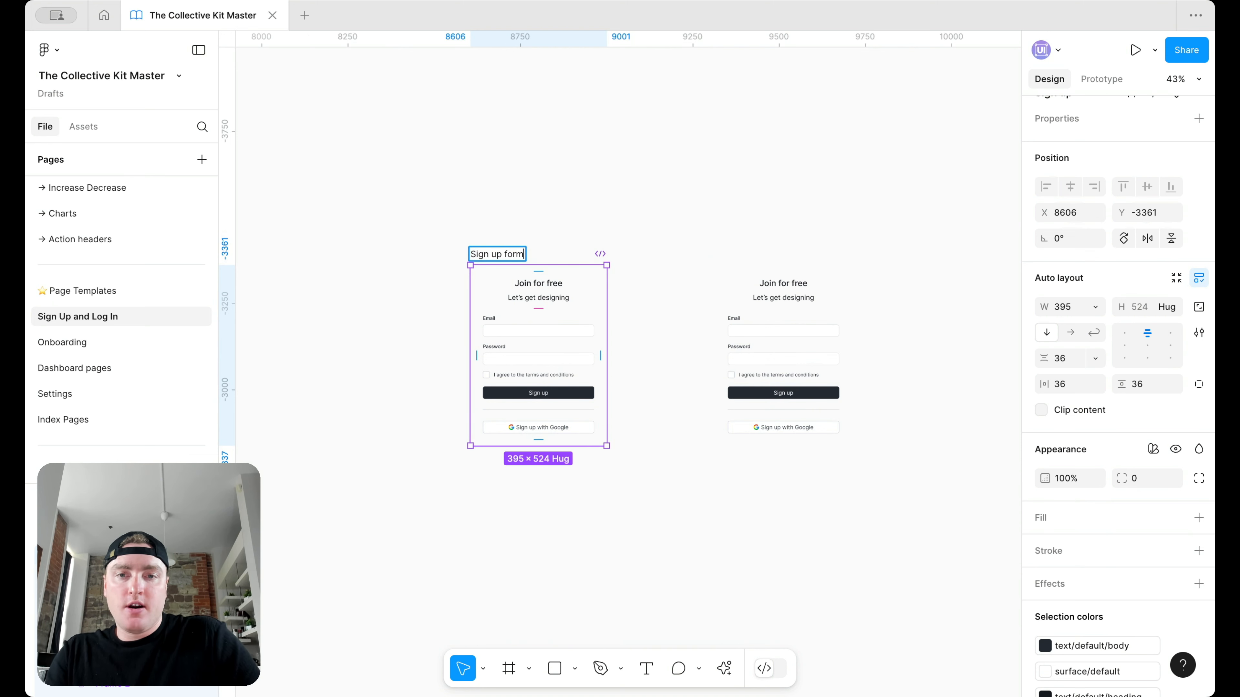
key(Return)
Create a new component from the copied instance and name it Sign up.
right_click(803, 323)
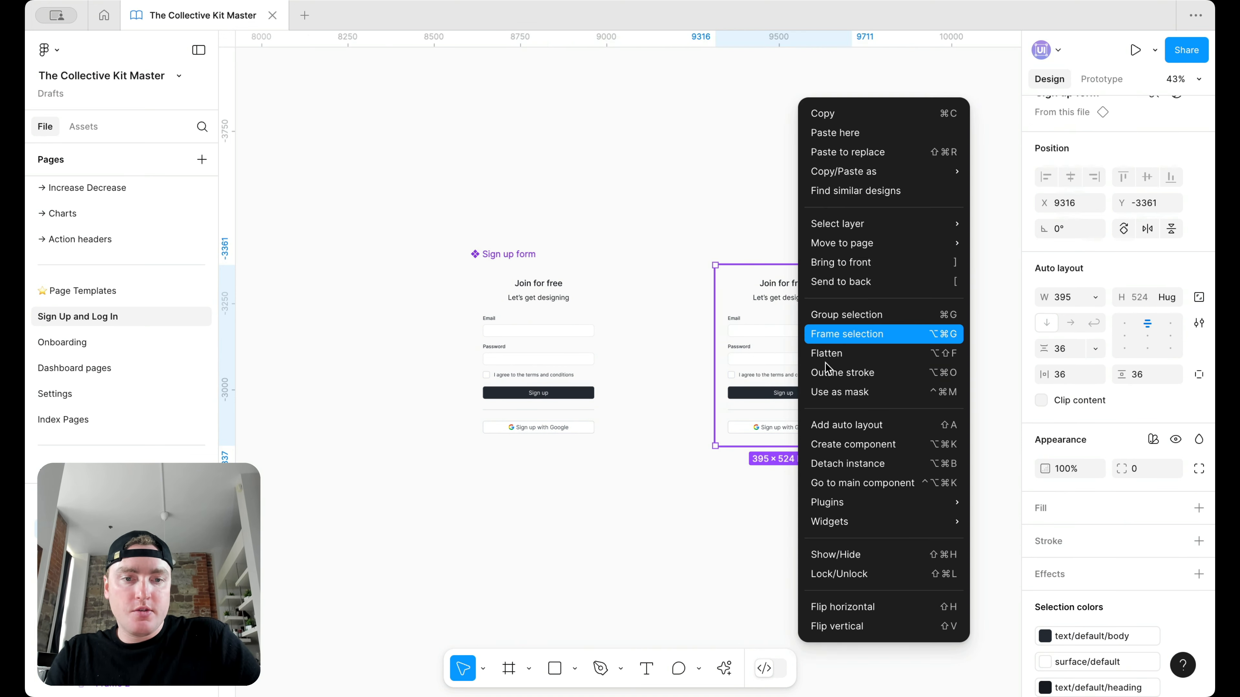
click(844, 444)
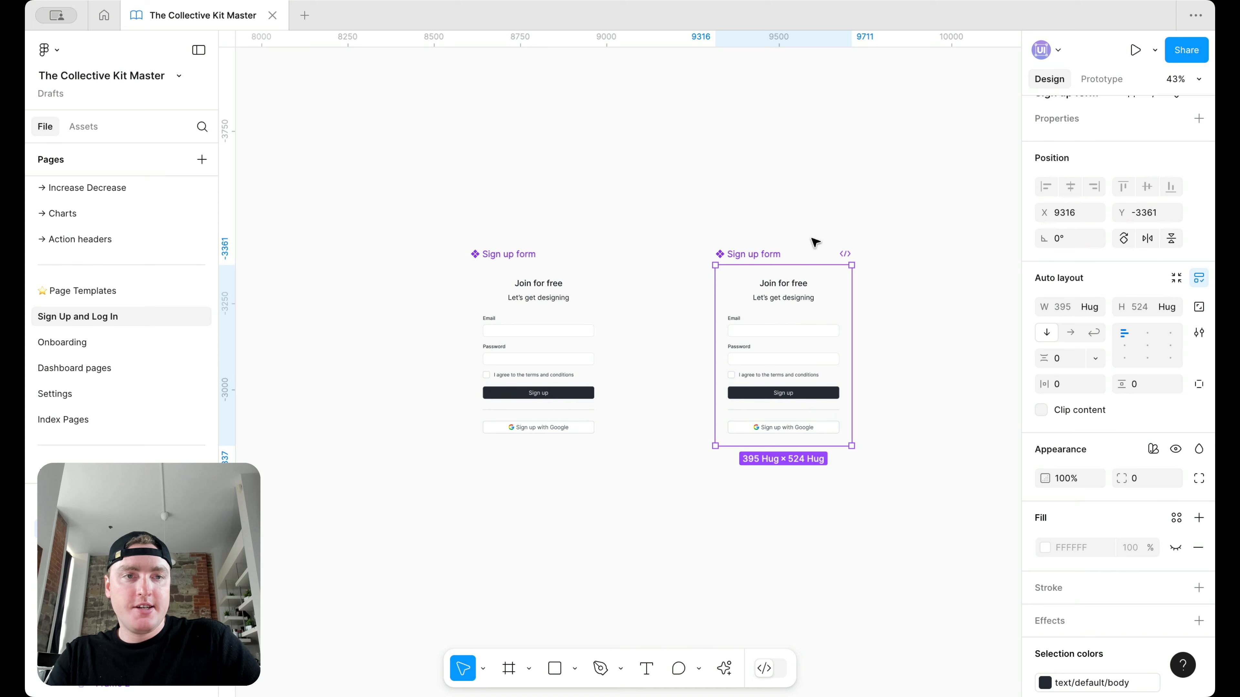
double_click(768, 255)
key(BackSpace)
key(BackSpace)
key(BackSpace)
key(BackSpace)
key(BackSpace)
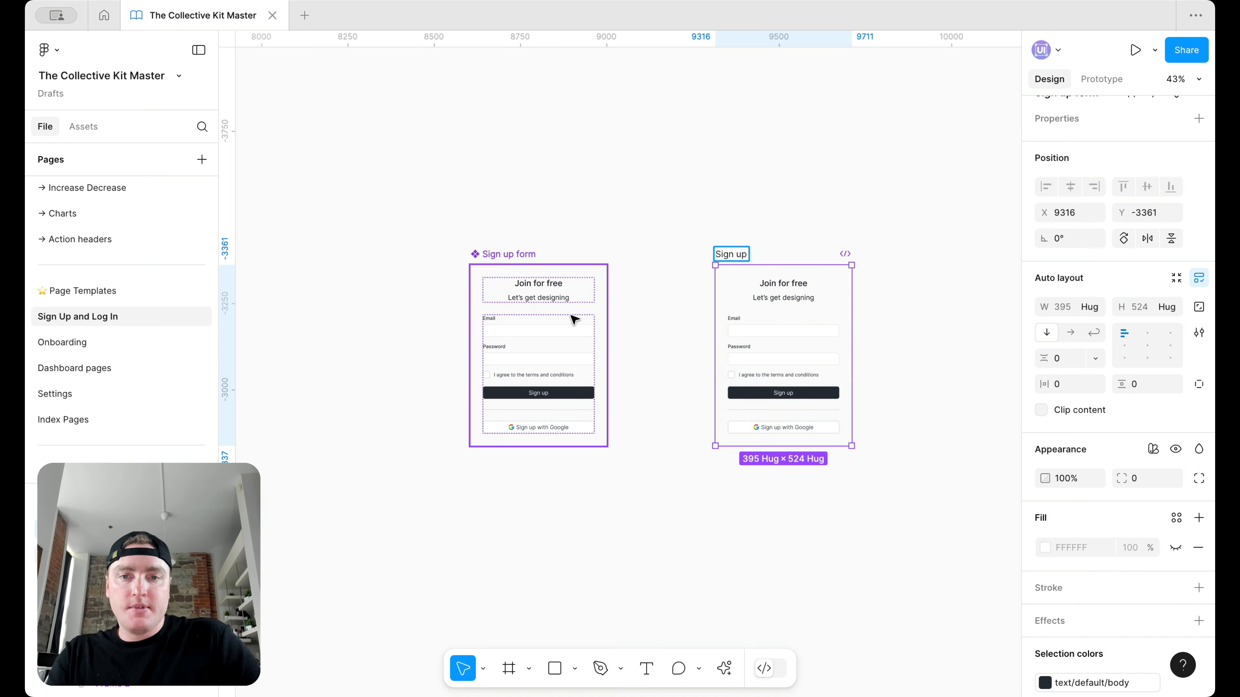
Rename the original form component to .Sign up item.
double_click(528, 254)
click(521, 255)
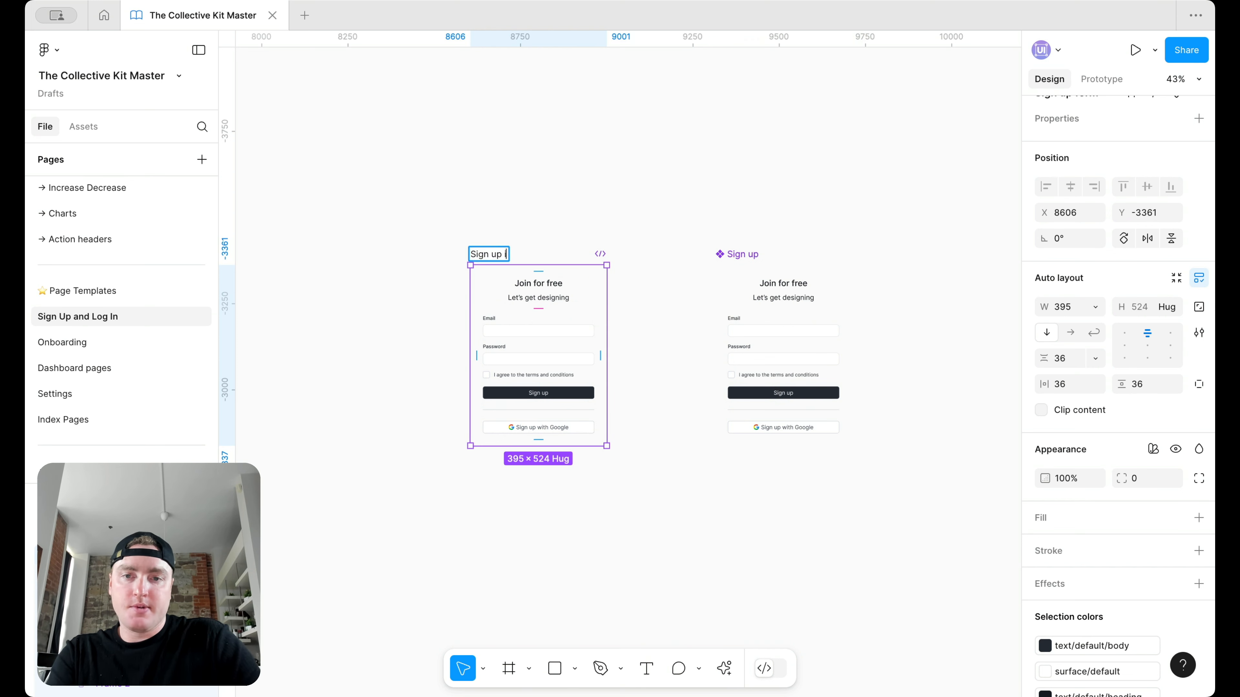
key(Return)
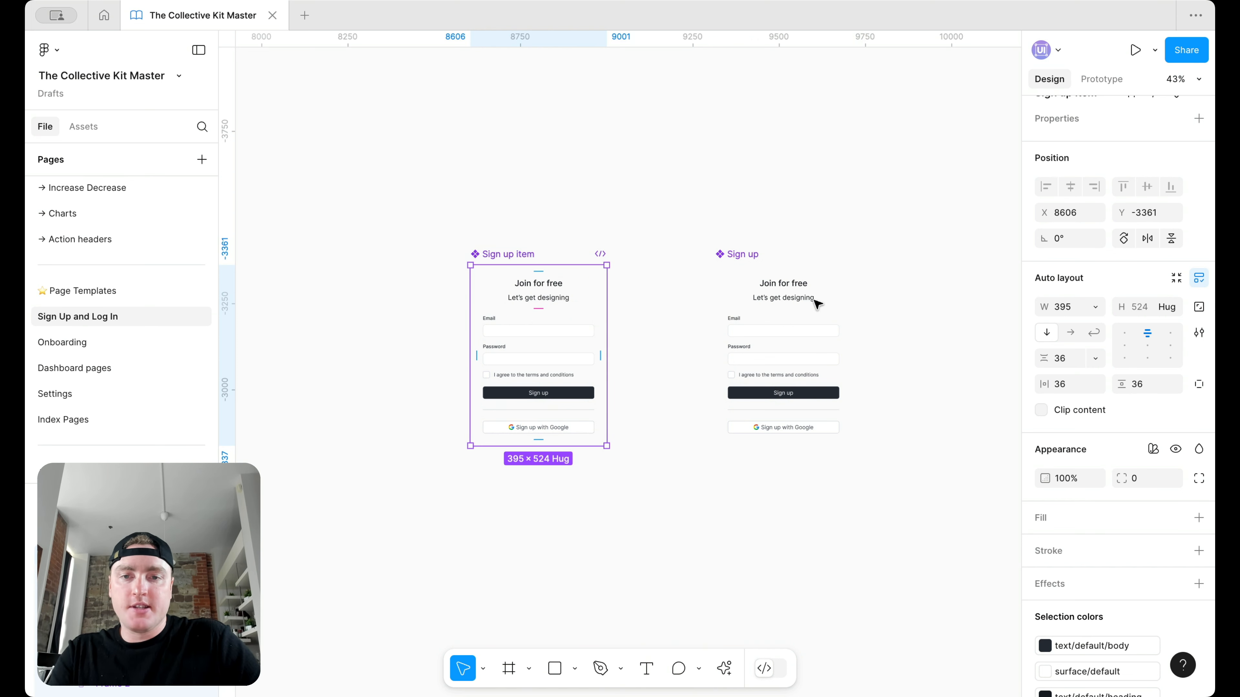
double_click(501, 255)
key(Left)
text(.)
key(Return)
Add a variant to the Sign up component.
scroll(666, 224, down, 3)
scroll(666, 224, right, 3)
click(702, 225)
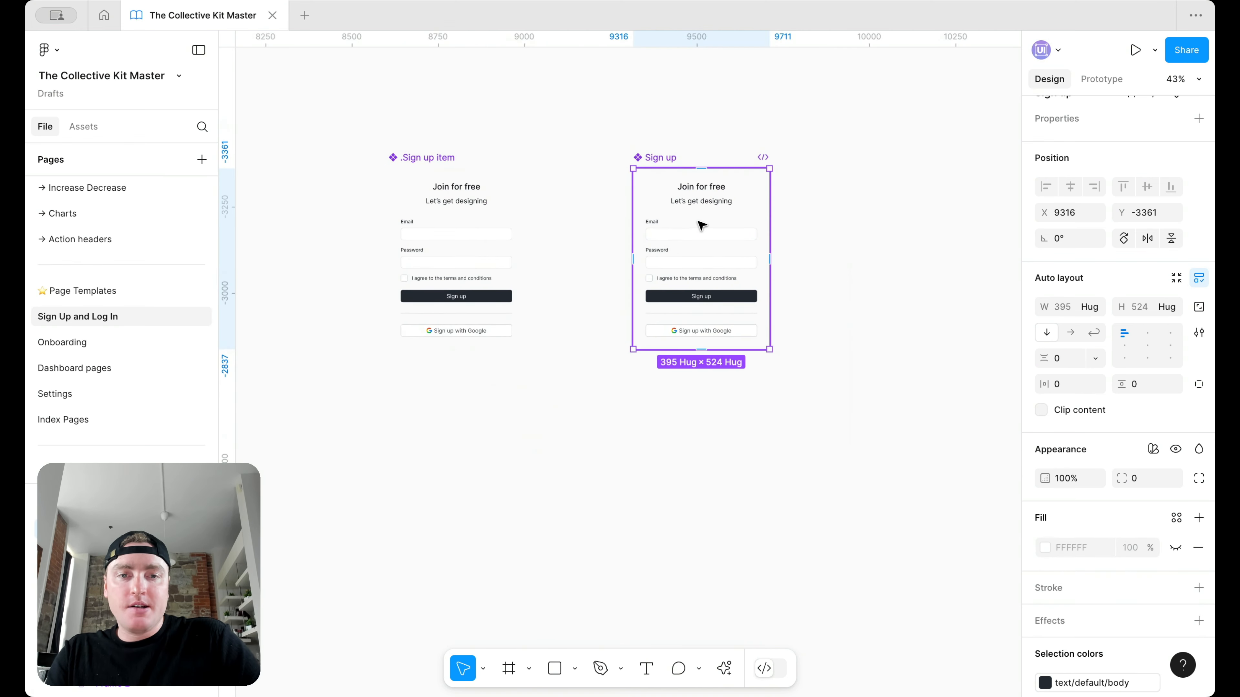
right_click(701, 224)
mouse_move(750, 464)
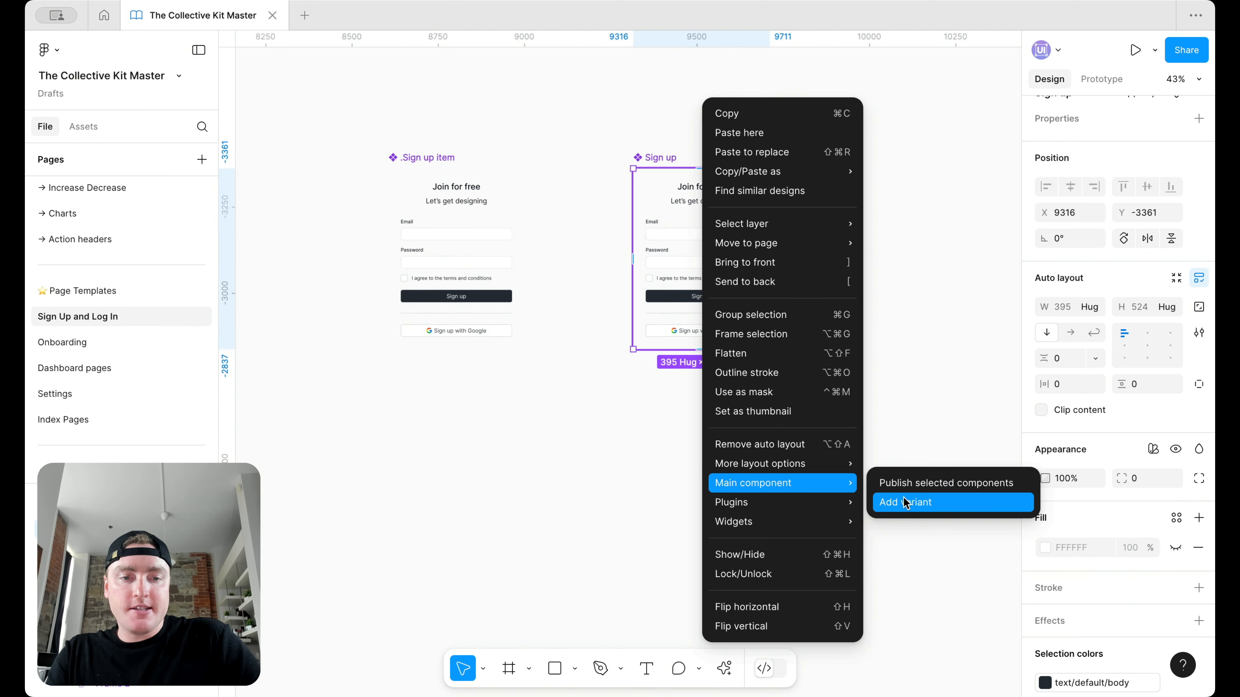
click(905, 502)
click(764, 152)
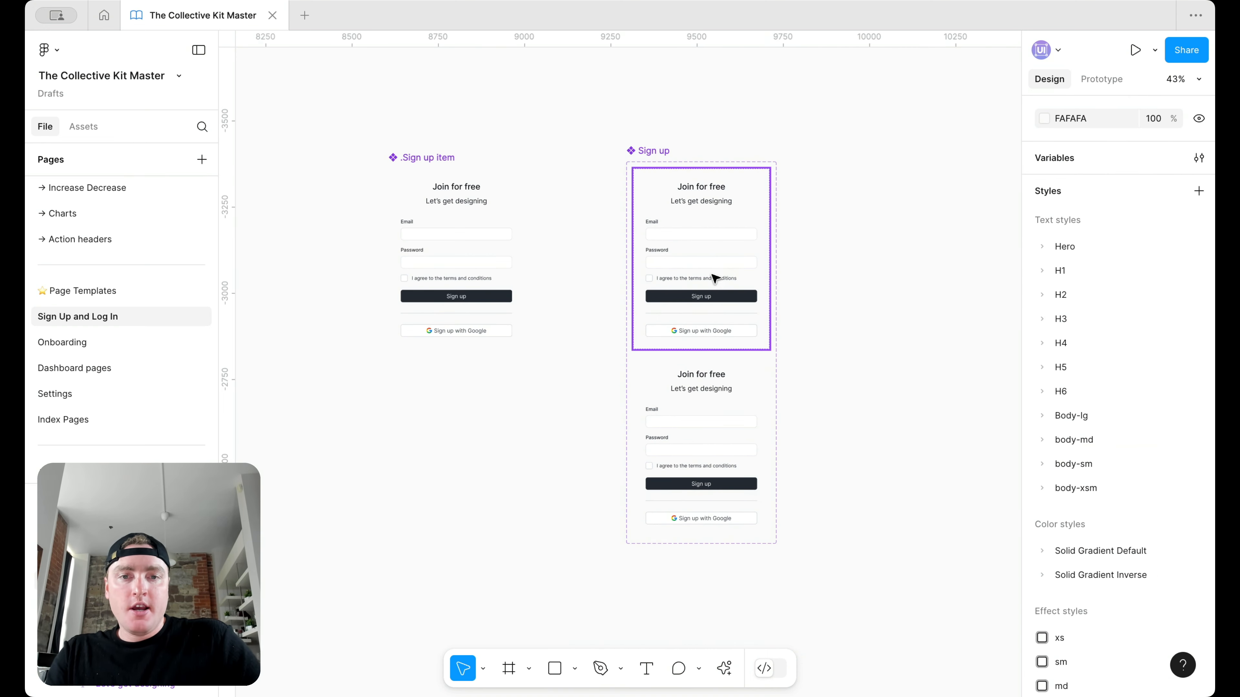
Remove the hidden white fill from the first variant of the Sign up component.
click(700, 421)
scroll(1123, 476, down, 5)
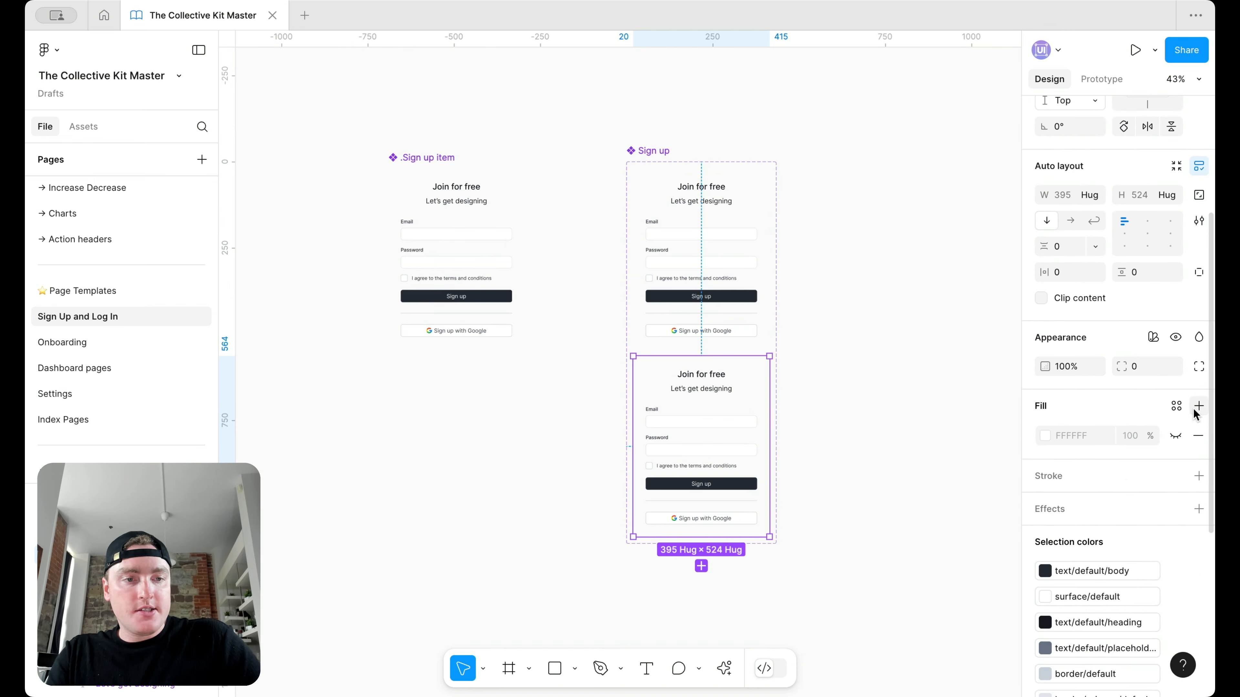
key(shift+Tab)
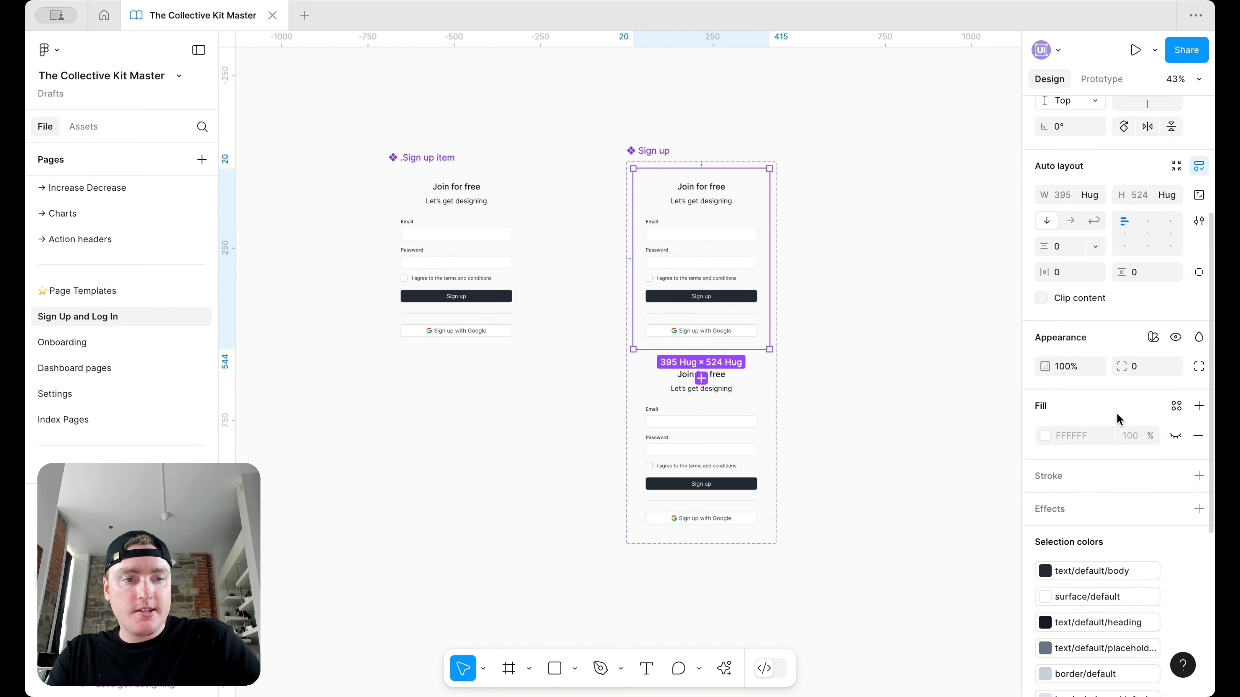
click(1199, 436)
key(Tab)
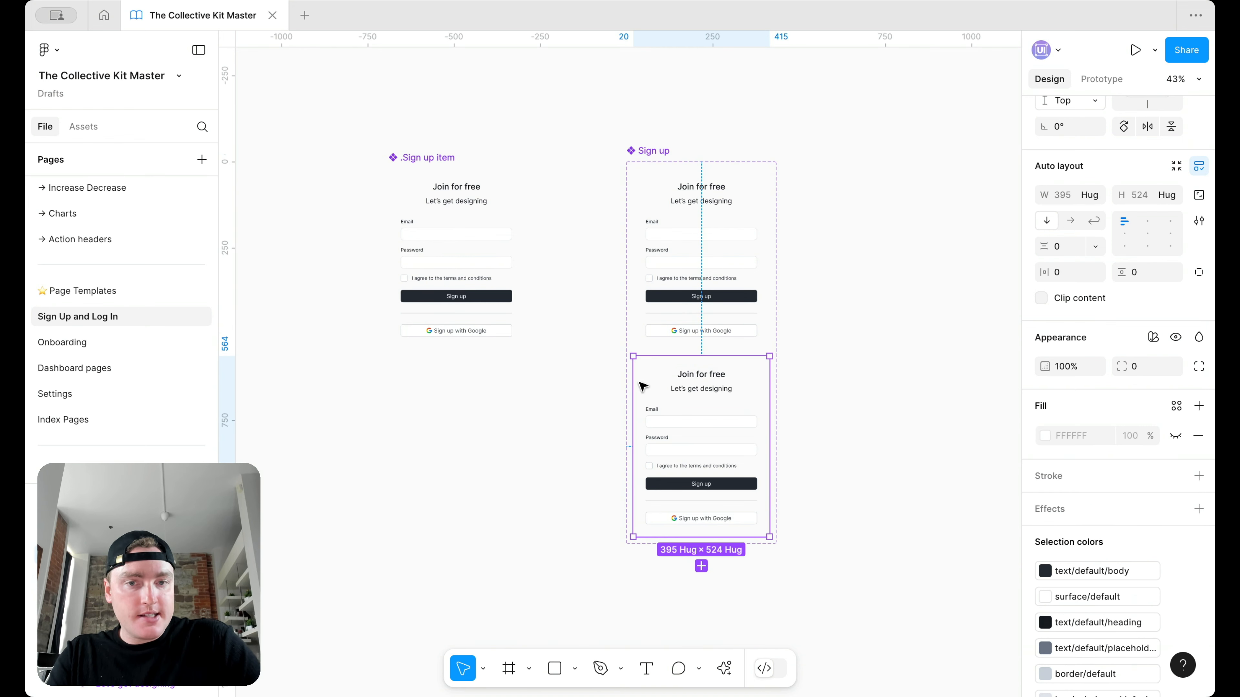
Make the second variant's fill visible and assign it the surface/default color.
click(494, 297)
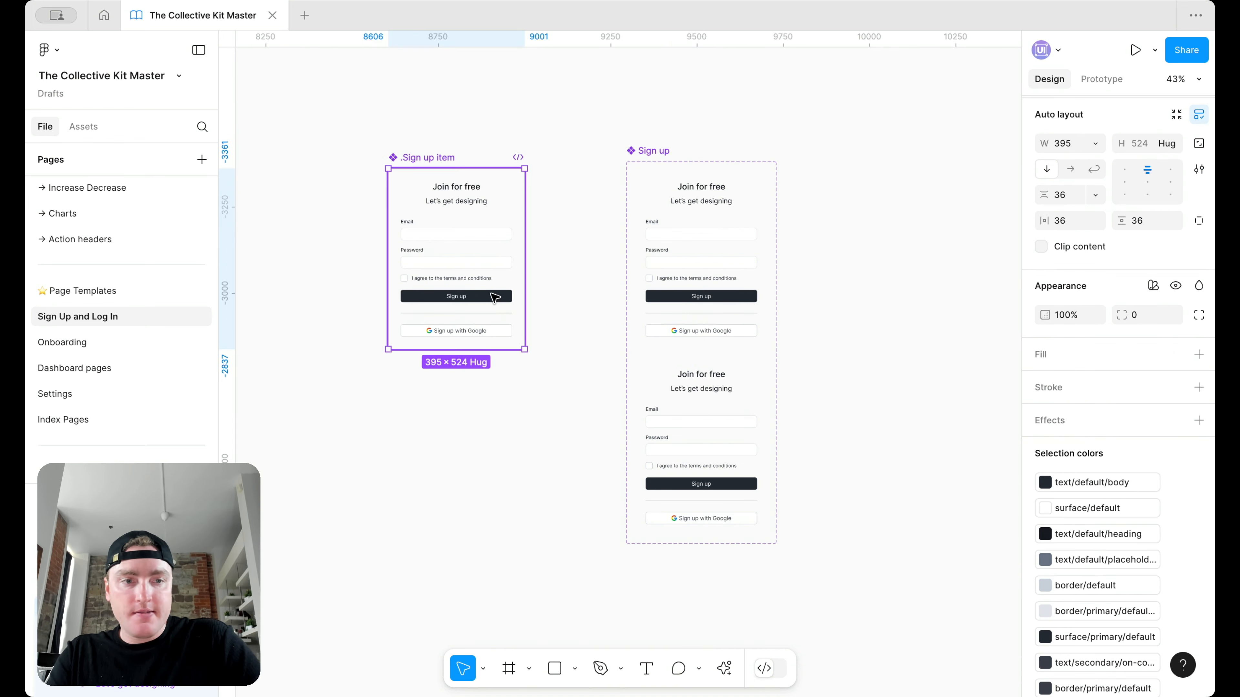
click(492, 221)
click(519, 188)
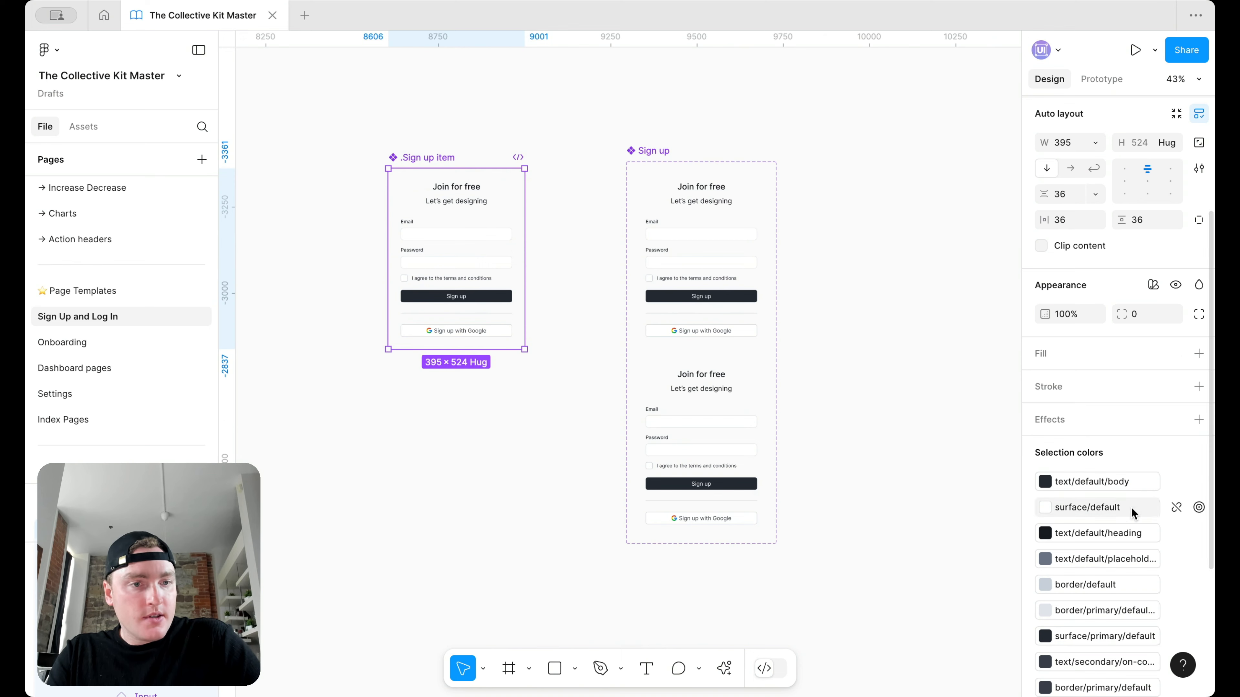
click(667, 449)
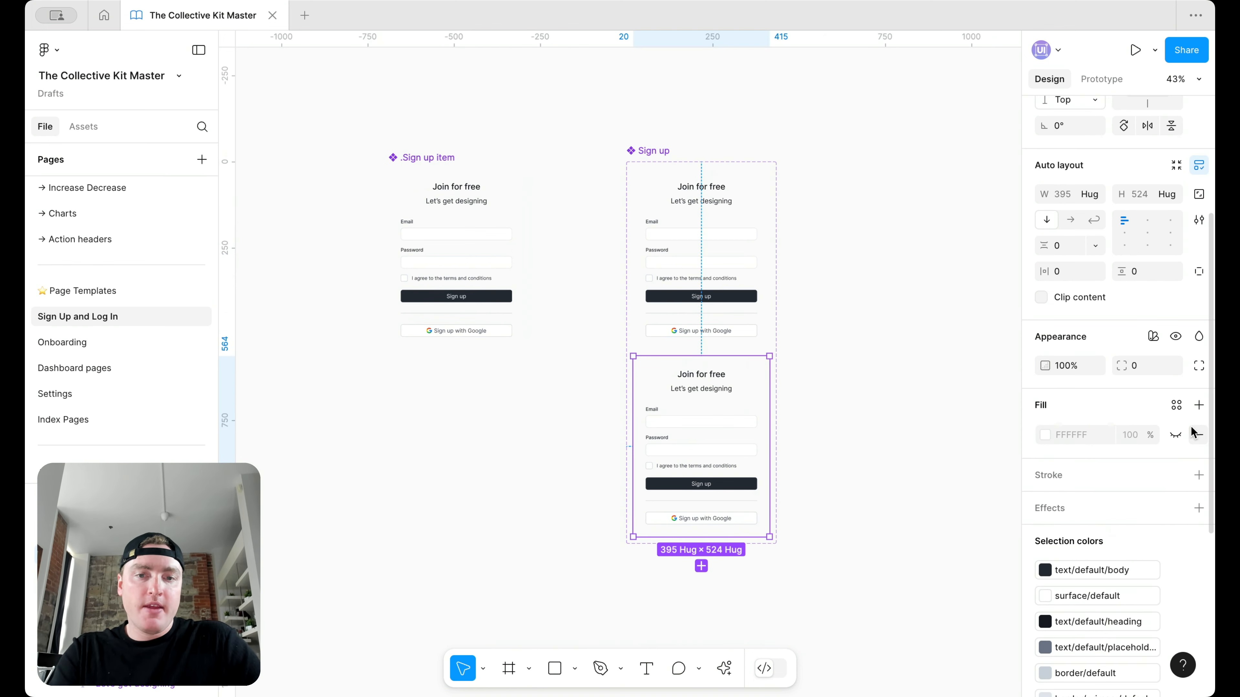
click(1176, 436)
click(1175, 407)
text(sur)
click(849, 484)
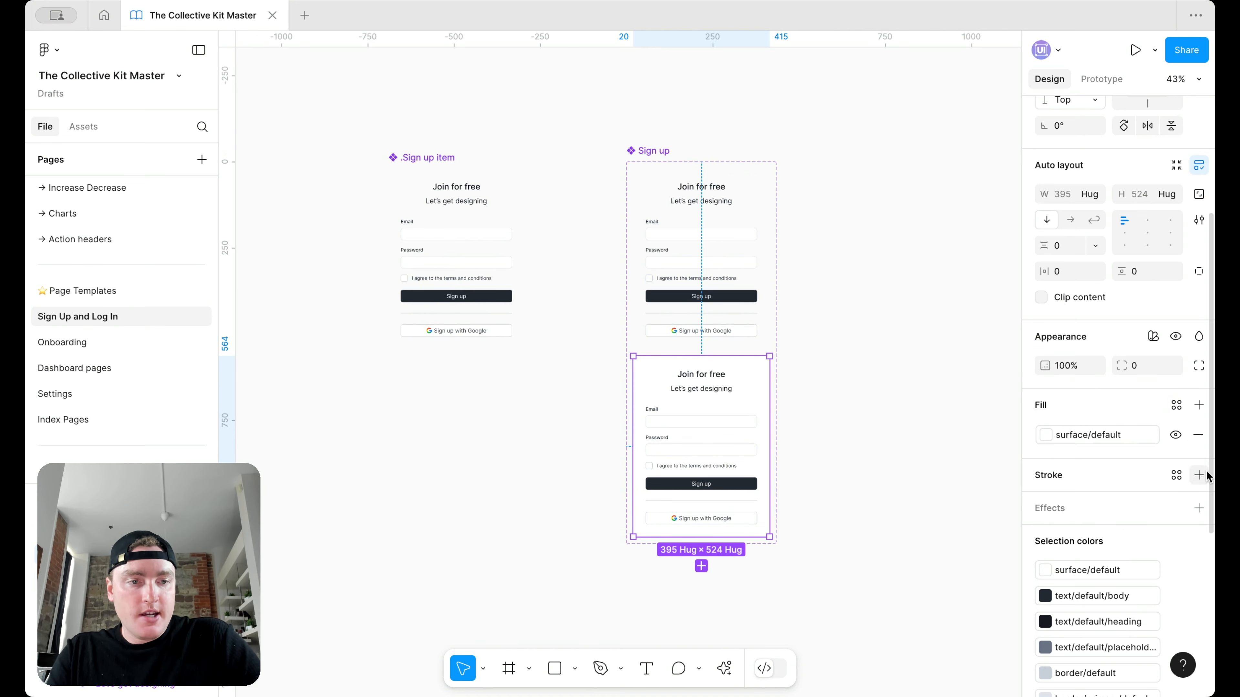
Add a stroke to the second variant using the border/primary/default-subtle color.
click(1175, 478)
text(bor)
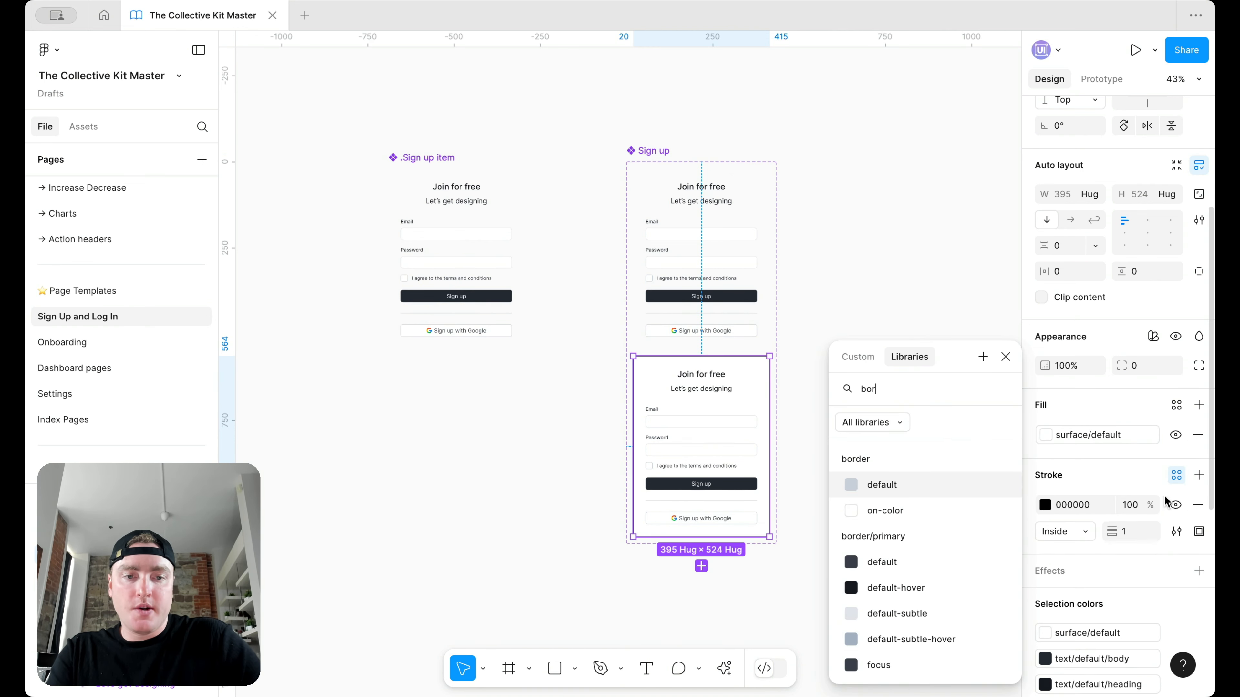
scroll(938, 541, down, 2)
click(927, 552)
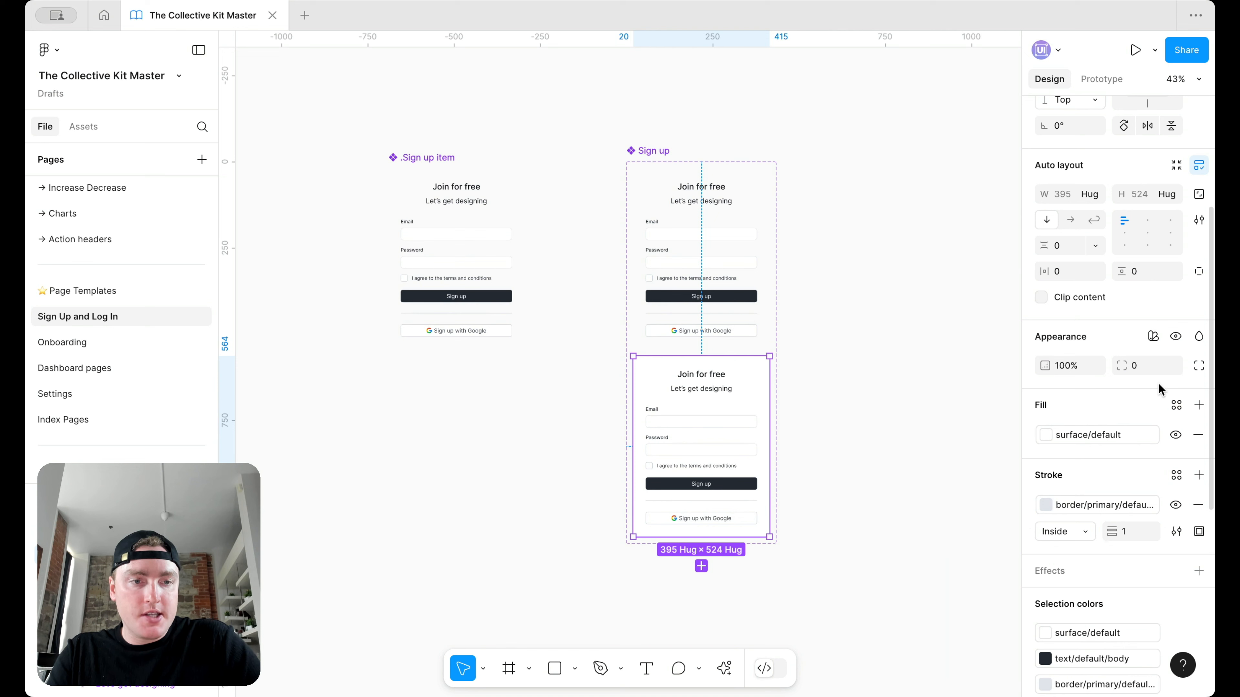
Apply the 200 border radius variable to the second variant's corners.
click(1173, 366)
scroll(1052, 549, down, 5)
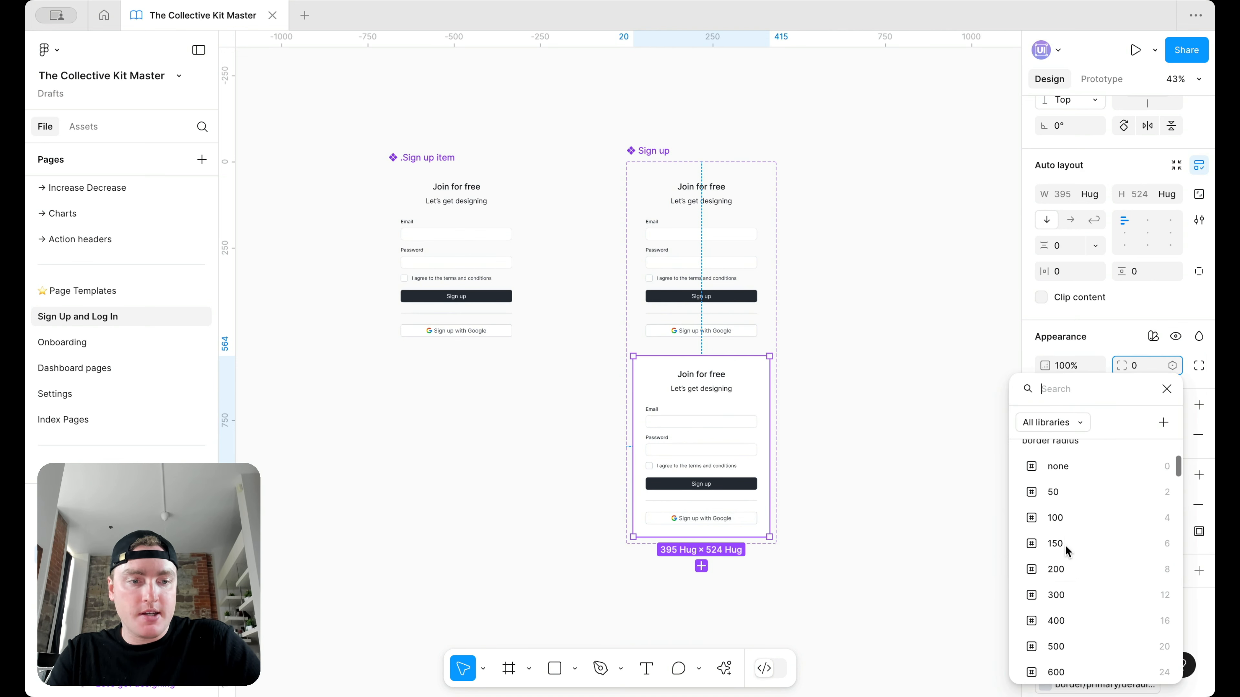
click(1076, 581)
click(889, 488)
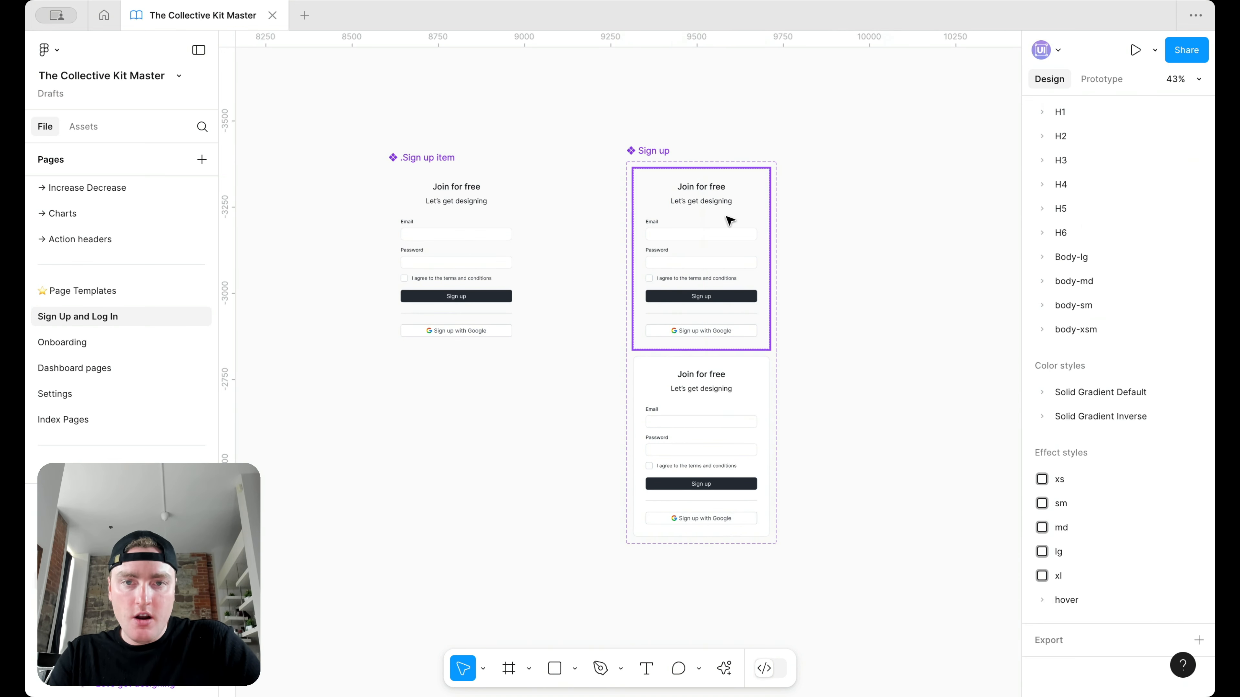
Rename the variant property of the Sign up component set to Type.
click(663, 154)
scroll(1075, 248, up, 8)
double_click(1071, 169)
text(Type)
key(Return)
click(664, 233)
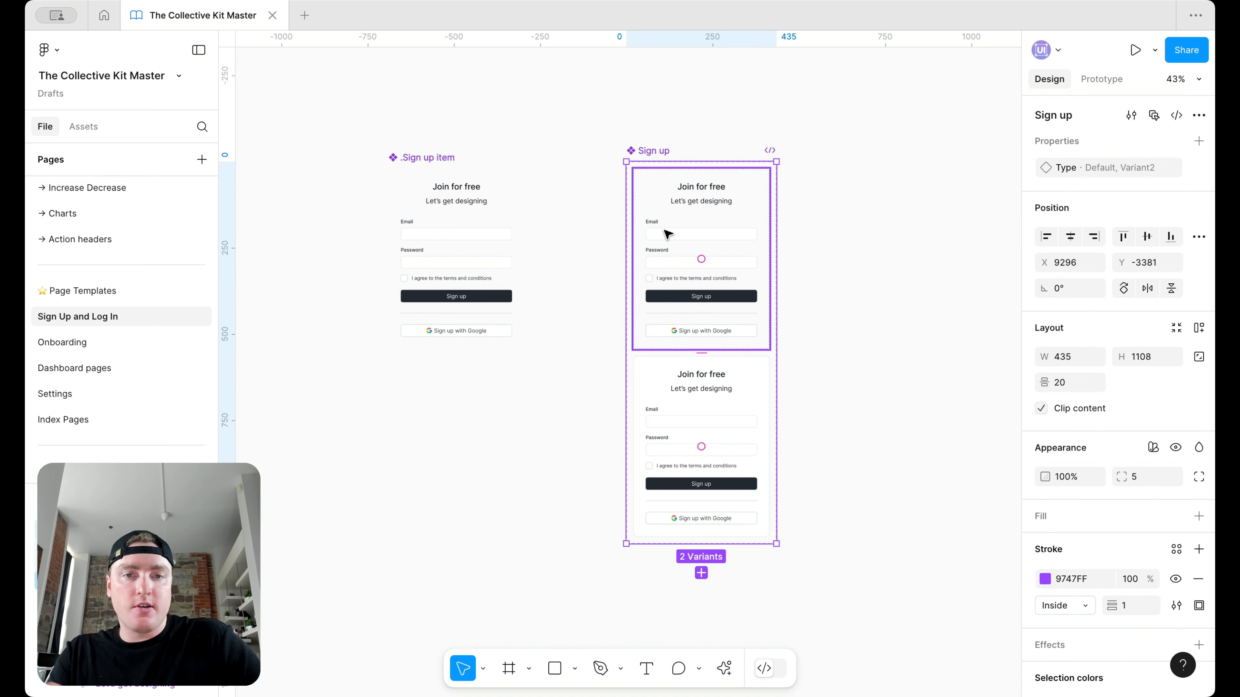
Name the Sign up component set's first variant default and its second variant card.
double_click(1129, 167)
text(default)
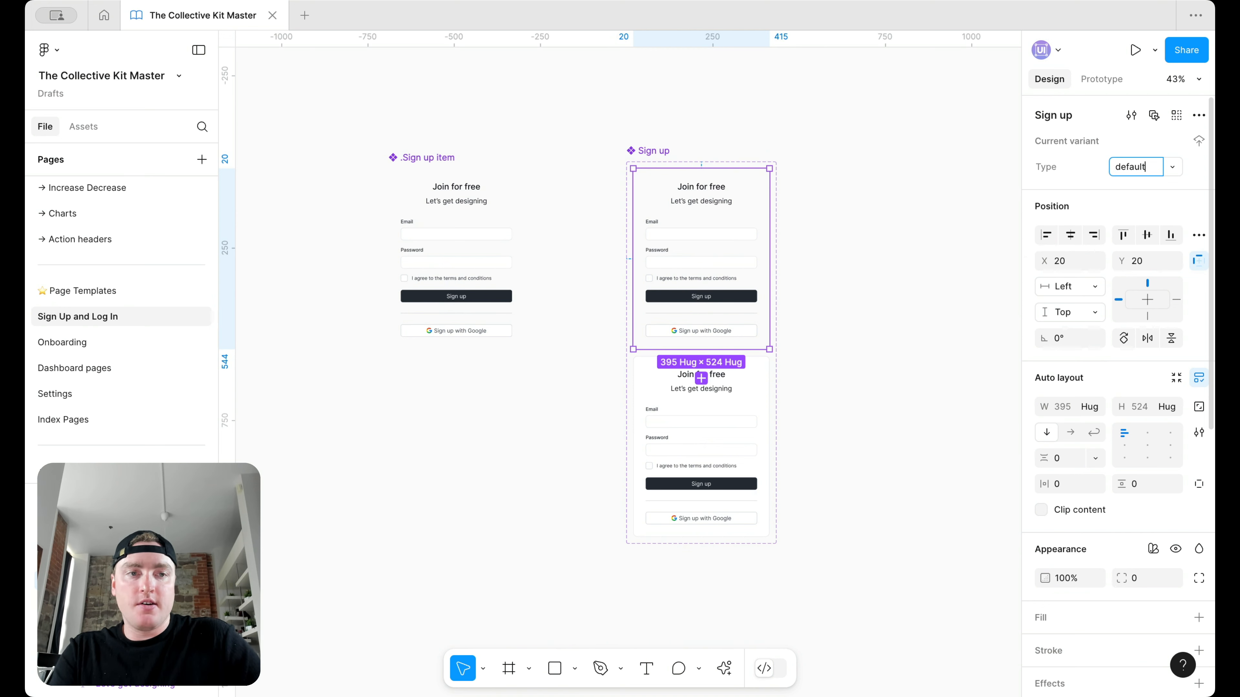
key(Return)
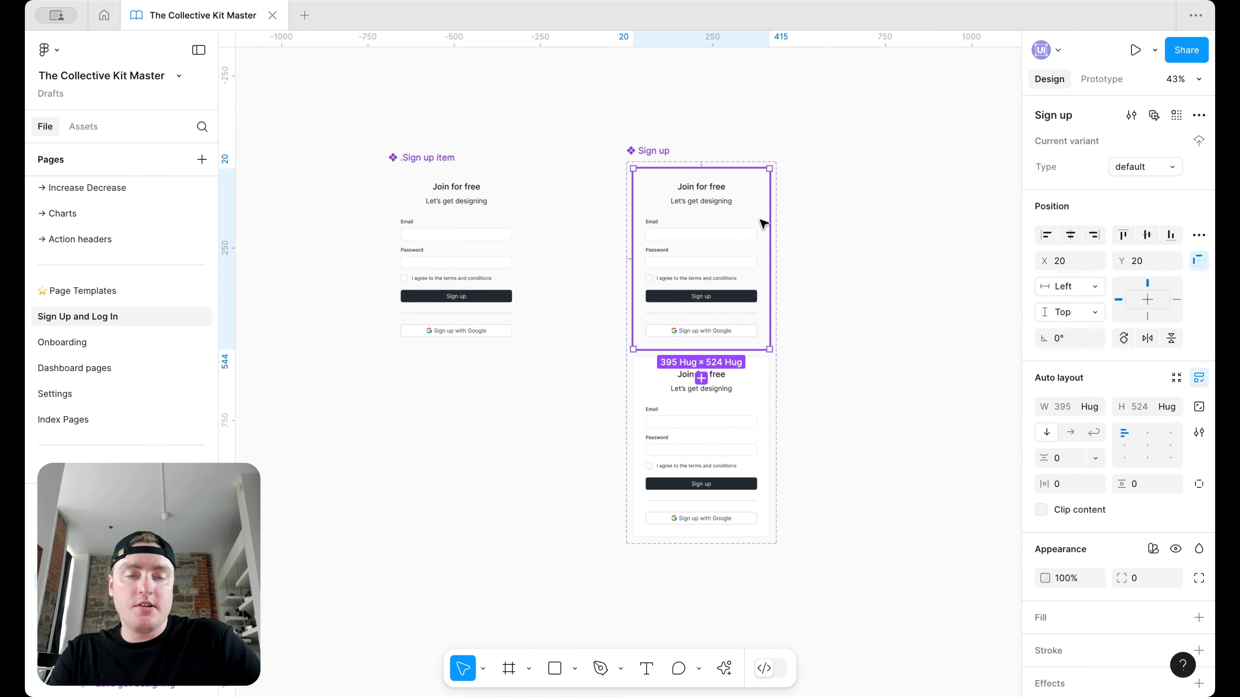
click(763, 404)
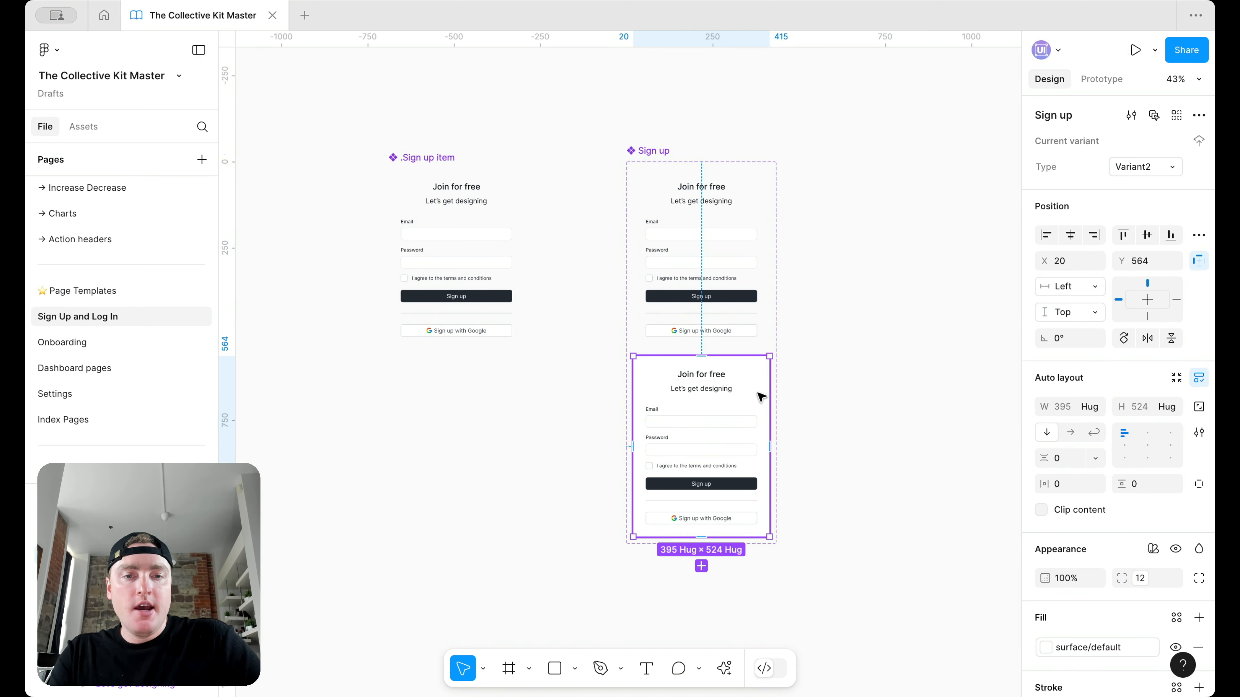
double_click(1132, 167)
text(card)
key(Return)
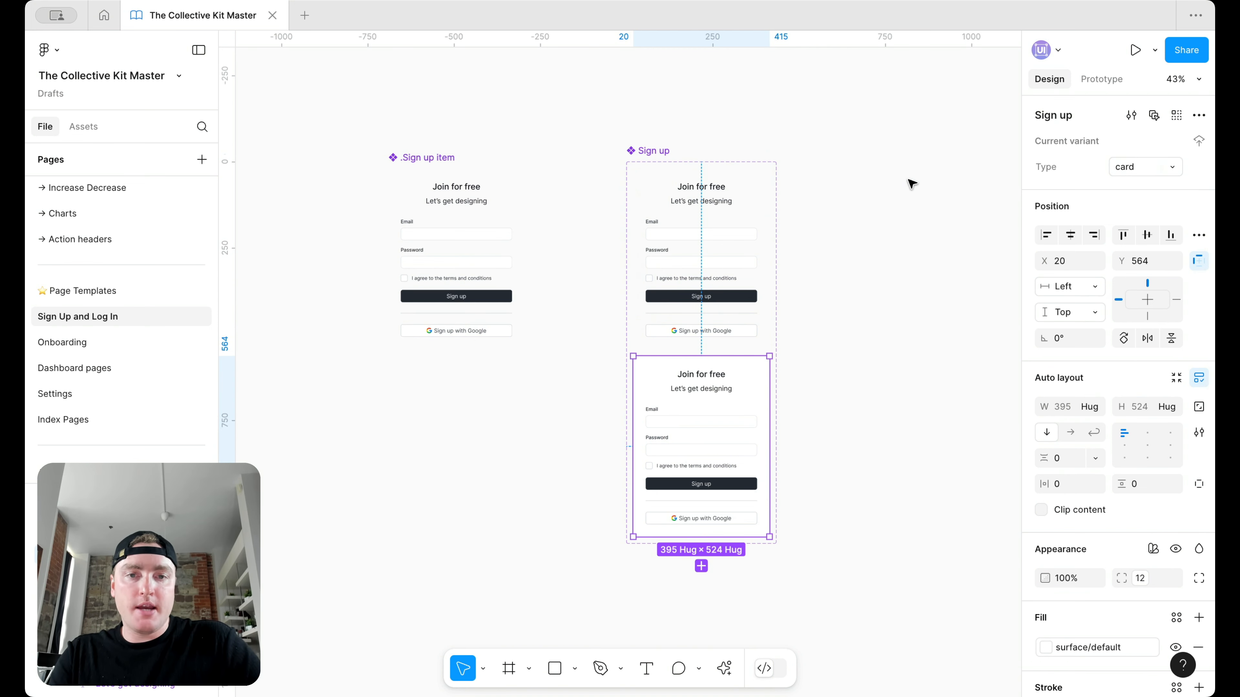
click(907, 177)
Extend the Sign up component set downward and move the card variant 60 px down inside it.
click(656, 154)
drag(752, 544, 755, 593)
click(852, 338)
click(723, 395)
key(shift+Down)
key(shift+Down)
key(shift+Down)
key(shift+Down)
key(shift+Down)
key(shift+Down)
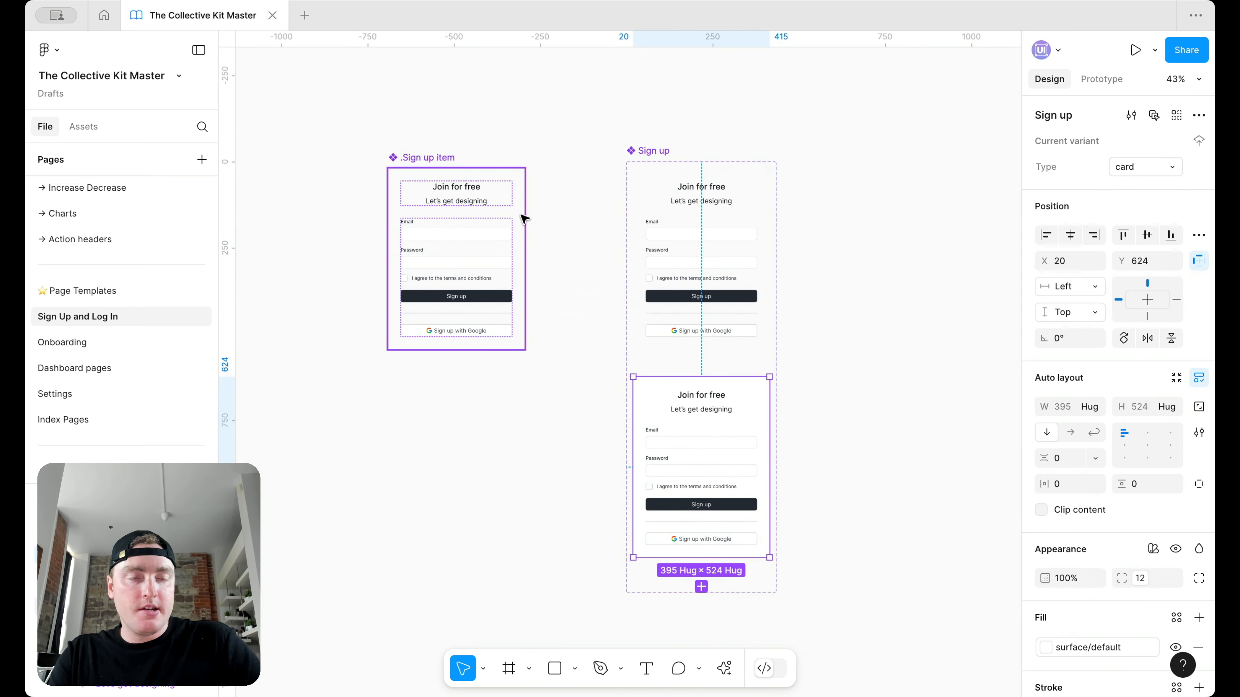
Duplicate the Password input inside the .Sign up item component to test the update in both Sign up variants.
click(445, 268)
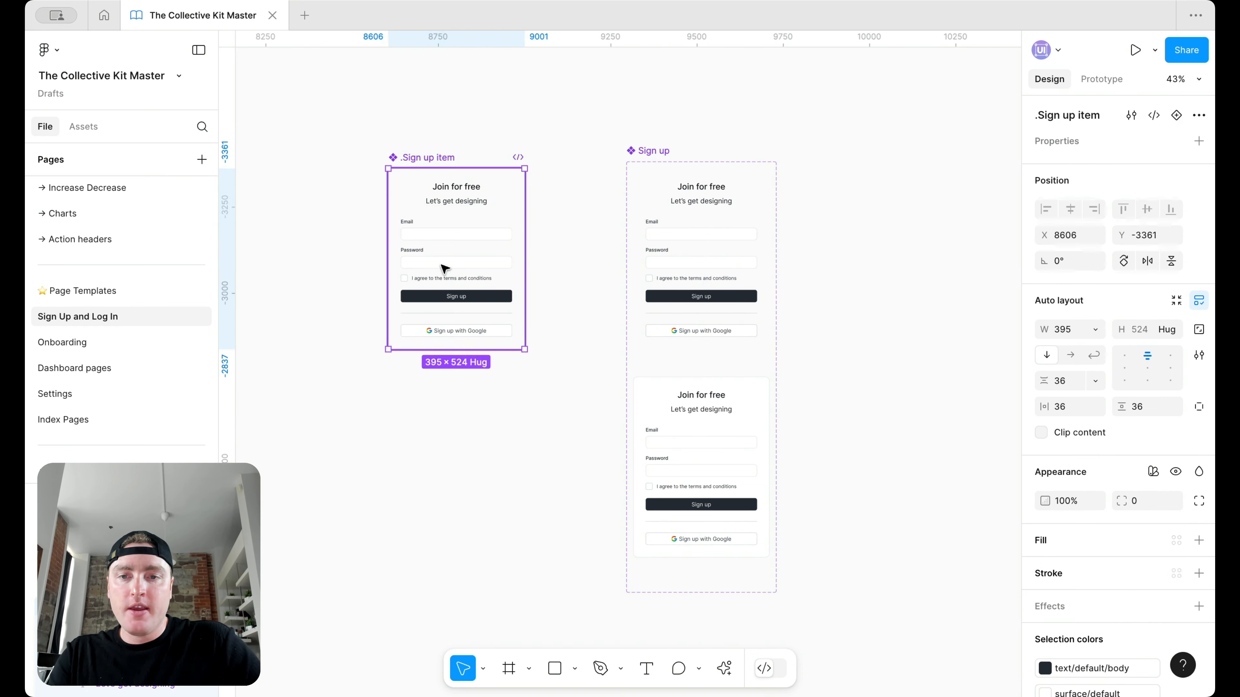
click(444, 268)
double_click(442, 261)
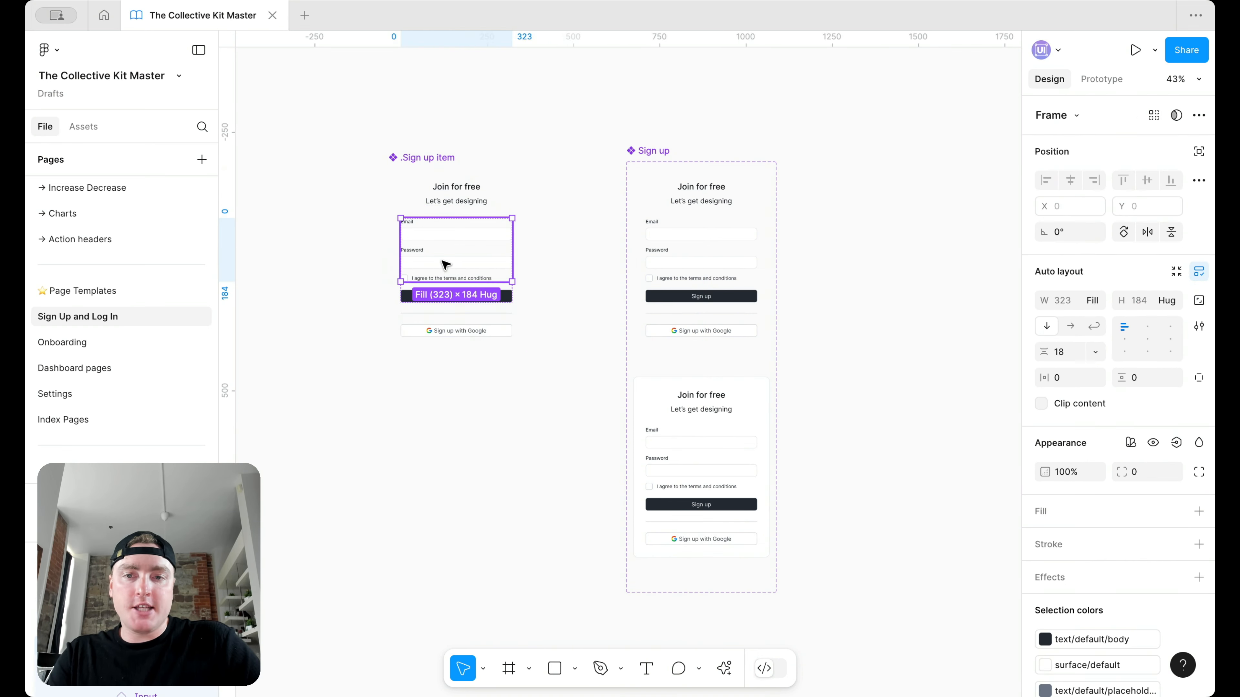
click(448, 265)
key(ctrl+d)
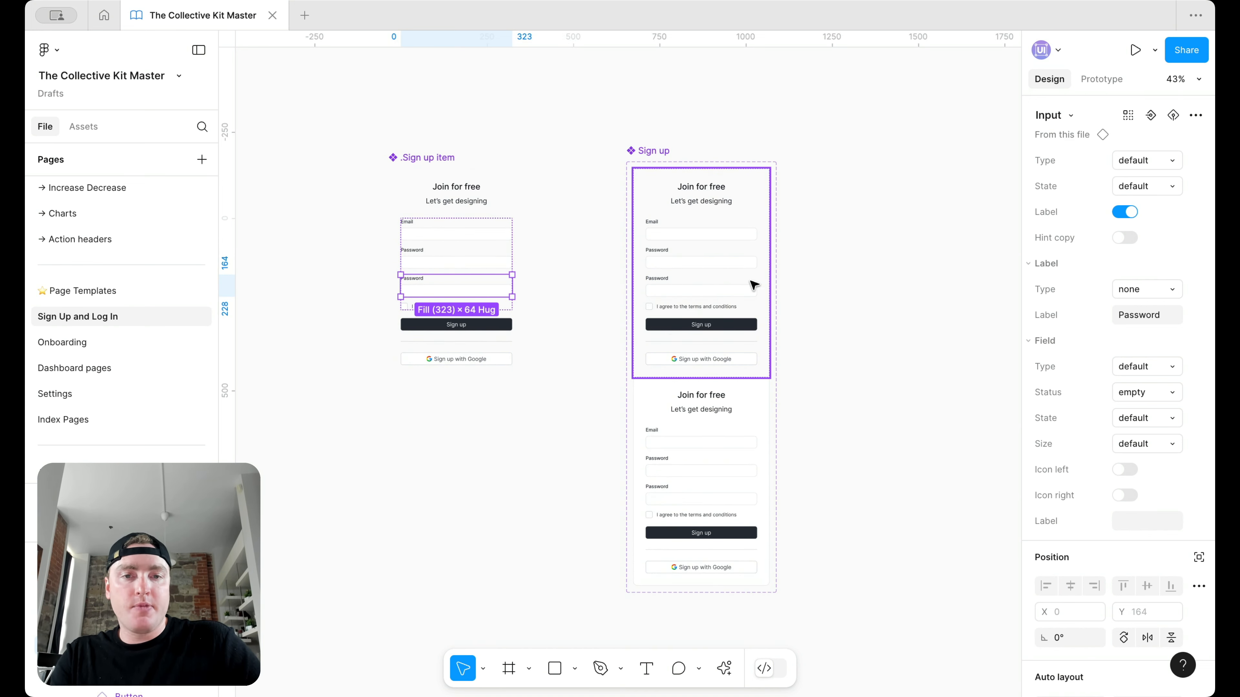
click(720, 288)
click(720, 288)
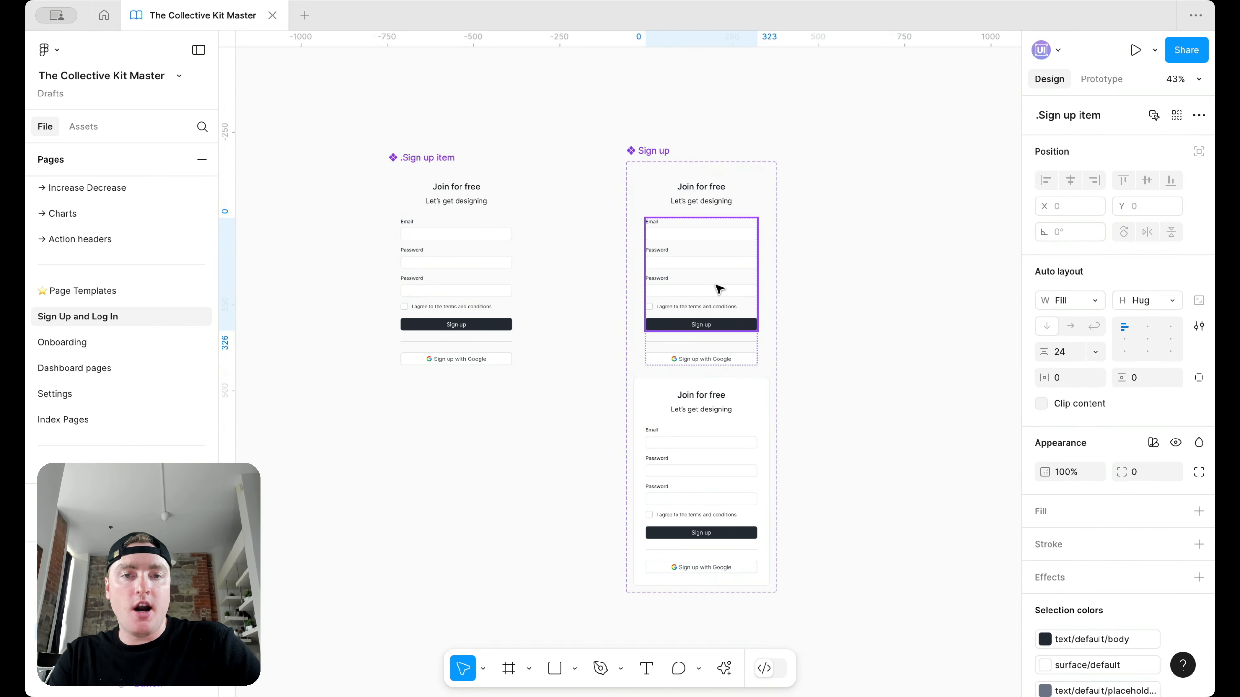
Delete the duplicated Password input from the .Sign up item component.
click(808, 281)
click(468, 285)
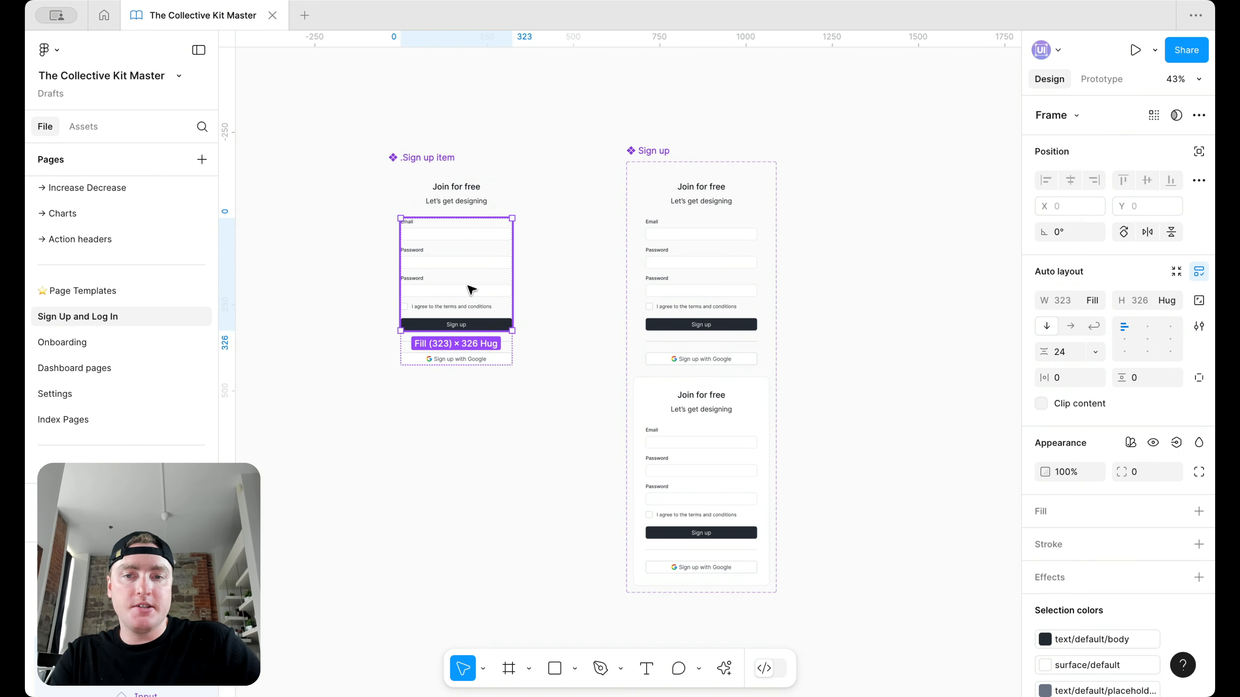
double_click(467, 286)
click(471, 290)
key(Delete)
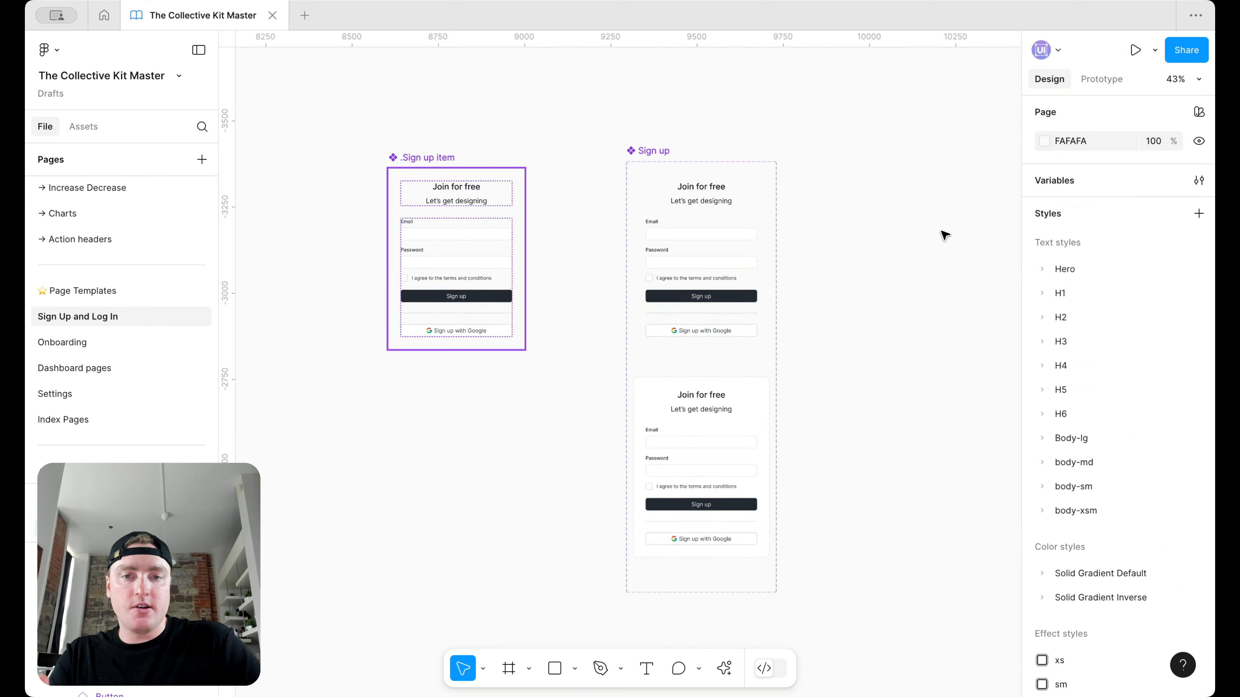
Insert a Logo instance from the file's local assets onto the canvas below .Sign up item.
scroll(894, 245, down, 2)
scroll(670, 141, right, 1)
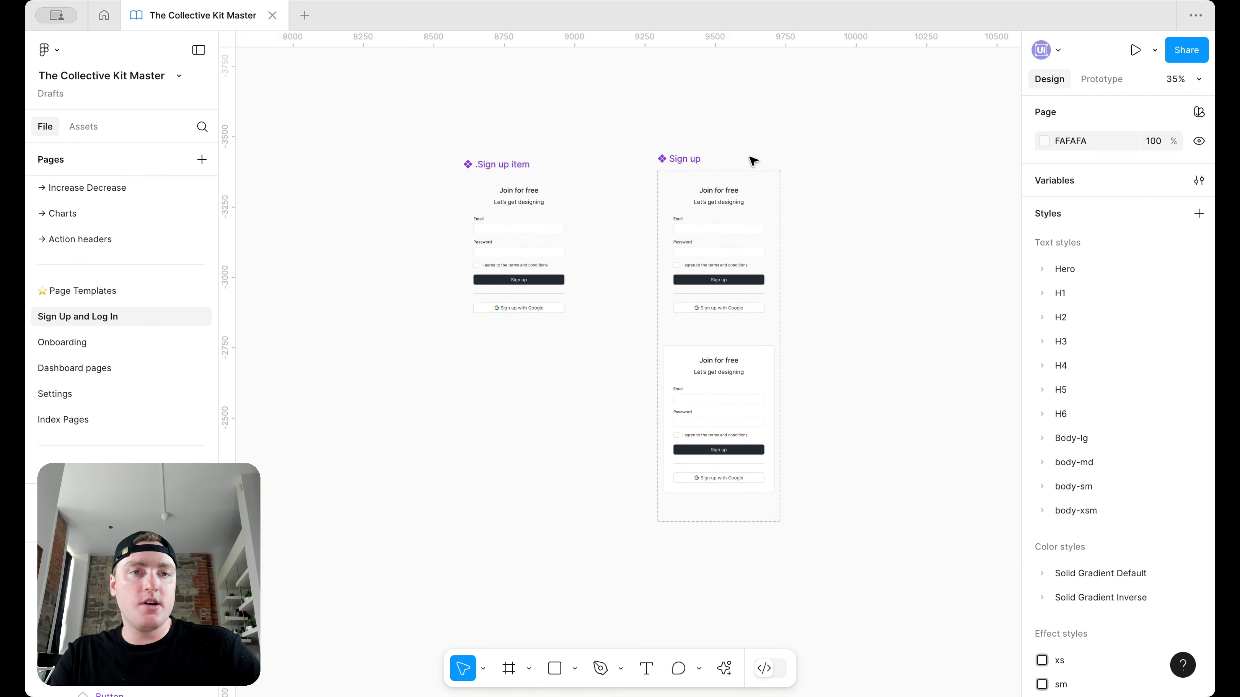
scroll(905, 485, up, 1)
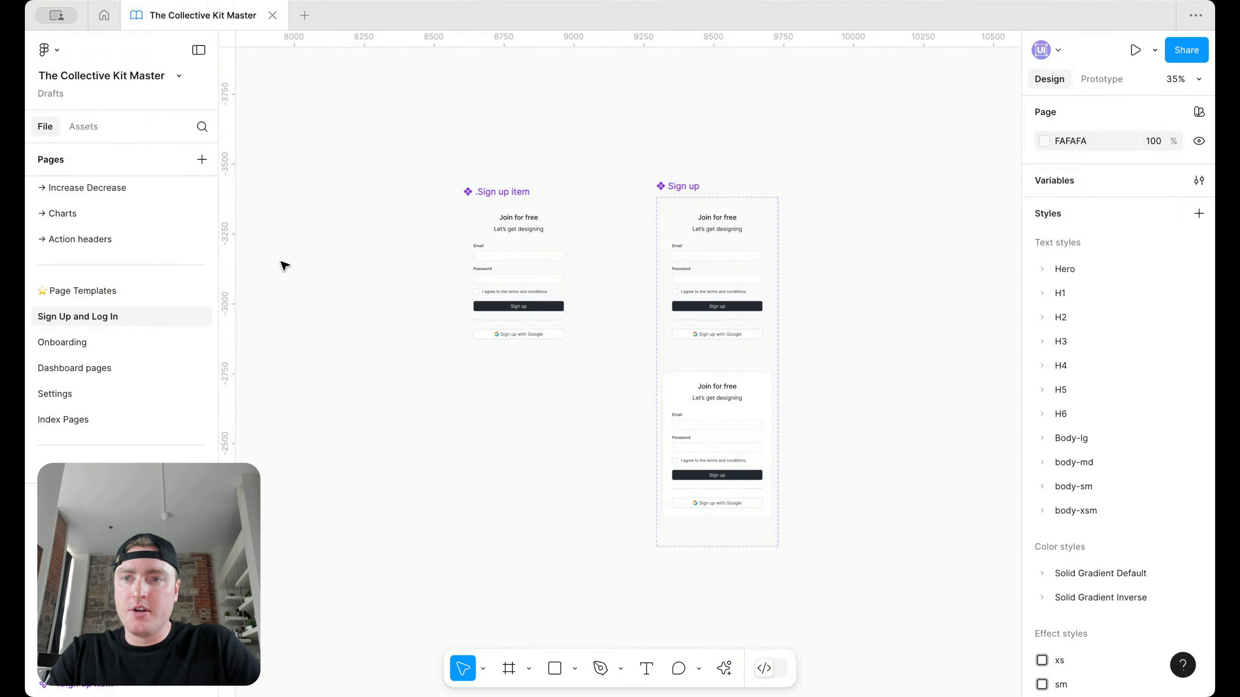
key(alt+2)
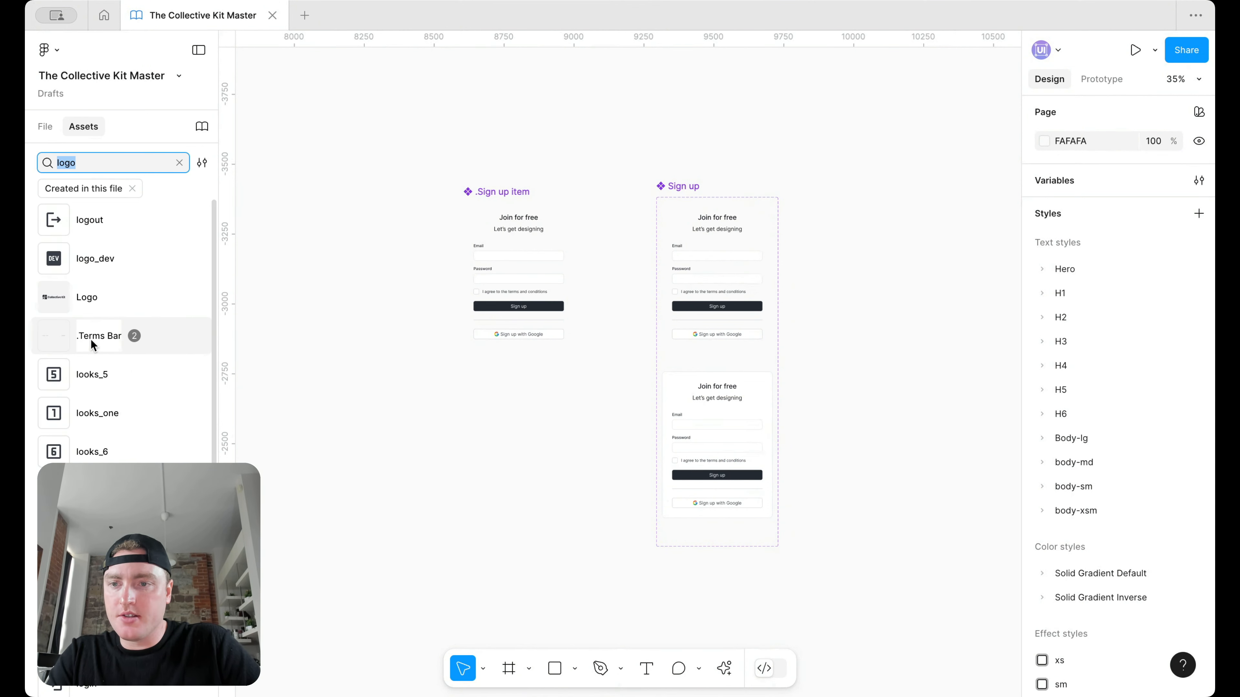
click(87, 297)
click(497, 443)
key(alt+1)
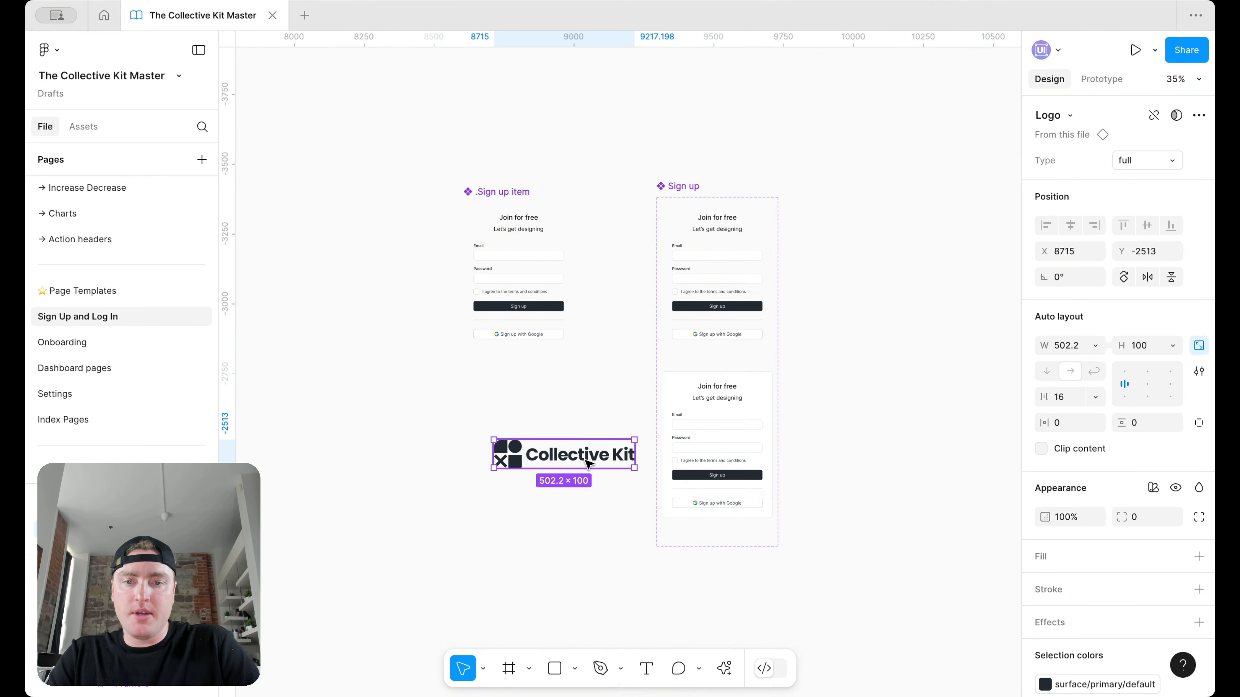
Move the logo into the .Sign up item component and place it above the Join for free heading.
key(ctrl+x)
click(492, 227)
key(ctrl+v)
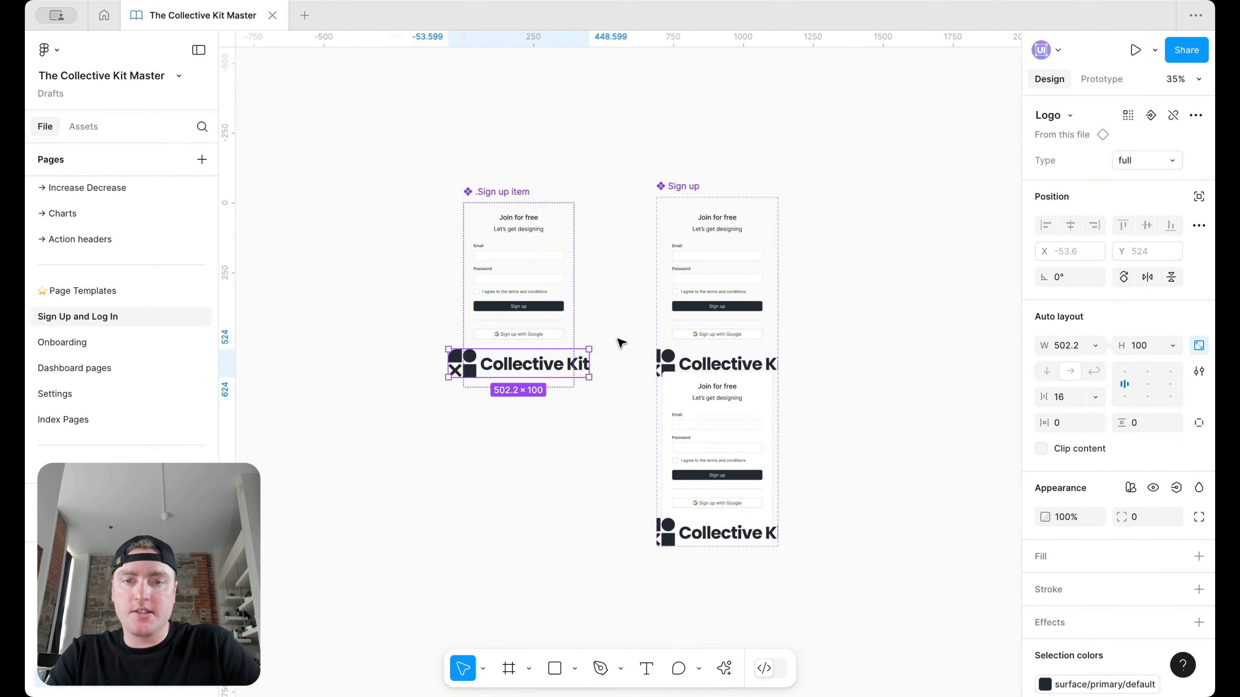
key(Up)
key(Up)
key(Up)
key(Up)
key(Up)
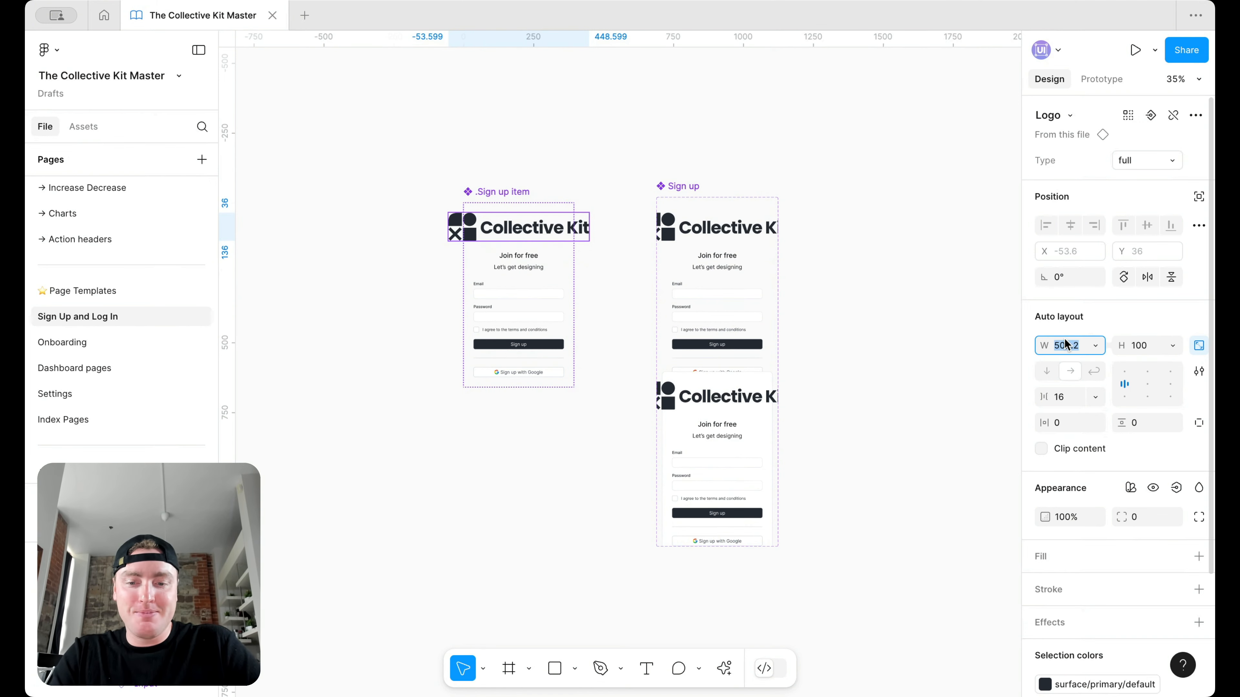
Resize the logo in .Sign up item proportionally to a width of 175.
text(200)
key(Return)
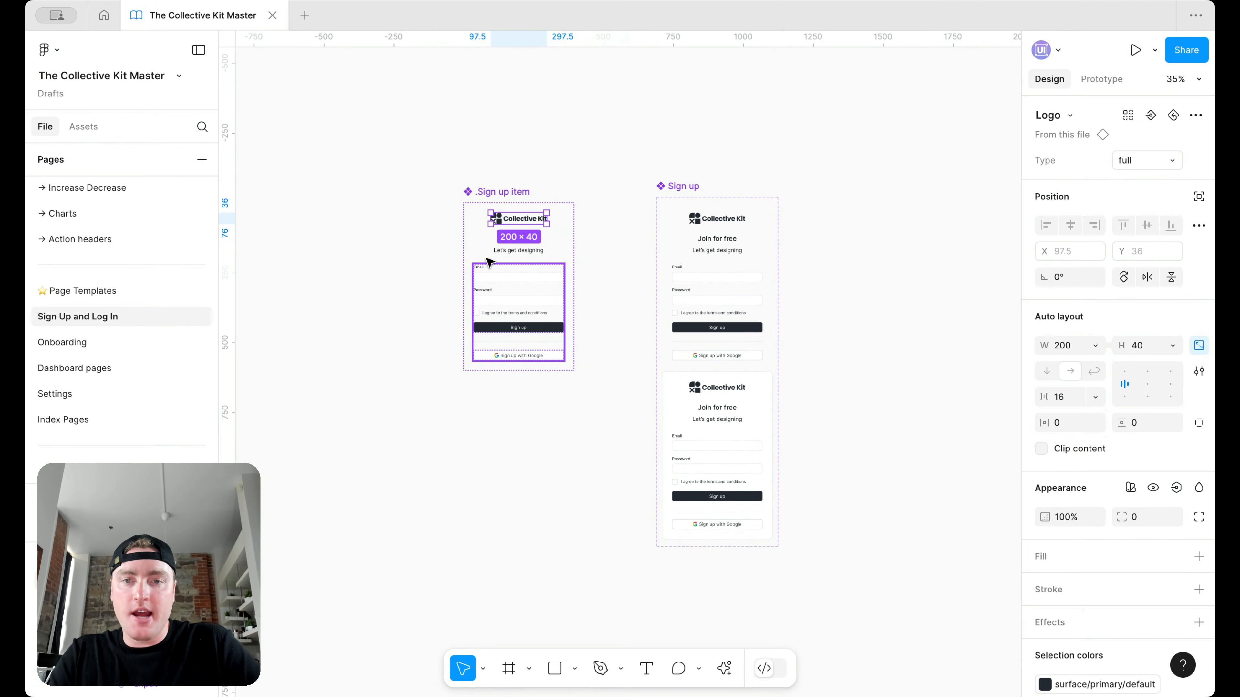
scroll(488, 235, up, 5)
scroll(695, 264, down, 4)
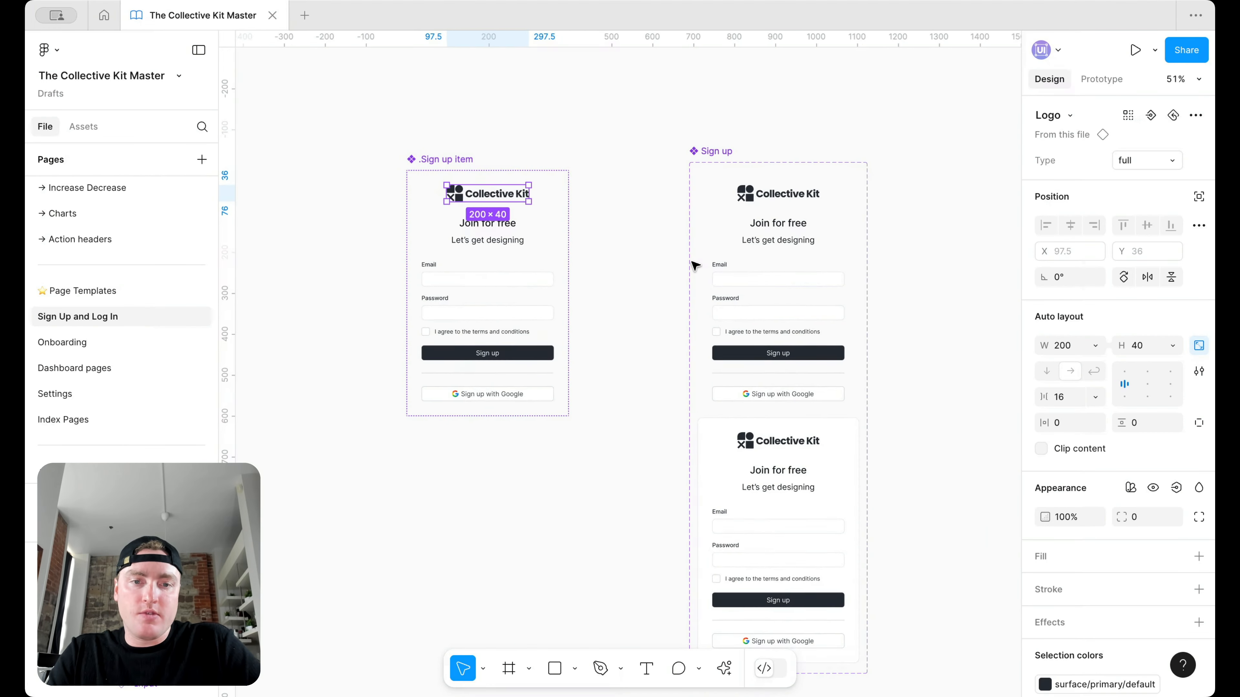
click(1063, 346)
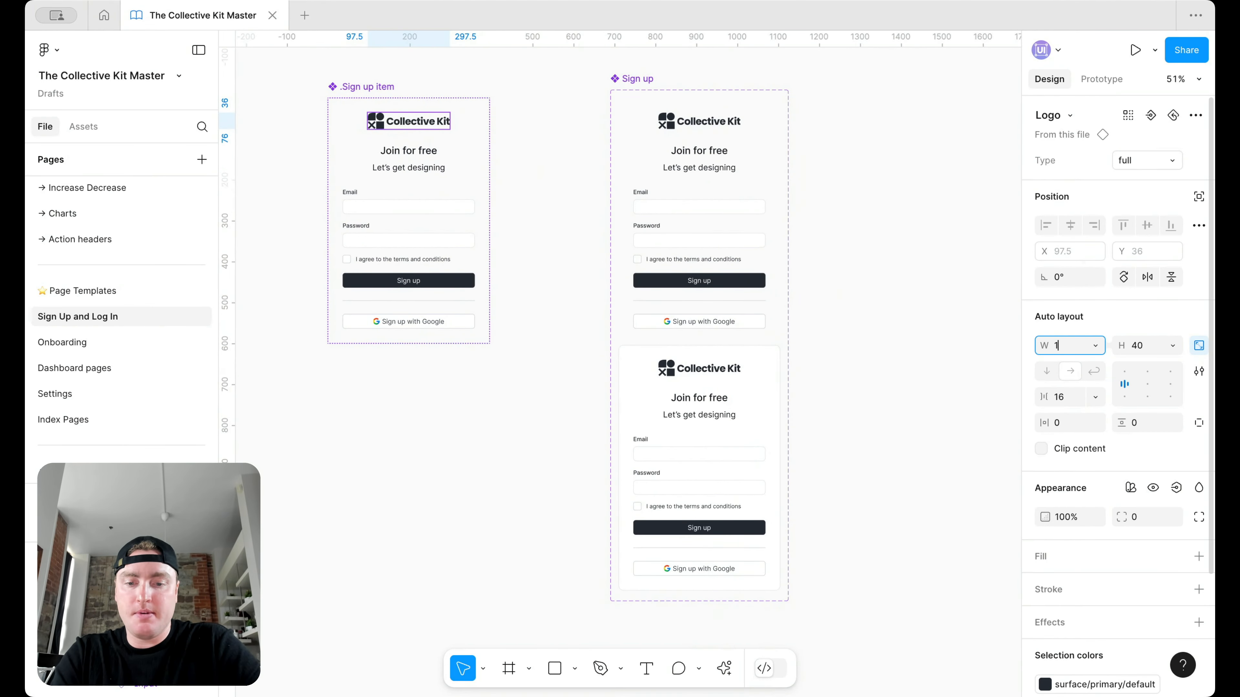
text(175)
key(Return)
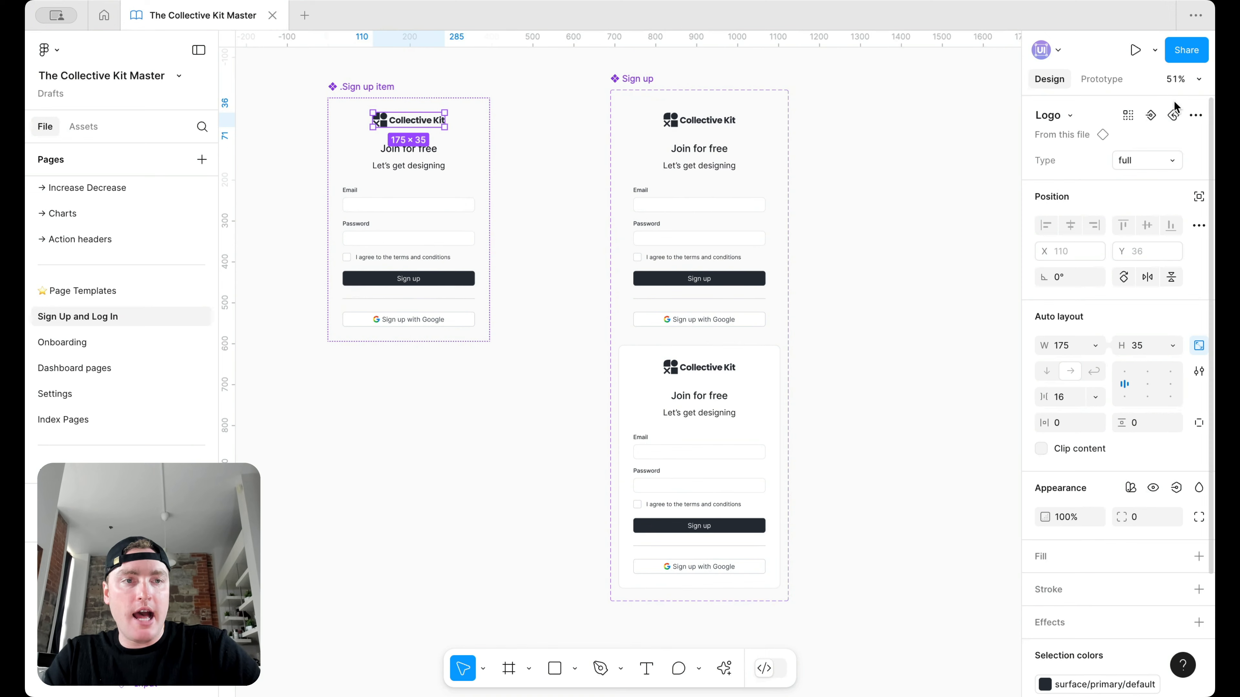
Create an instance swap property named Logo for the logo in .Sign up item.
click(1150, 115)
text(Logo)
key(Return)
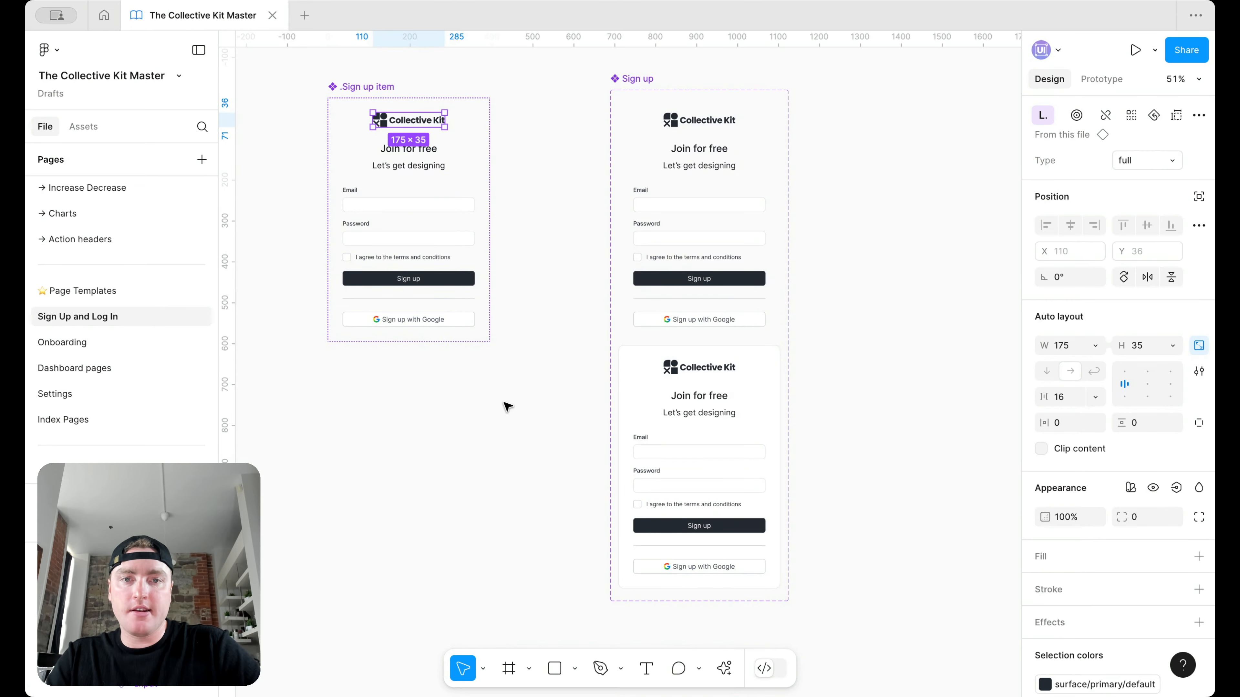
Place a test instance of the default Sign up variant to the right of the component set.
click(791, 262)
click(727, 237)
drag(671, 222, 922, 222)
scroll(923, 222, right, 5)
scroll(922, 222, up, 1)
scroll(839, 200, left, 3)
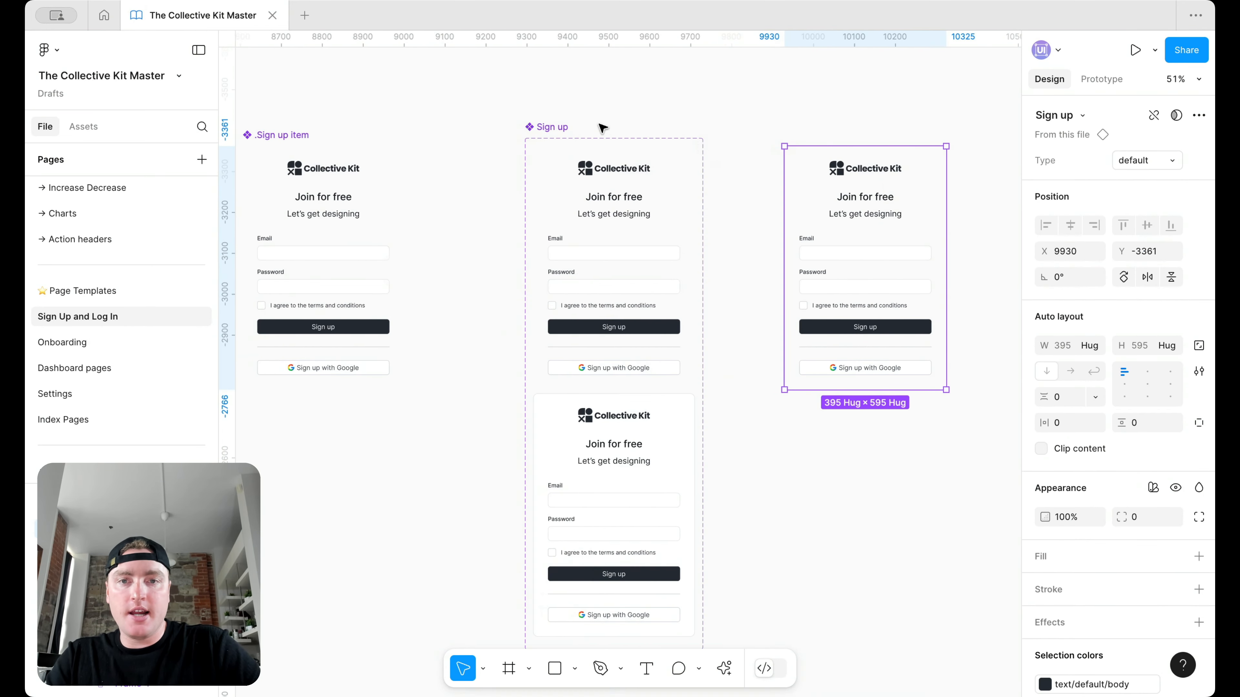
Expose the nested .Sign up item properties on the Sign up component set and select the test instance.
click(554, 127)
click(1198, 141)
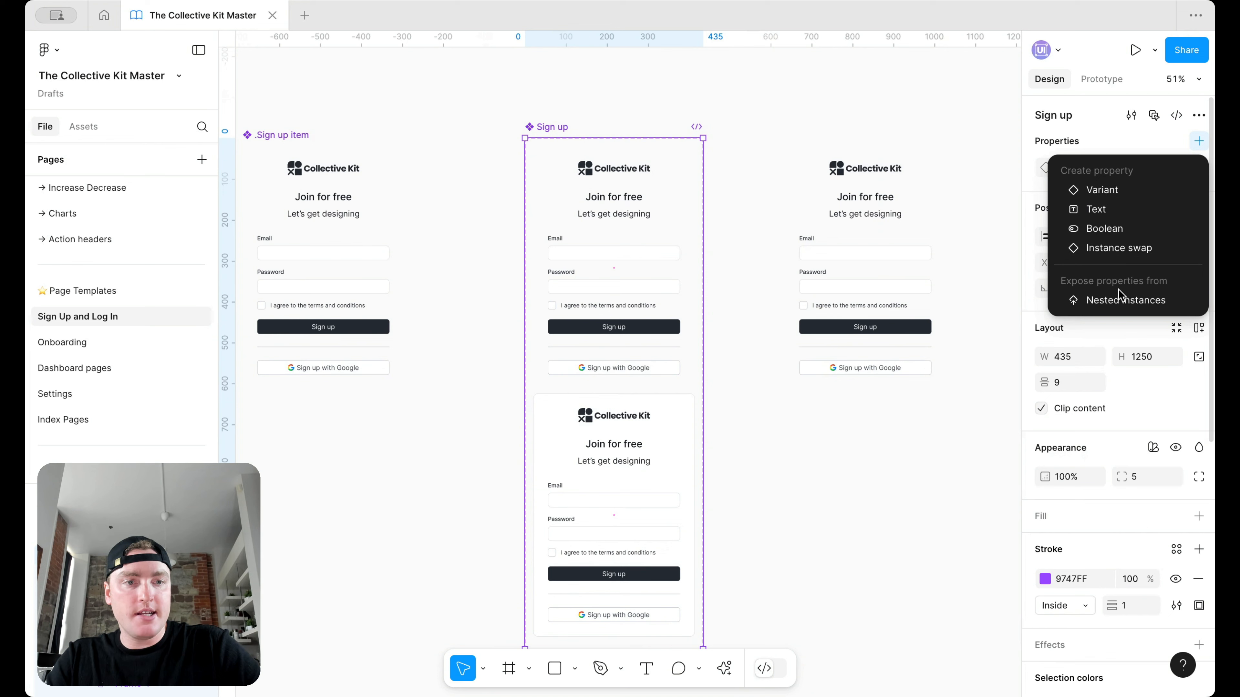
click(1125, 300)
click(796, 186)
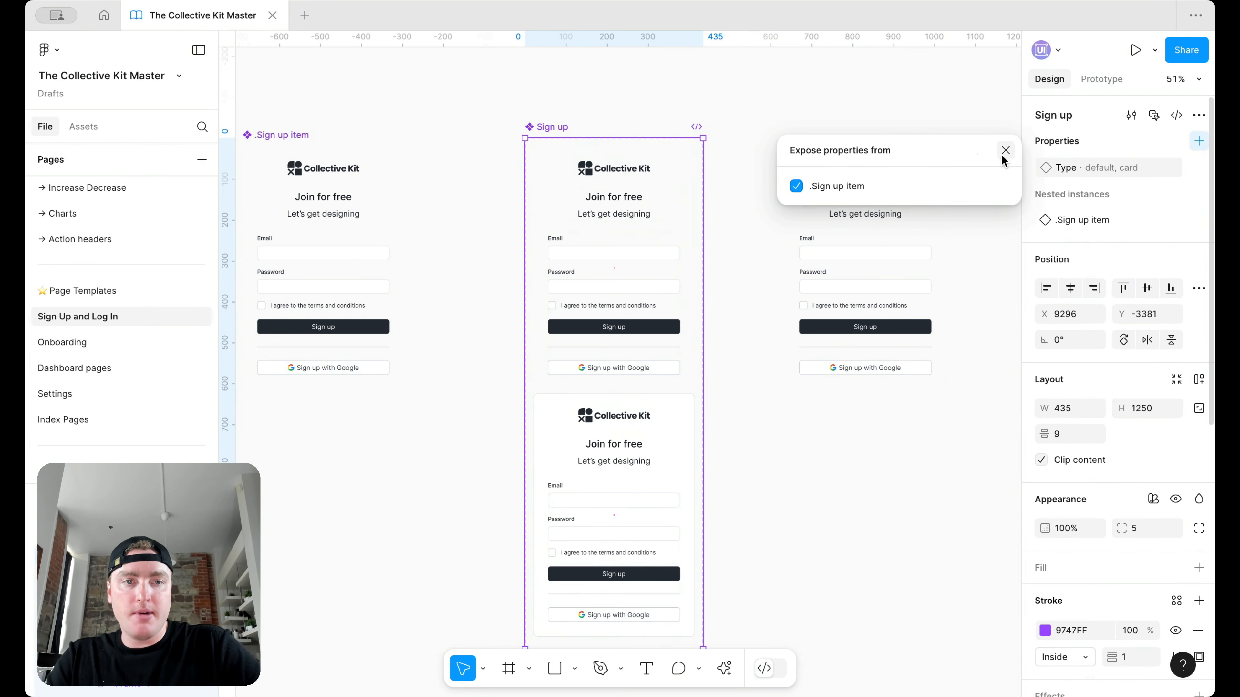
click(1006, 150)
click(884, 227)
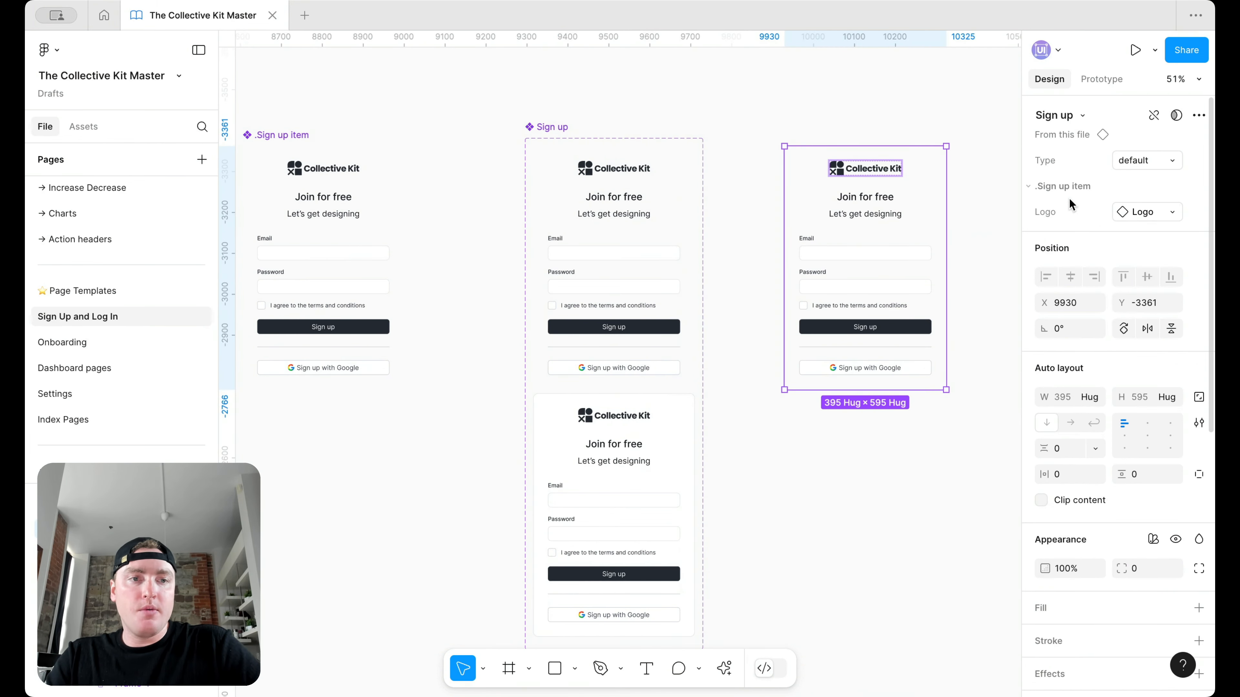
Undo the exposed nested properties, the test instance and the logo's swap property.
scroll(534, 177, left, 1)
click(534, 177)
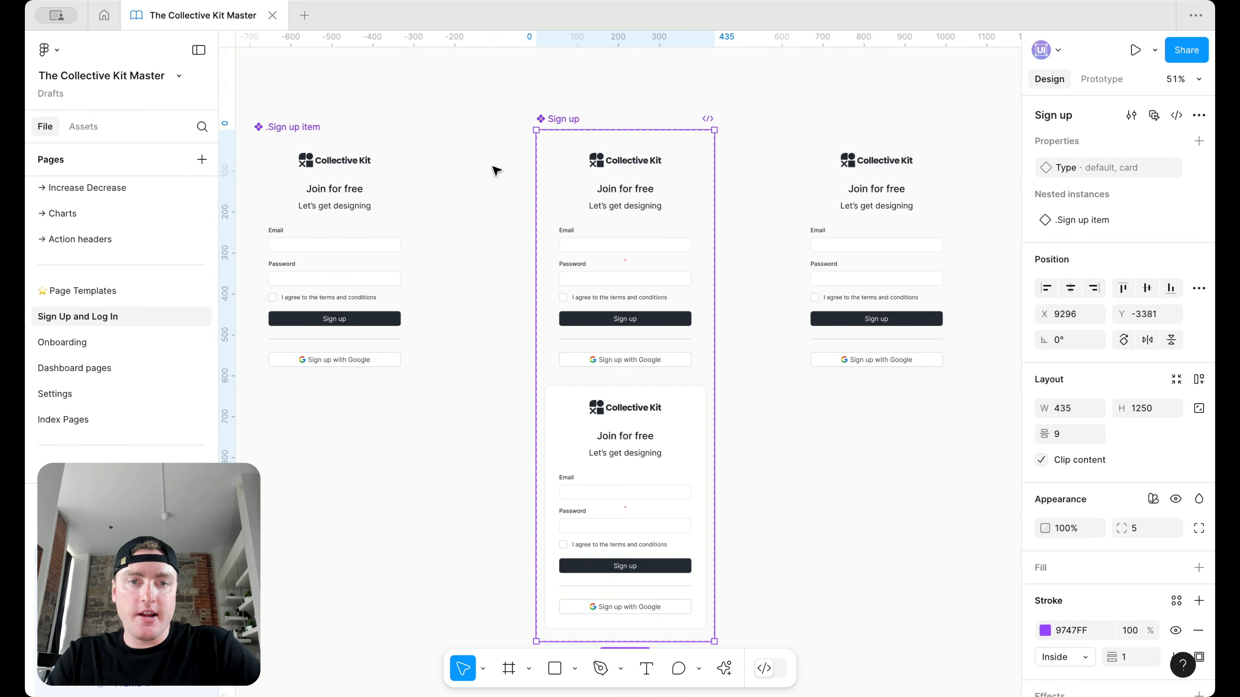
key(Tab)
key(Return)
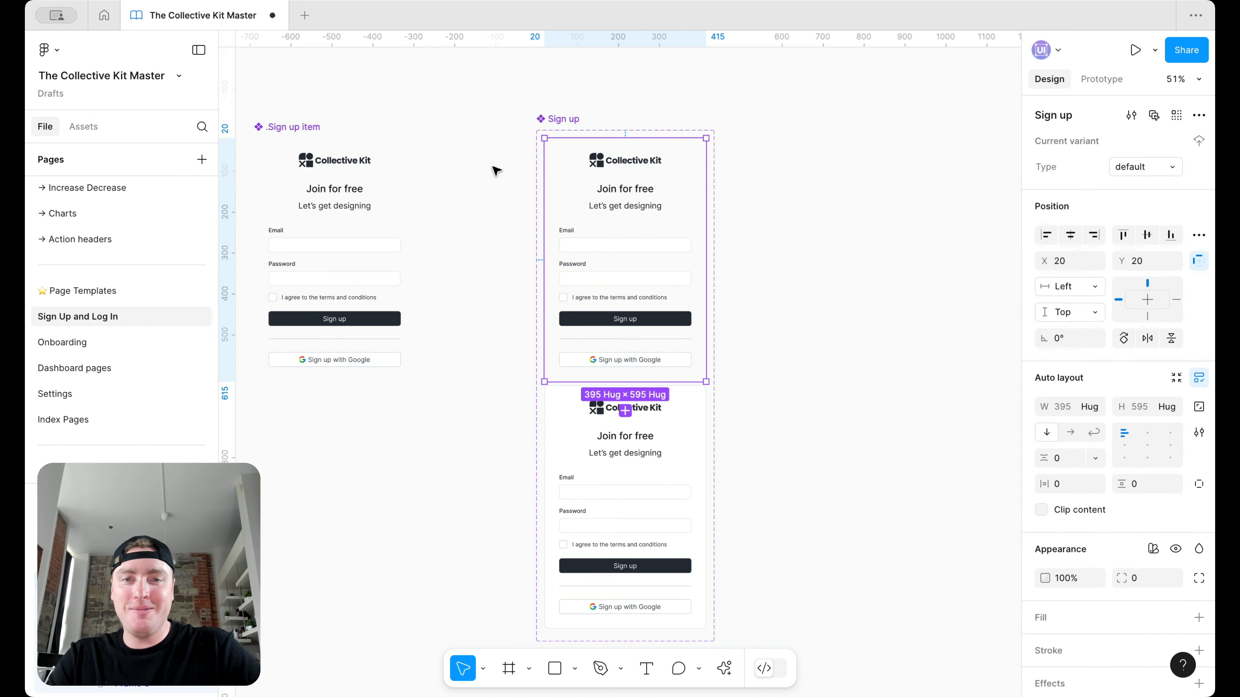
key(ctrl+z)
key(ctrl+z)
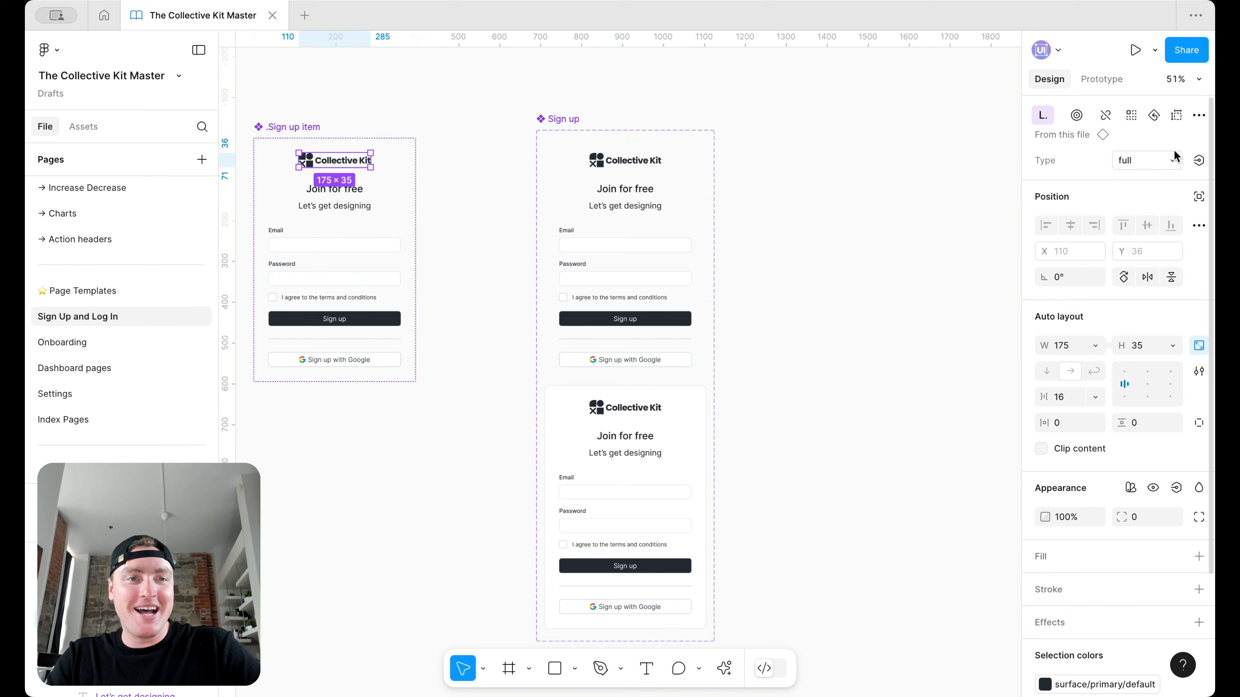
Create a boolean property named Logo that controls the logo's visibility in .Sign up item.
scroll(1179, 422, down, 2)
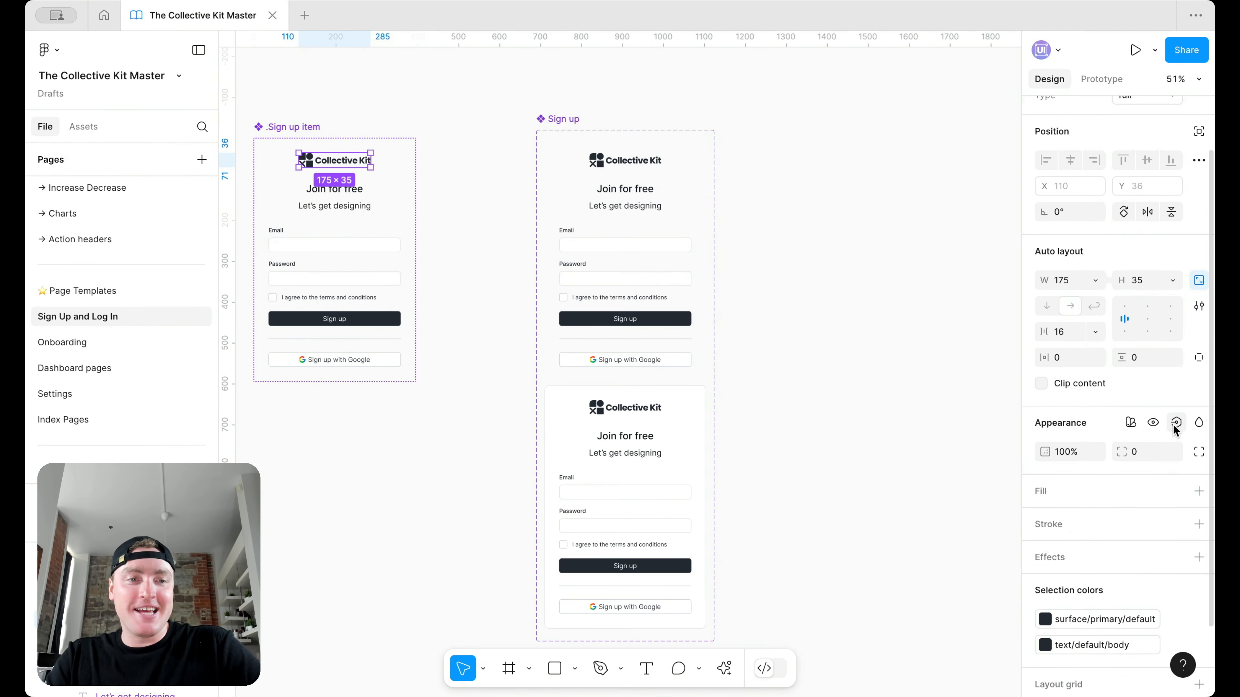
click(1175, 423)
click(1166, 482)
text(Lo)
key(Return)
Copy the default Sign up variant out as an instance beside the component set.
click(567, 208)
click(566, 209)
drag(566, 209, 842, 209)
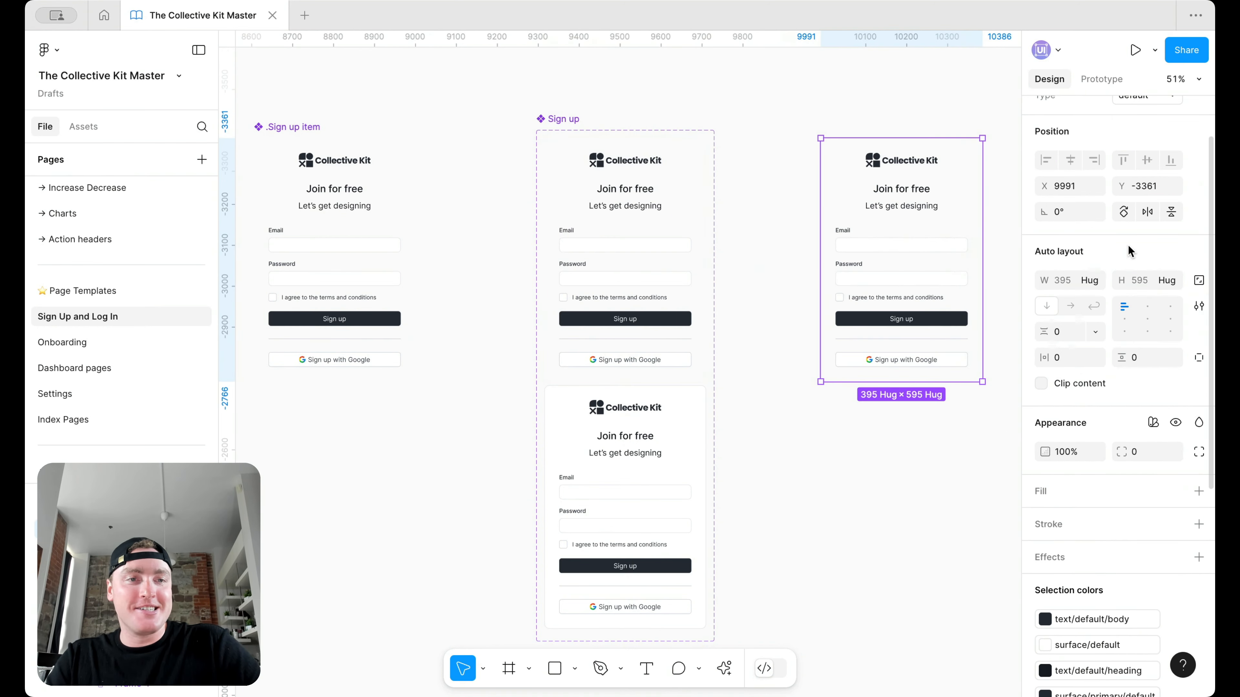
key(Escape)
Expose the nested .Sign up item properties on the Sign up component set and select the instance beside it.
click(558, 122)
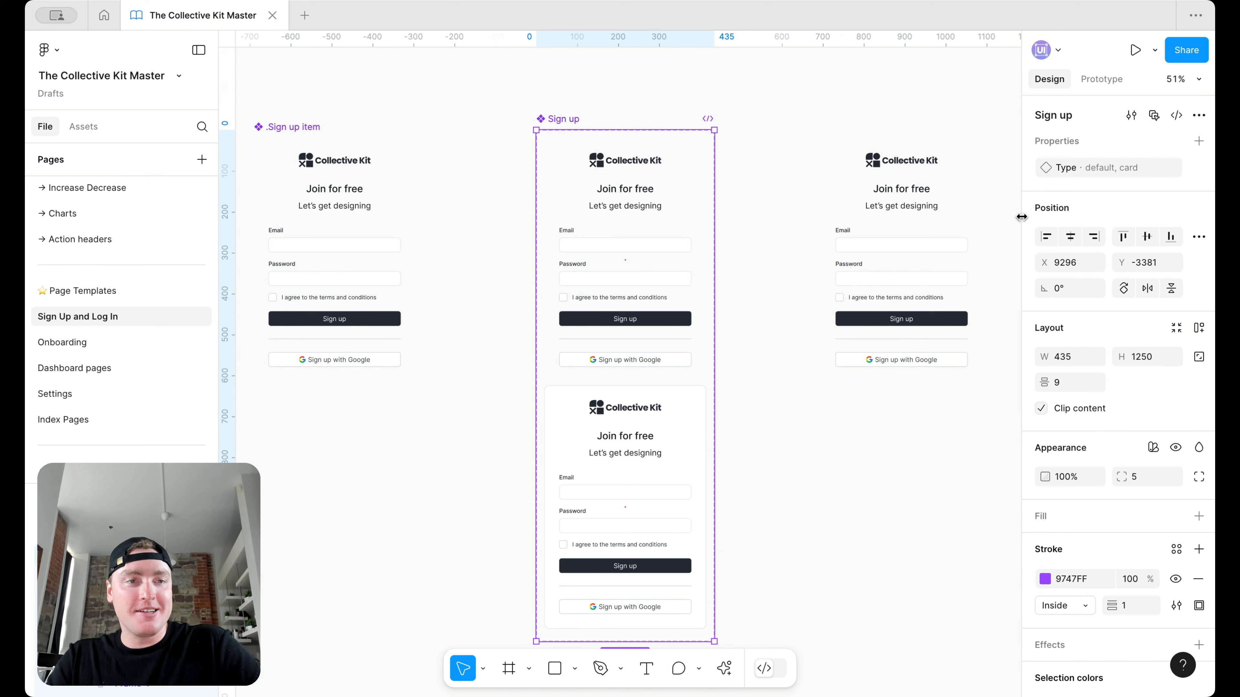
click(1198, 141)
click(1105, 294)
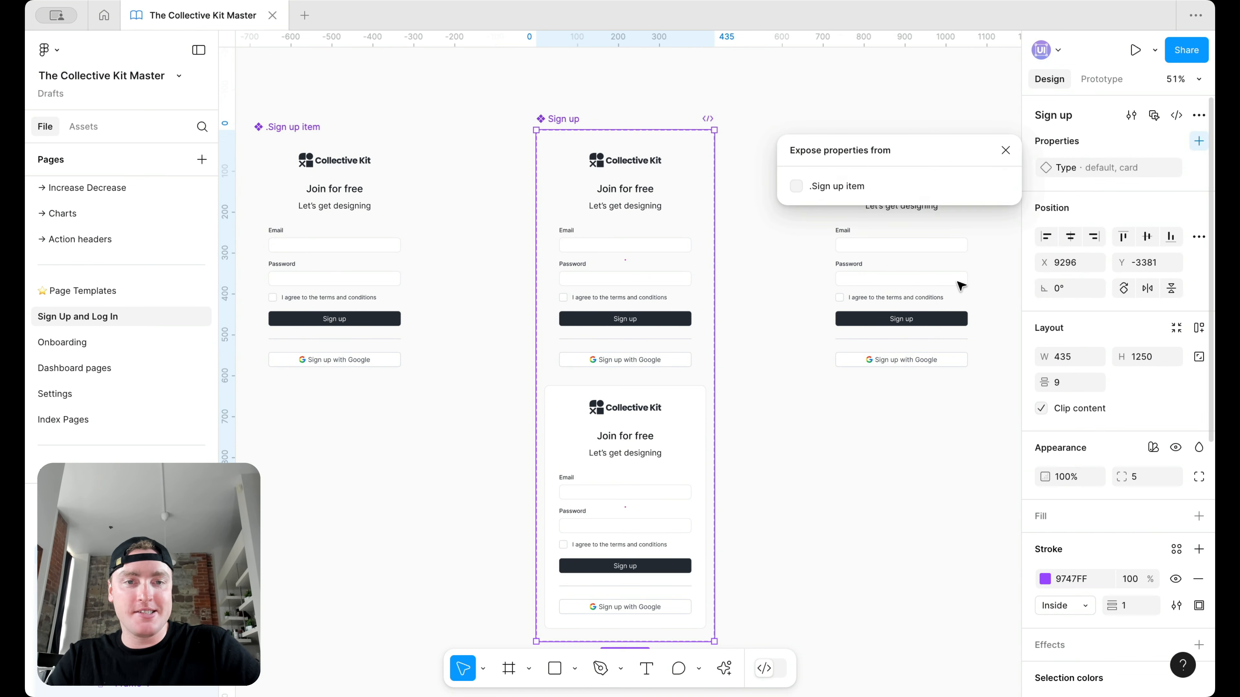
click(795, 186)
click(1005, 150)
click(976, 156)
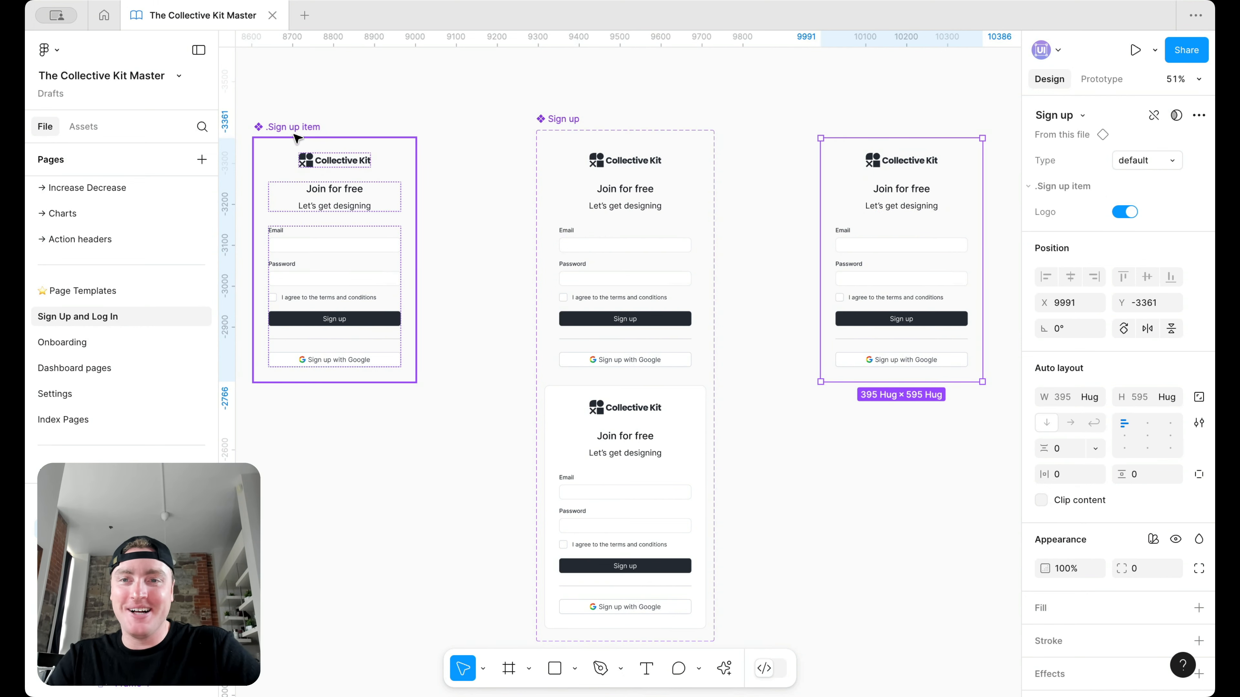
Expose the nested Logo, both Input, Checkbox Label, Hr and both Button instances' properties on the .Sign up item component.
click(1148, 186)
click(1199, 140)
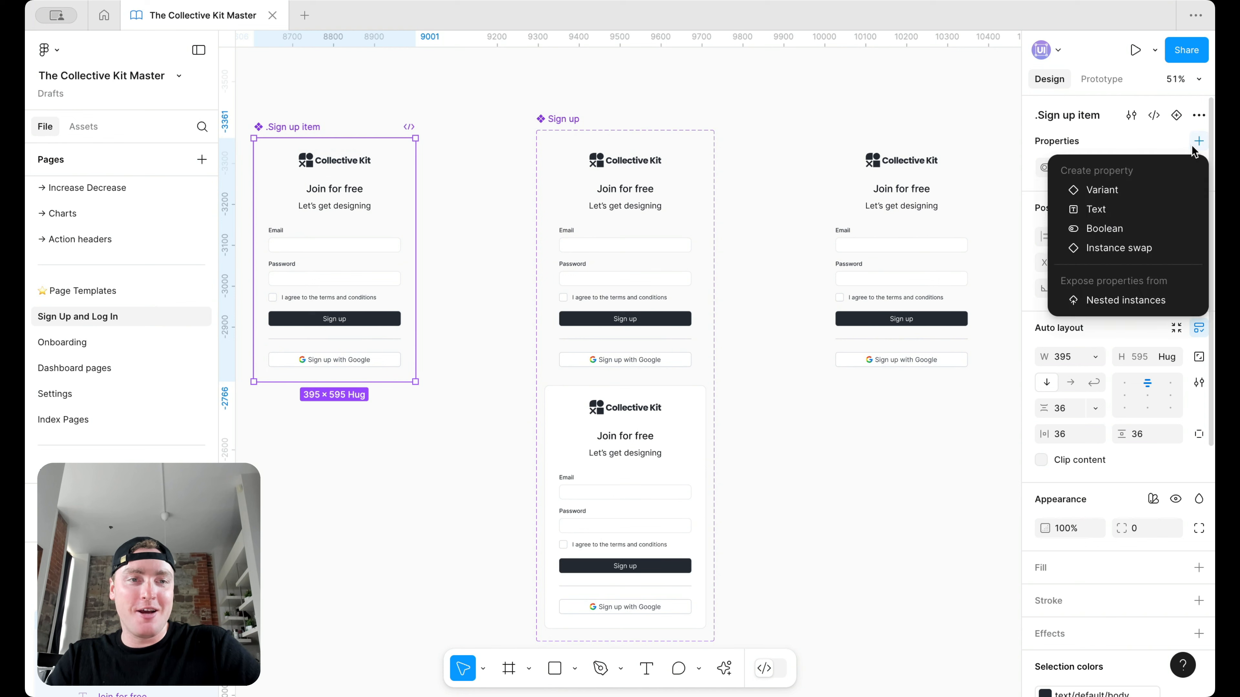
click(1084, 299)
click(795, 186)
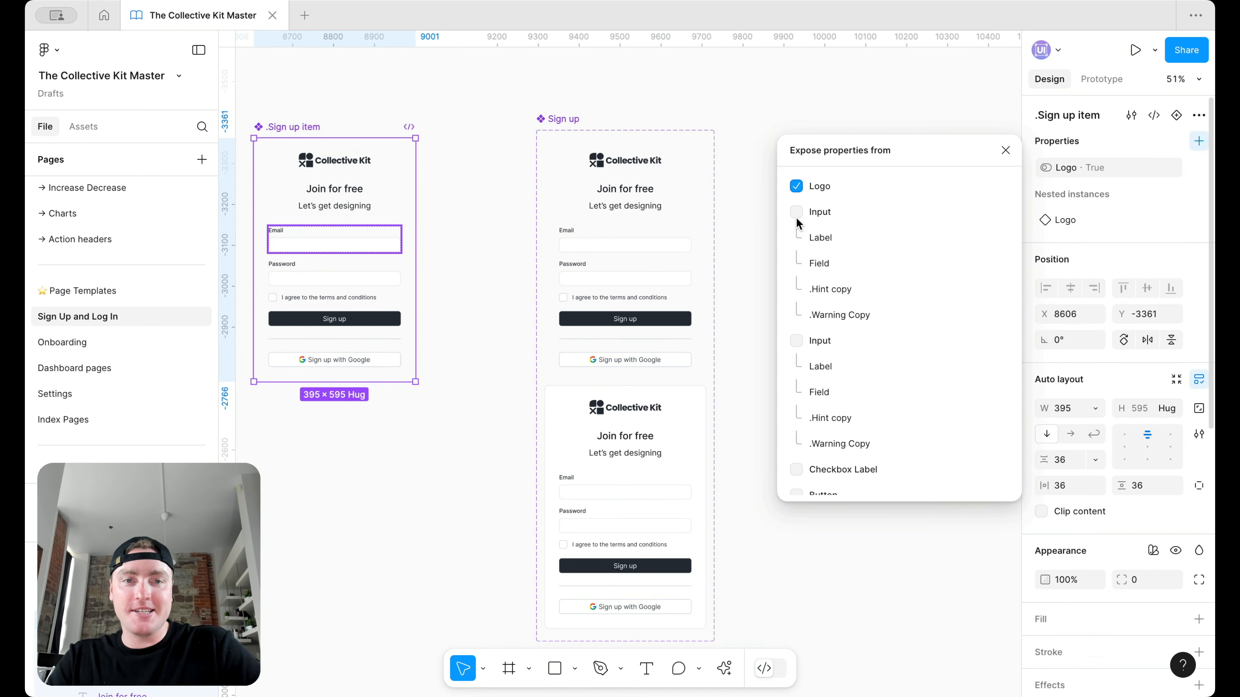
click(796, 211)
click(796, 341)
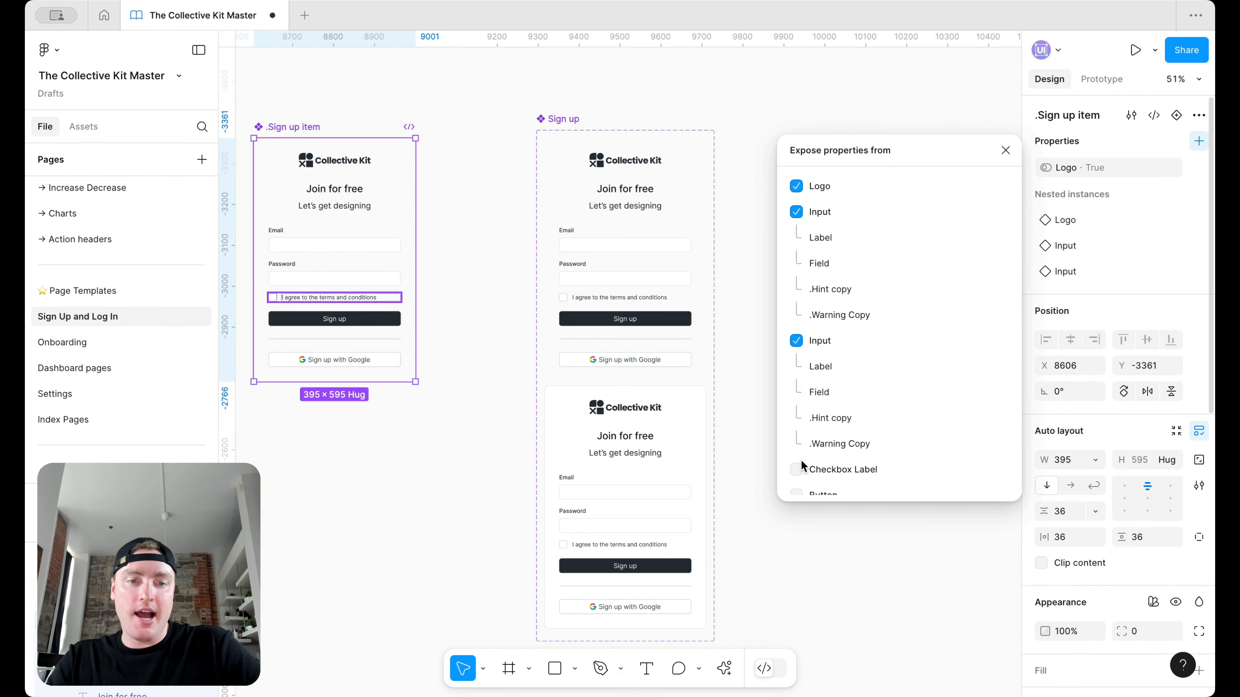
scroll(795, 440, down, 2)
click(795, 406)
click(796, 430)
click(796, 457)
click(801, 482)
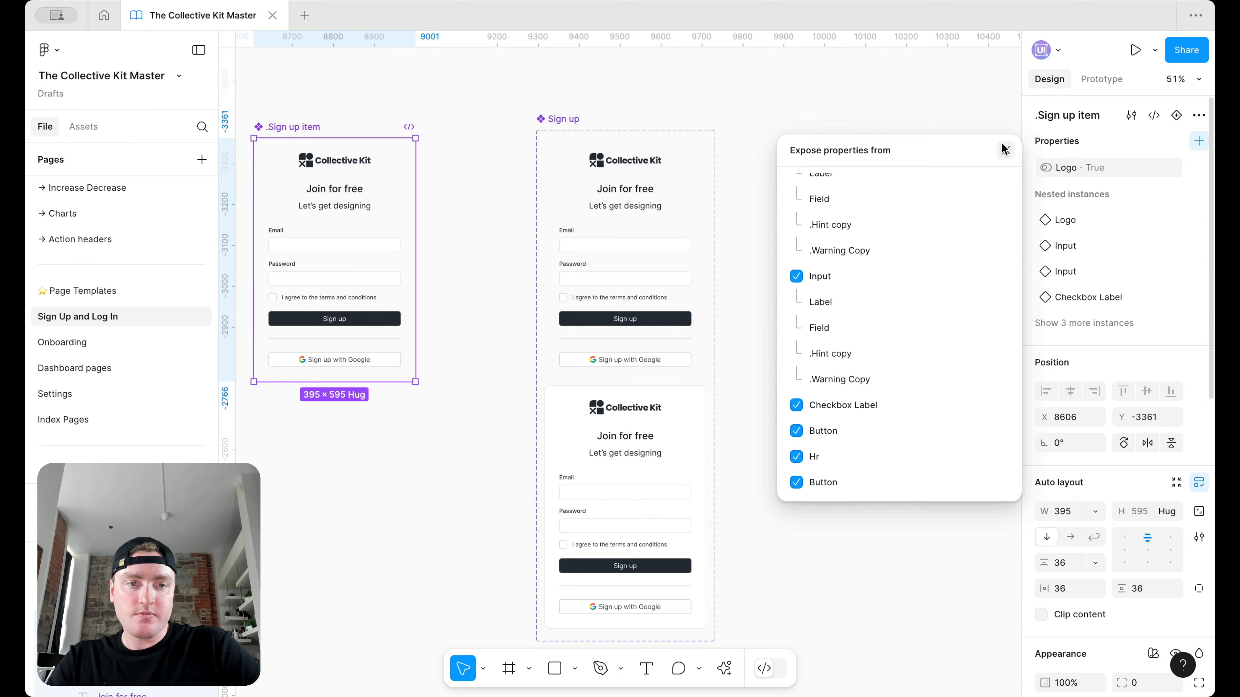
click(1005, 151)
Examine the nested properties exposed on the Sign up instance beside the component set.
click(934, 219)
scroll(1164, 341, down, 5)
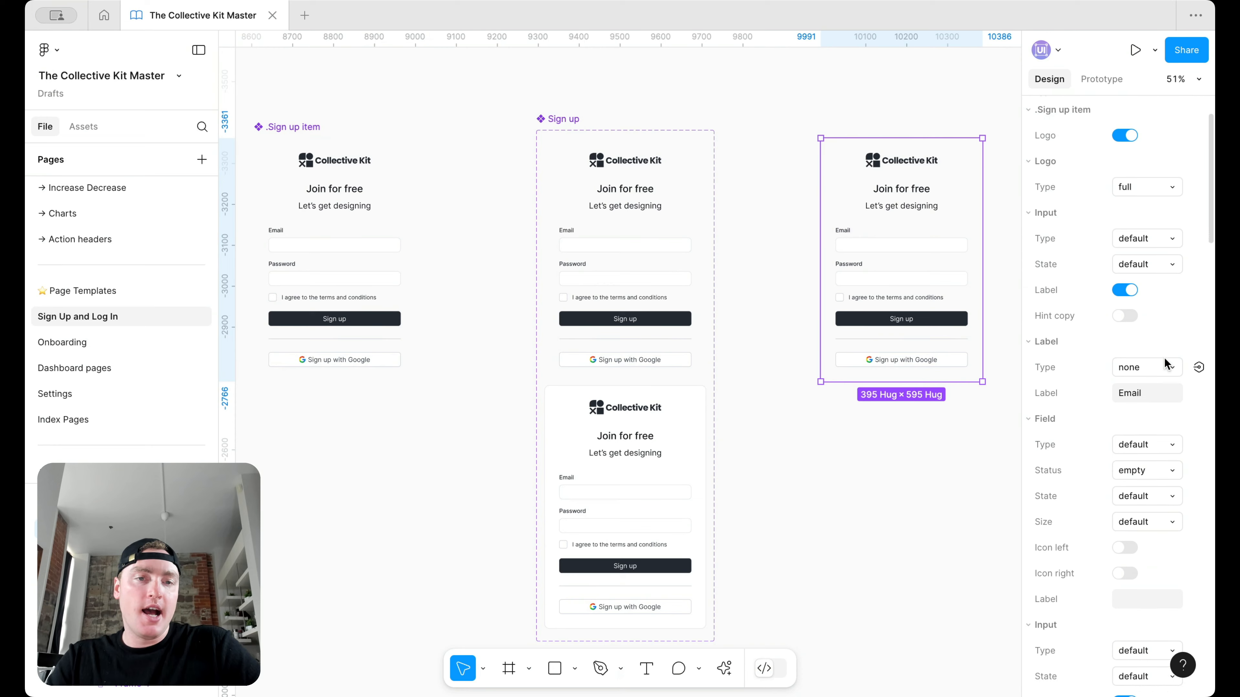
scroll(1164, 342, up, 5)
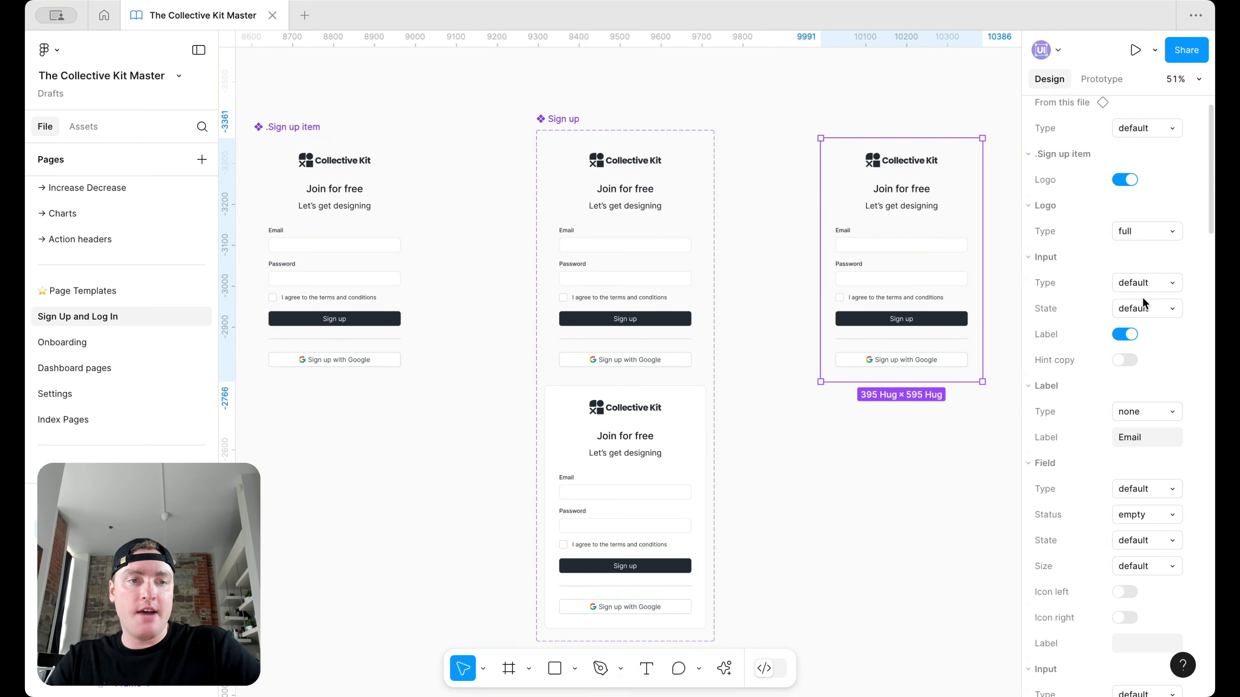
scroll(903, 230, right, 2)
scroll(904, 230, down, 3)
click(903, 229)
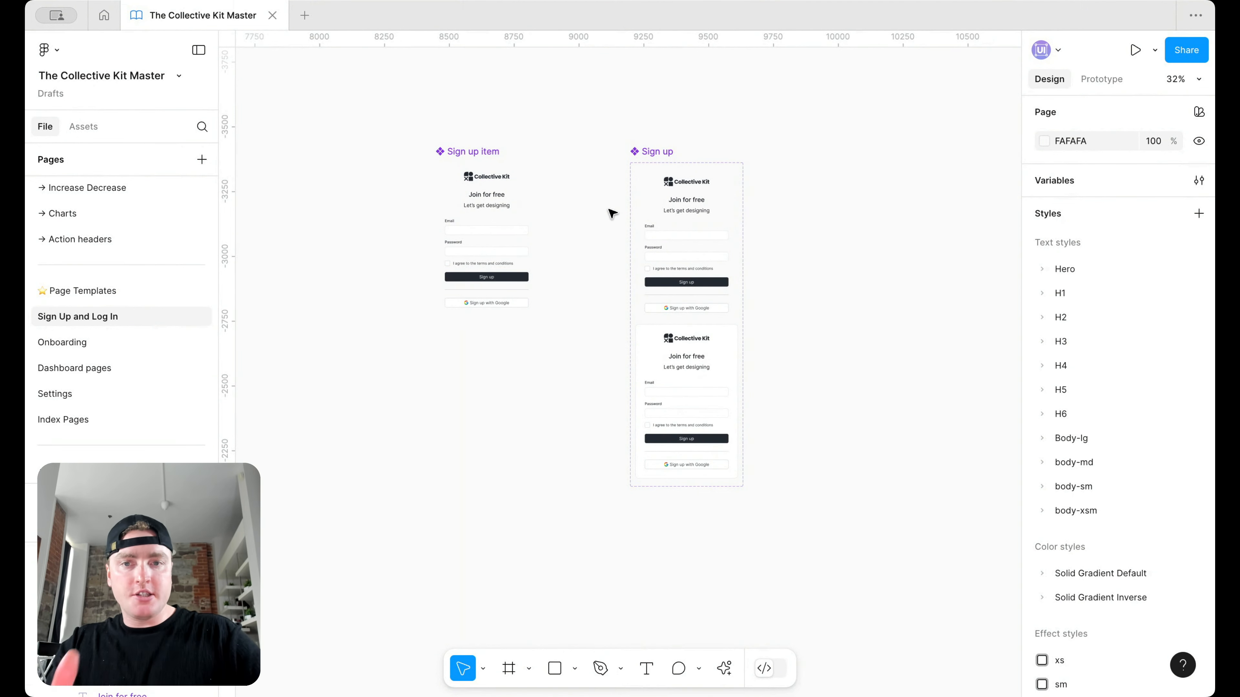
Rename the sign up item component to .Sign up and login item.
double_click(457, 153)
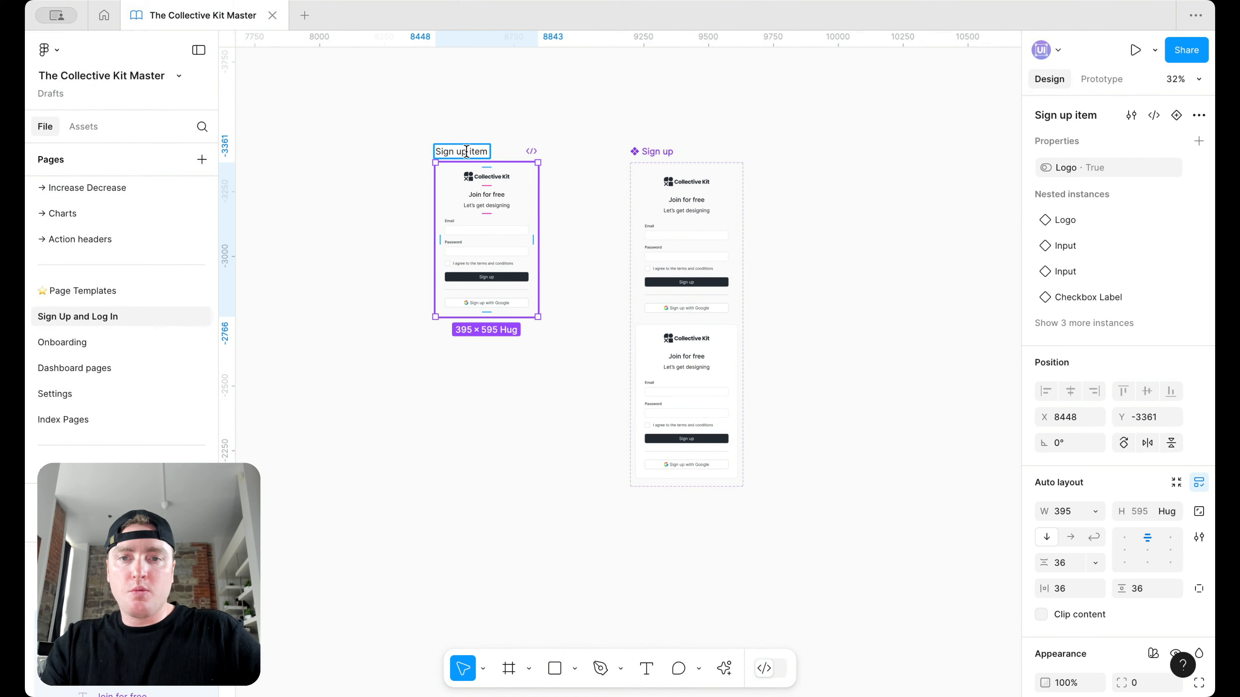
double_click(457, 152)
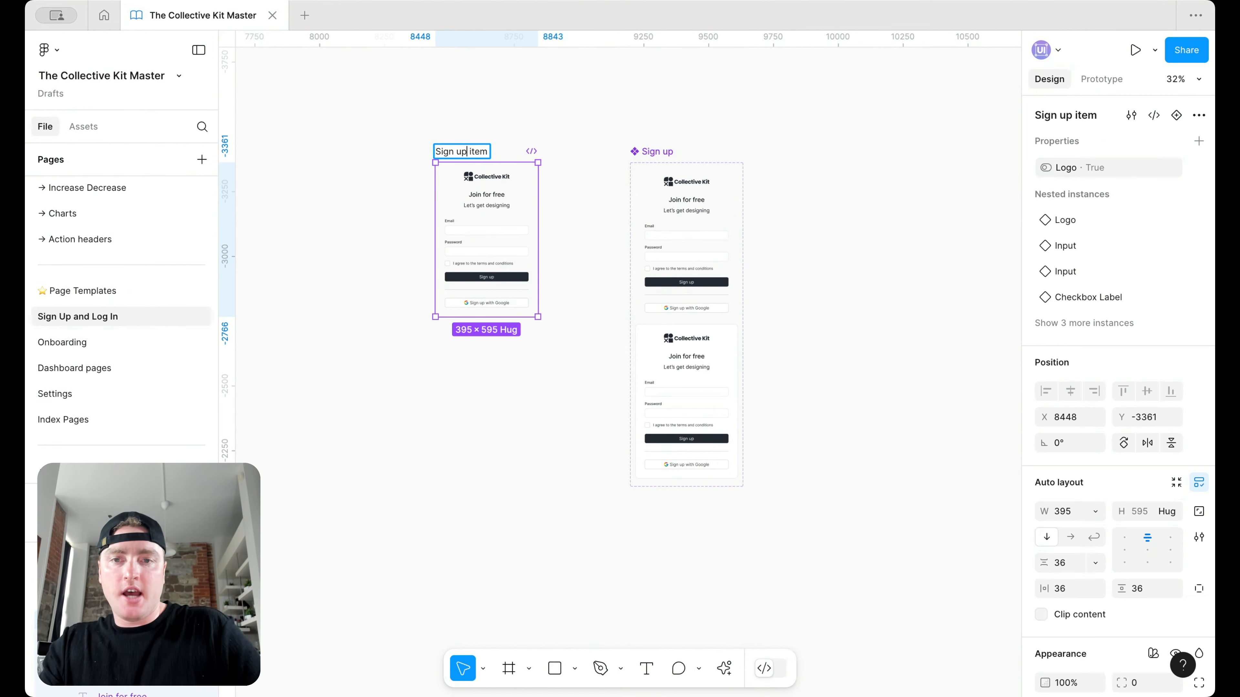
text(and login)
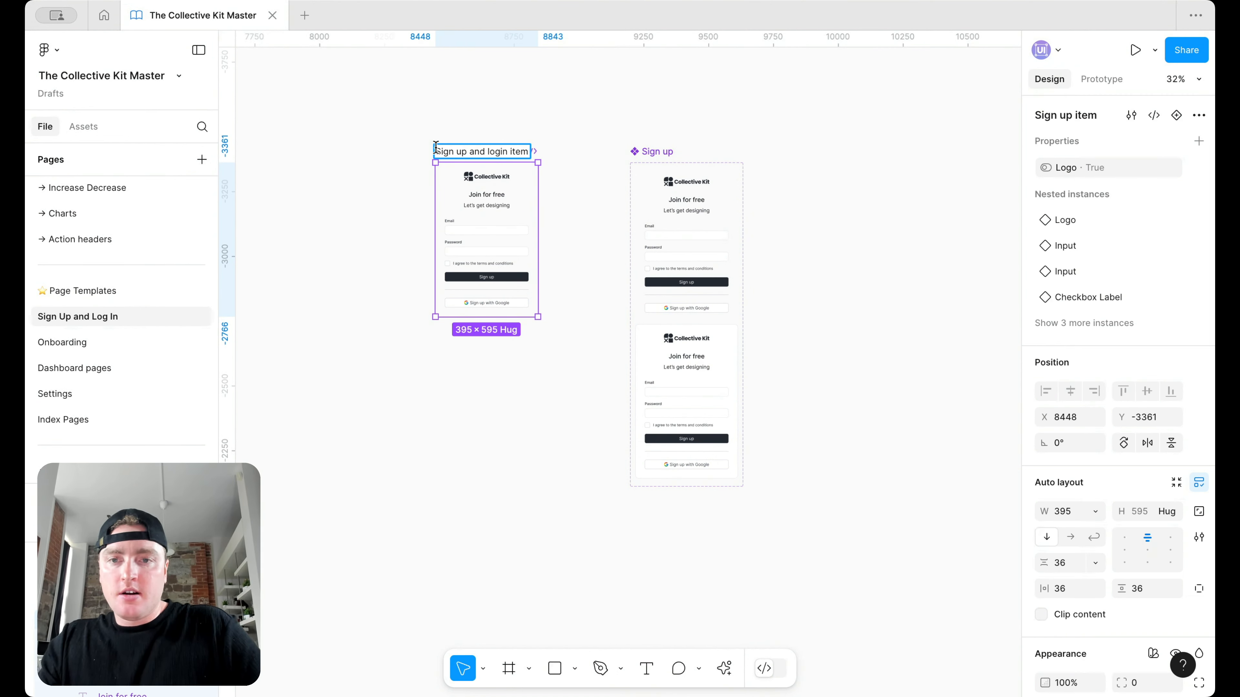
click(435, 148)
text(.)
key(Return)
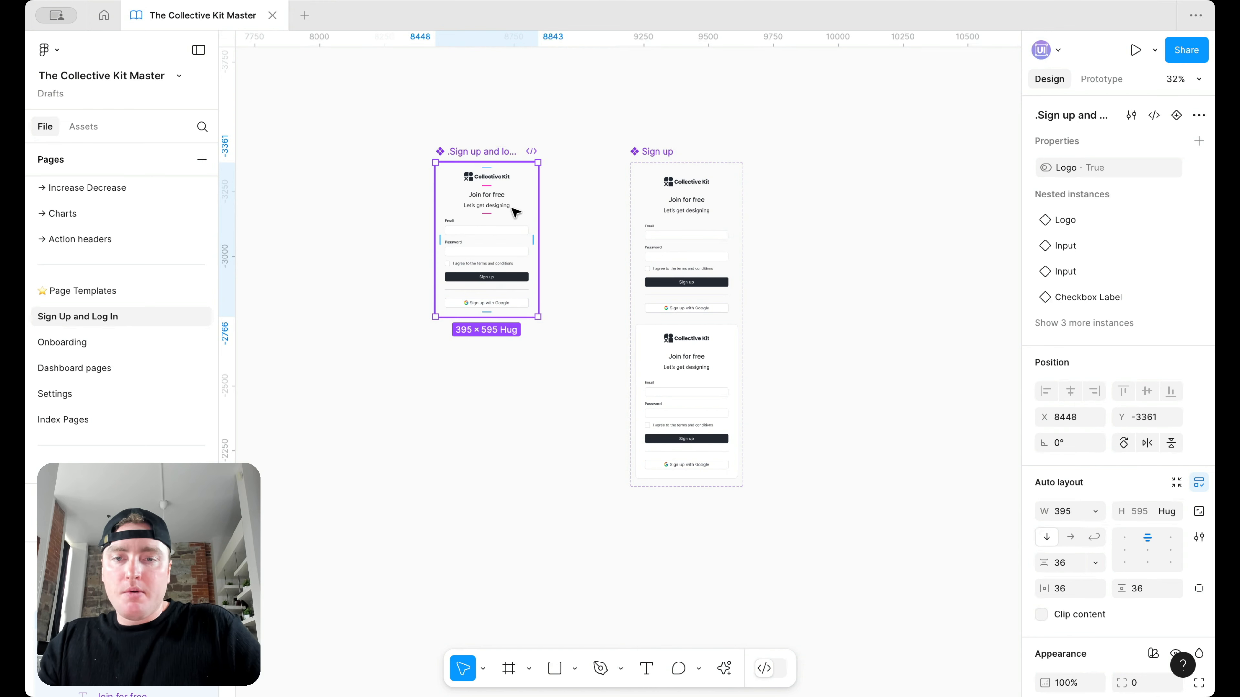
Add a second variant to the .Sign up and login item component and name its variant property Type.
right_click(515, 211)
mouse_move(612, 475)
click(715, 497)
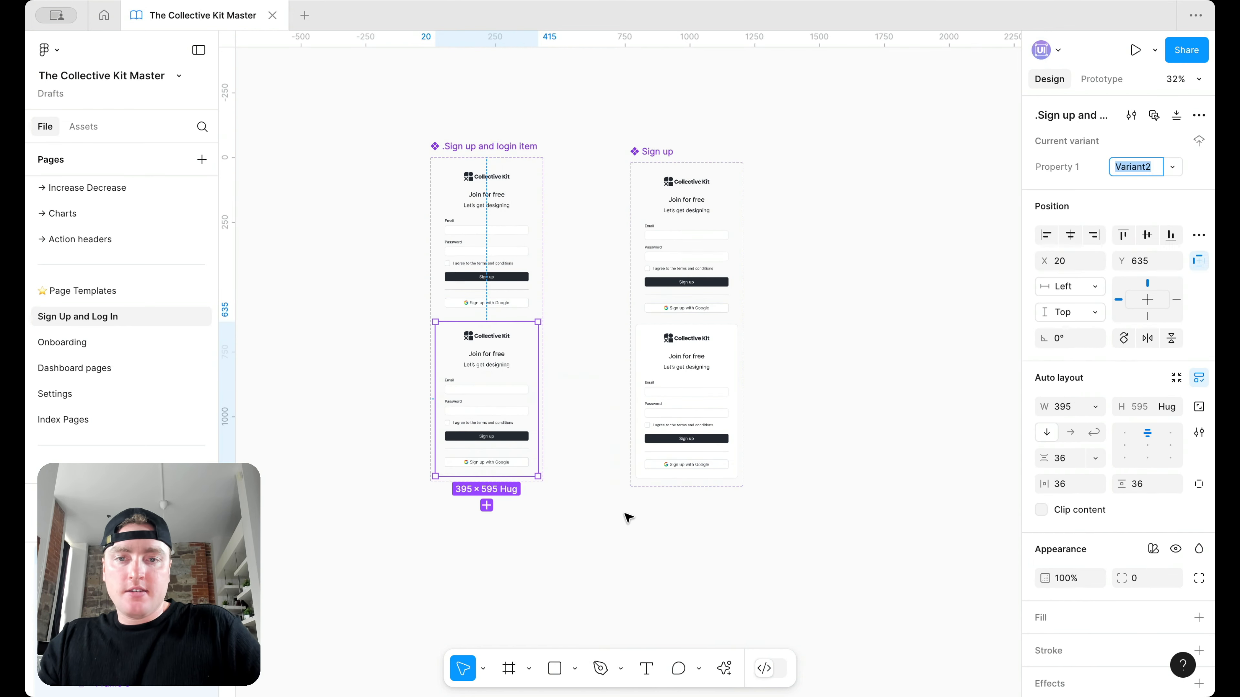
click(569, 505)
click(501, 155)
double_click(1072, 167)
text(Type)
key(Return)
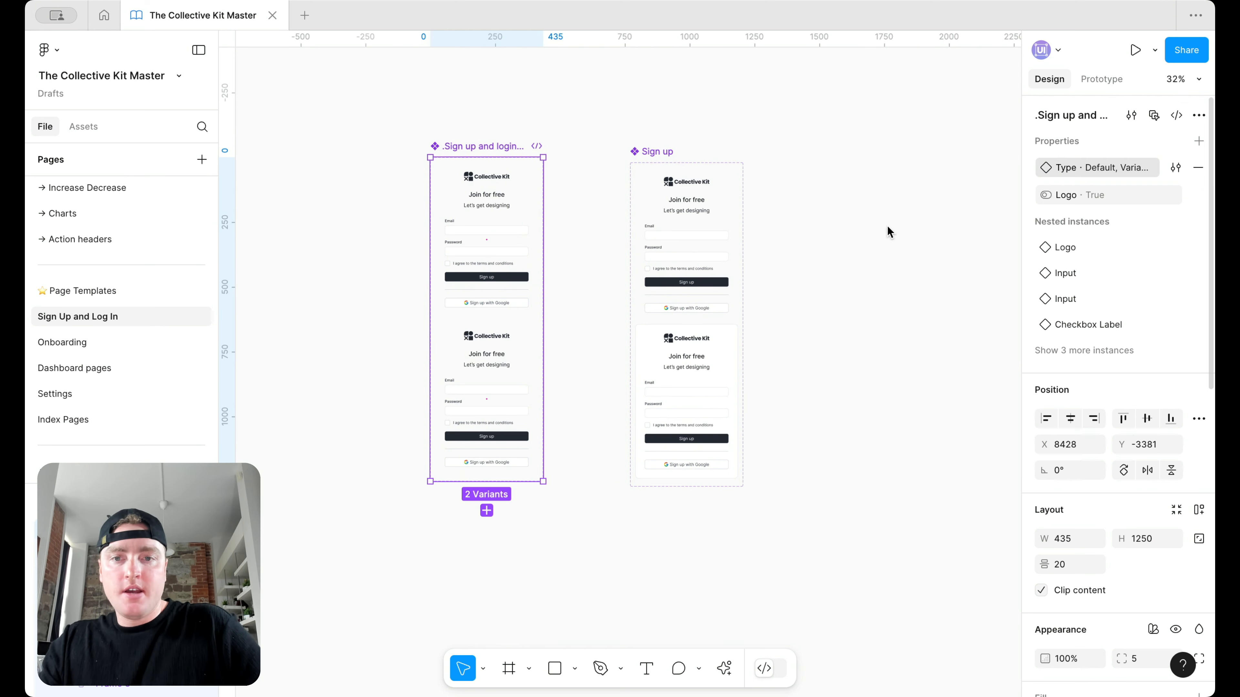
Set the Type value of the upper item variant to signup and the lower one to login.
click(499, 235)
click(1145, 168)
text(signup)
click(534, 451)
click(1155, 168)
text(logi)
Delete the terms and conditions checkbox from the login variant.
scroll(484, 355, up, 5)
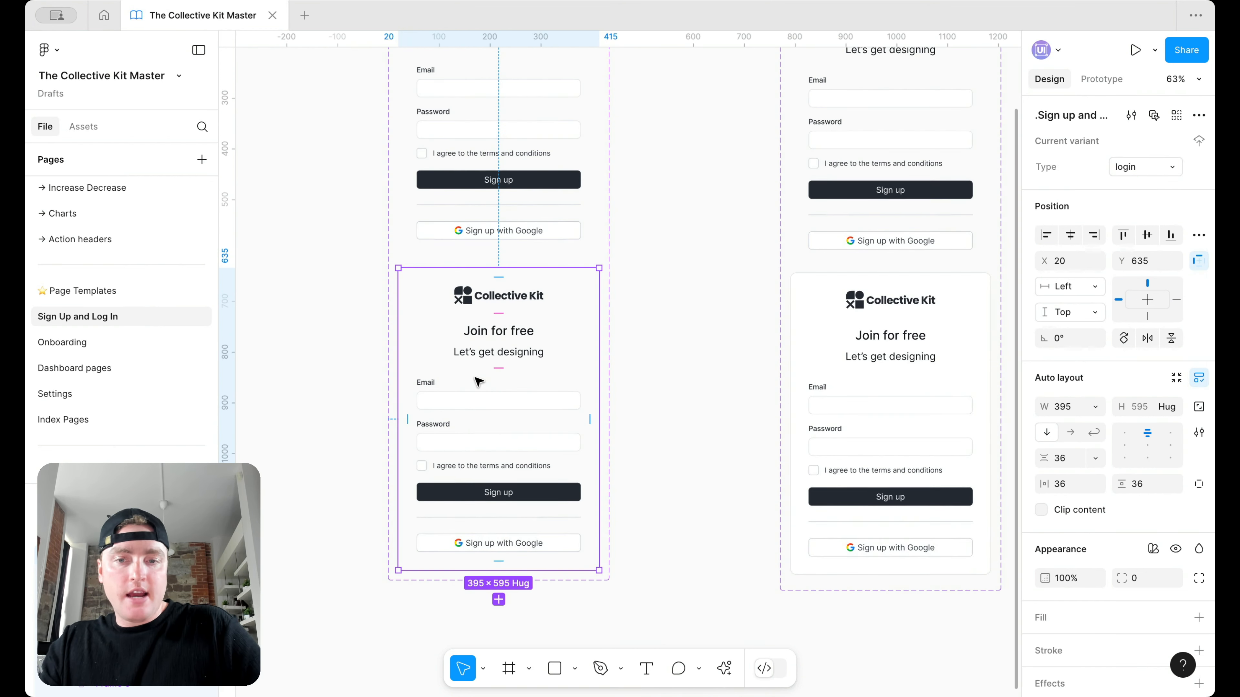
click(453, 470)
double_click(461, 465)
key(Delete)
scroll(490, 521, down, 1)
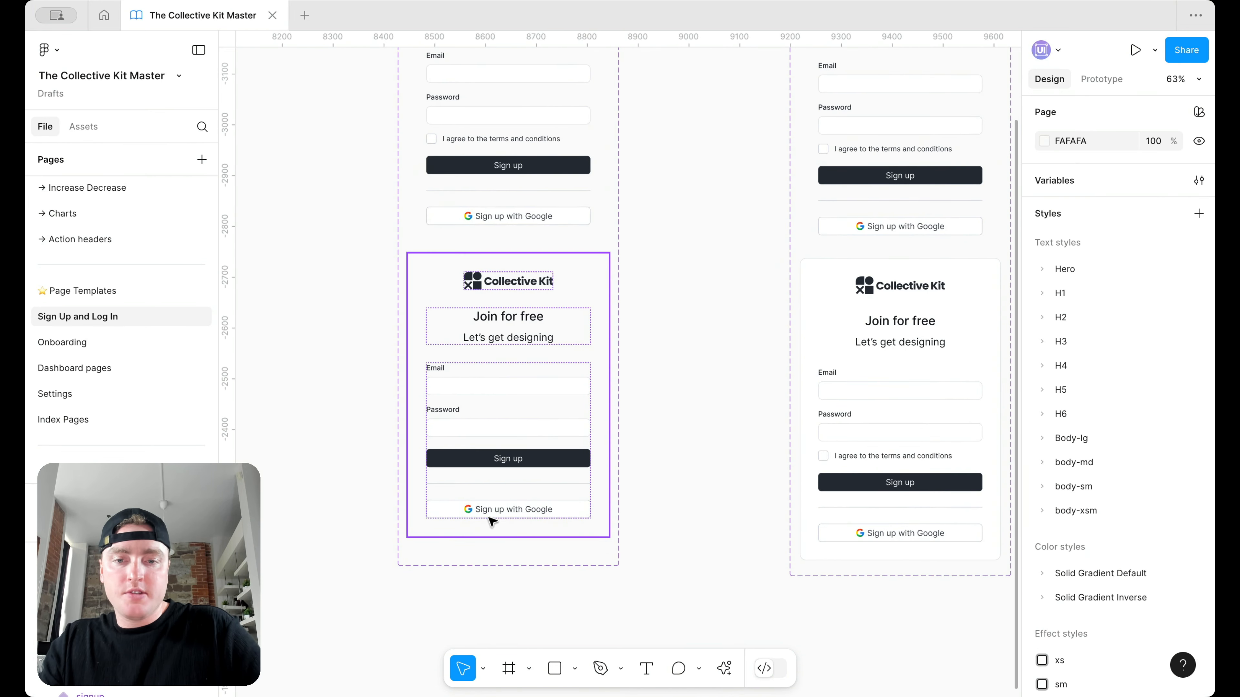
Relabel the login variant's primary button as Log in and its Google button as Log in with Google.
click(510, 461)
double_click(510, 460)
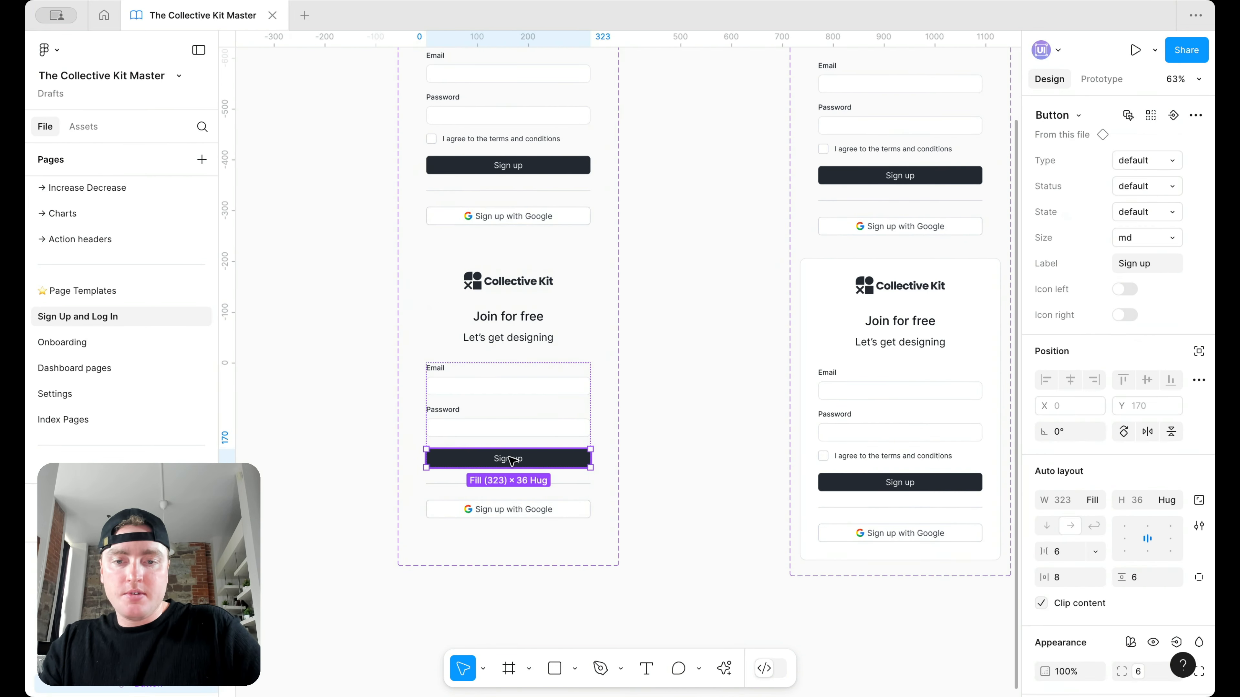
double_click(509, 459)
double_click(509, 458)
text(Log in)
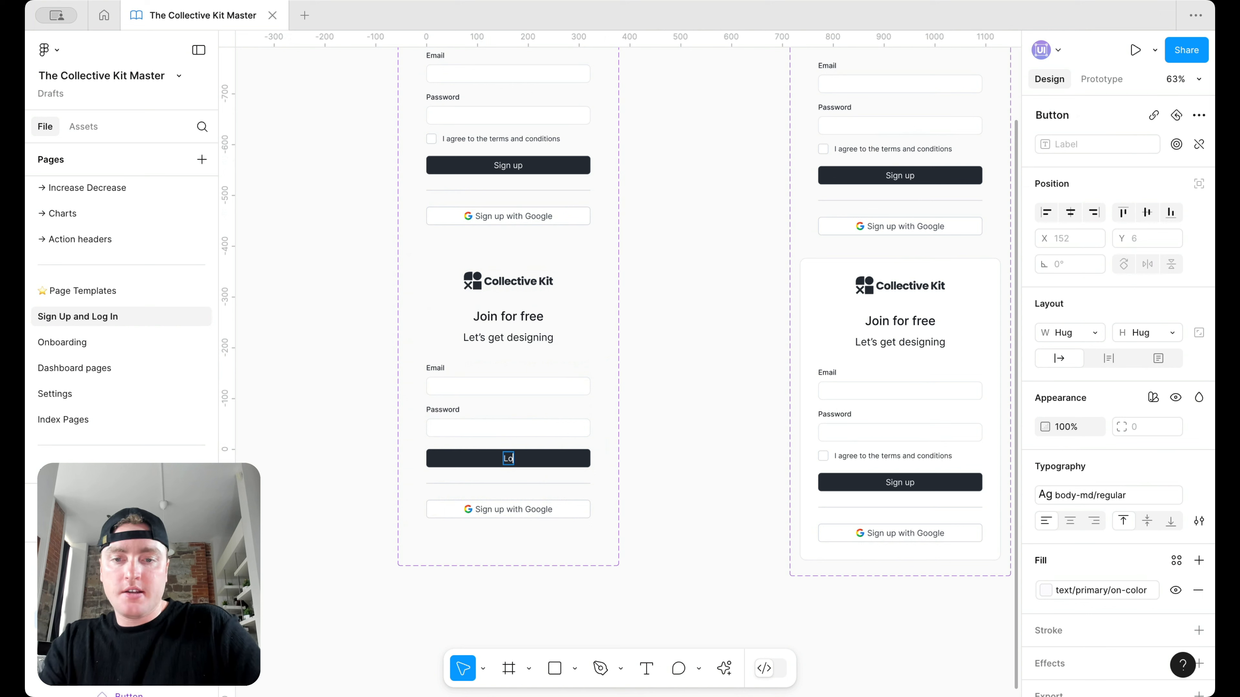
double_click(500, 509)
drag(506, 510, 475, 510)
key(BackSpace)
text(Log in)
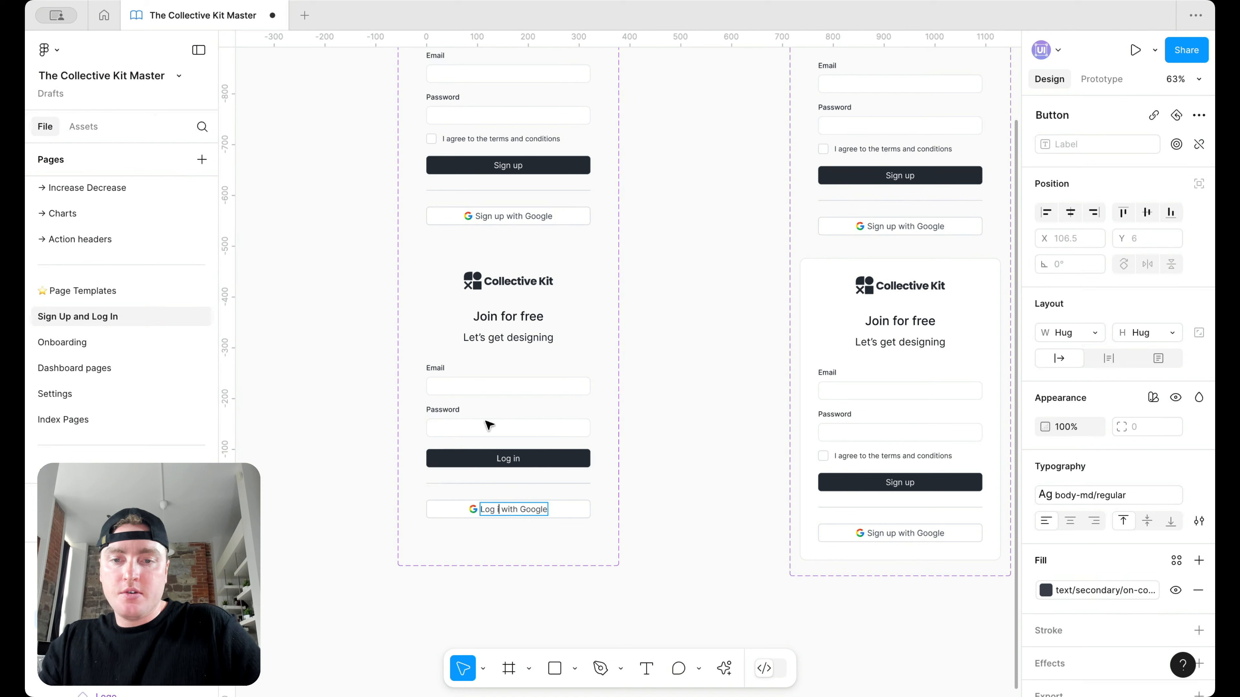
Change the login variant's heading to Welcome back.
double_click(508, 316)
text(We)
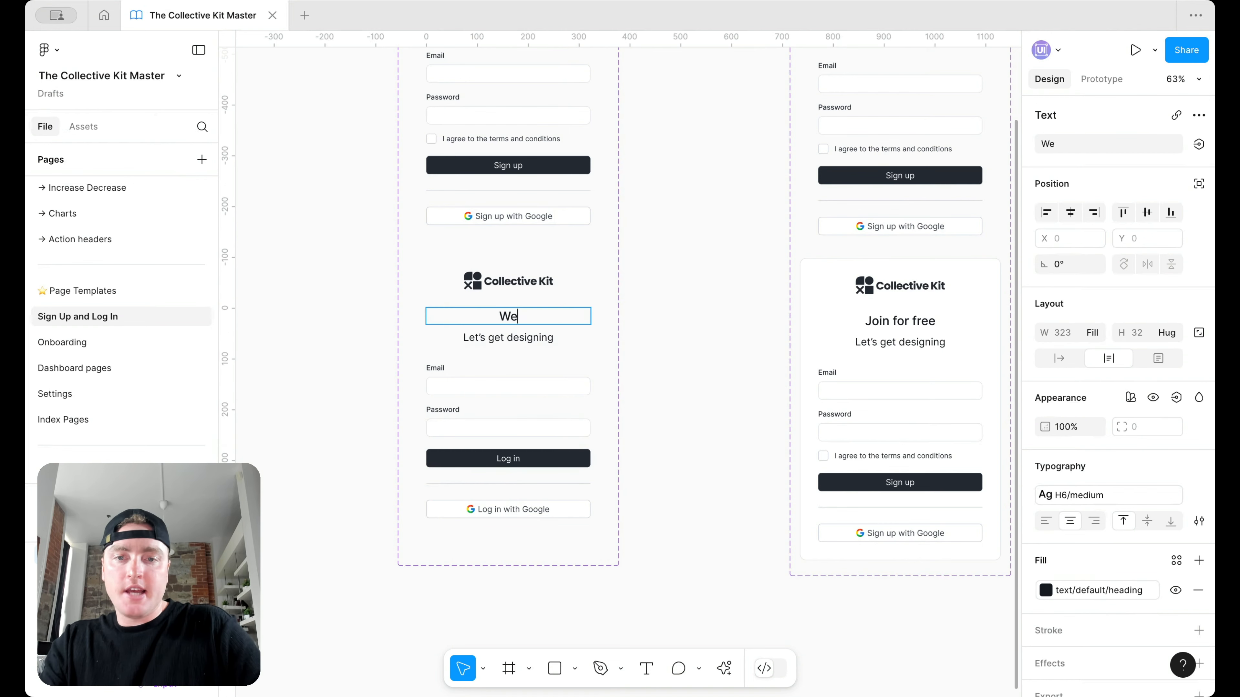
text(lcome back)
key(Escape)
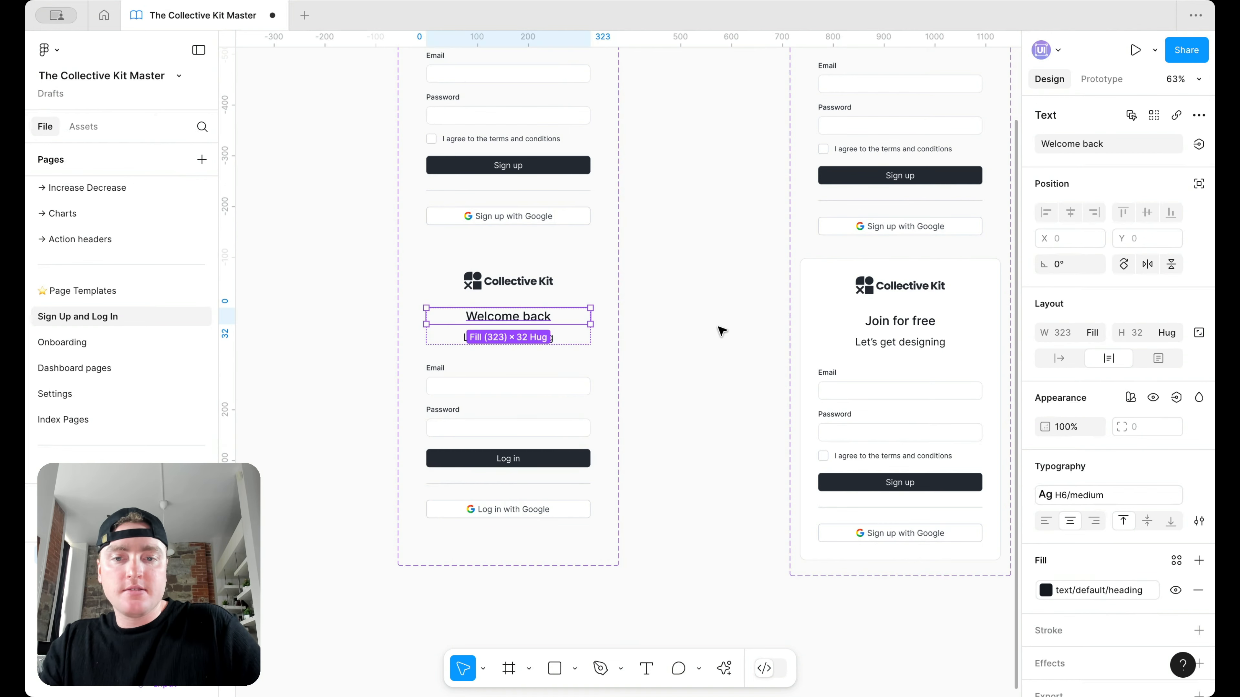
key(Escape)
Widen the Sign up component set to about 1467 to make room for more variants.
scroll(719, 348, down, 6)
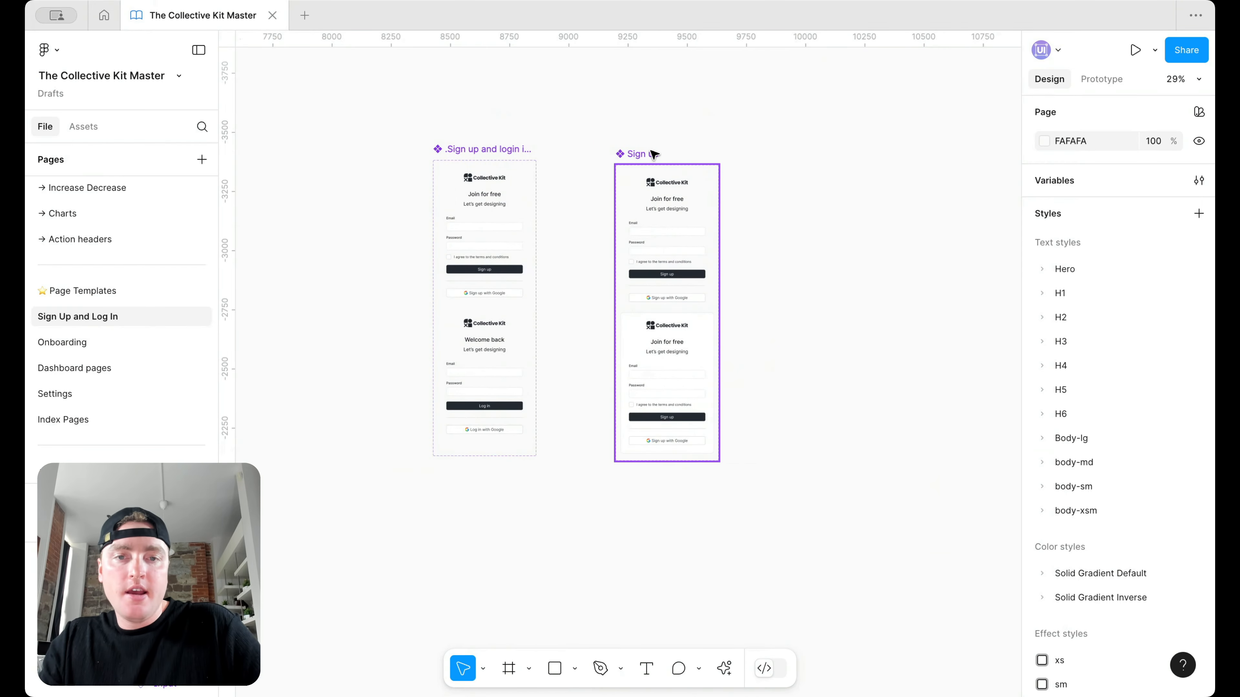
click(654, 153)
drag(818, 215, 960, 216)
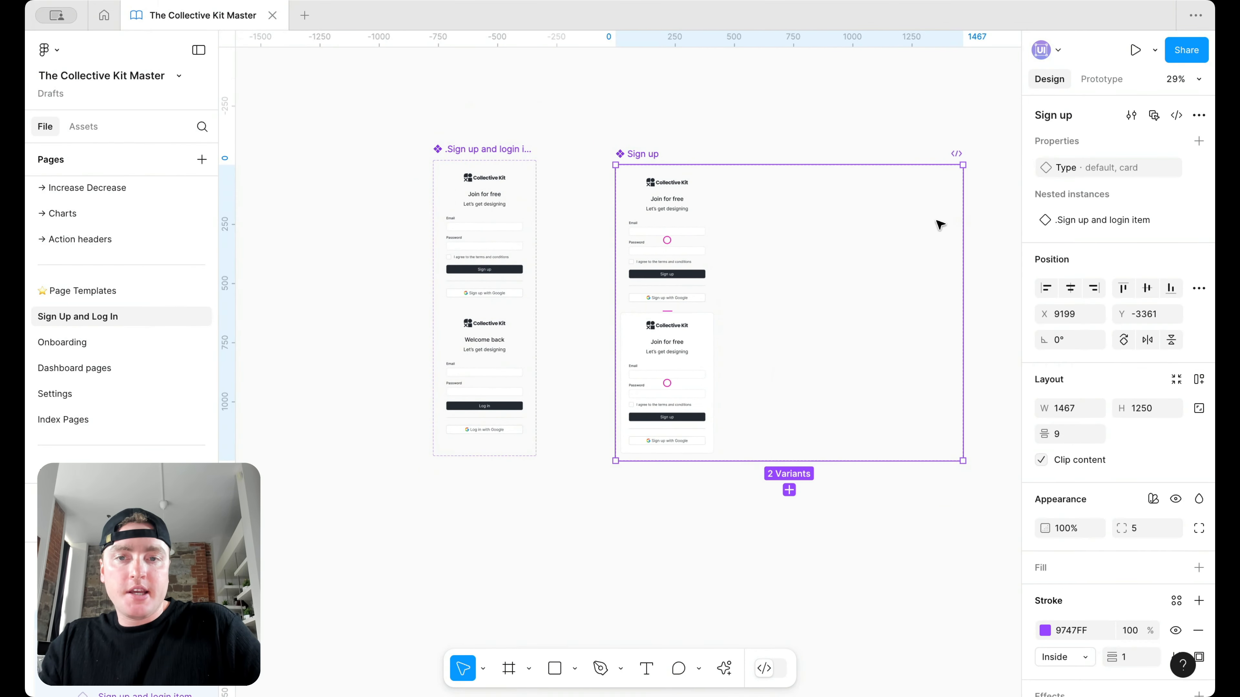
Rename the Sign up component set to Sign up and login and align its top with the item component set.
double_click(644, 154)
key(Right)
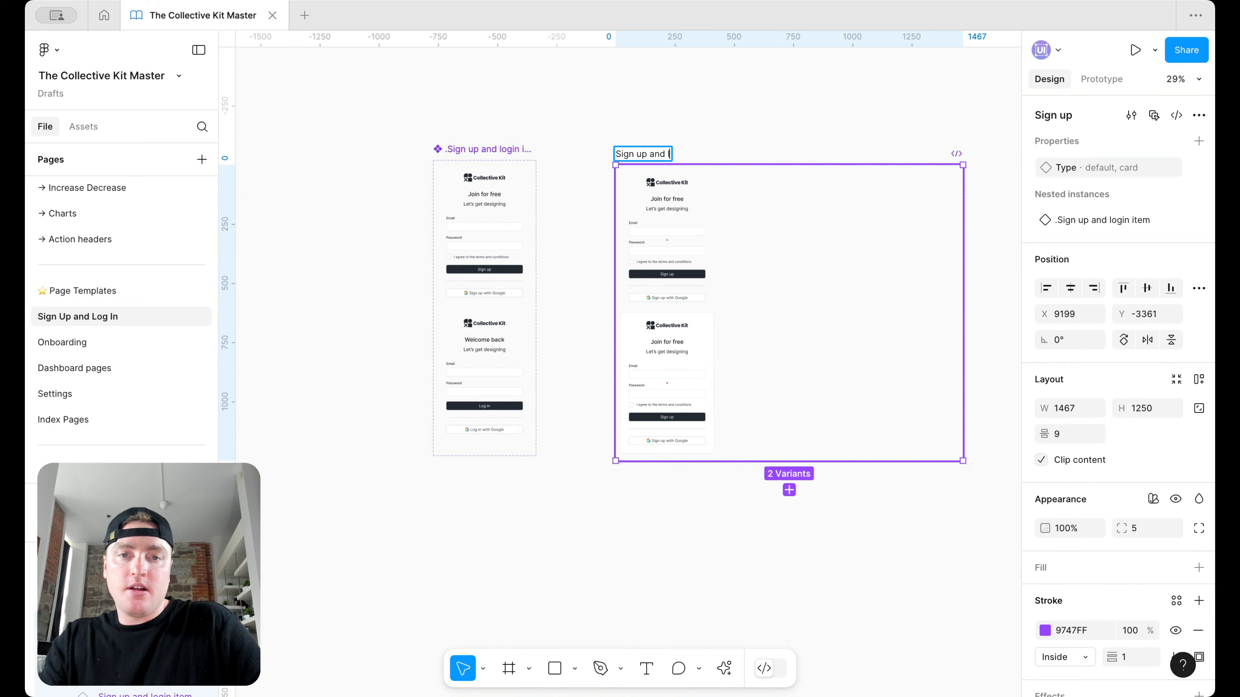
key(Return)
drag(651, 154, 639, 148)
click(707, 119)
Duplicate the default variant beside itself and switch the copy's nested item to the login type.
click(691, 357)
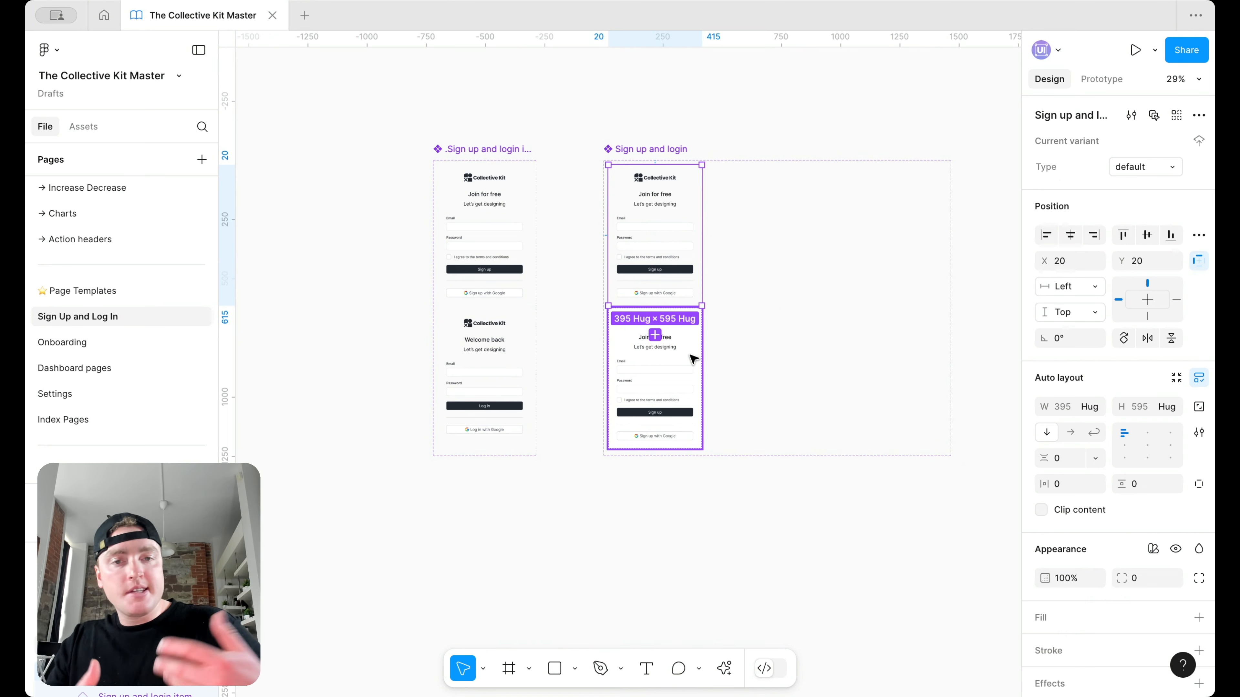
drag(657, 230, 784, 221)
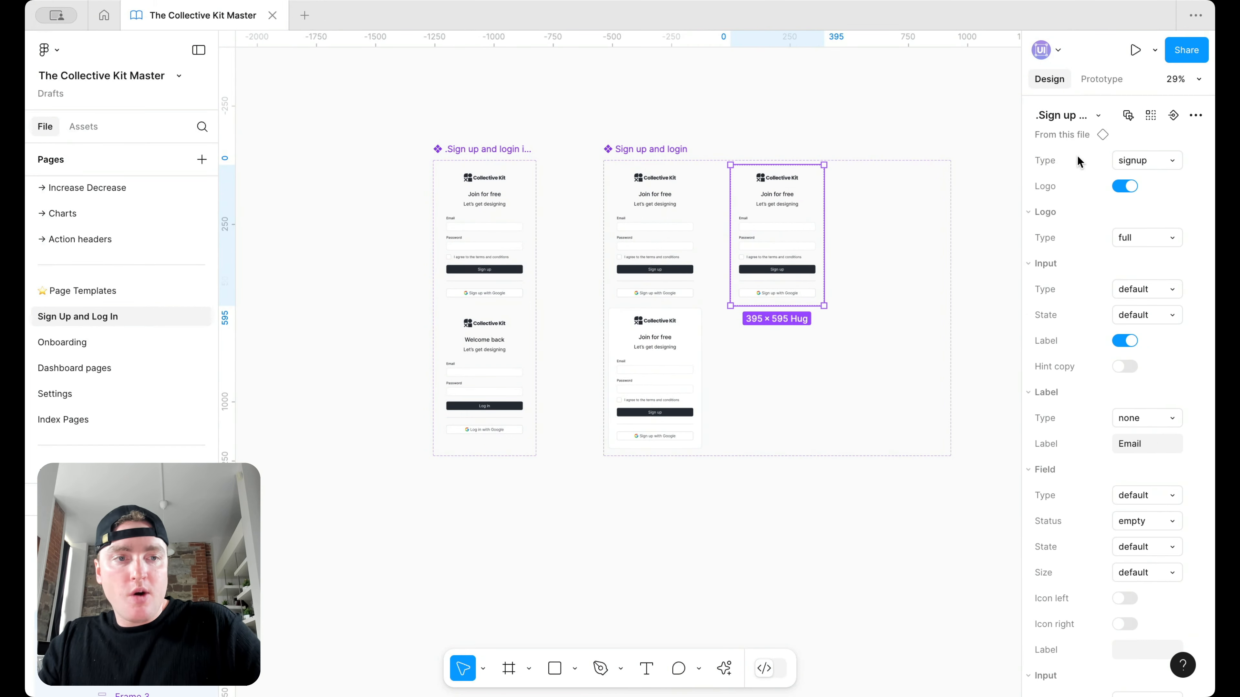
click(1127, 160)
click(1104, 181)
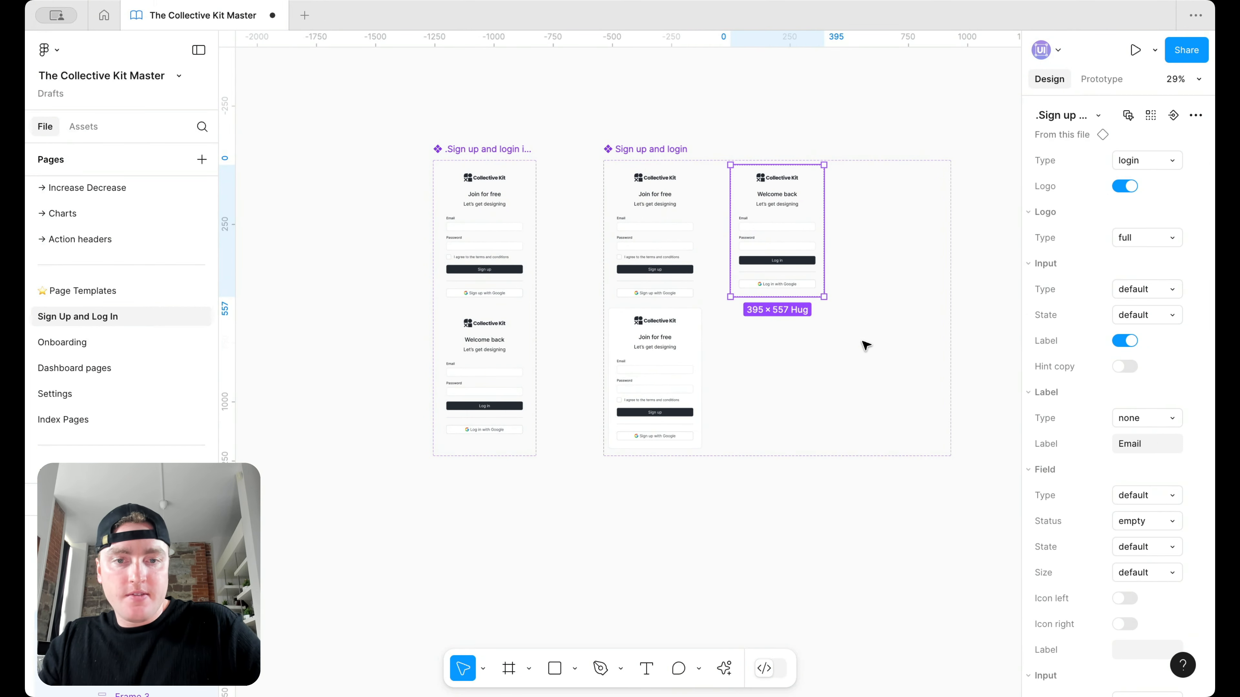
key(Escape)
Duplicate the card variant beside itself and switch the copy's nested item to the login type.
drag(656, 360, 779, 355)
click(1123, 165)
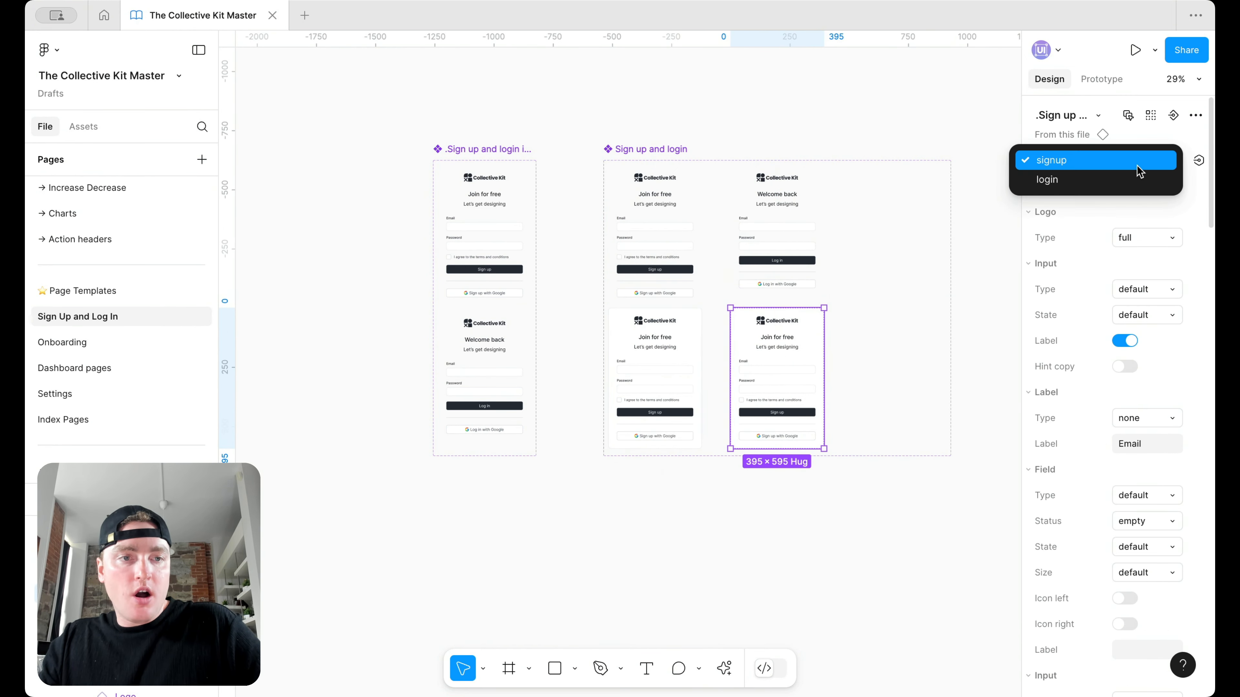
key(Return)
click(827, 121)
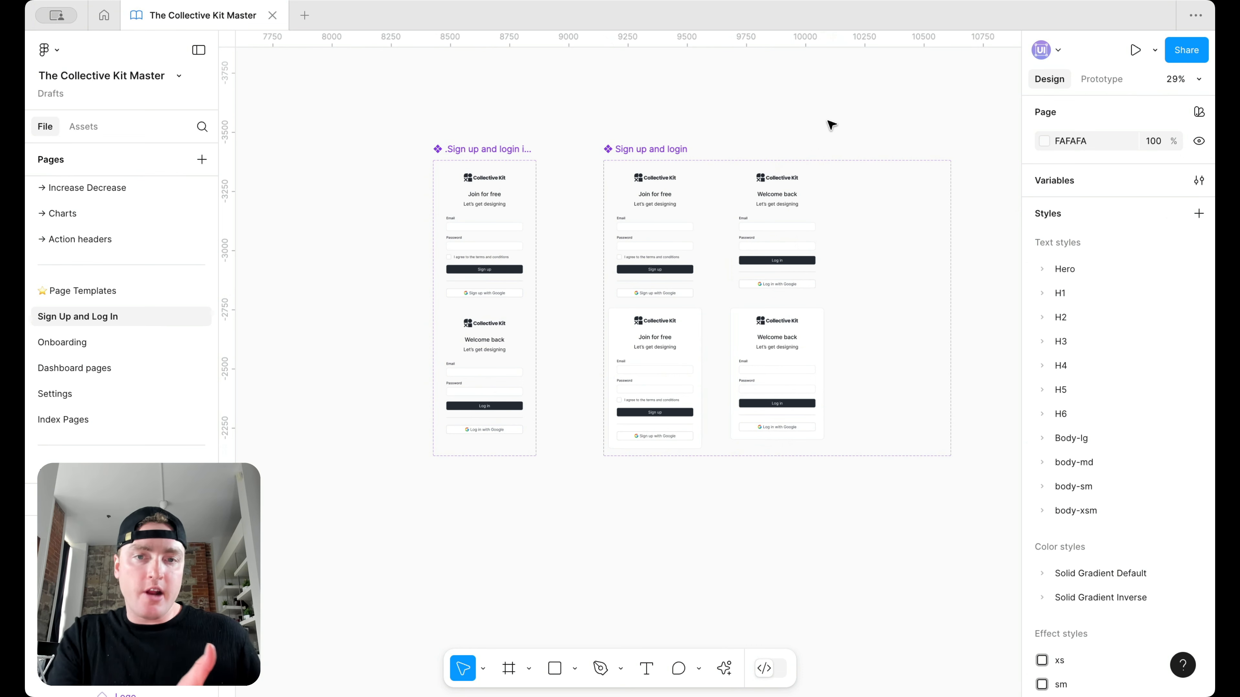
Create a variant property named Form with the value Default on the Sign up and login component set.
click(633, 149)
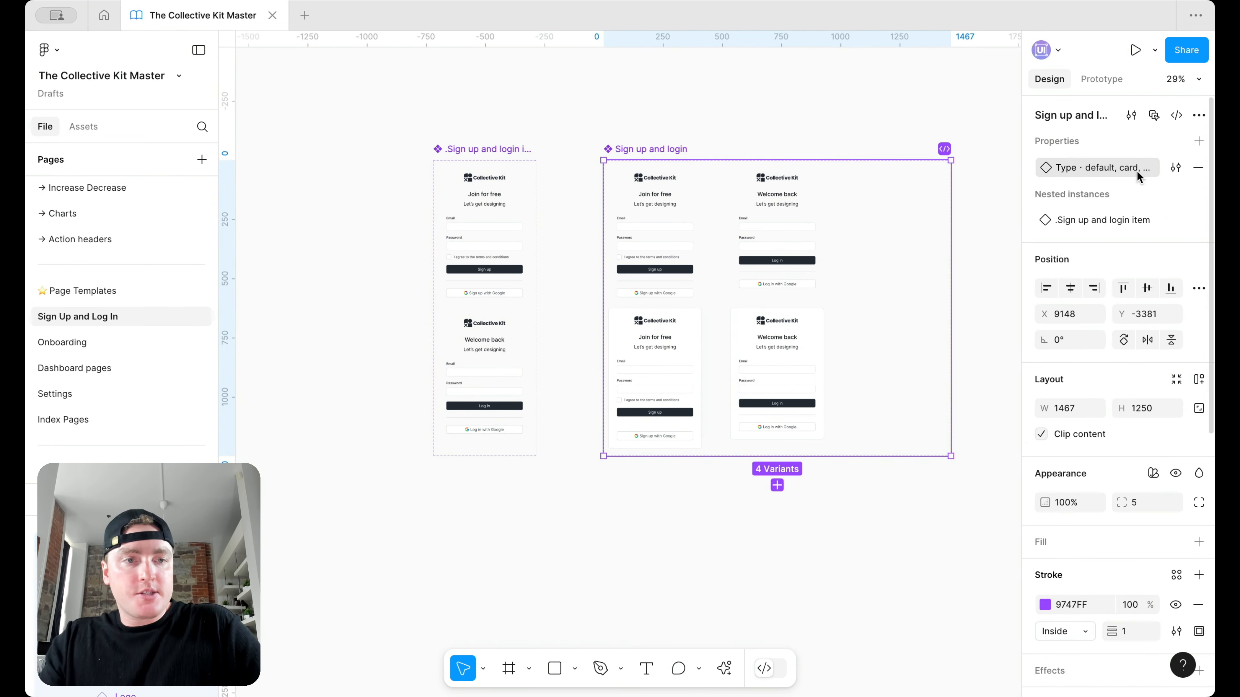
click(1198, 141)
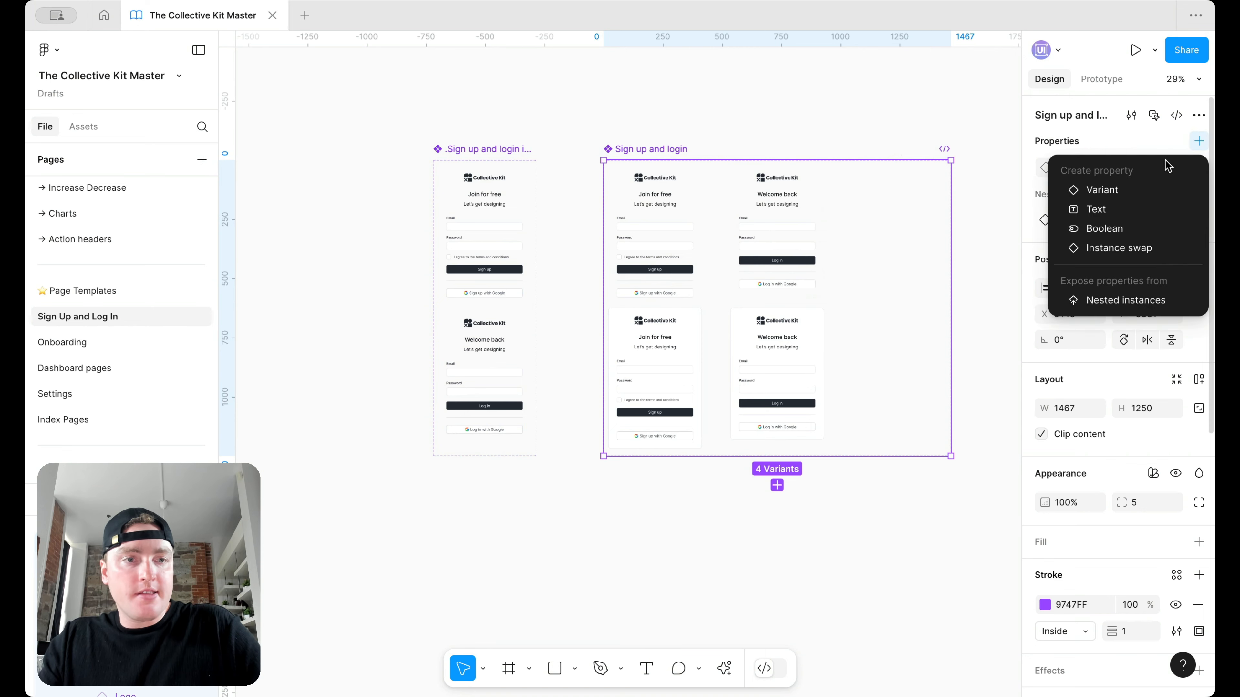
click(1124, 195)
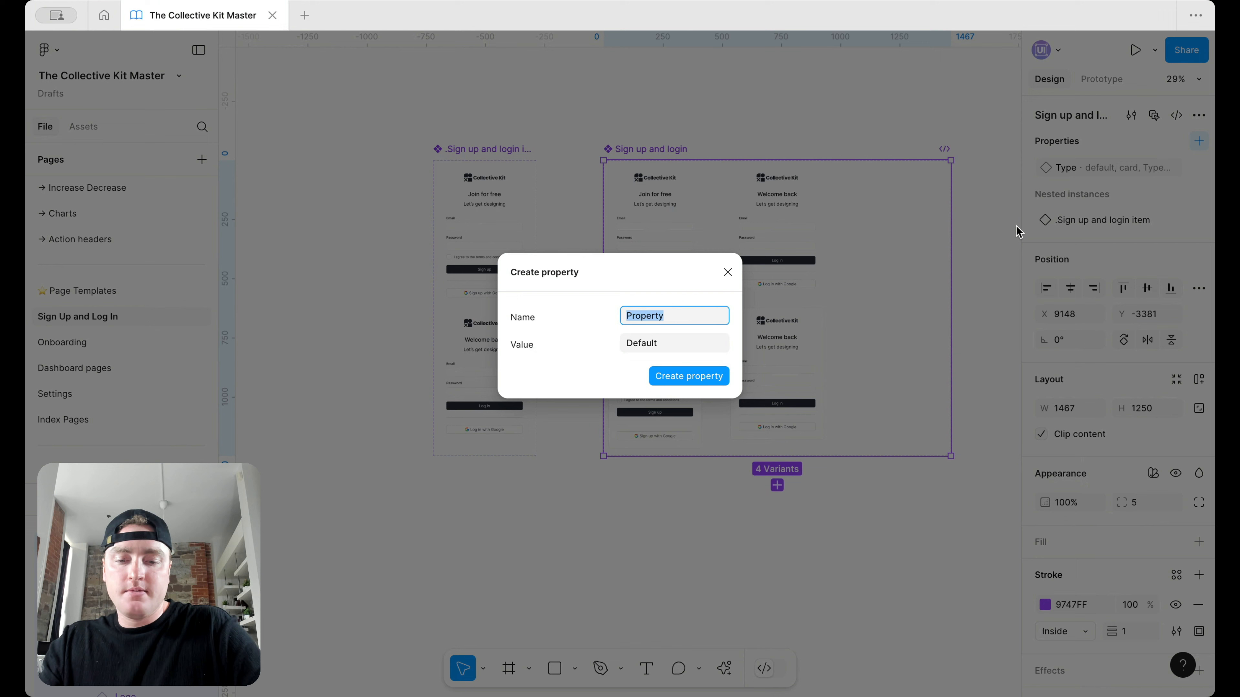
text(Form)
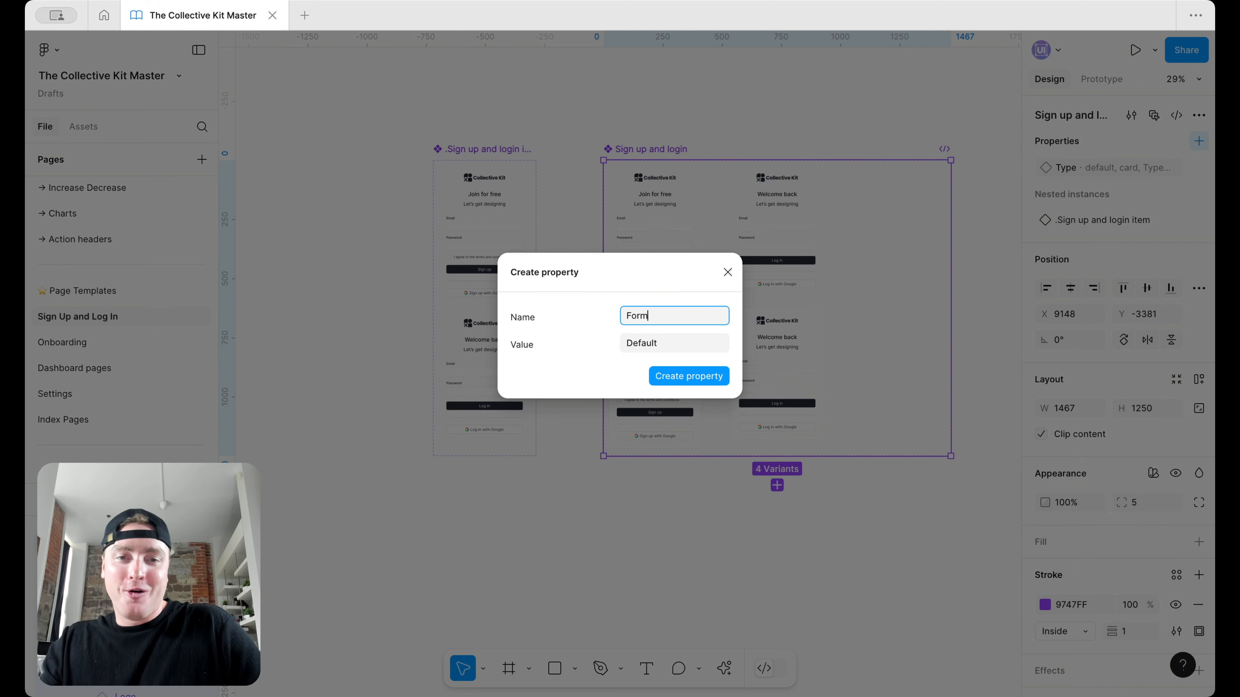
key(Return)
Set the Form value of the default and card sign up variants to sign up.
click(654, 371)
shift+click(693, 244)
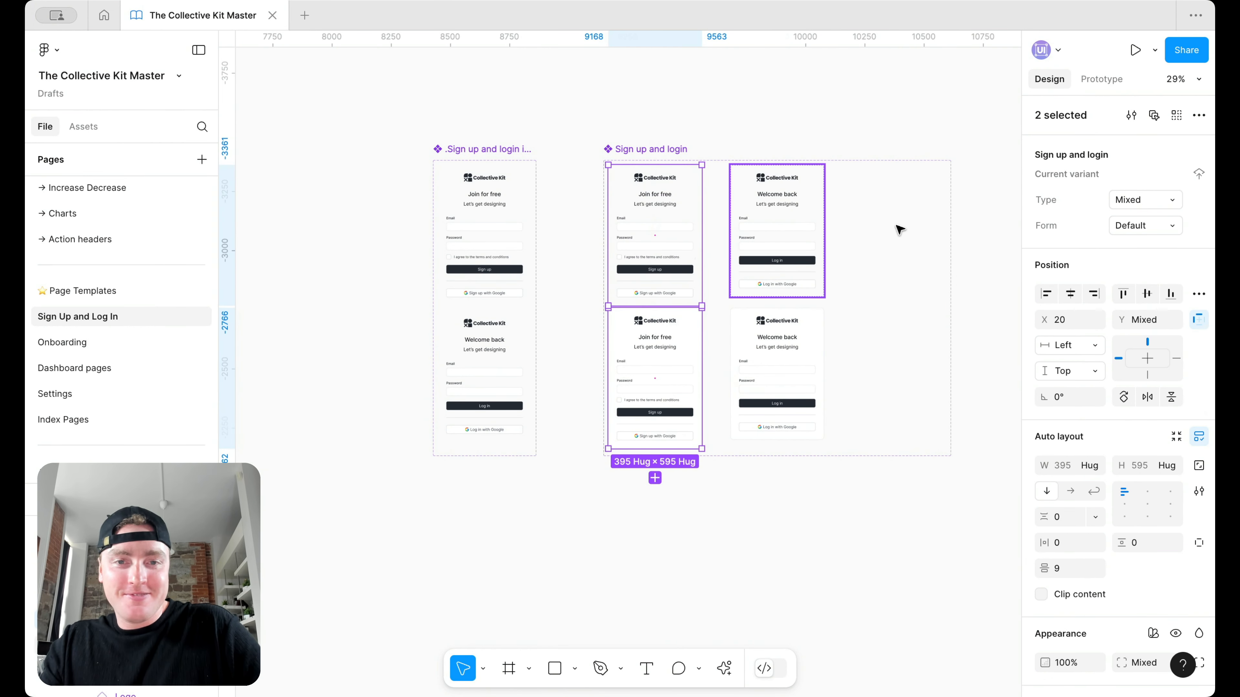
click(1135, 225)
text(sign up)
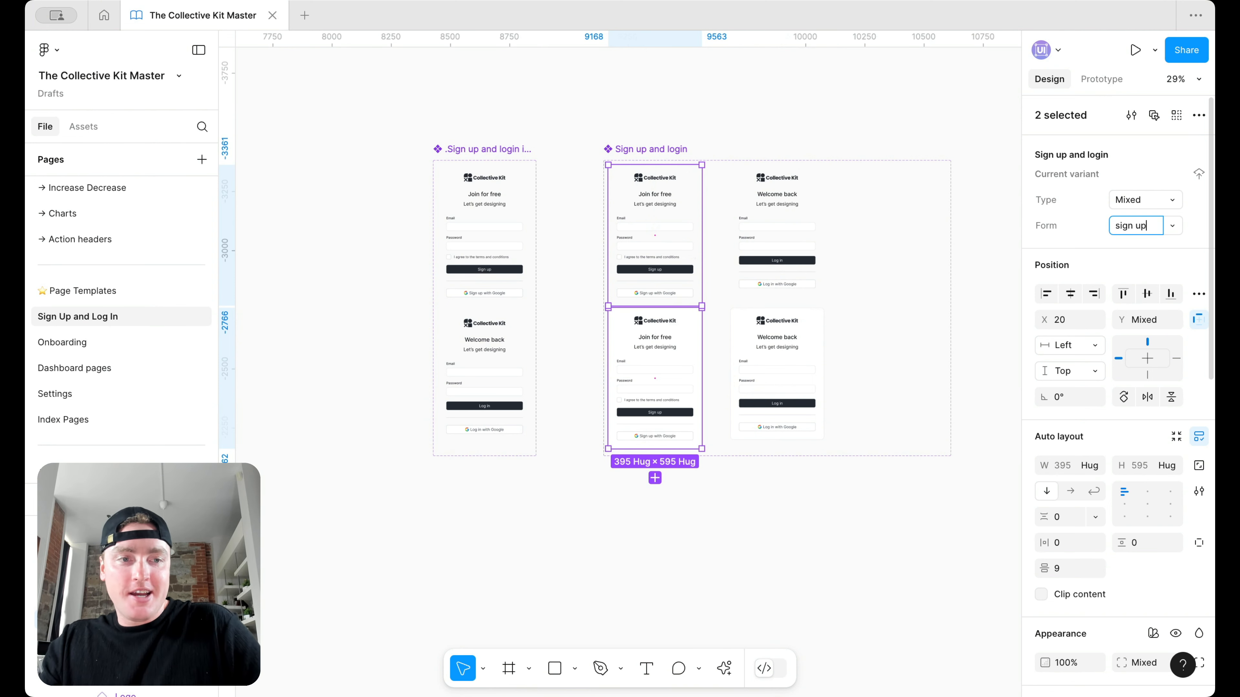
key(Return)
Set the Form value of both login variants, default and card, to login.
click(785, 367)
shift+click(802, 255)
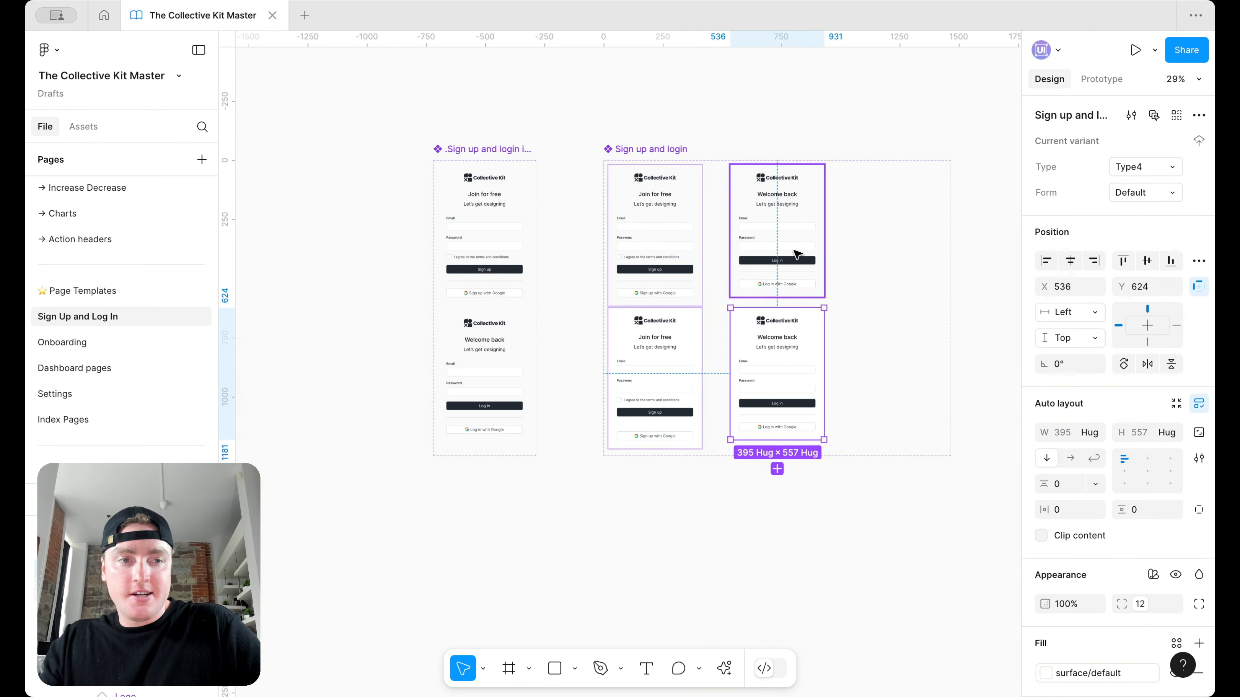
click(1149, 229)
text(log)
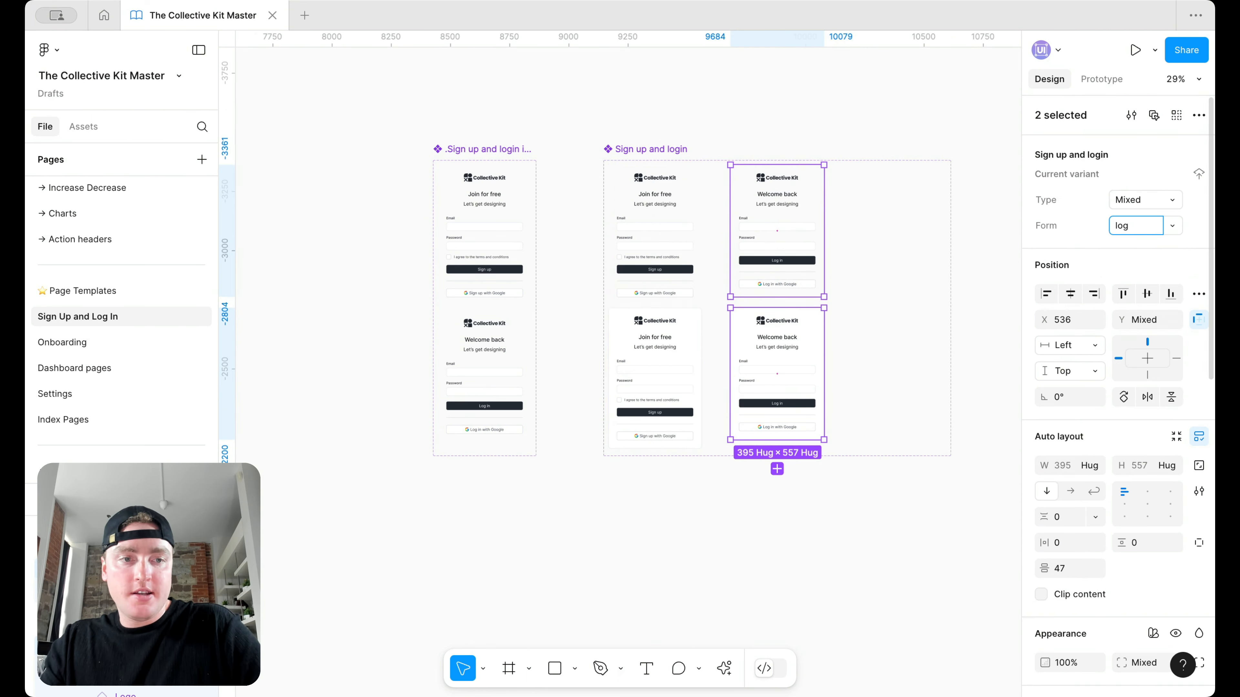
text(in)
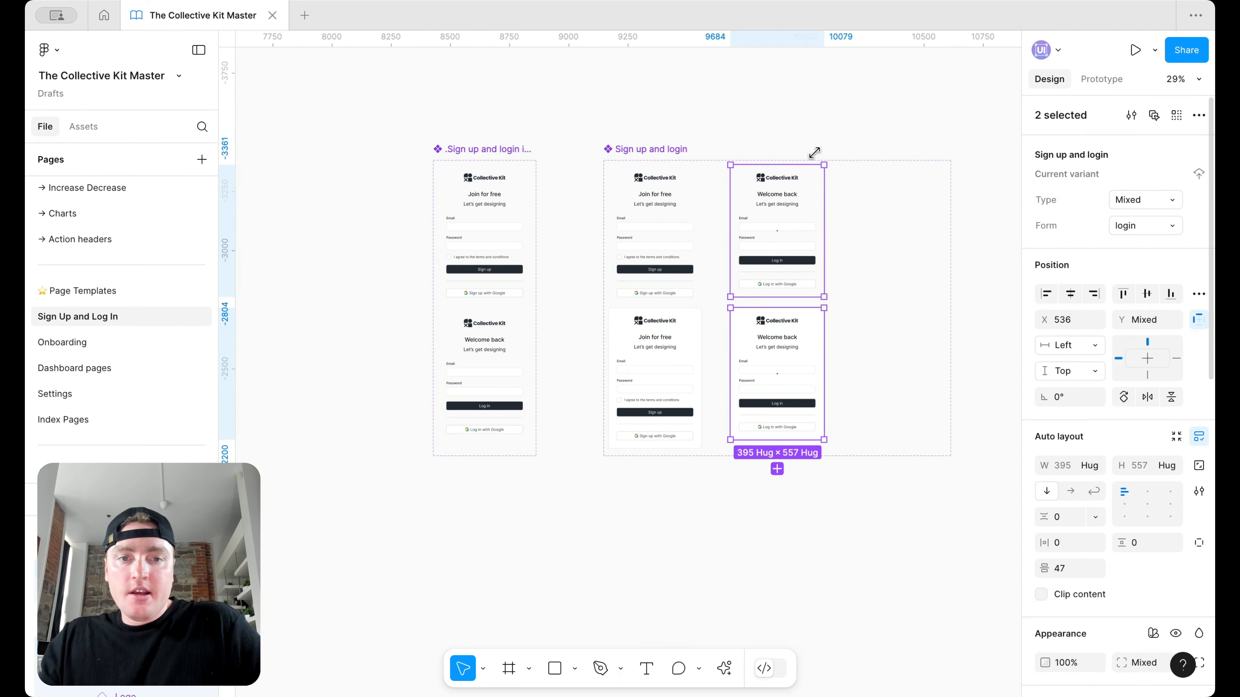
Narrow the Sign up and login component set to about 1202 wide and place an instance of its default sign up variant beside it.
click(795, 149)
click(668, 152)
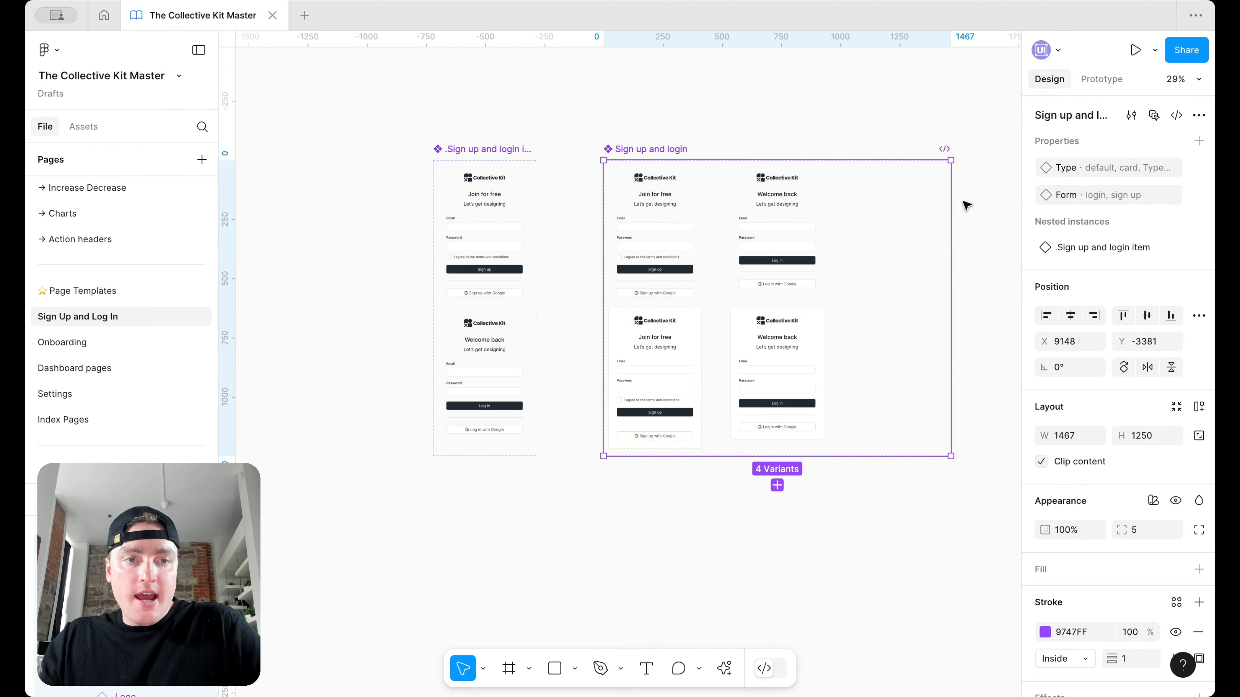
drag(932, 203, 885, 200)
click(678, 199)
drag(678, 199, 987, 204)
scroll(956, 202, right, 6)
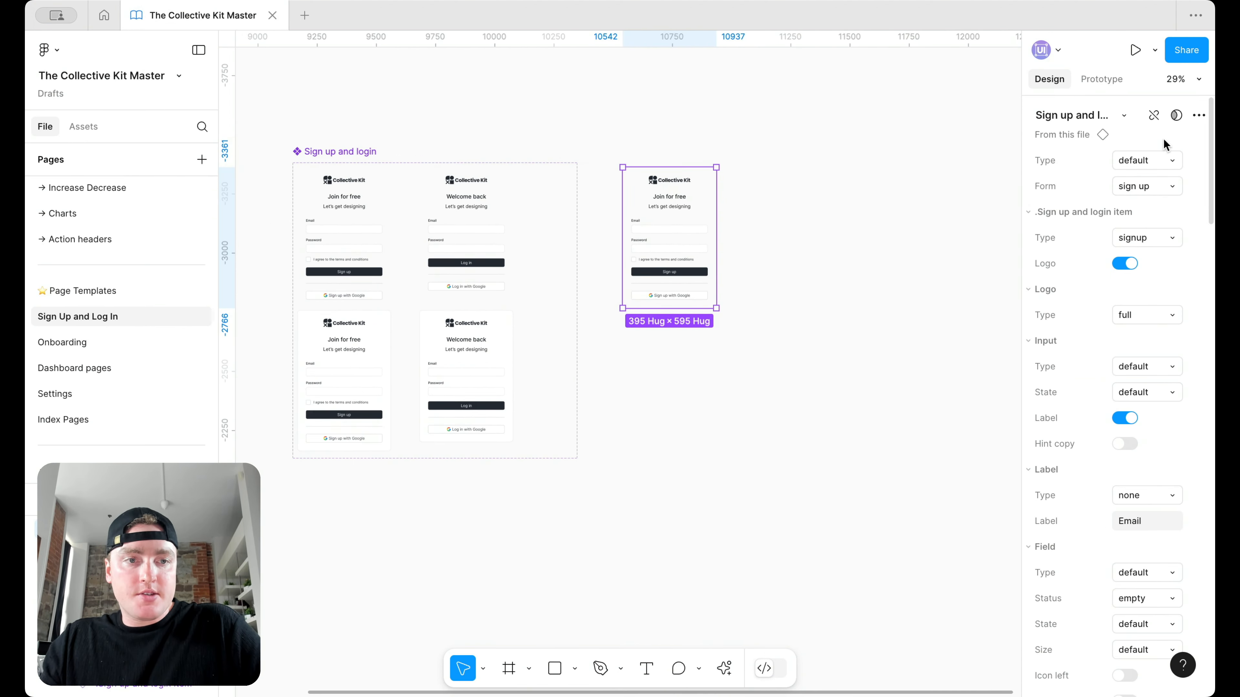
Check the Type options on the instance and the values of the component set's Type variant property.
click(1151, 161)
click(870, 218)
scroll(869, 218, left, 3)
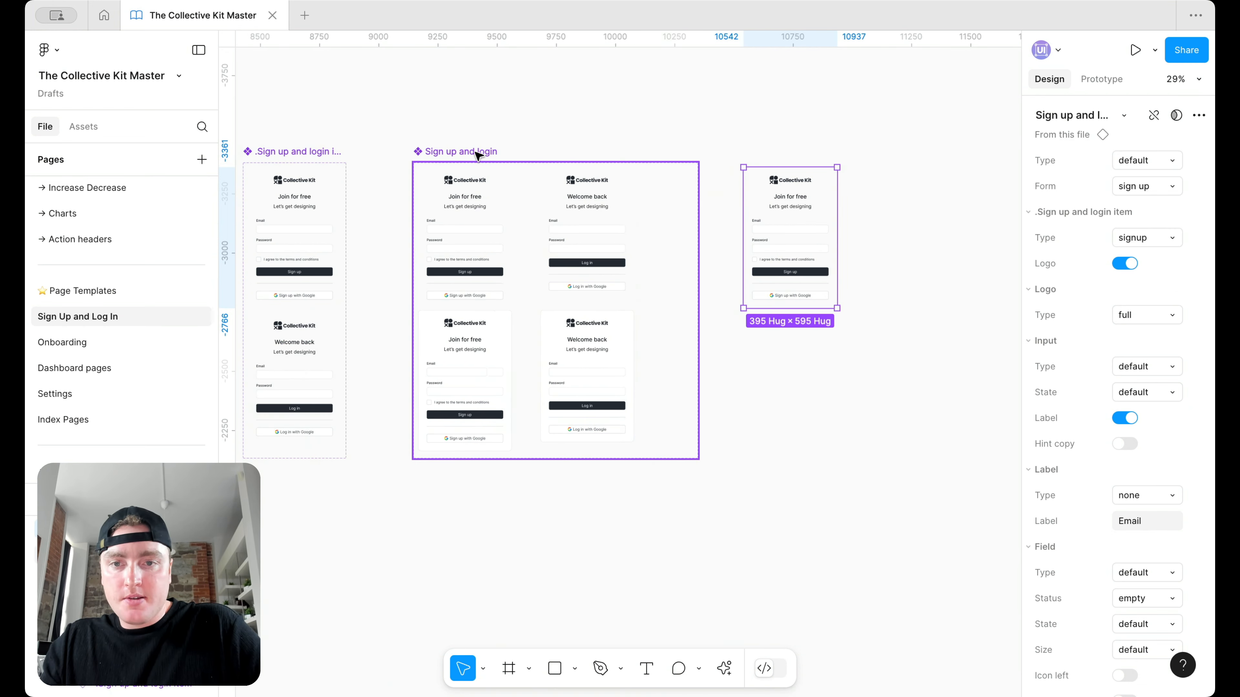
click(468, 152)
click(1175, 170)
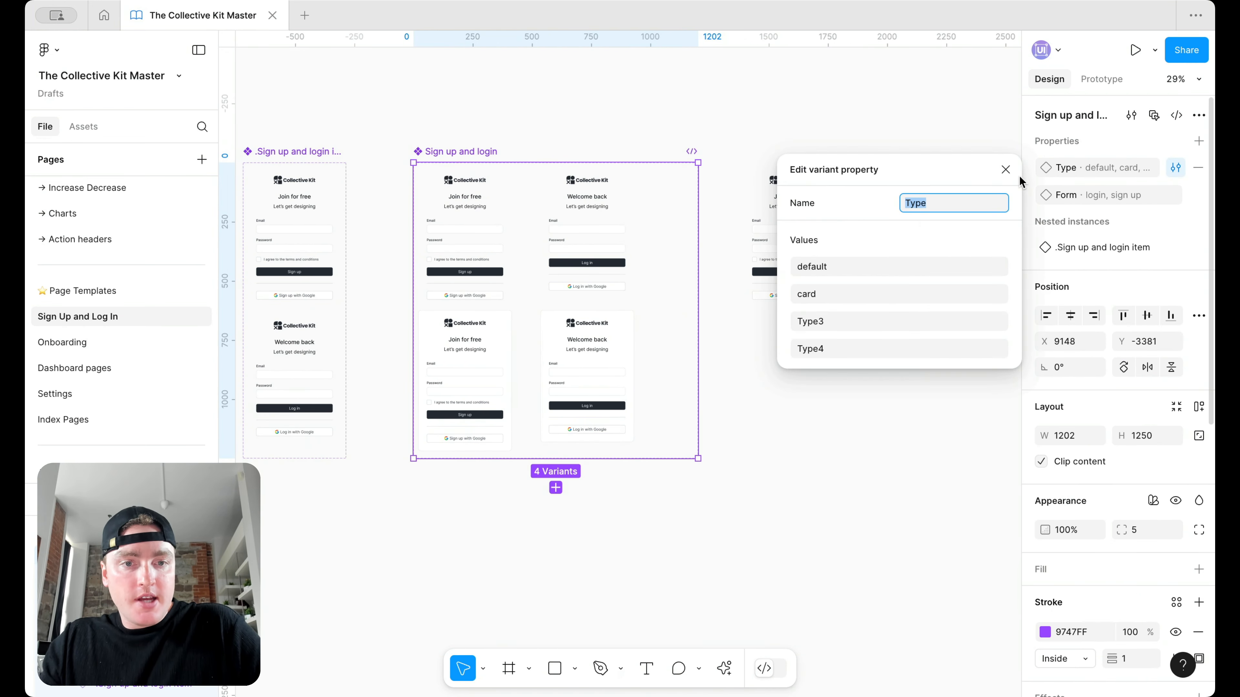
click(1005, 173)
Set the Type of the plain login variant to default and of the login card variant to card.
click(634, 257)
click(1135, 166)
text(default)
click(627, 419)
click(1156, 171)
text(card)
key(Return)
Test the Type and Form properties on the placed instance, leaving it as the default login form.
click(789, 234)
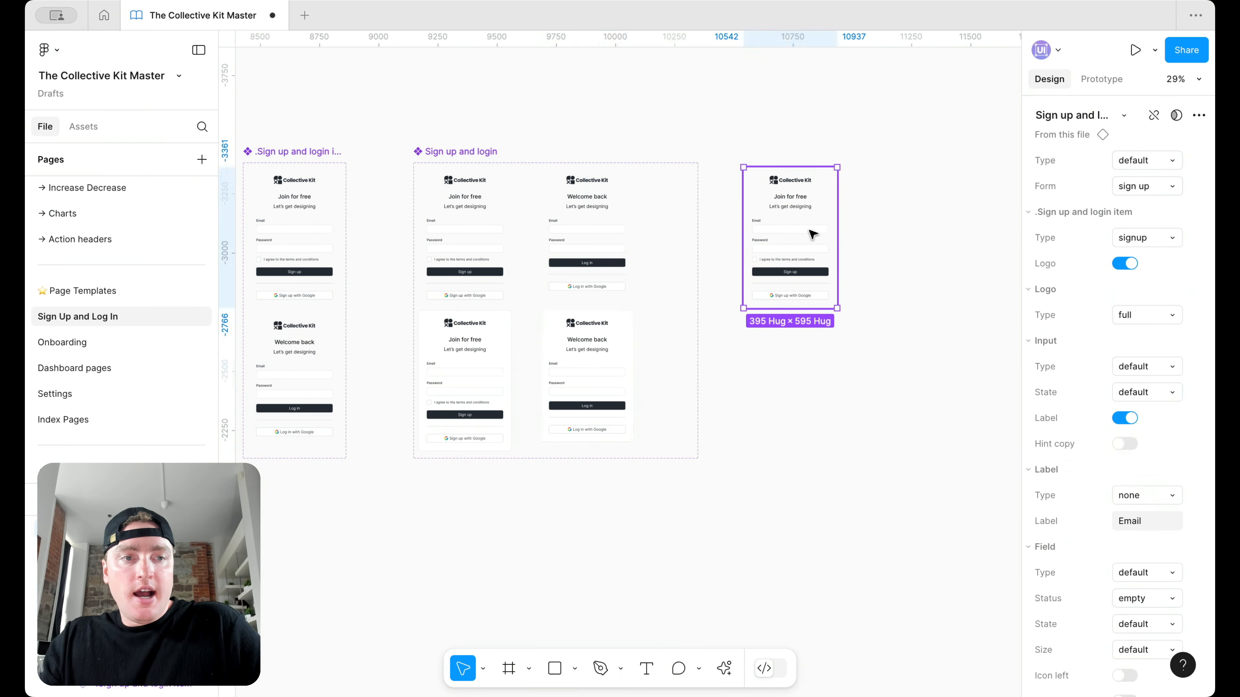
click(1145, 160)
click(1131, 182)
click(1140, 186)
click(1138, 167)
click(1138, 166)
click(996, 194)
click(977, 204)
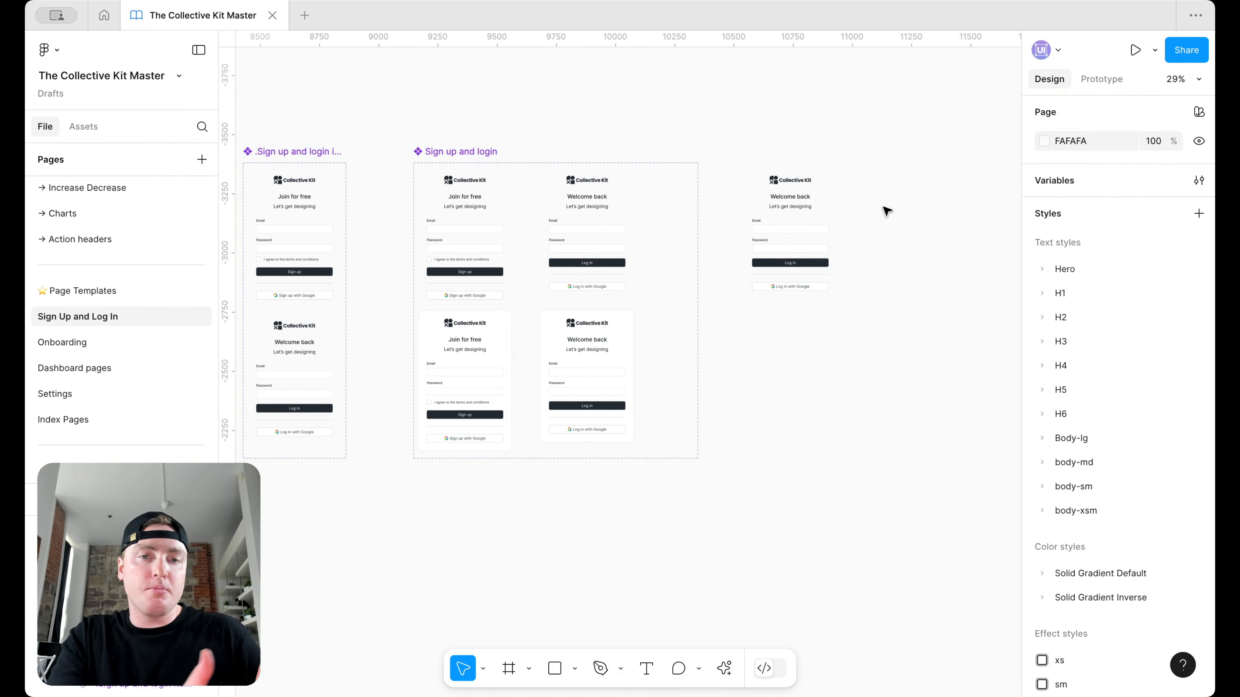
Draw a large frame on the empty canvas beyond the component sets.
scroll(886, 210, down, 2)
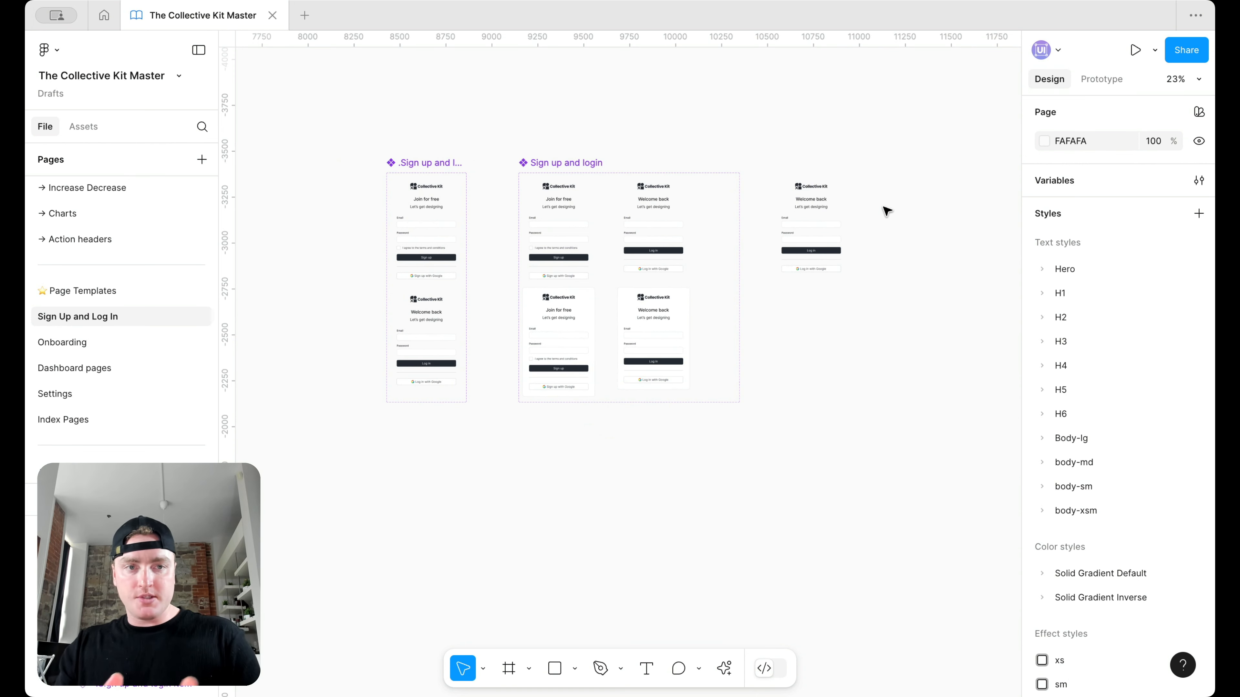
scroll(885, 207, right, 10)
click(509, 668)
drag(433, 247, 921, 576)
click(951, 457)
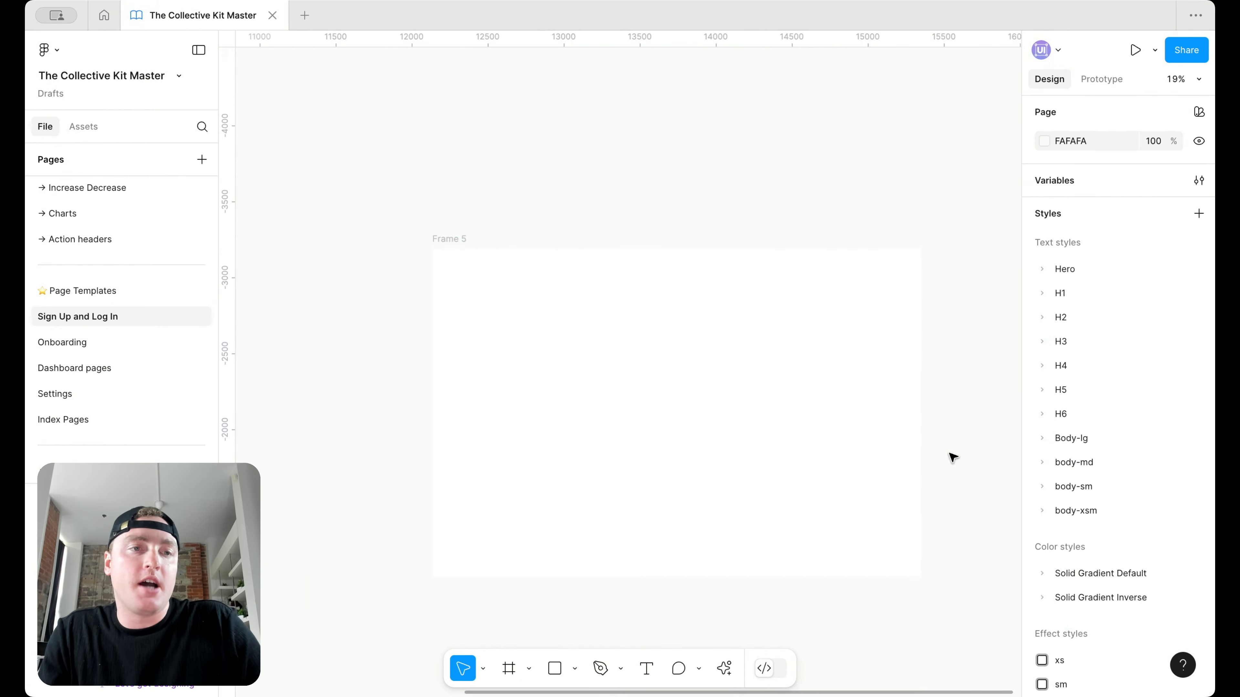
Move the login form instance into the large empty frame.
scroll(951, 457, down, 3)
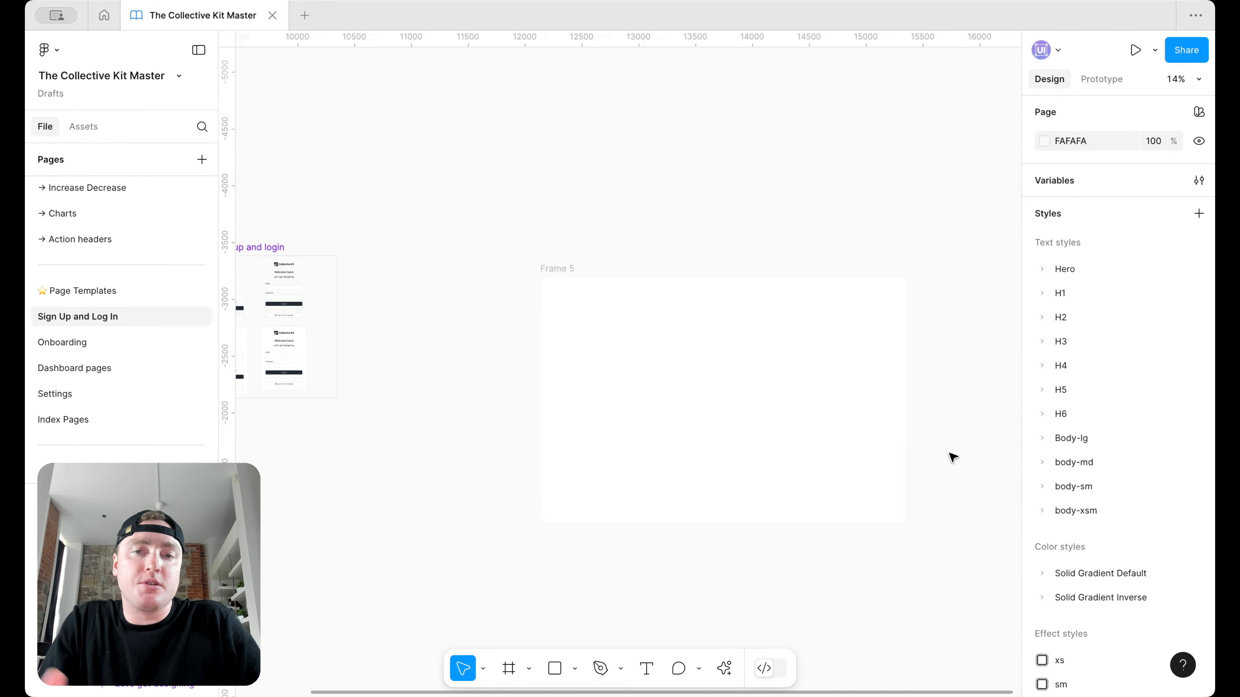
click(291, 298)
drag(406, 288, 614, 375)
scroll(613, 376, up, 3)
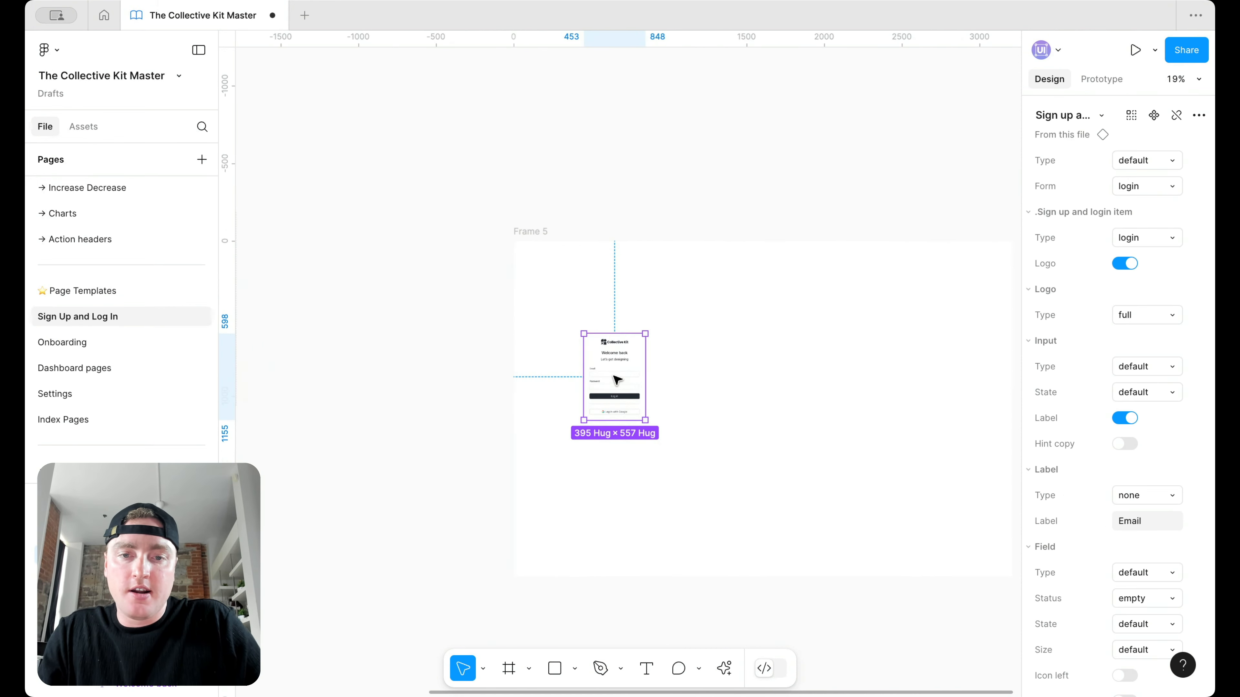
scroll(556, 361, right, 3)
Move the login form instance out above the large frame and delete that frame.
click(583, 369)
click(415, 372)
drag(415, 372, 415, 150)
click(363, 238)
key(Delete)
Create a 1440 × 1024 Desktop preset frame and place the login form instance inside it.
click(503, 663)
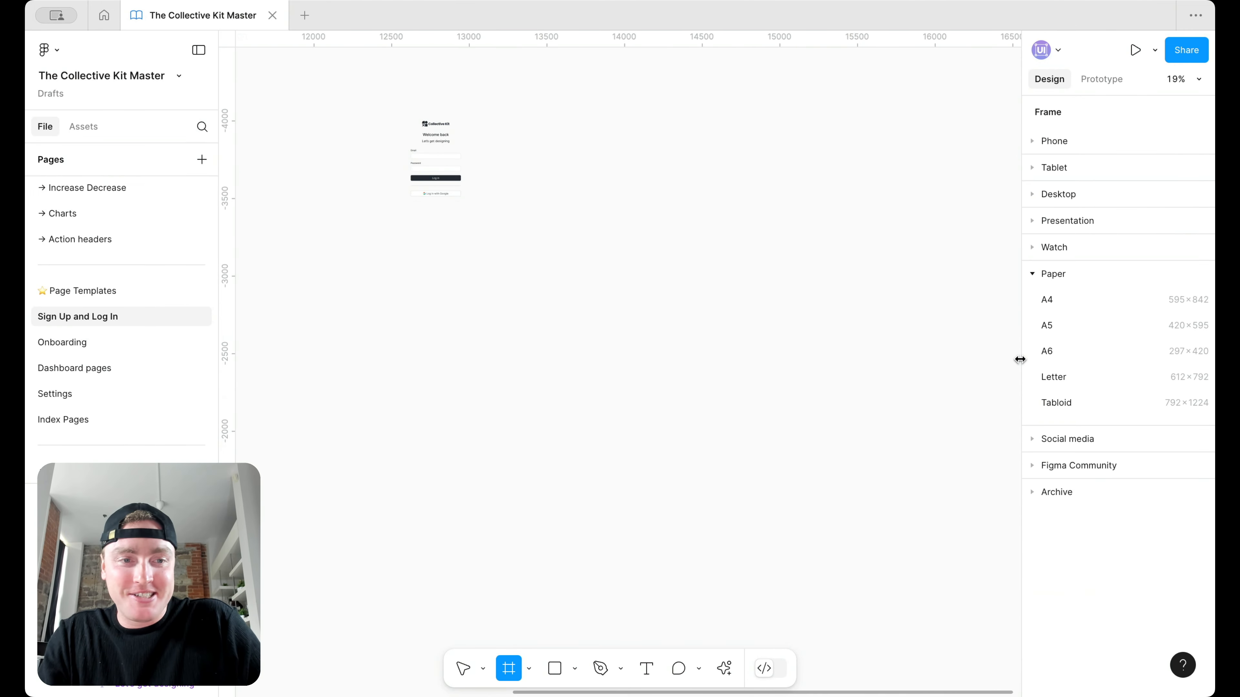
click(1030, 194)
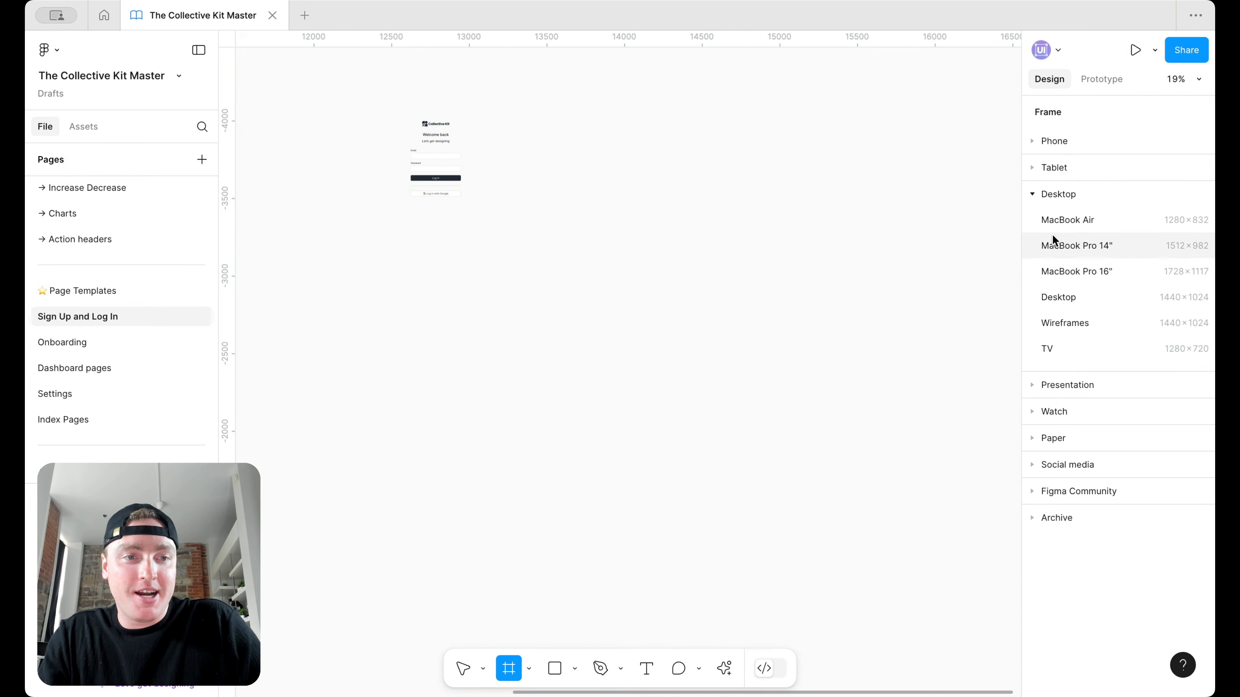
click(1056, 301)
drag(439, 149, 551, 346)
scroll(551, 347, up, 5)
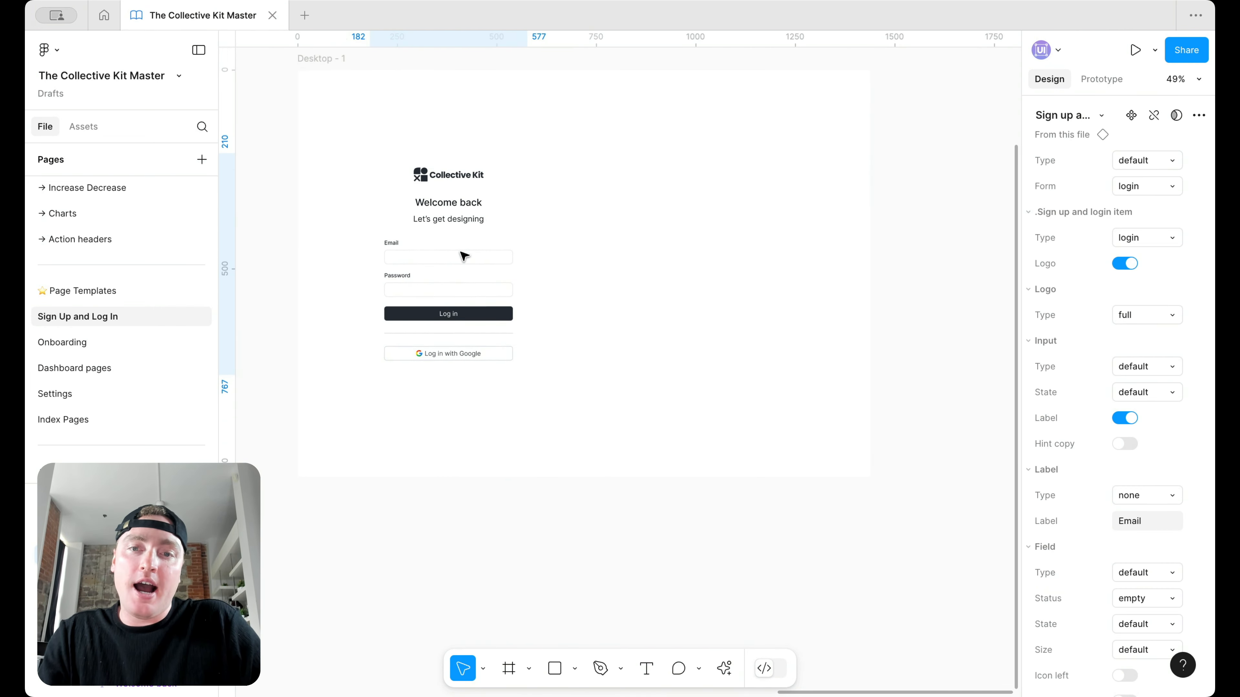
Draw a grey rectangle about 769 × 1024 covering the desktop frame's full height beside the login form.
click(555, 668)
drag(617, 488, 886, 142)
drag(833, 108, 834, 83)
drag(617, 146, 580, 146)
Shift the login form outward, wrap it with the grey rectangle in auto layout, and reorder the rectangle before the form.
click(508, 230)
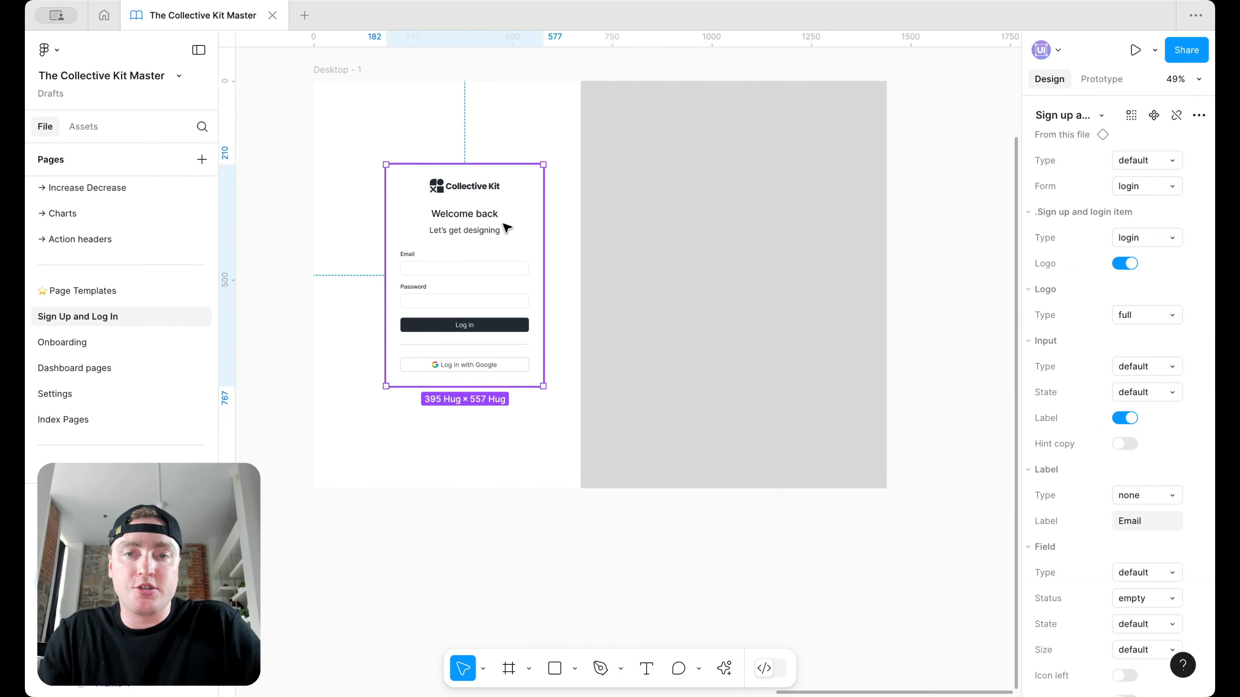
drag(508, 230, 494, 231)
scroll(716, 194, down, 3)
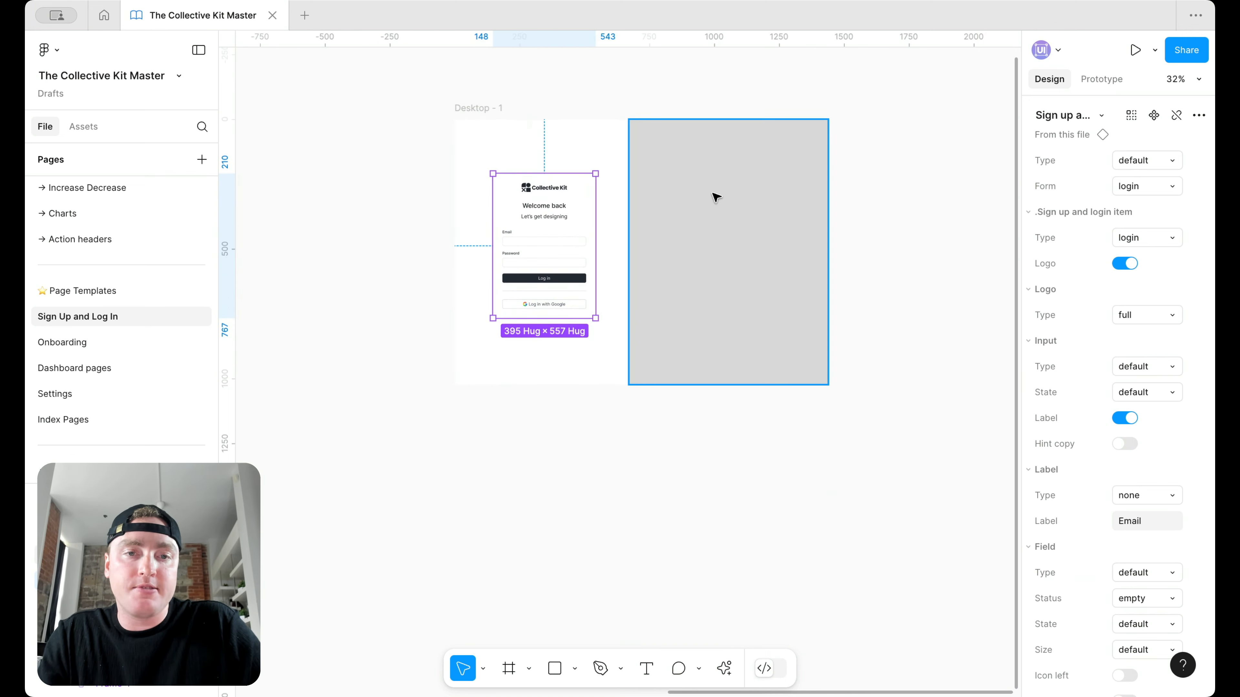
shift+click(757, 209)
key(shift+a)
click(717, 208)
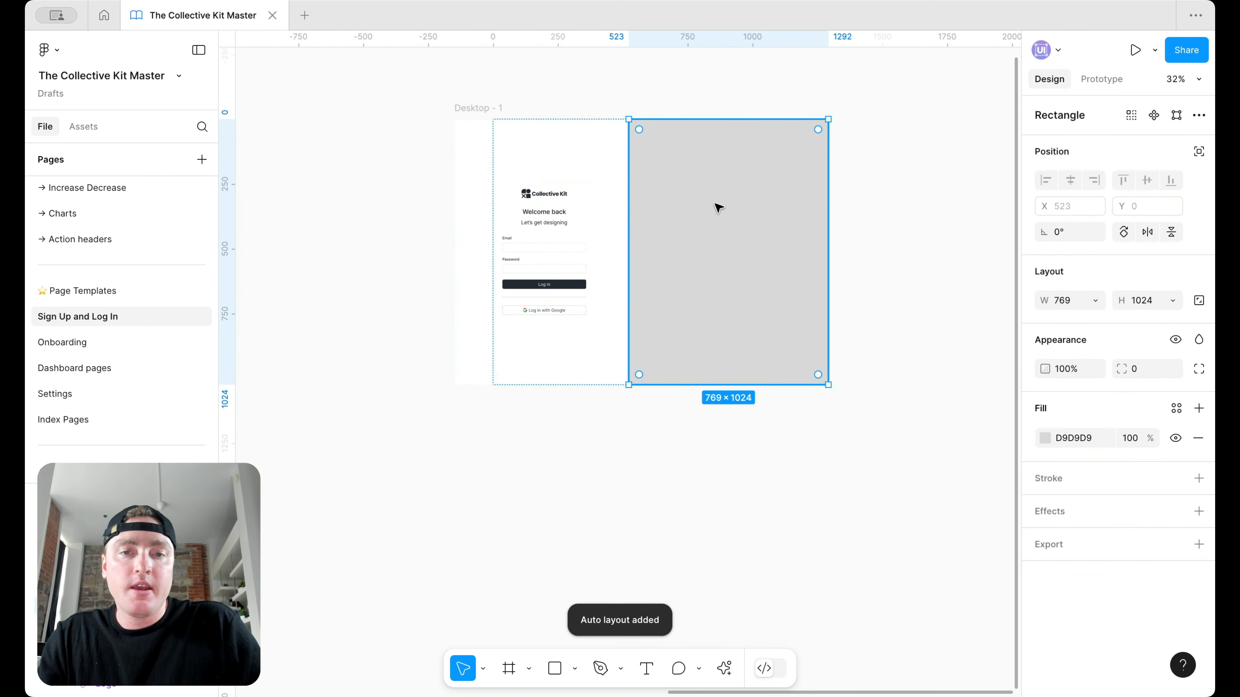
key(Left)
Widen the auto layout frame to 1440 so it spans the whole desktop frame.
click(863, 172)
click(498, 164)
drag(493, 165, 456, 169)
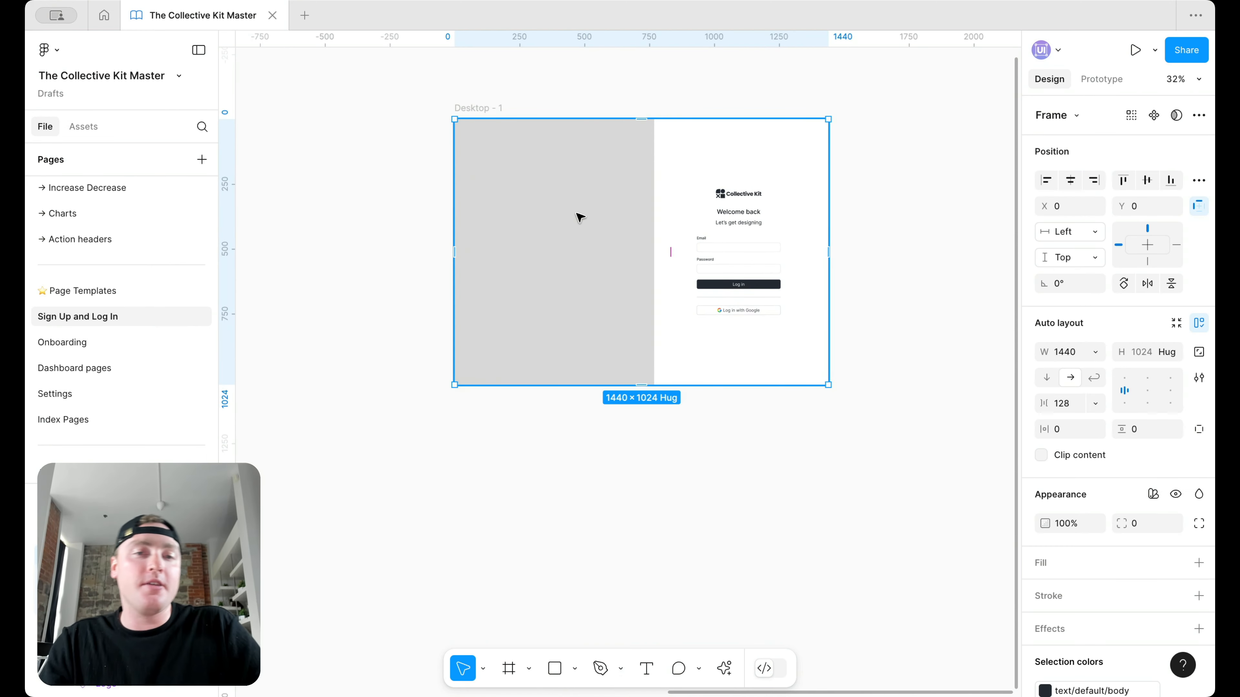
click(572, 177)
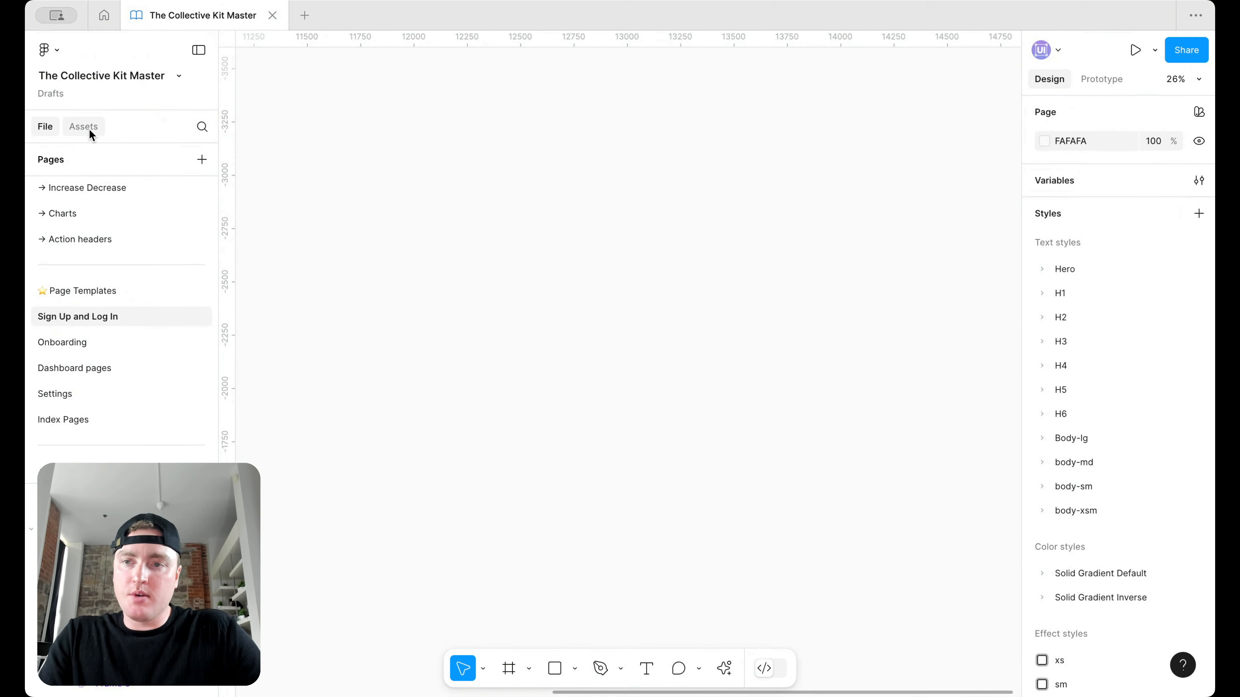
Search the file's assets for image and place an Images component instance on the empty canvas.
click(83, 126)
click(117, 164)
text(im)
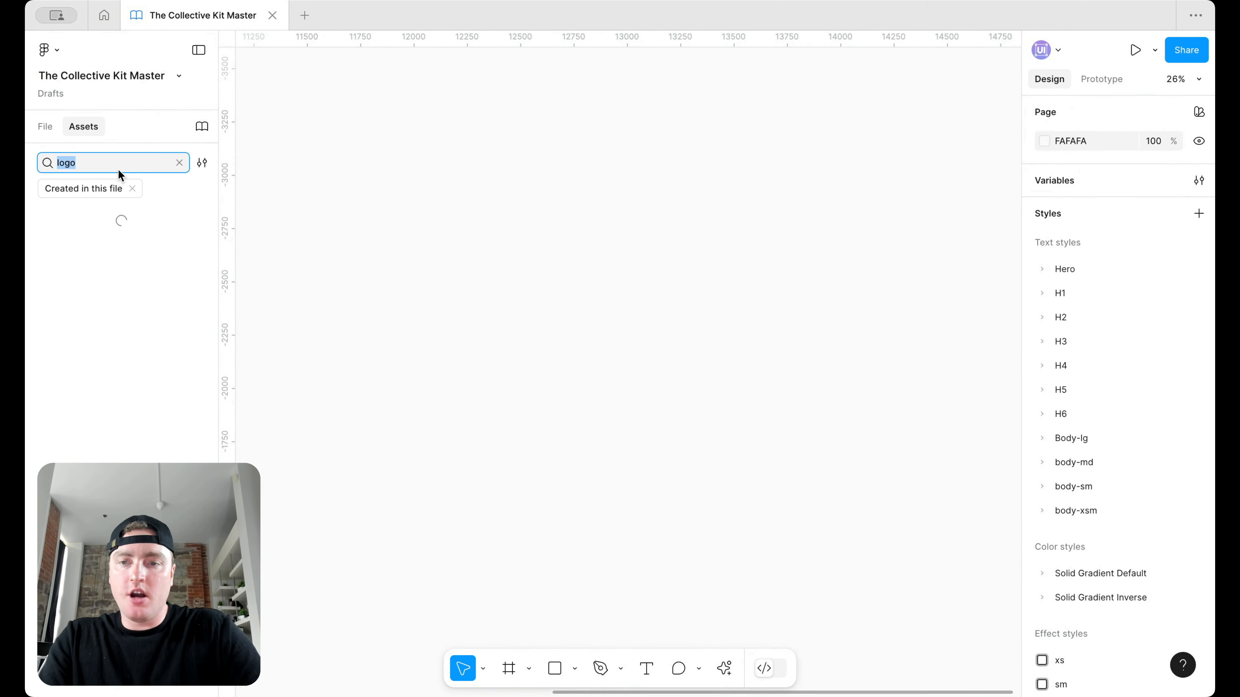
text(age)
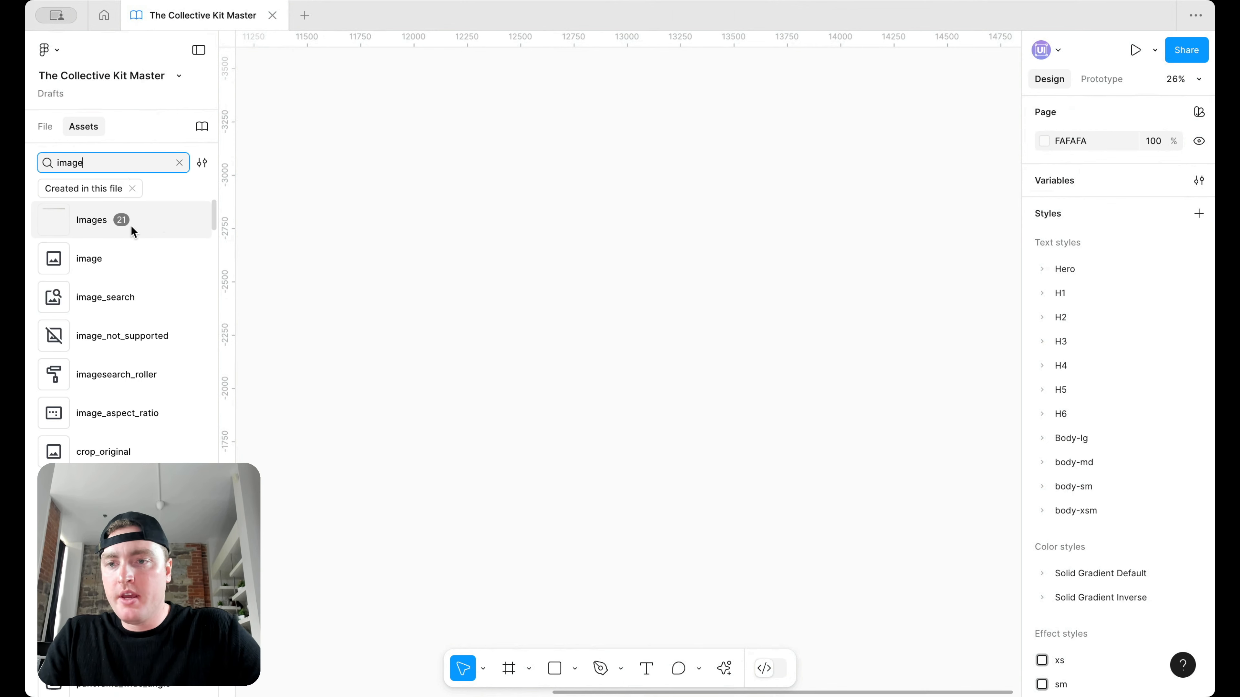
drag(146, 226, 635, 317)
scroll(640, 322, up, 3)
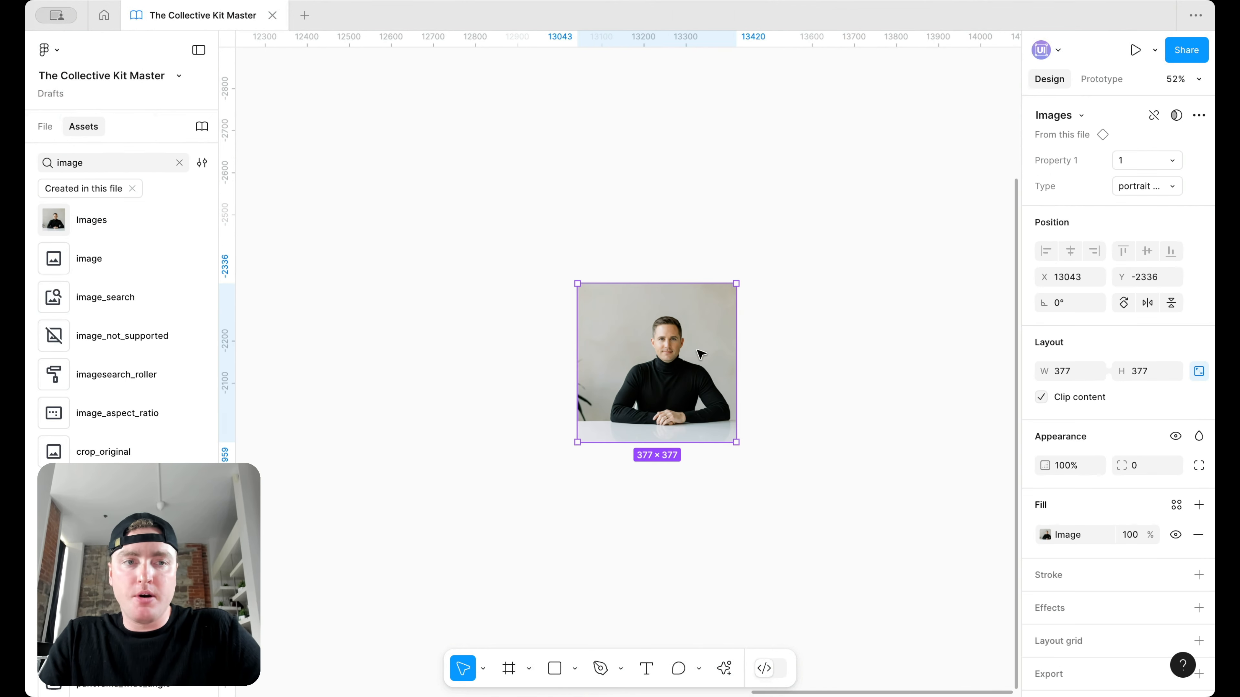
Try the working type with Property 1 set to 3 on the Images instance.
click(45, 127)
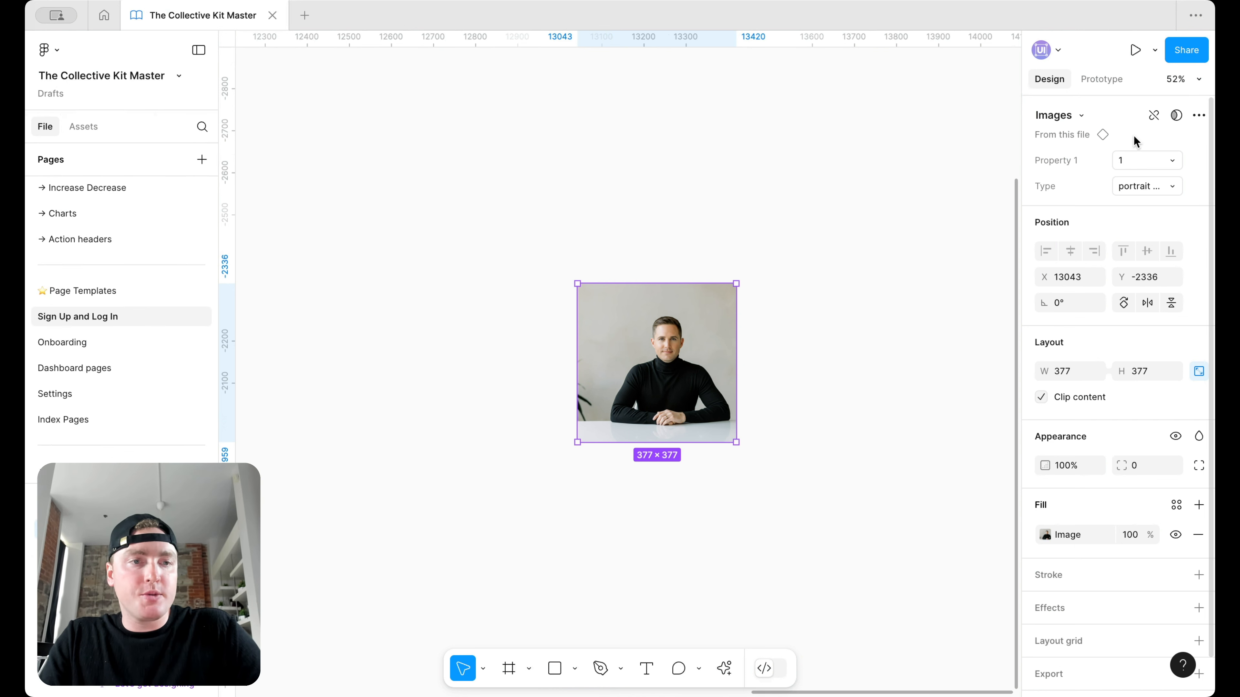
click(1135, 161)
click(1123, 198)
click(1135, 187)
click(1134, 169)
Set the Images instance's Type to portraits and Property 1 to 6.
click(1149, 186)
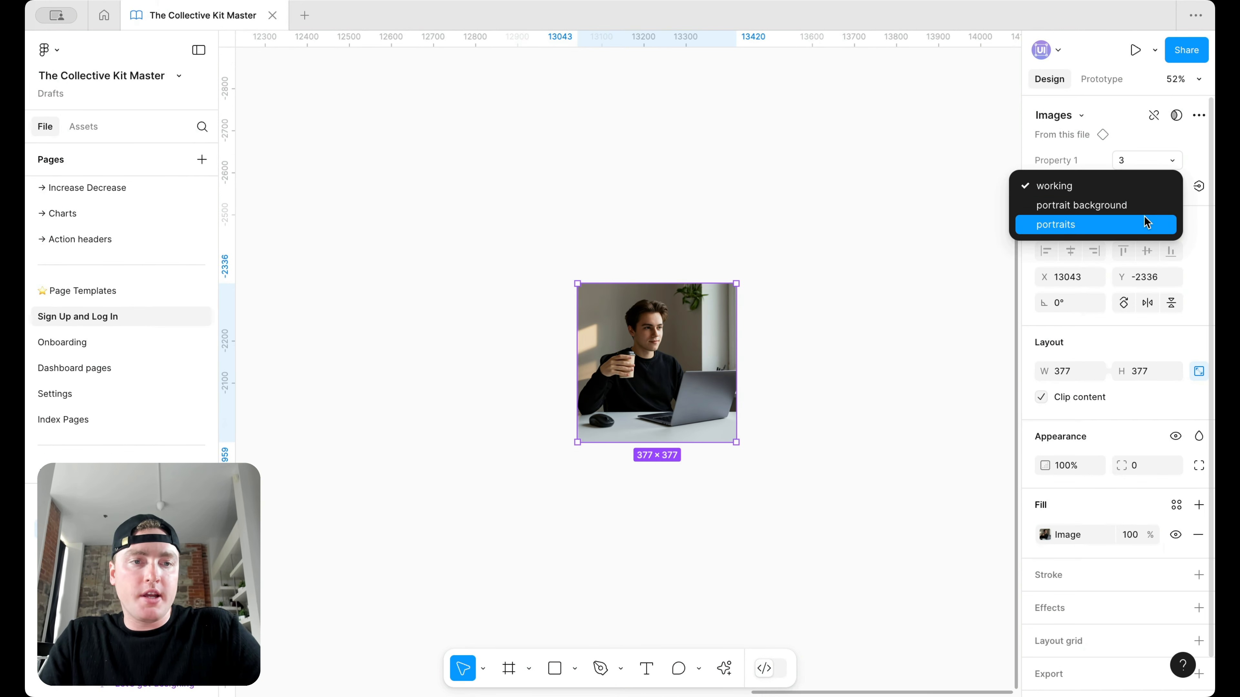
click(1144, 217)
click(1145, 164)
click(1137, 198)
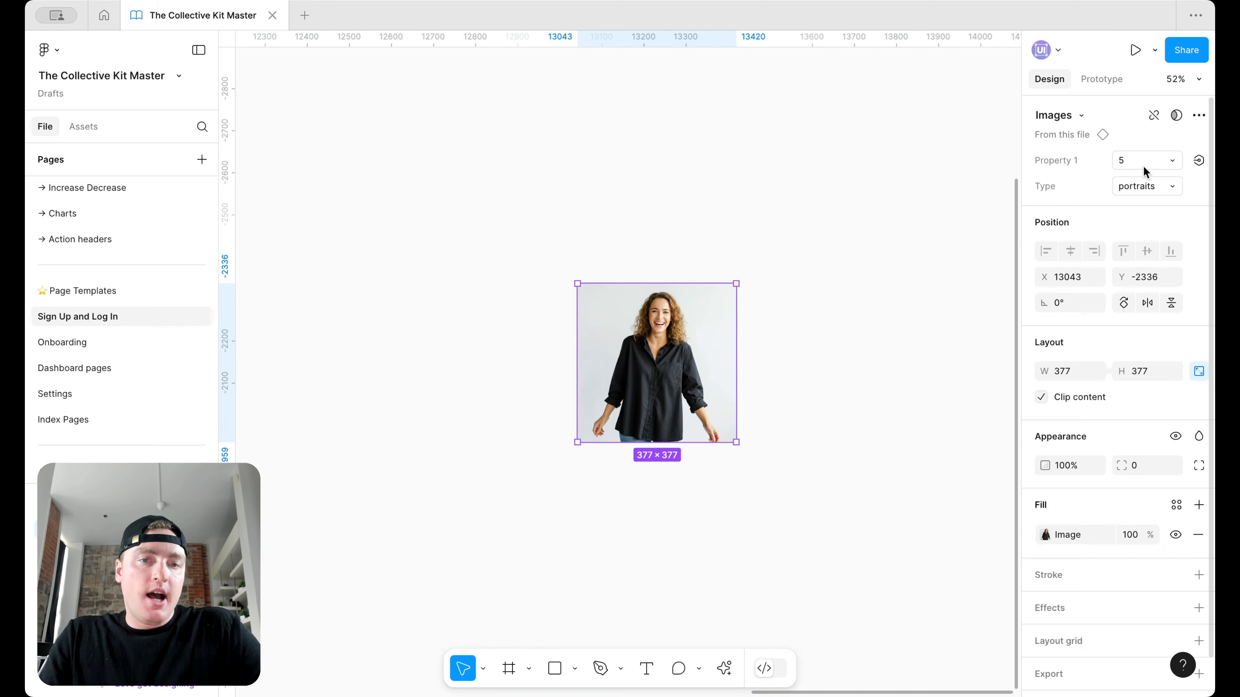
click(1145, 160)
click(1143, 180)
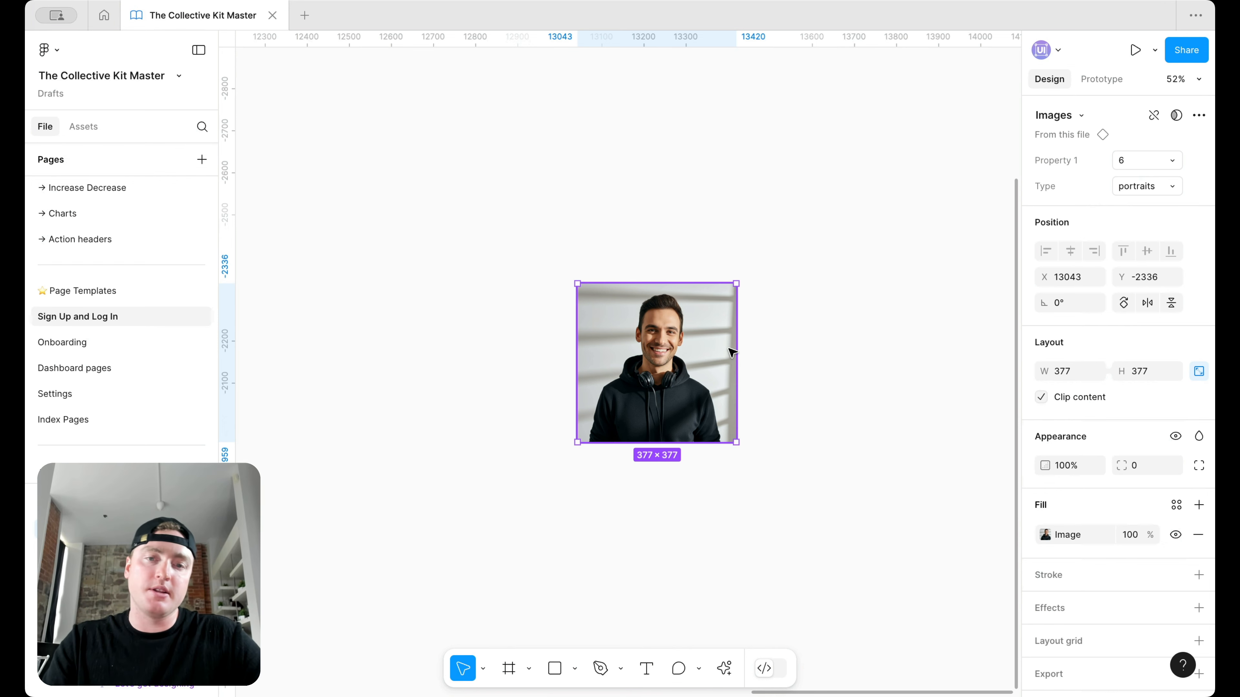
Create another 1440 × 1024 Desktop preset frame and place the portrait image in its upper-left corner.
scroll(729, 344, up, 3)
scroll(694, 328, down, 2)
scroll(694, 328, down, 2)
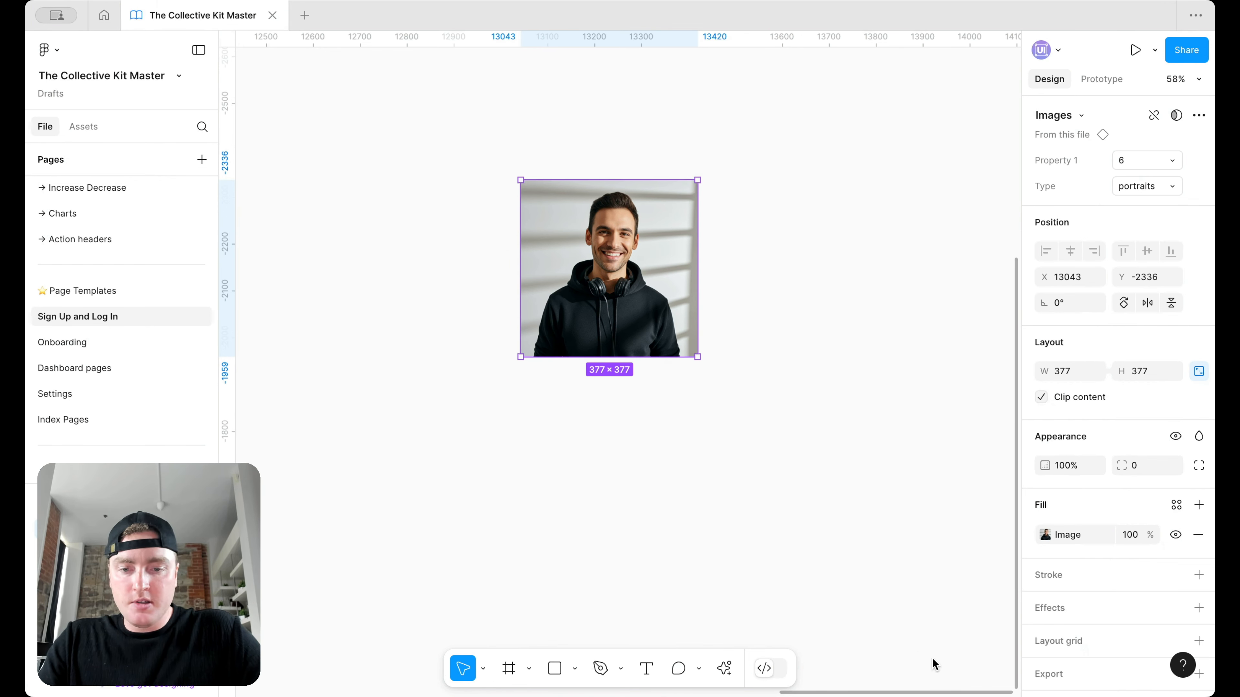
click(508, 668)
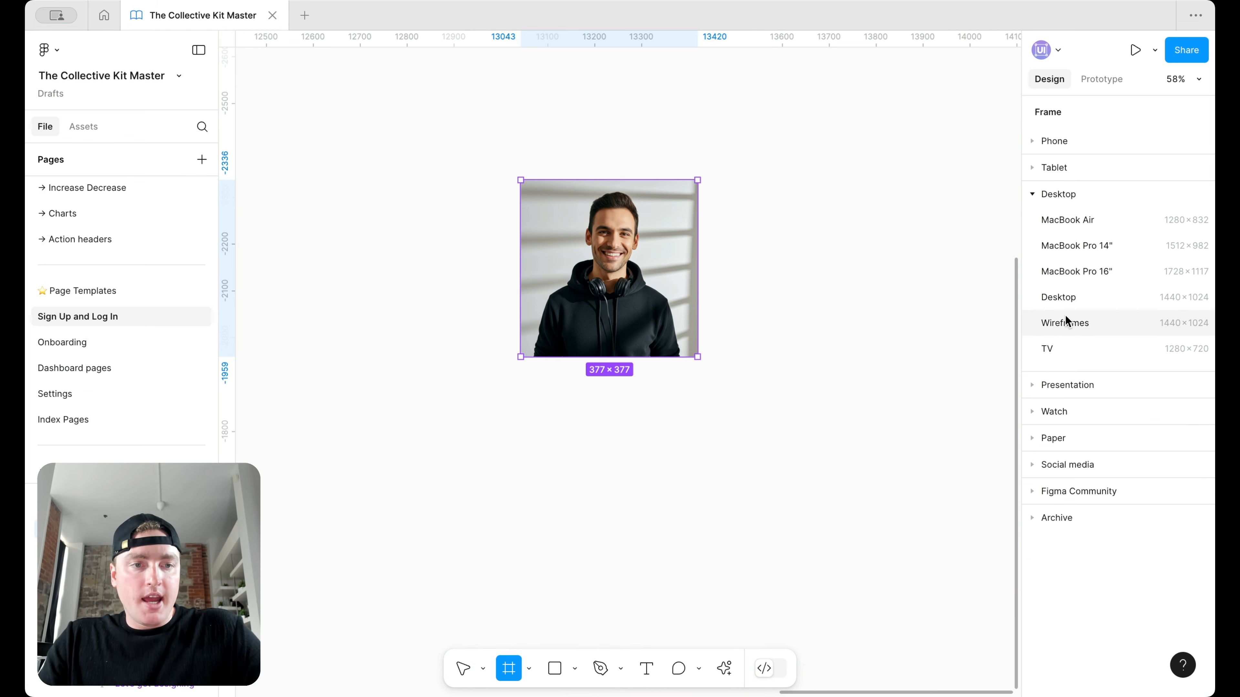
click(1059, 297)
click(478, 325)
drag(478, 325, 610, 287)
Unlock the portrait image's aspect ratio and stretch it to the frame's full 1024 height and about 782 wide.
drag(642, 496, 639, 518)
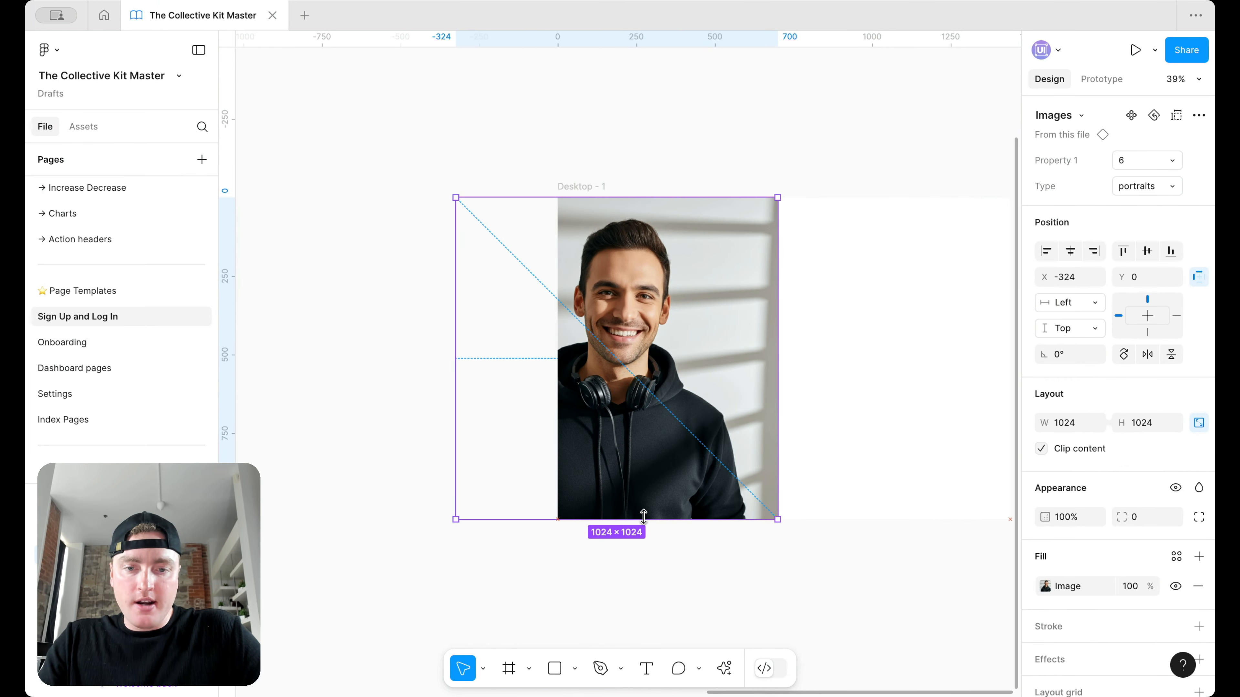
key(ctrl+z)
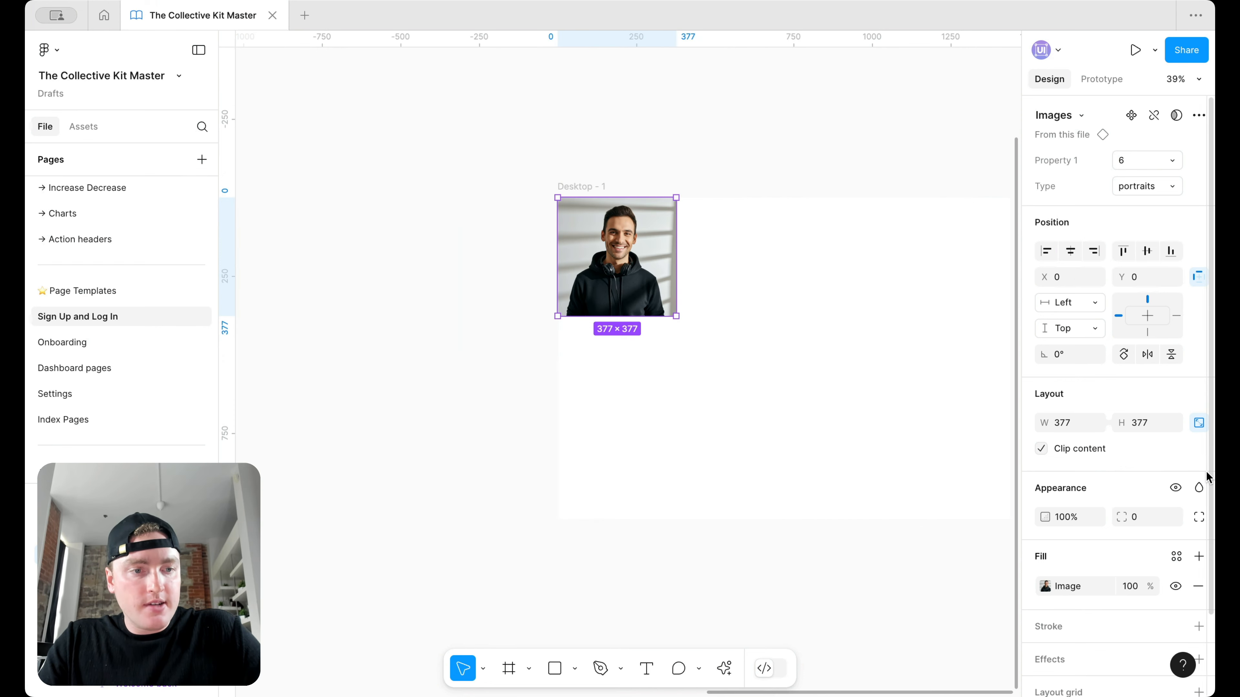
click(1198, 422)
drag(639, 316, 639, 519)
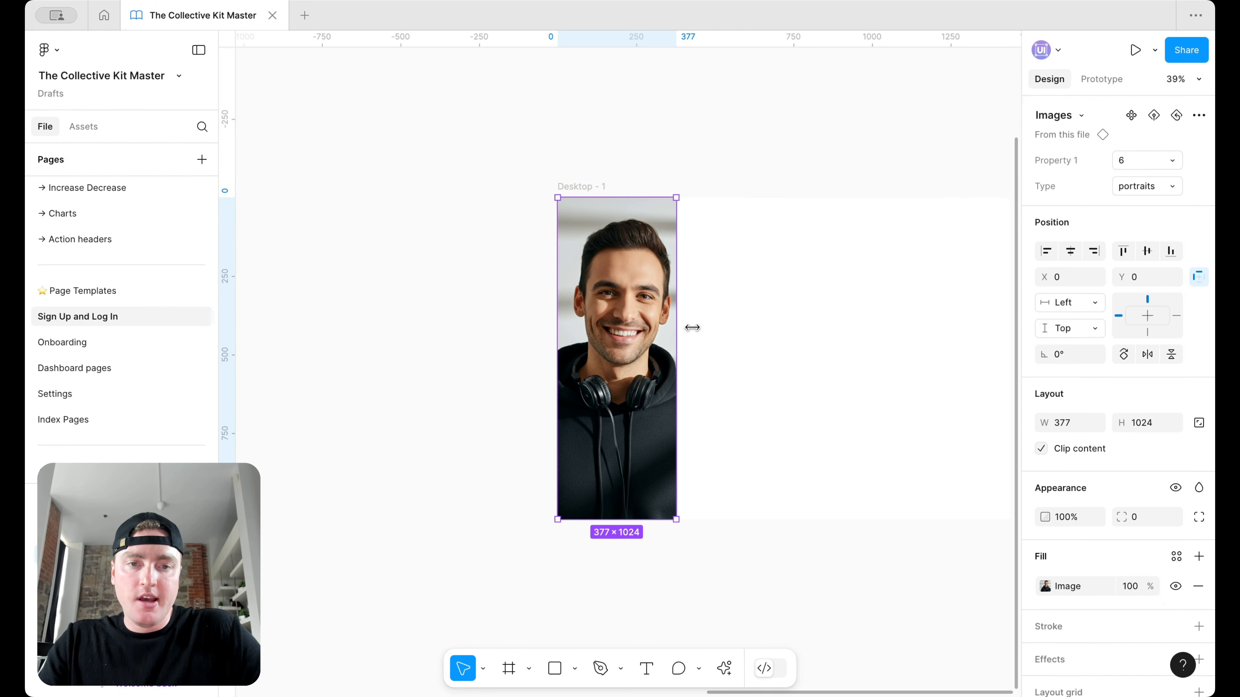
drag(677, 327, 803, 327)
scroll(803, 327, down, 3)
scroll(803, 327, right, 4)
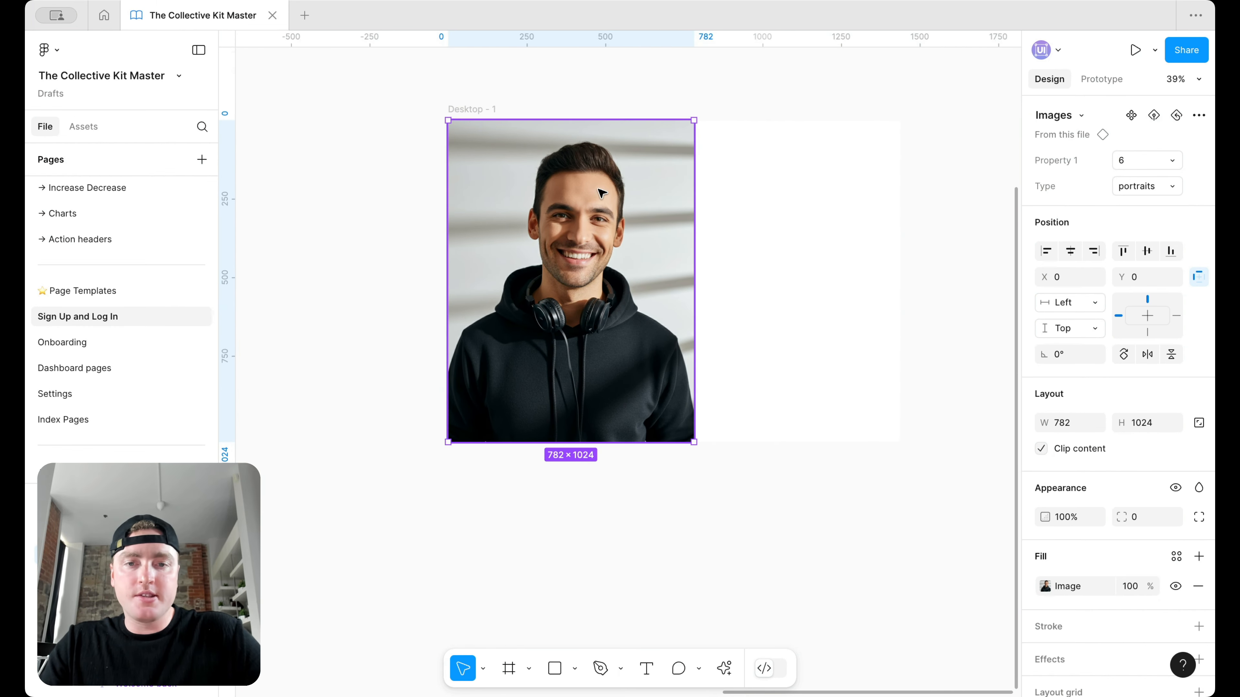
Narrow the portrait image to about 736 wide inside the desktop frame.
click(741, 185)
click(626, 249)
drag(693, 230, 679, 223)
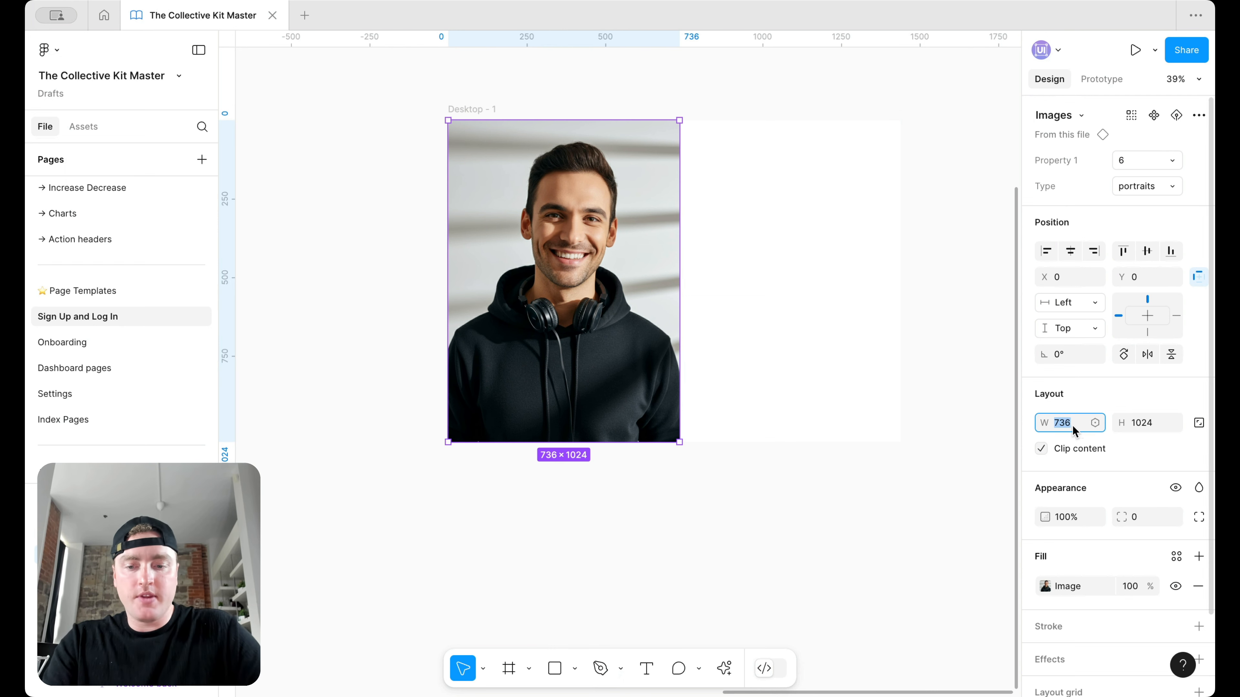
Set the portrait image's width to 720 so it fills half of the desktop frame.
text(720)
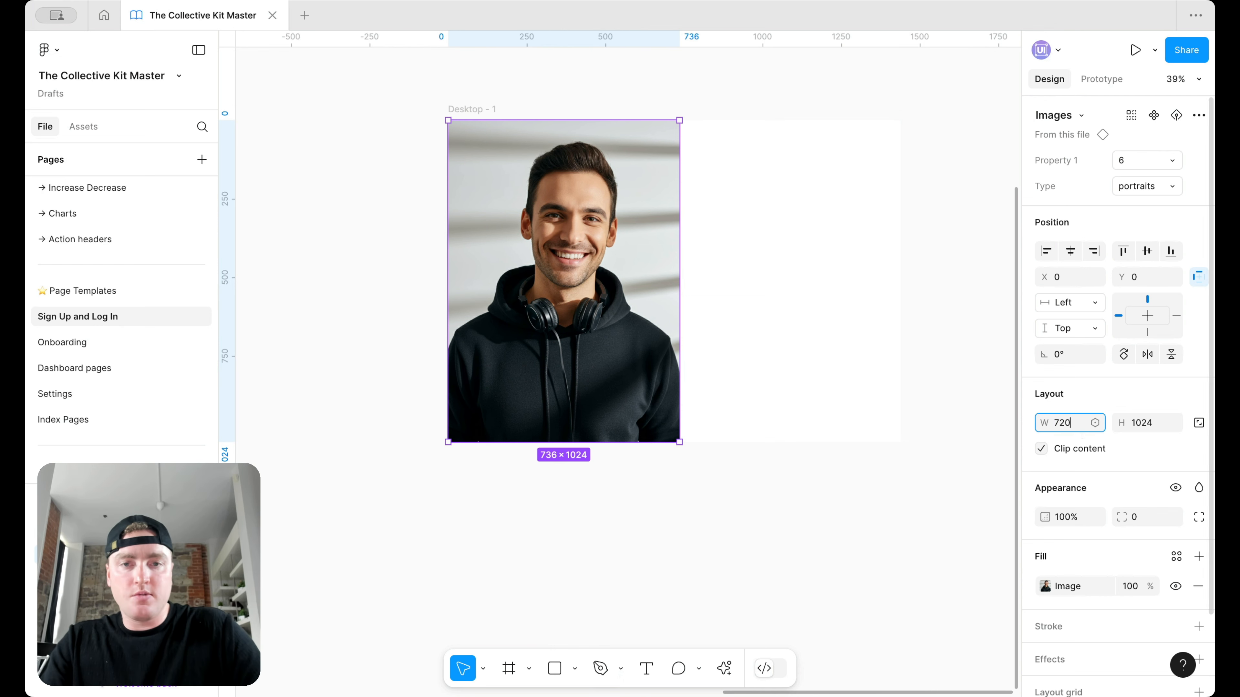
key(Return)
click(806, 314)
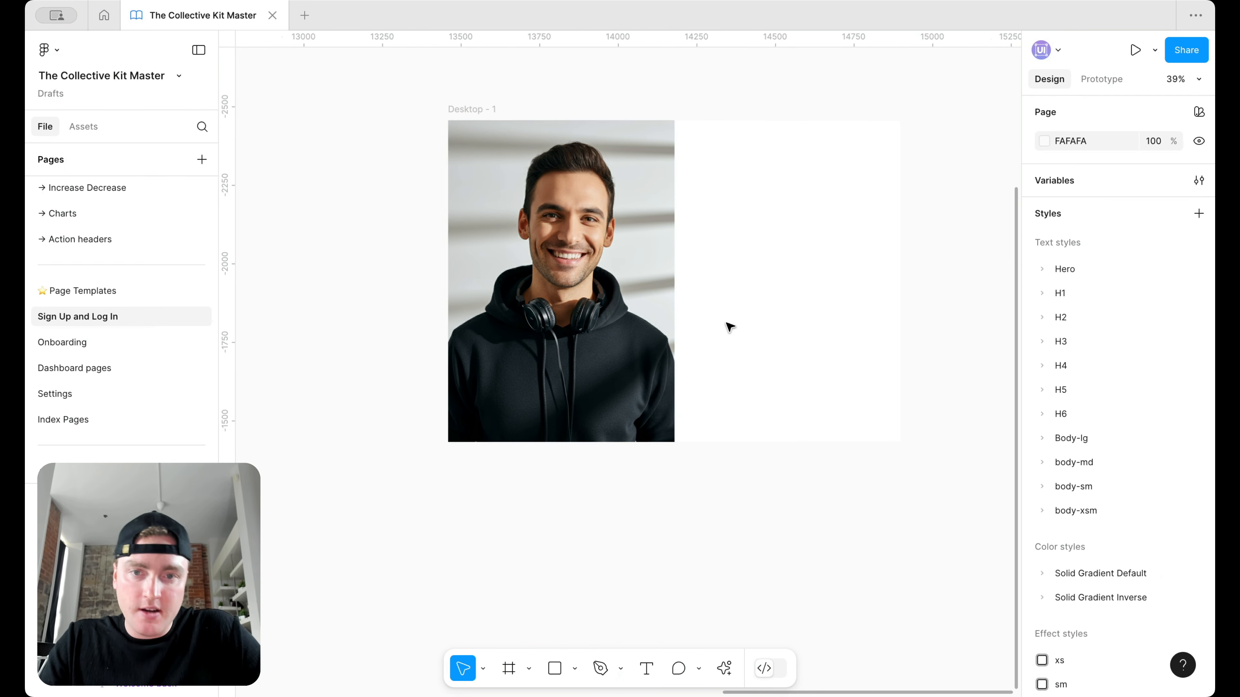
Move the portrait image out of the desktop frame, then delete the frame so only the image remains.
scroll(668, 293, down, 3)
click(643, 339)
drag(644, 339, 633, 494)
click(631, 258)
key(Delete)
click(603, 231)
key(Delete)
drag(610, 565, 612, 381)
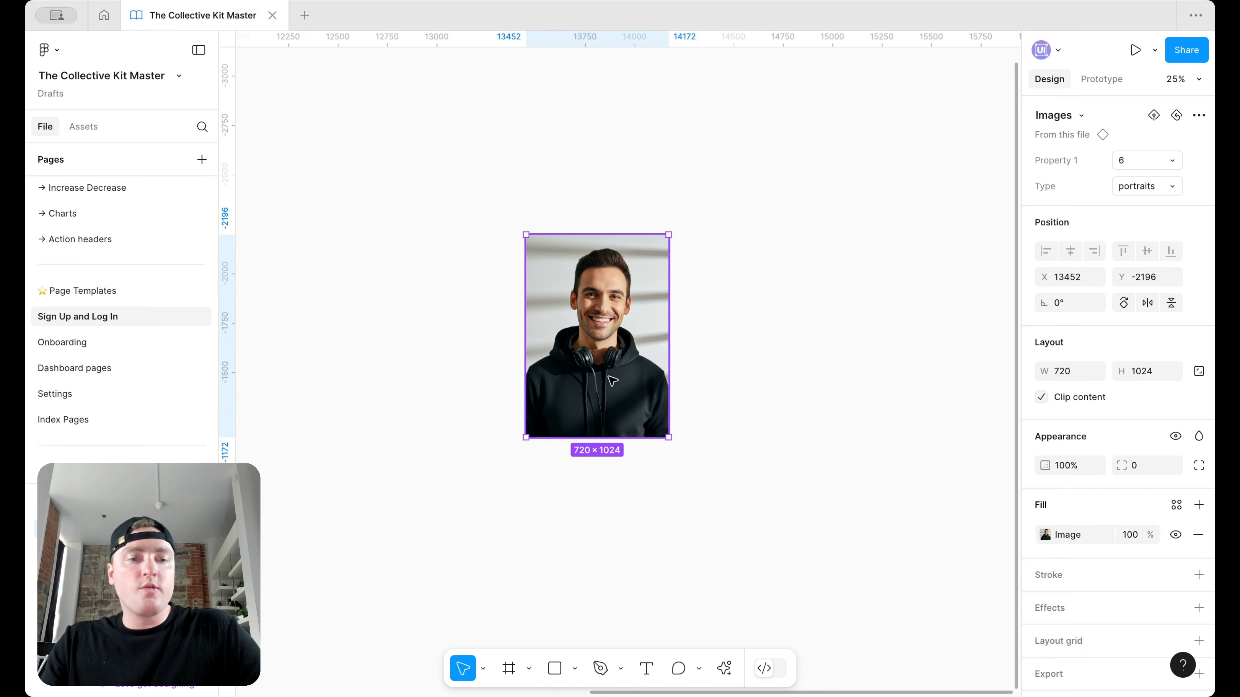
Create a component from the 720 × 1024 portrait Images instance.
right_click(613, 381)
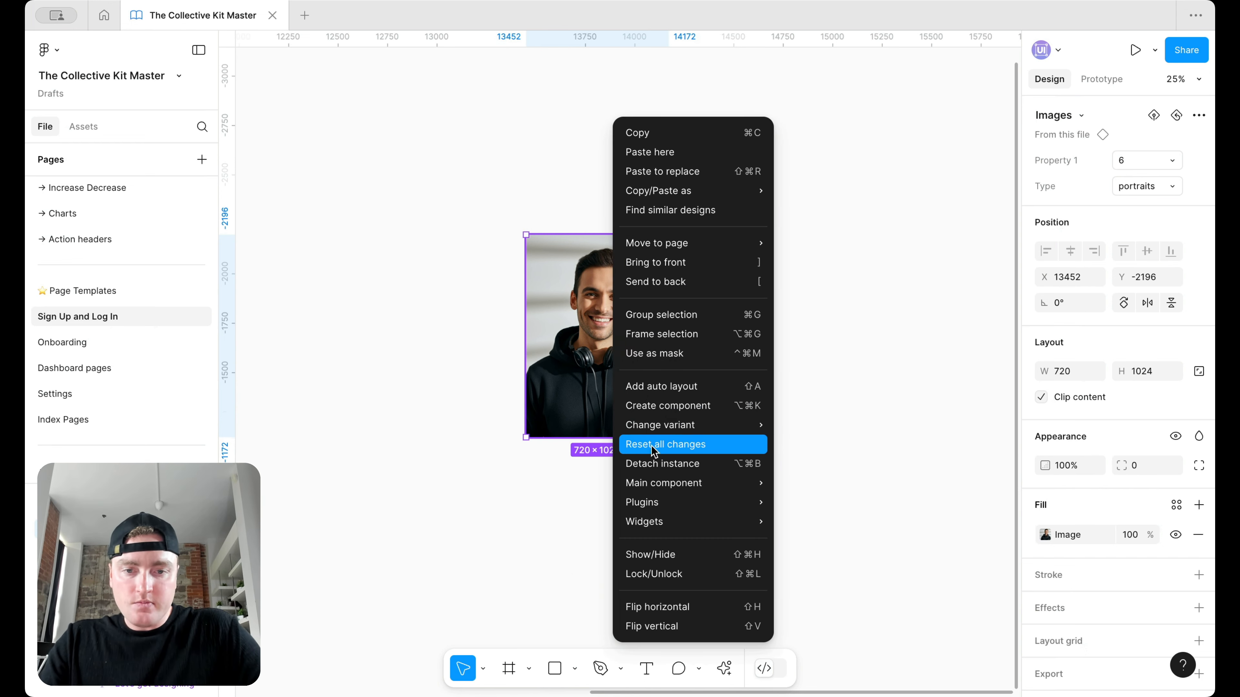
mouse_move(664, 431)
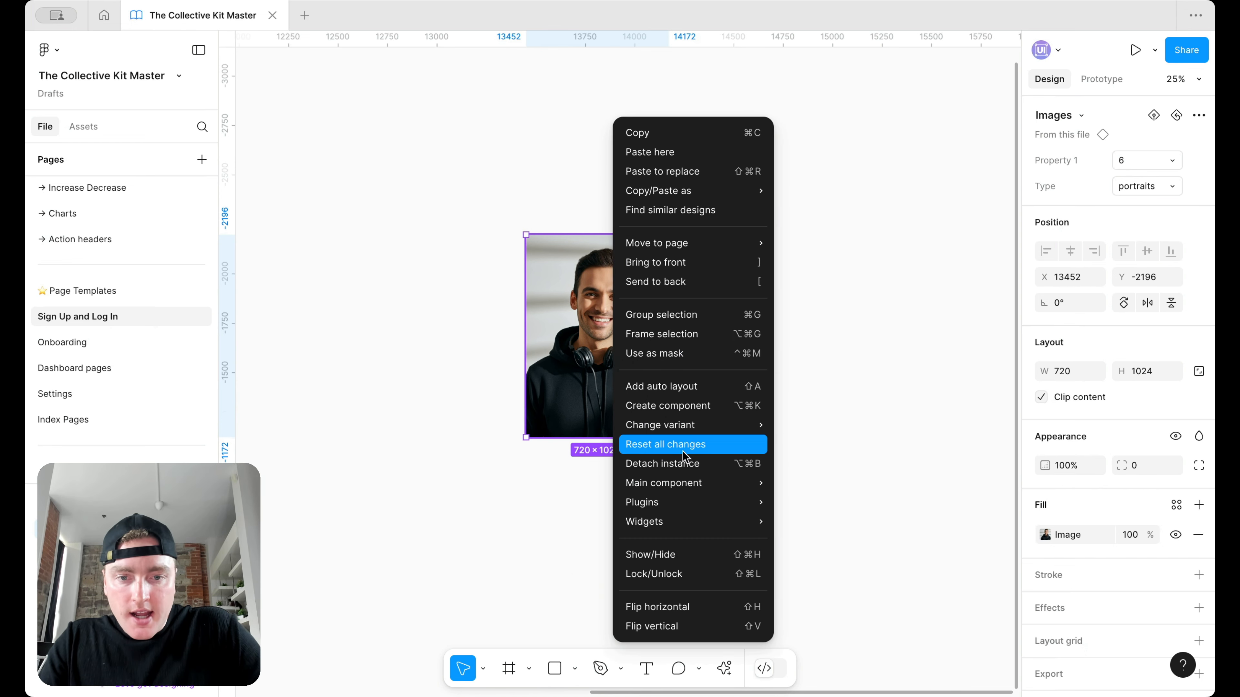
mouse_move(686, 471)
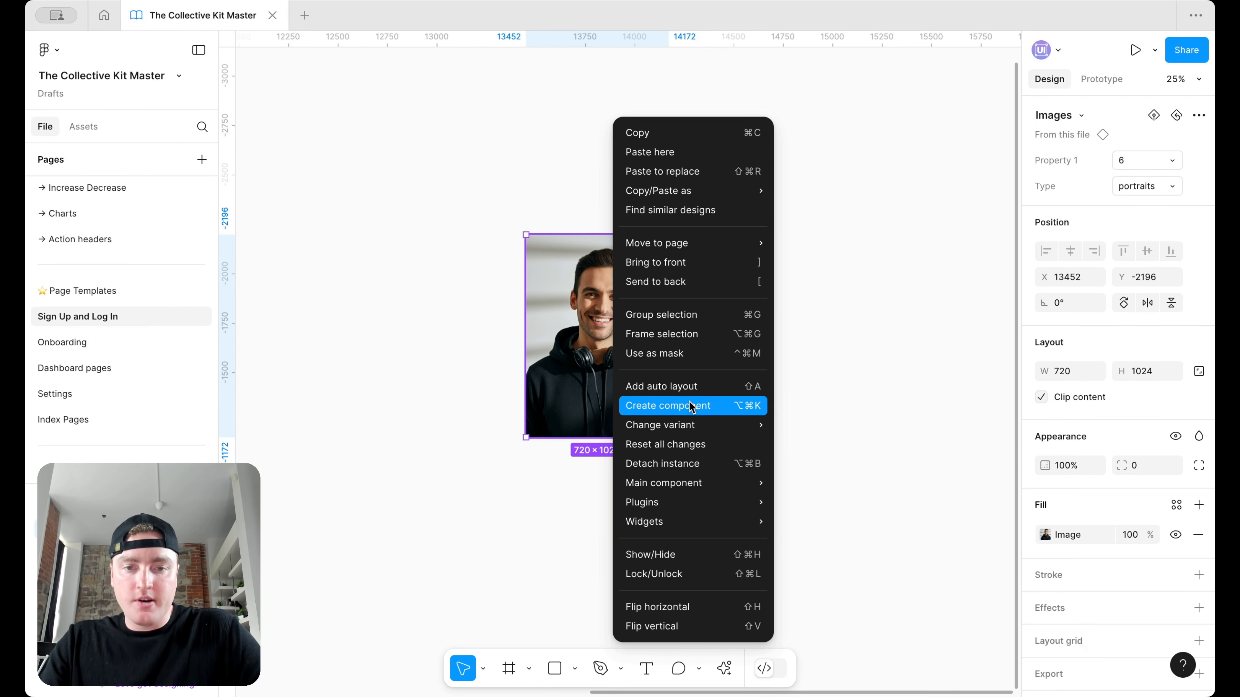
click(688, 401)
click(764, 394)
click(592, 291)
scroll(580, 276, down, 3)
scroll(581, 276, right, 2)
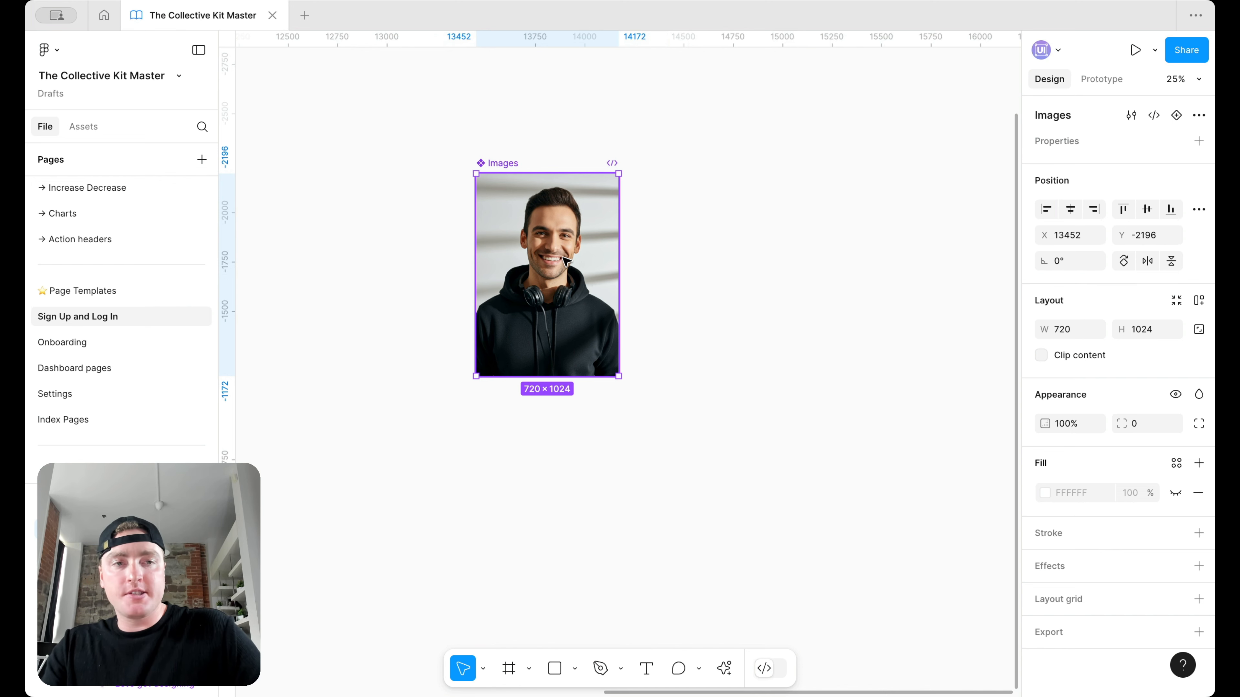
Add a second variant to the portrait image component.
right_click(566, 261)
mouse_move(703, 483)
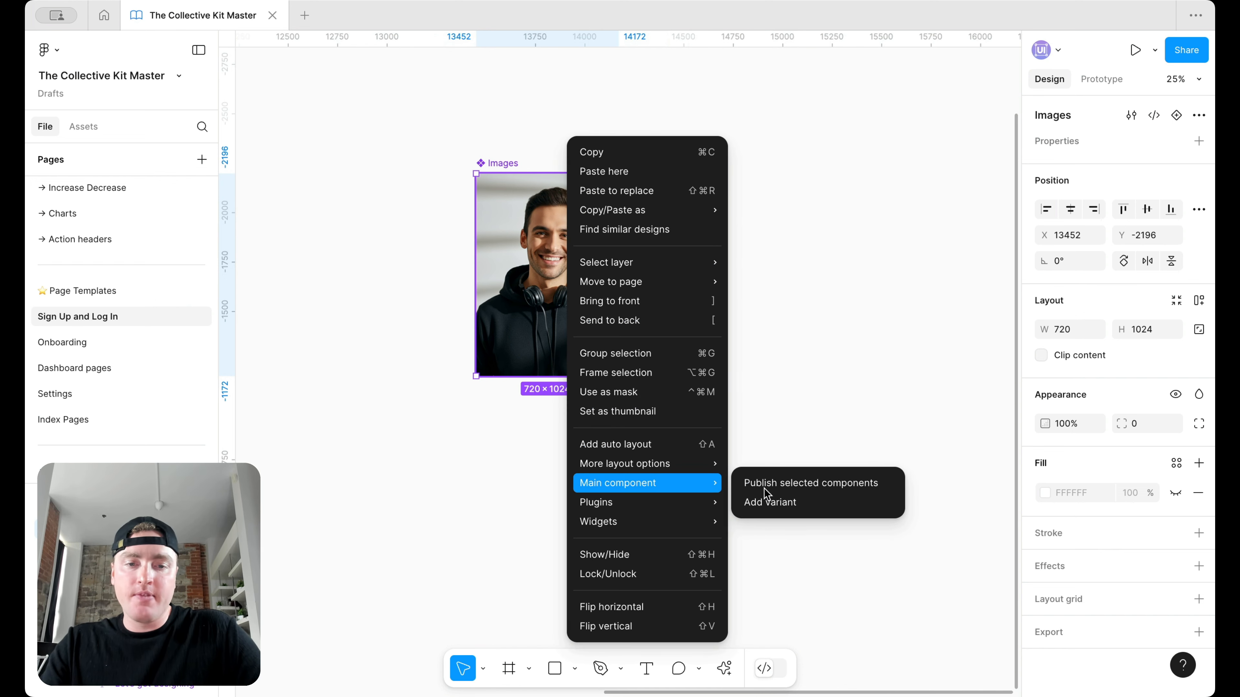
click(772, 504)
click(783, 360)
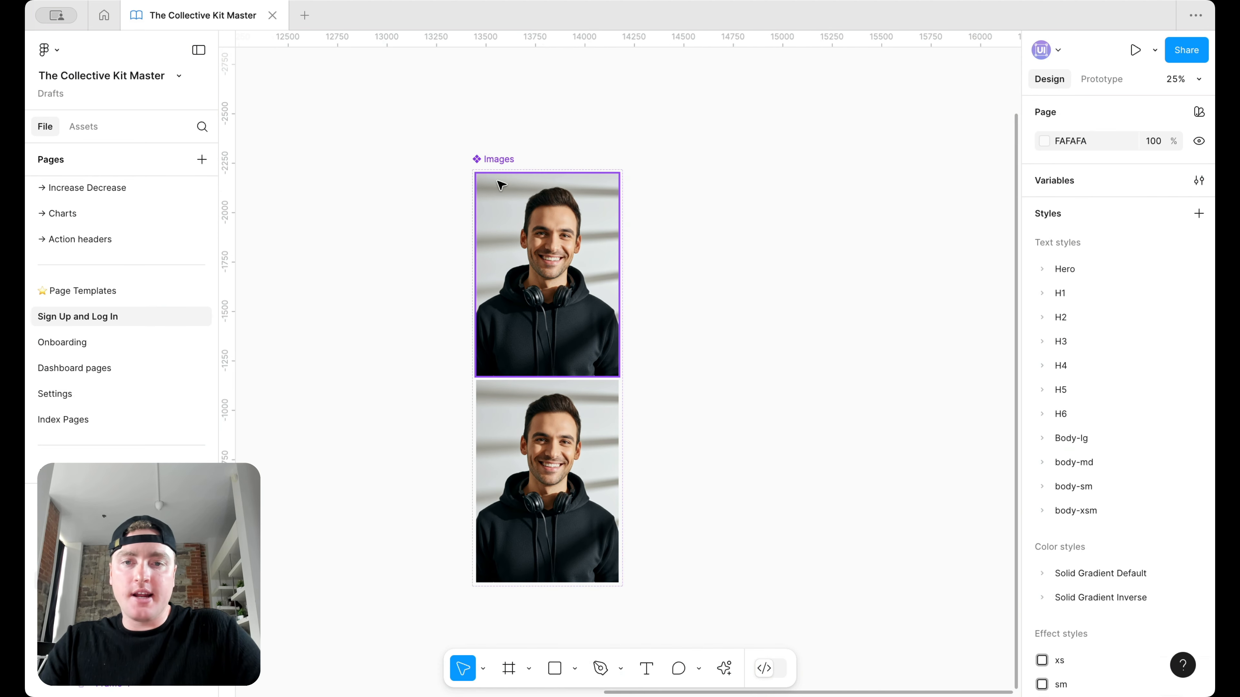
Rename the portrait component set as Side module.
click(497, 161)
double_click(494, 160)
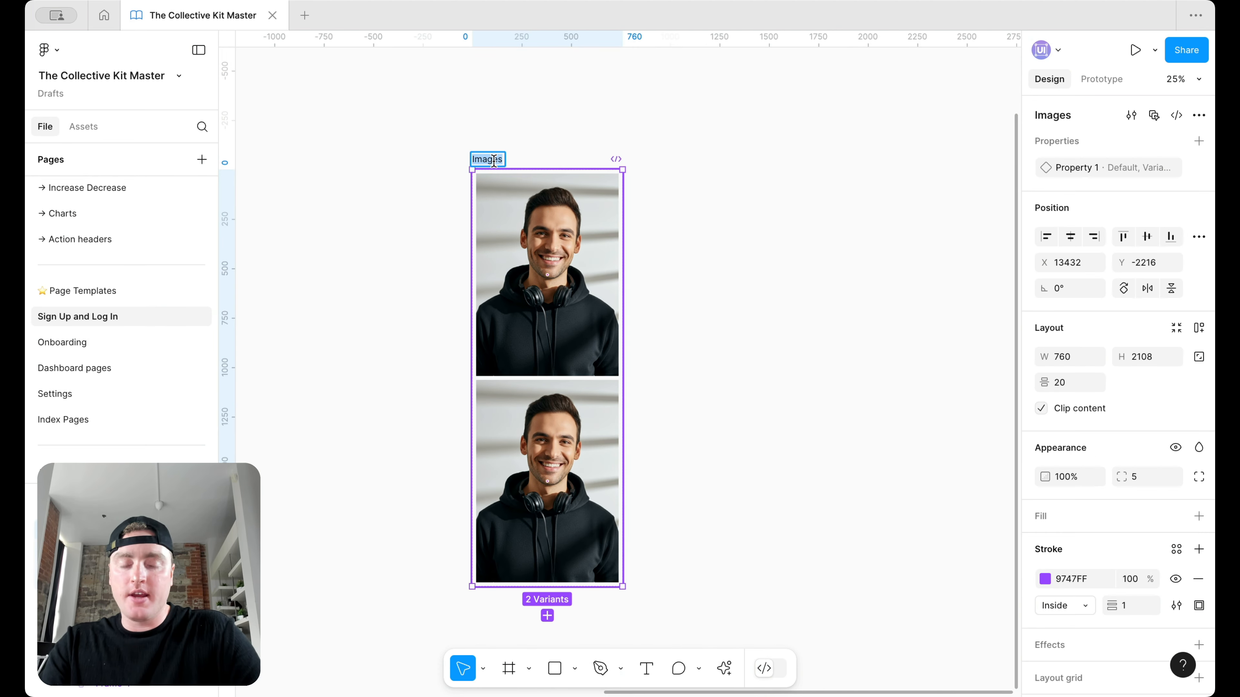
text(Sign module)
key(ctrl+a)
text(side)
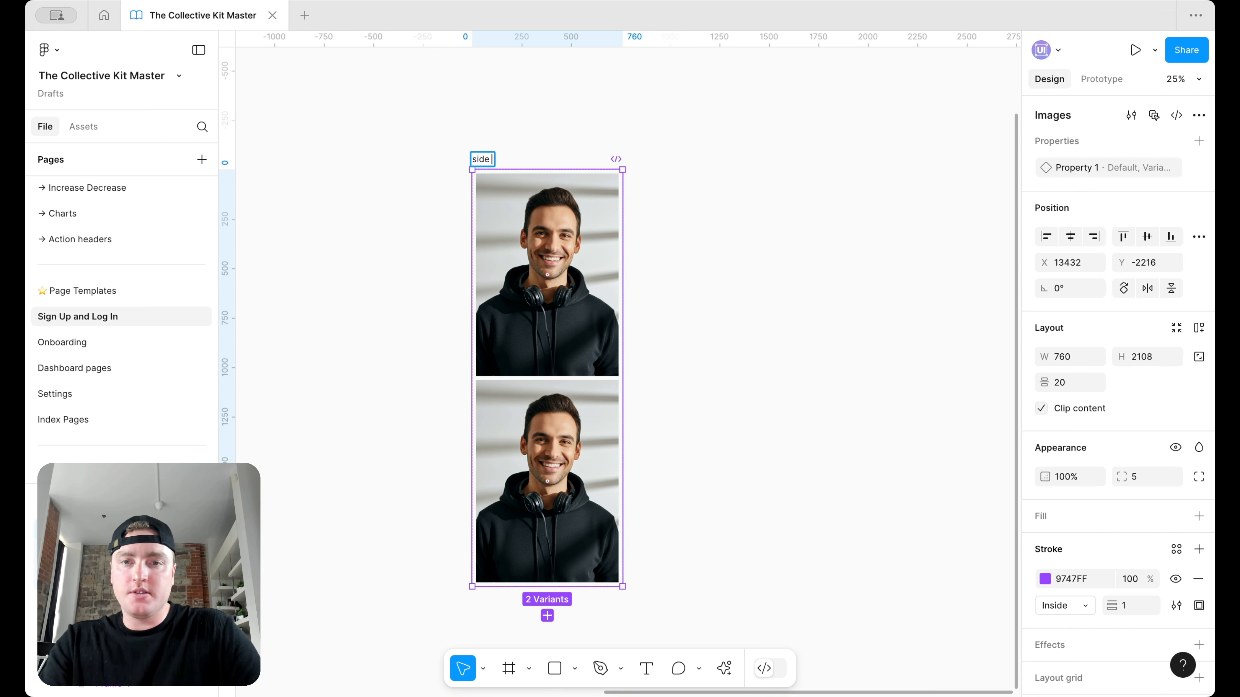
text( module)
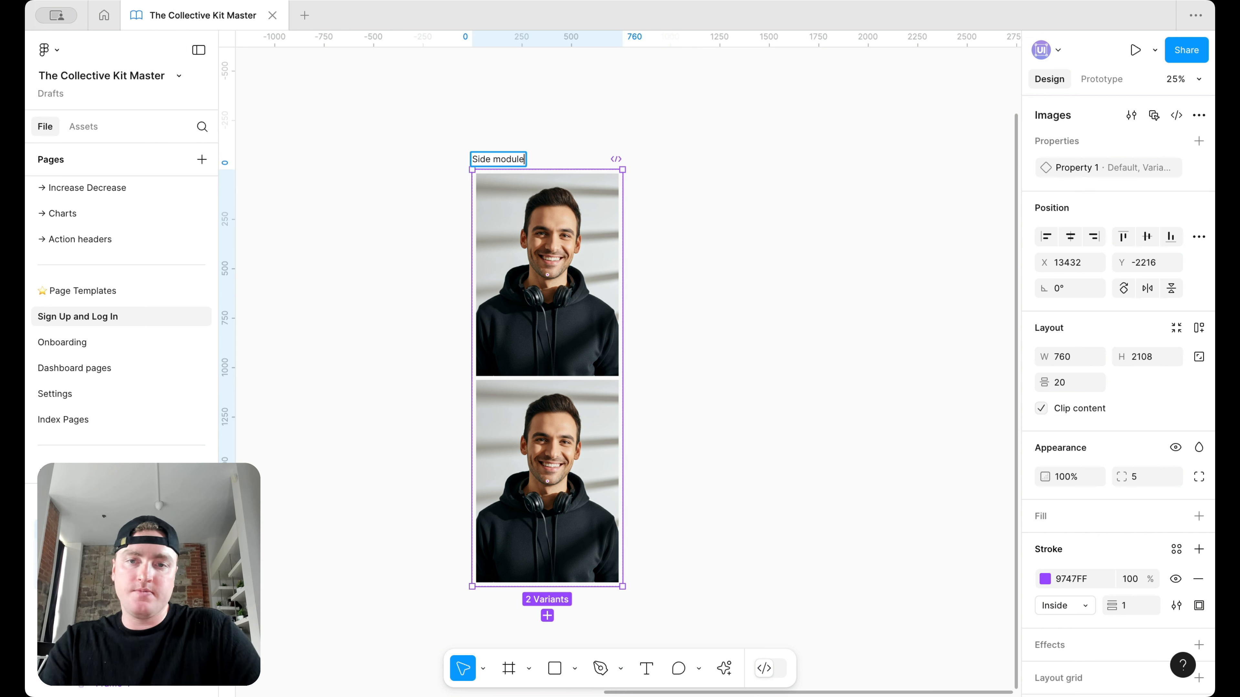
key(Return)
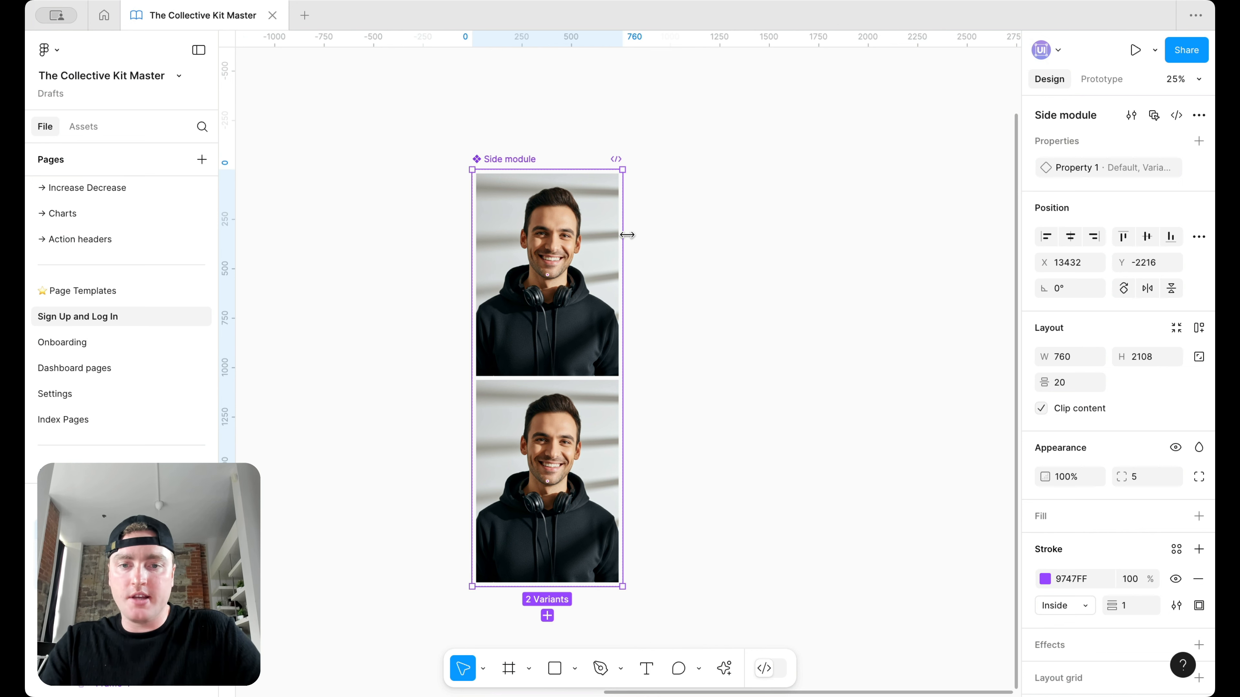
Draw a grey rectangle about 595 × 1016 beside the second variant and cut it to the clipboard.
click(562, 670)
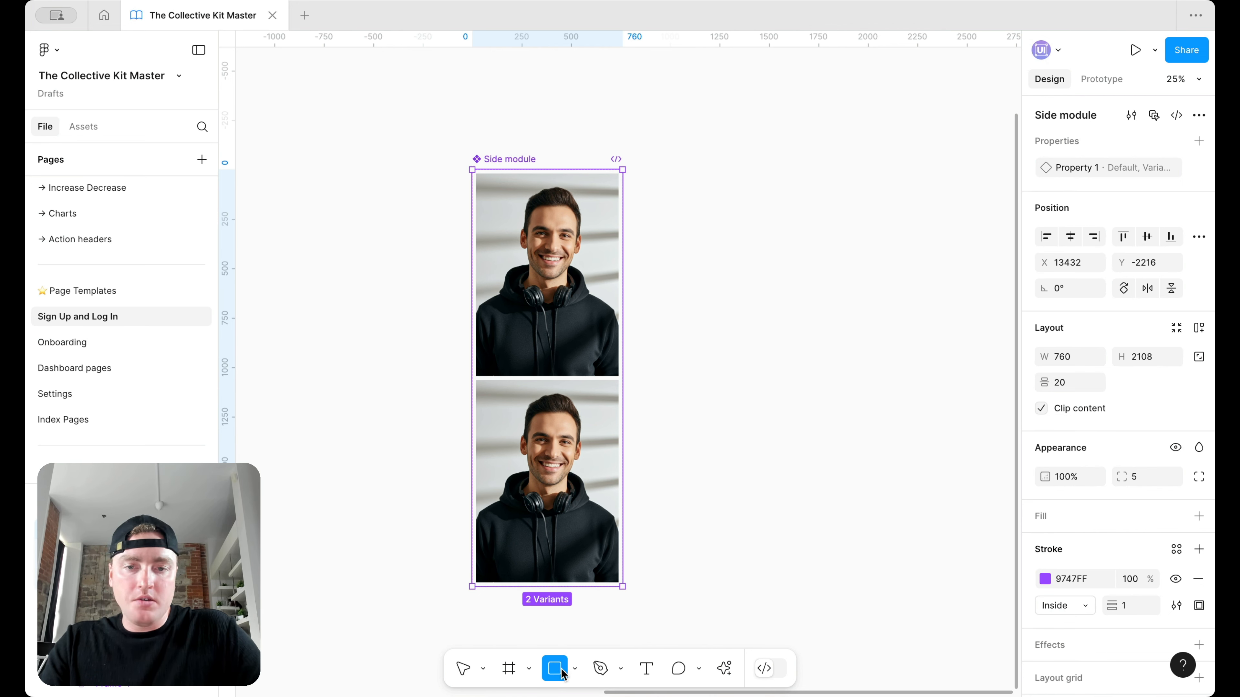
drag(655, 385, 772, 590)
scroll(730, 452, up, 2)
drag(721, 463, 713, 457)
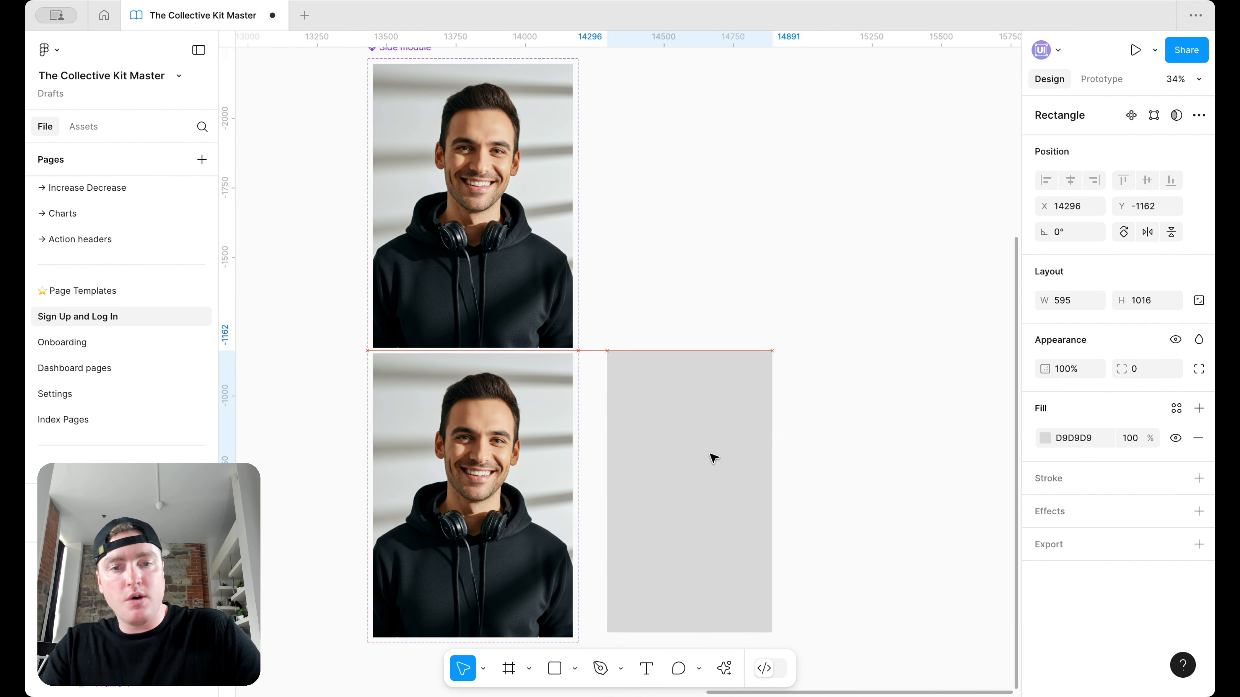
scroll(683, 360, down, 3)
scroll(683, 360, right, 2)
drag(672, 335, 664, 338)
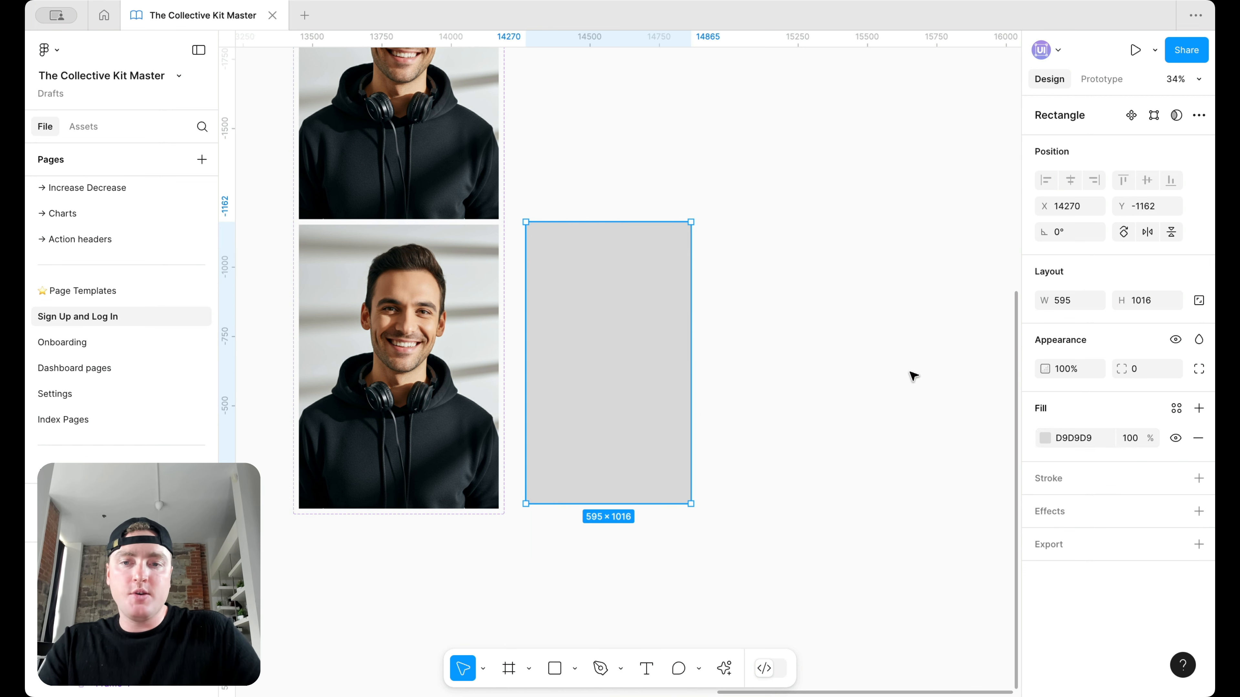
key(Delete)
Widen the Side module set to about 2251 and move the second variant beside the first, at about X 801, Y 20.
scroll(725, 373, down, 4)
click(532, 127)
drag(778, 200, 830, 201)
drag(530, 348, 643, 190)
scroll(647, 200, up, 3)
scroll(642, 190, right, 5)
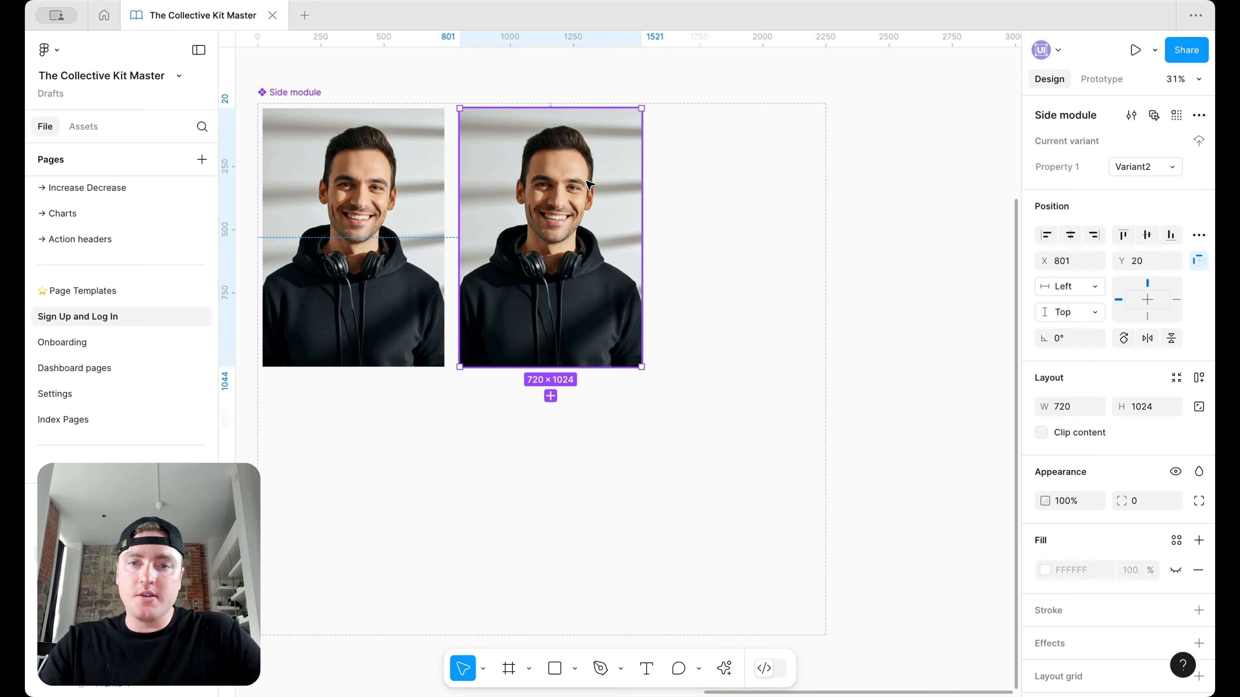
Paste the rectangle into the second variant and fill it with the Solid Gradient Default overlay top style.
key(ctrl+v)
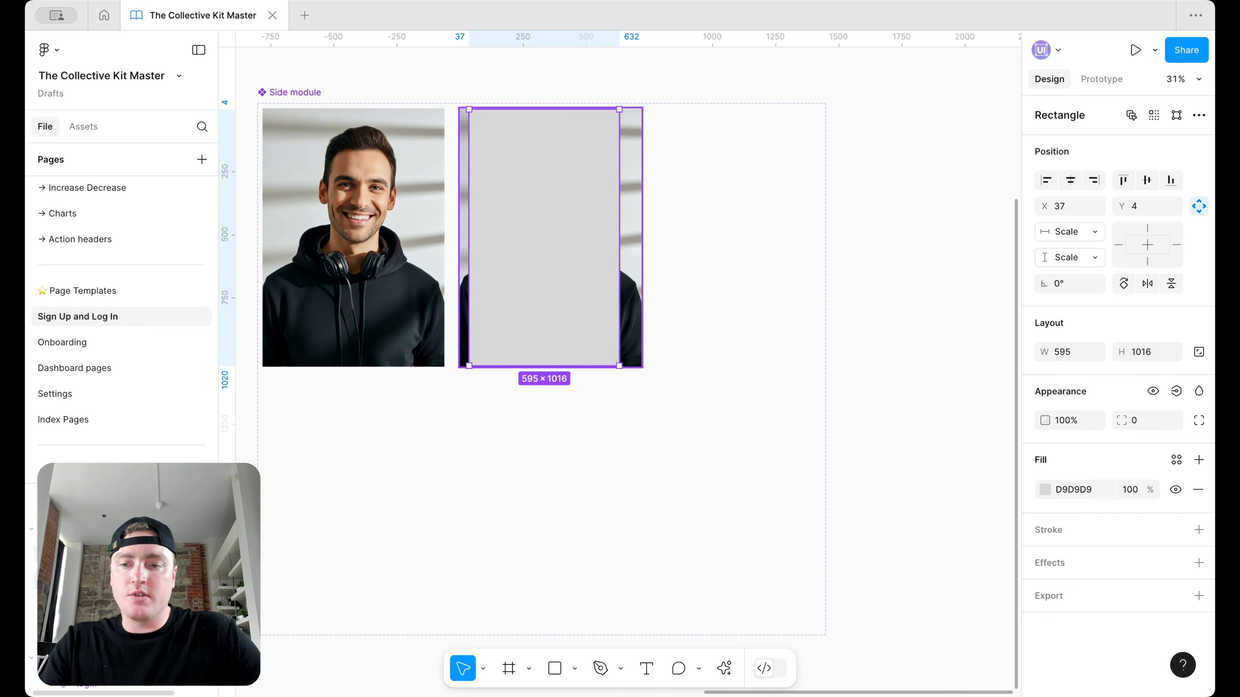
click(1176, 462)
text(gra)
scroll(972, 552, down, 10)
scroll(973, 551, down, 8)
scroll(927, 517, up, 2)
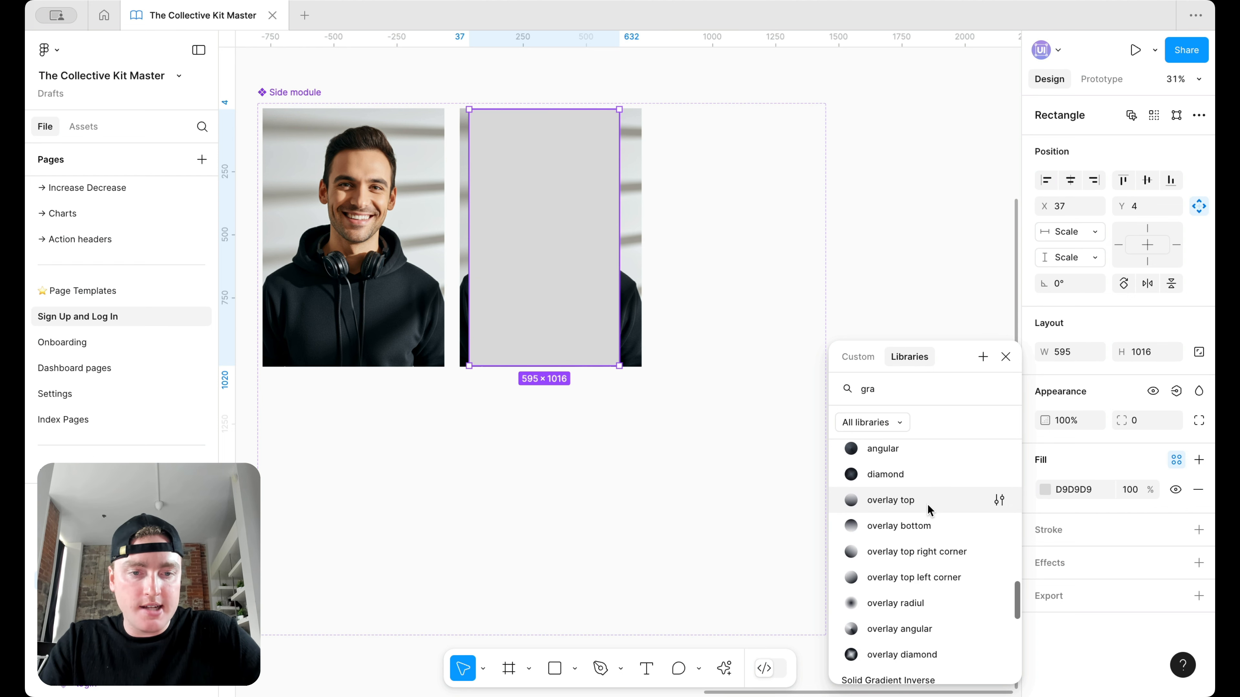
click(927, 502)
Stretch the gradient rectangle sideways to cover the variant's full 720 width.
scroll(481, 185, up, 5)
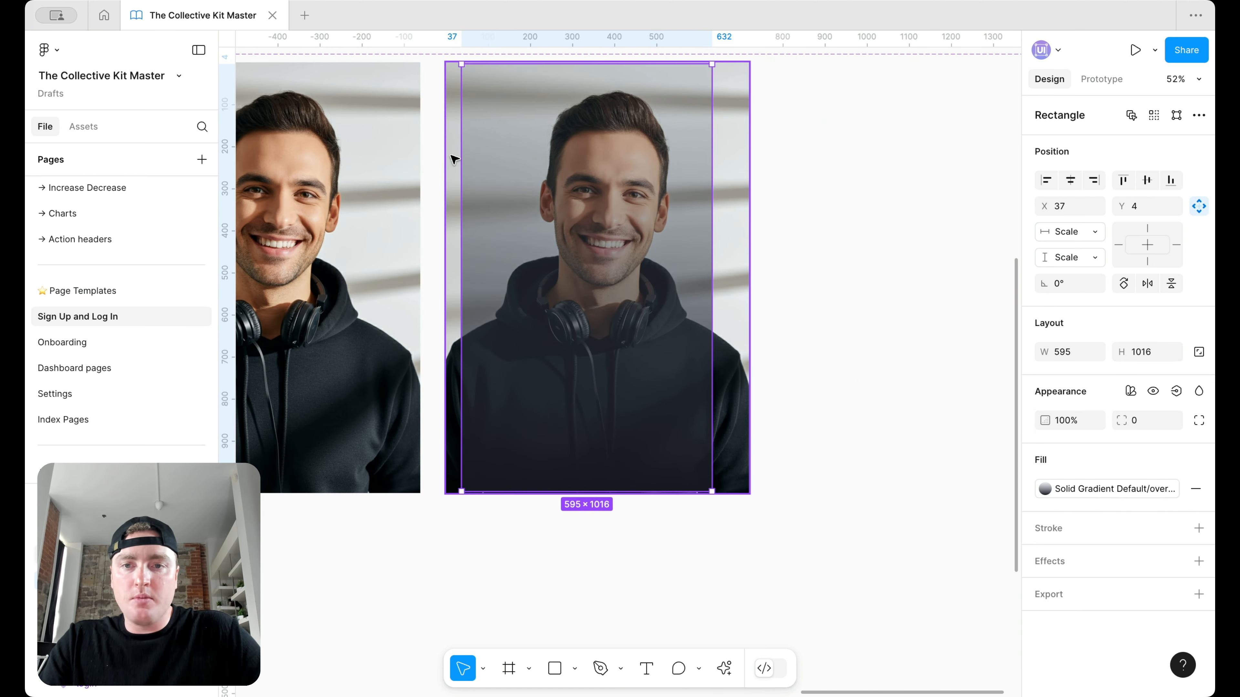
drag(461, 156, 447, 155)
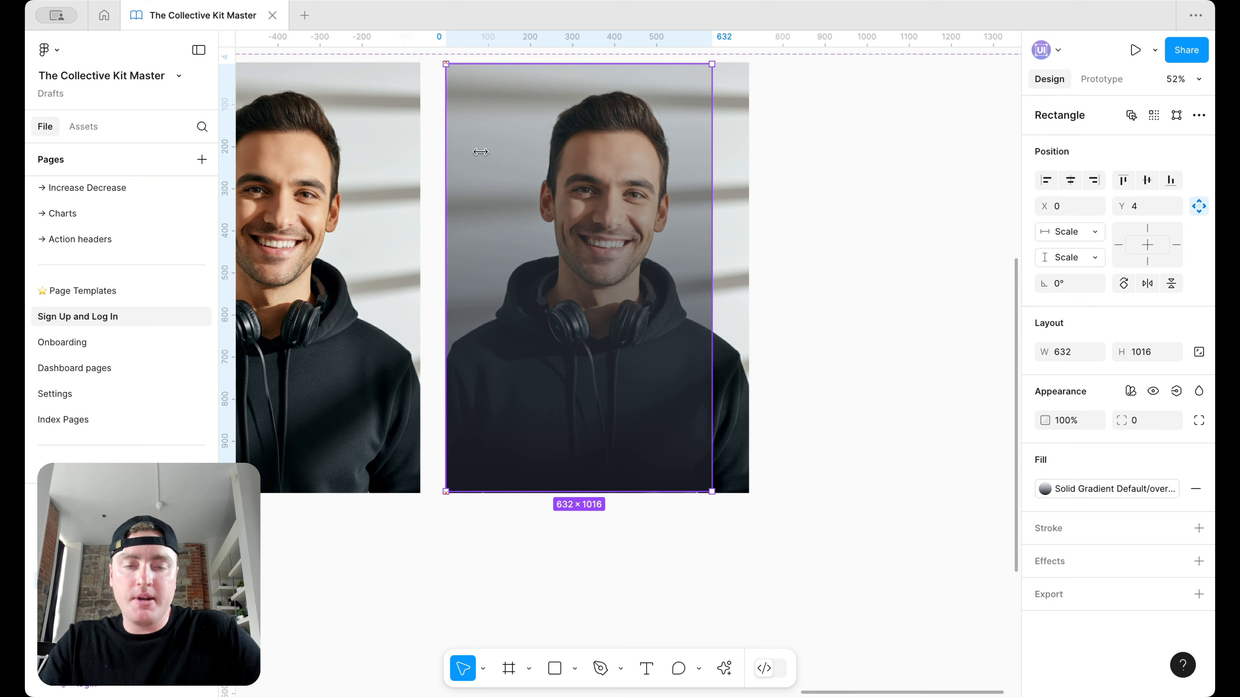
drag(712, 189, 747, 188)
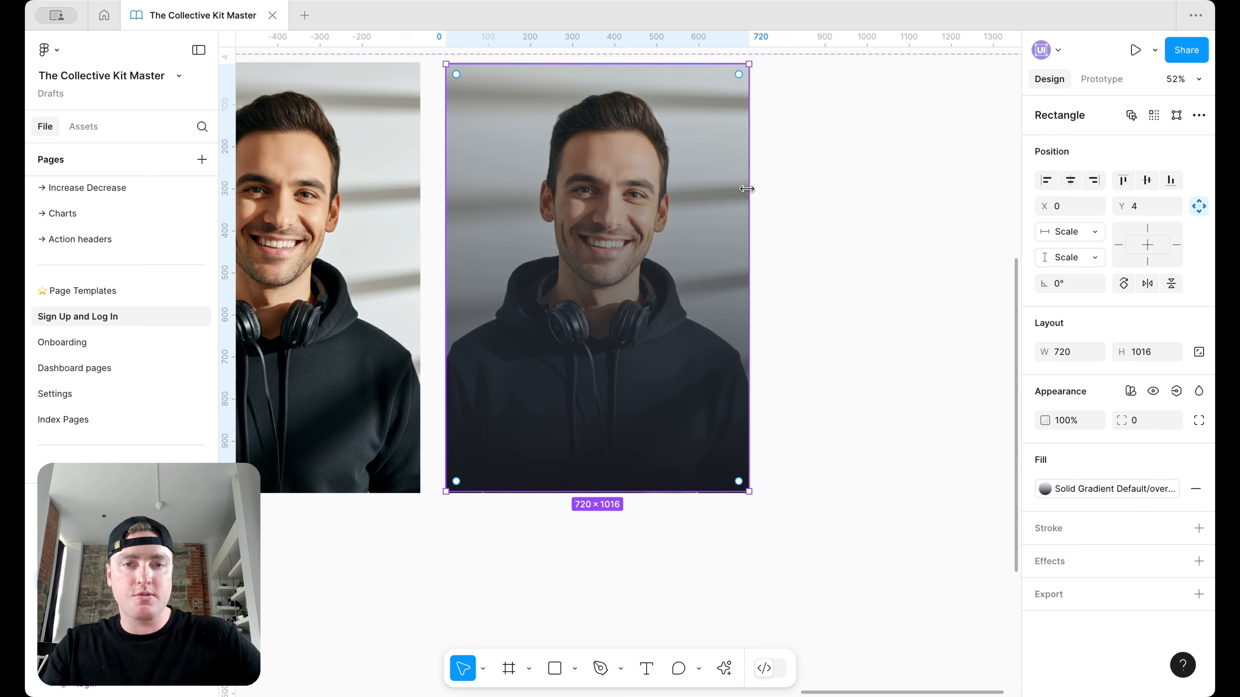
scroll(824, 216, down, 3)
click(824, 215)
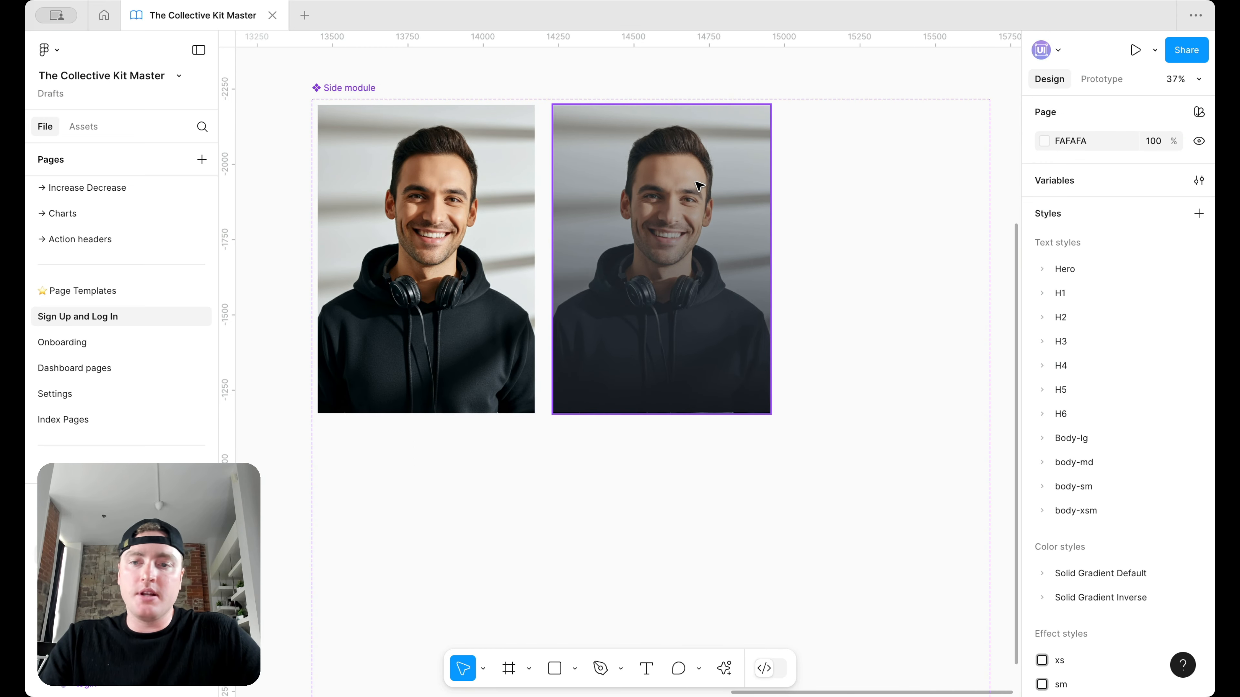
Expose the nested Images instance's properties on the Side module component set.
click(367, 88)
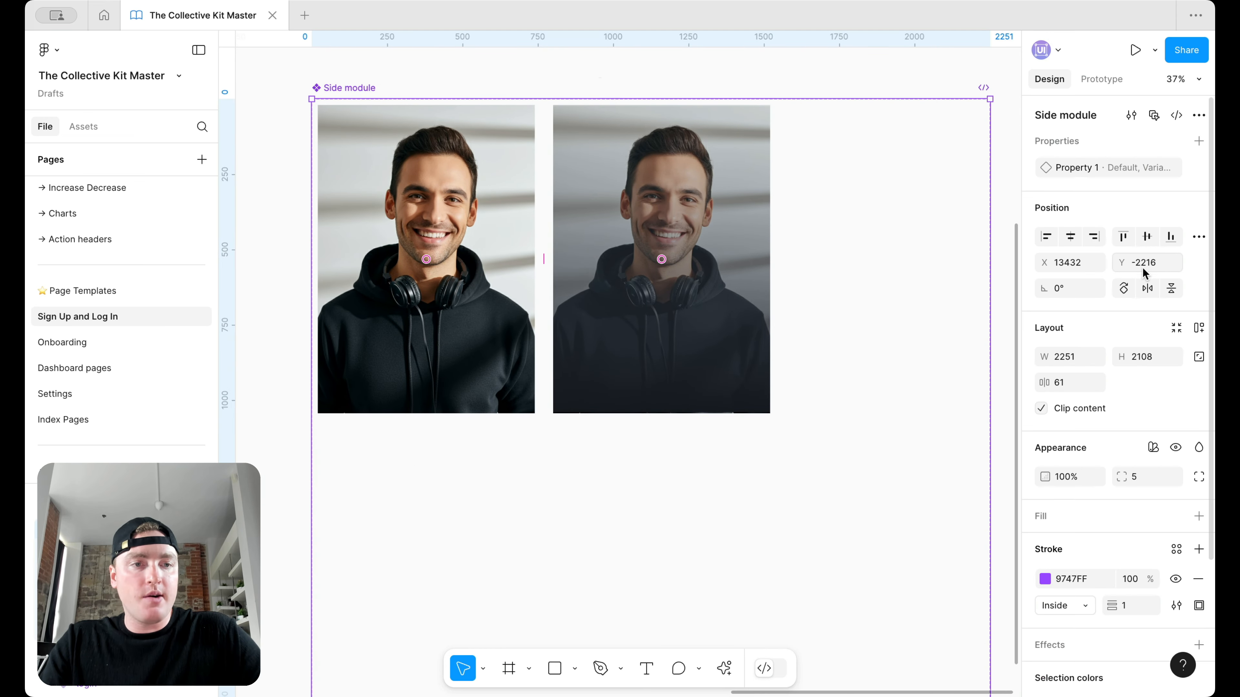
click(1199, 141)
click(1121, 298)
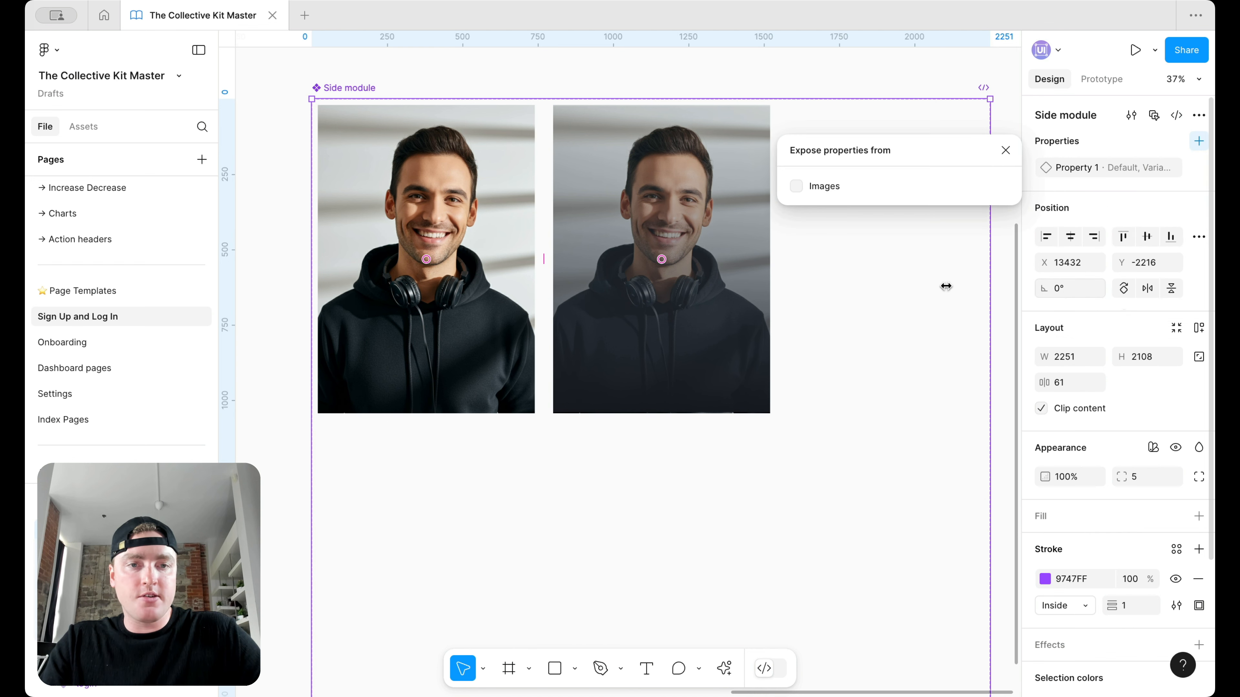
click(796, 186)
click(1005, 150)
Change the horizontal and vertical constraints of the gradient rectangle in the second variant.
click(732, 220)
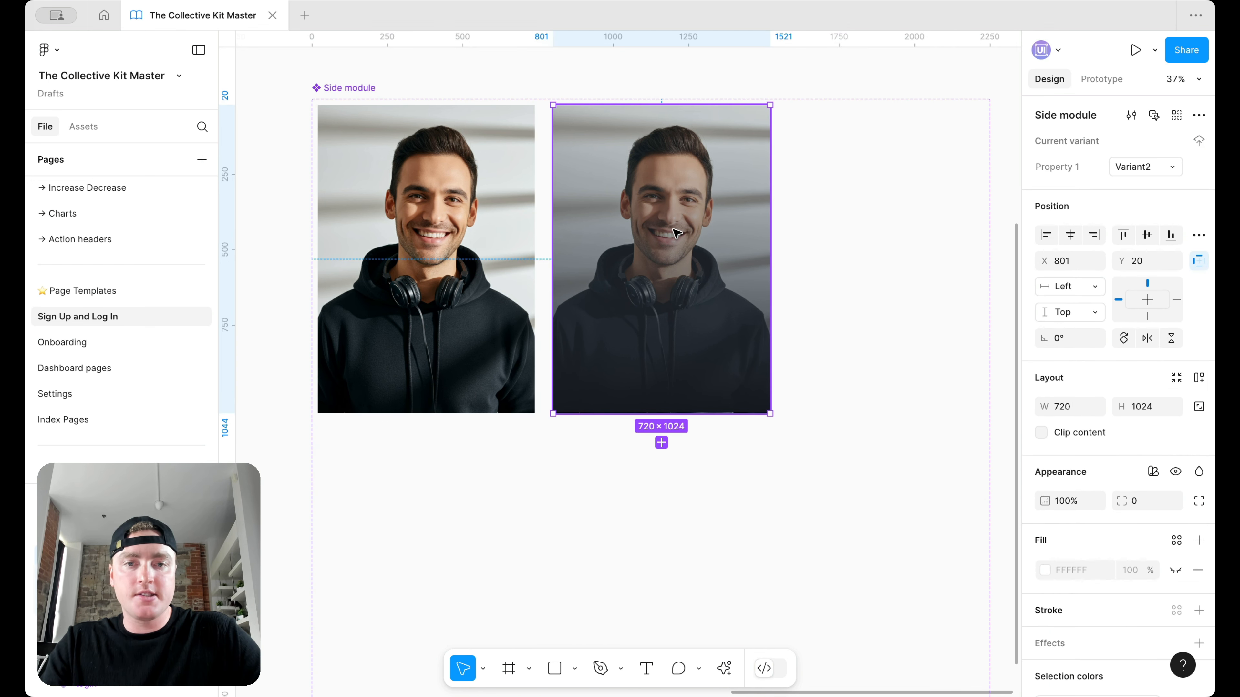
click(662, 293)
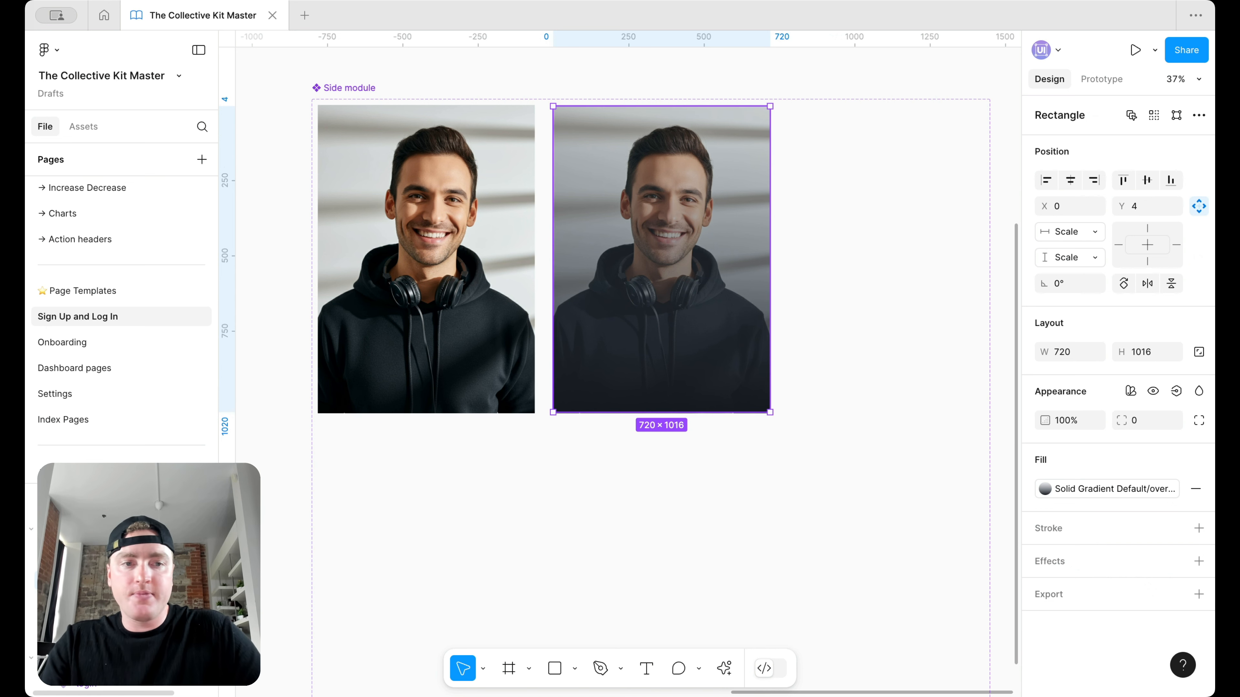
click(900, 234)
scroll(901, 233, down, 3)
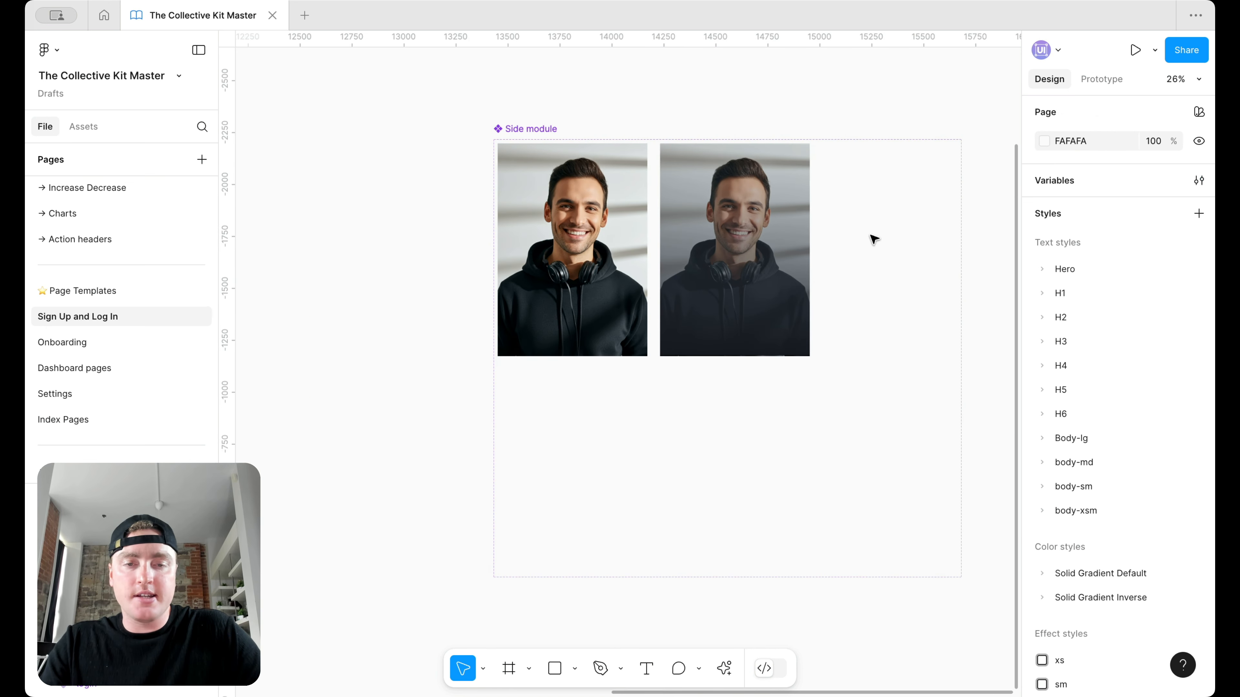
click(771, 221)
key(Return)
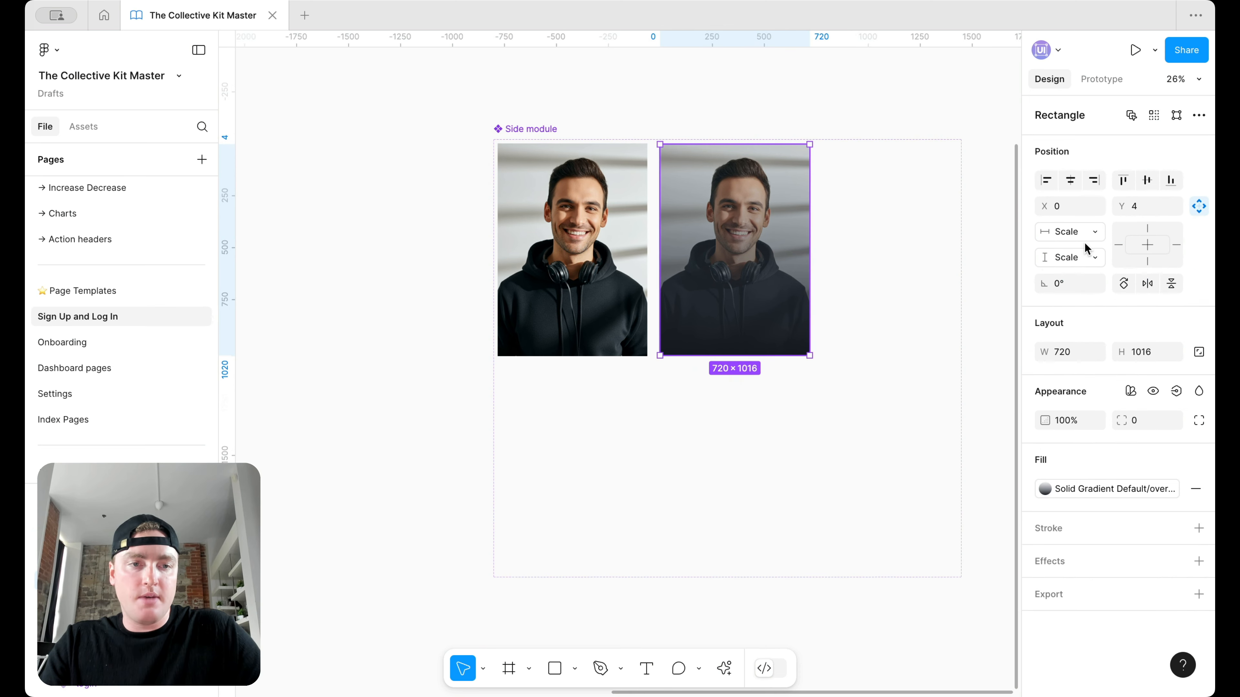
click(1071, 233)
click(1095, 273)
click(1074, 258)
click(1087, 293)
click(897, 273)
Try the exposed Images properties on a test instance of the overlay variant placed outside the component set.
scroll(897, 272, right, 3)
drag(653, 253, 955, 241)
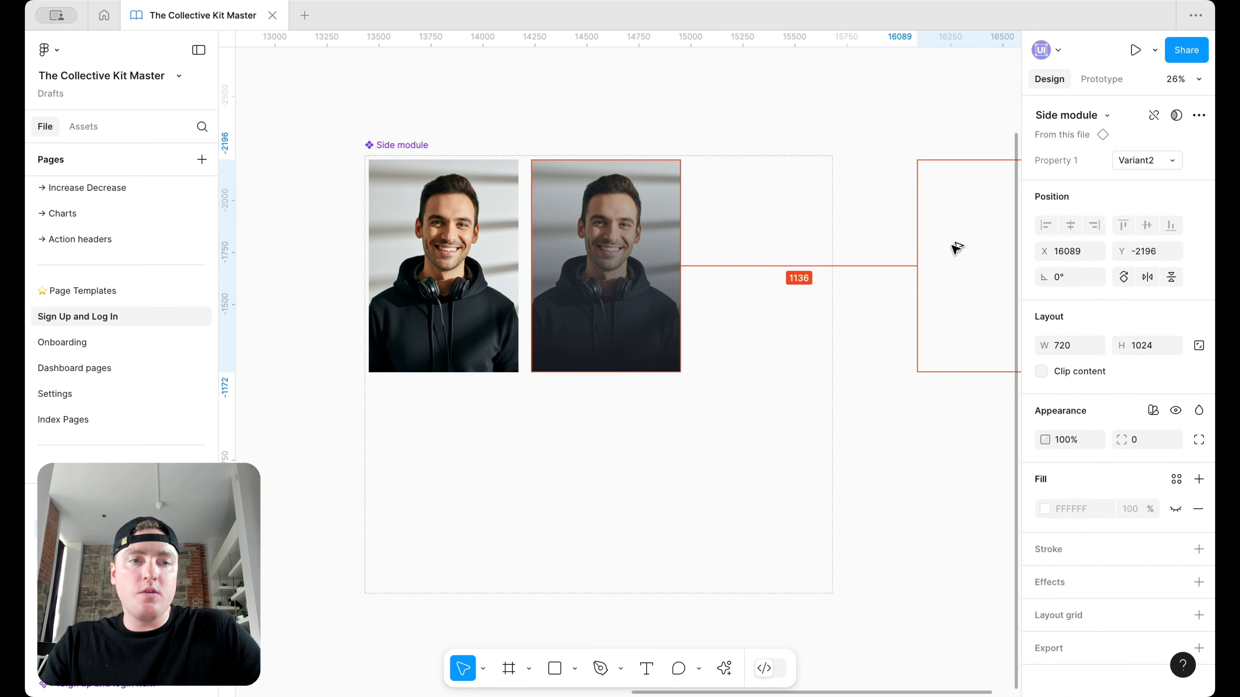
scroll(955, 246, right, 3)
scroll(897, 223, up, 3)
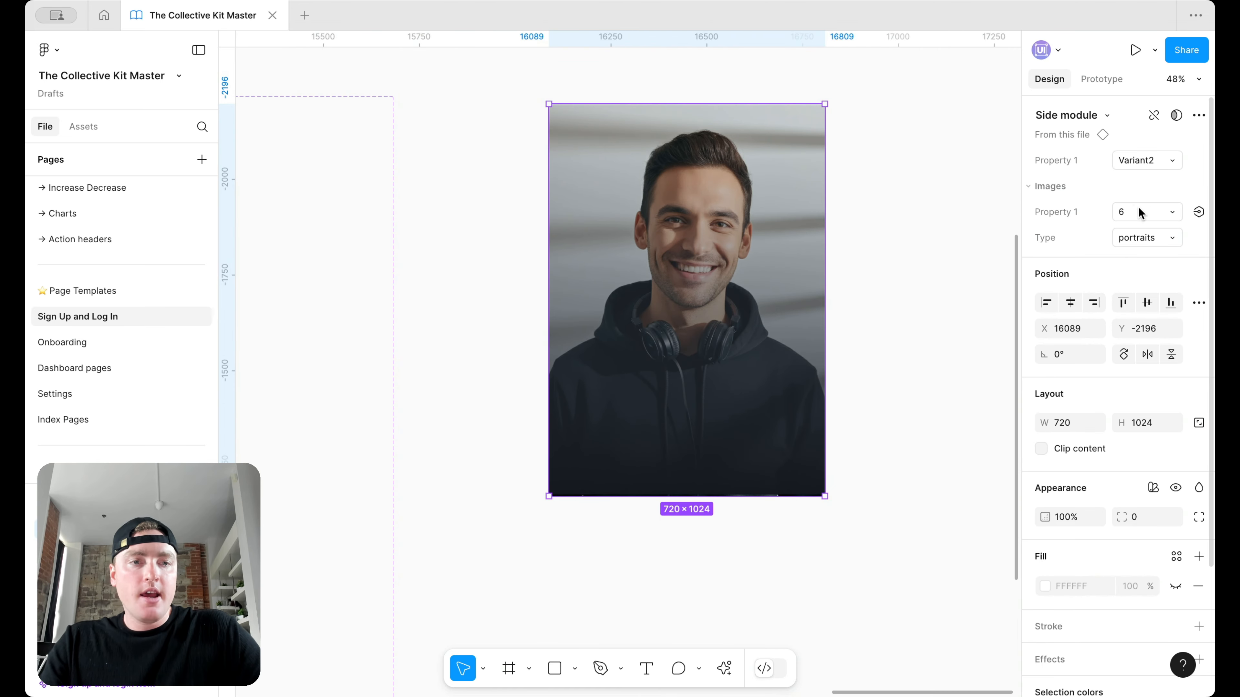
click(1152, 211)
click(1136, 186)
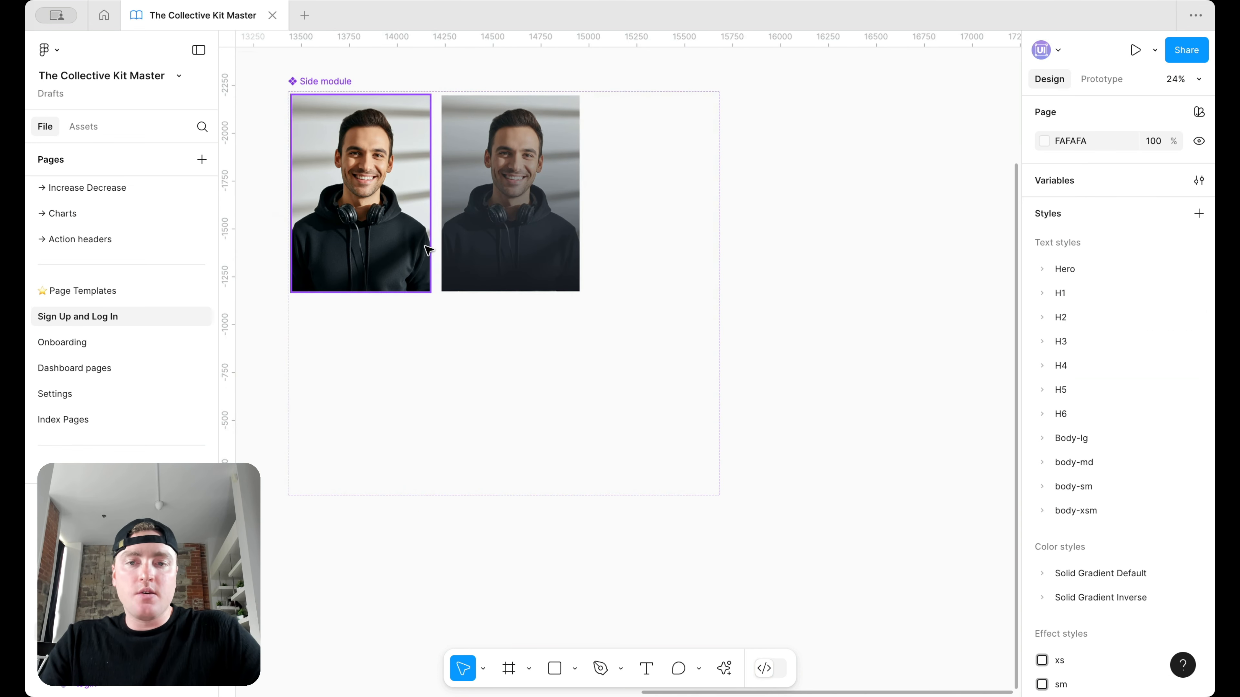
Duplicate the overlay variant to its right as a third Side module variant, at about X 1582, Y 20.
scroll(517, 186, up, 3)
scroll(520, 195, left, 3)
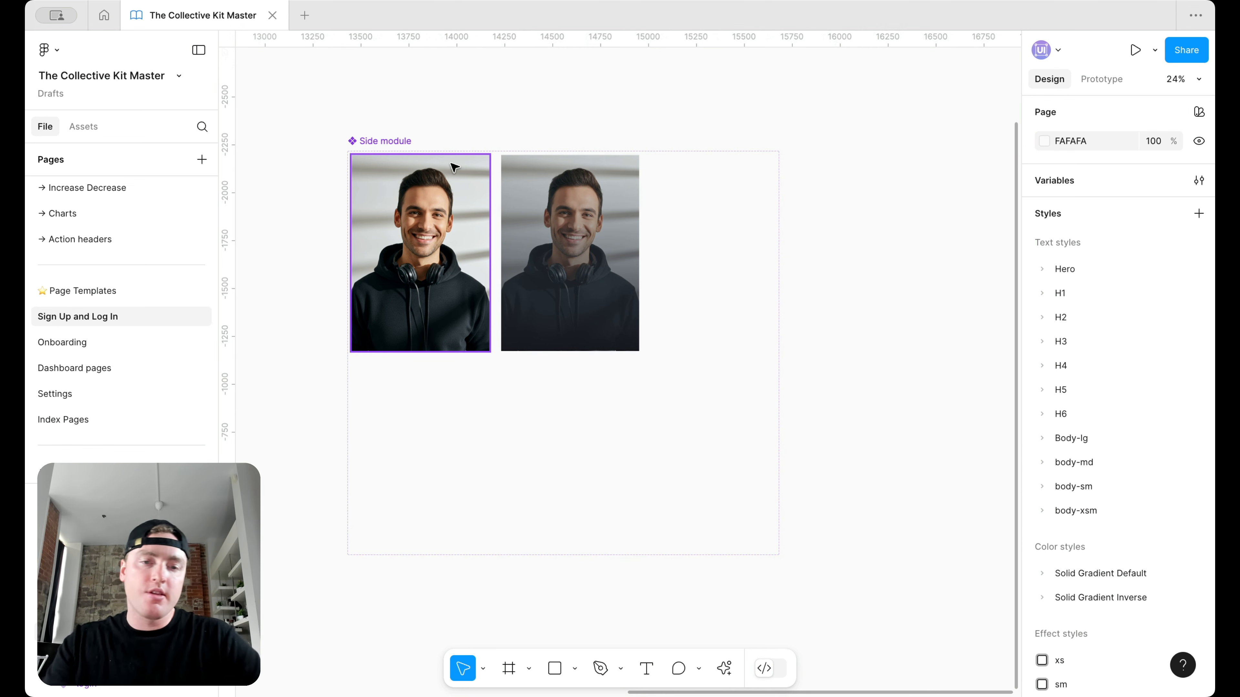
scroll(453, 167, down, 3)
click(483, 299)
drag(484, 299, 603, 296)
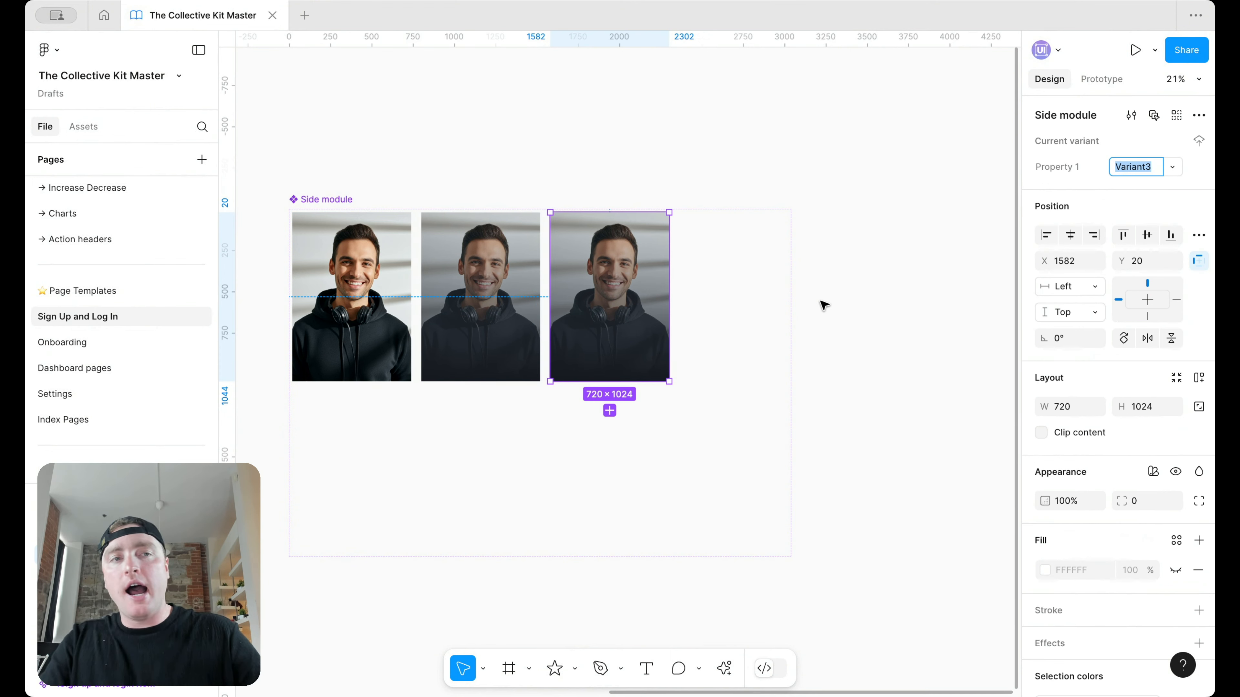
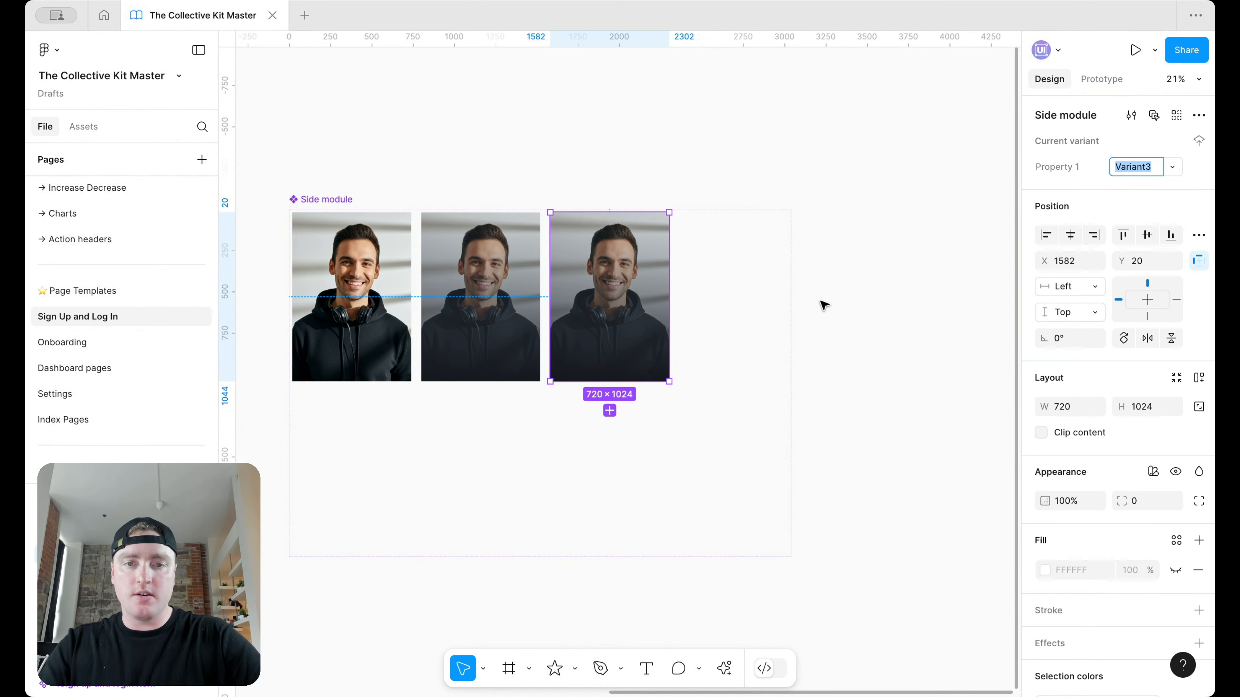
Set the Type of the Images instance in the third Side module variant to working.
click(765, 280)
click(656, 277)
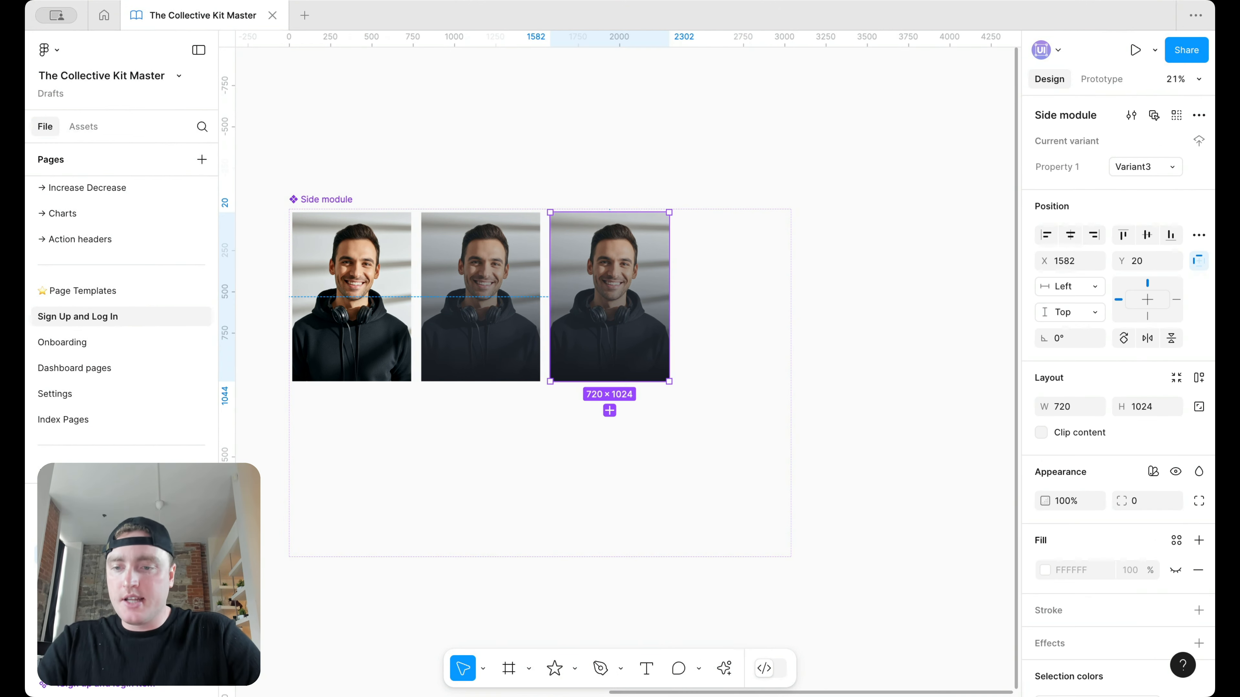
key(Return)
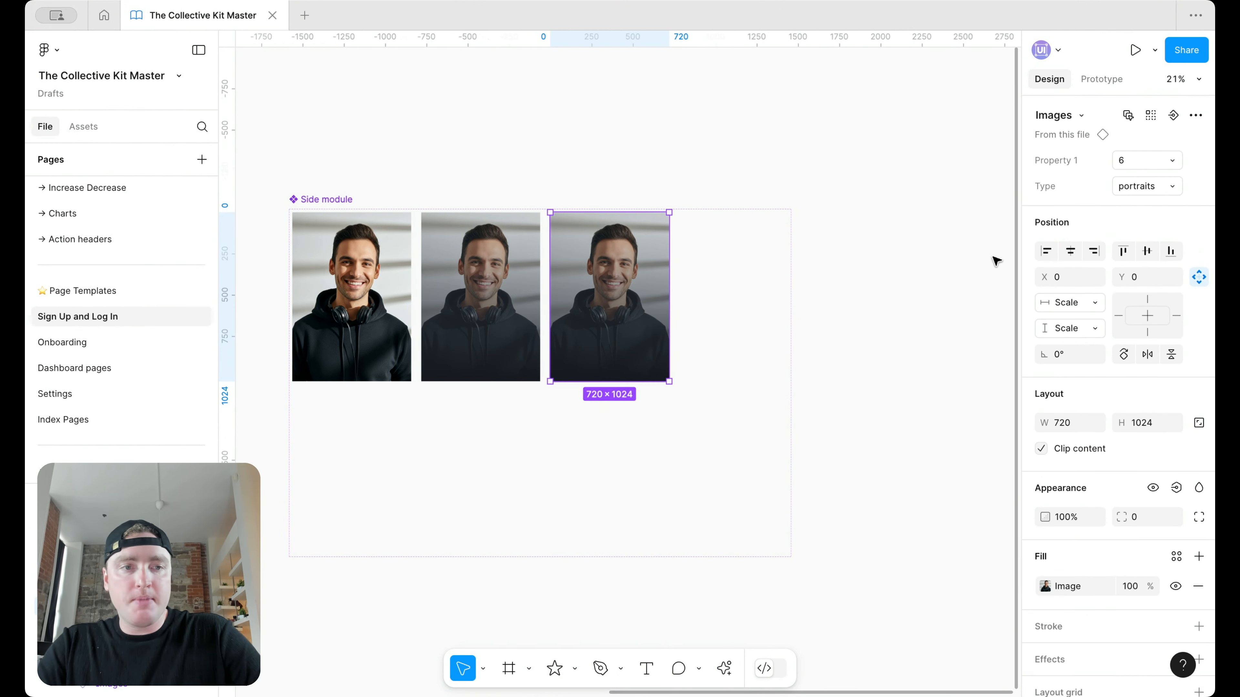
click(1127, 185)
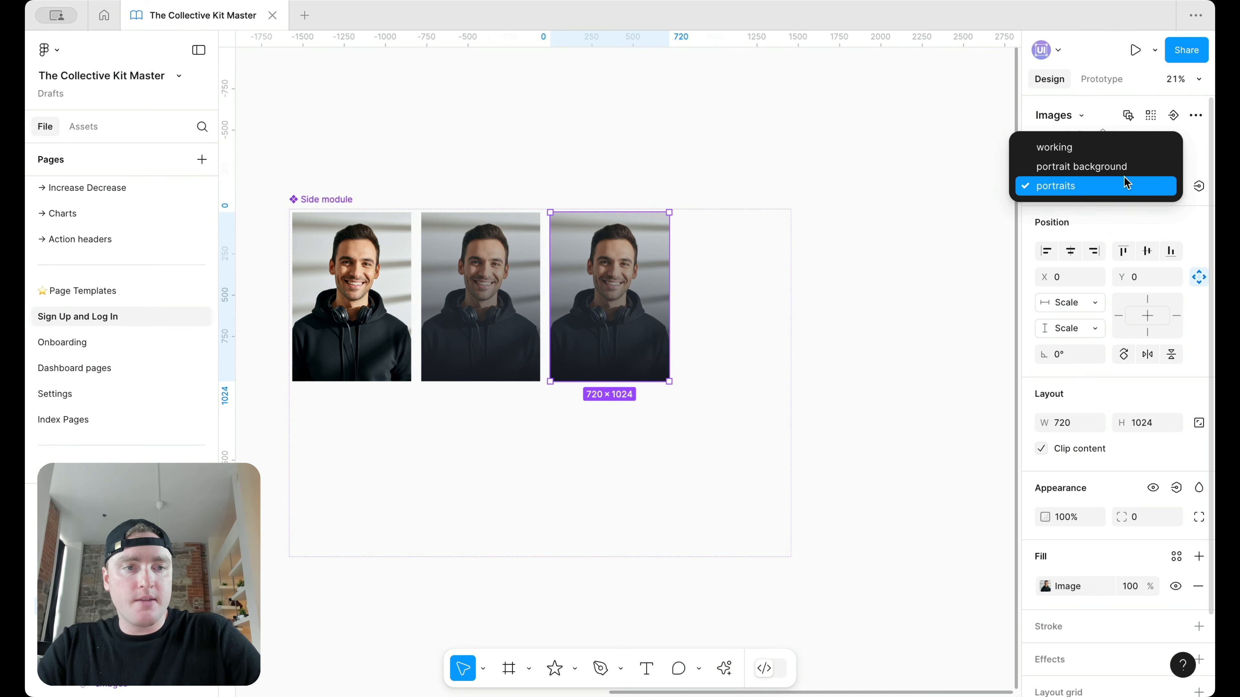
click(1119, 153)
click(1146, 186)
click(861, 289)
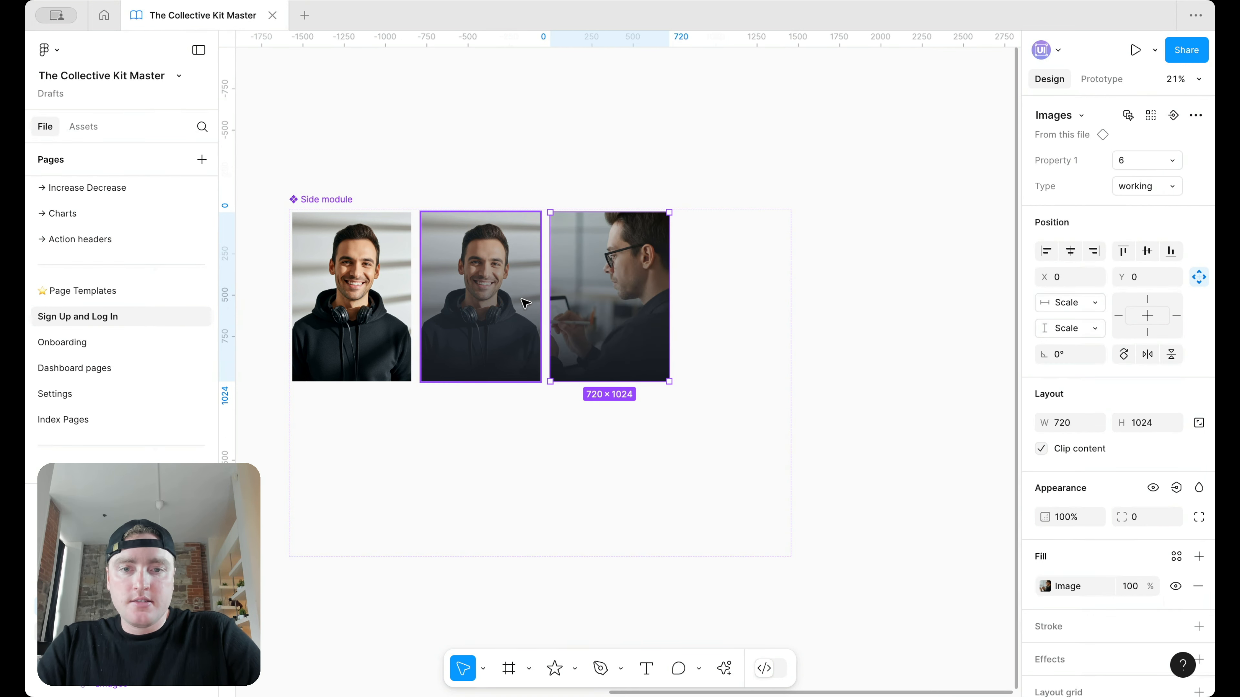
Swap the second variant's portrait to the smiling woman in a dark shirt by changing the Images instance's Property 1.
scroll(524, 301, up, 5)
scroll(525, 302, down, 5)
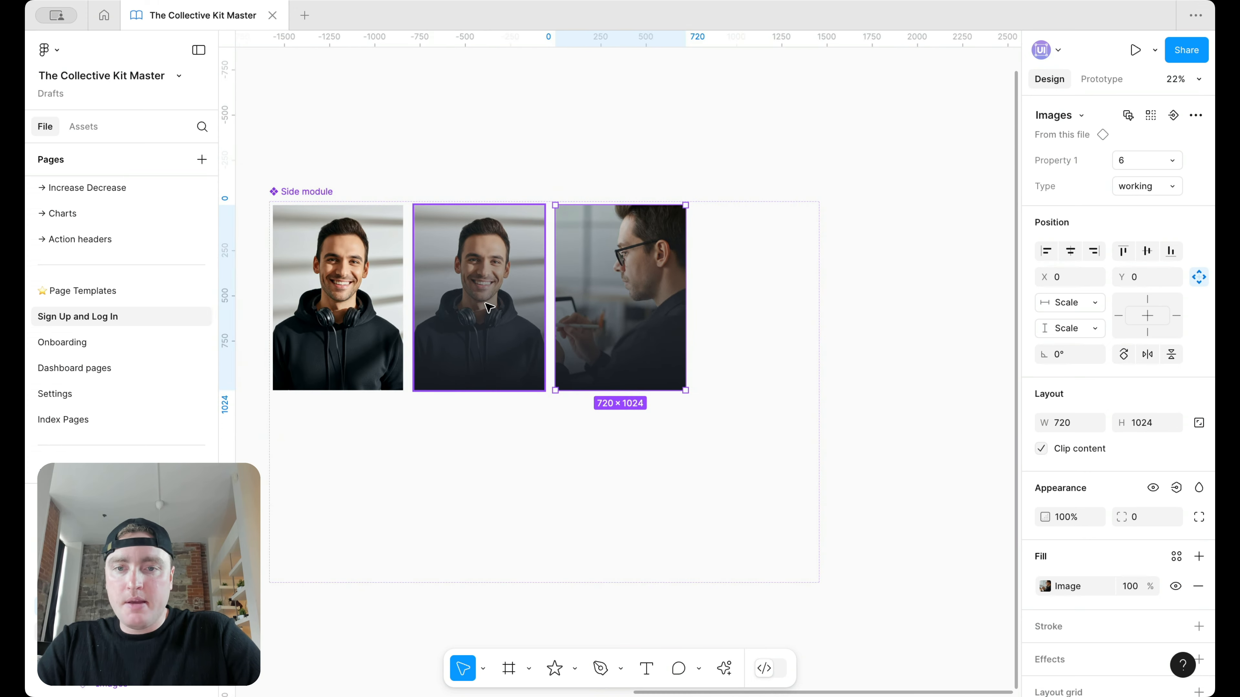
click(488, 307)
key(Return)
click(1139, 164)
click(1129, 138)
click(912, 199)
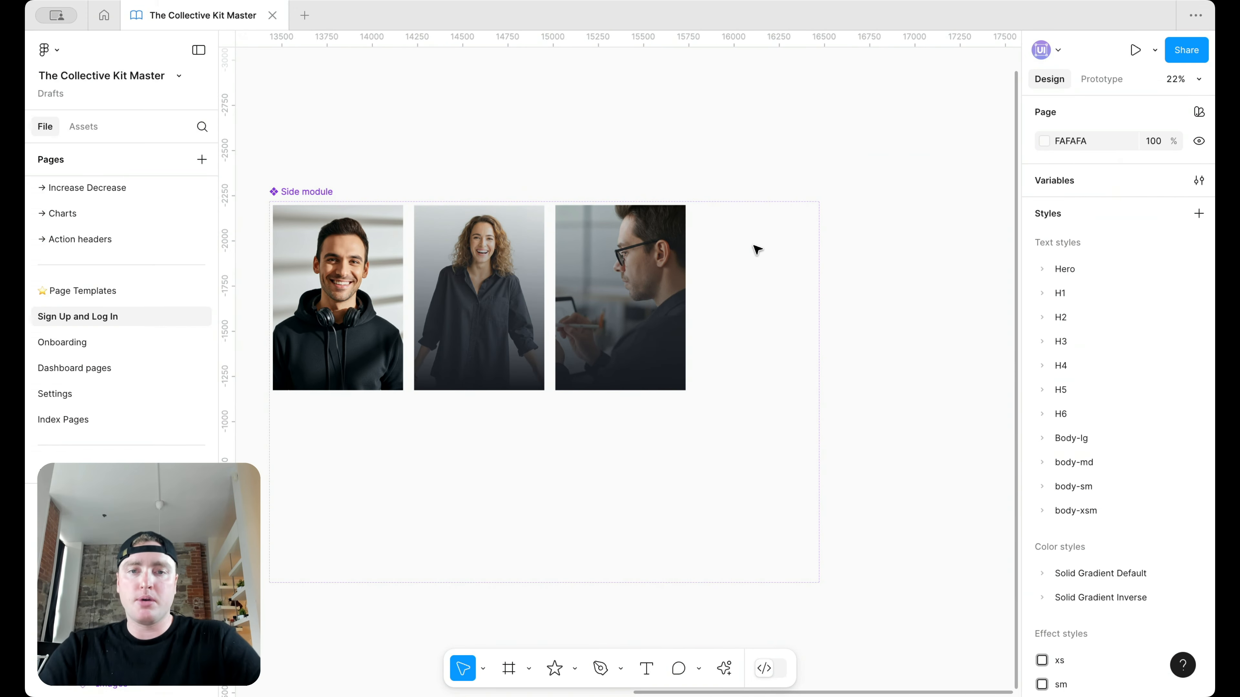
Draw a text box about 658 × 178 outside the component set reading "You miss 100% of the shots you don't take".
scroll(756, 250, up, 2)
scroll(737, 273, down, 4)
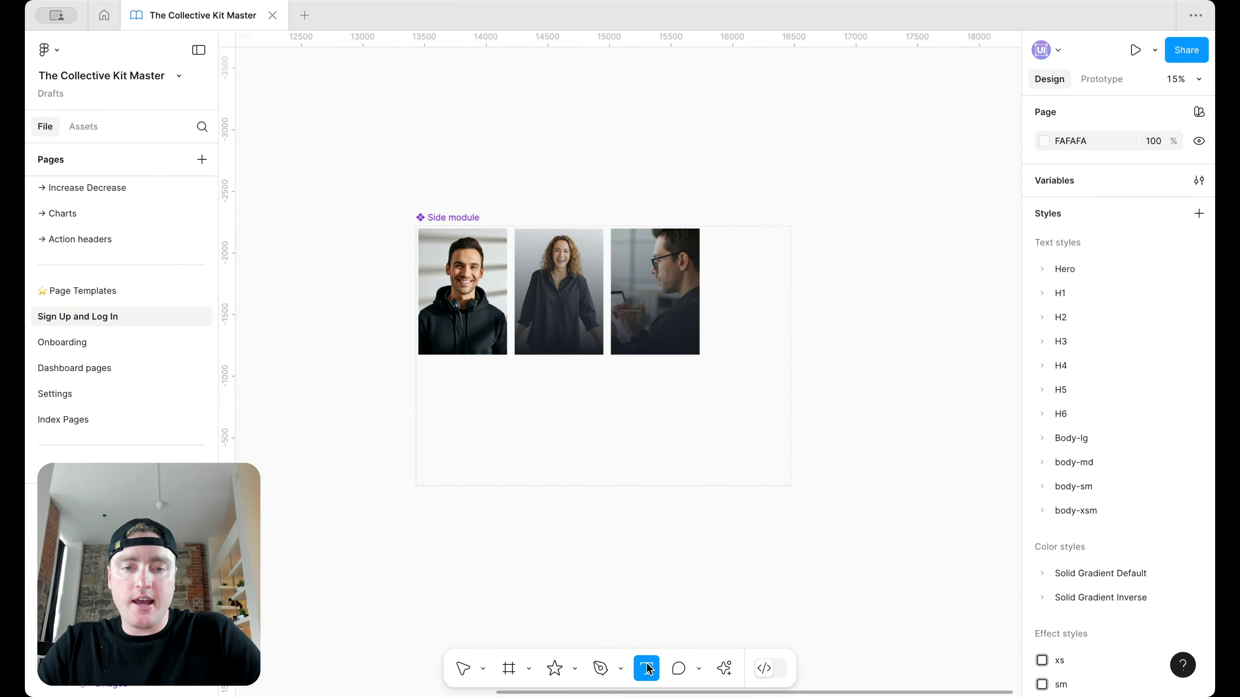
scroll(898, 307, up, 3)
drag(790, 295, 914, 329)
scroll(914, 329, up, 3)
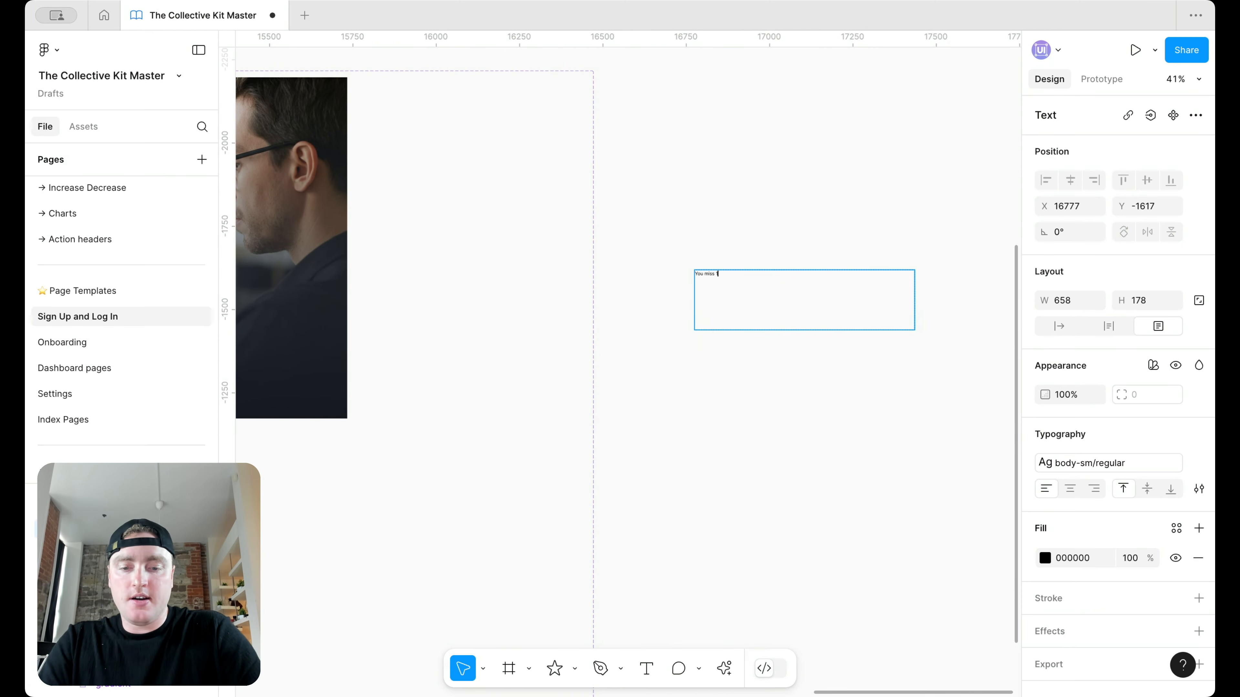
scroll(995, 335, up, 5)
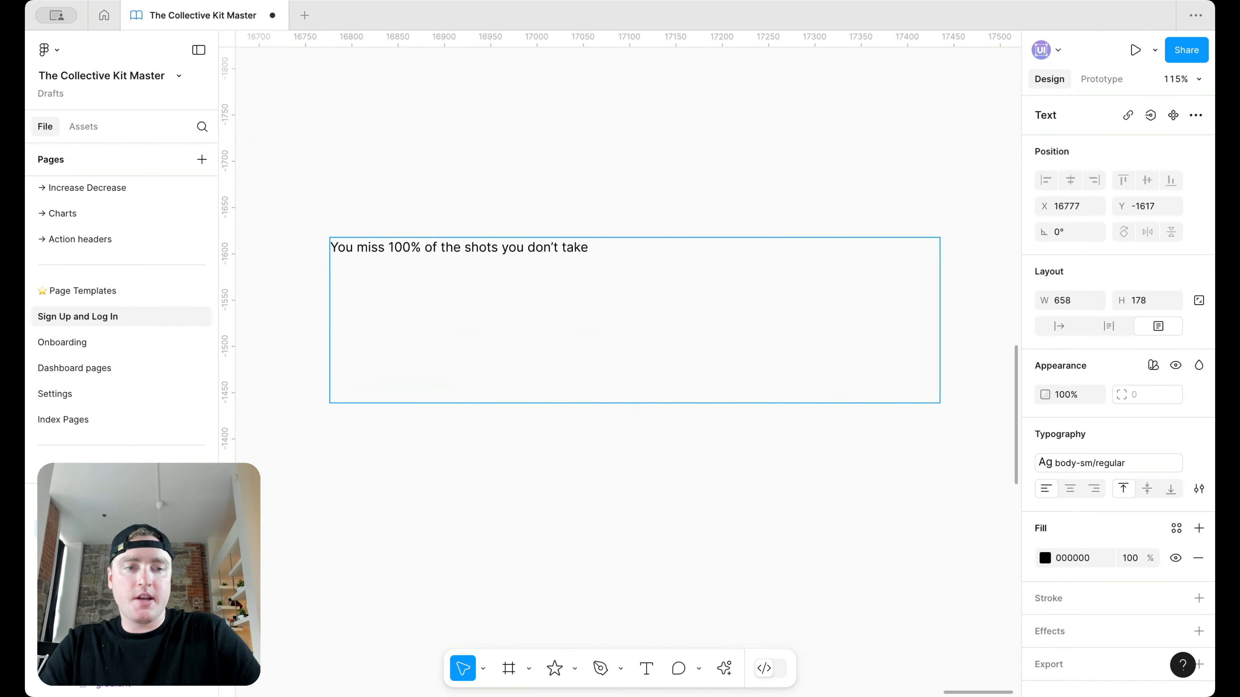
Apply the text/default/heading colour to the quote text and shrink its box to about 289 × 51.
key(Return)
click(1176, 529)
text(head)
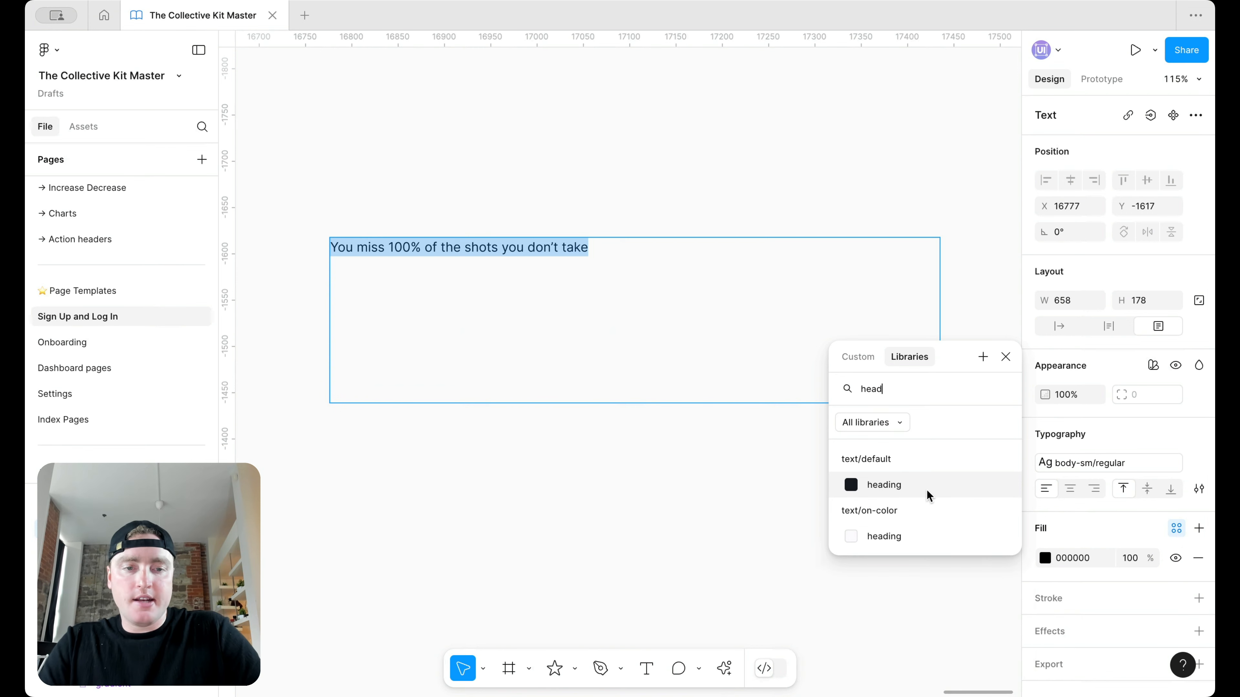
click(927, 490)
key(Escape)
drag(681, 404, 681, 285)
drag(941, 250, 598, 249)
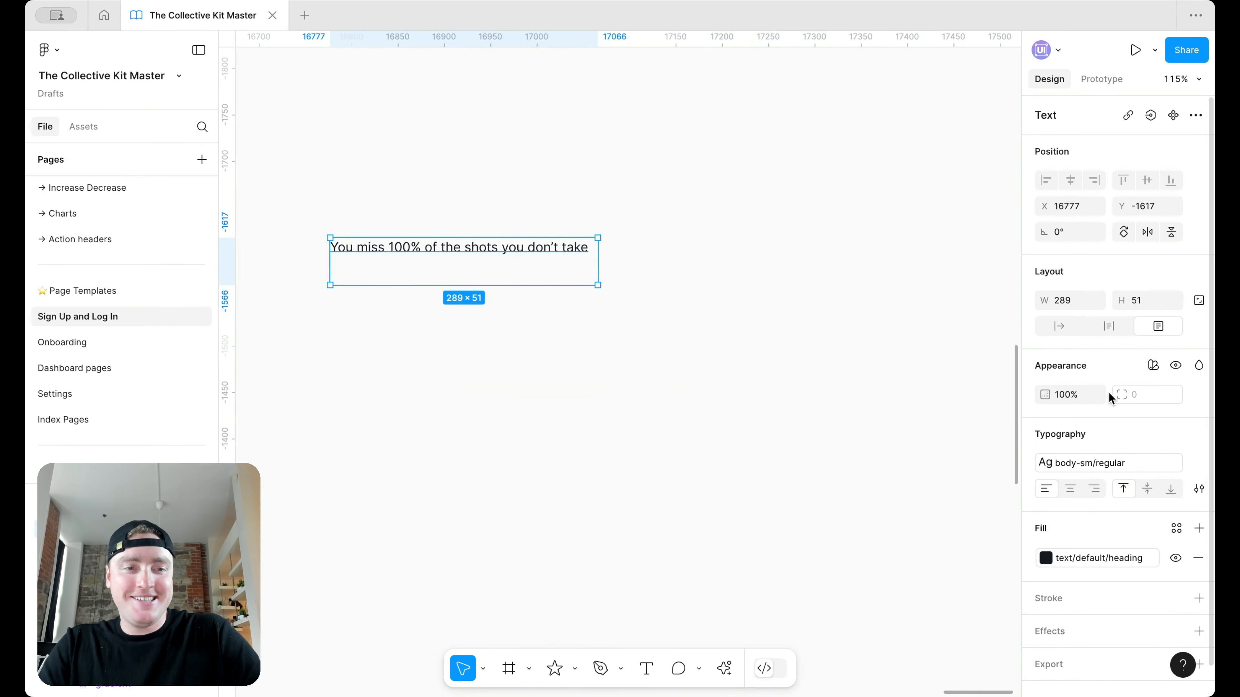
Apply the H5/medium text style to the quote.
click(1084, 459)
scroll(968, 507, down, 15)
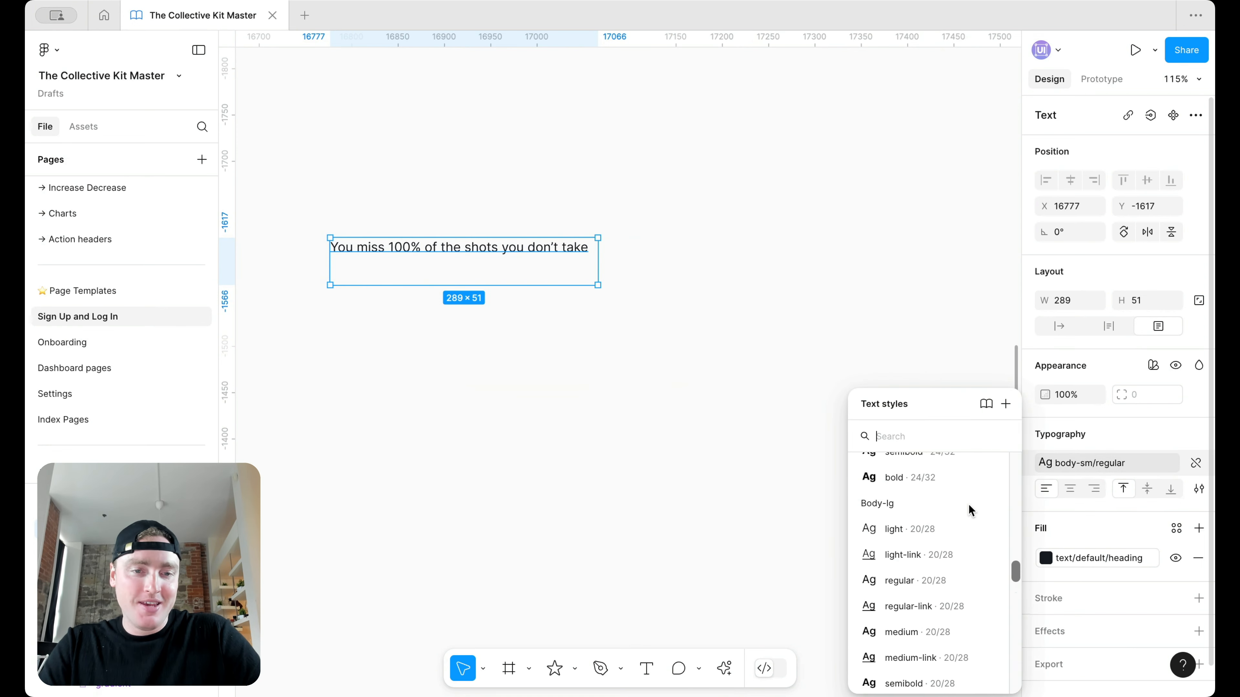
scroll(935, 582, up, 3)
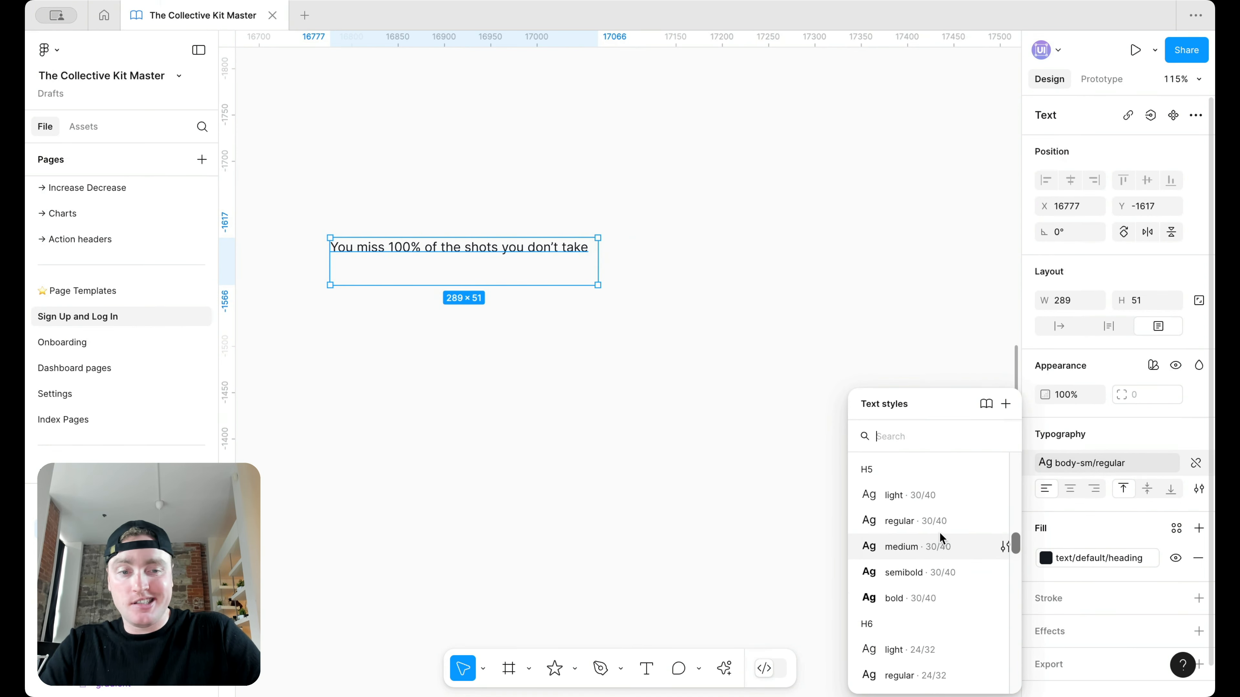
click(938, 537)
Duplicate the quote directly below itself, about 340 wide, and apply the Body-lg/regular text style to the copy.
drag(598, 259, 636, 363)
scroll(611, 307, left, 5)
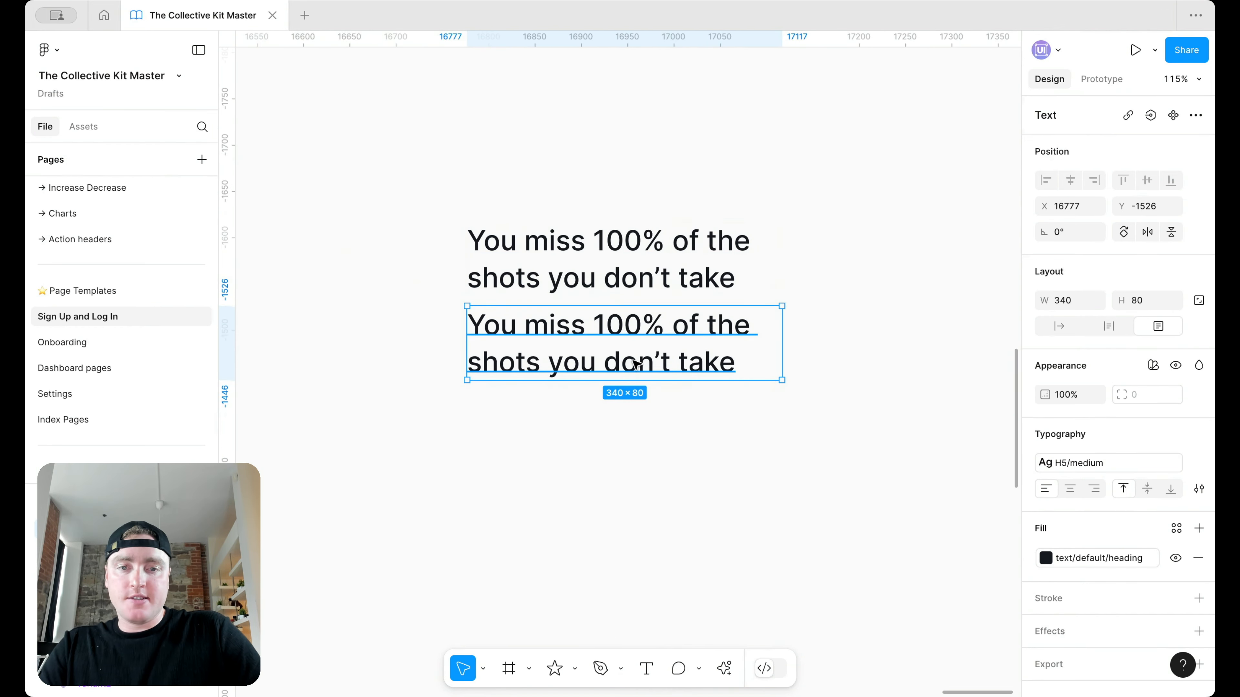
click(1073, 463)
scroll(930, 617, up, 2)
click(918, 592)
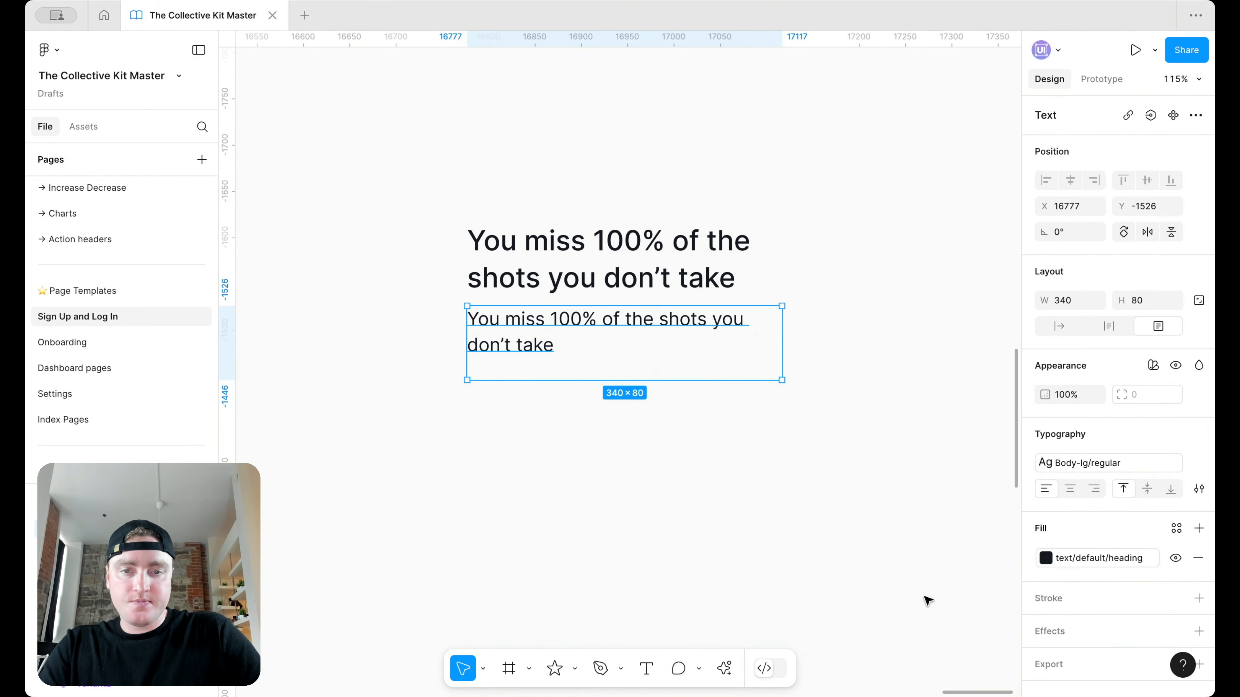
Set the copied text's colour to text/default/body and replace its content with "Wayne Gretzky".
click(1045, 557)
click(911, 606)
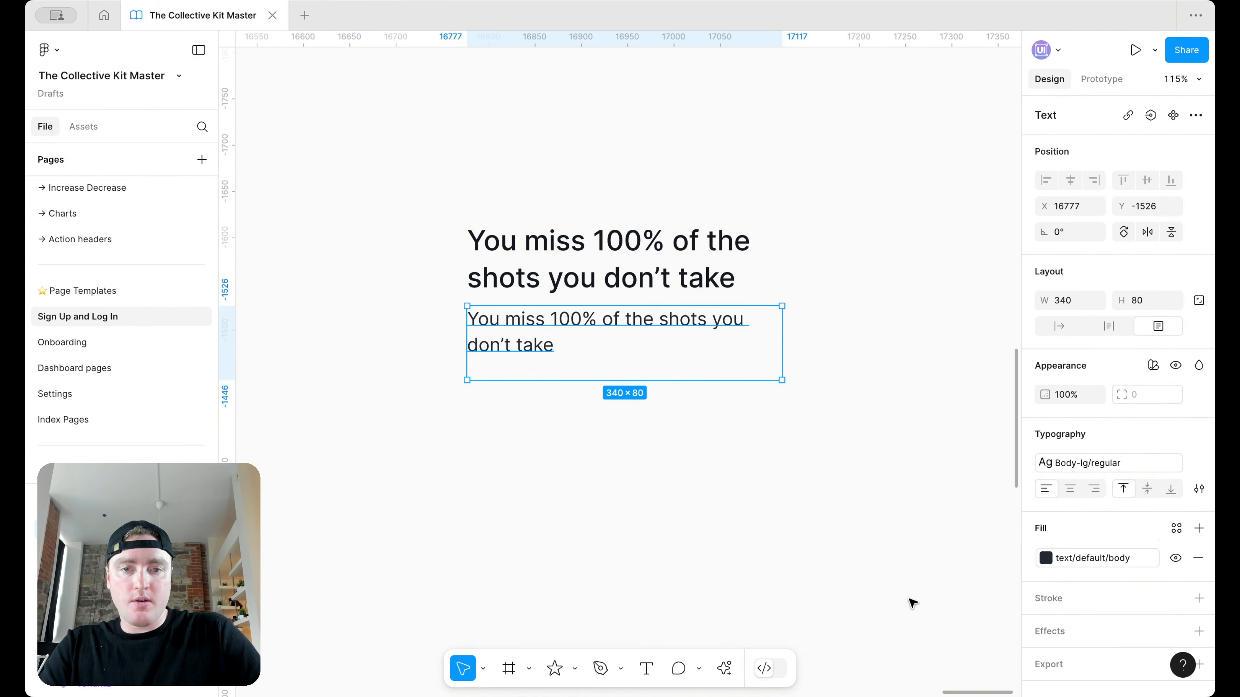
double_click(732, 348)
text(Wayne Gretzky)
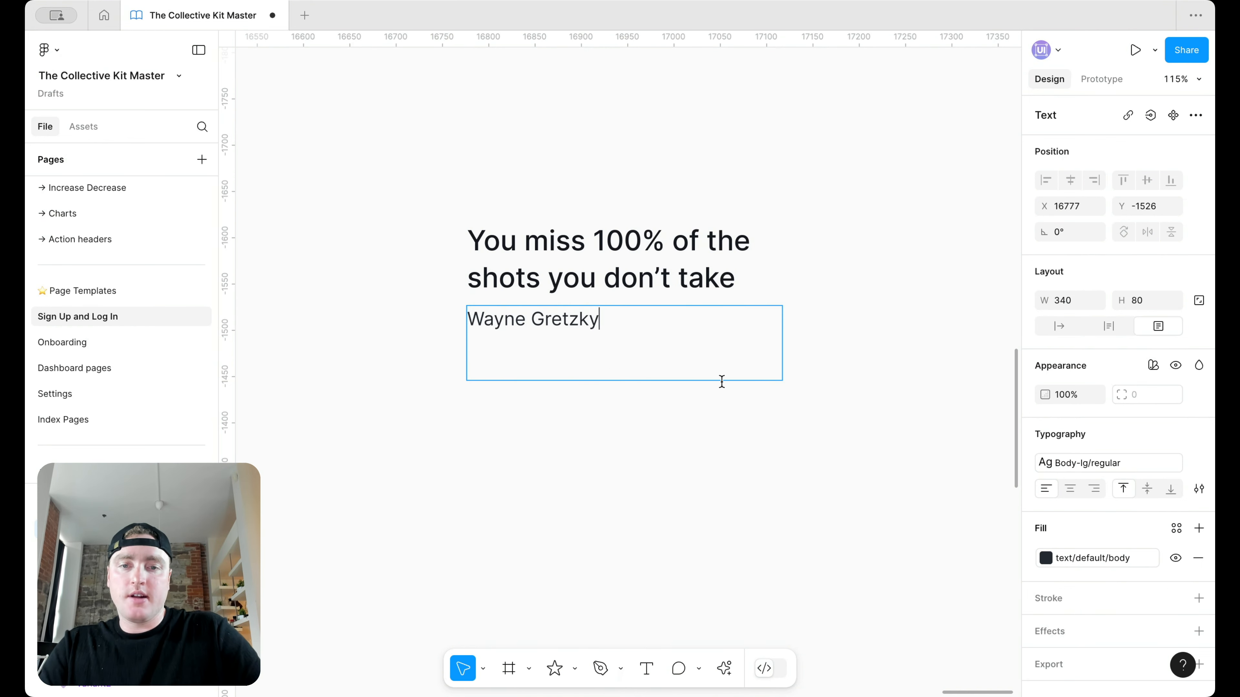
key(Escape)
Wrap the quote and attribution in a vertical auto layout frame and set both texts' heights to hug contents.
shift+click(733, 277)
key(shift+a)
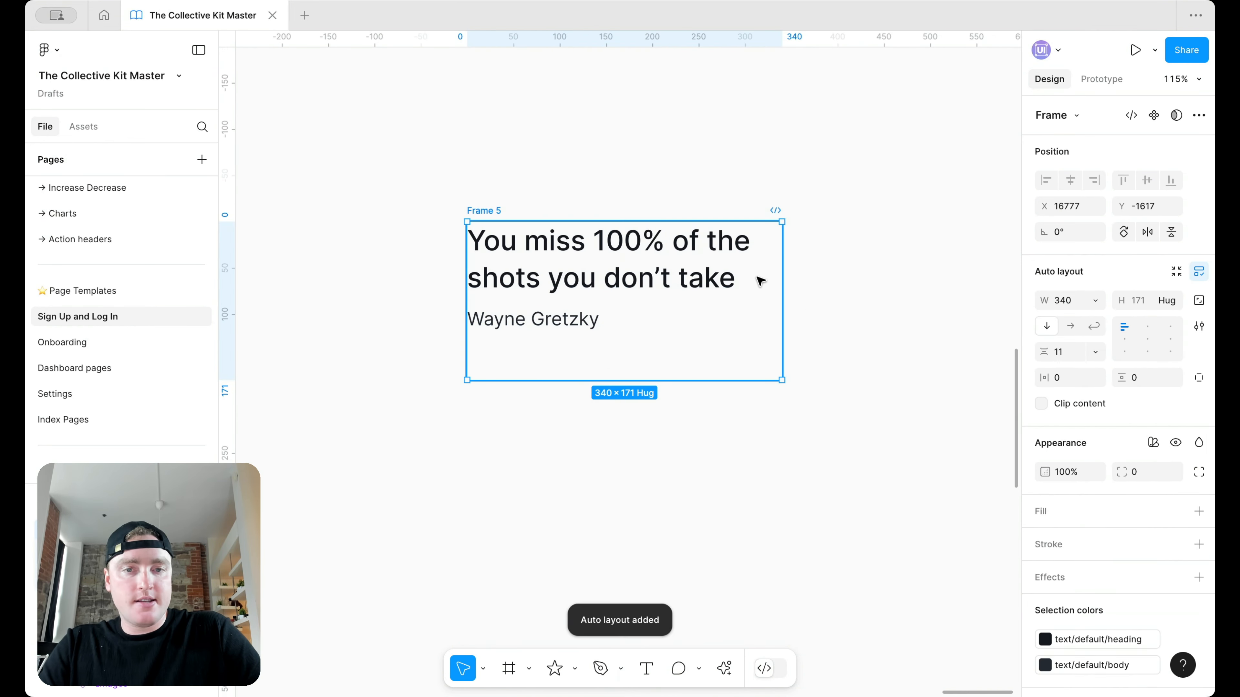
click(760, 281)
click(1168, 300)
click(1162, 318)
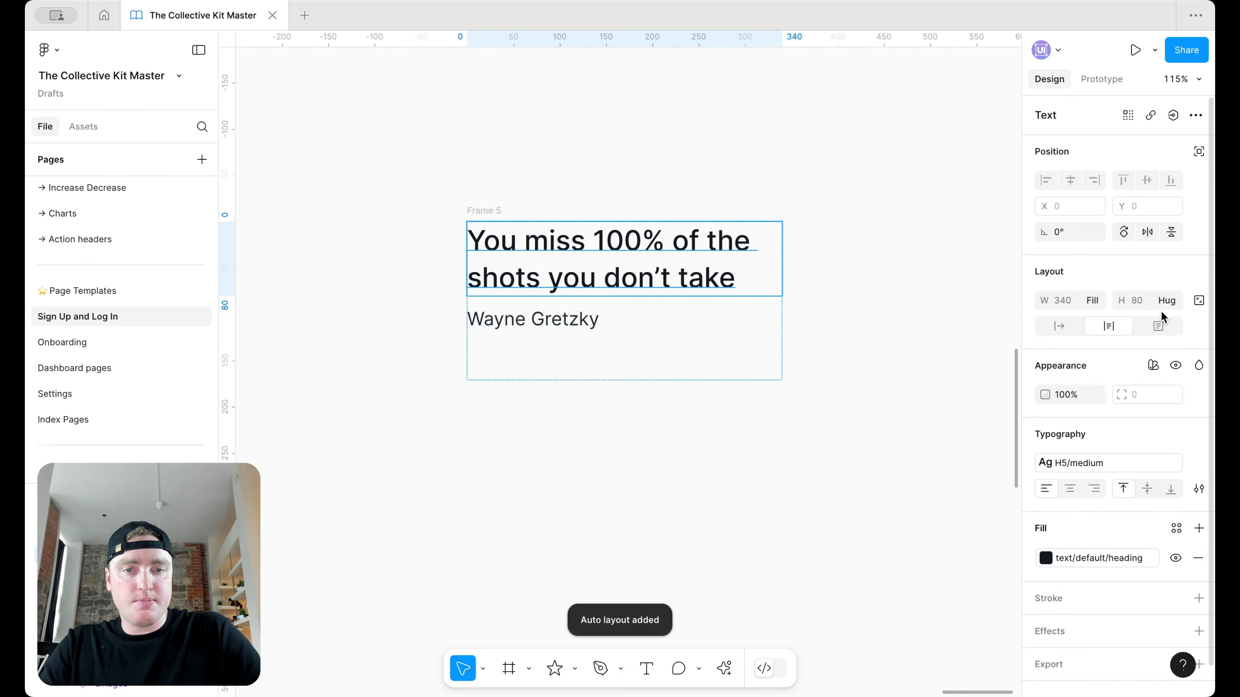
click(589, 321)
click(1167, 301)
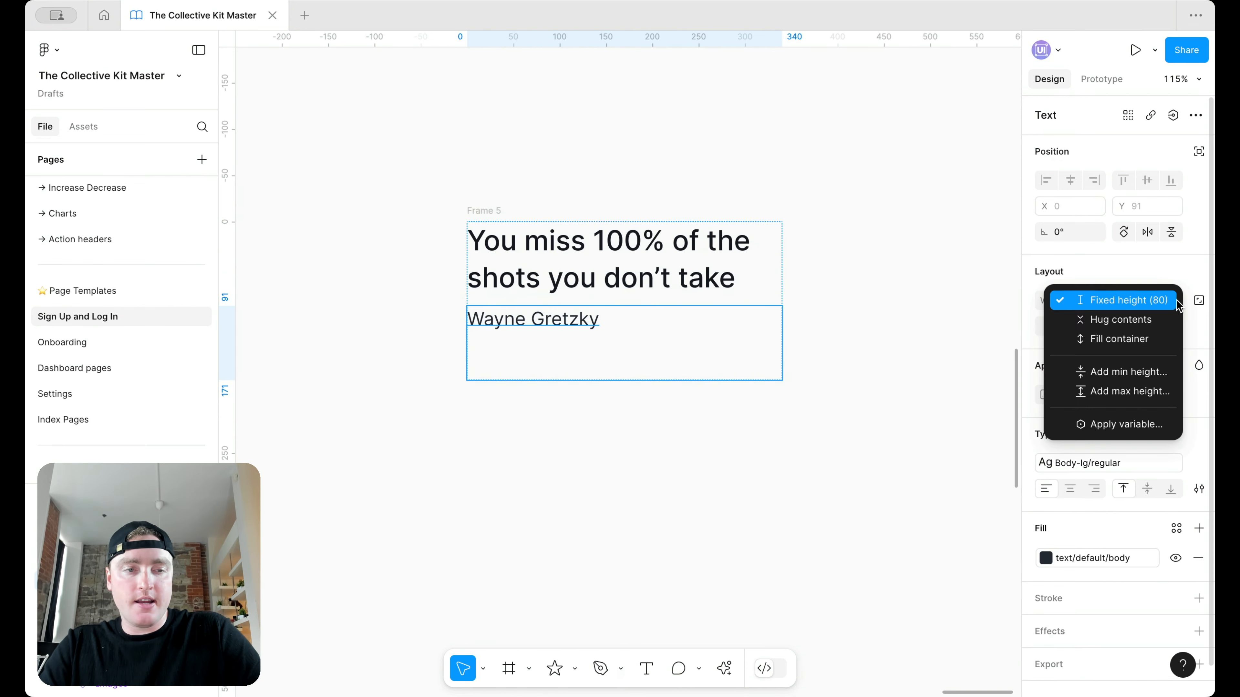
click(1158, 320)
click(919, 280)
Paste the quote frame into the third Side module variant and place it near the lower-left of the image, at about X 58, Y 803.
scroll(920, 279, down, 5)
click(724, 240)
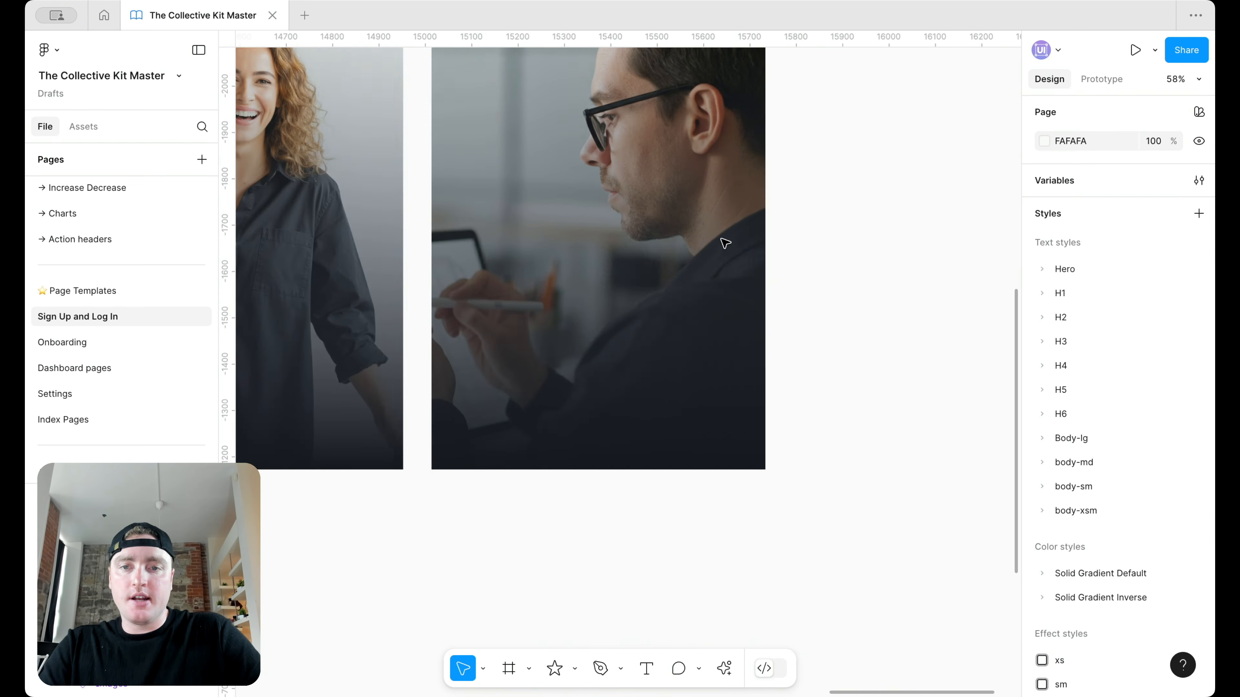
scroll(808, 280, down, 3)
click(808, 280)
key(ctrl+v)
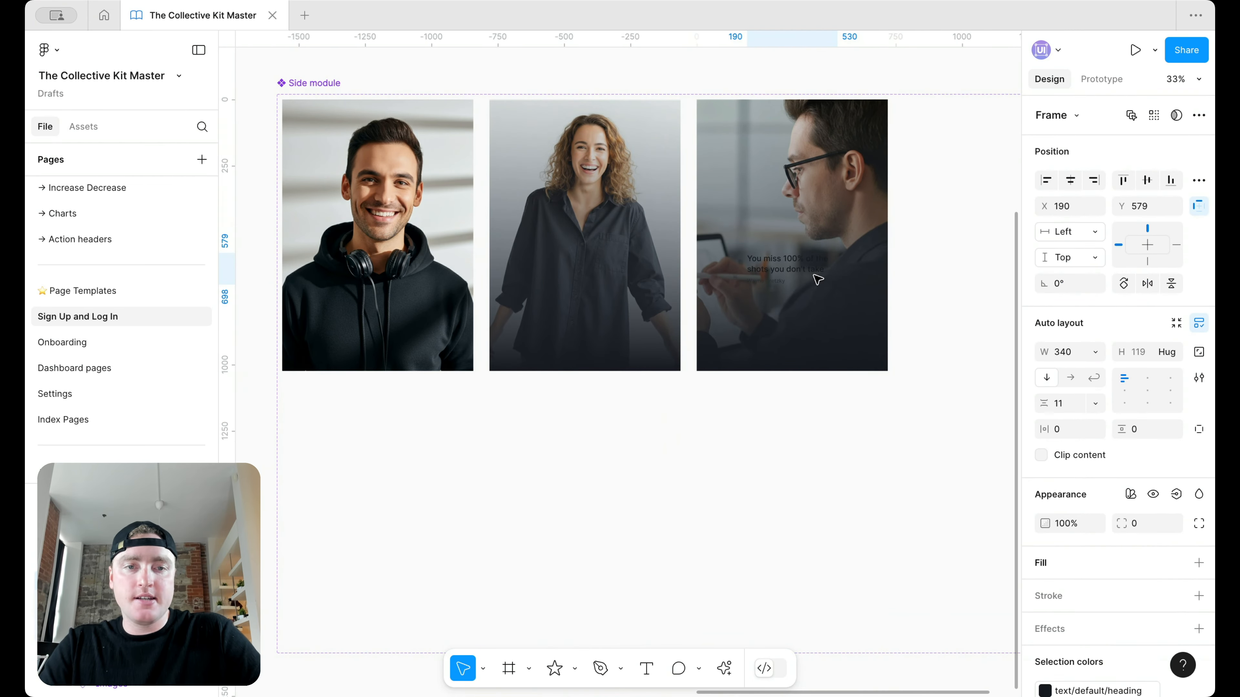
scroll(818, 280, up, 5)
drag(818, 280, 739, 391)
Apply the H4/medium text style to the quote text inside the third variant.
double_click(675, 388)
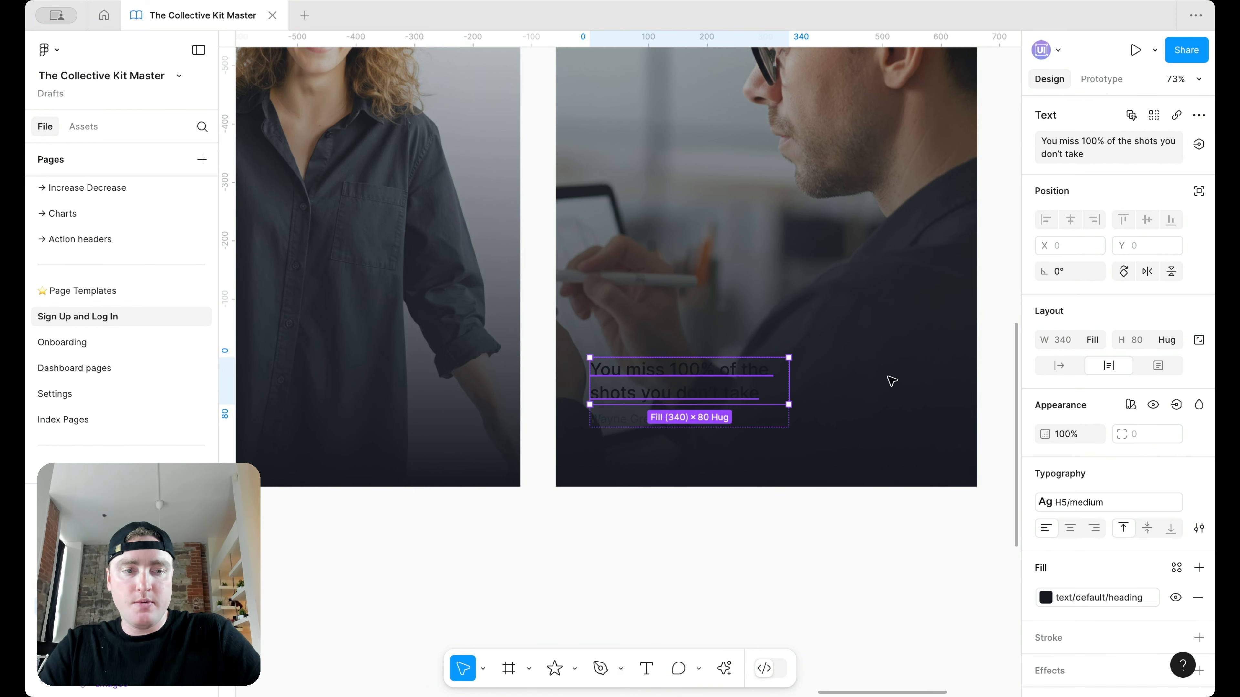
click(1124, 501)
scroll(959, 543, up, 3)
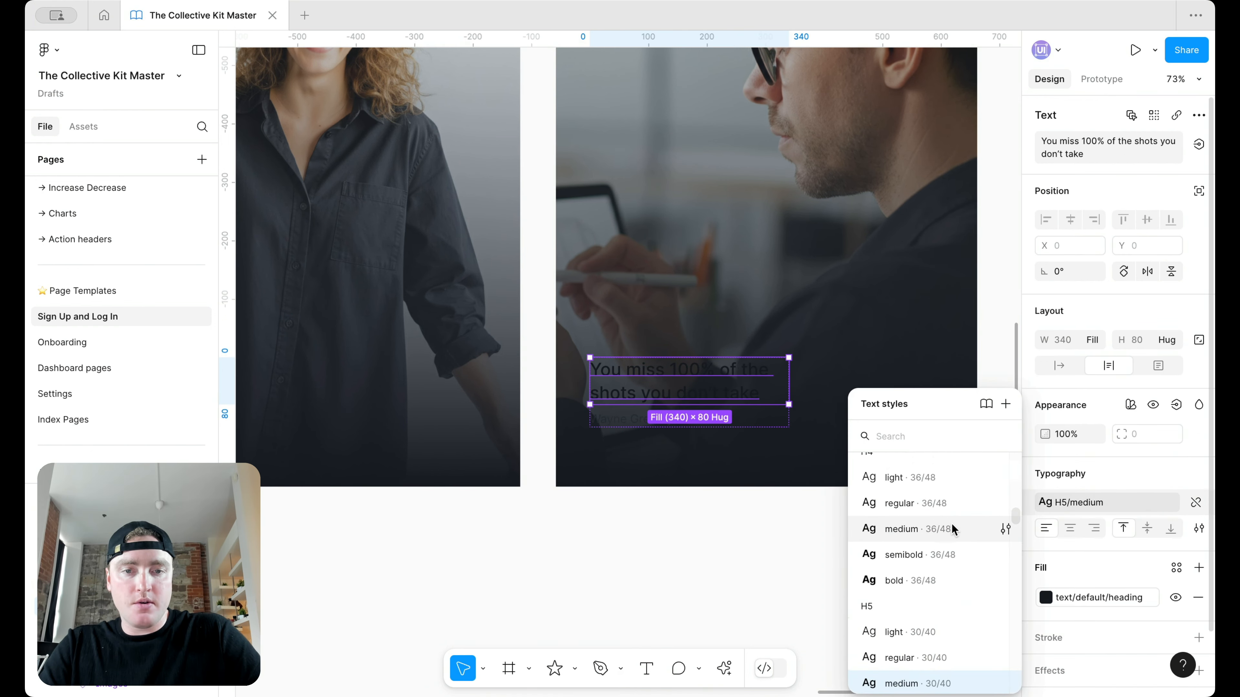
click(951, 529)
Widen the quote frame in the third variant to about 536.
click(796, 471)
click(730, 404)
click(934, 397)
click(772, 401)
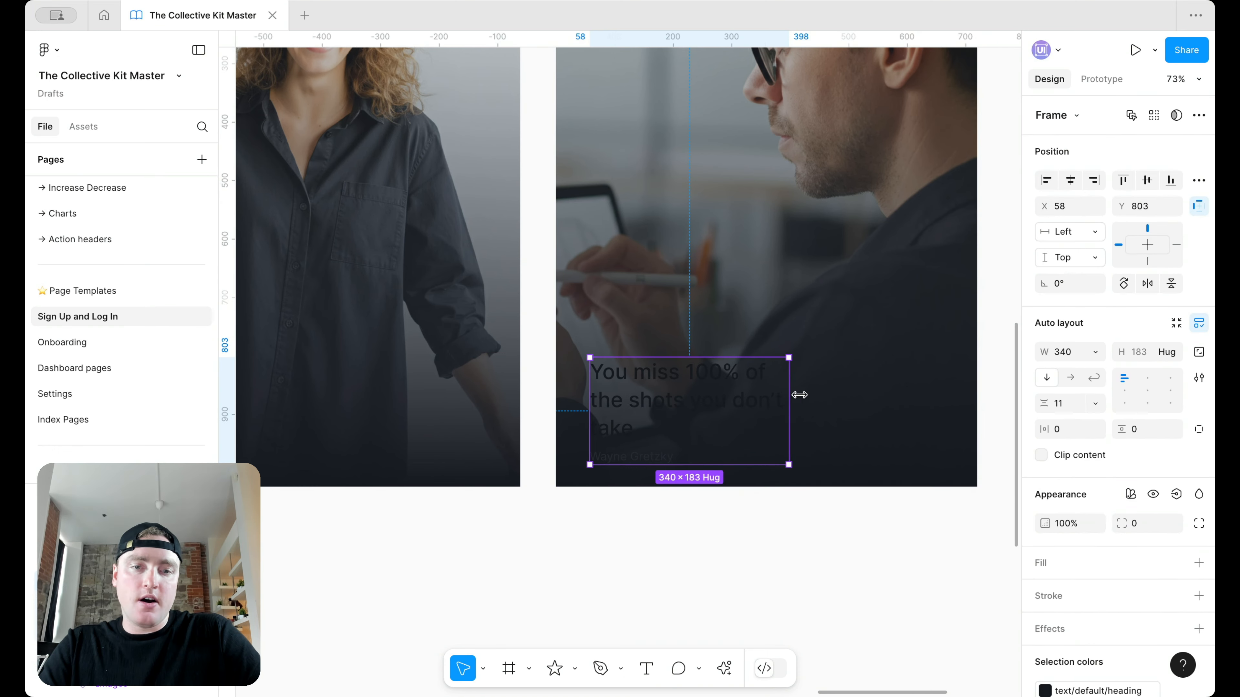
drag(786, 393, 902, 393)
Recolour the quote and the attribution text with light text/on-color styles.
click(779, 391)
click(1049, 598)
scroll(916, 582, down, 5)
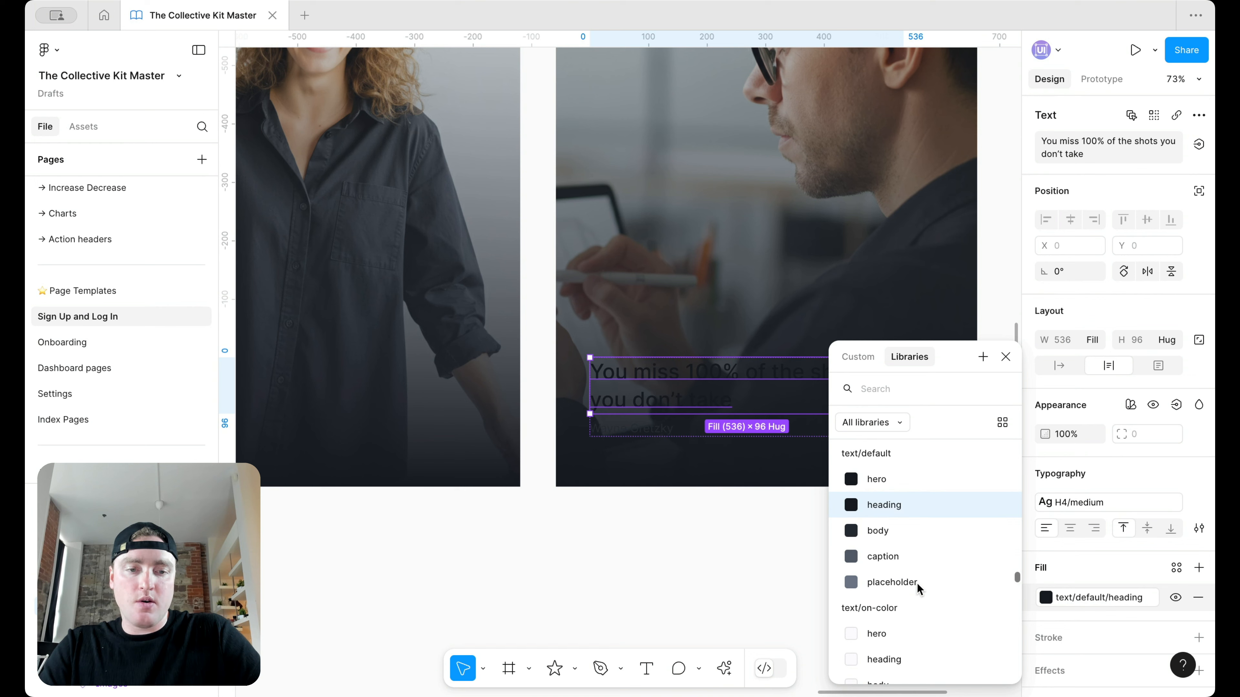
click(660, 431)
click(1145, 589)
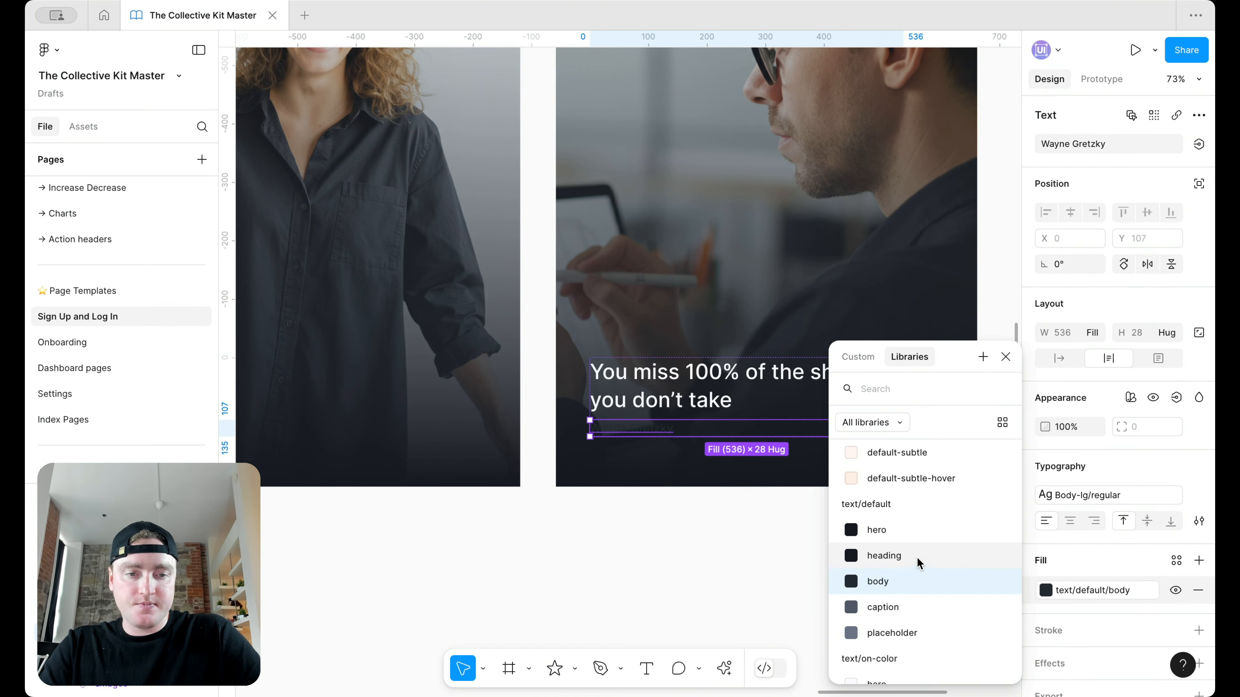
scroll(917, 603, down, 4)
click(899, 623)
click(790, 568)
Move the quote frame up within the third variant to about X 67, Y 751.
double_click(739, 389)
scroll(739, 389, down, 5)
scroll(703, 391, up, 2)
scroll(703, 391, right, 2)
scroll(664, 397, up, 3)
drag(683, 522, 687, 503)
scroll(690, 455, up, 2)
scroll(690, 454, down, 3)
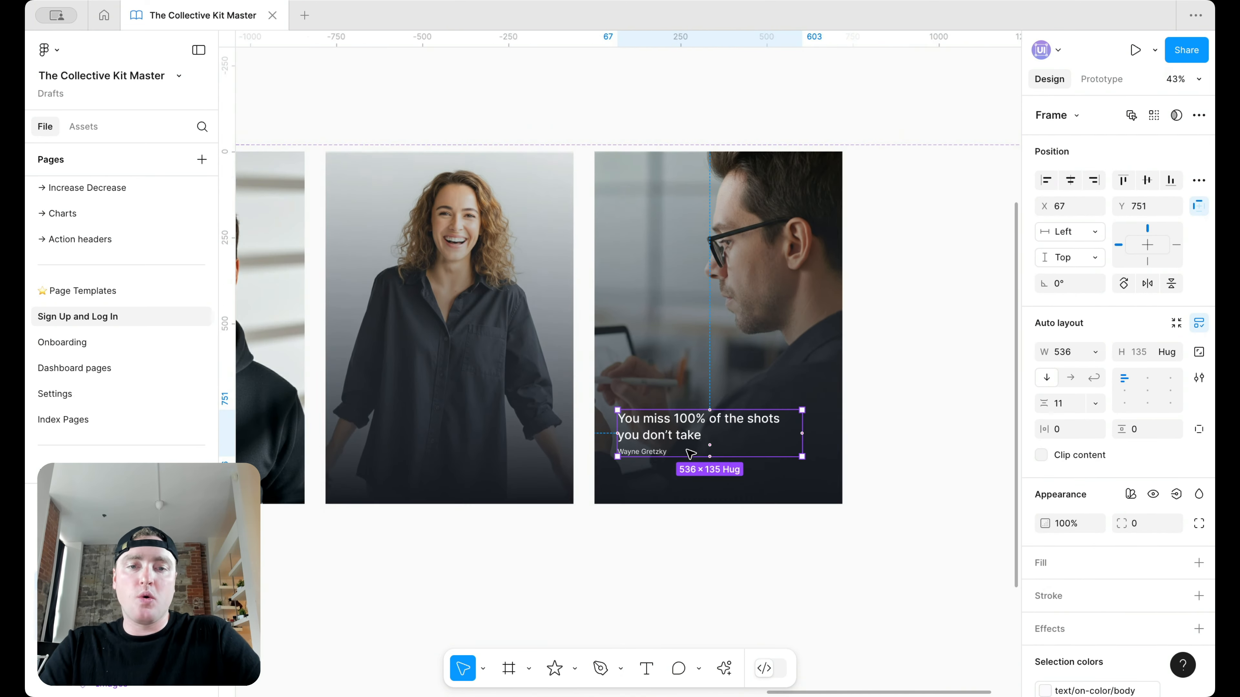
Set the quote frame's horizontal and vertical padding to 24.
scroll(690, 454, up, 2)
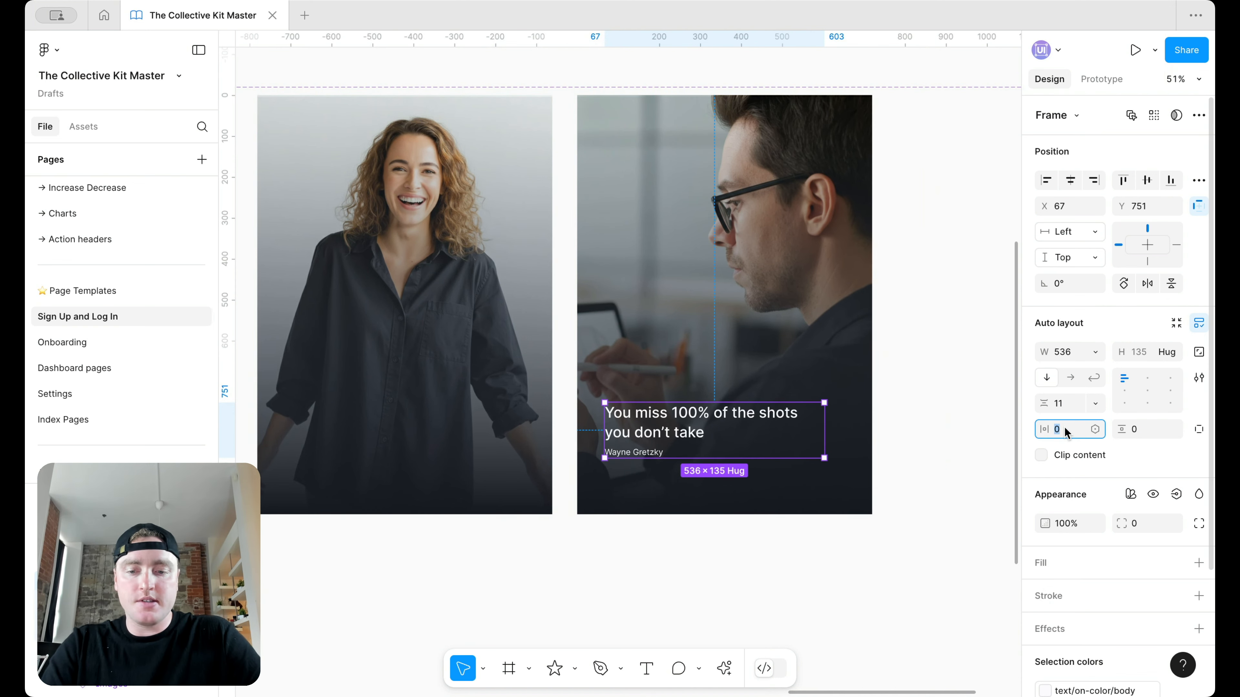
key(Return)
text(24)
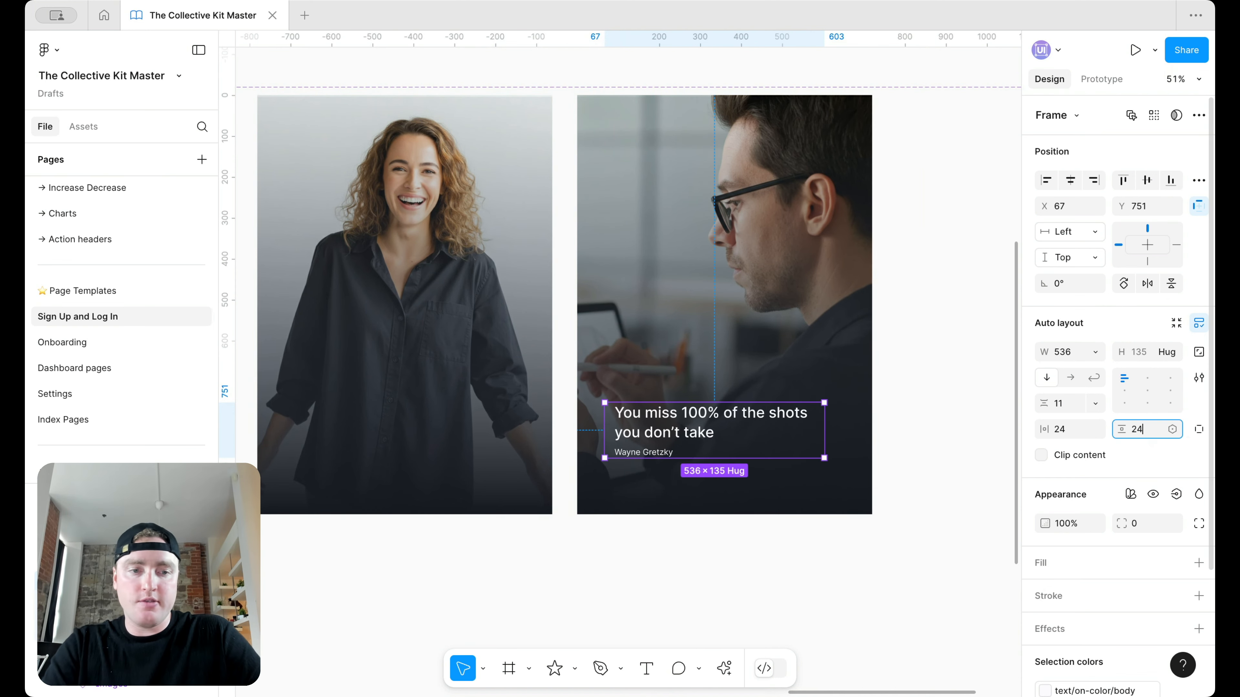
key(Return)
Add a fill to the quote frame using the opacity gradient/20% colour.
click(1199, 563)
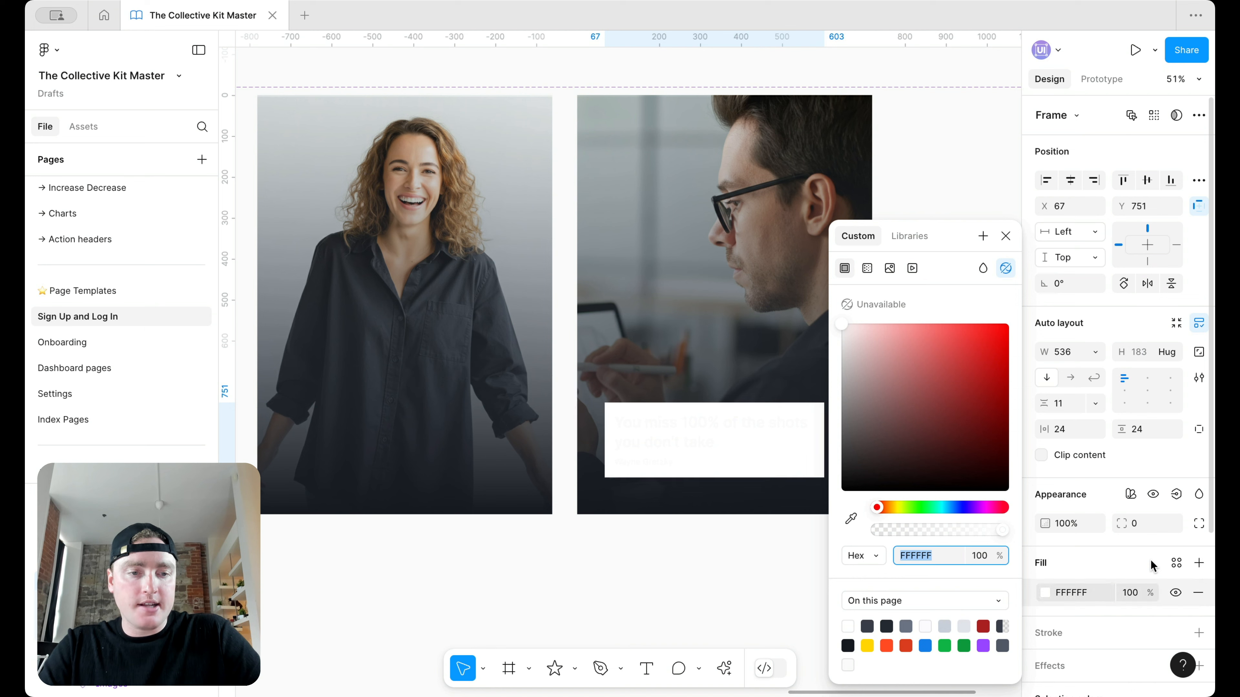
click(1175, 563)
text(gra)
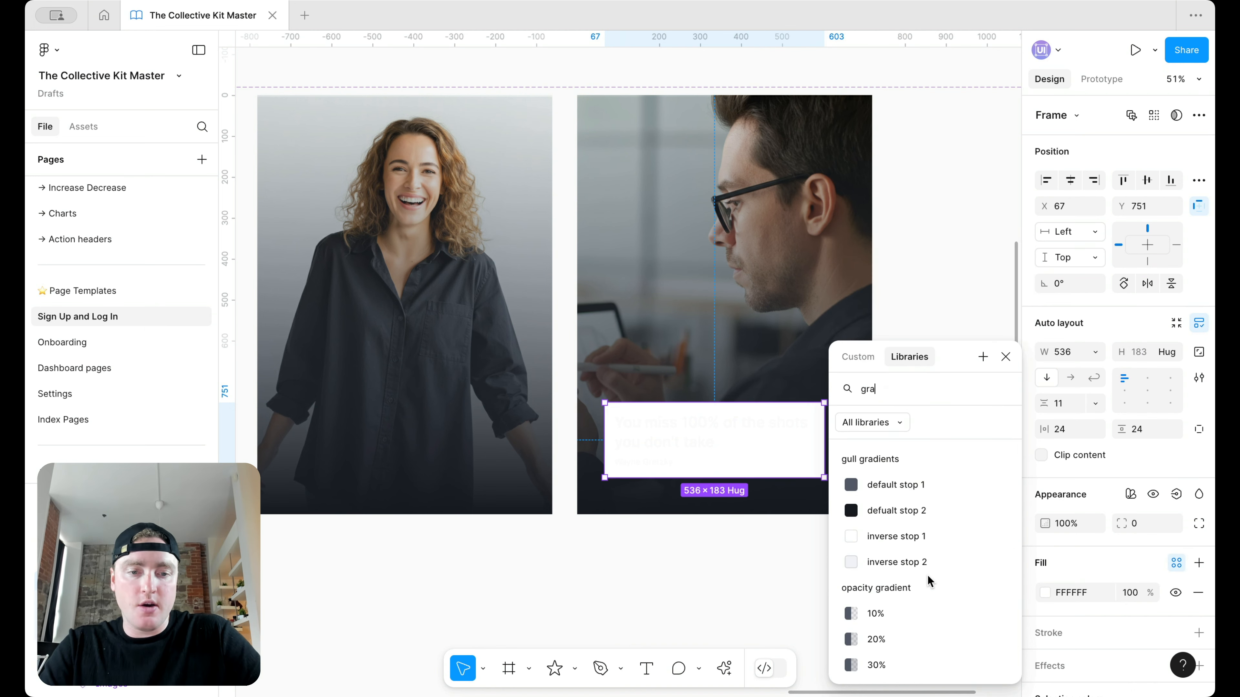
scroll(928, 562, down, 3)
click(921, 503)
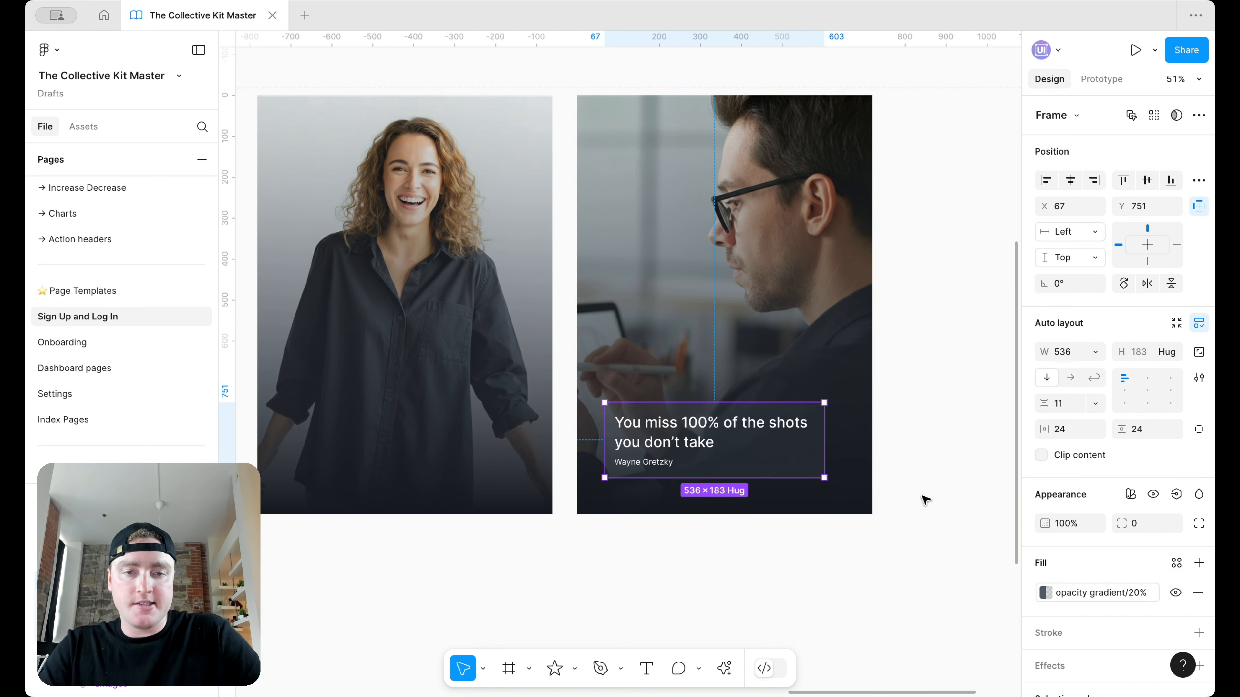
click(921, 536)
Move the filled quote frame to about X 50, Y 773 and adjust its width to about 538.
click(747, 438)
click(747, 437)
scroll(747, 437, up, 3)
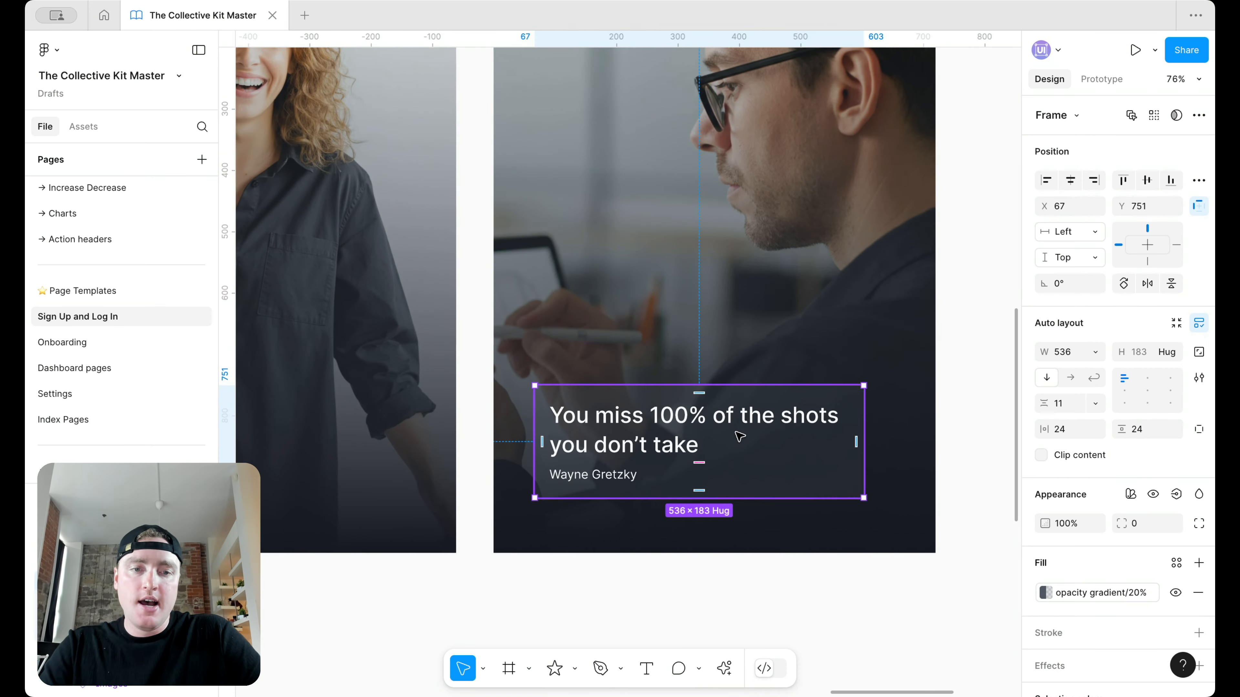
drag(768, 462, 758, 475)
mouse_move(868, 424)
mouse_down()
mouse_move(900, 427)
mouse_move(855, 429)
mouse_up()
scroll(855, 430, down, 5)
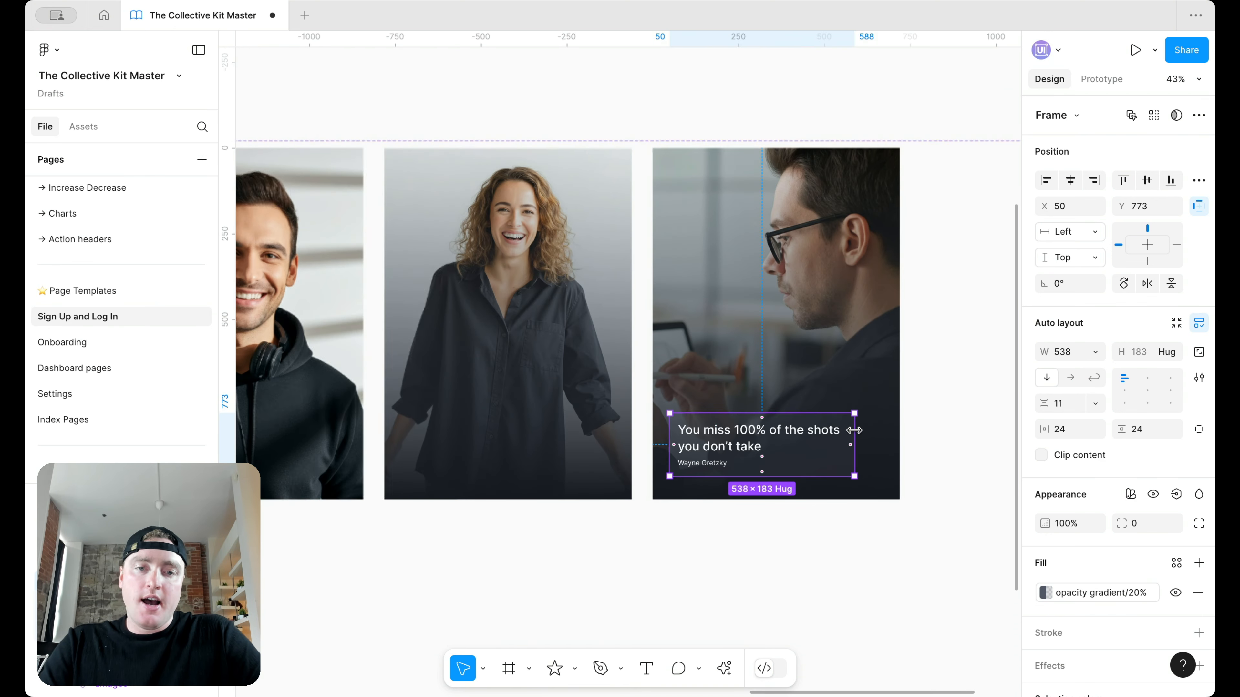
Set the quote frame's horizontal and vertical padding to 36.
click(912, 431)
scroll(912, 431, right, 3)
scroll(891, 449, up, 2)
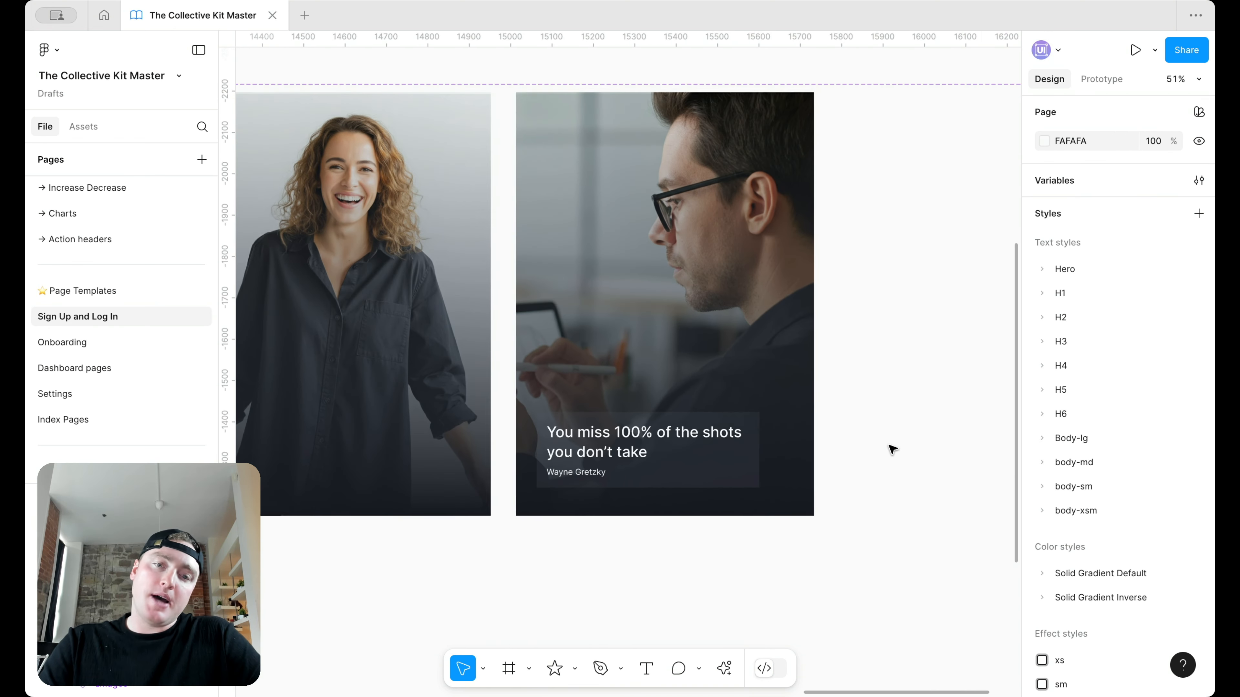
click(652, 421)
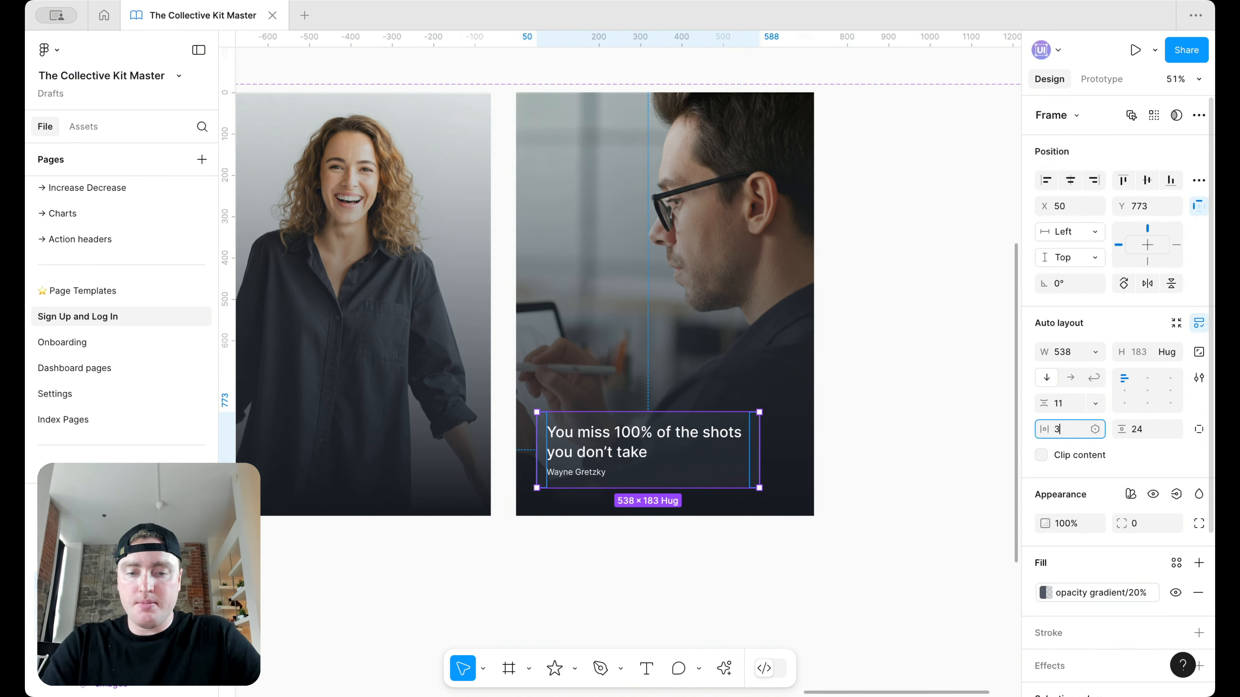
text(36)
key(Return)
text(3)
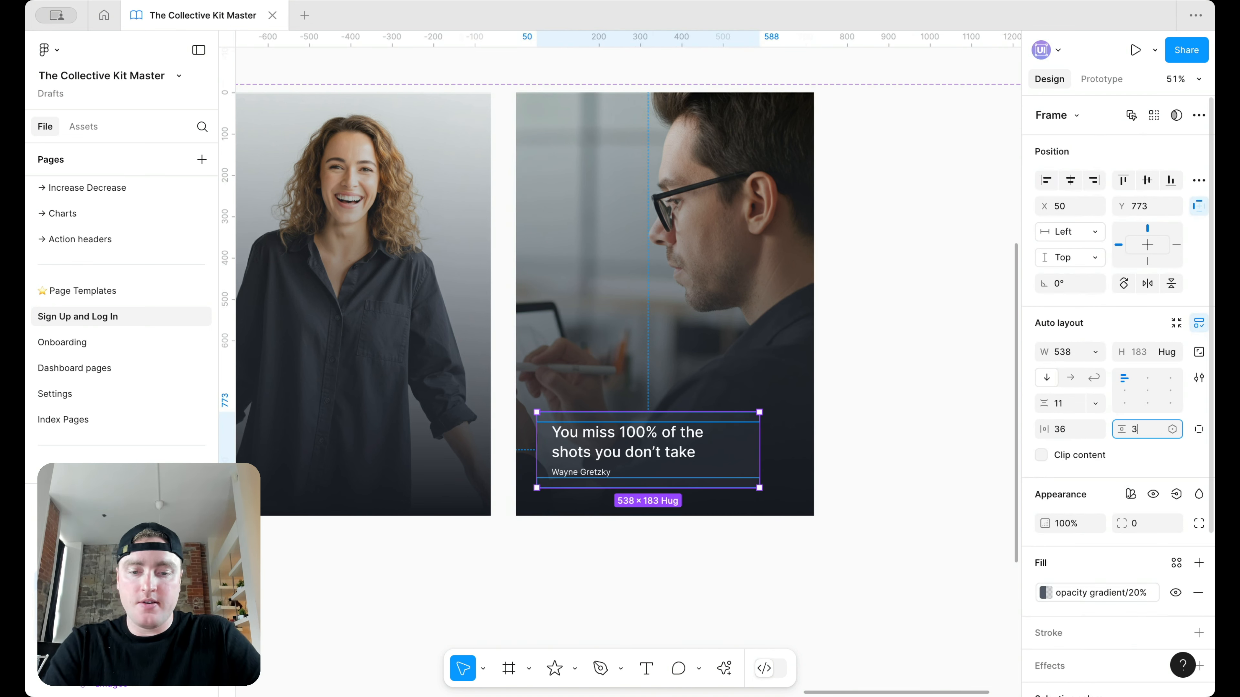
text(6)
key(Return)
click(898, 456)
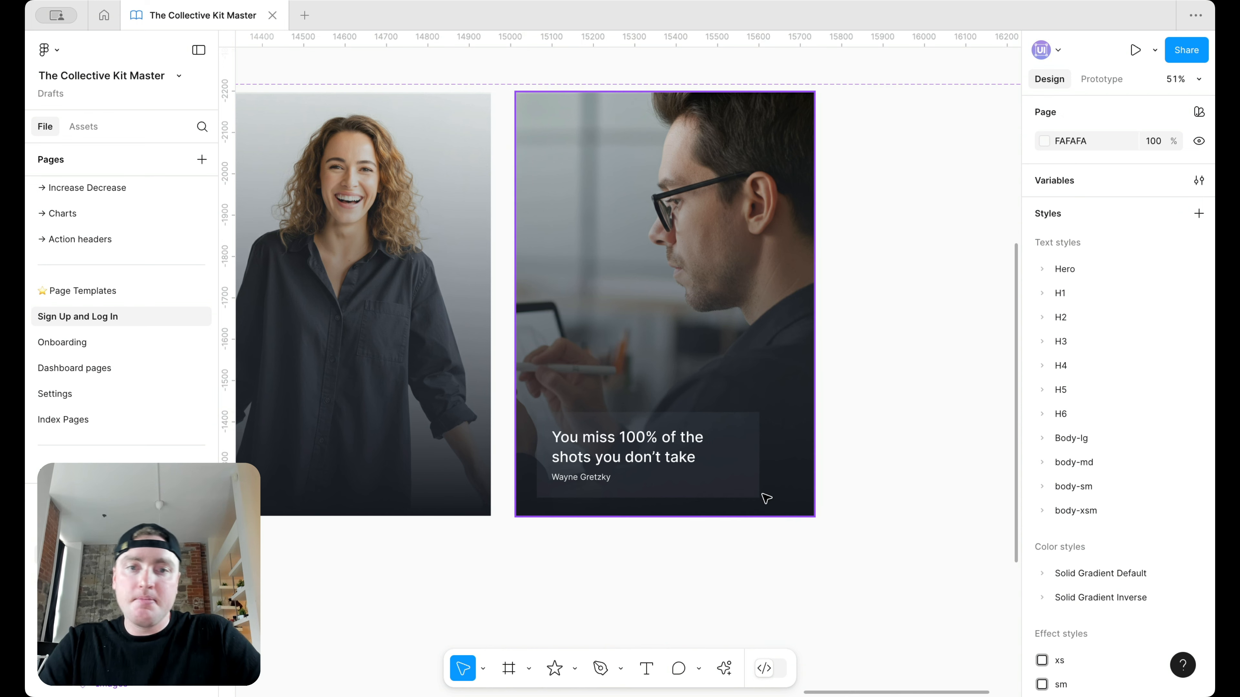
Draw a star about 26 × 26 beside the third variant, duplicate it with a gap of 12, and wrap both in auto layout.
scroll(864, 474, up, 3)
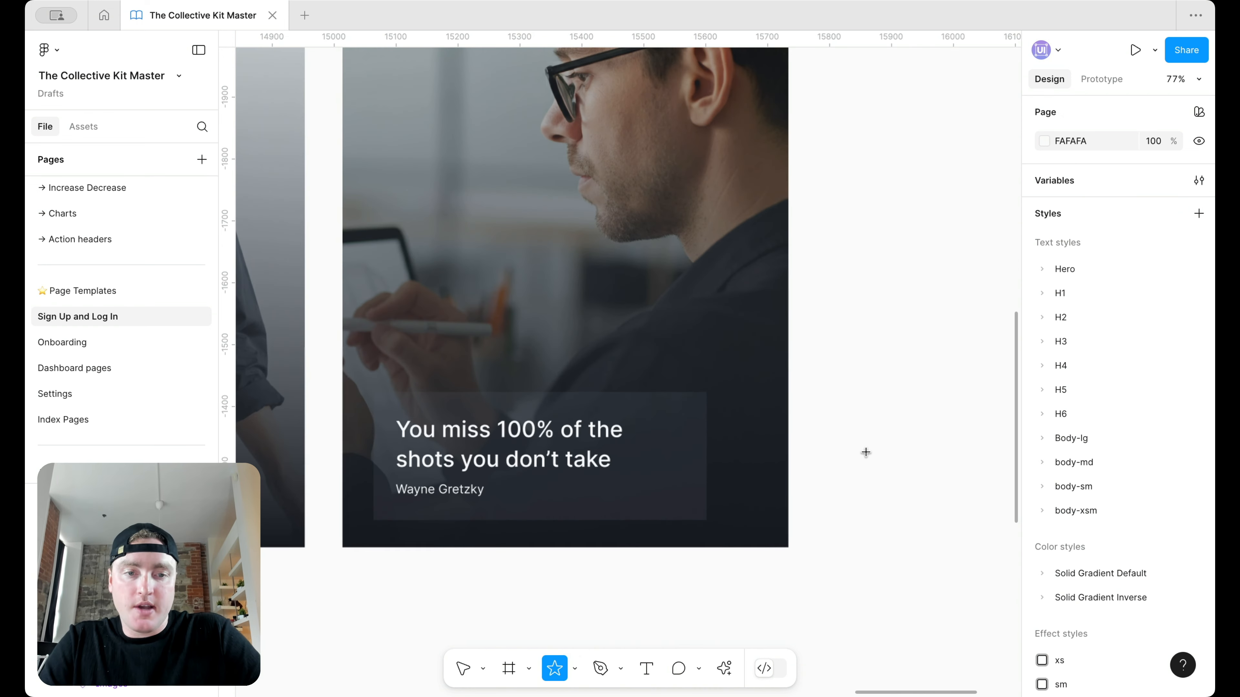
drag(856, 459, 880, 463)
scroll(855, 458, up, 4)
drag(921, 506, 830, 444)
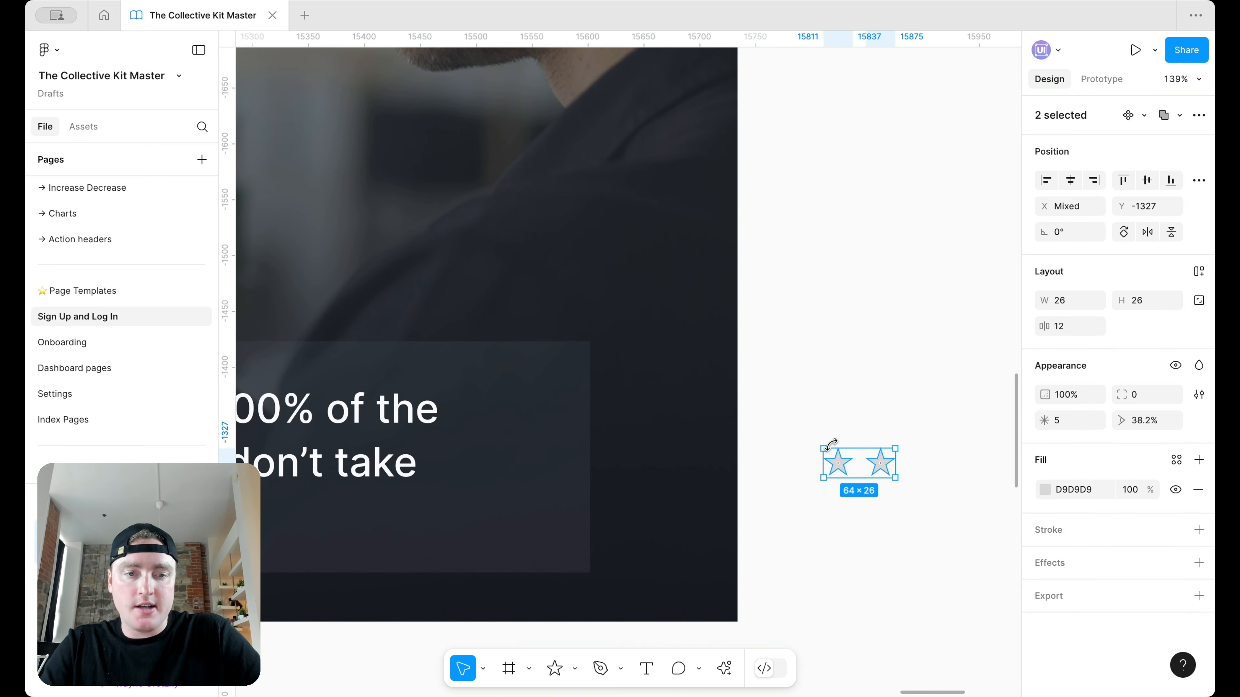
key(shift+a)
Duplicate the second star three times to make a five-star row.
click(879, 467)
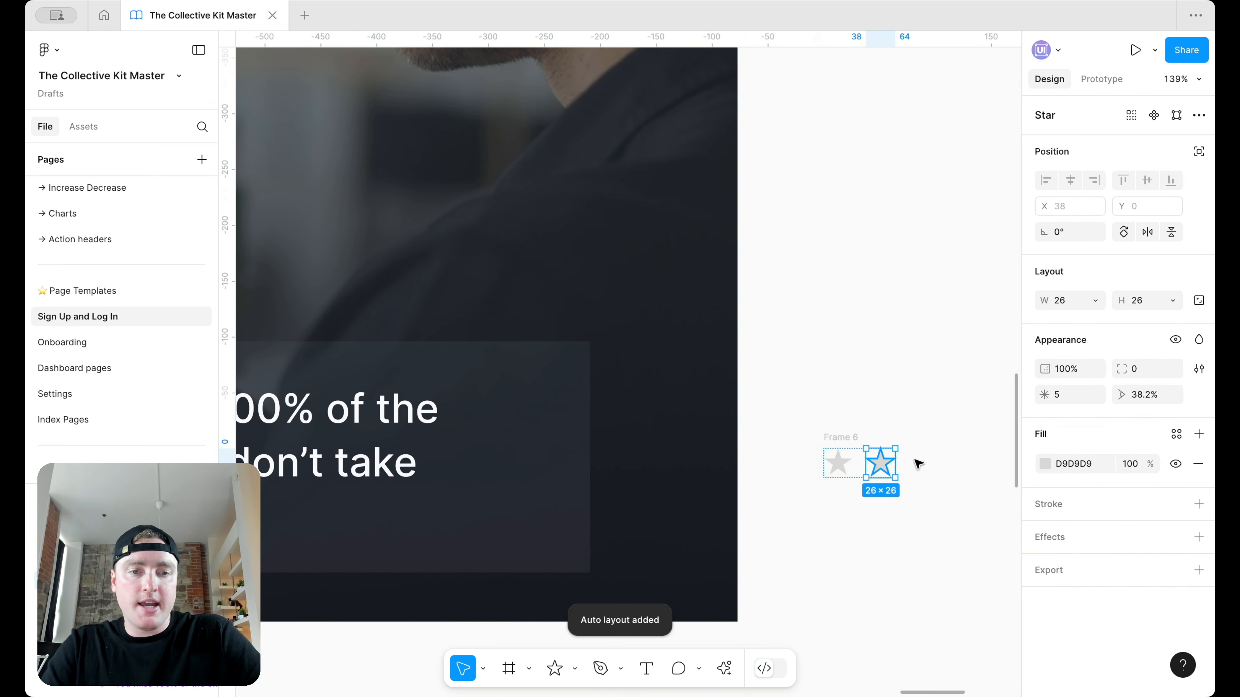
key(ctrl+d)
key(ctrl+d)
key(ctrl+d)
scroll(929, 459, down, 5)
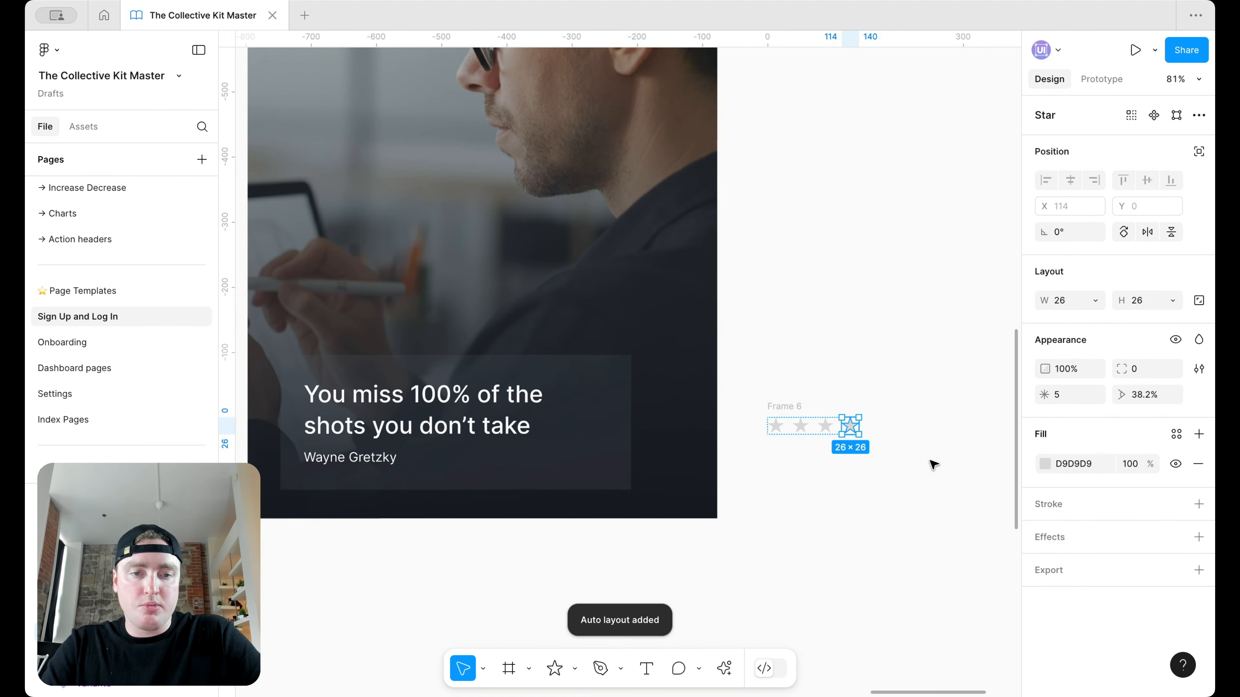
Change the star row's selection colour to the surface/default variable.
click(779, 408)
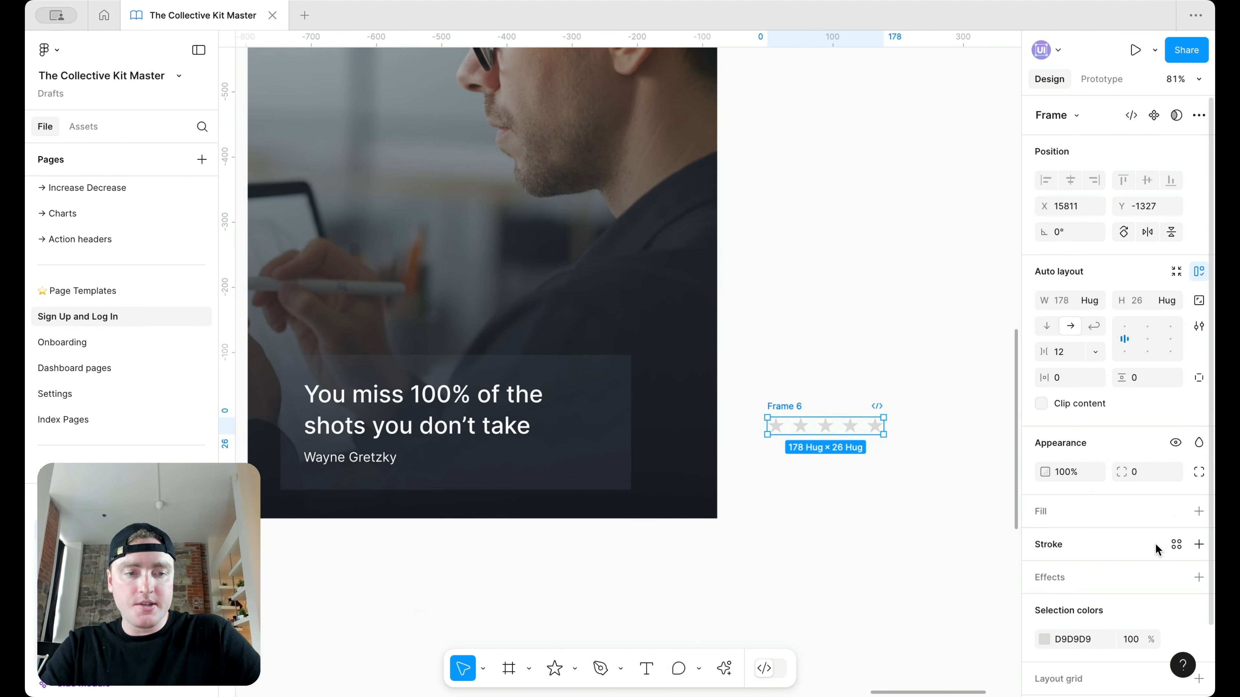
scroll(1155, 550, down, 2)
click(1176, 567)
text(sur)
click(971, 489)
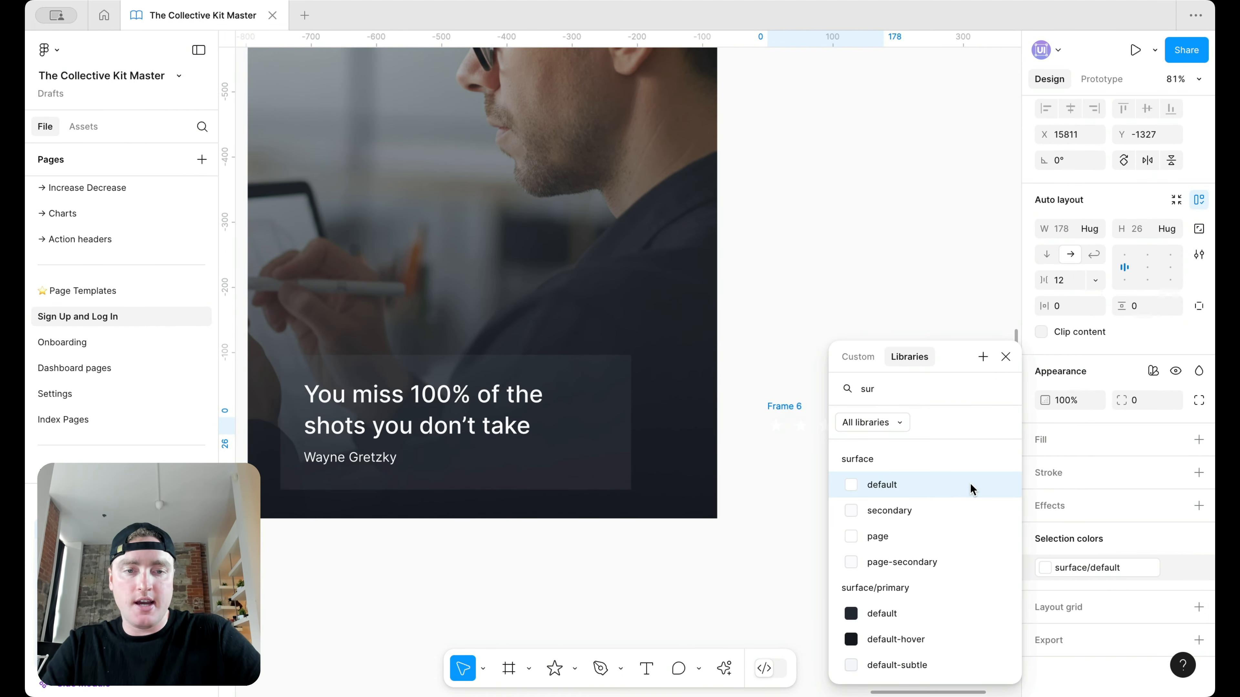
click(798, 486)
Move the star row into the quote frame and place it above the quote text.
click(783, 413)
key(super+x)
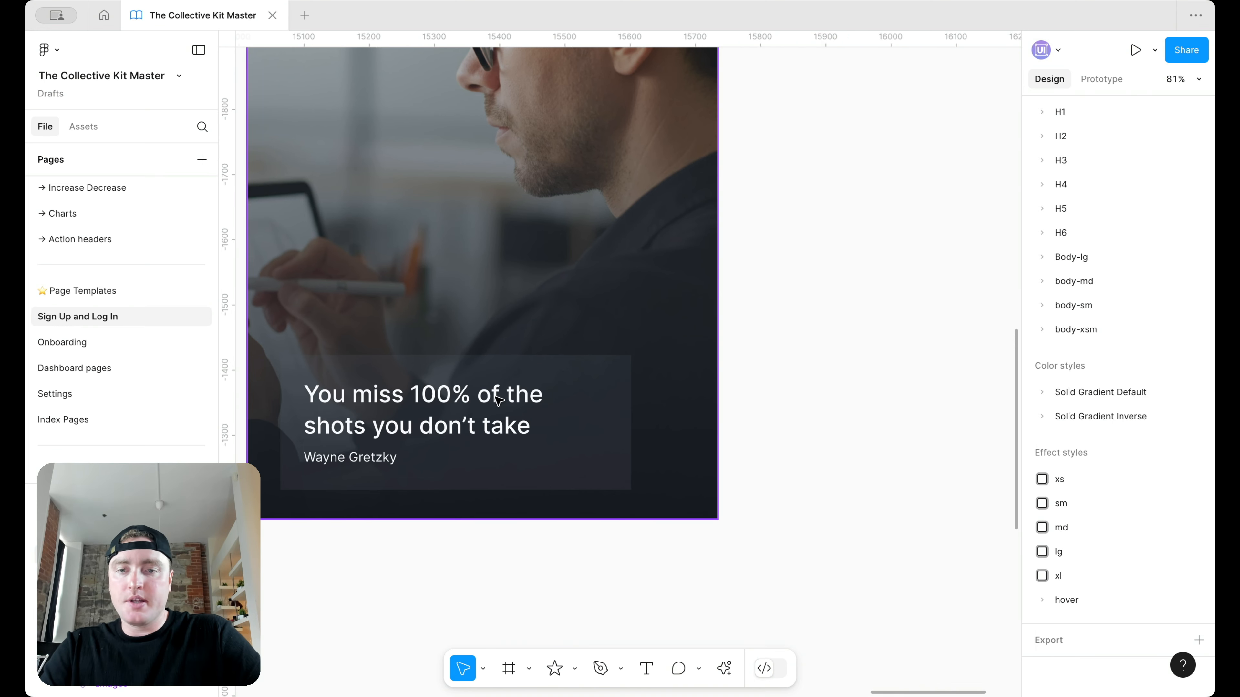
double_click(497, 401)
key(super+v)
key(Up)
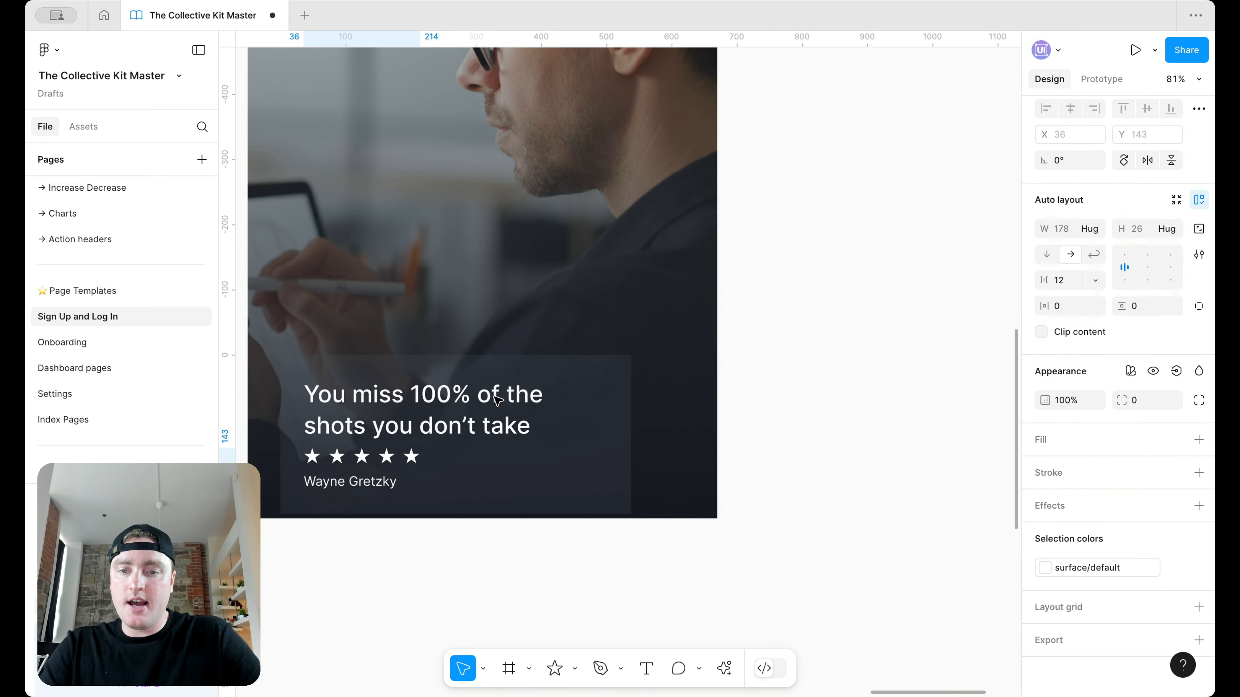
key(Up)
Move the quote frame up to about Y 724 and widen it rightward until its side margins nearly match.
click(498, 401)
drag(553, 388, 553, 354)
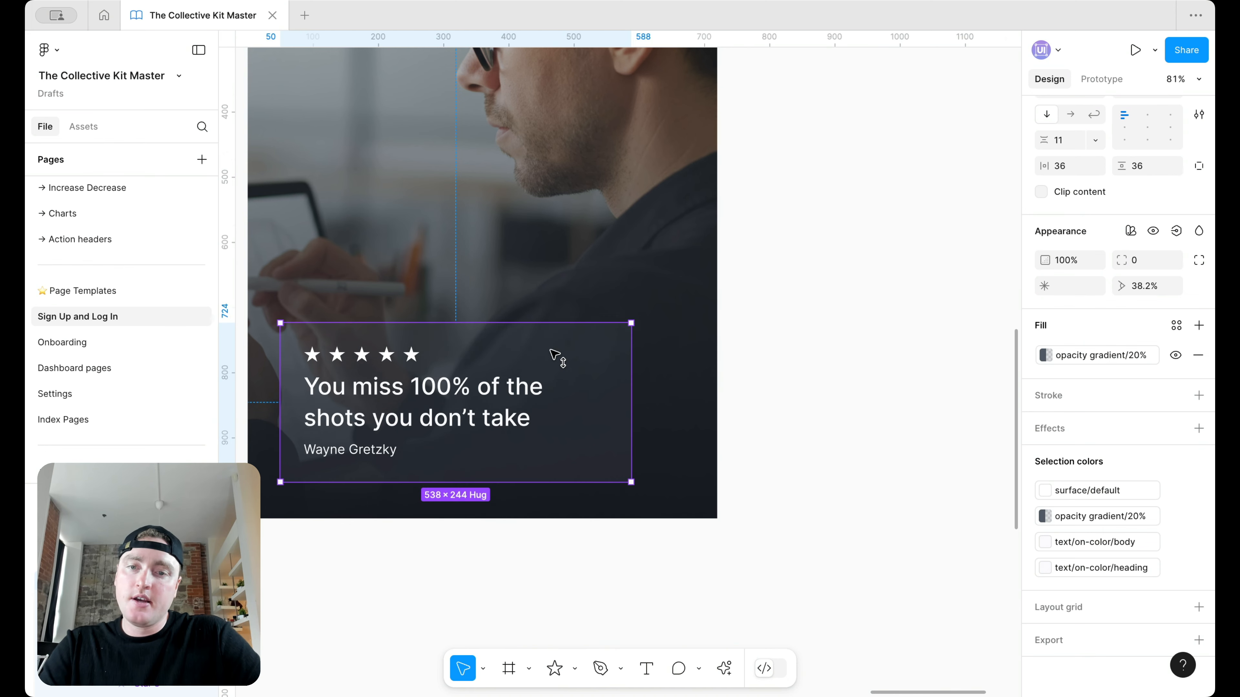
double_click(512, 418)
click(678, 380)
scroll(678, 380, left, 3)
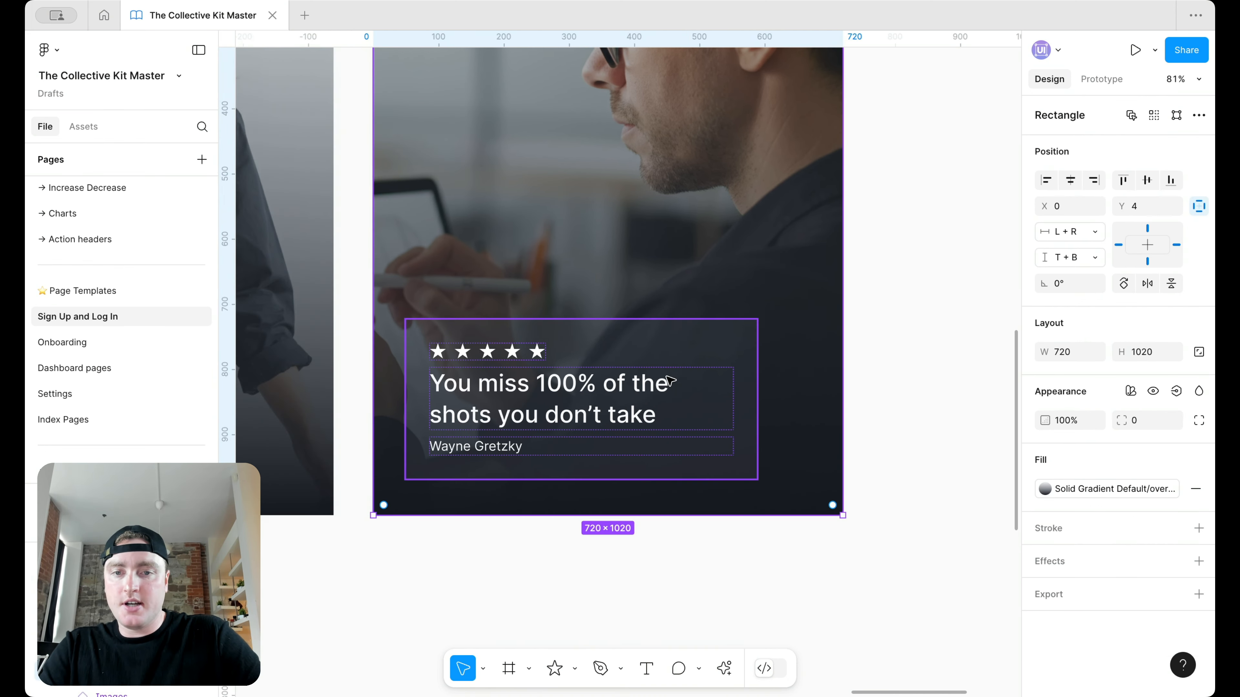
click(748, 387)
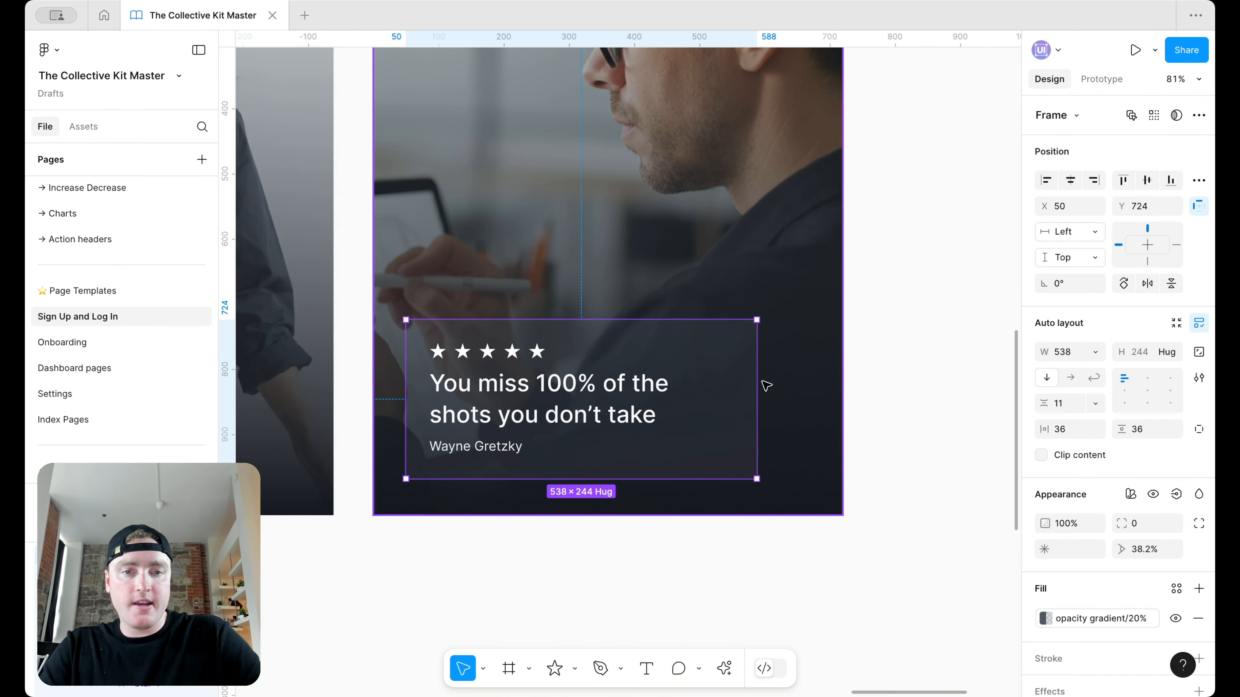
drag(755, 384, 806, 384)
Apply the H3/medium text style to the quote text.
double_click(693, 388)
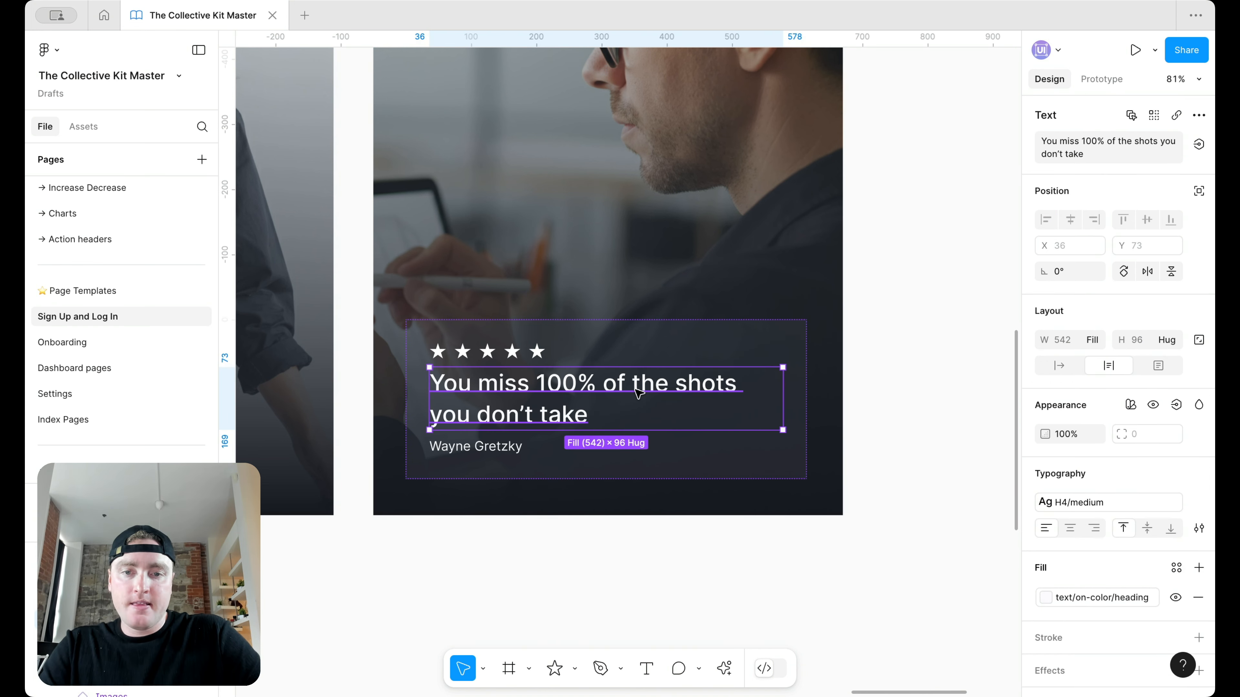
click(1101, 502)
scroll(927, 534, up, 3)
click(956, 498)
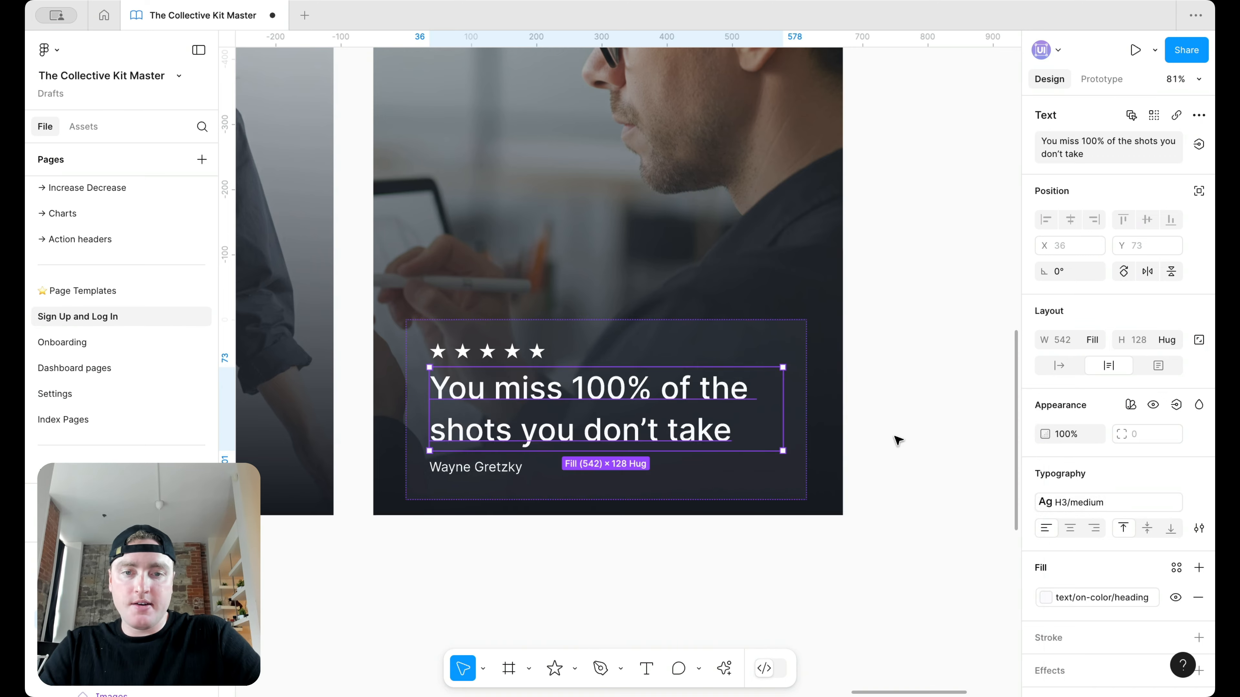
click(896, 437)
scroll(898, 441, down, 5)
Select the quote text inside the third variant's quote frame.
click(839, 342)
double_click(615, 442)
double_click(769, 444)
scroll(769, 443, up, 3)
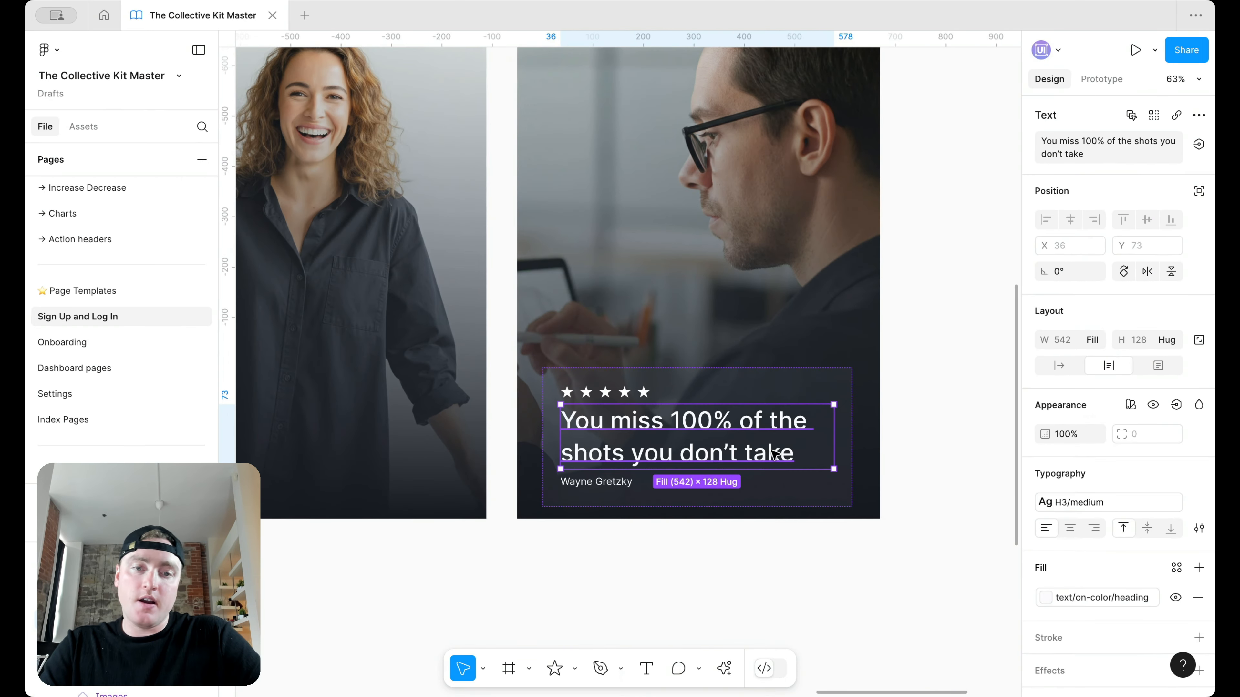
Try the H2/medium text style on the testimonial quote in the third side module variant.
click(1086, 503)
scroll(939, 588, up, 3)
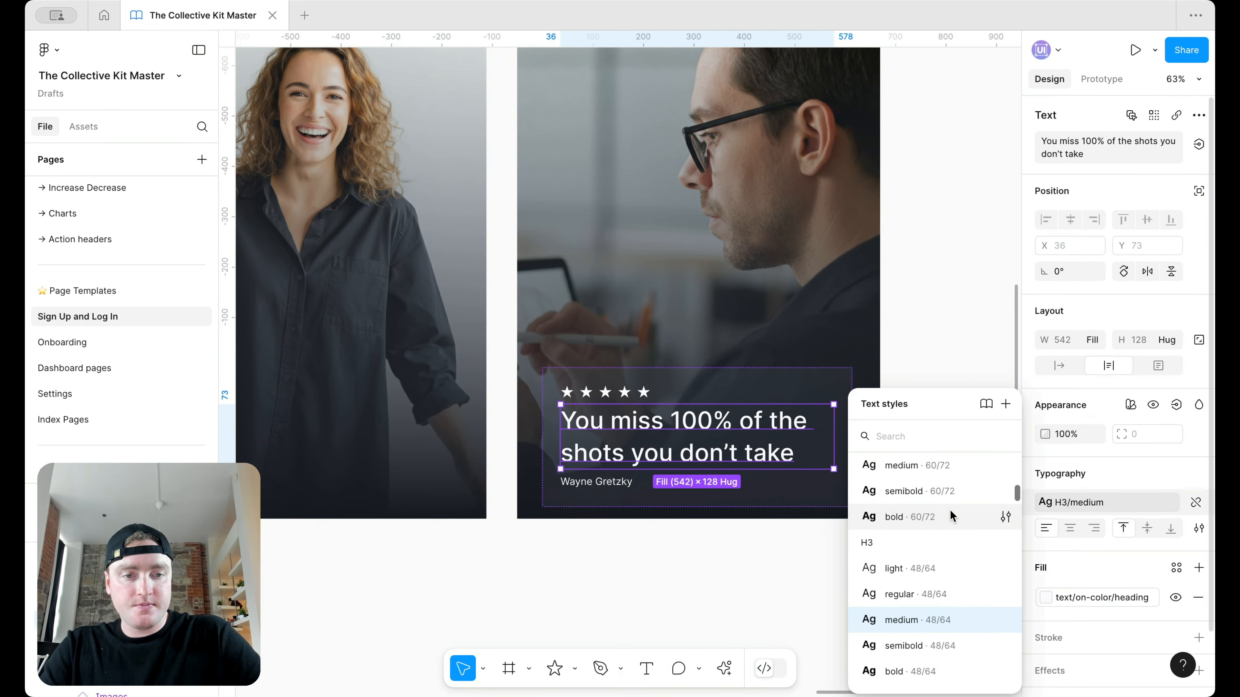
click(955, 497)
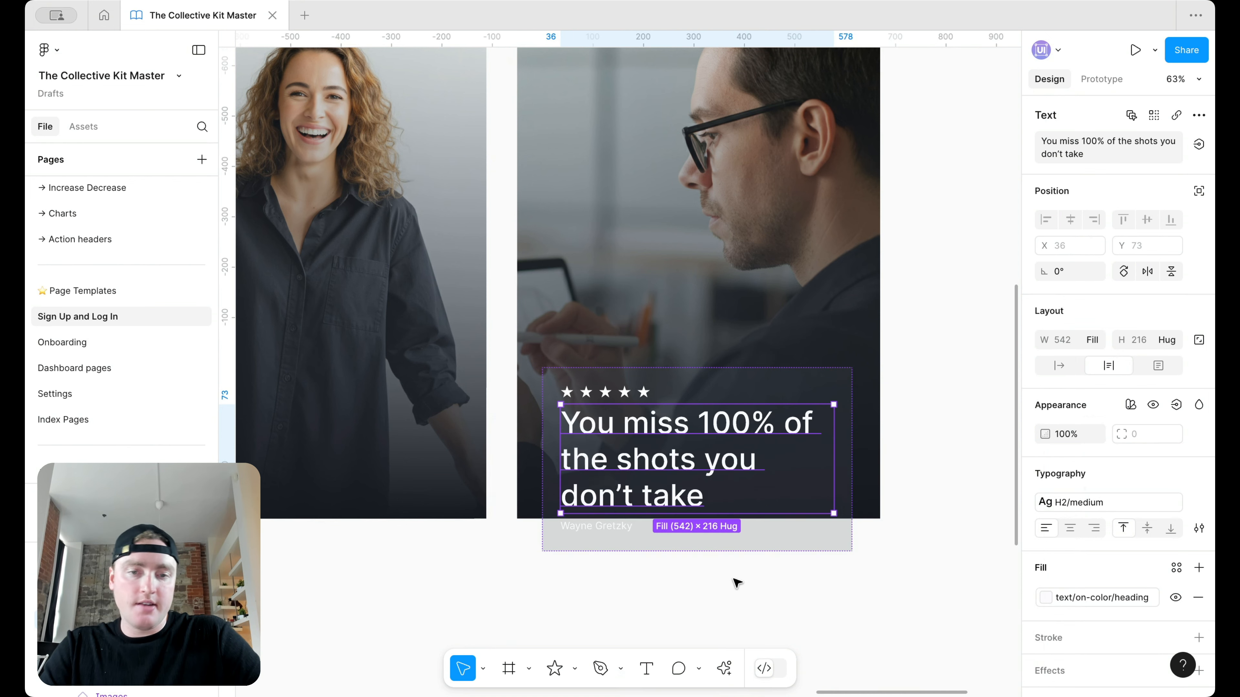
Apply the H4/medium text style to the testimonial quote in the third side module variant.
click(1064, 503)
scroll(936, 578, down, 5)
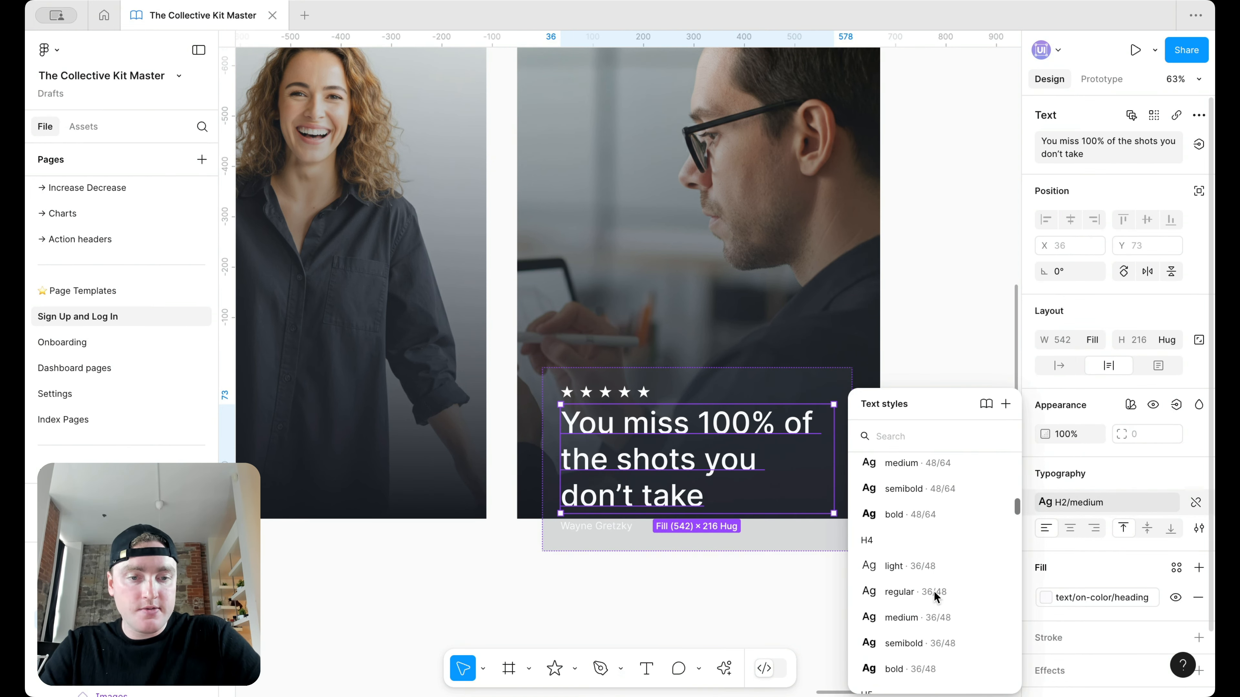
click(928, 601)
click(802, 593)
Constrain the third variant's testimonial frame to left and right horizontally and to bottom vertically.
click(769, 439)
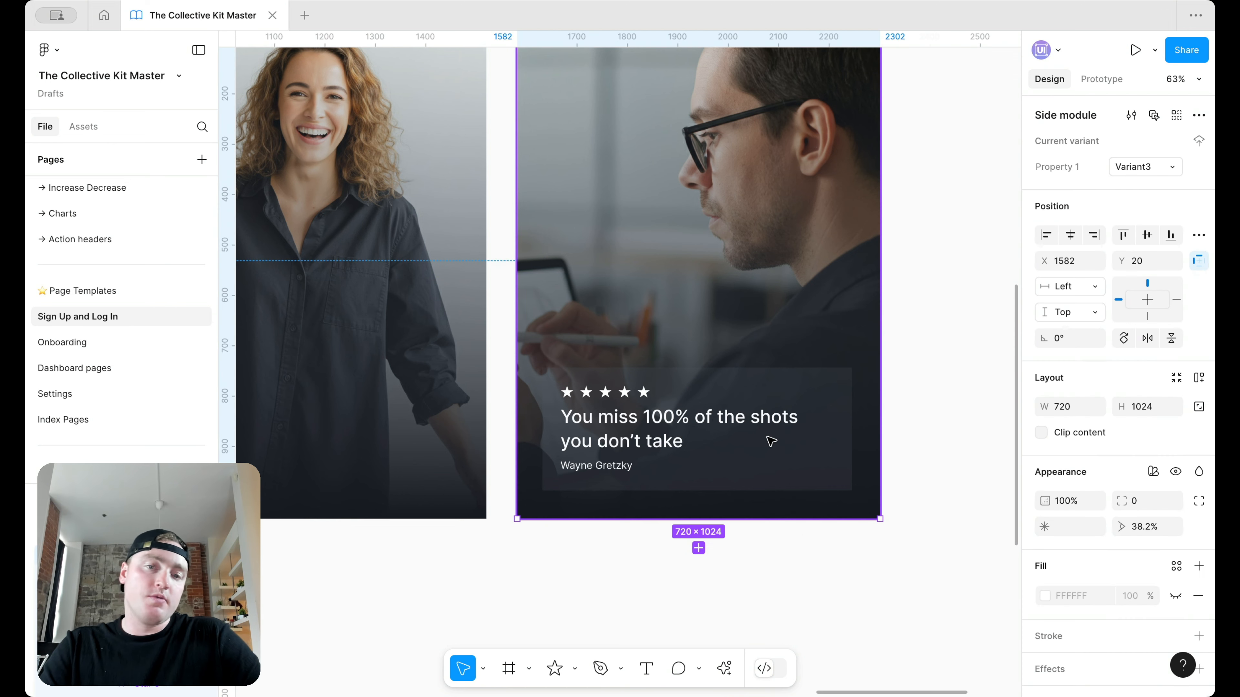
click(723, 427)
scroll(723, 426, up, 2)
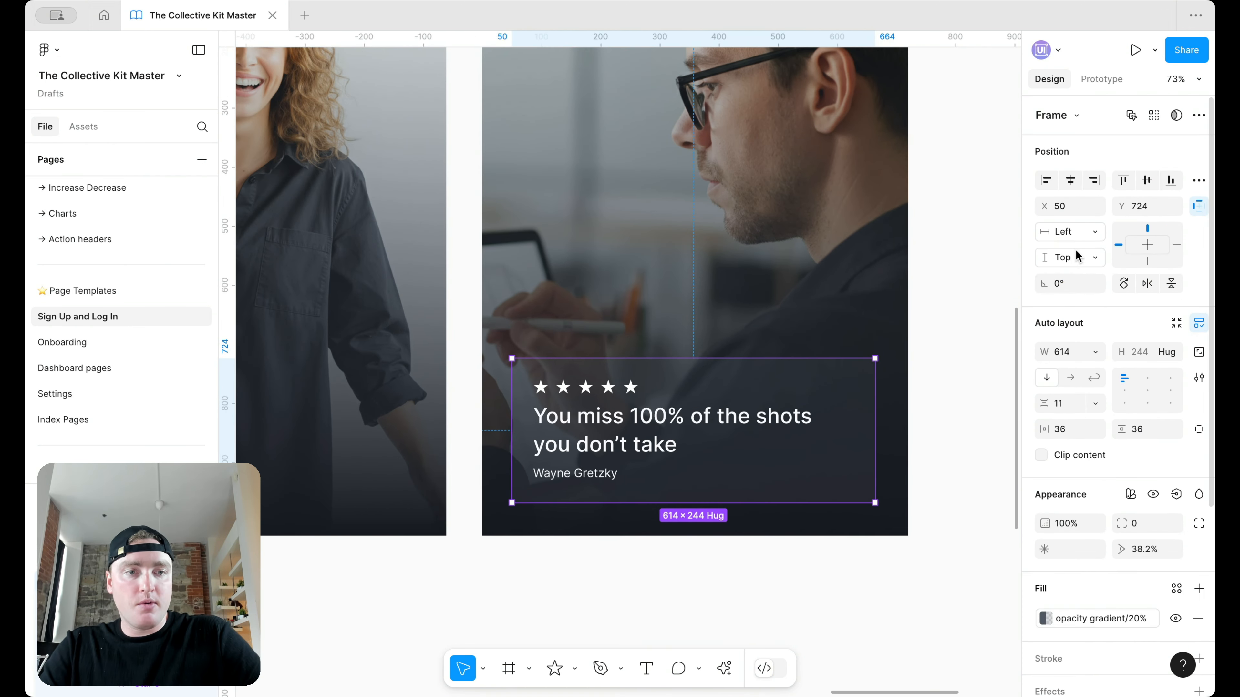
click(1081, 234)
click(1081, 270)
click(1080, 257)
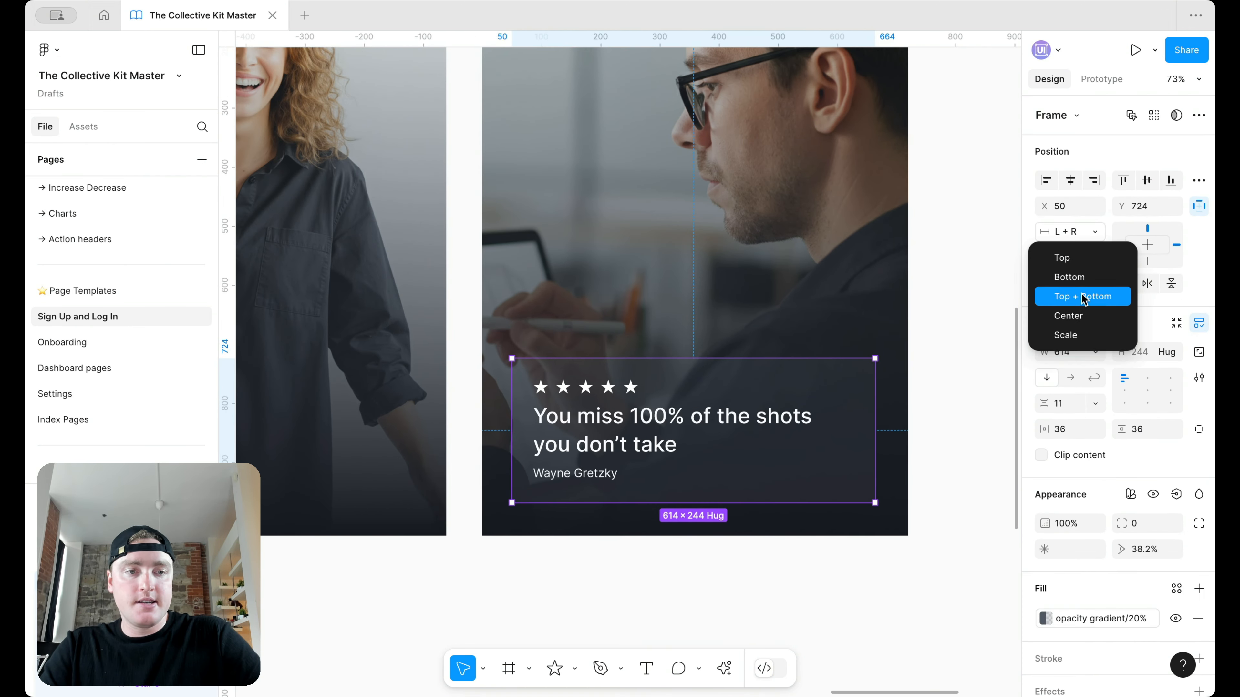
click(1071, 277)
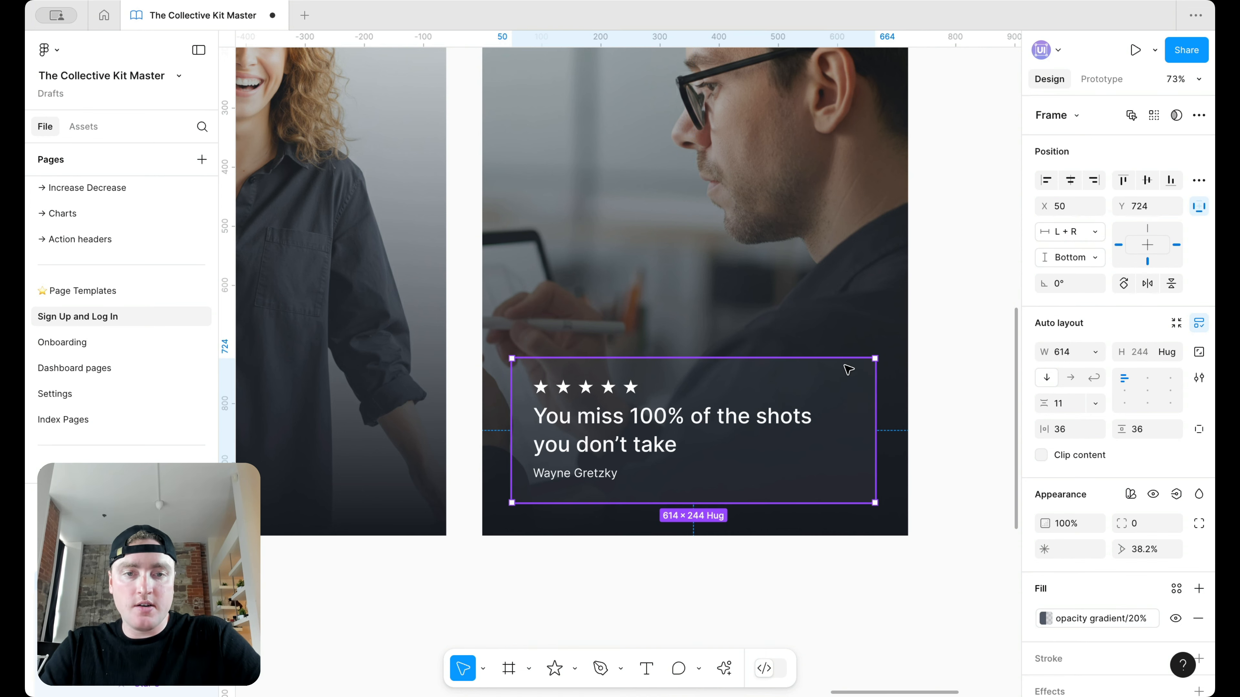
Test the third variant's responsiveness by narrowing a separate instance of it to 640 wide, and delete that instance.
key(shift+1)
click(849, 370)
drag(690, 363, 793, 353)
scroll(874, 351, up, 3)
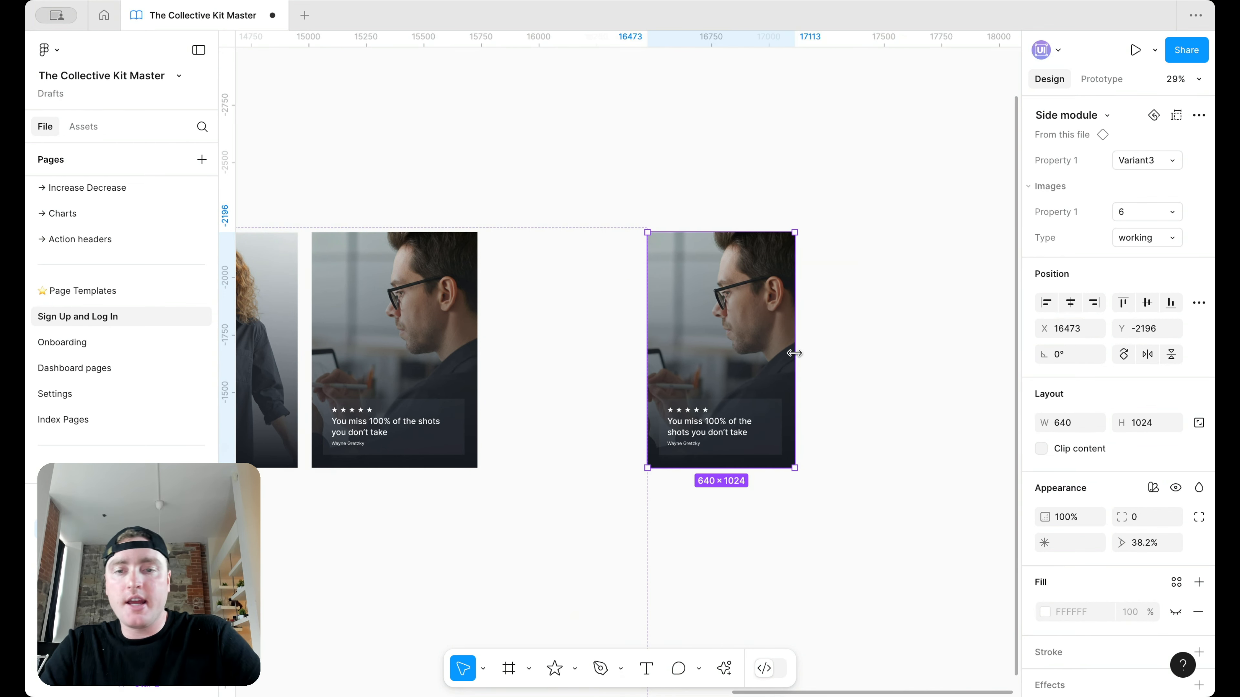
key(Delete)
Widen the Side module component set to about 3418 to make room for another variant.
scroll(791, 357, left, 5)
scroll(739, 344, down, 3)
click(838, 349)
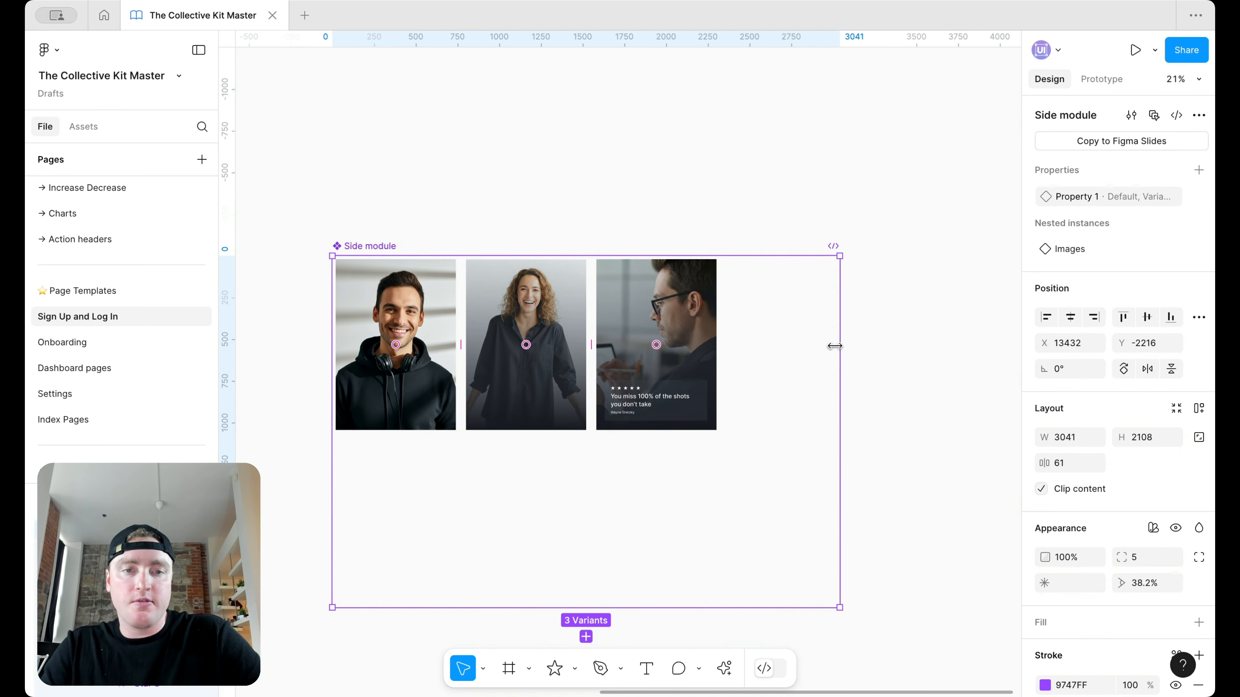
click(899, 335)
Duplicate the third side module variant into the empty space beside it.
scroll(676, 345, up, 3)
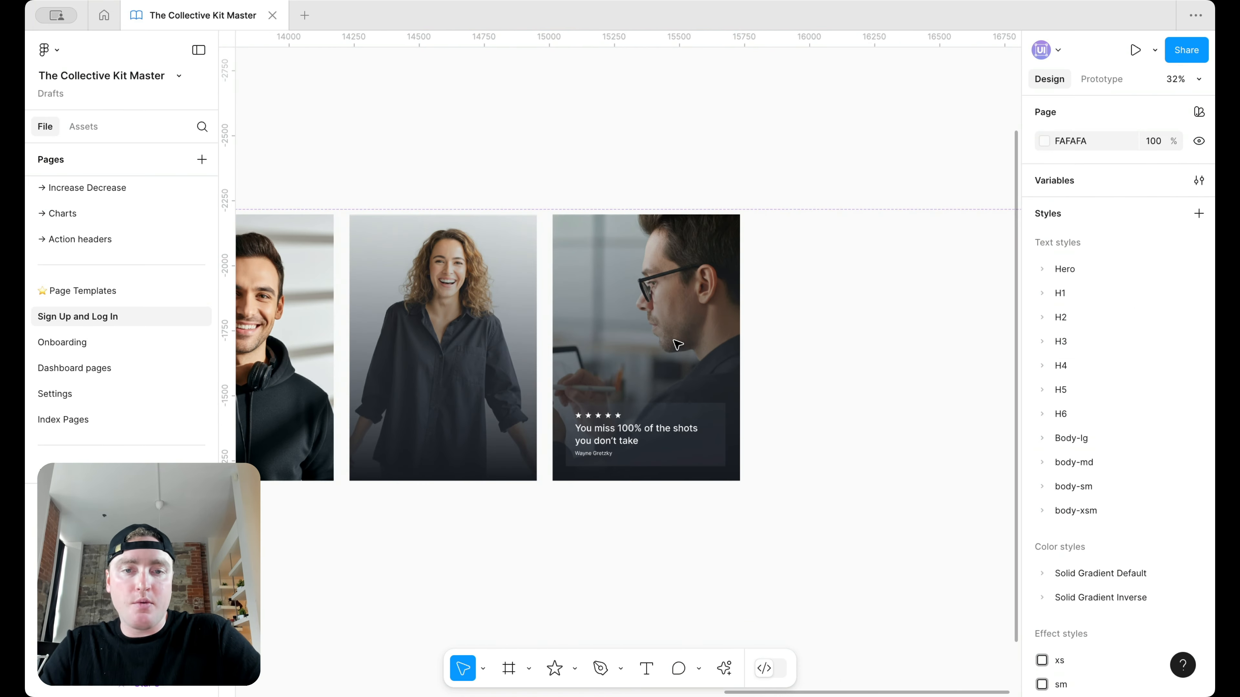
click(638, 330)
drag(638, 331, 842, 332)
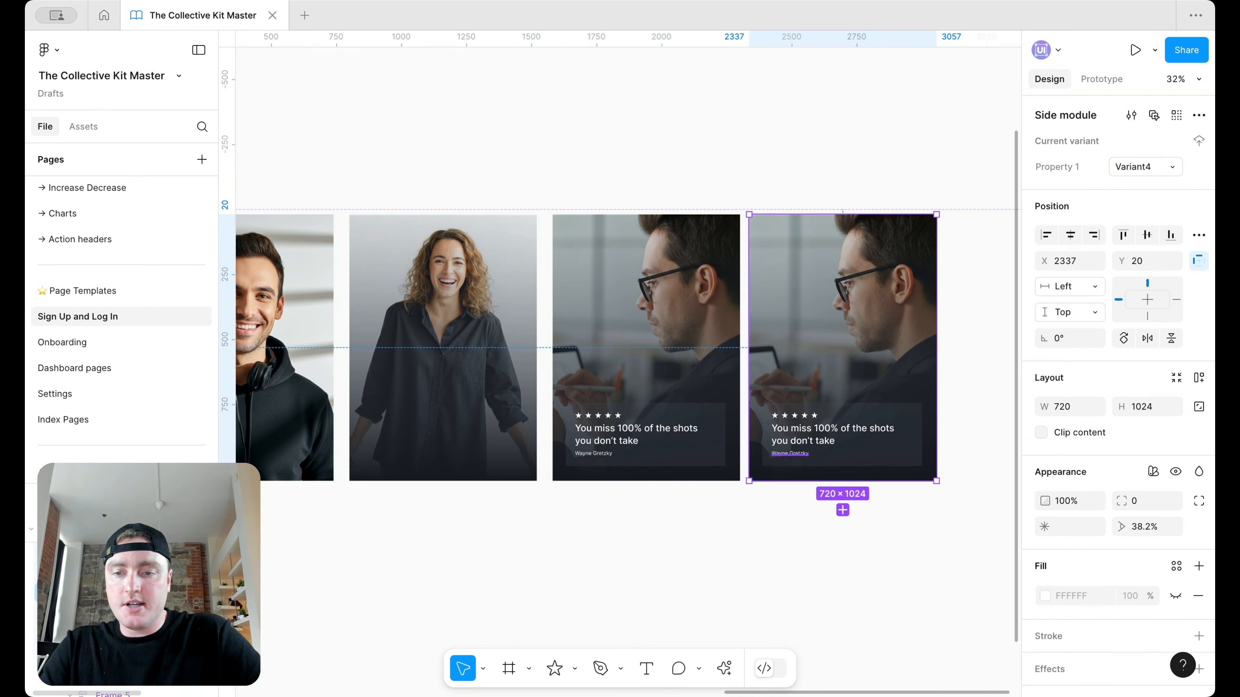
Set the duplicated variant's nested Images instance to Property 1 value 5, keeping the working type.
key(Return)
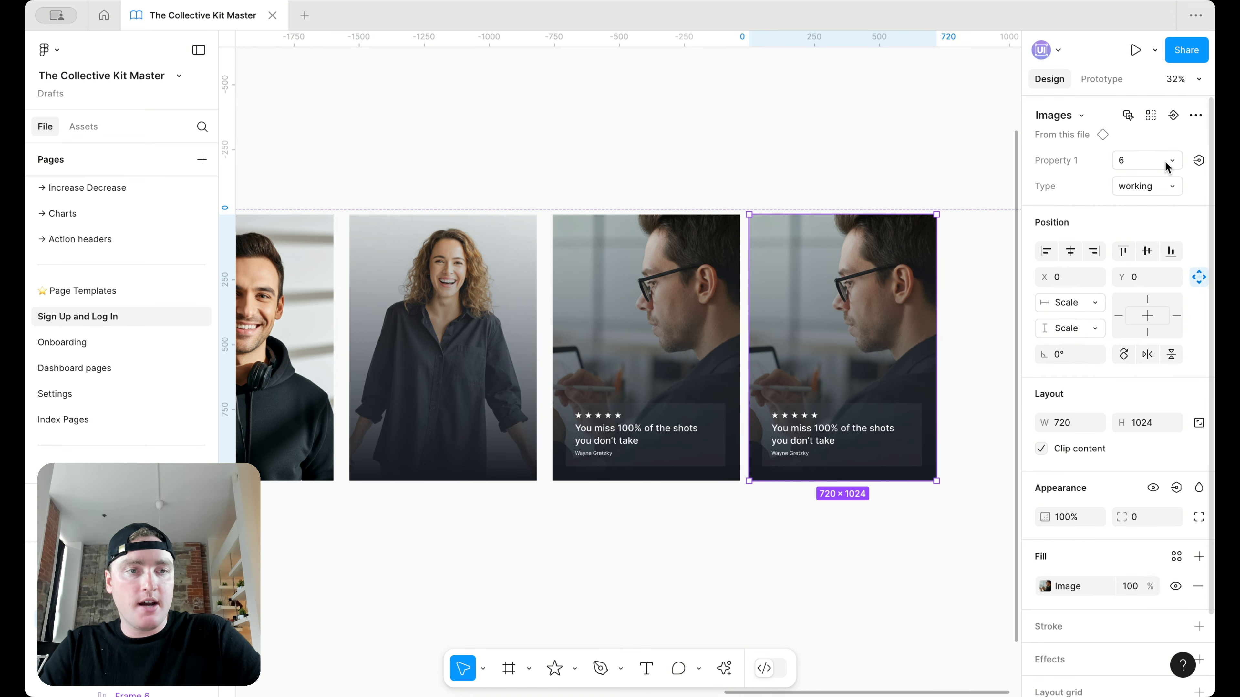
click(1154, 185)
click(1149, 187)
click(1147, 161)
click(1140, 146)
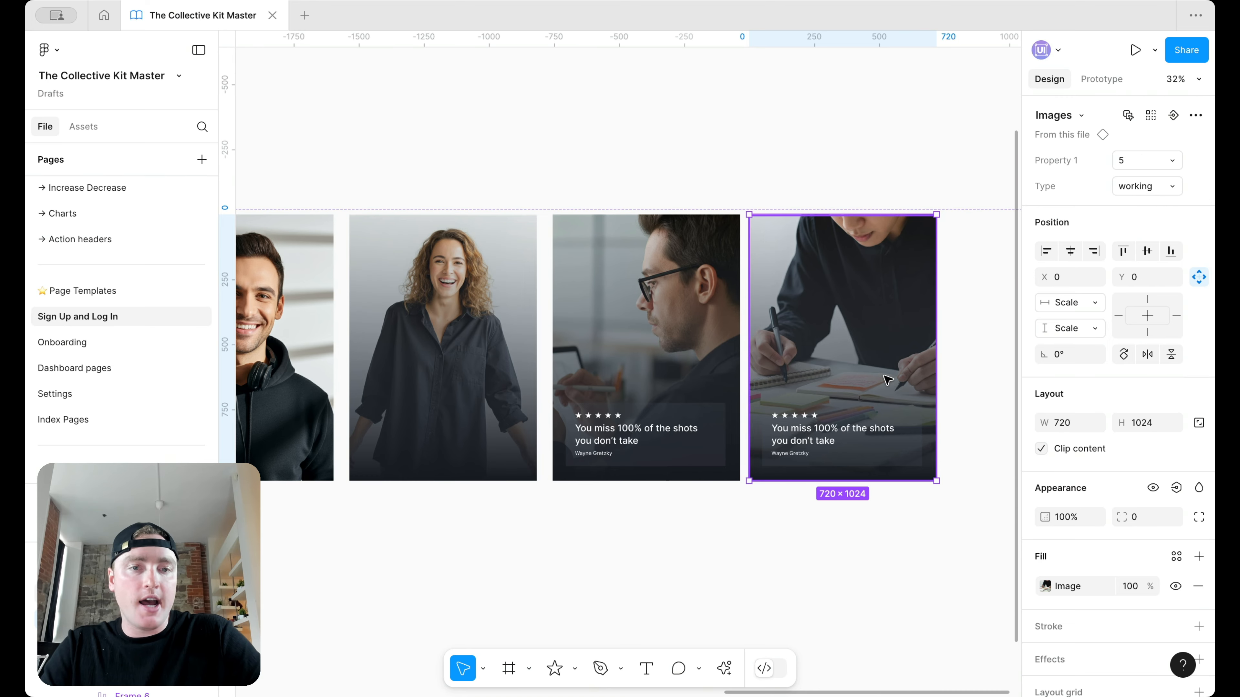
Try the overlay top left corner gradient on the duplicated variant's overlay rectangle, and apply the overlay diamond gradient instead.
scroll(887, 380, right, 4)
click(161, 593)
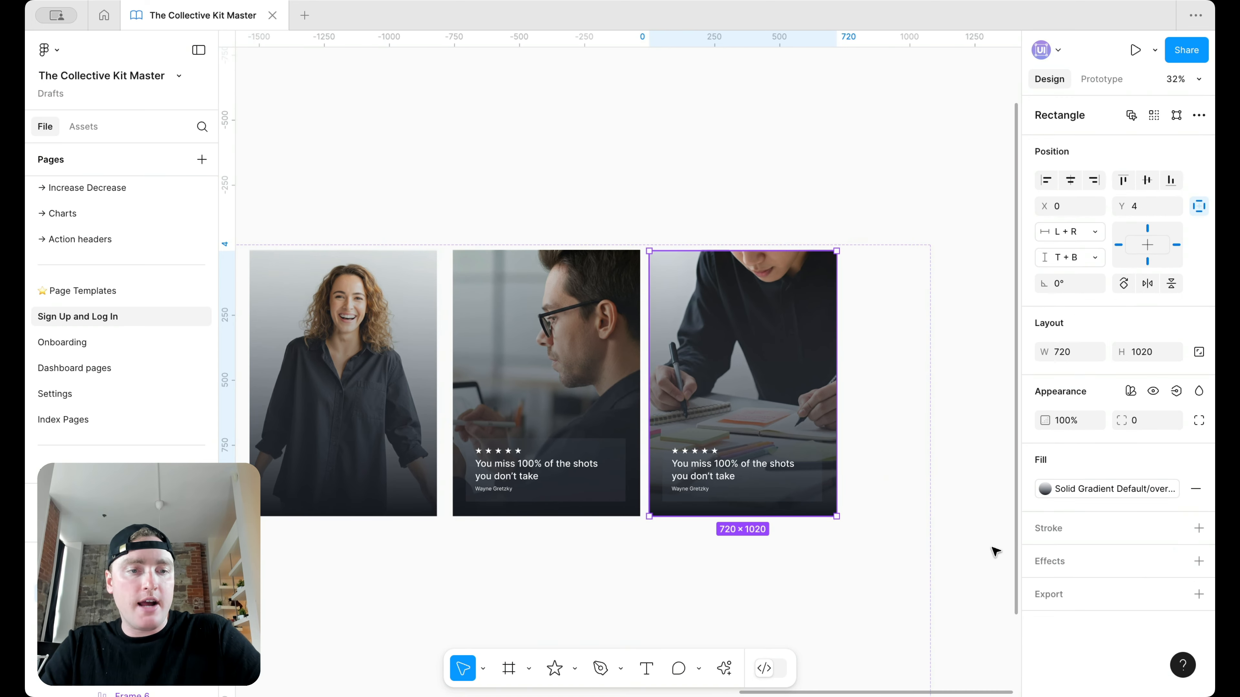
click(1077, 490)
scroll(926, 614, down, 2)
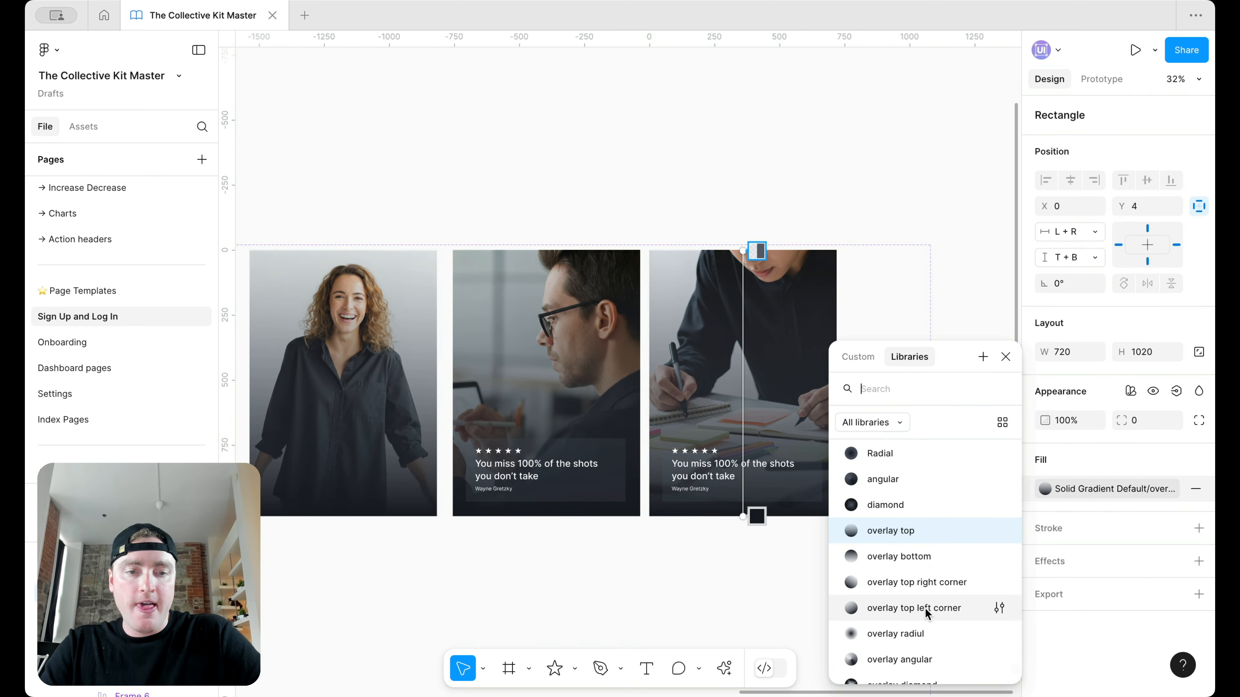
click(926, 612)
click(1099, 490)
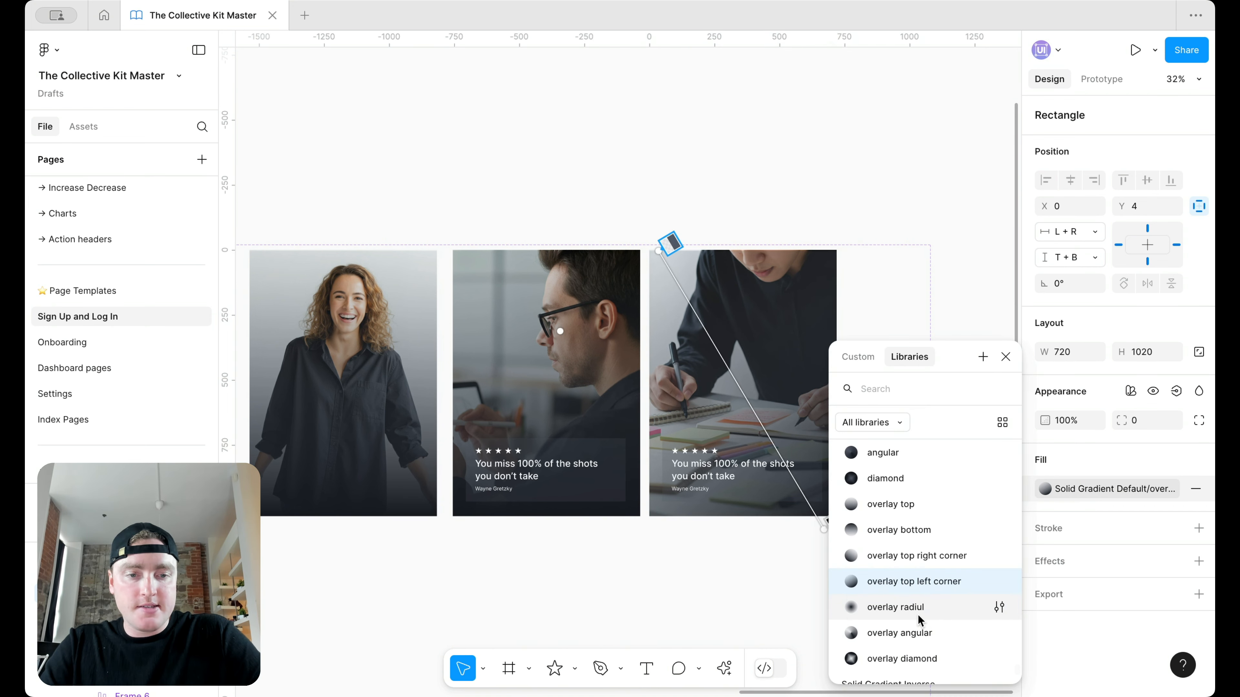
click(918, 656)
scroll(781, 463, up, 3)
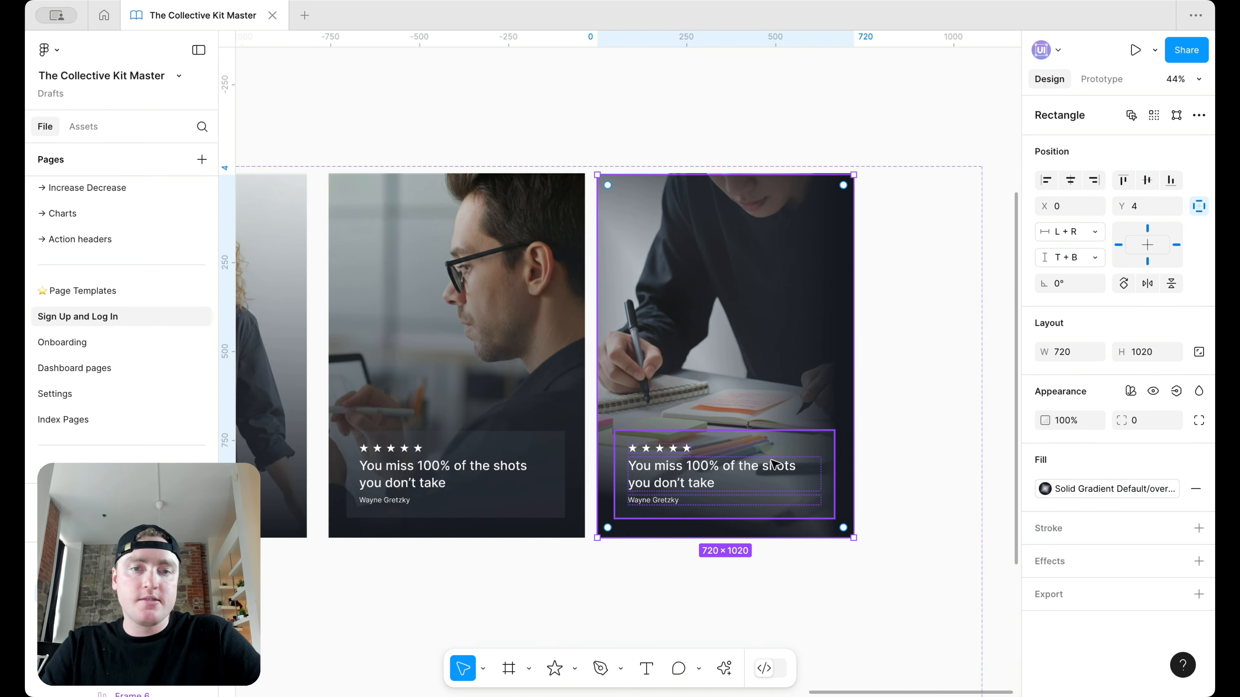
Copy the testimonial quote text to the upper part of the duplicated variant, over the image.
click(752, 476)
scroll(781, 471, up, 2)
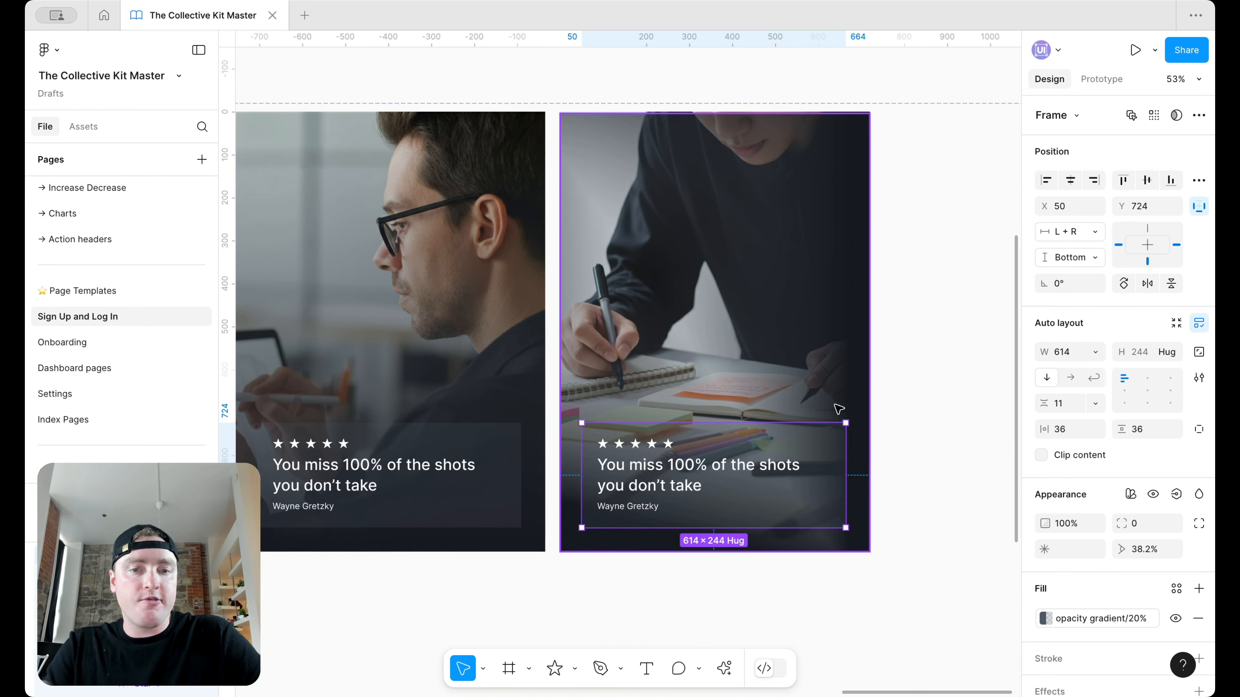
click(853, 401)
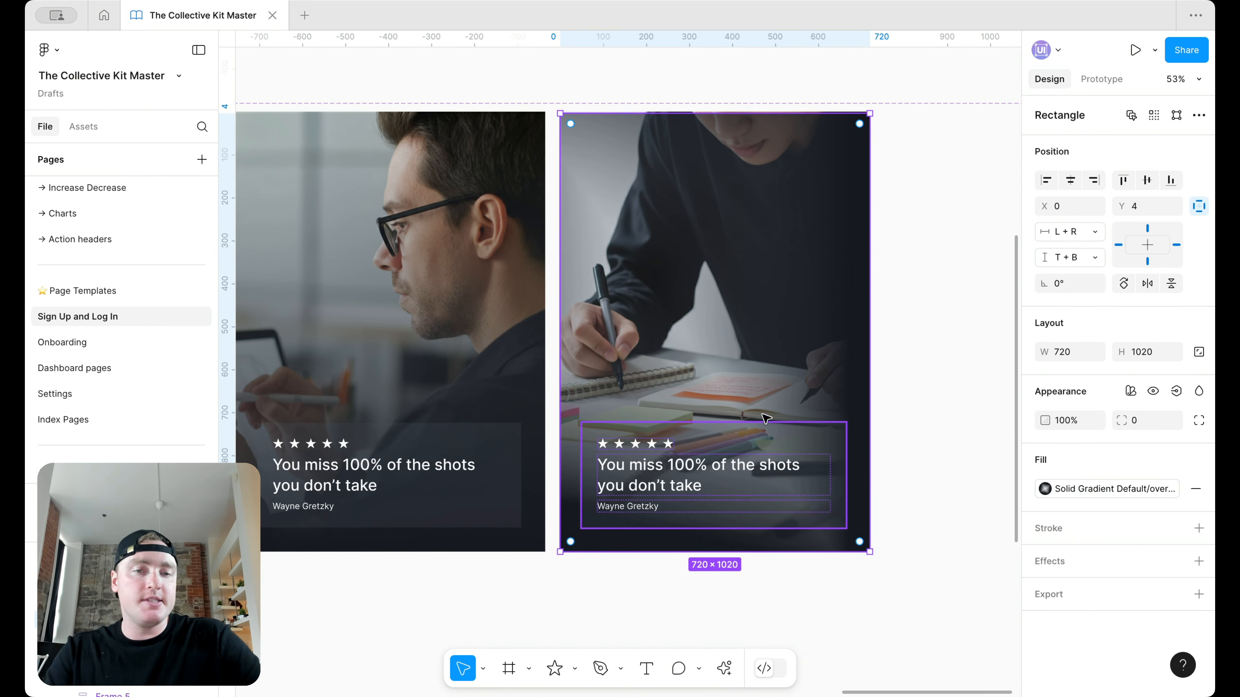
scroll(751, 434, down, 3)
click(722, 468)
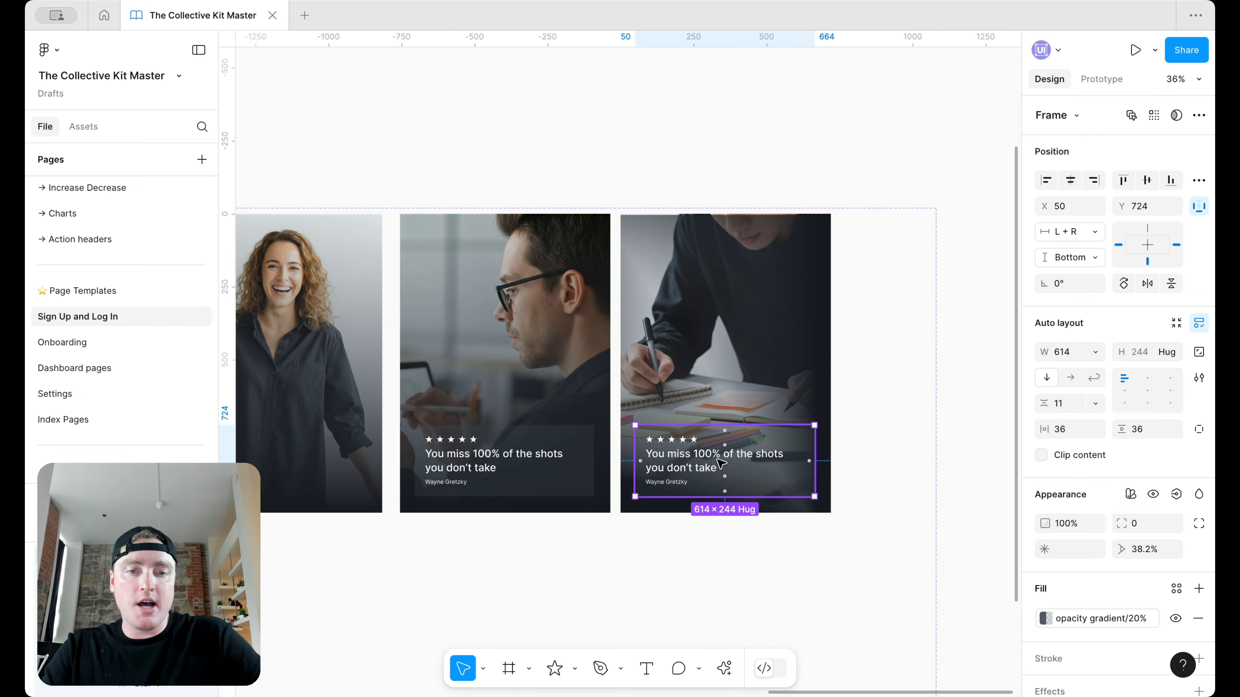
double_click(710, 464)
alt+drag(700, 465, 700, 254)
click(901, 425)
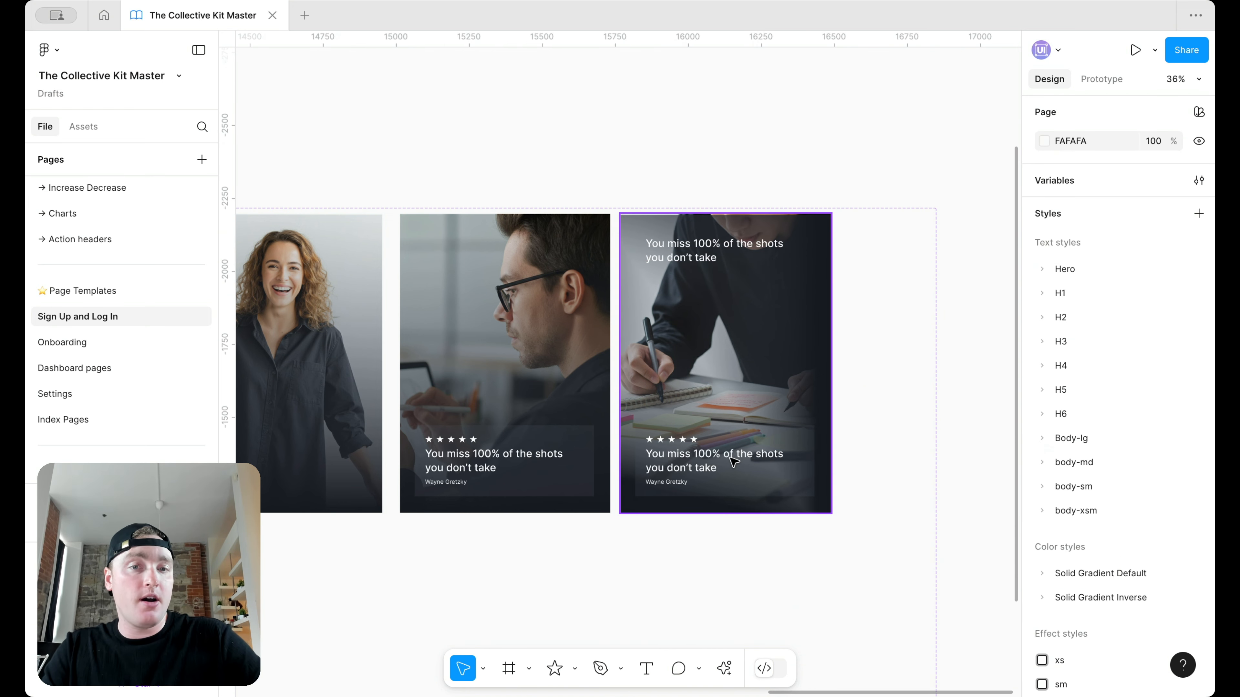
Delete the fourth side module variant with the copied quote and diamond overlay.
scroll(734, 461, down, 2)
click(737, 440)
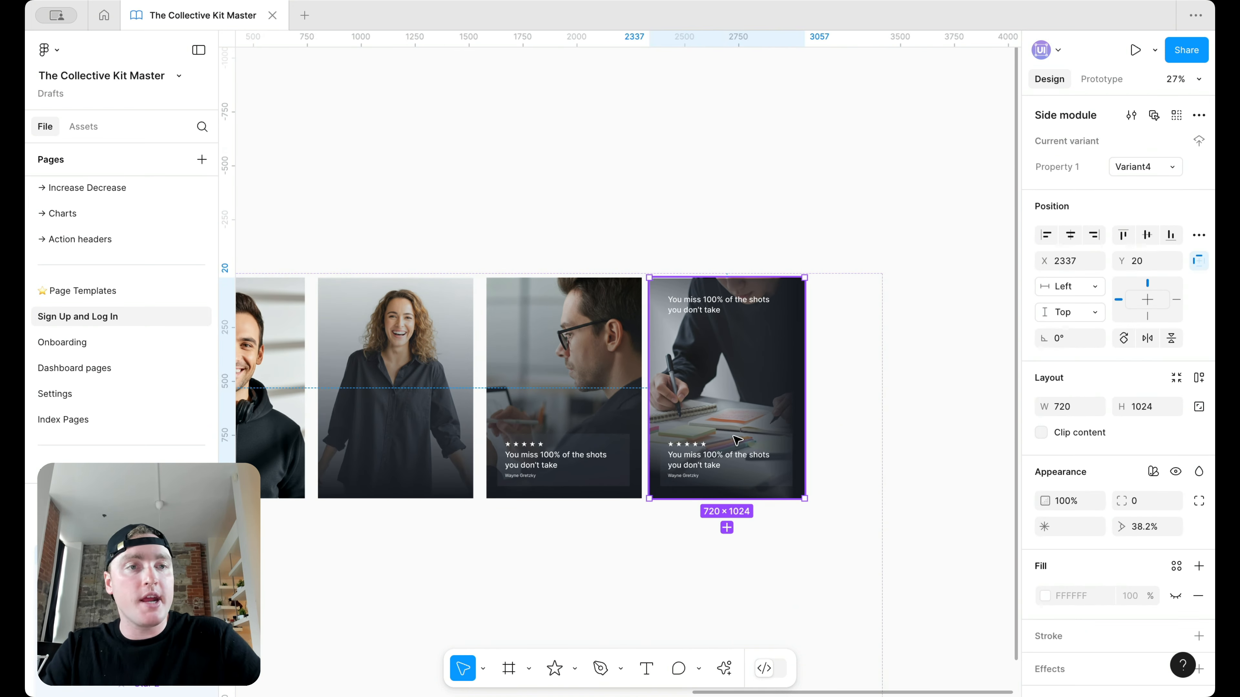
key(Delete)
scroll(734, 438, down, 3)
click(806, 414)
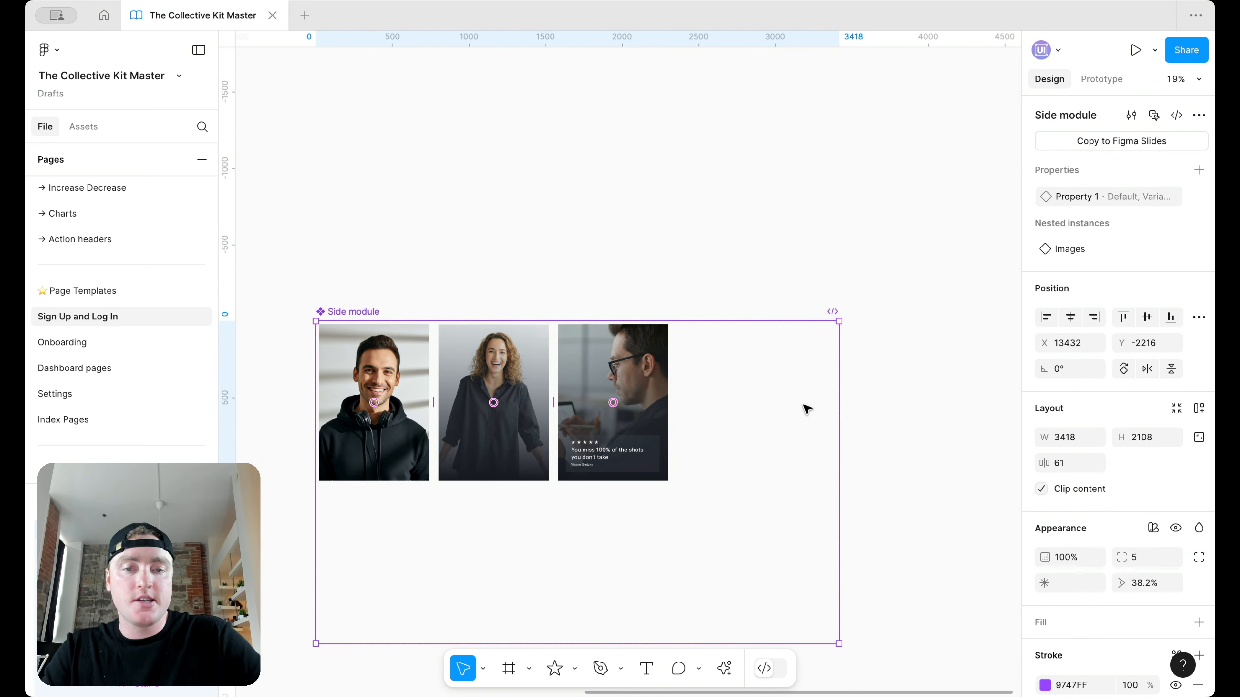
Create a fresh fourth variant by duplicating the third side module variant next to it.
scroll(659, 385, up, 3)
click(642, 451)
drag(625, 463, 783, 497)
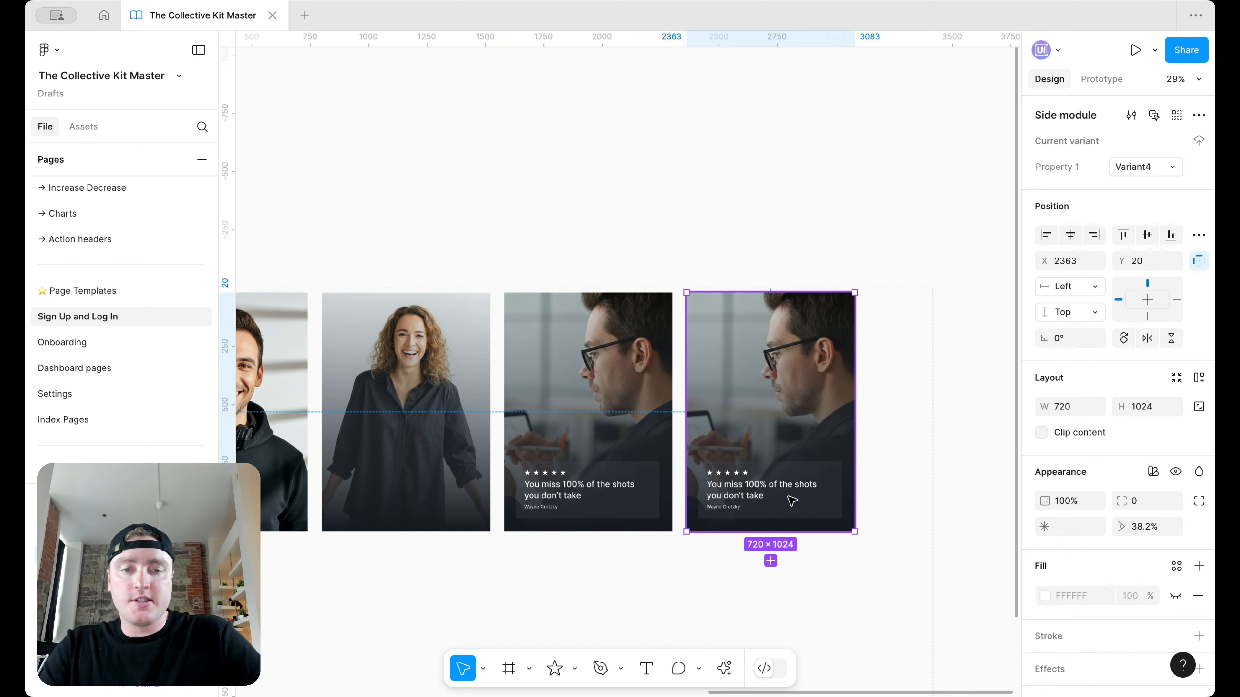
Remove the opacity gradient fill from the fourth variant's testimonial frame.
scroll(776, 493, up, 2)
click(781, 493)
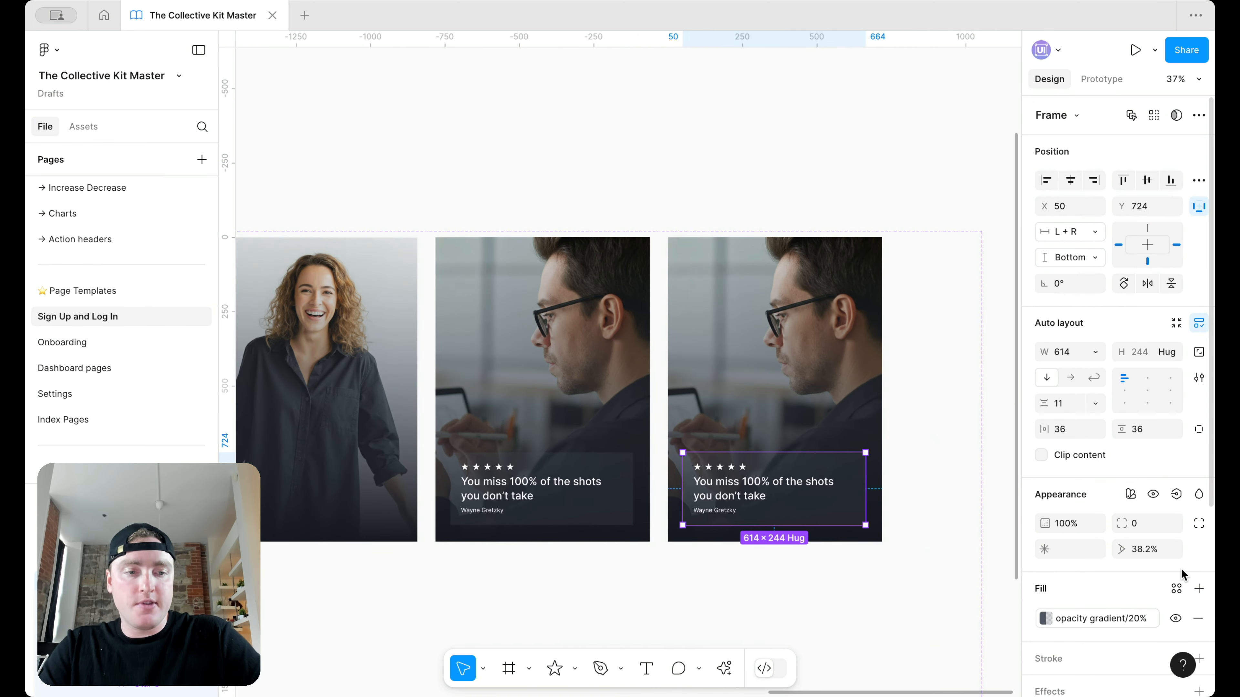
scroll(1181, 572, down, 2)
click(1198, 563)
Switch the fourth variant's nested Images instance to the portraits type.
click(830, 393)
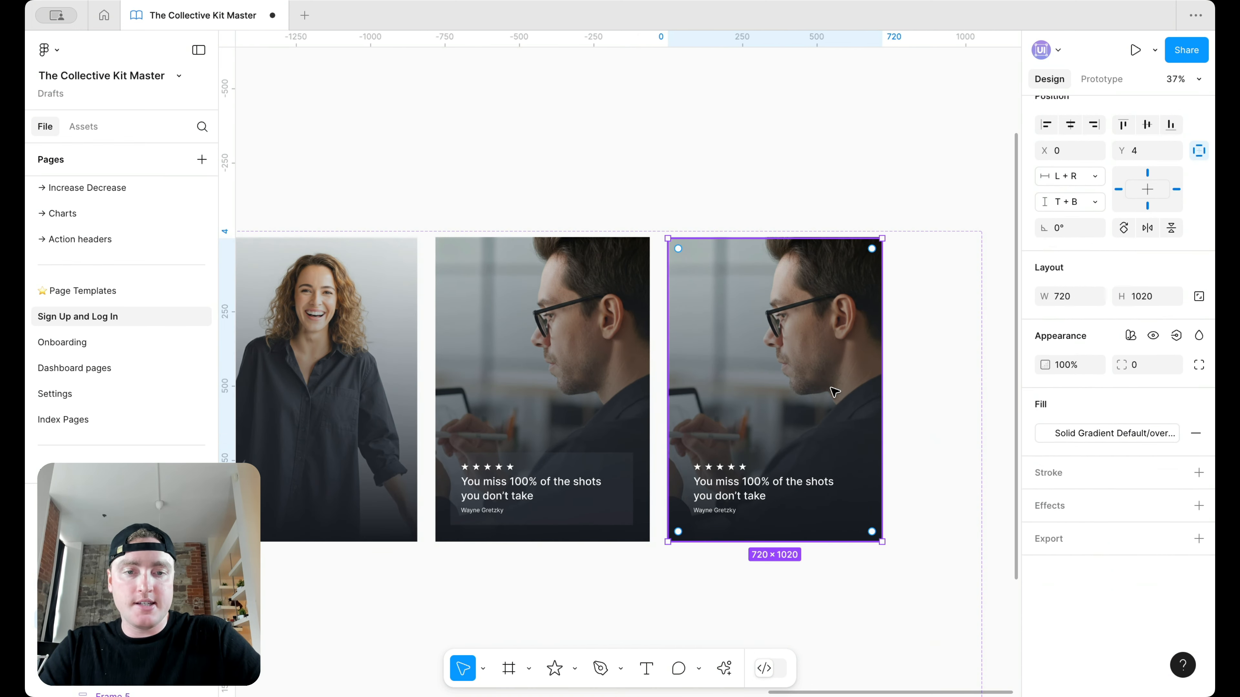
key(Escape)
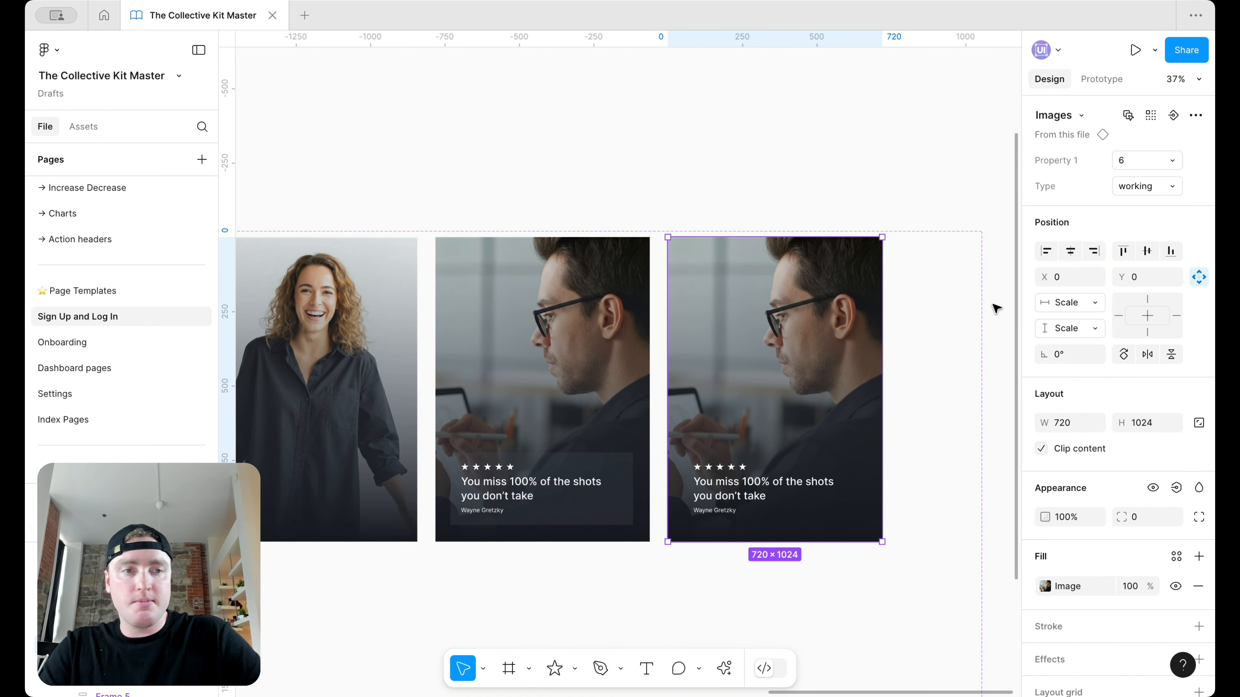
click(1153, 189)
click(1137, 224)
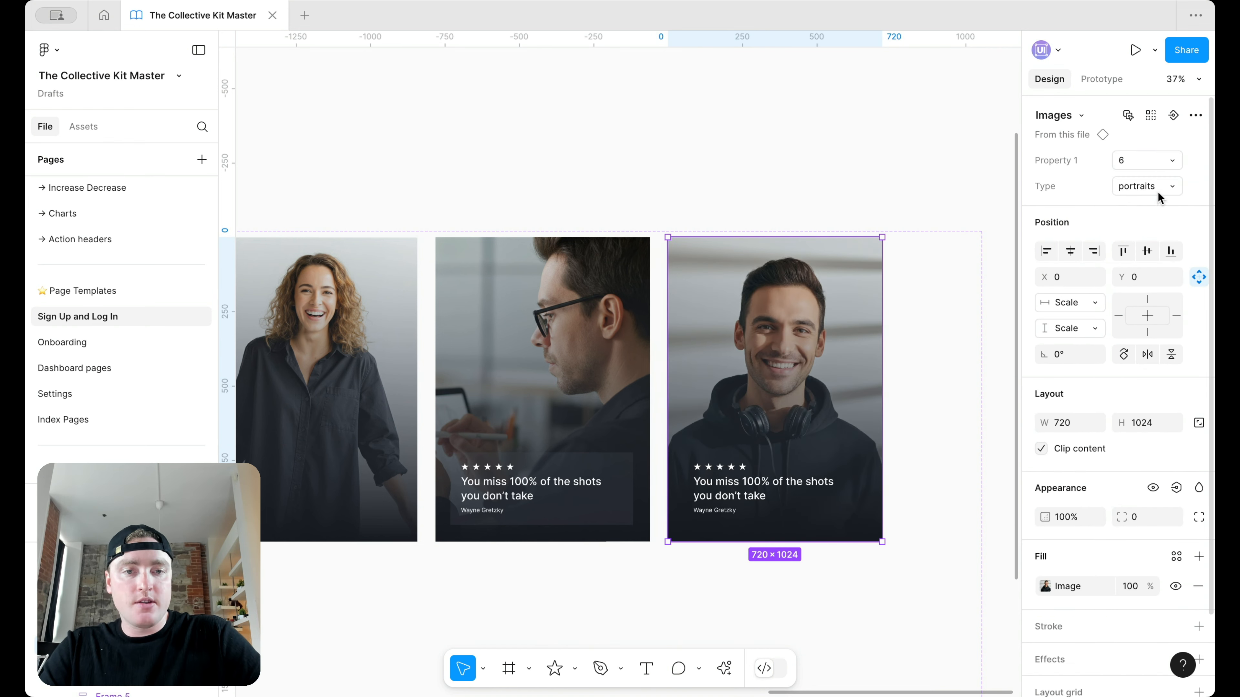
Go through the portrait options for the fourth variant's image and set Property 1 to 2.
click(1149, 160)
click(1145, 142)
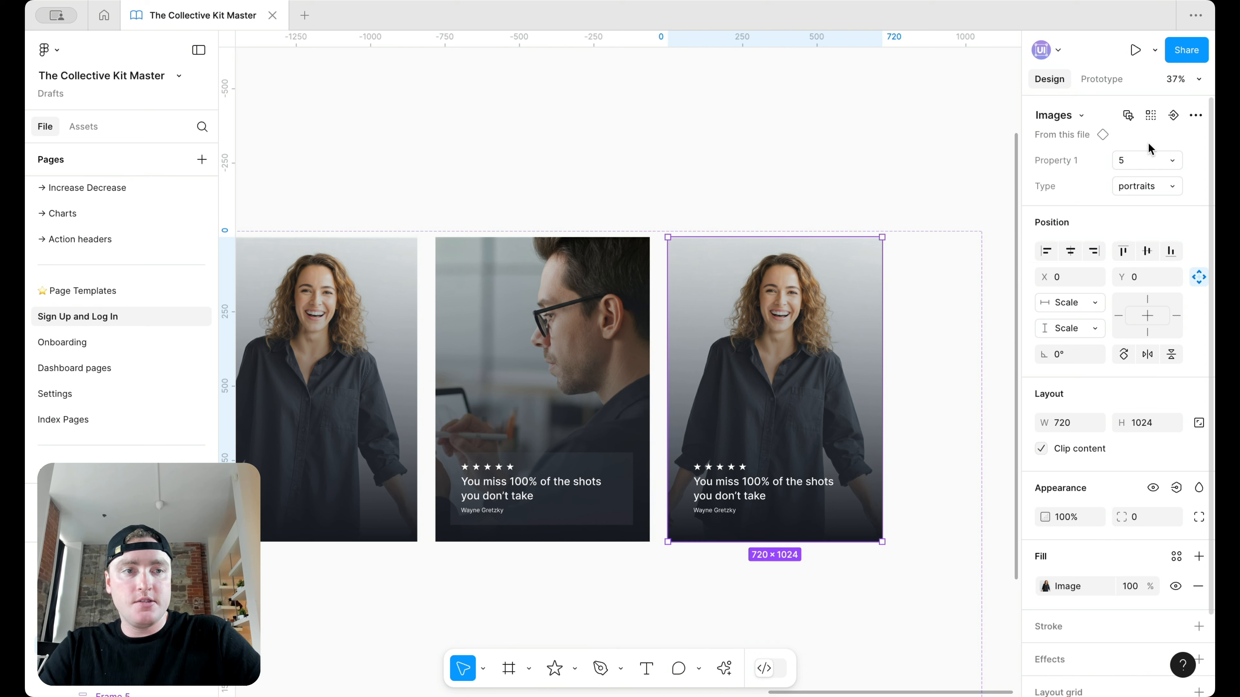
click(1145, 153)
click(1144, 146)
click(1143, 156)
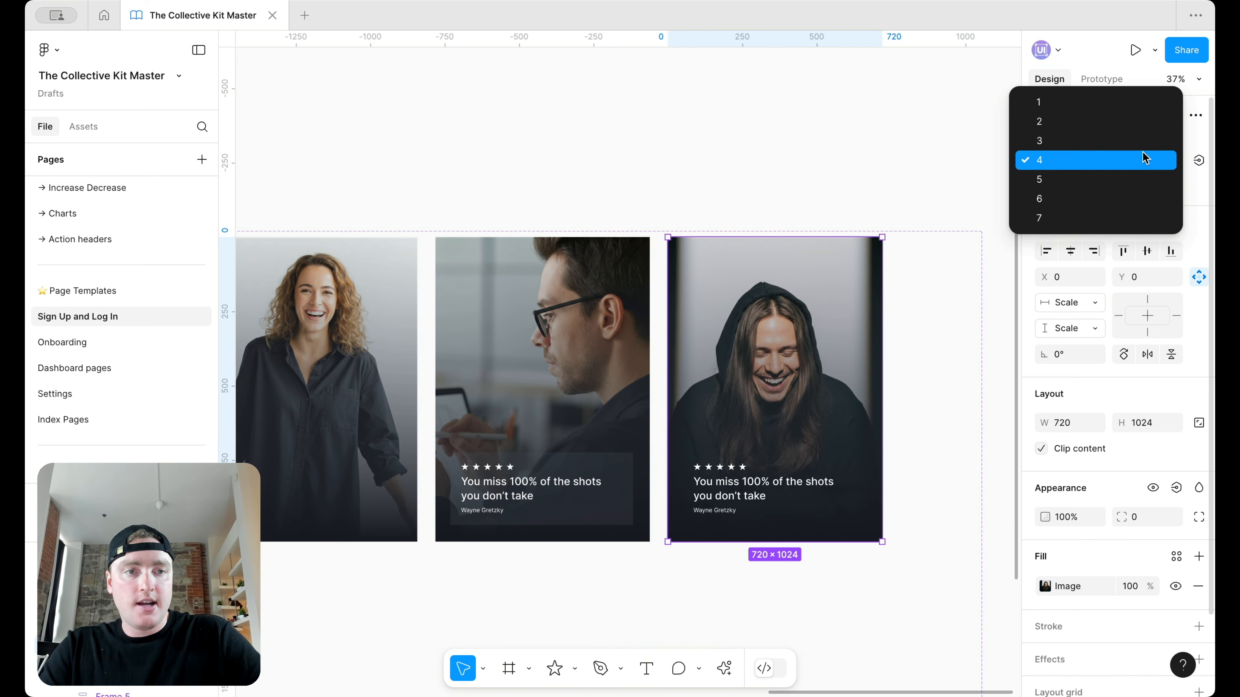
click(1144, 143)
click(1151, 155)
click(1150, 138)
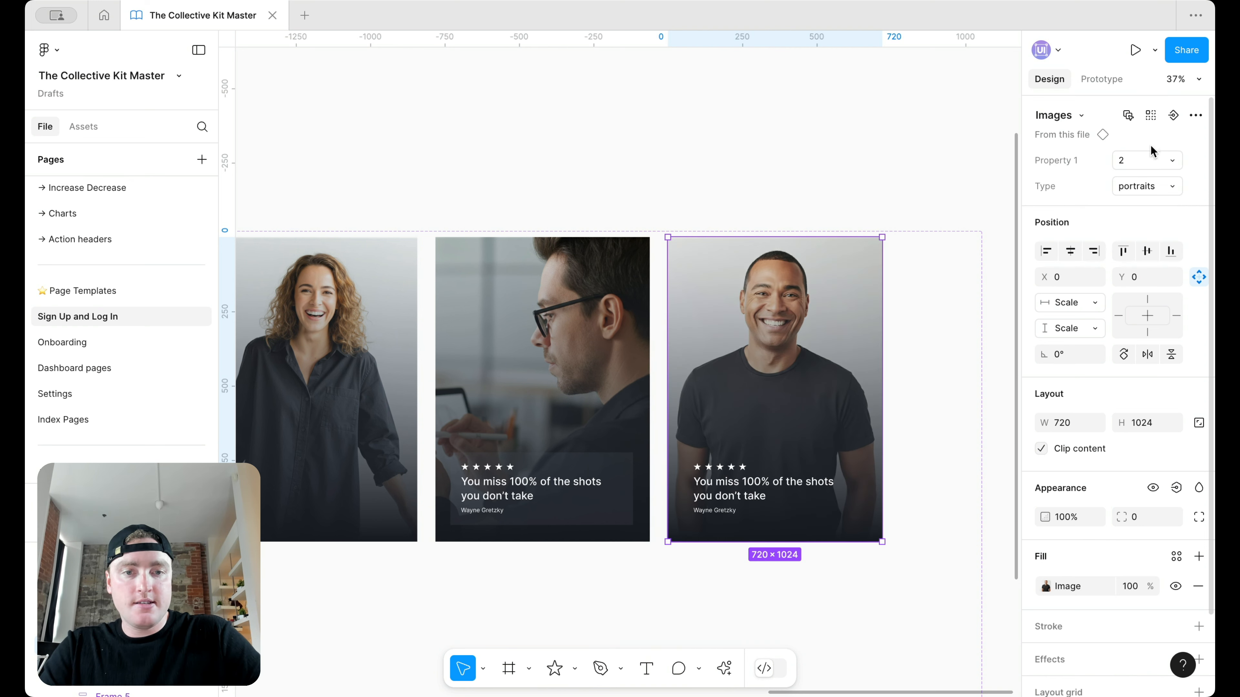
Center the star rating, quote text and author name within the fourth variant's testimonial frame.
scroll(770, 461, up, 3)
click(771, 461)
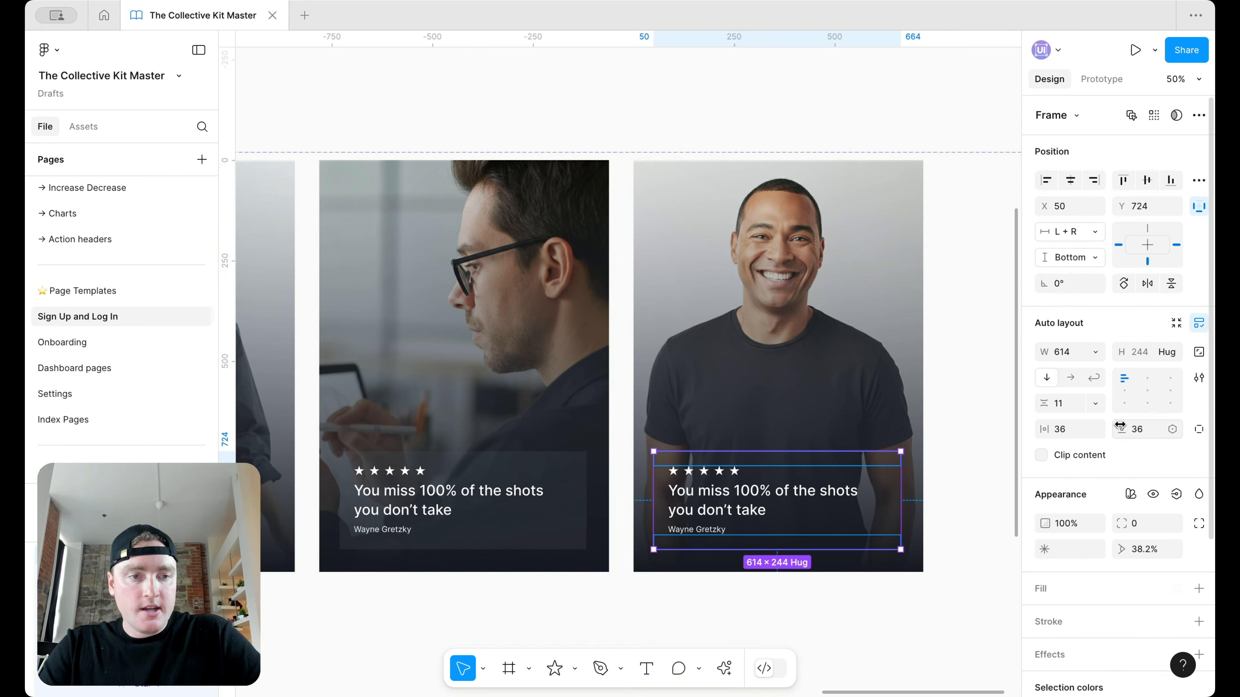
click(812, 500)
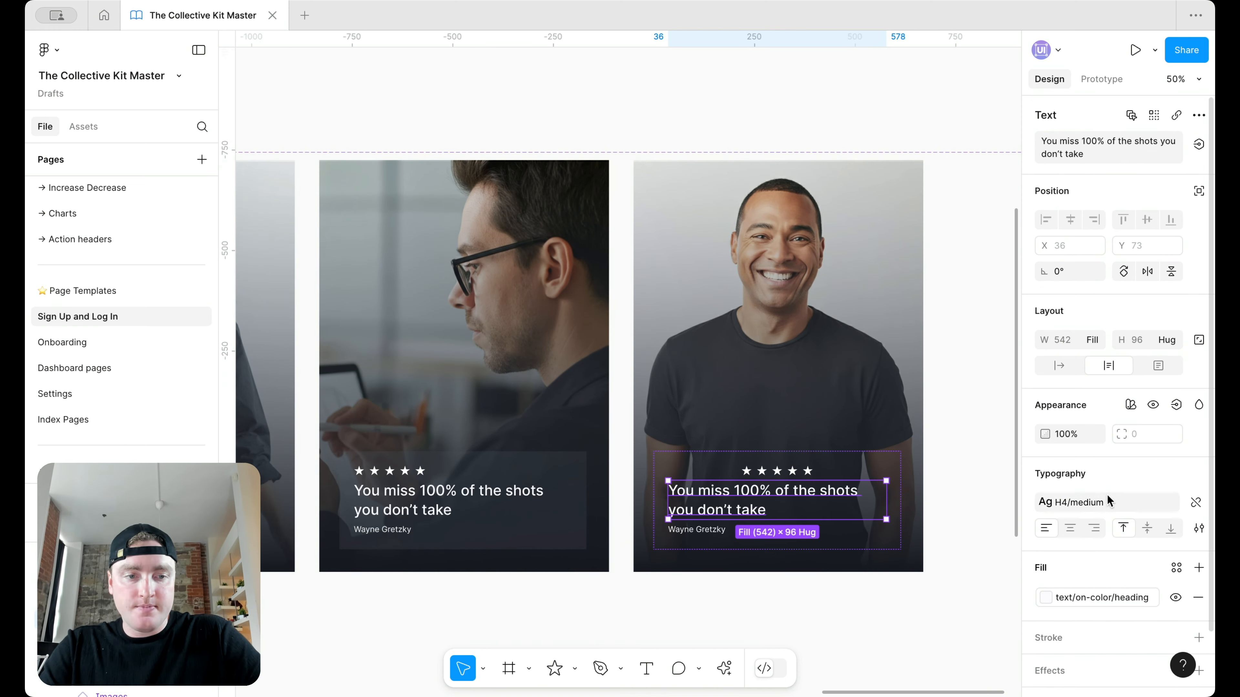
click(699, 532)
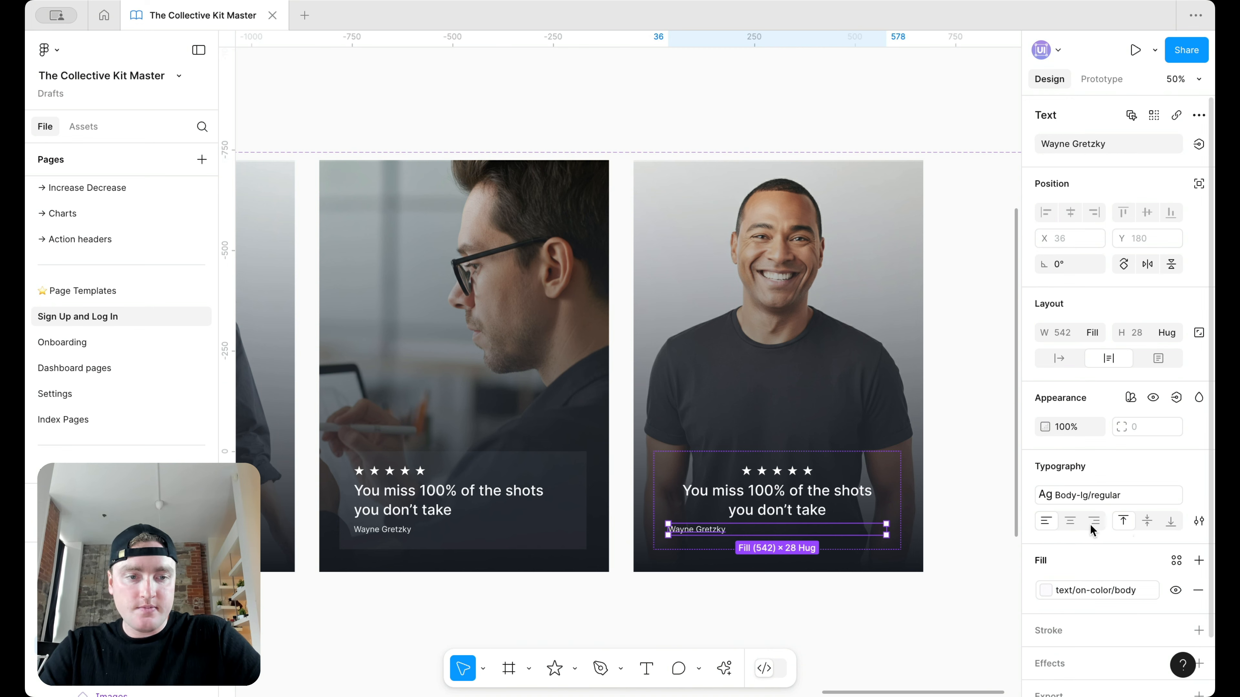
click(1070, 522)
click(942, 506)
scroll(910, 503, down, 5)
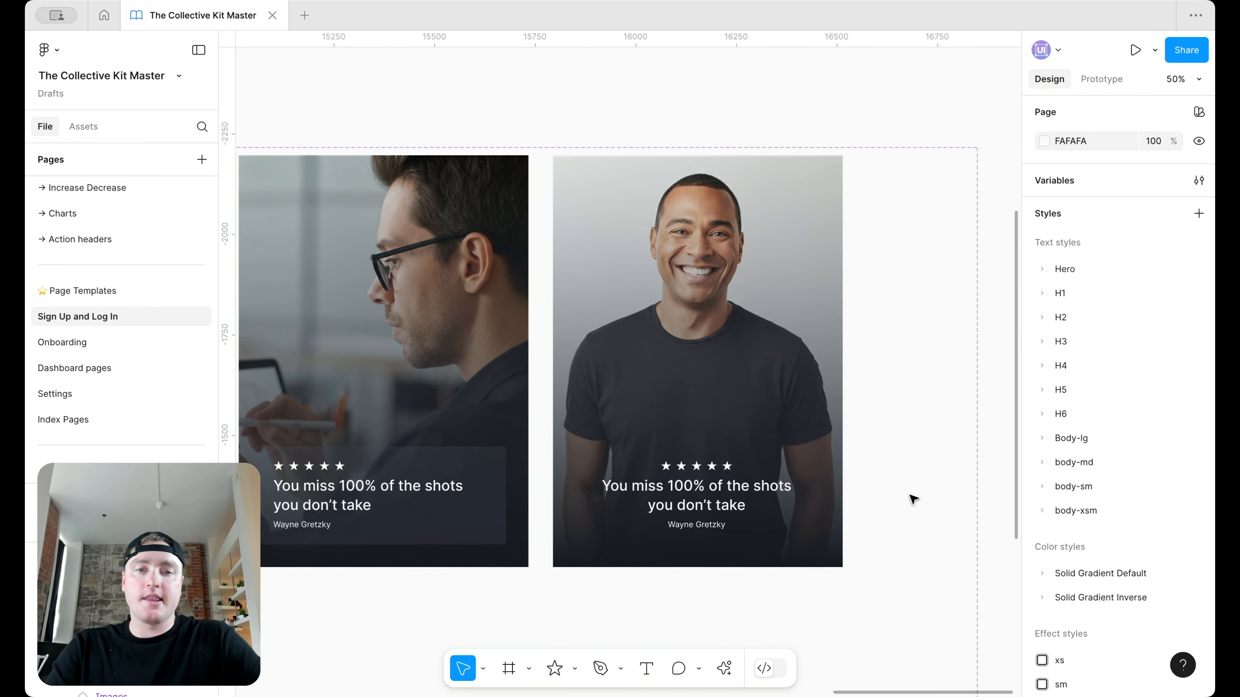
Move the Side module component set up so it sits beside the Sign up and login component set.
scroll(800, 501, up, 2)
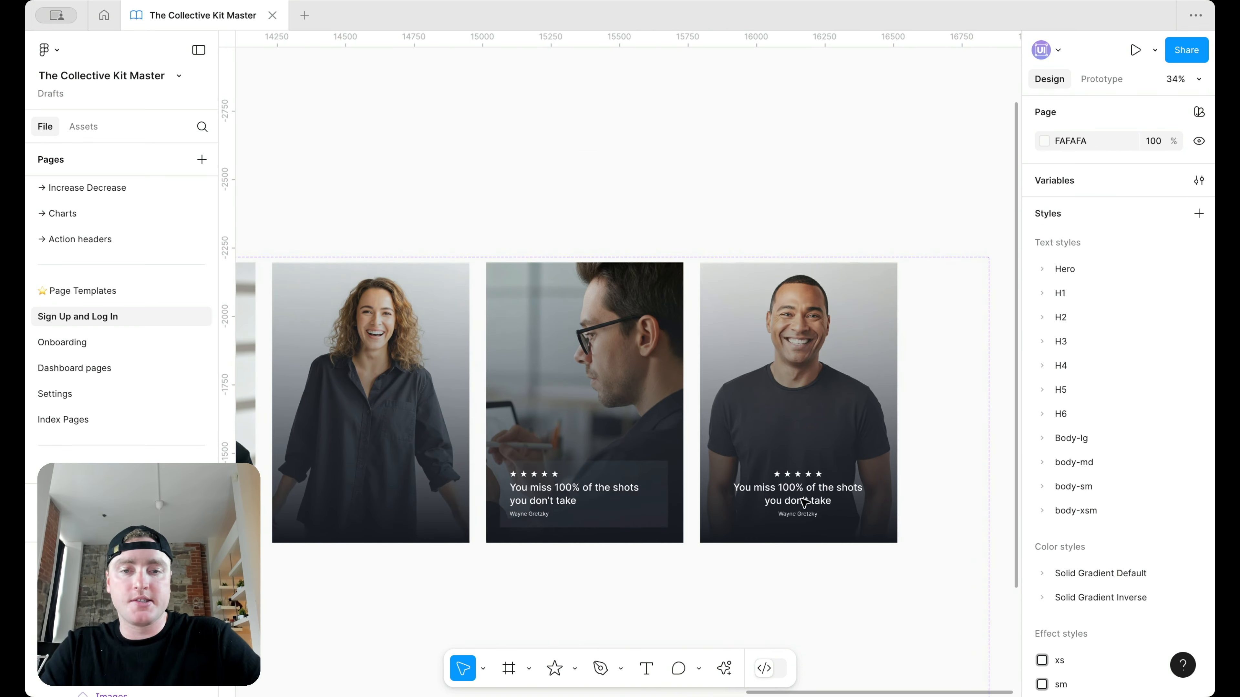
scroll(802, 501, down, 4)
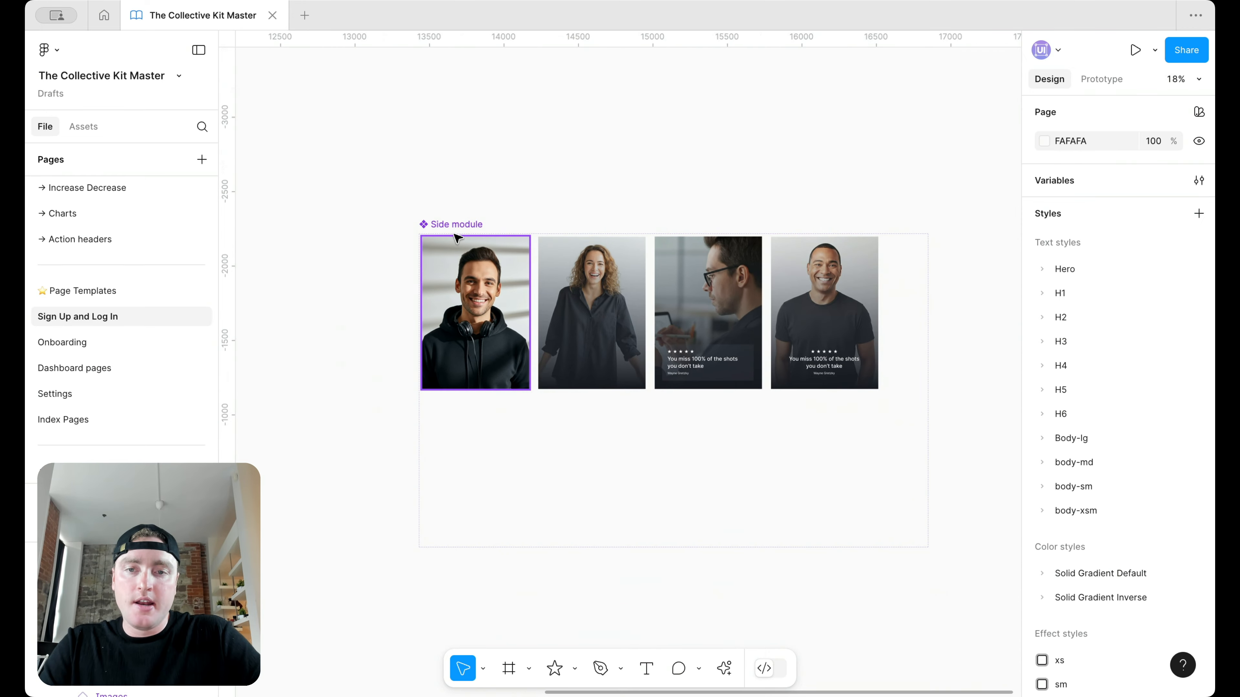
click(453, 224)
key(shift+2)
drag(962, 287, 909, 288)
click(898, 147)
key(shift+1)
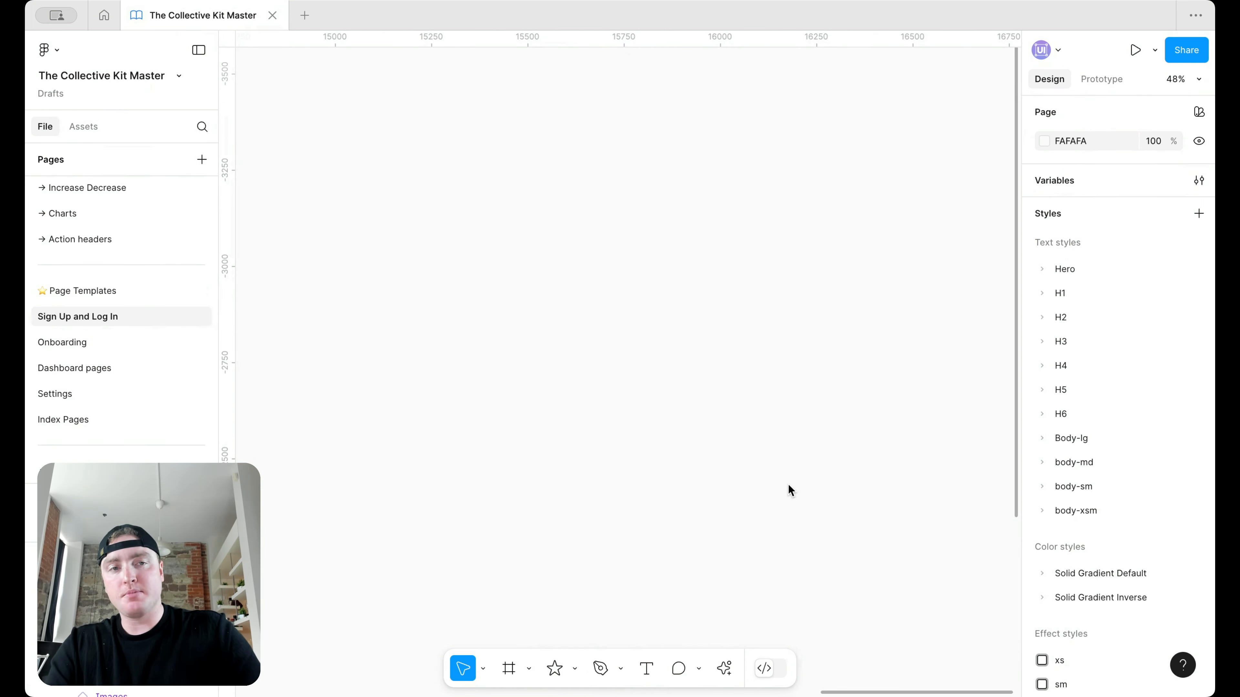
scroll(789, 487, down, 5)
scroll(789, 487, left, 8)
scroll(835, 481, left, 1)
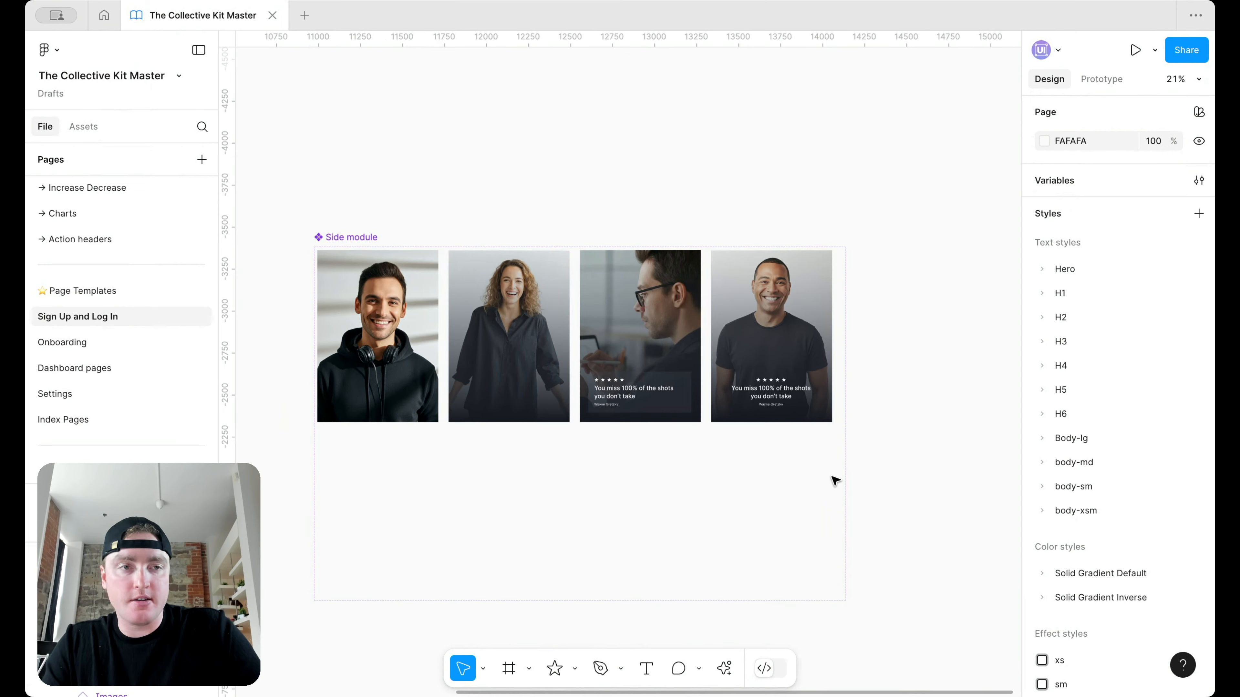
Place an instance of the default sign up form on the empty canvas beyond the Side module set.
scroll(656, 429, right, 5)
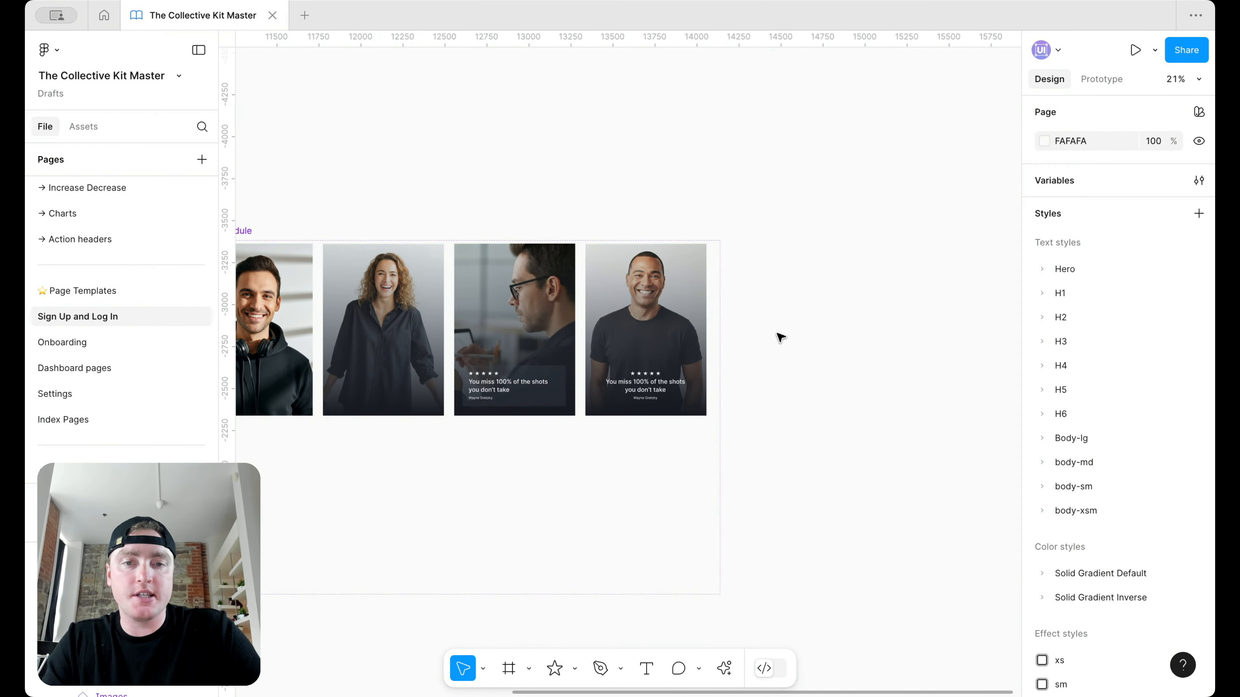
scroll(781, 338, right, 15)
scroll(780, 338, right, 4)
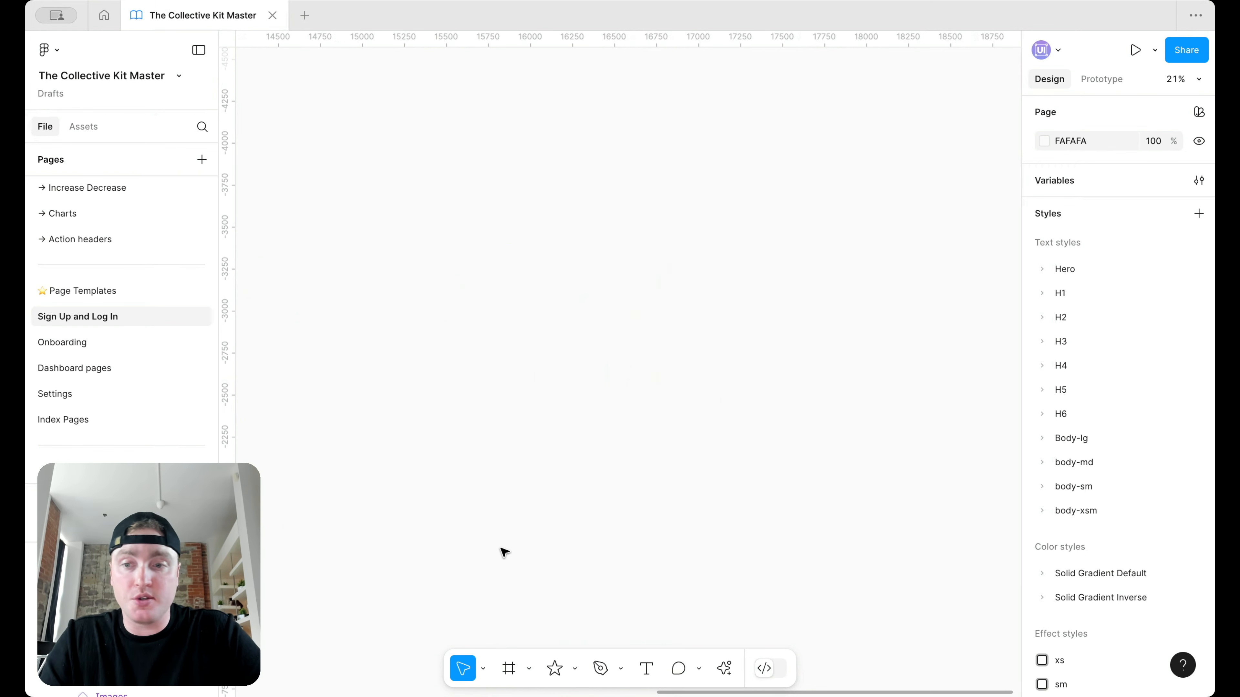
ctrl+scroll(483, 522, down, 5)
scroll(483, 522, left, 10)
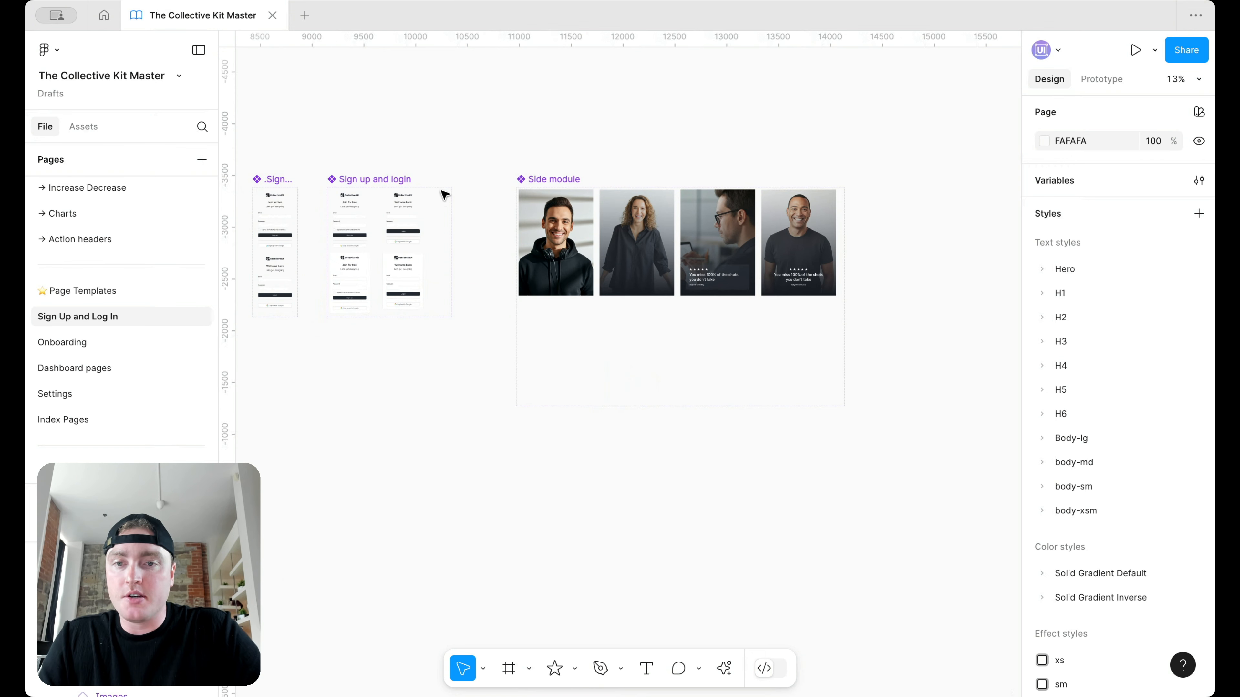
click(348, 217)
alt+drag(349, 217, 996, 228)
scroll(927, 223, right, 7)
ctrl+scroll(702, 254, up, 5)
scroll(693, 274, up, 4)
scroll(693, 273, left, 2)
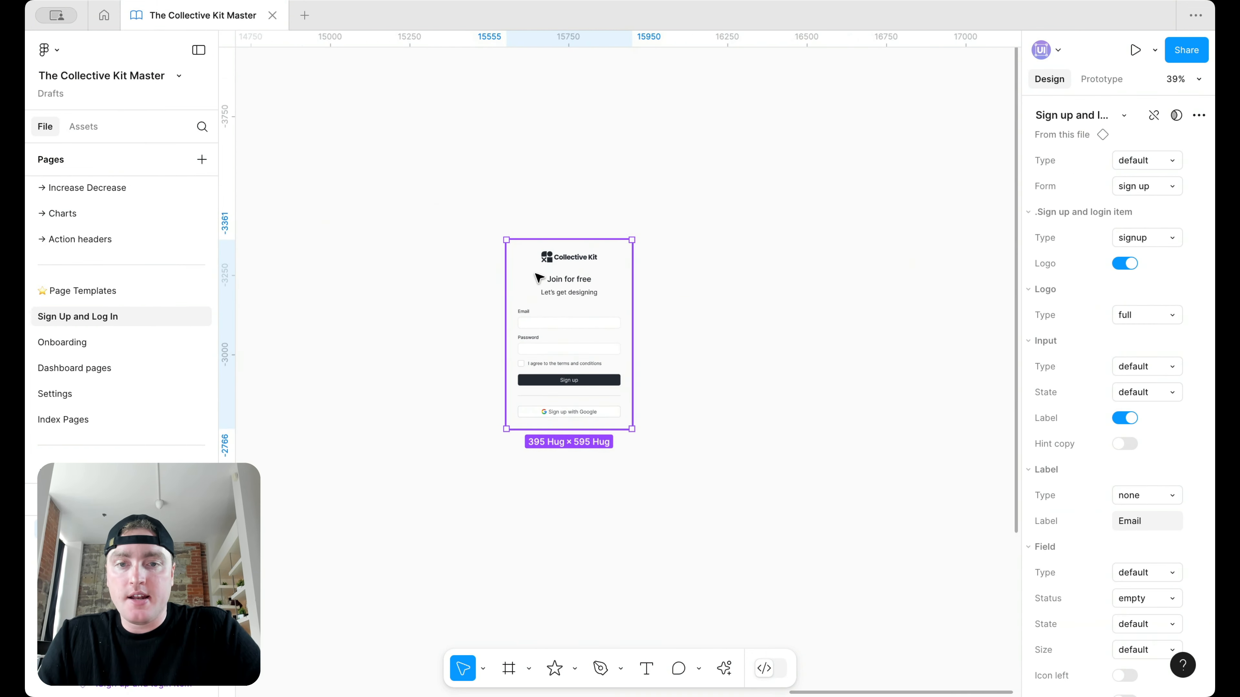
Place a copy of the form's logo above the sign up form and turn off the form's own logo.
double_click(676, 297)
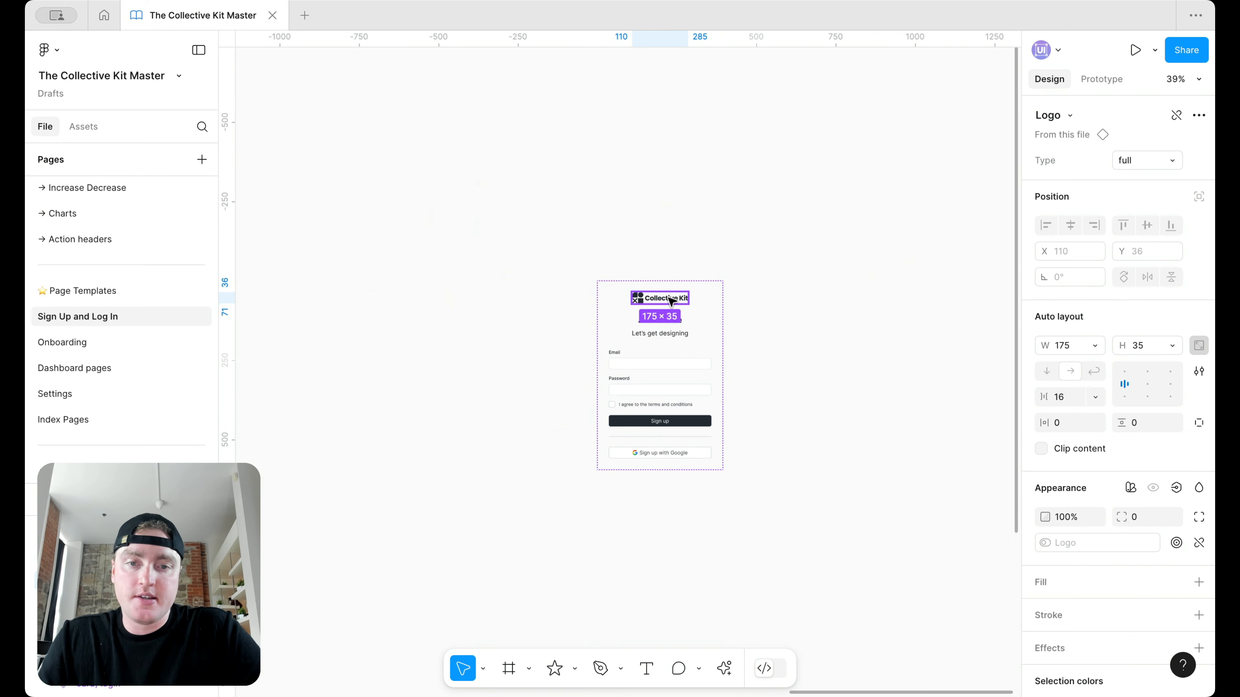
alt+drag(676, 297, 676, 206)
click(686, 353)
click(1124, 263)
click(893, 314)
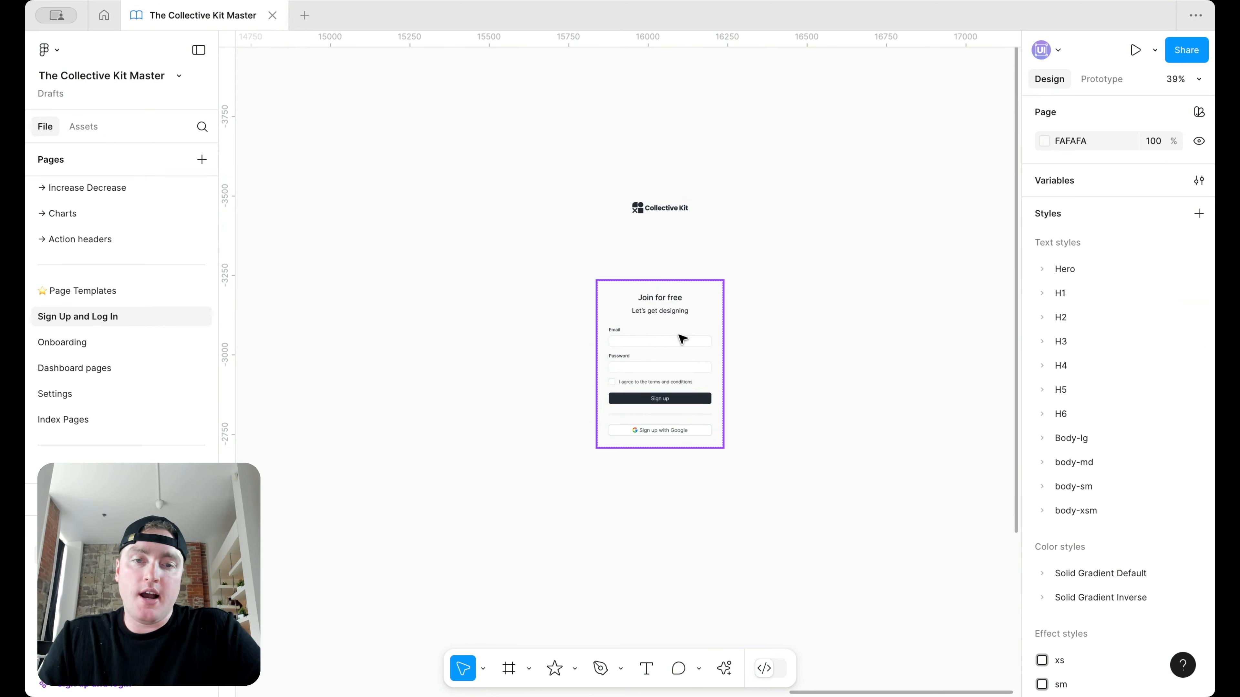
Reposition the sign up form and the separate logo, and wrap the logo in an auto layout frame.
drag(673, 335, 701, 345)
click(674, 209)
drag(673, 208, 616, 210)
key(shift+a)
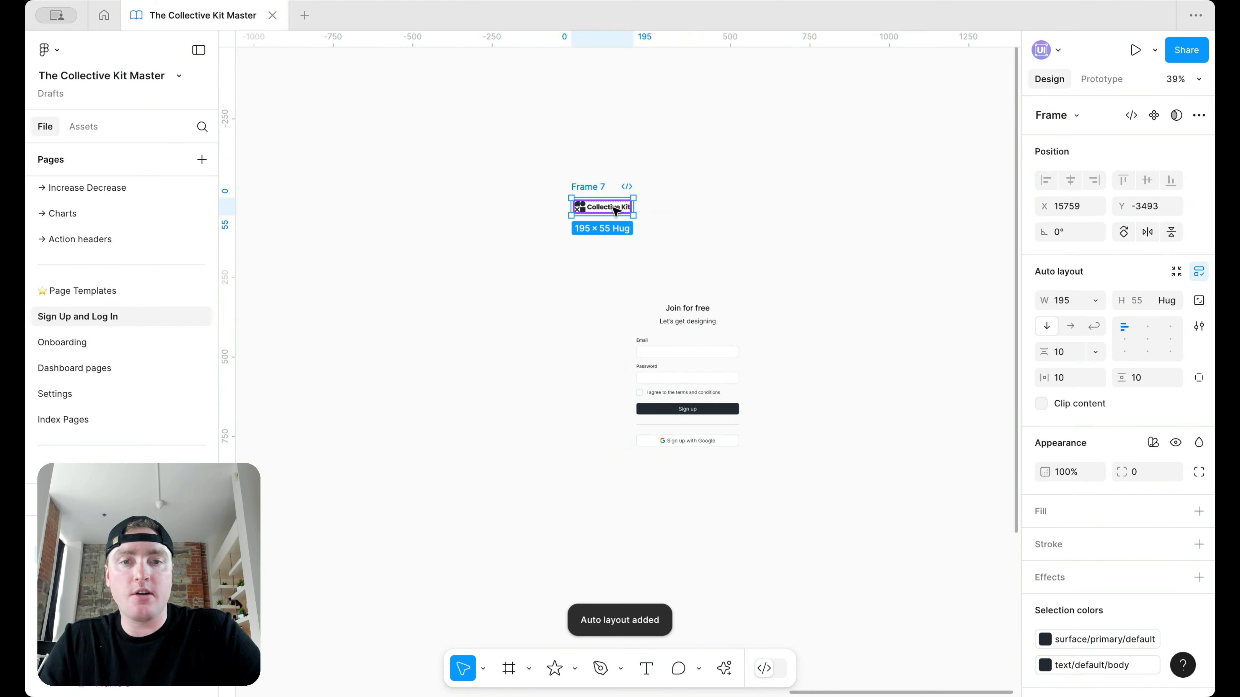
Give the logo a fixed width of 175 and widen its auto layout frame to 729.
double_click(615, 211)
click(1095, 346)
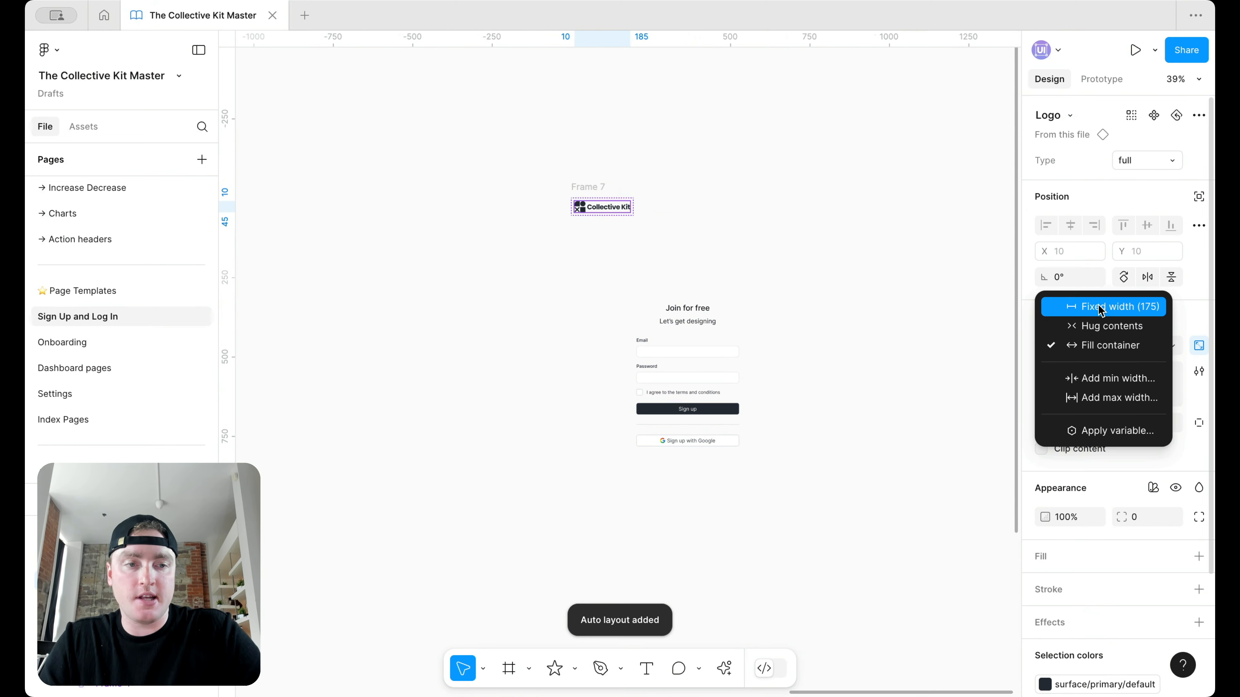
click(1101, 307)
click(626, 188)
click(588, 187)
drag(635, 203, 803, 203)
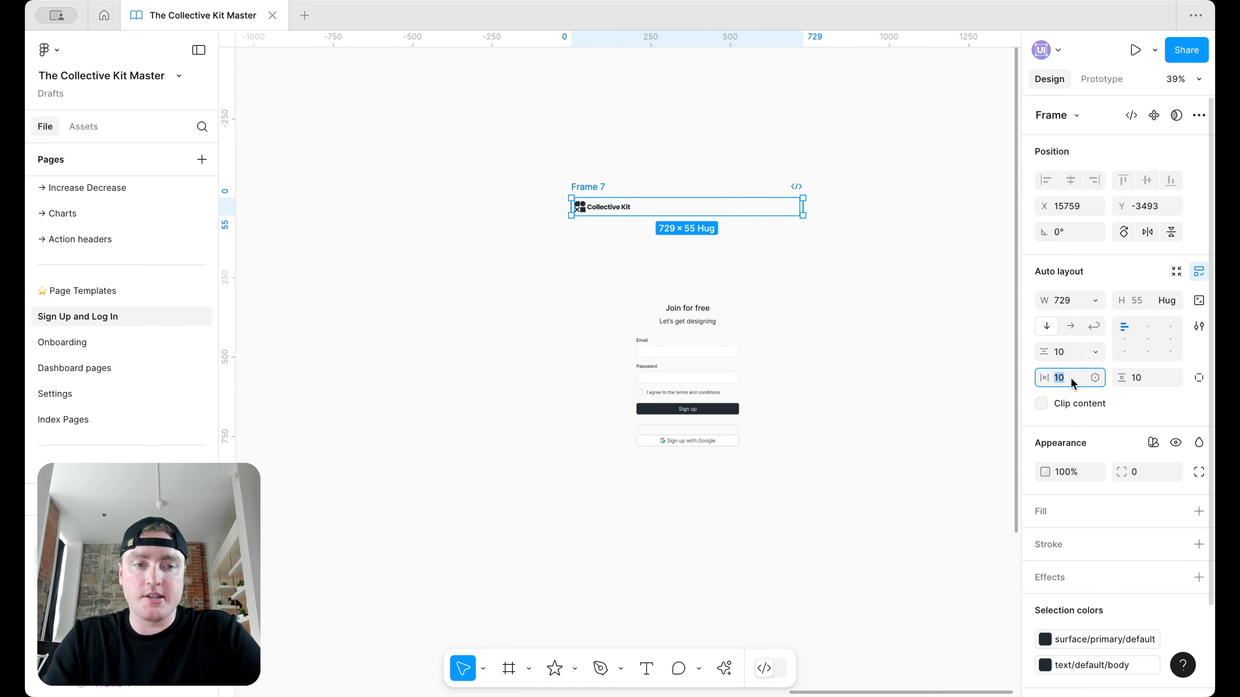
Set the logo frame's padding to 32 on both sides, 24 at the top and 0 at the bottom.
text(32)
key(Return)
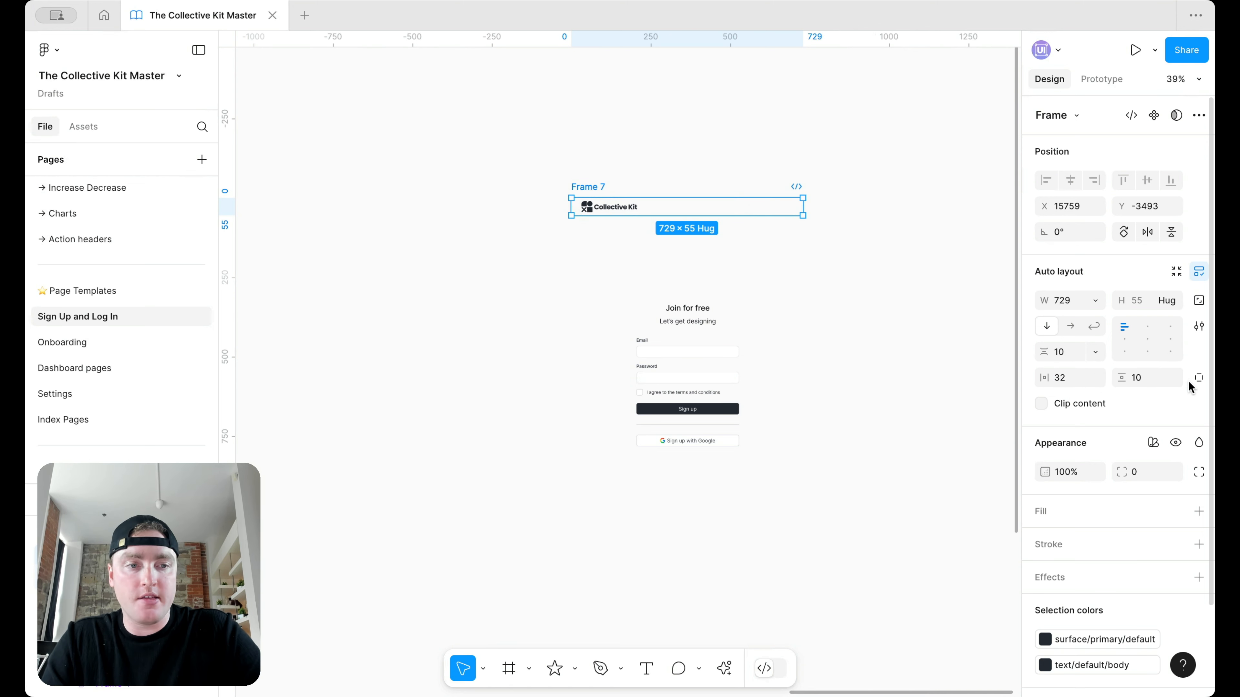
click(1198, 378)
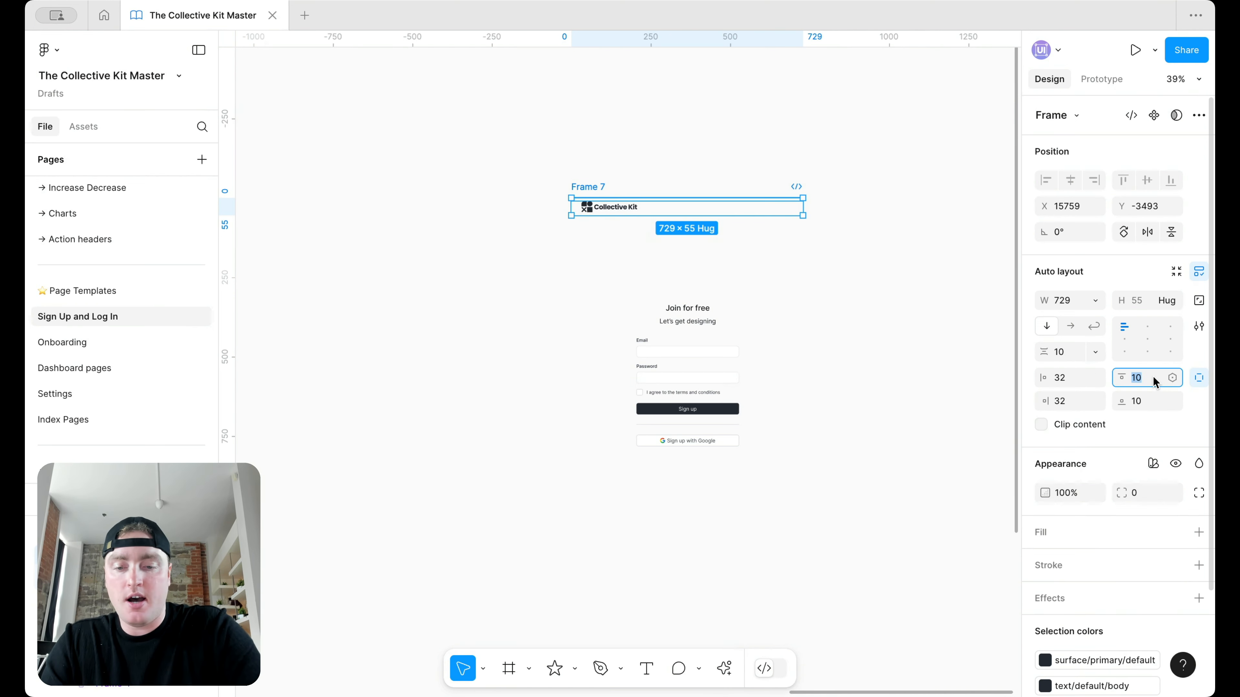
text(64)
key(Return)
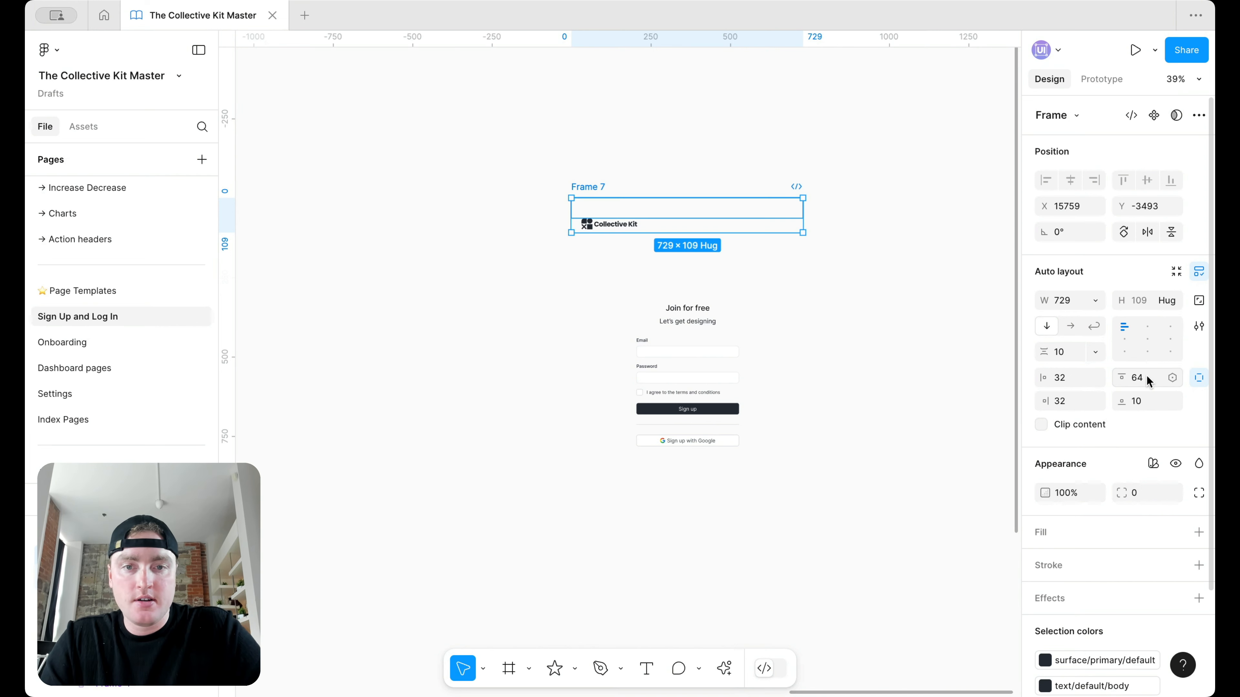
text(24)
key(Return)
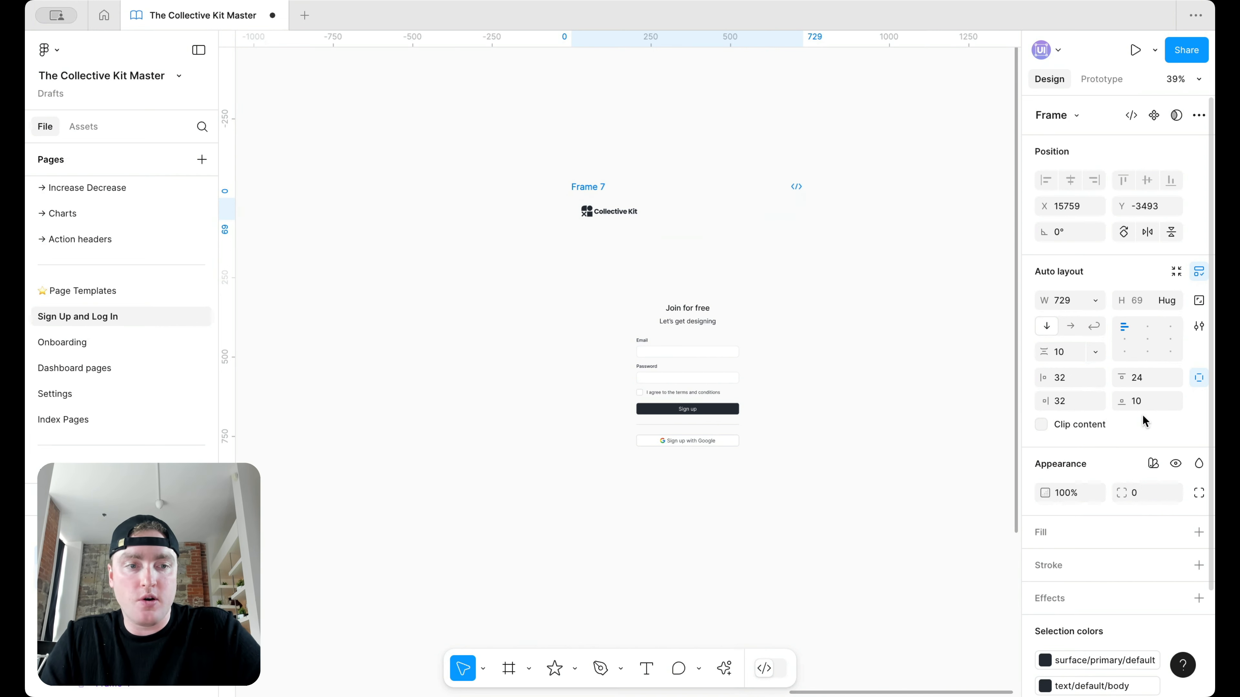
text(24)
key(Return)
scroll(819, 249, down, 1)
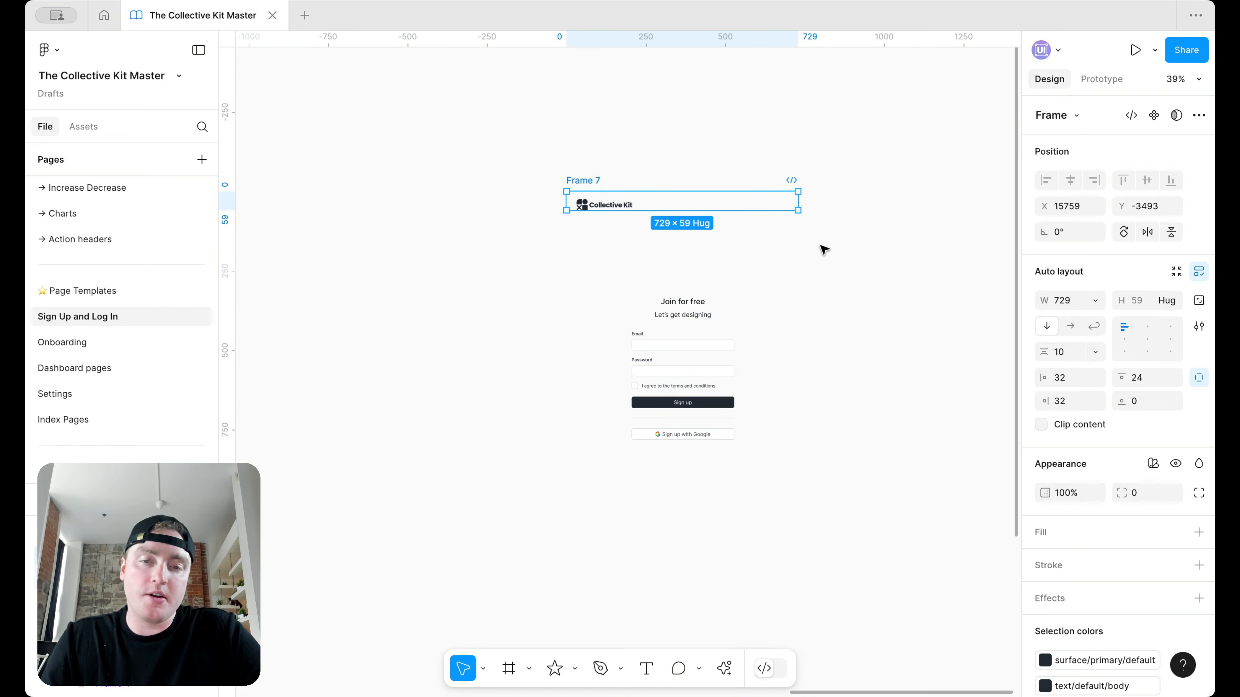
Duplicate the logo frame directly below the sign up form.
click(814, 253)
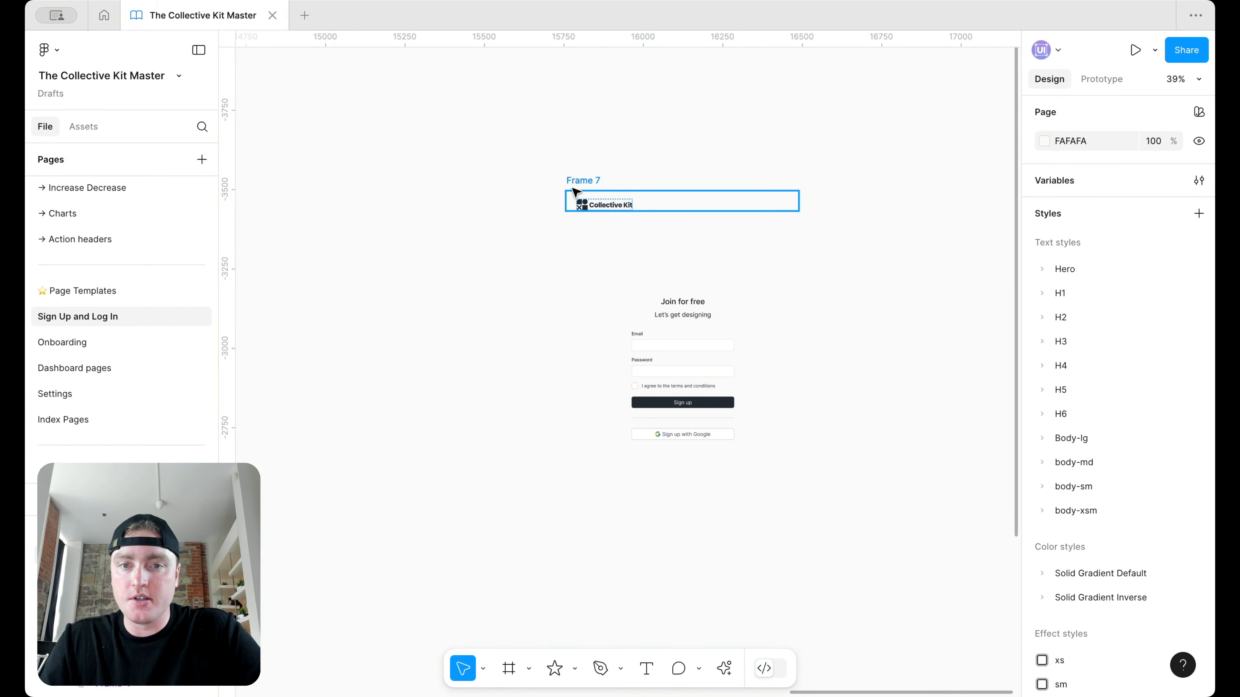
click(583, 185)
drag(583, 185, 587, 481)
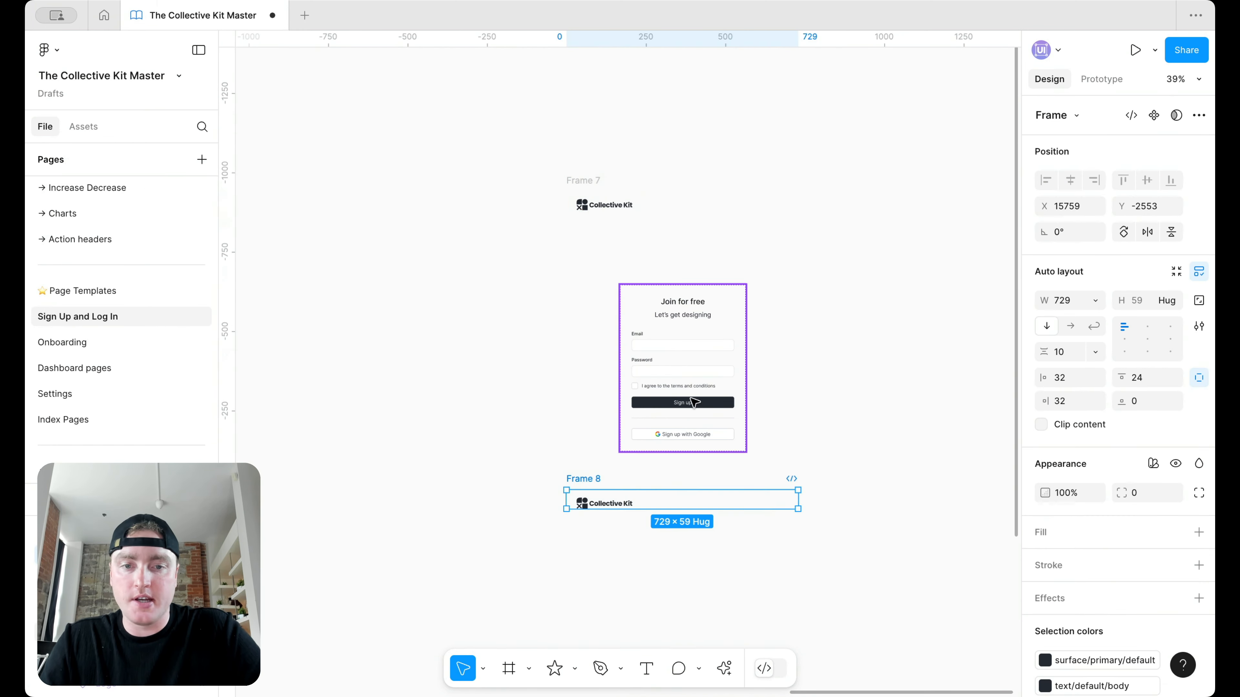
key(t)
drag(604, 552, 680, 565)
scroll(680, 565, up, 3)
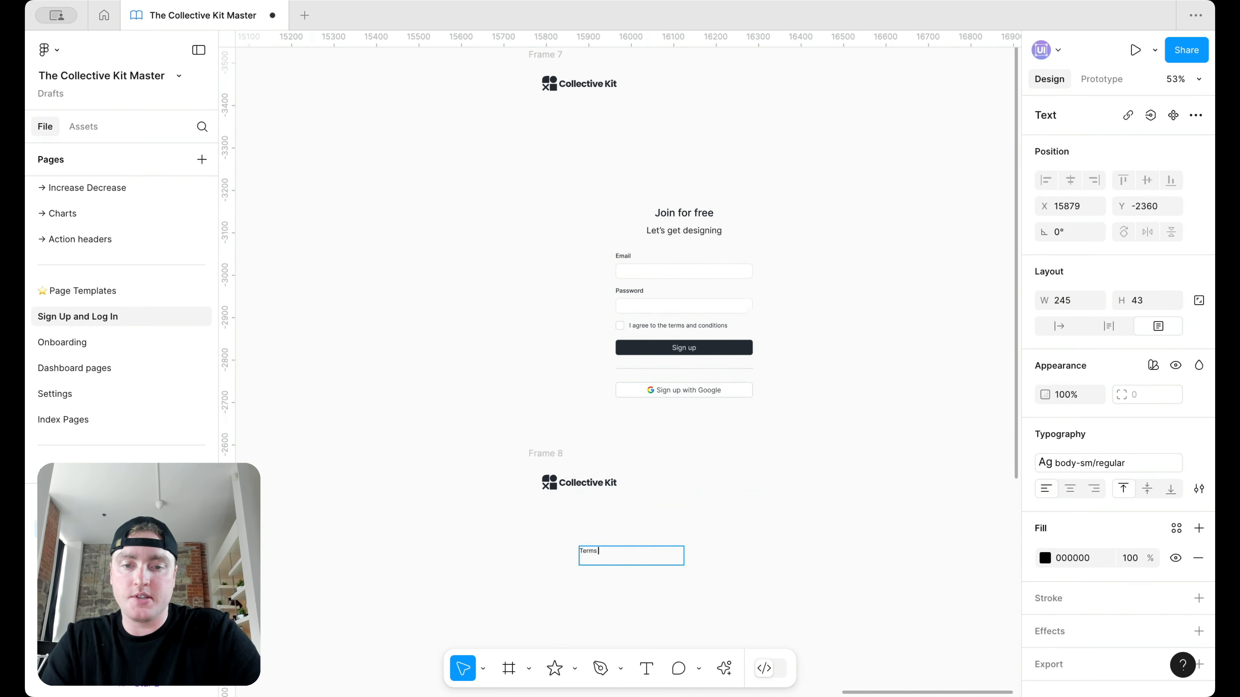
key(super+a)
click(1176, 527)
text(bod)
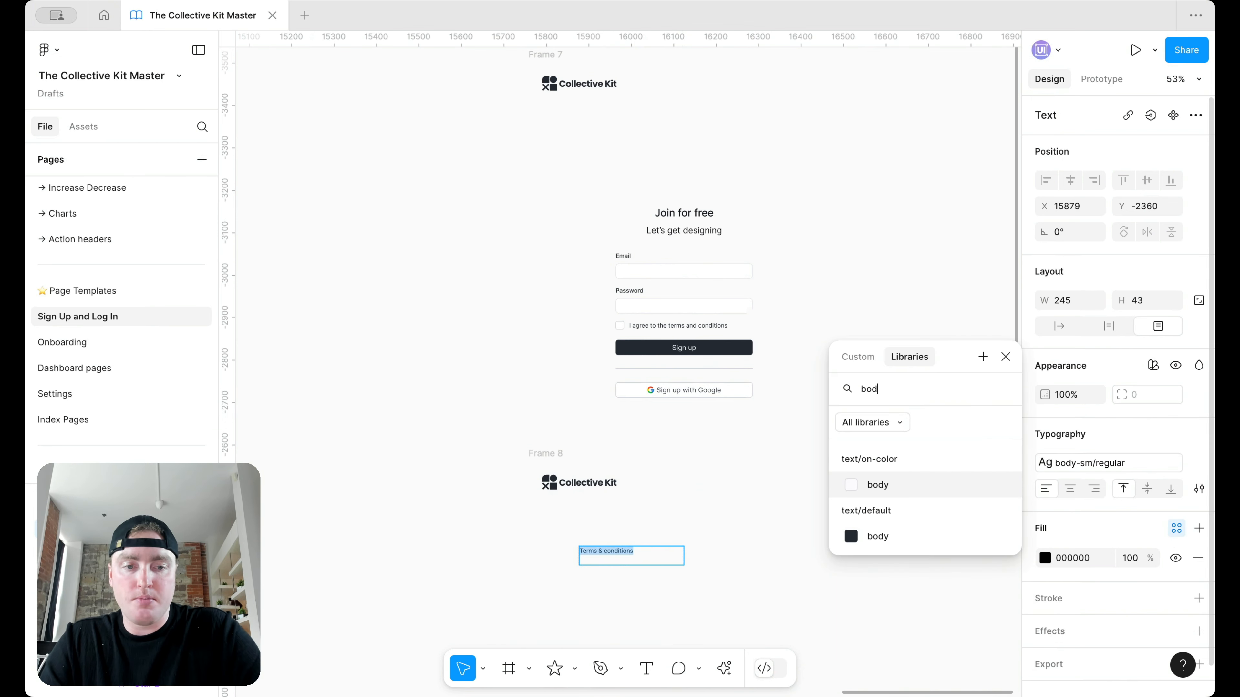
click(917, 536)
key(Escape)
scroll(736, 571, up, 2)
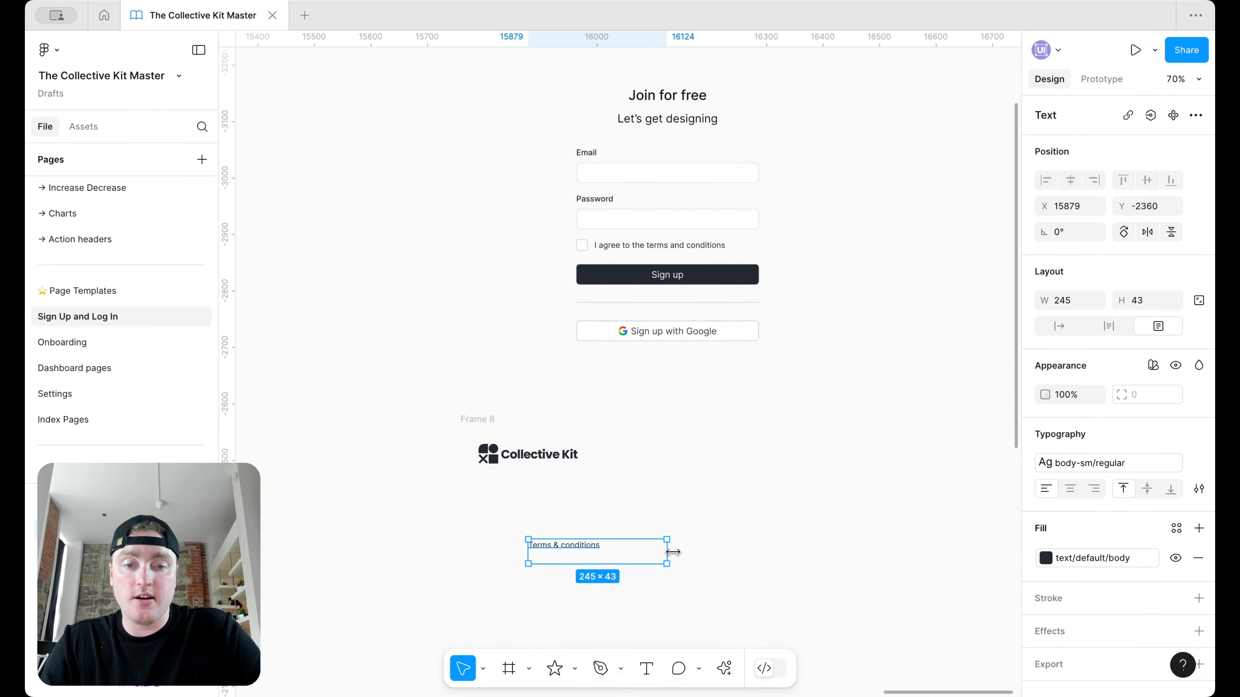
drag(672, 552, 630, 552)
key(Delete)
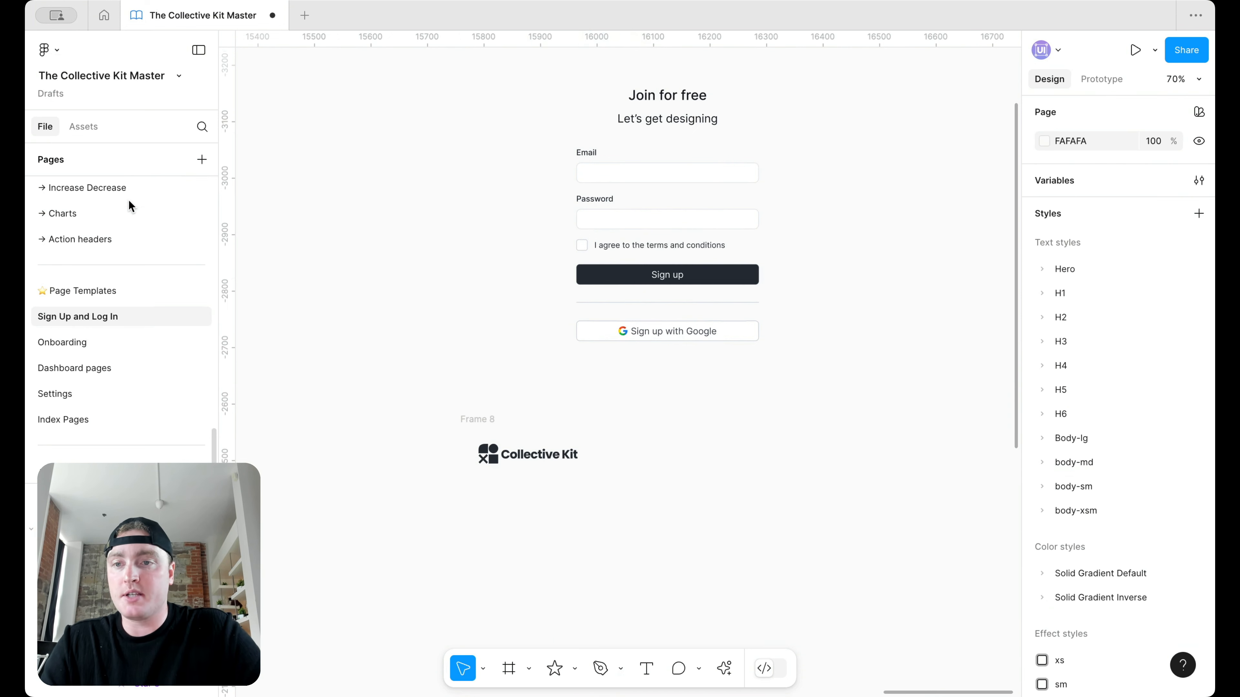
Search the assets for "link" and place a Link component instance below the duplicated logo frame.
click(94, 127)
text(lin)
key(BackSpace)
key(BackSpace)
text(link)
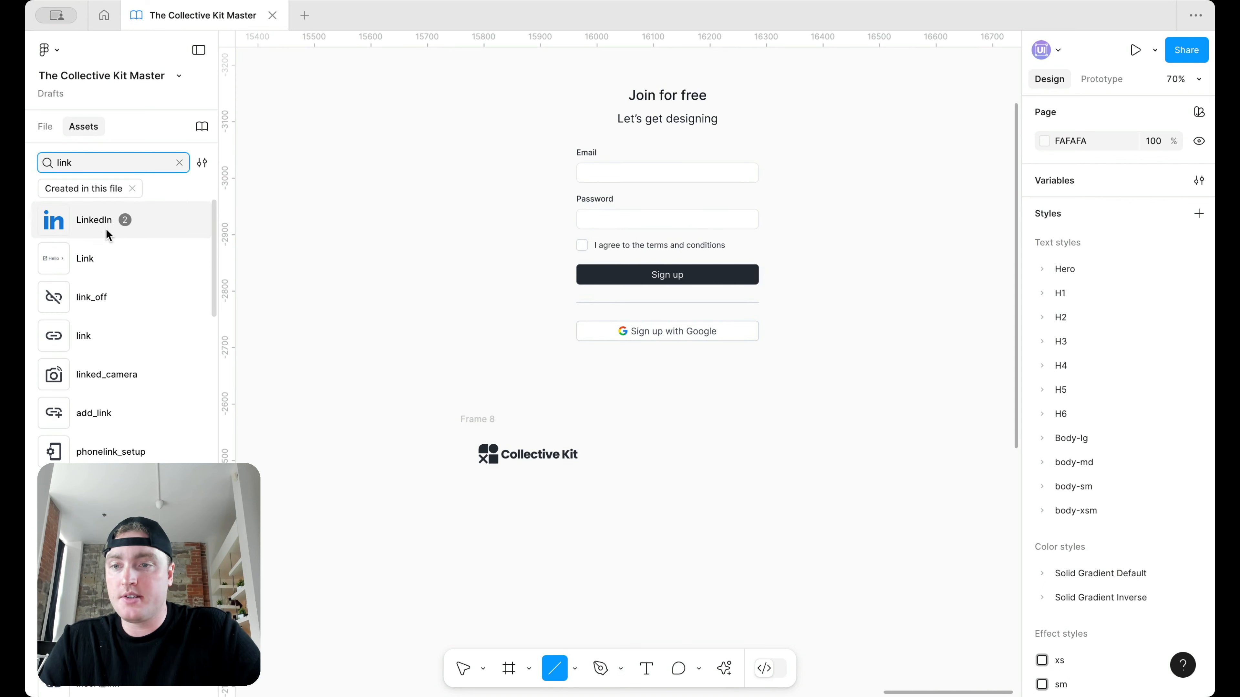
click(627, 515)
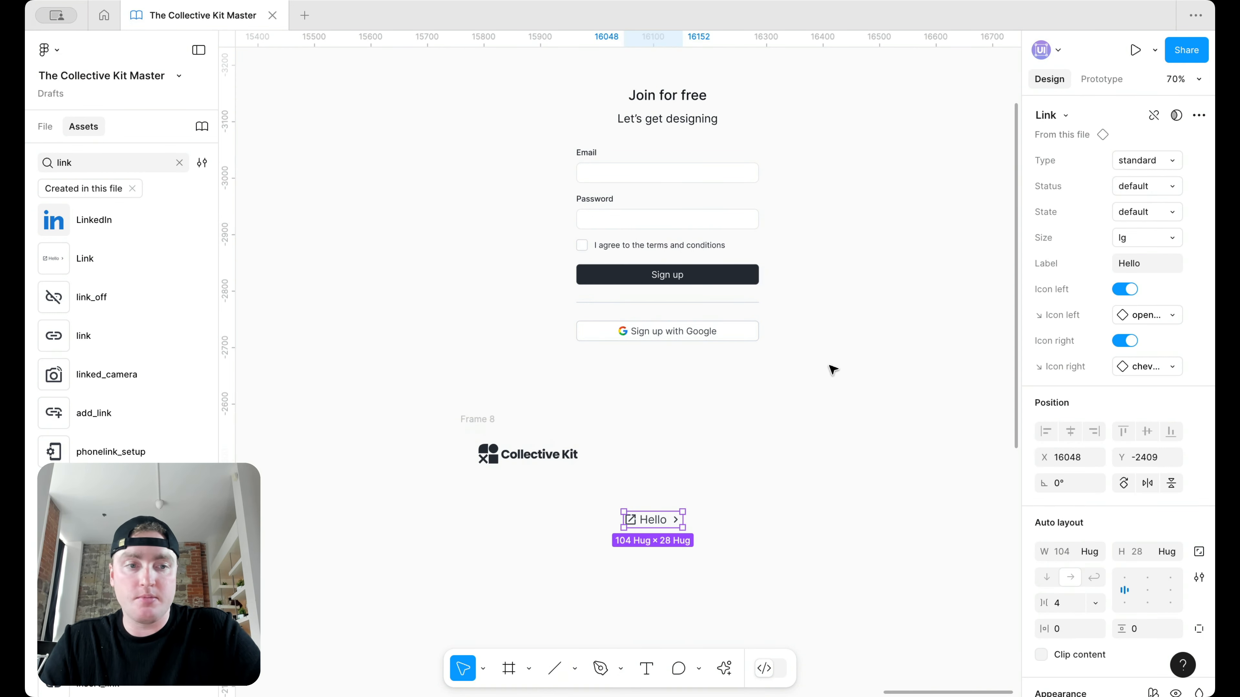
Turn off both icons of the Link instance and set its size to md.
click(1125, 340)
click(1125, 290)
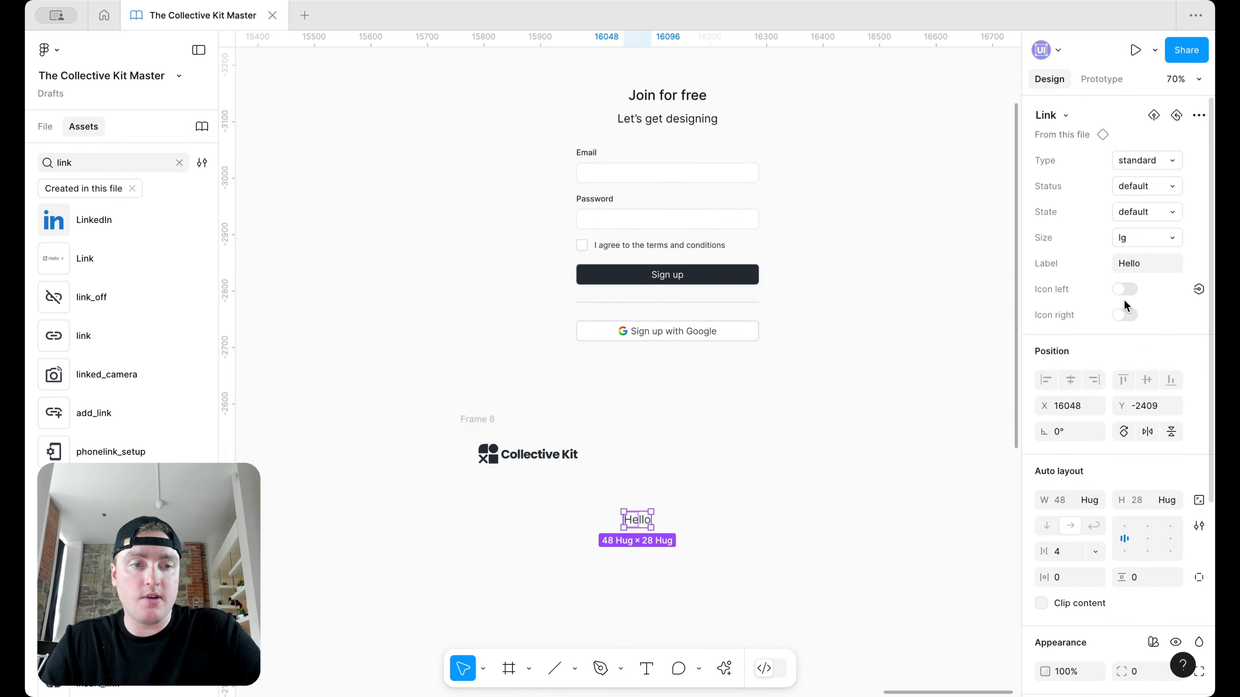
click(1138, 238)
click(1135, 220)
Set the Link instance's label to "Terms & Conditions".
click(1150, 266)
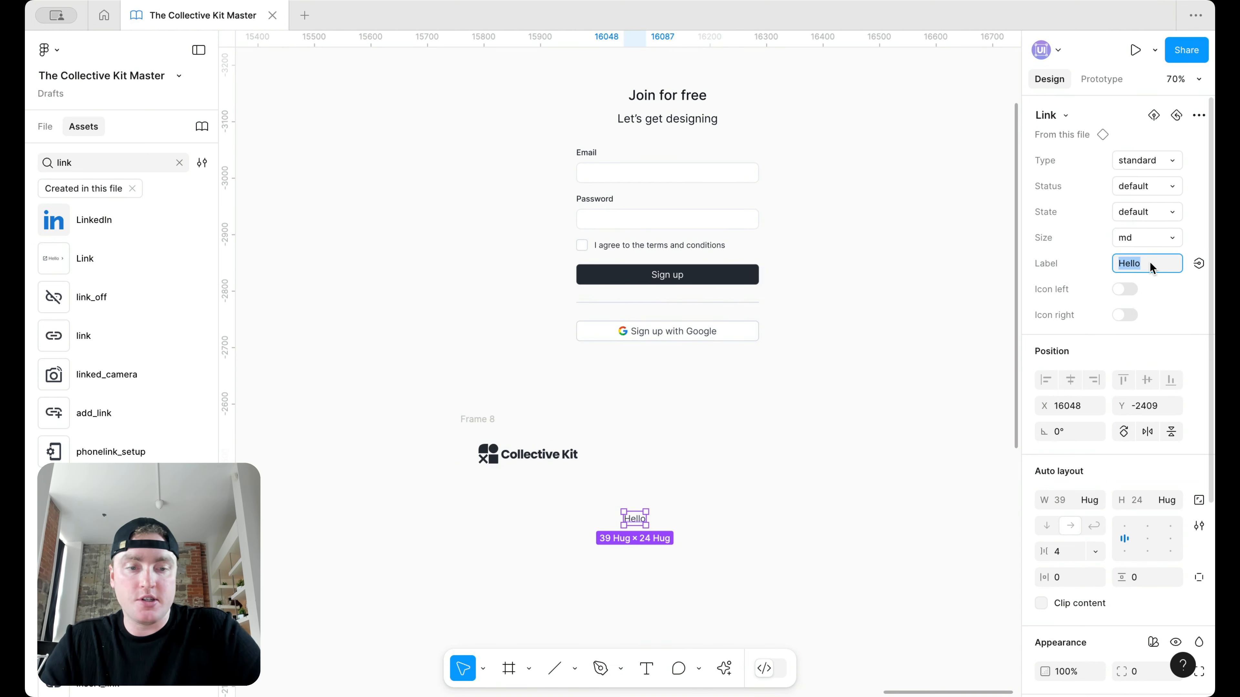
text(Ter)
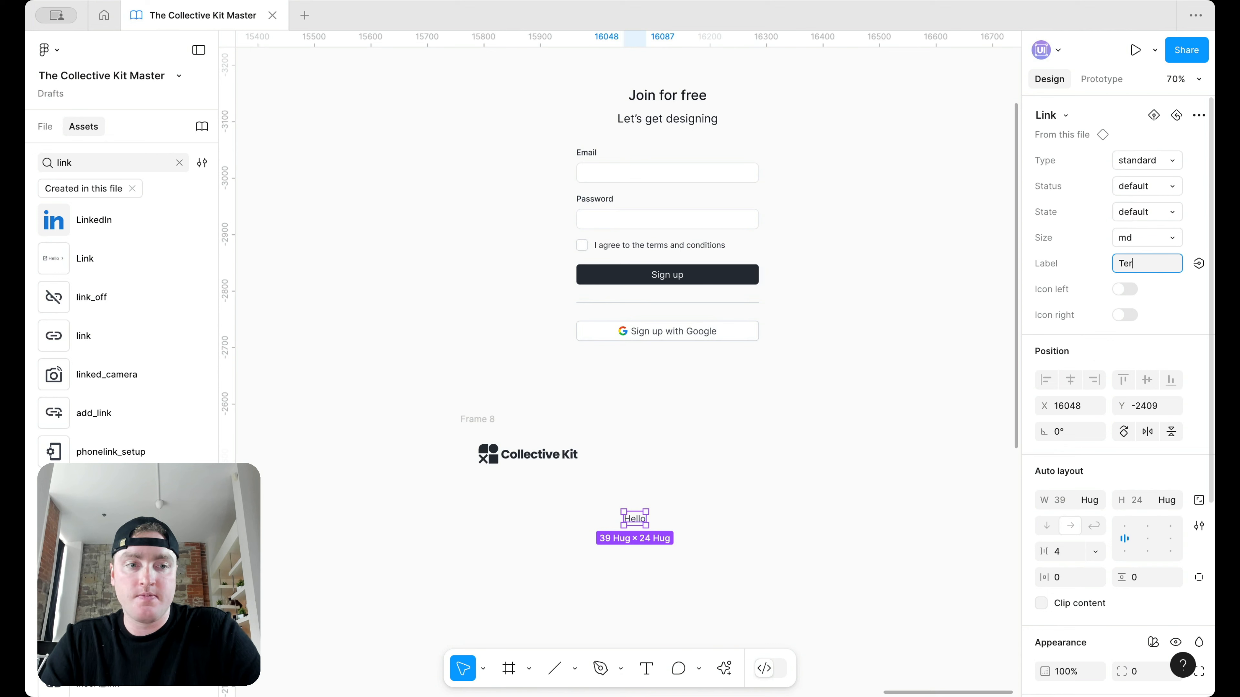
text(ms & Conditions)
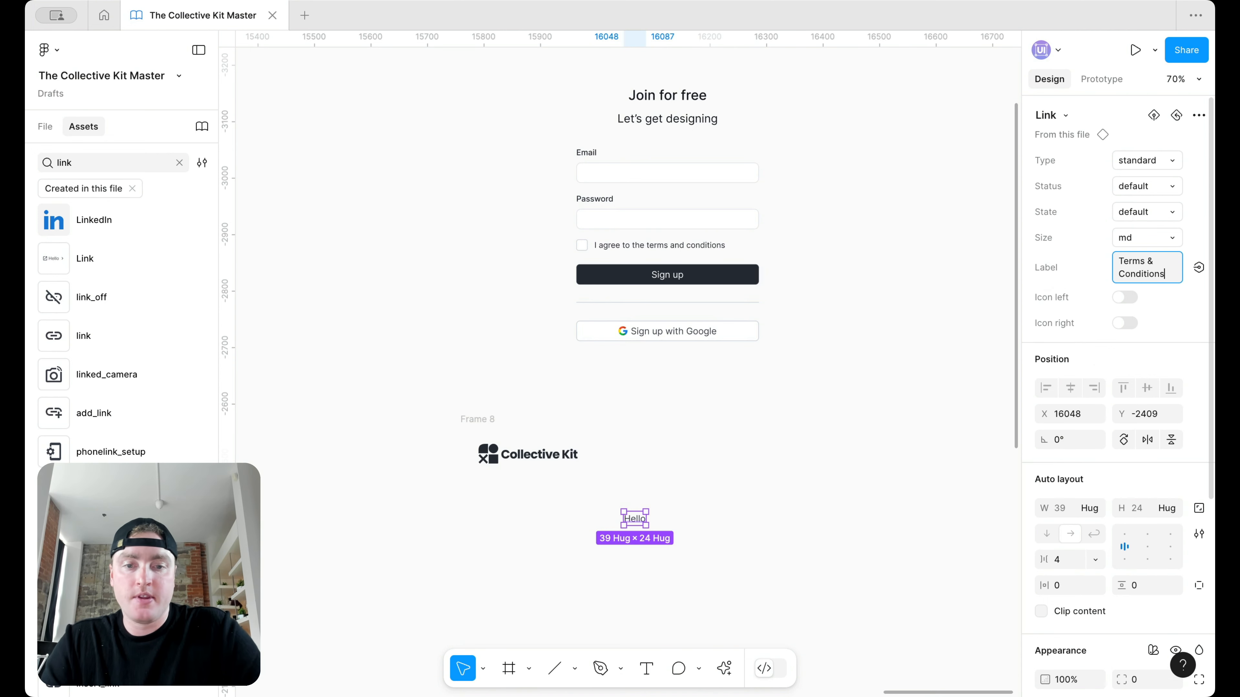
click(860, 571)
Duplicate the Terms & Conditions link beside itself and label the copy "Privacy Policy".
drag(689, 525, 772, 525)
click(1146, 267)
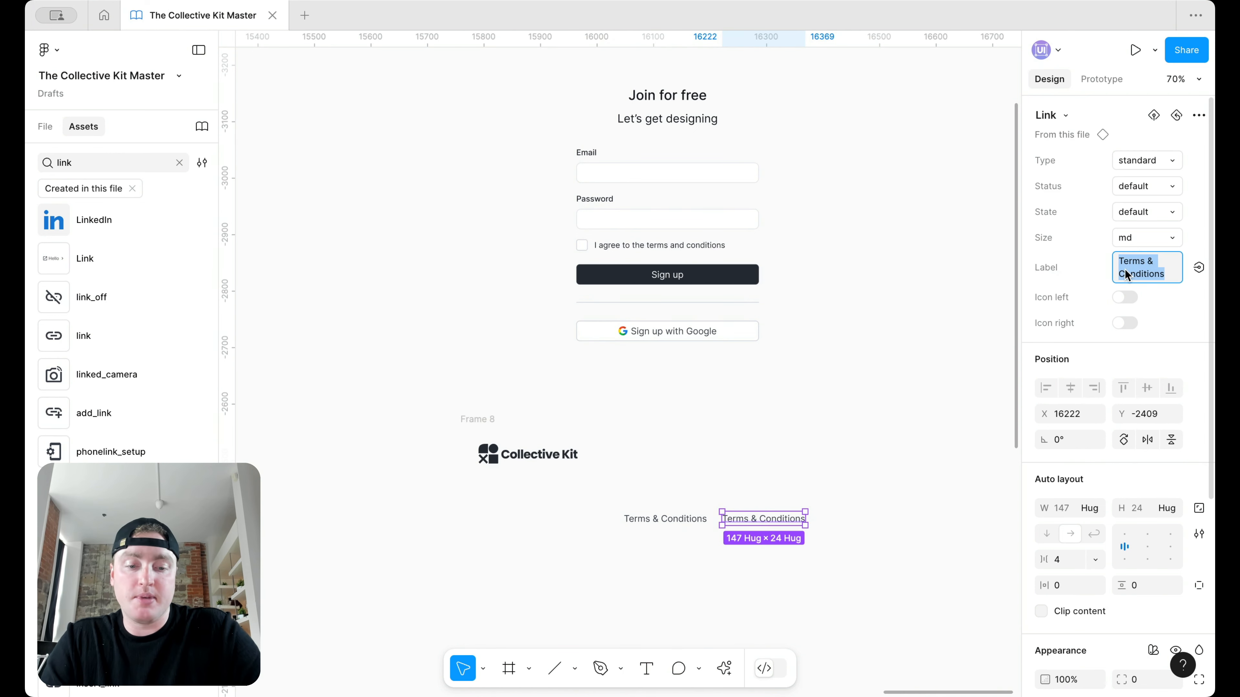
text(Pri)
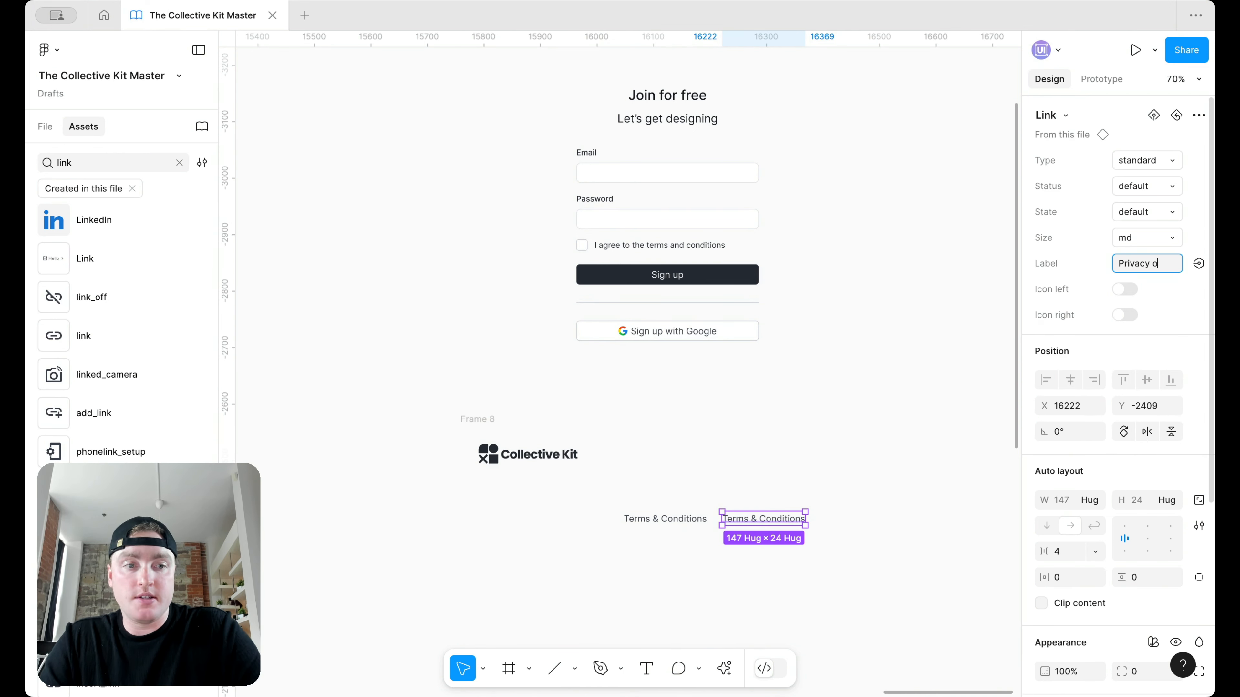
text(vacy Policy)
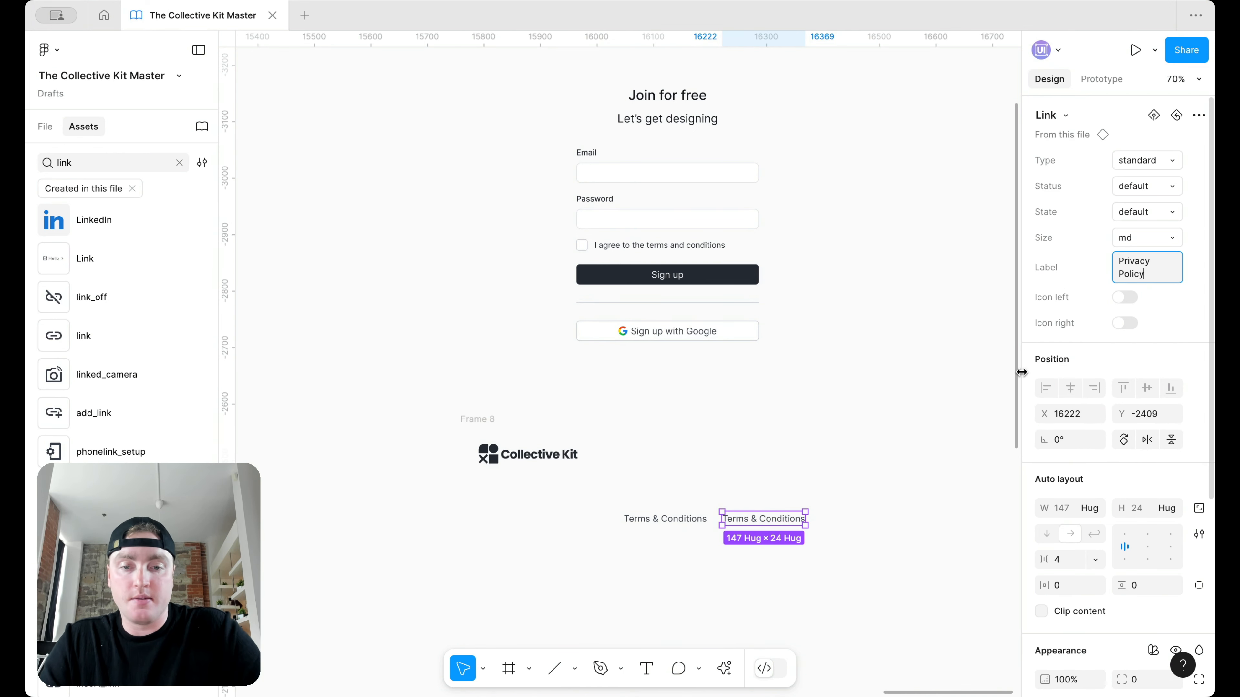
click(835, 430)
Set the bottom padding of the duplicated logo frame to 24 and remove its top padding.
click(836, 439)
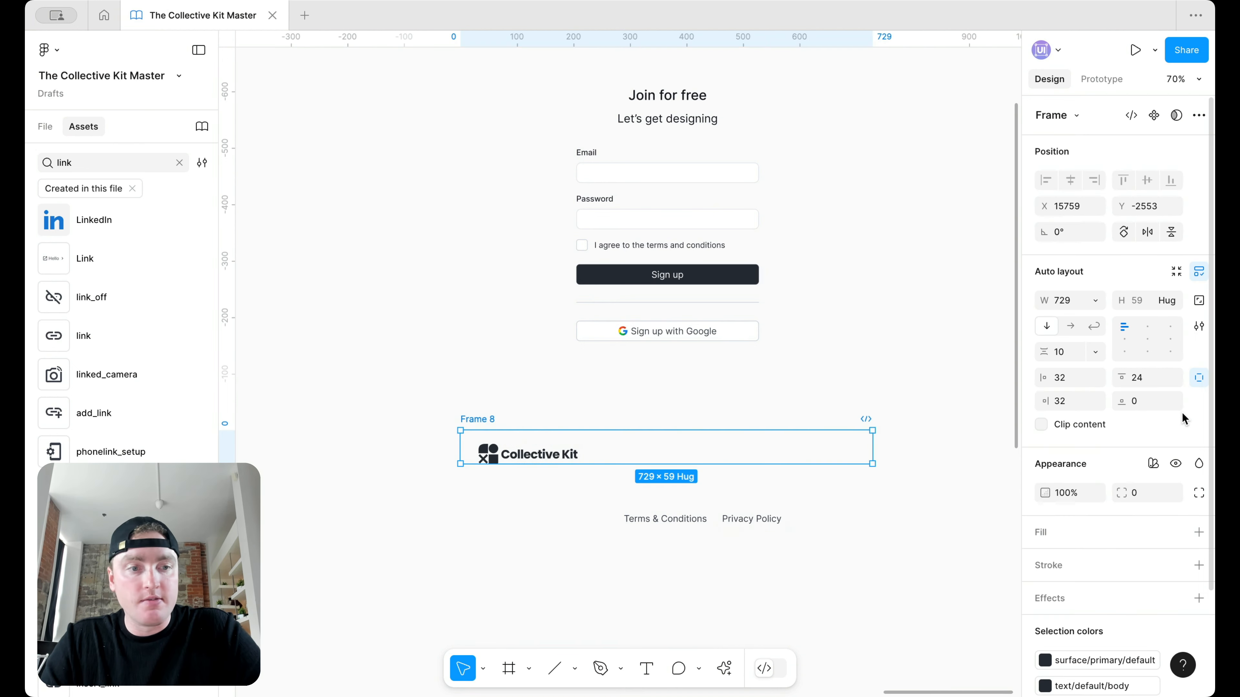
click(1152, 405)
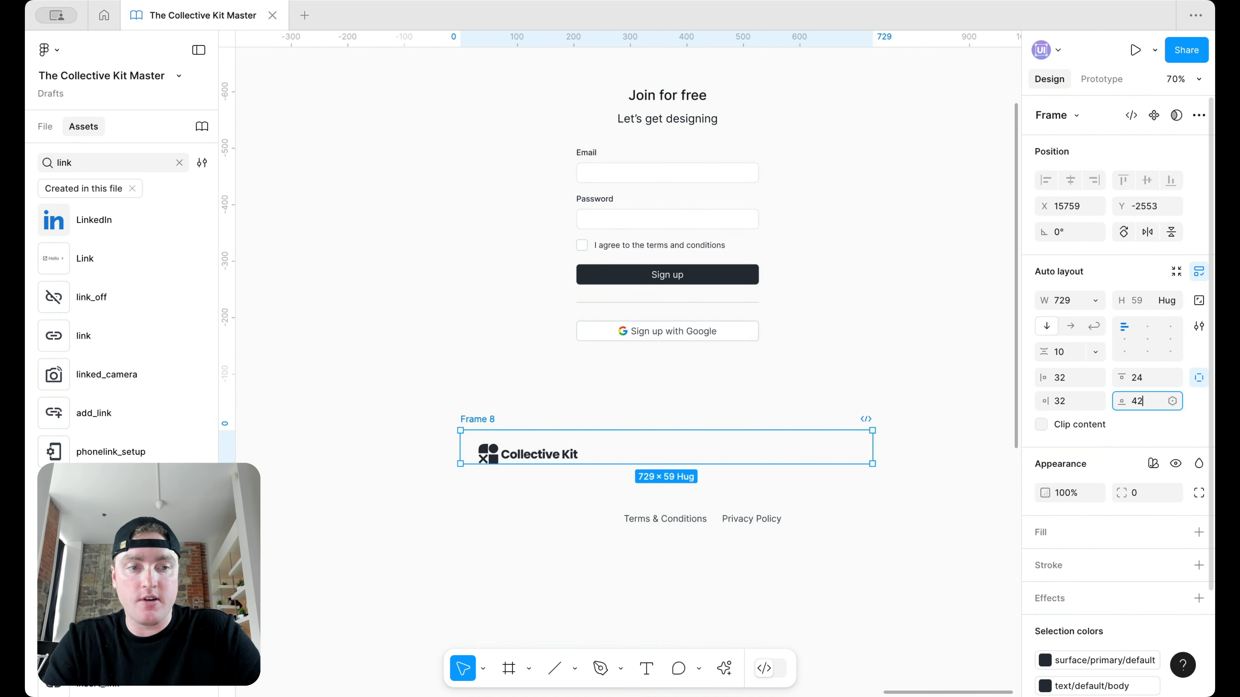
text(24)
key(Return)
click(1142, 378)
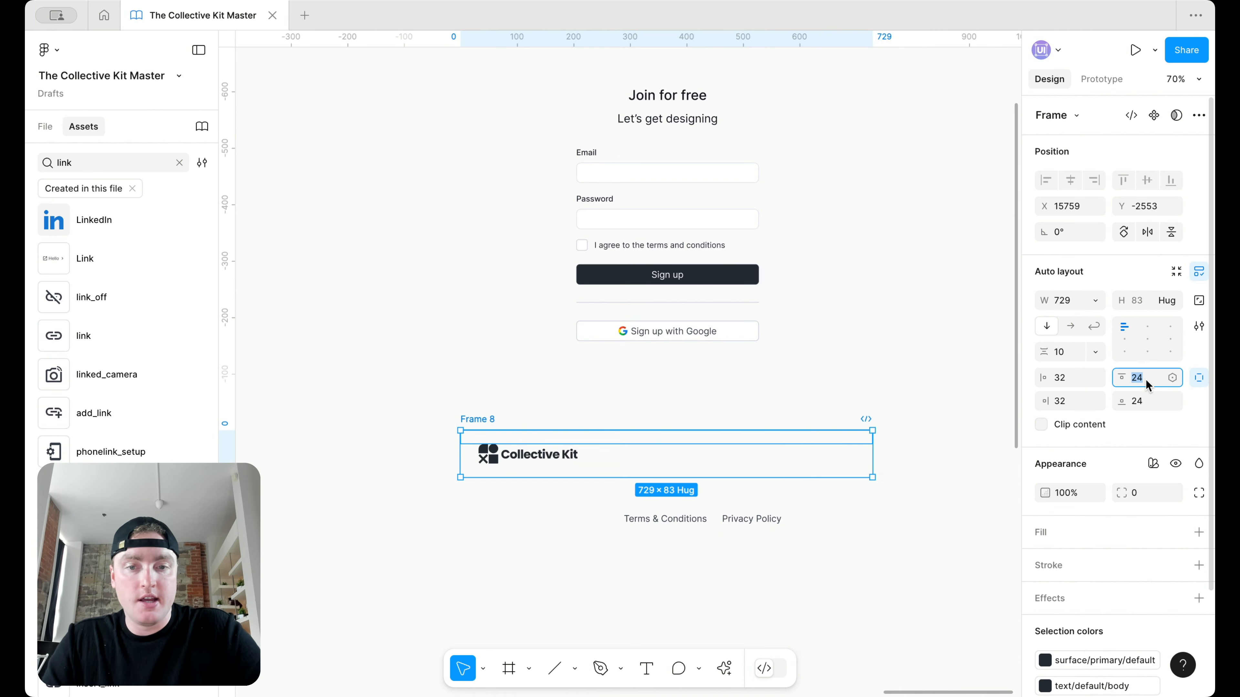
key(Return)
Group the two links in an auto layout, move them into the duplicated logo frame and delete its logo.
click(682, 521)
shift+click(749, 523)
key(shift+a)
drag(749, 521, 613, 451)
click(547, 446)
key(Delete)
Combine the logo header, sign-up form and links footer into one vertical auto layout frame.
scroll(475, 419, down, 3)
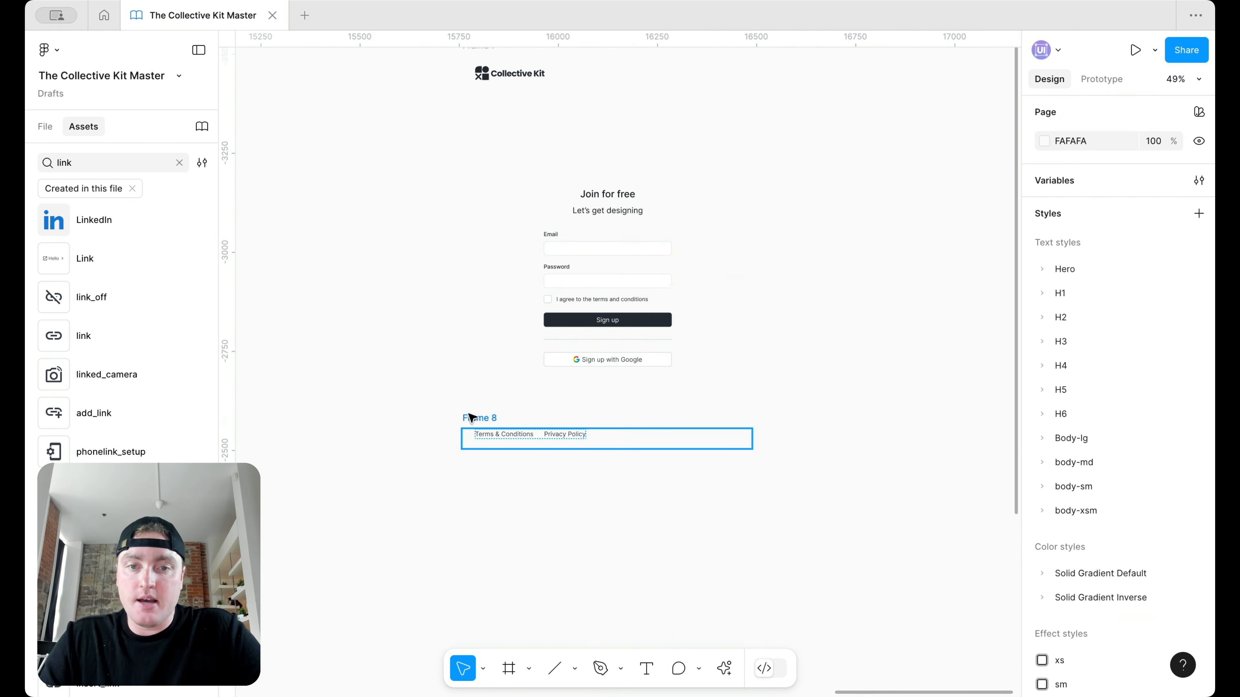
click(471, 417)
scroll(471, 420, down, 2)
shift+click(564, 266)
shift+click(505, 165)
key(shift+a)
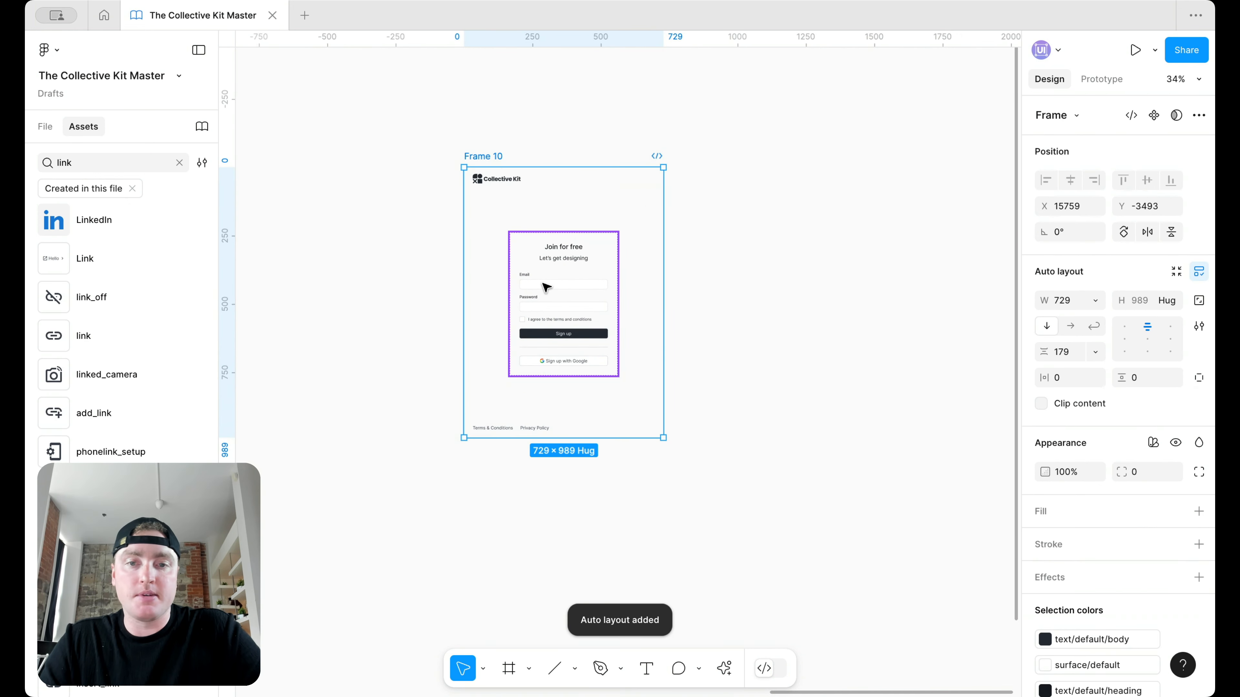
click(545, 287)
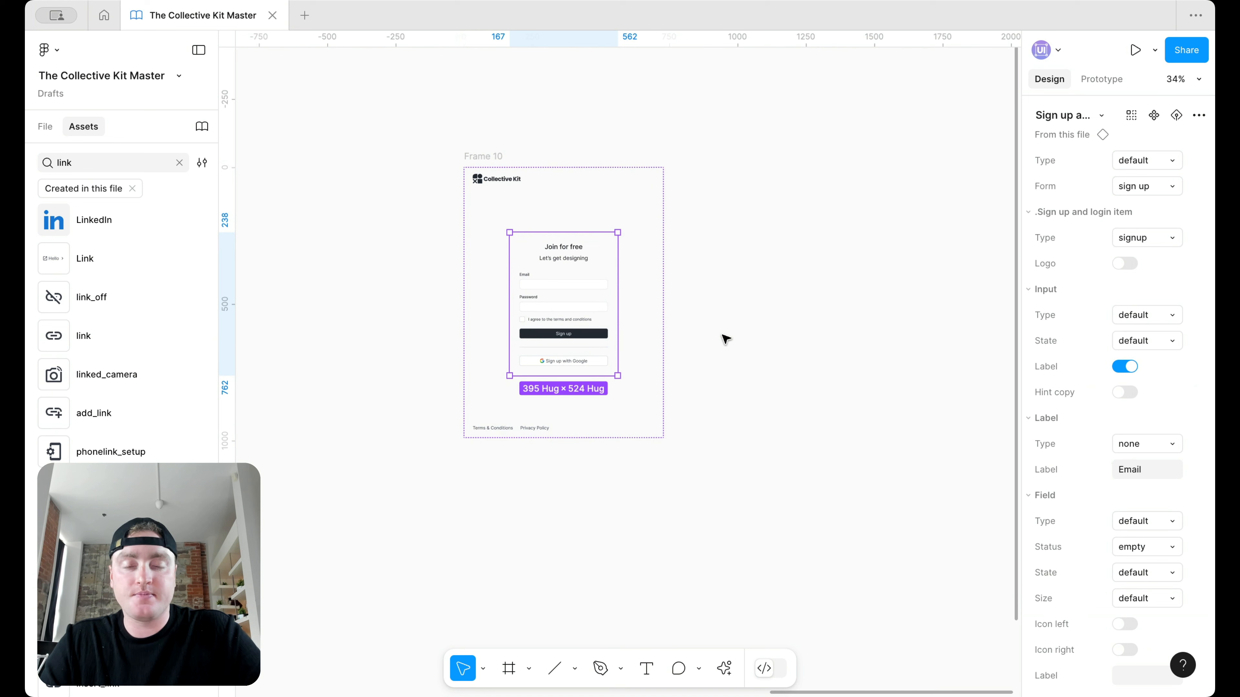
click(703, 303)
Bring the woman's portrait Side module instance and the form page frame next to each other, roughly level at the upper edge.
click(45, 128)
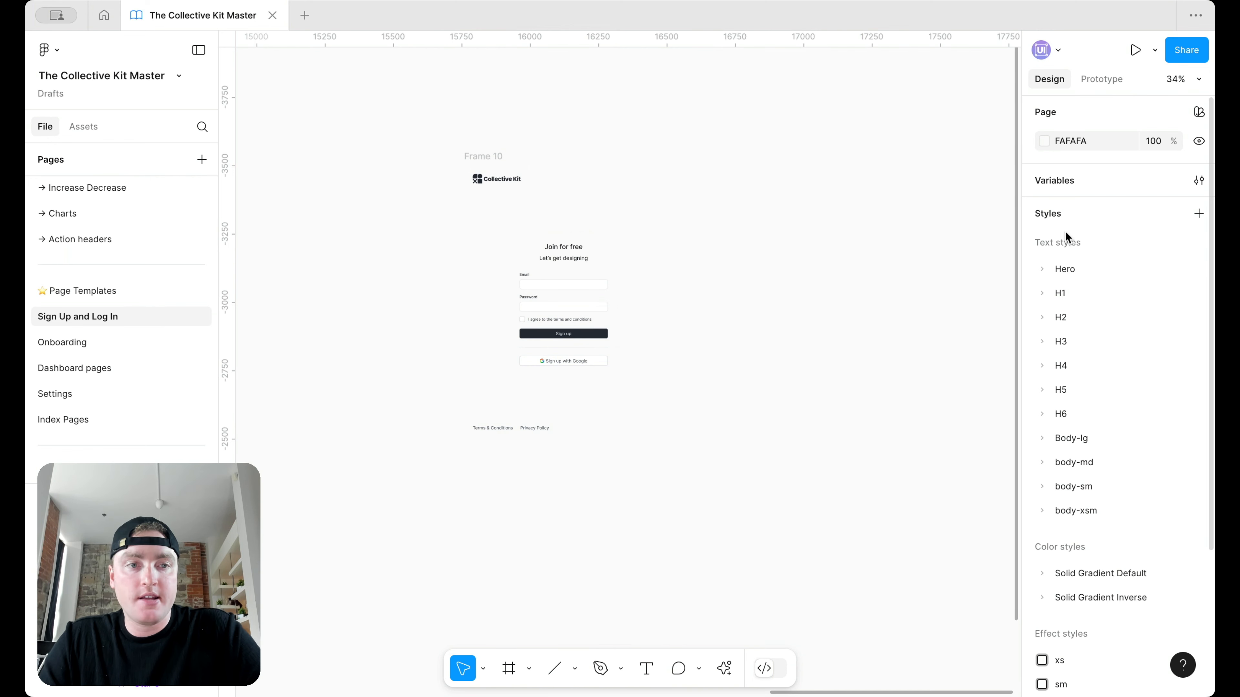
scroll(561, 274, down, 5)
drag(401, 342, 804, 337)
scroll(800, 321, right, 3)
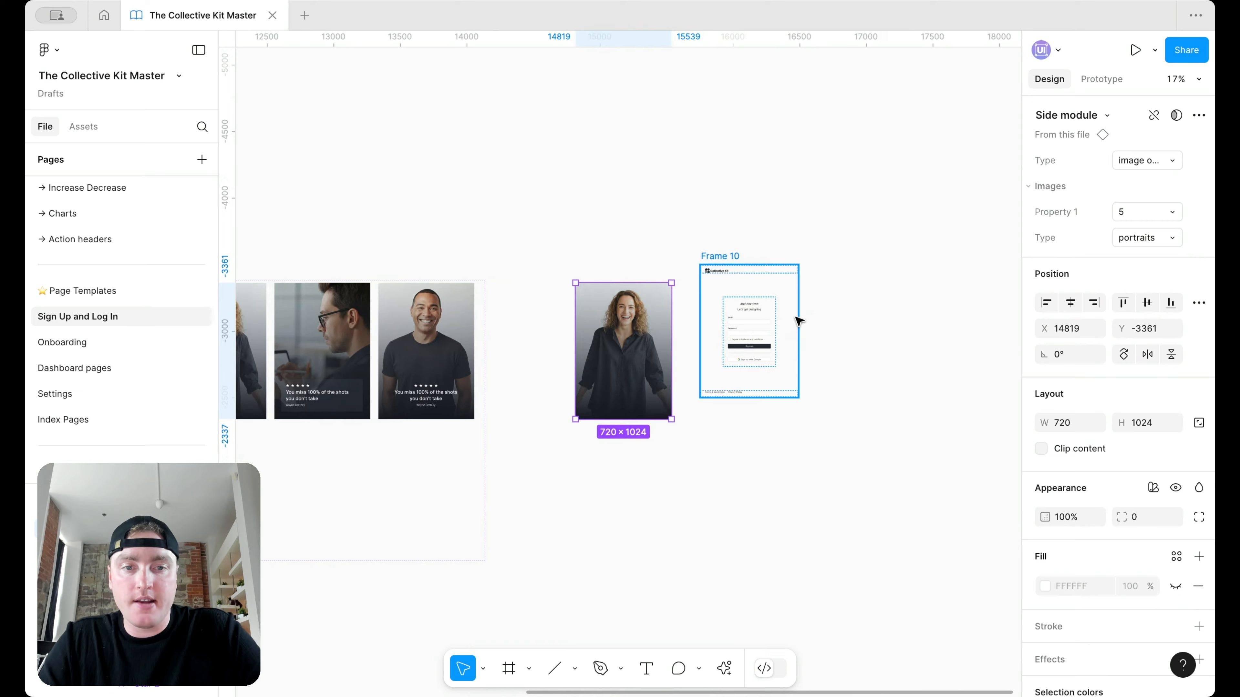
scroll(801, 321, up, 3)
drag(633, 210, 621, 254)
Wrap the portrait Side module and the form page frame in a horizontal auto layout with a gap of 0.
shift+click(540, 294)
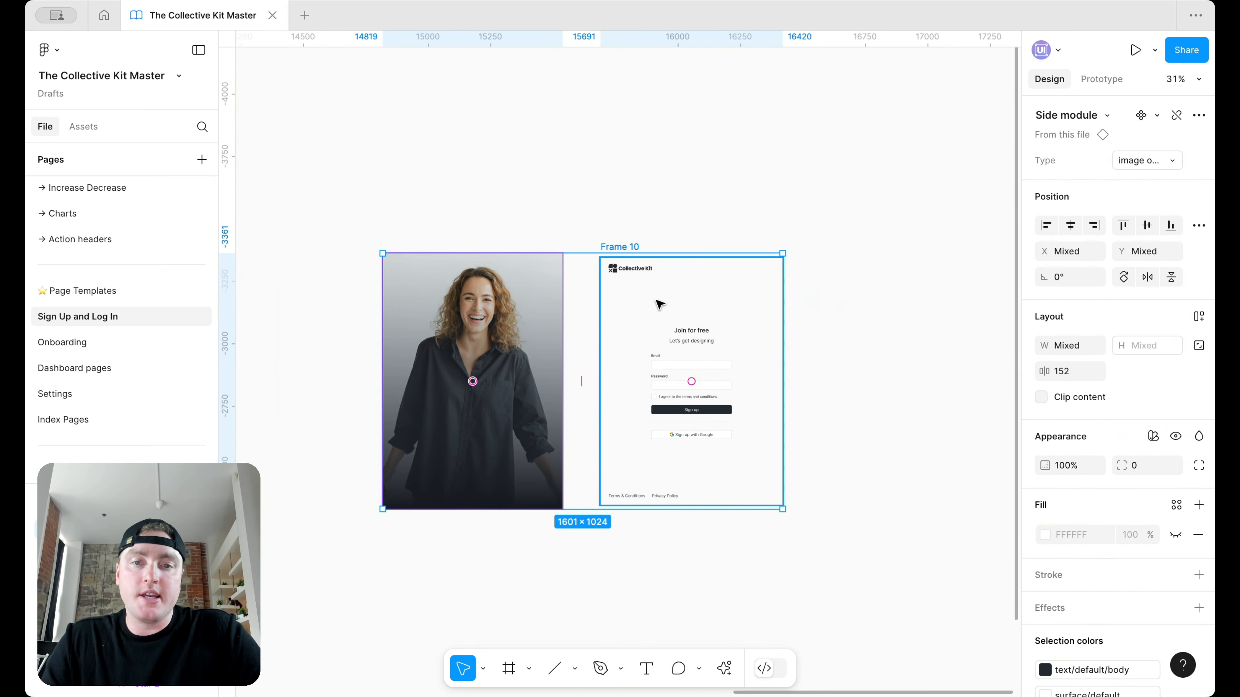
key(shift+a)
click(1068, 384)
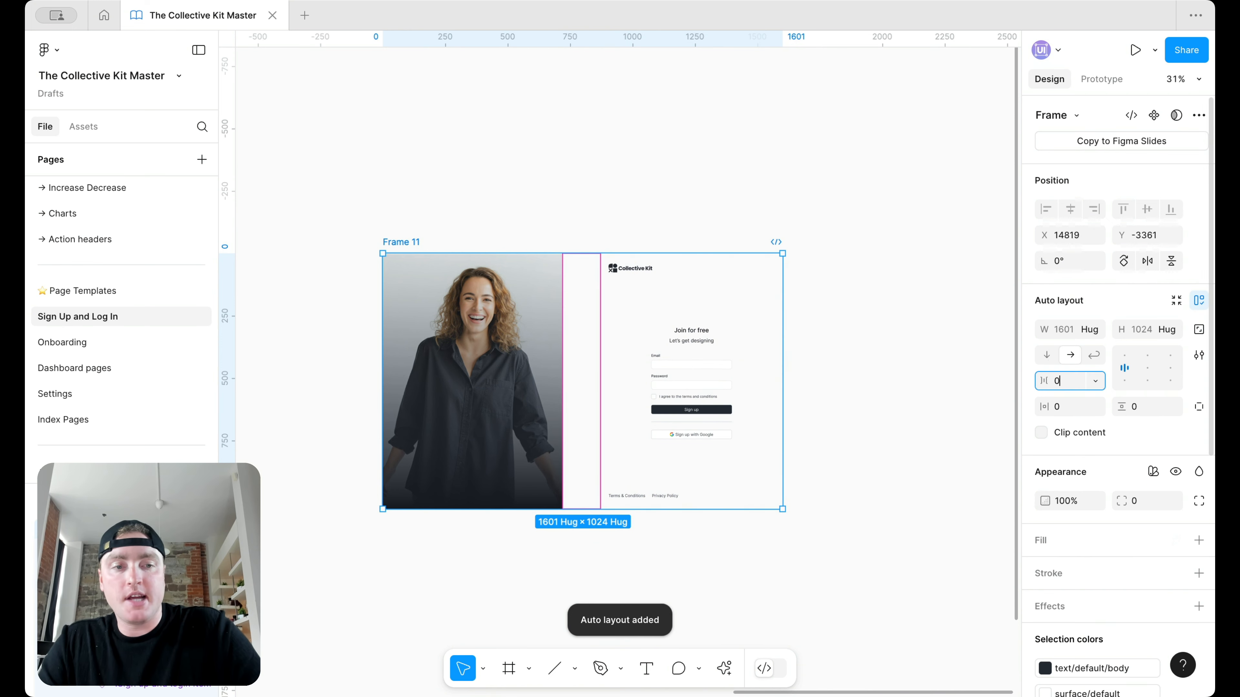
key(Return)
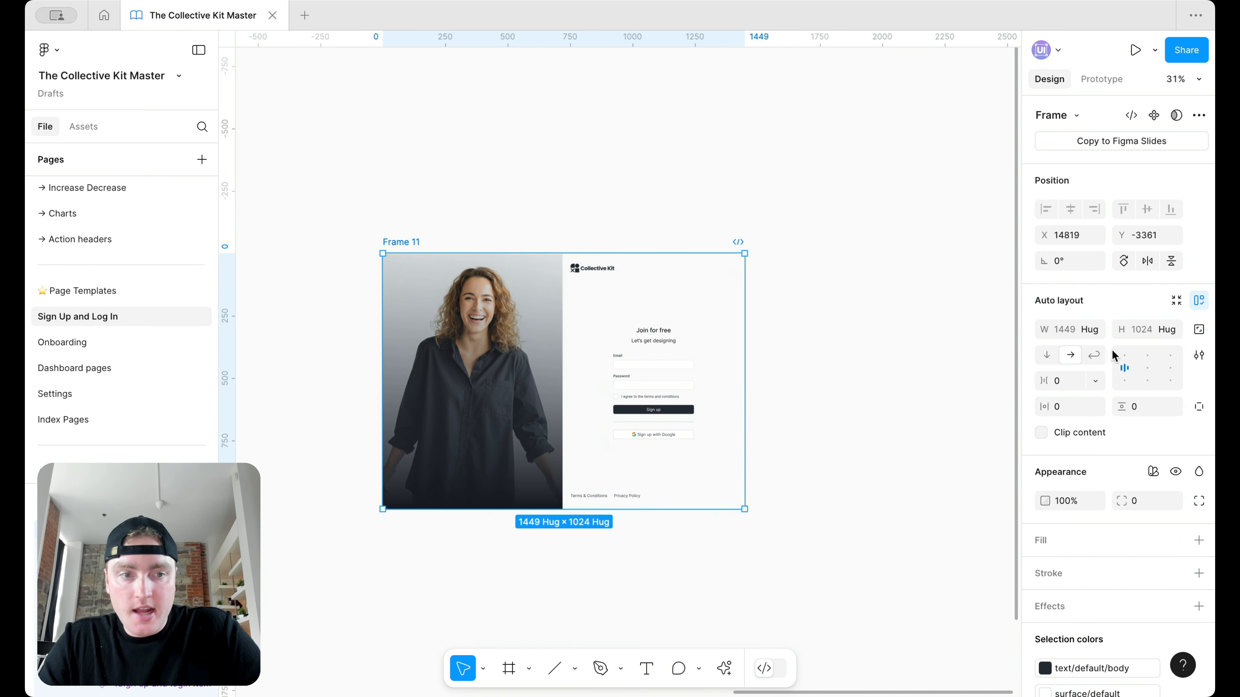
Set the height of the form page frame to Fill container.
click(541, 387)
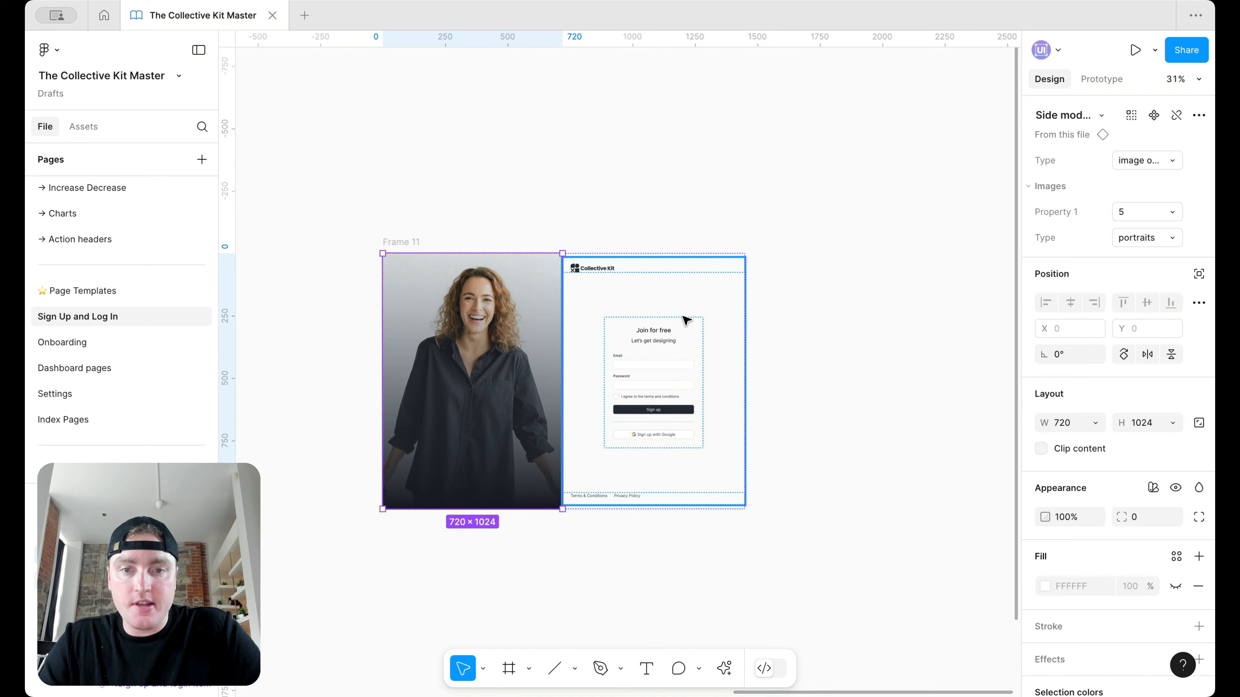
click(687, 319)
click(1171, 300)
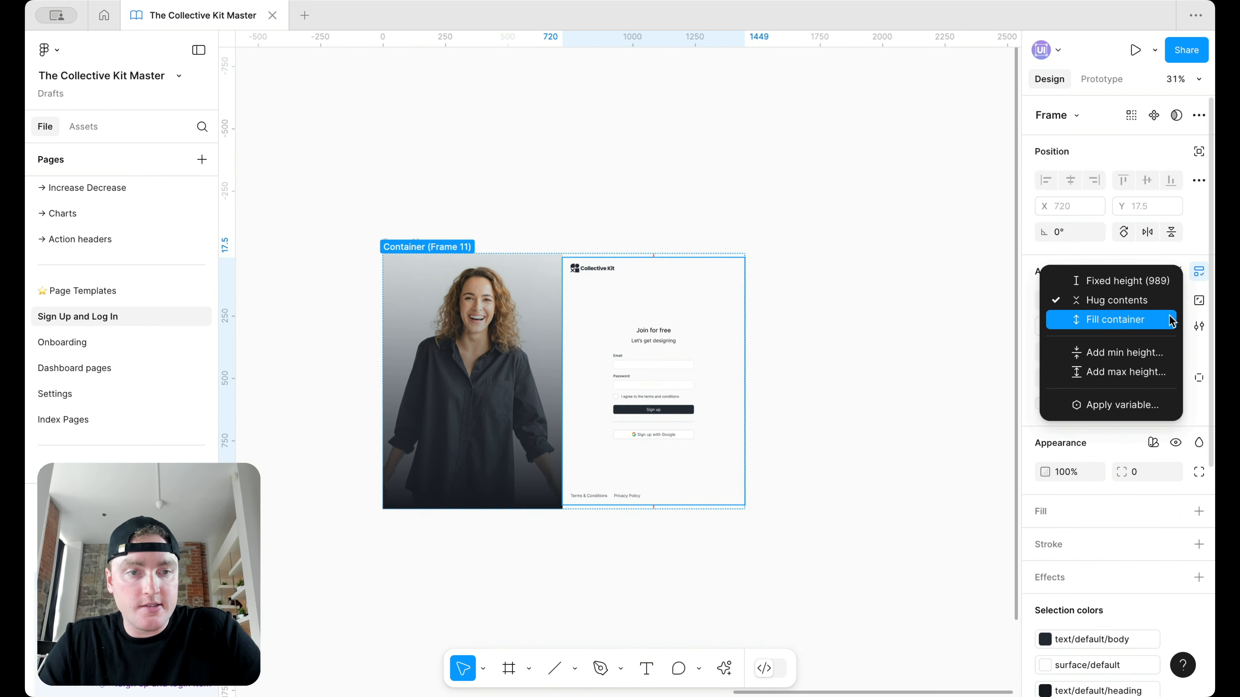
click(1112, 318)
Wrap the sign-up form in its own auto layout frame with Fill container height and centred alignment.
click(660, 420)
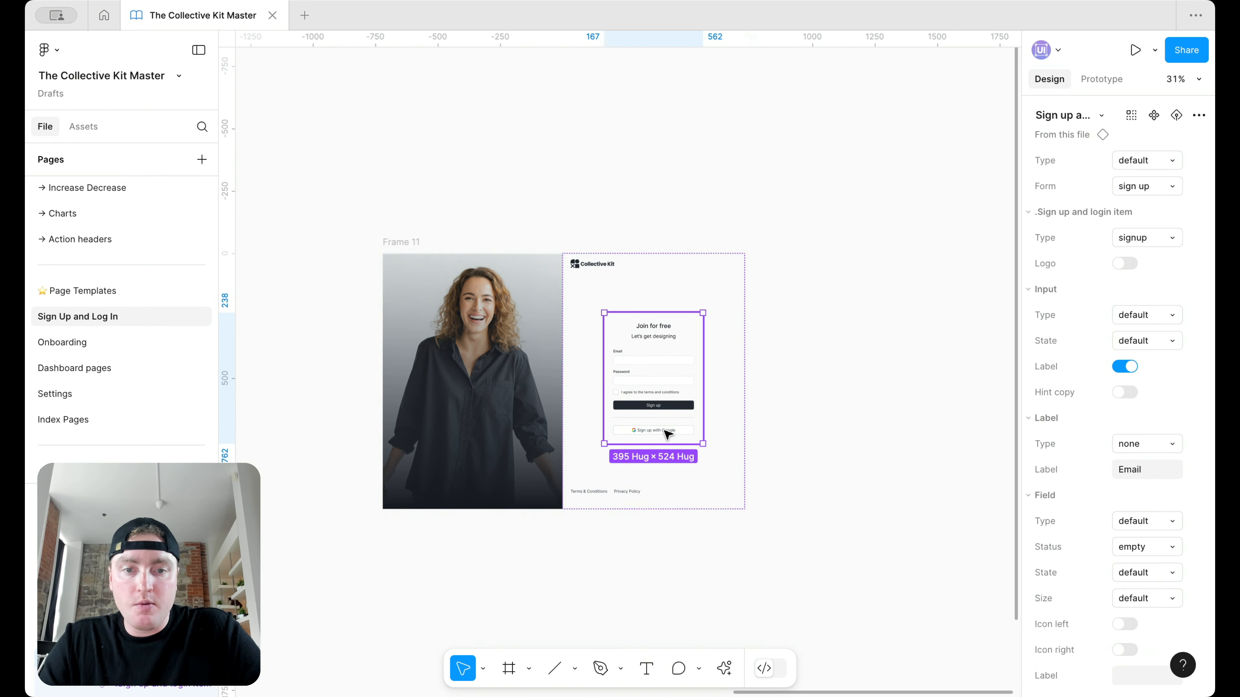
scroll(700, 425, up, 3)
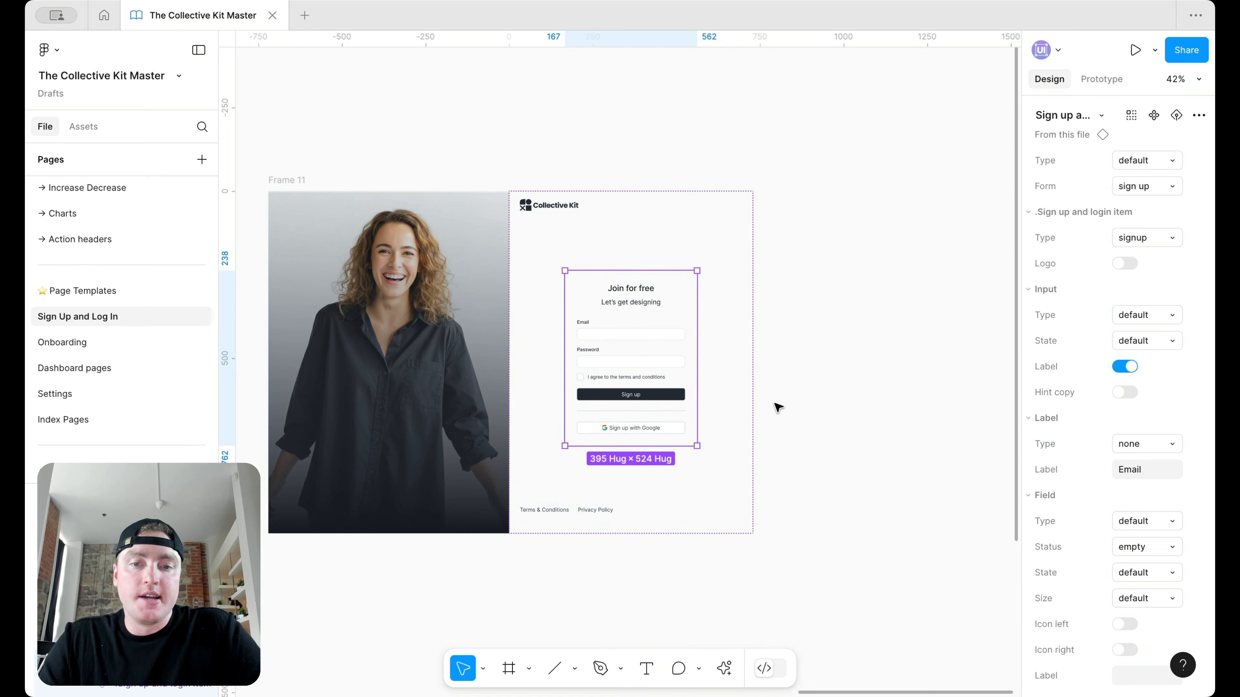
key(shift+a)
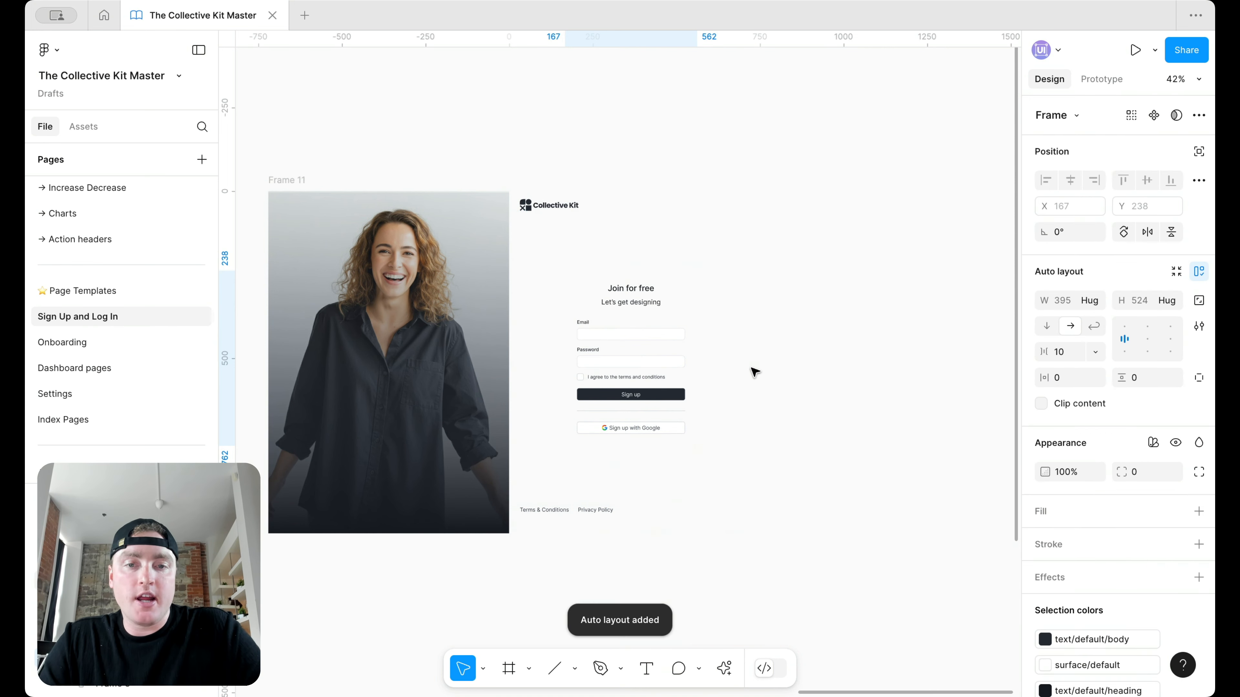
click(1166, 300)
click(1157, 321)
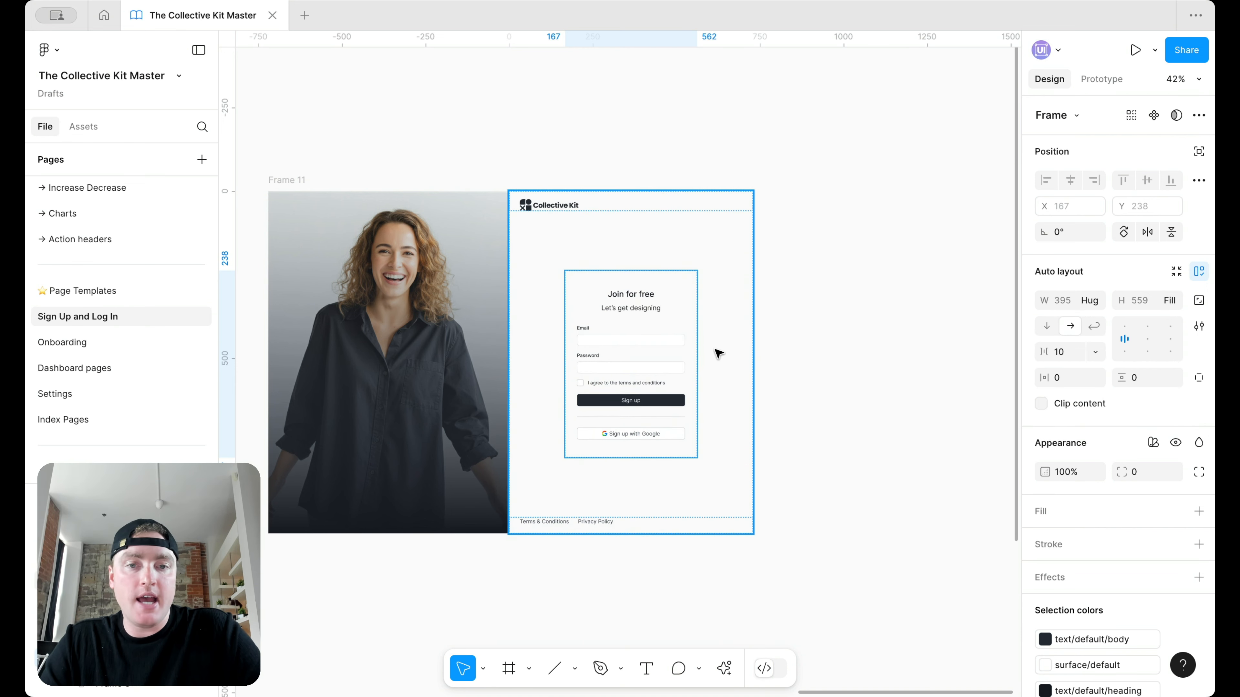
click(1146, 338)
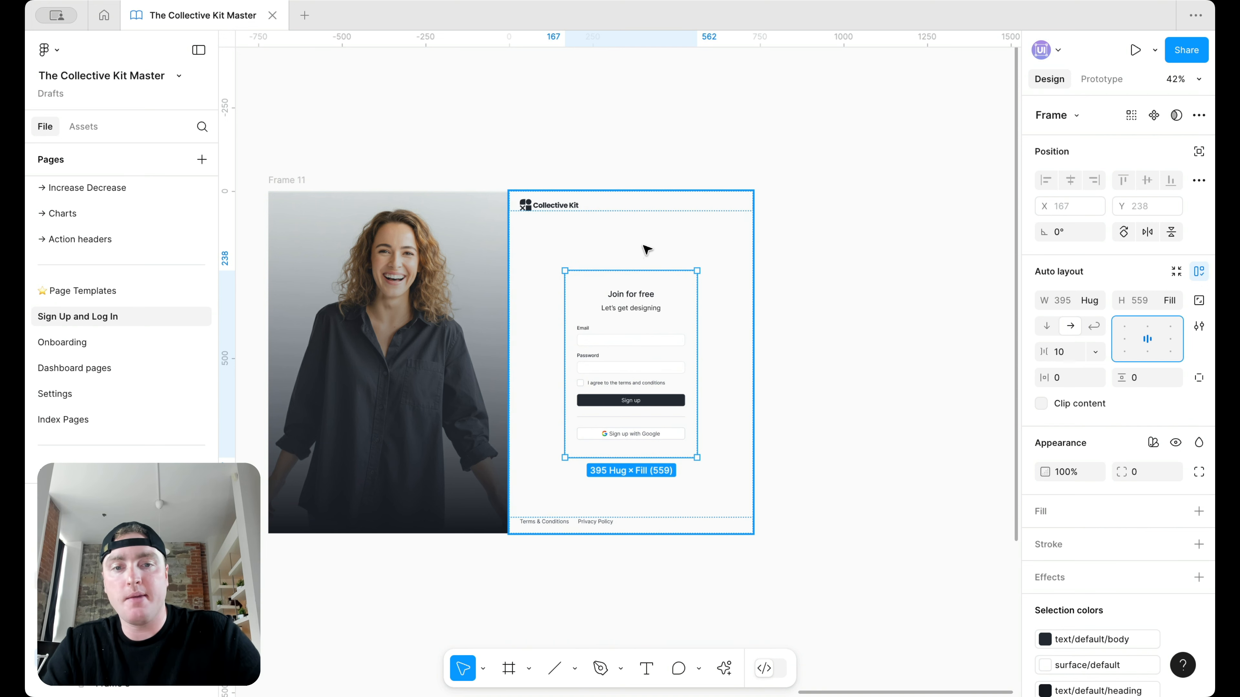
click(899, 180)
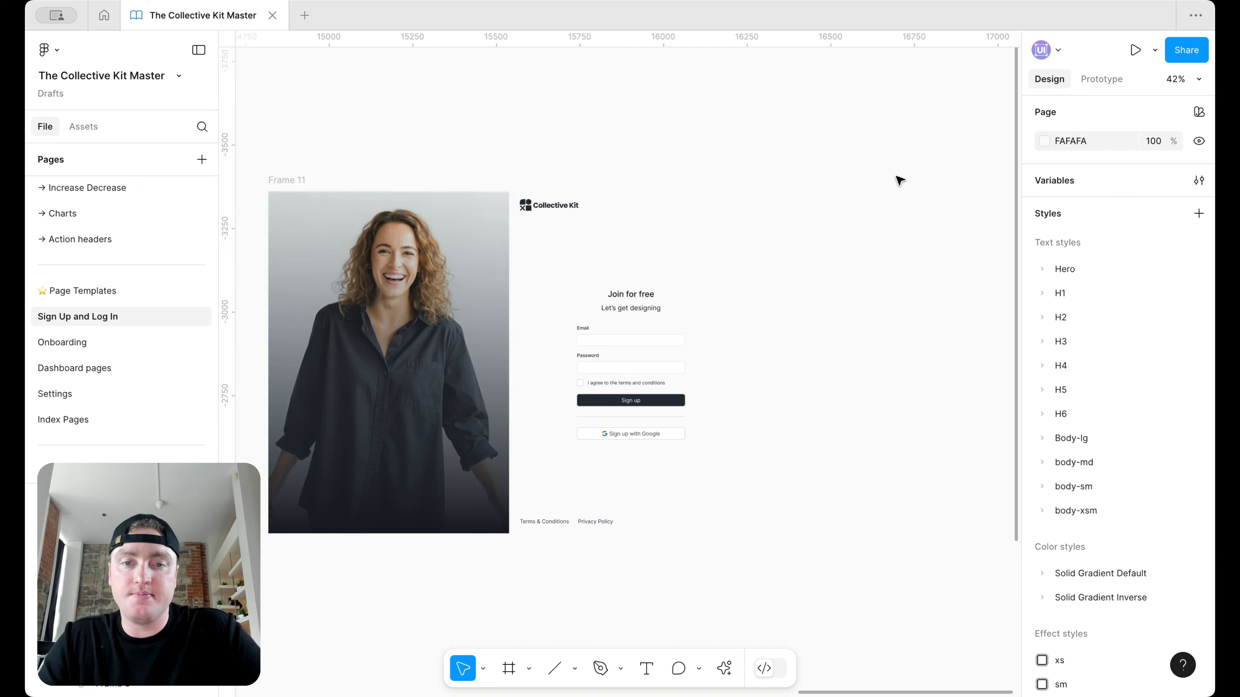
Extend the gradient overlay rectangle in the woman's portrait Side module variant up to Y 0, for a height of 1024.
scroll(878, 181, down, 3)
scroll(630, 195, up, 2)
click(446, 181)
click(450, 205)
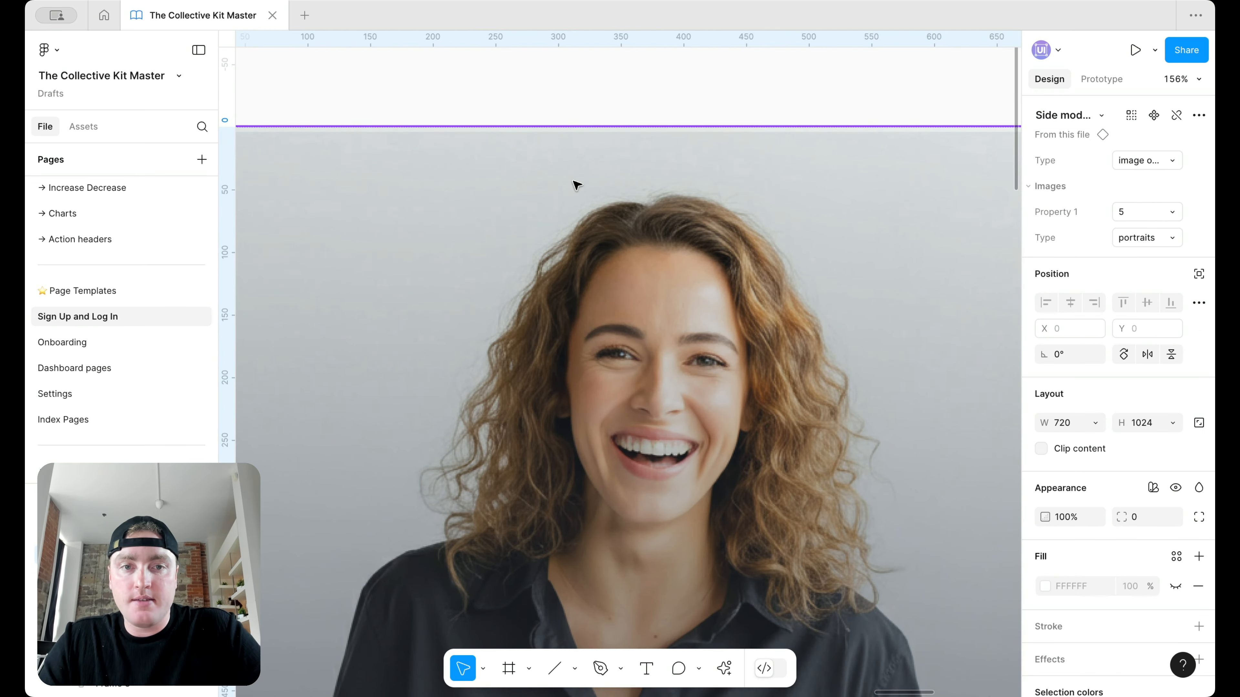
scroll(576, 185, down, 10)
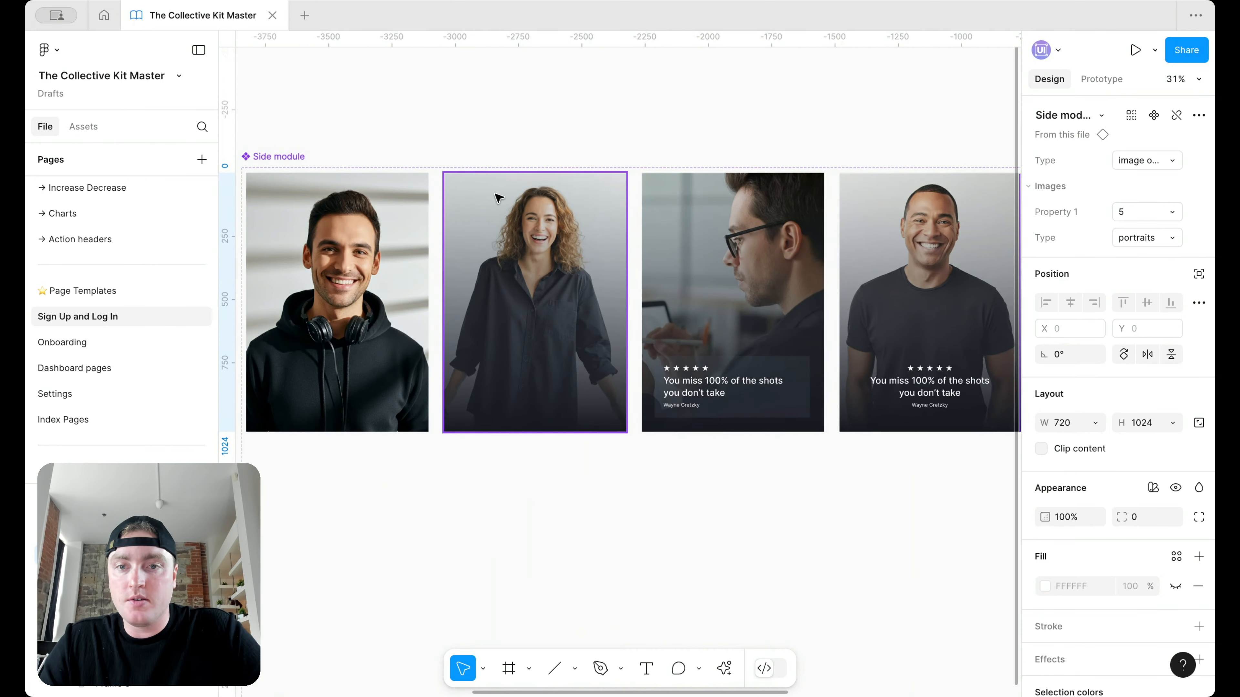
scroll(487, 197, up, 10)
double_click(495, 147)
scroll(495, 147, up, 5)
scroll(496, 147, left, 2)
scroll(495, 147, up, 2)
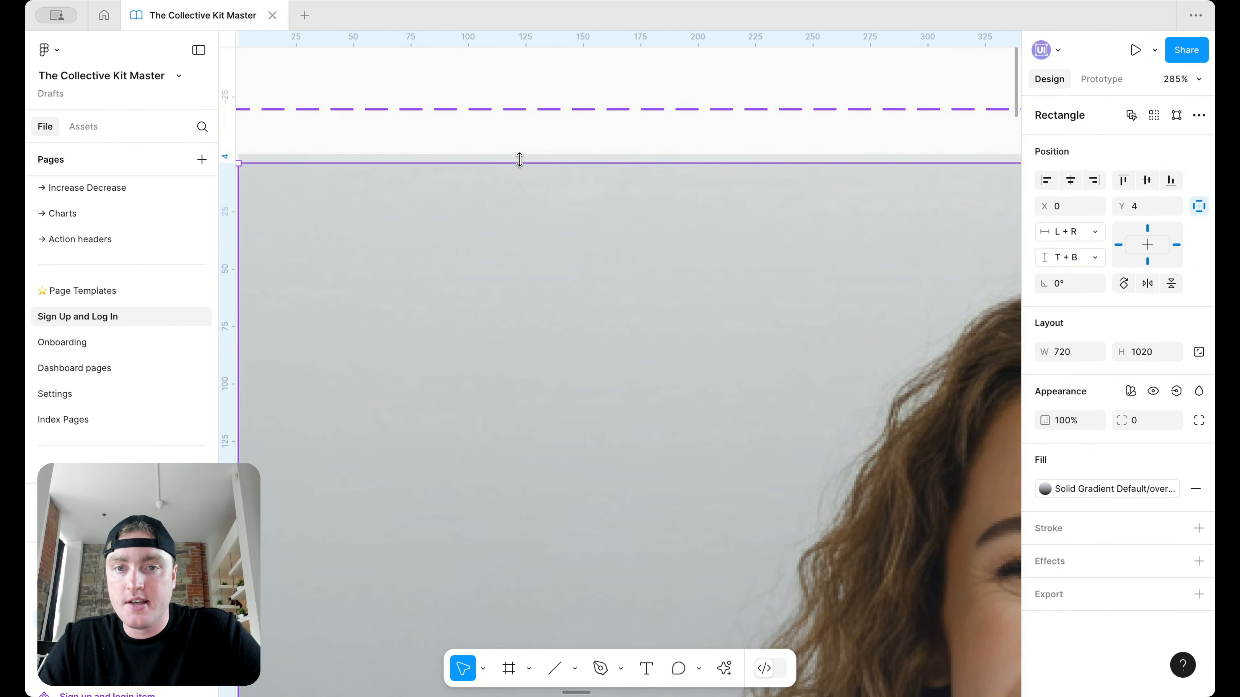
scroll(519, 159, up, 3)
drag(530, 159, 530, 152)
scroll(530, 151, down, 10)
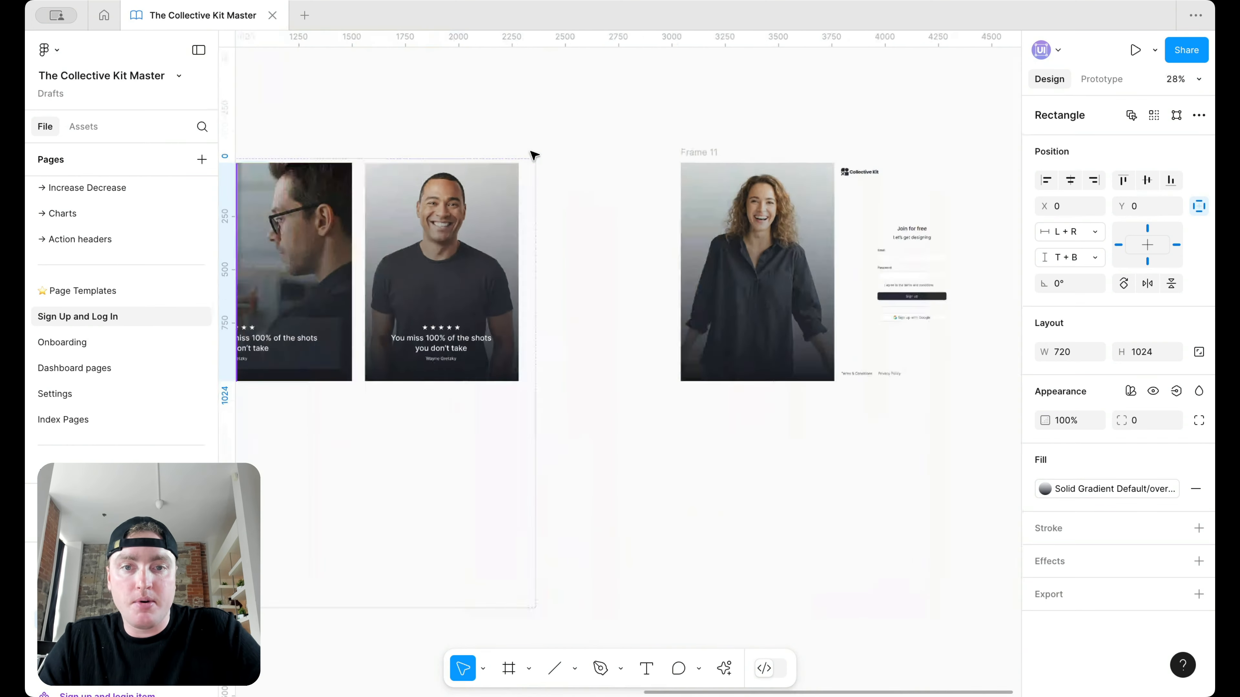
scroll(578, 202, right, 3)
click(664, 161)
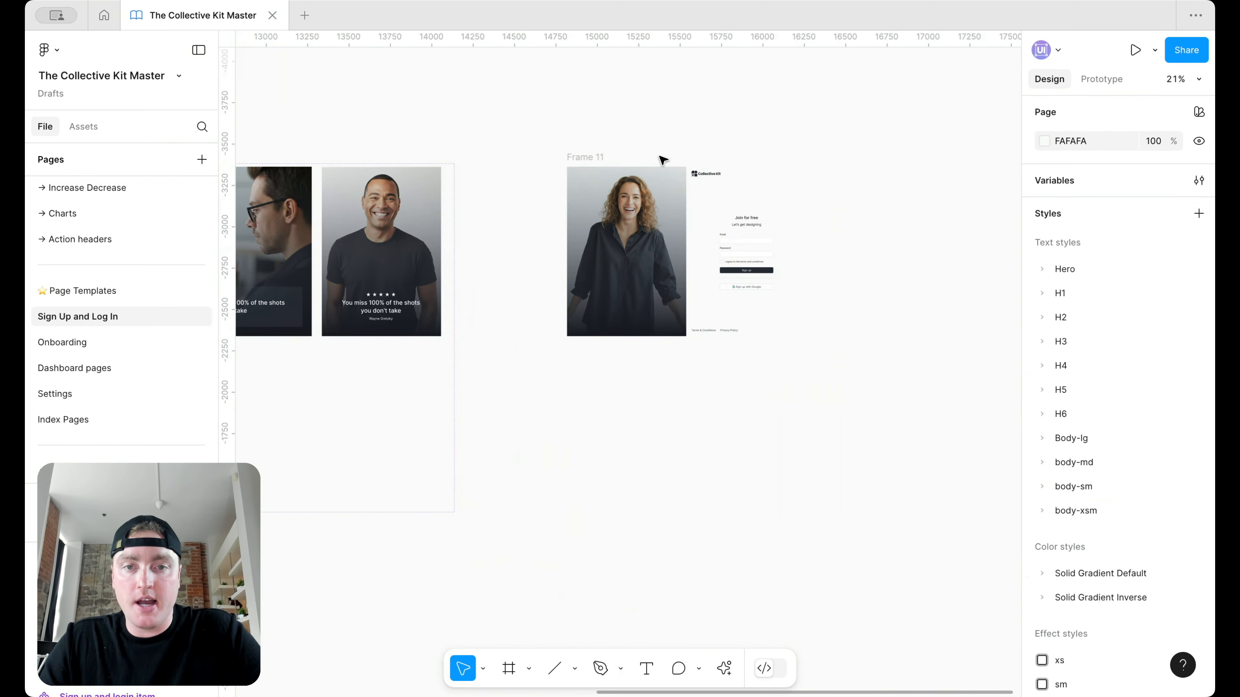
Set the width of both the portrait Side module and the form page frame to Fill container.
click(660, 183)
scroll(662, 184, up, 5)
scroll(661, 185, right, 3)
scroll(662, 185, down, 1)
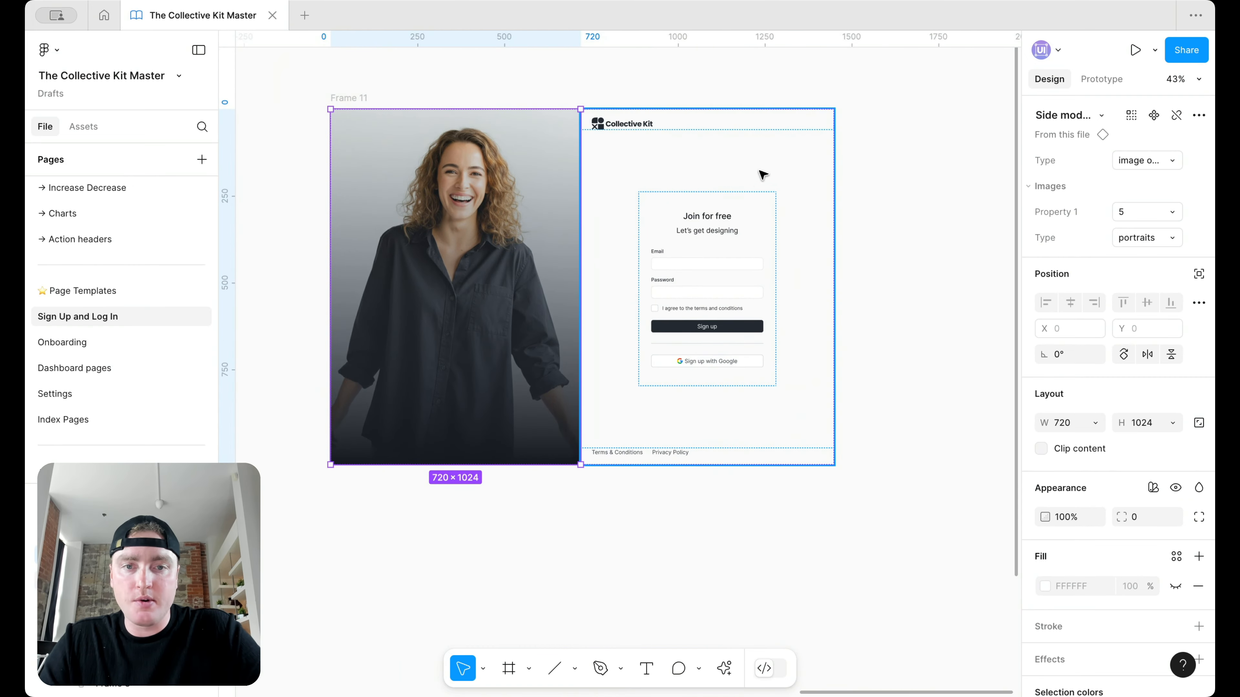
shift+click(760, 179)
click(1095, 345)
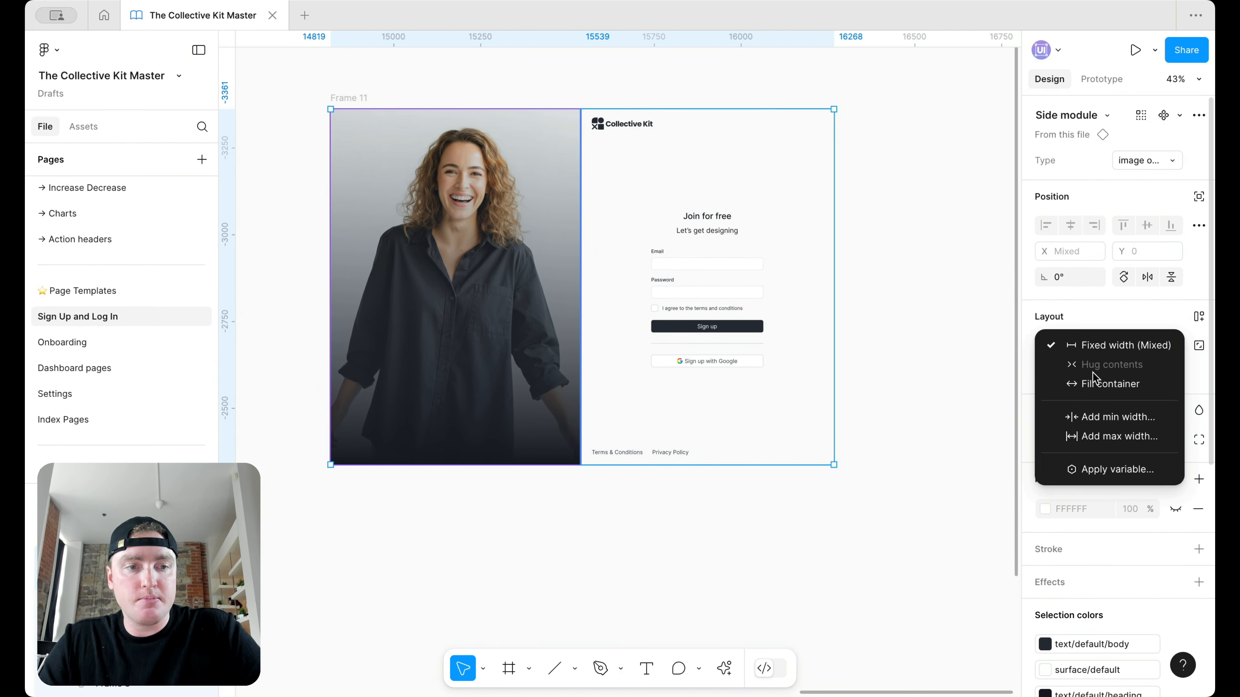
click(1093, 382)
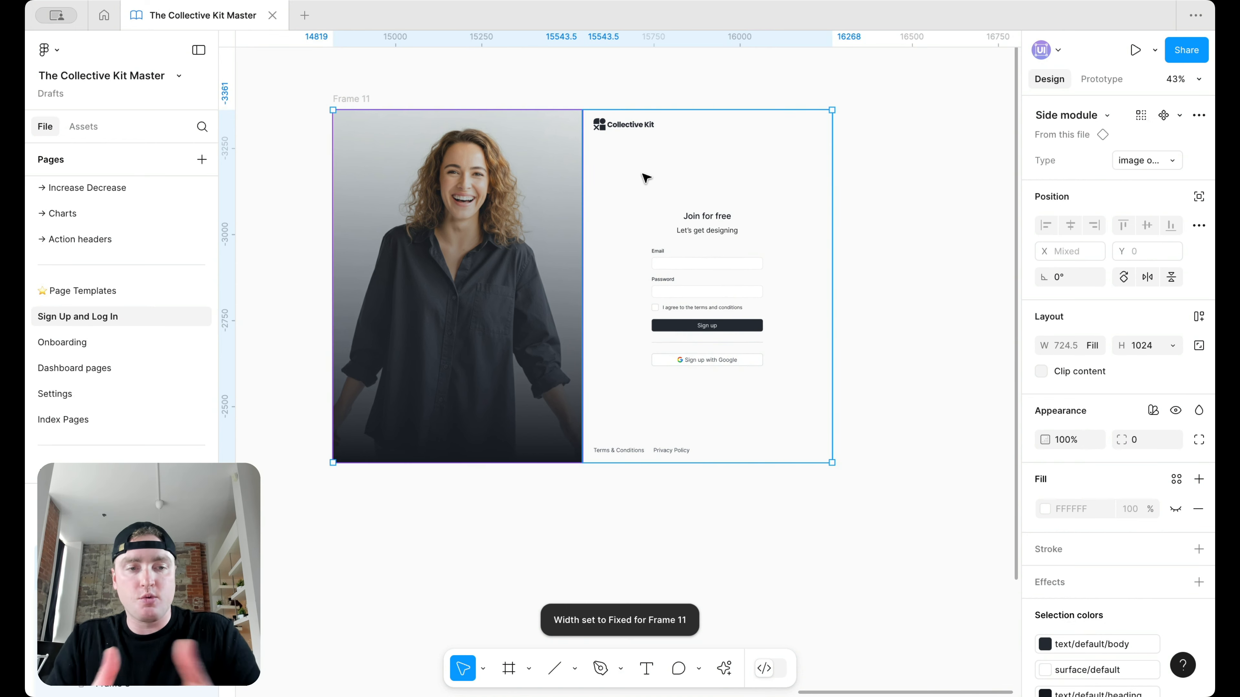
Set the width of the outer frame holding the portrait and form to 1440.
click(355, 97)
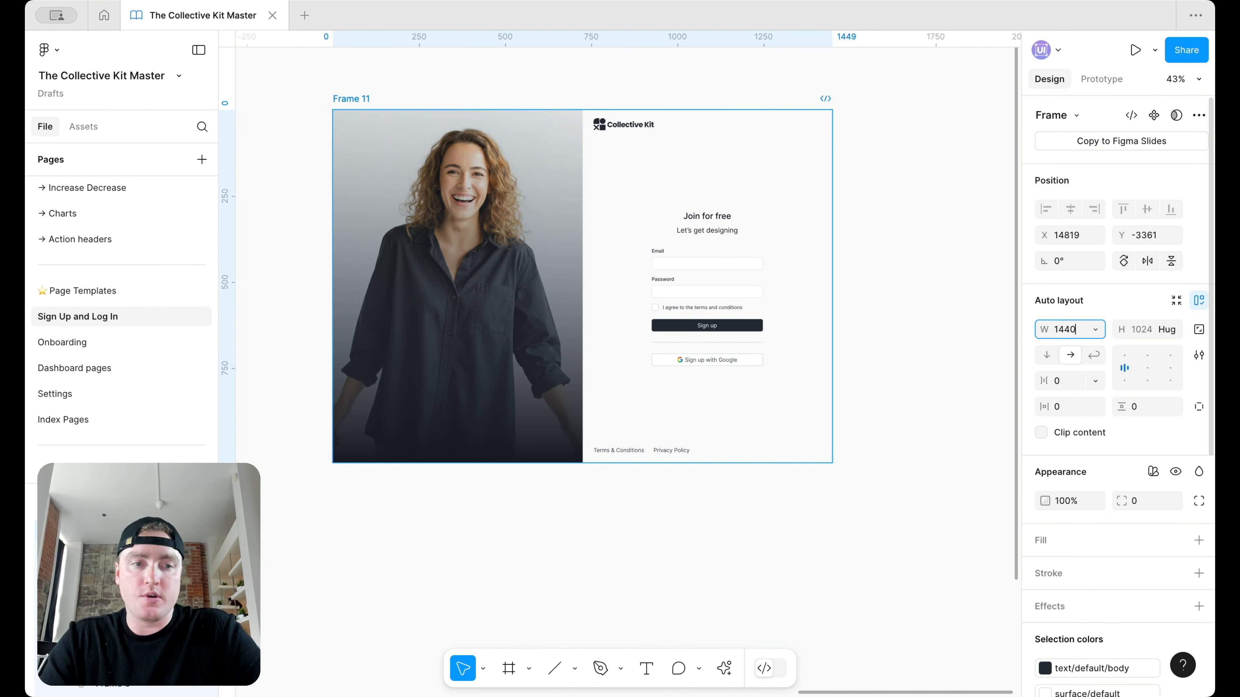
text(1440)
key(Return)
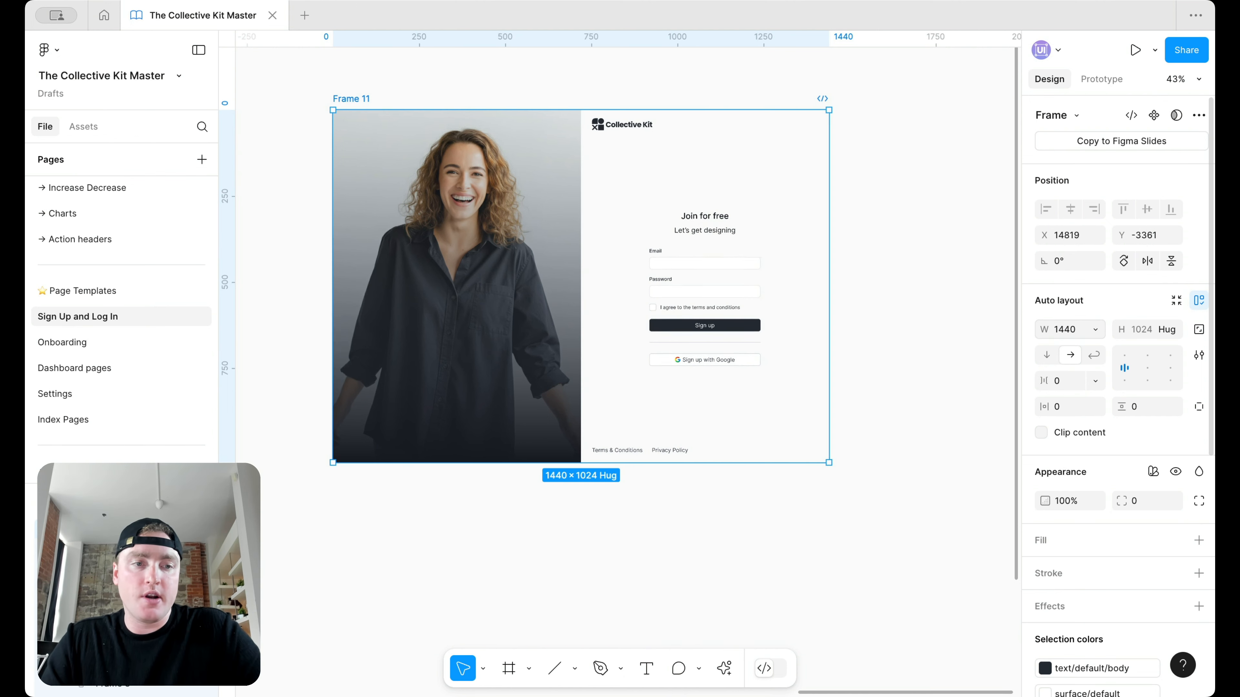
click(873, 250)
Rename the outer page frame "Registration" and convert it into a component.
scroll(874, 249, down, 3)
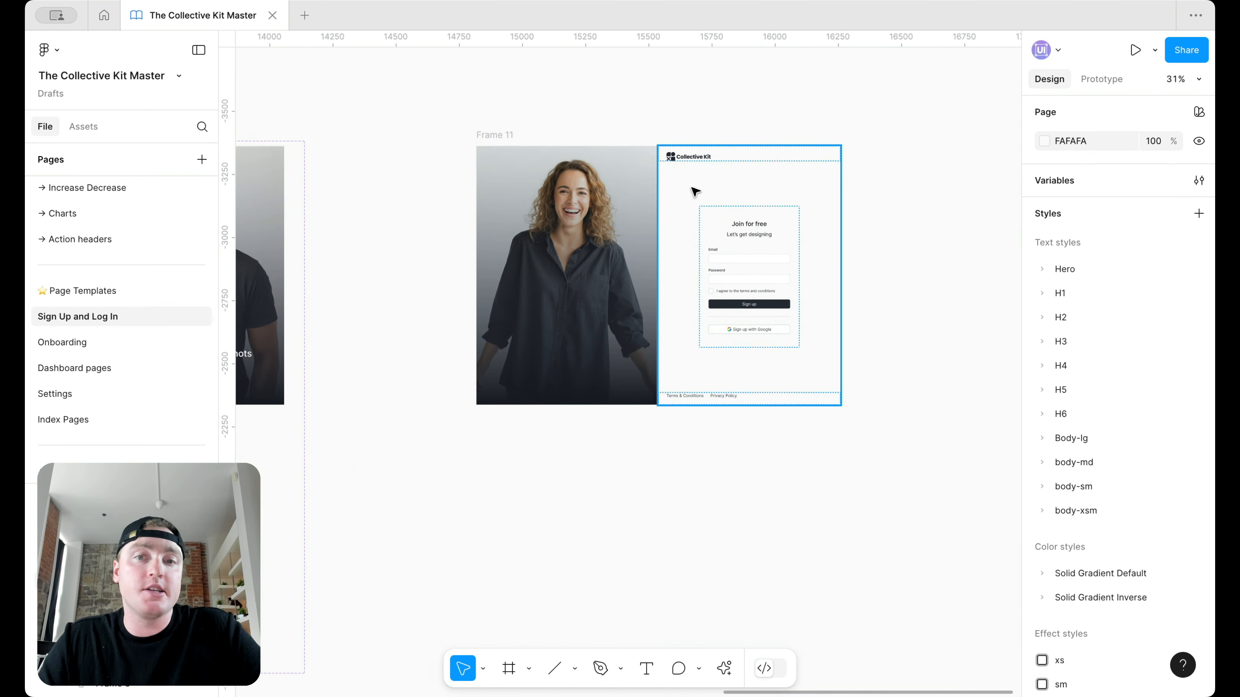
click(498, 138)
drag(509, 137, 515, 131)
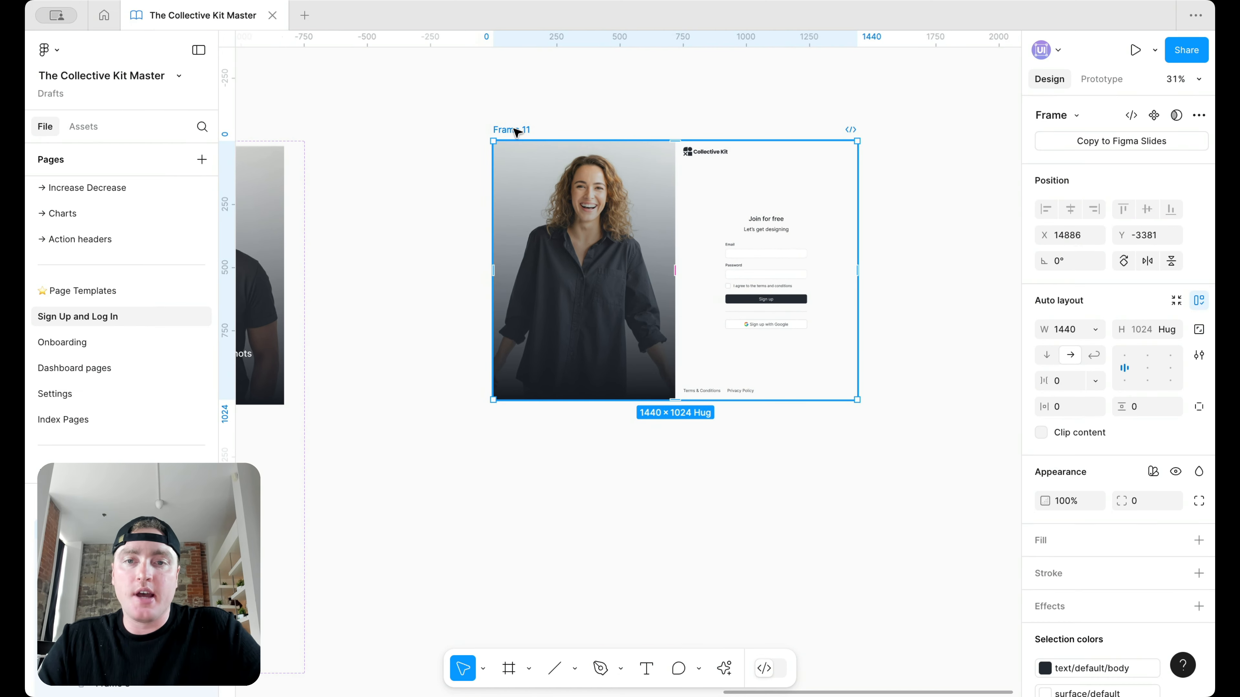
text(Sign)
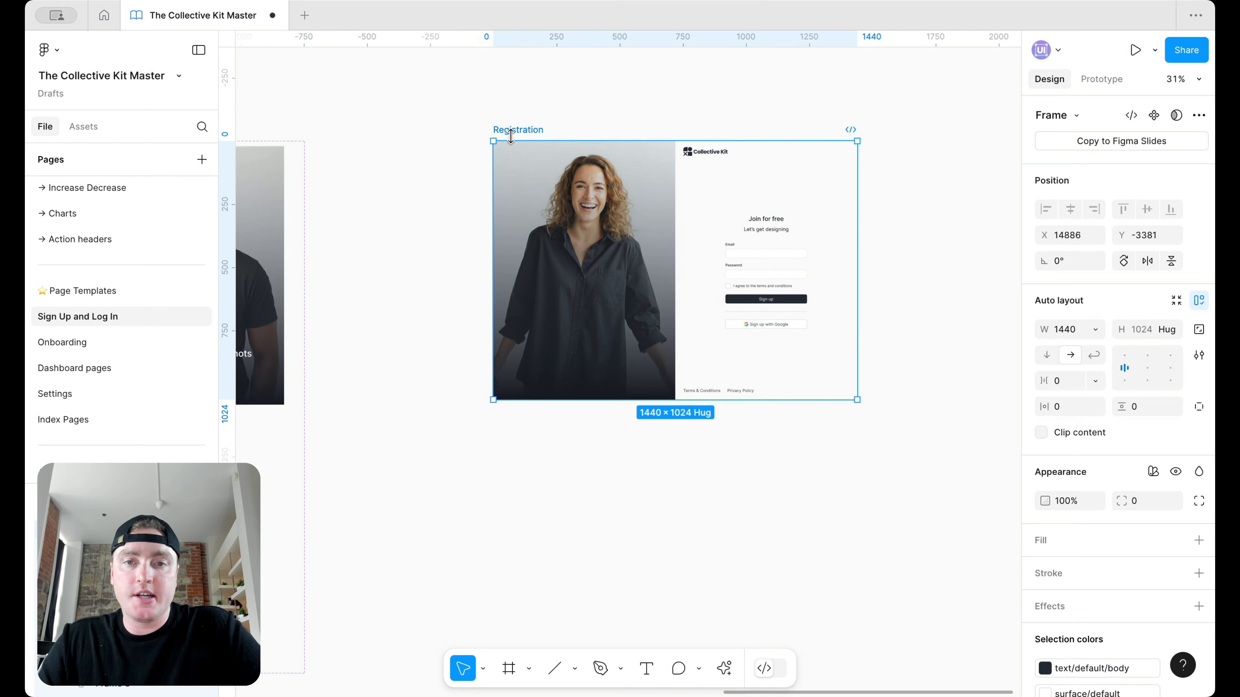
right_click(521, 129)
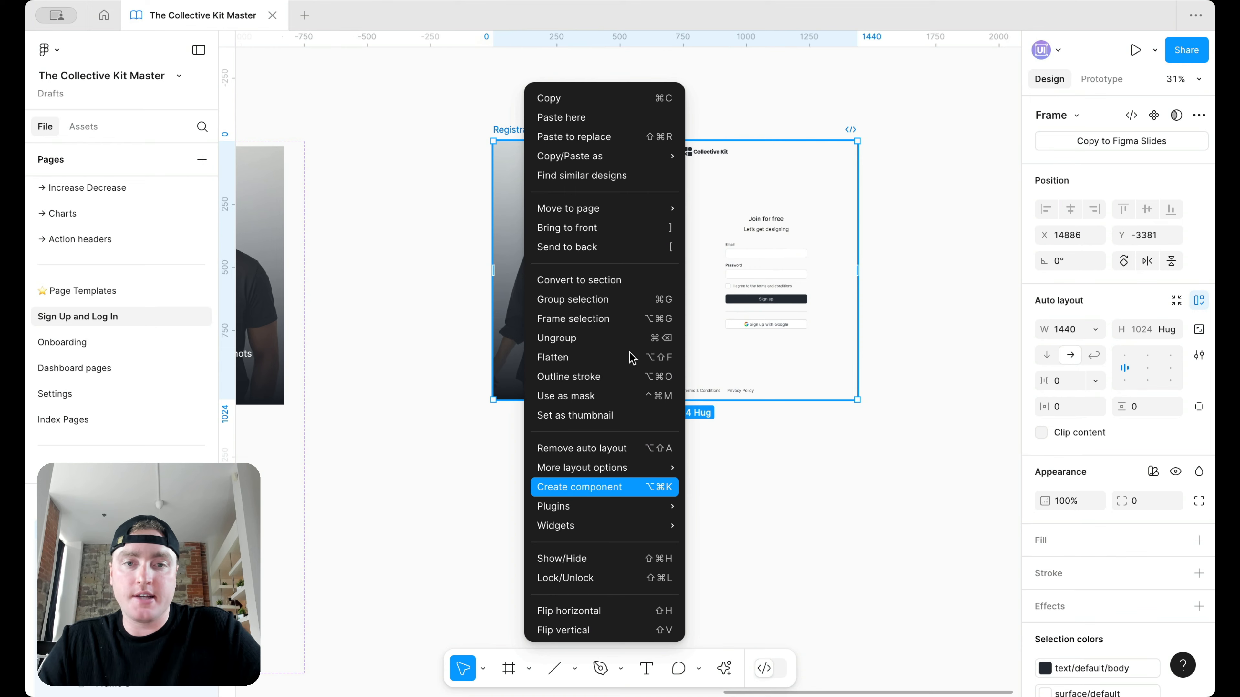
click(584, 486)
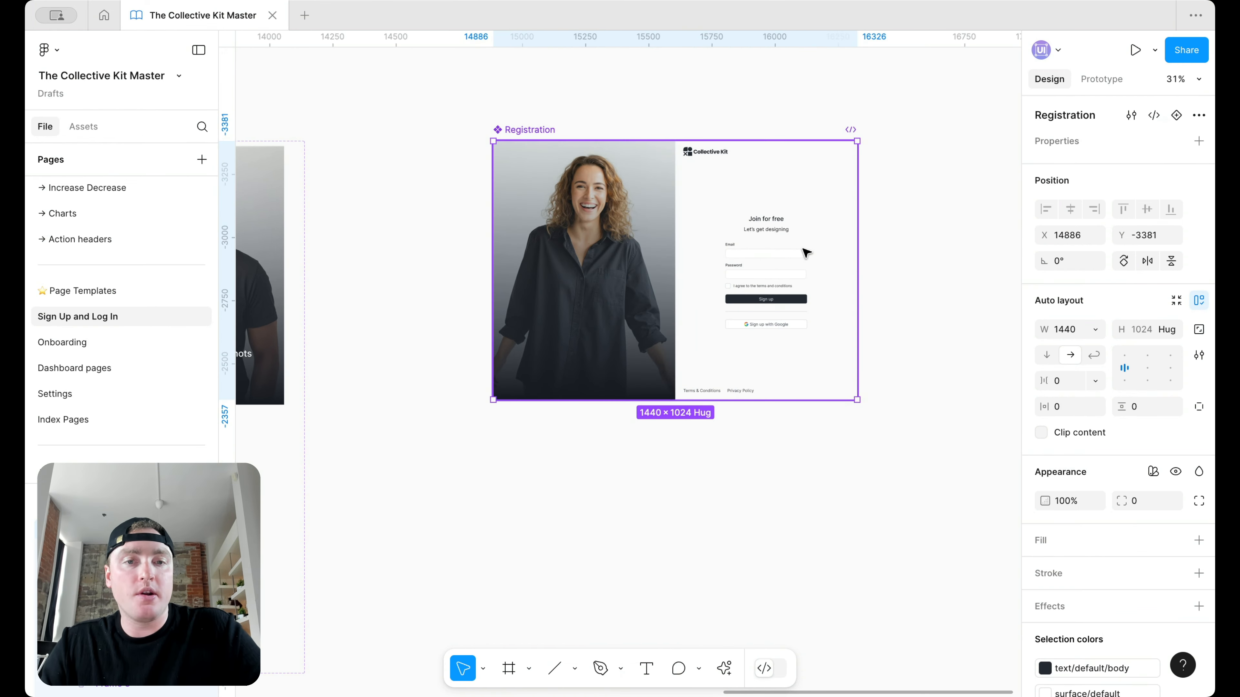
scroll(786, 243, down, 2)
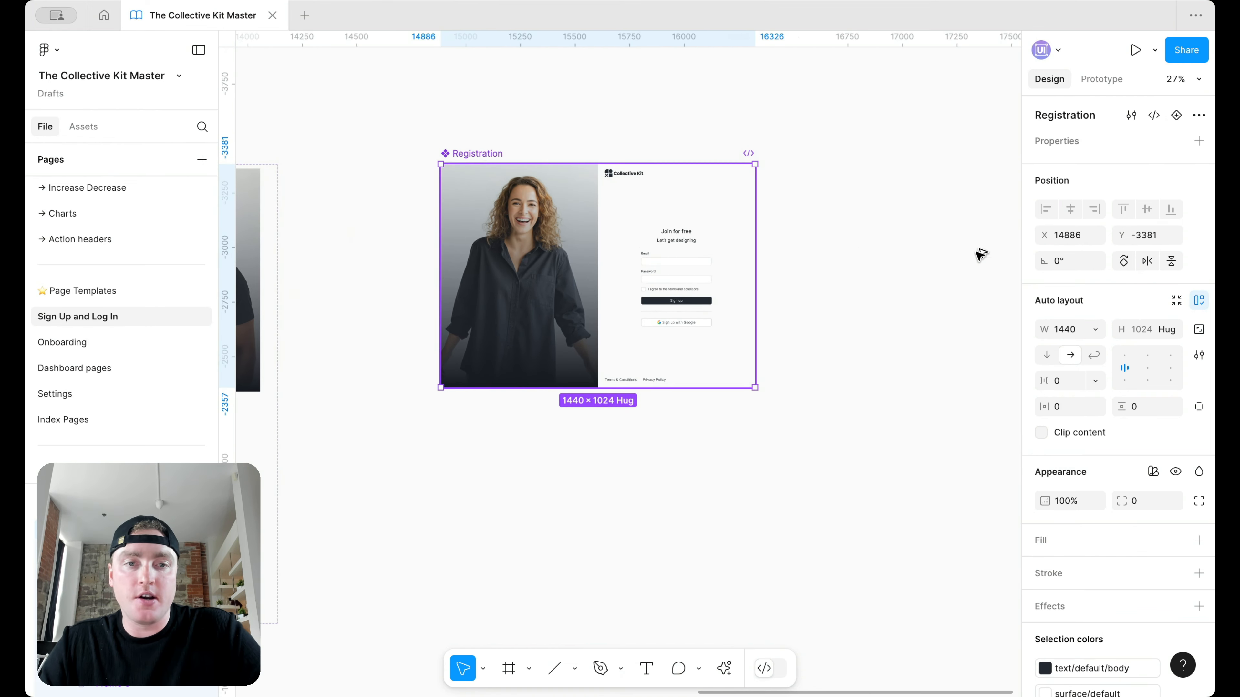
Duplicate the Registration component beside the original and test the copy at narrower widths, ending at about 1268.
key(ctrl+d)
scroll(972, 251, right, 3)
scroll(969, 225, up, 1)
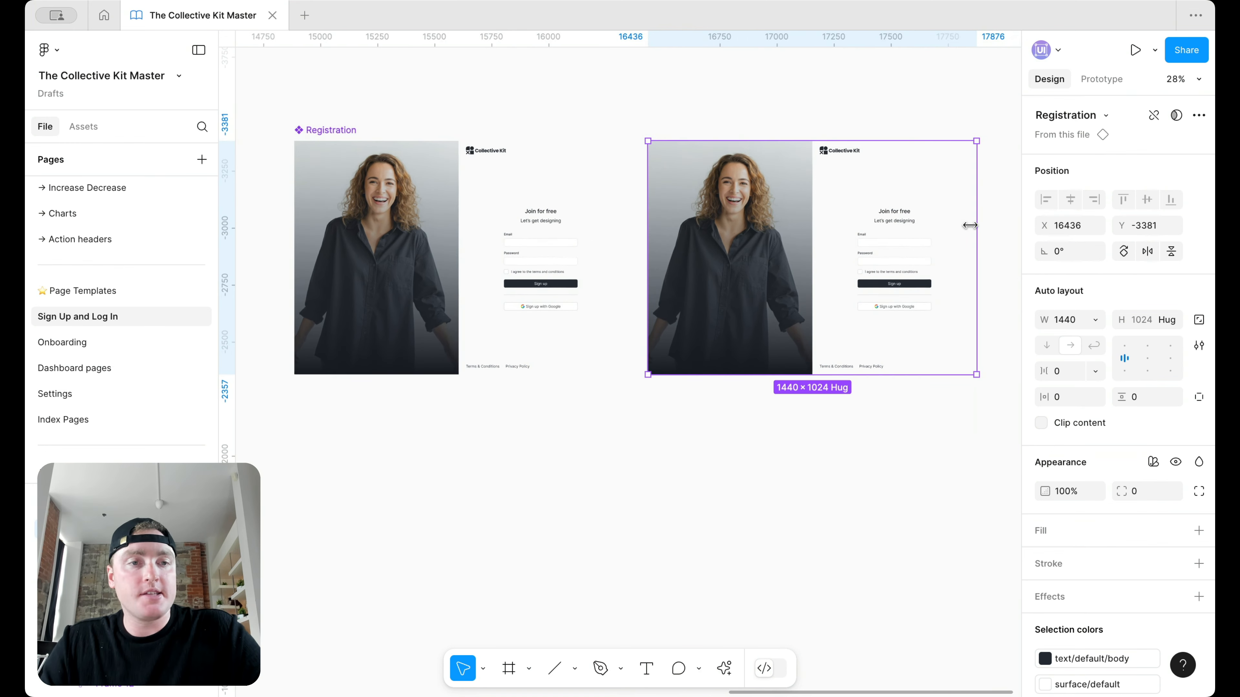
drag(943, 224, 897, 235)
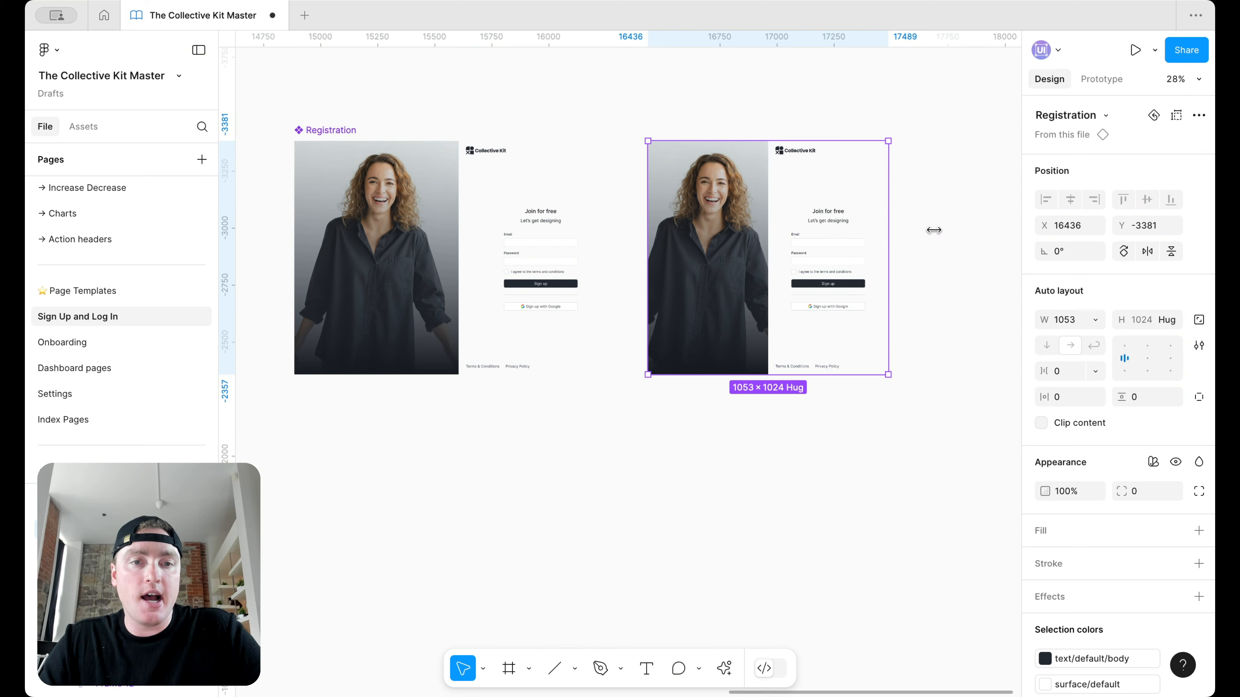
scroll(927, 229, up, 5)
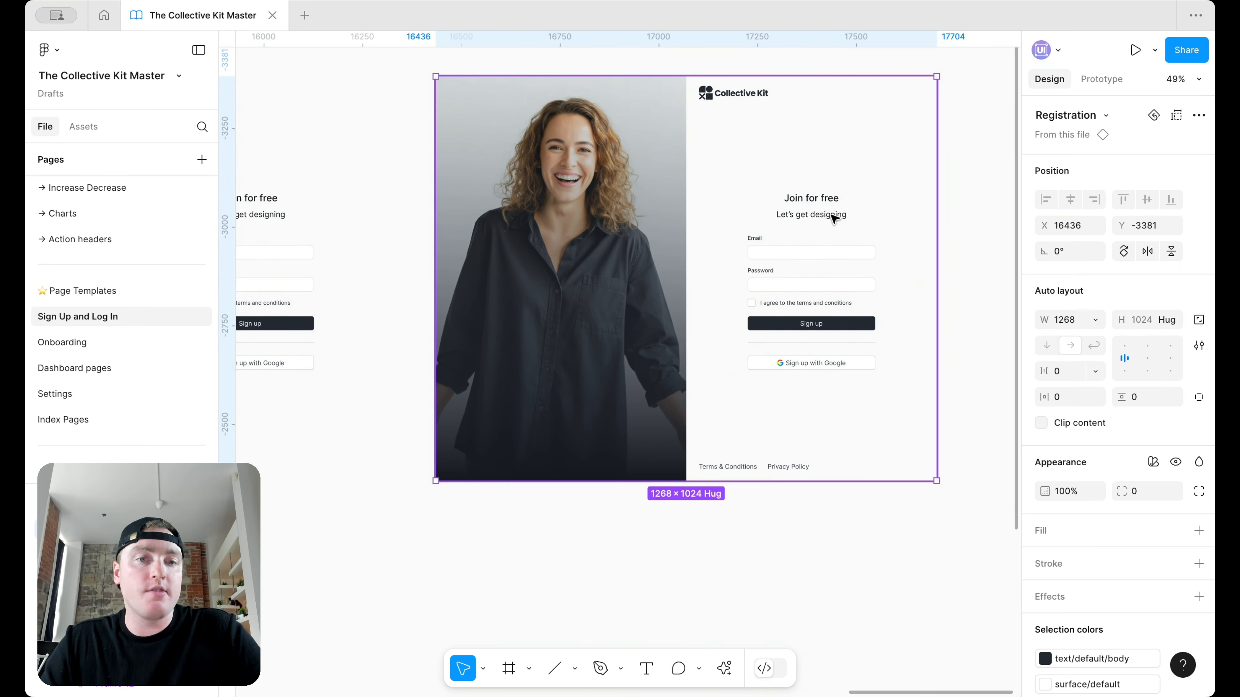
scroll(866, 407, down, 3)
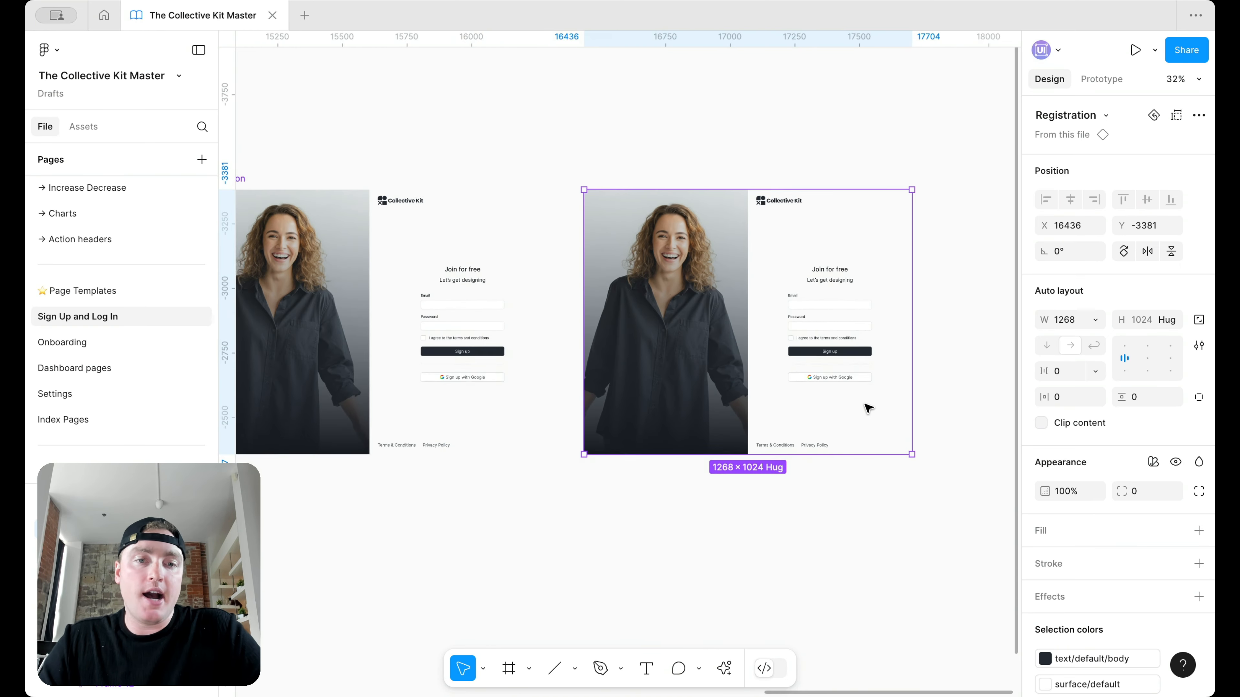
Set the width of the Registration instance to 1920.
drag(810, 300, 901, 301)
click(1059, 320)
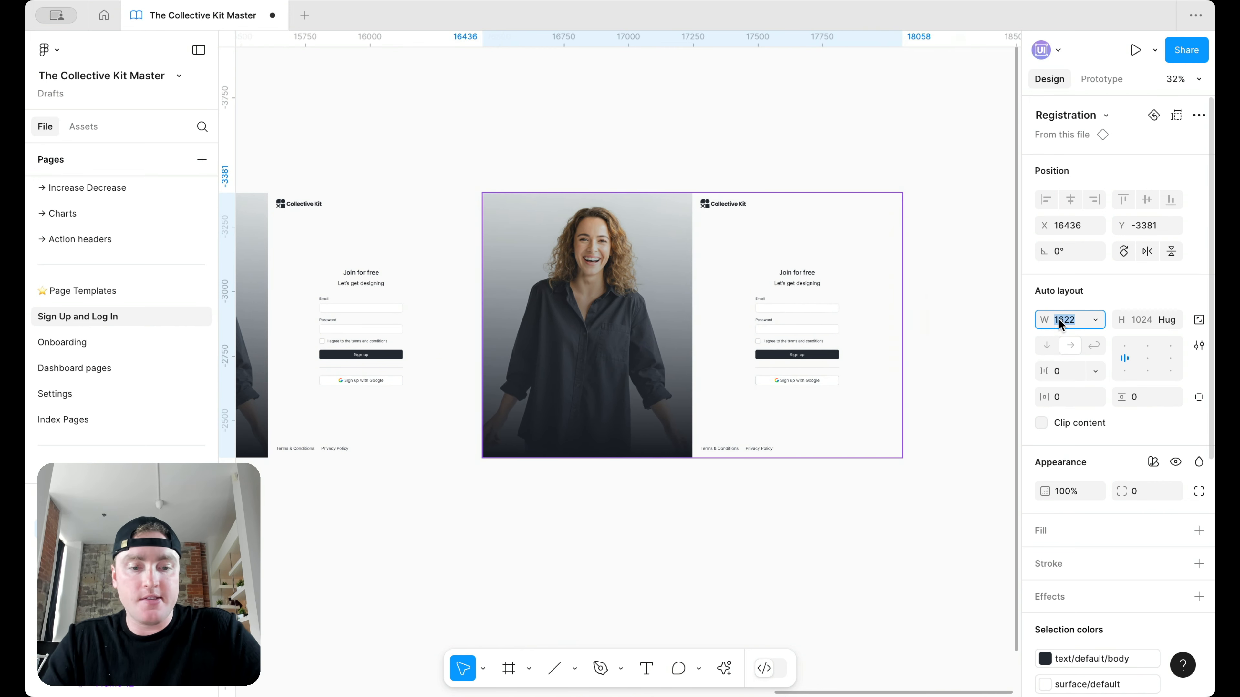
key(Return)
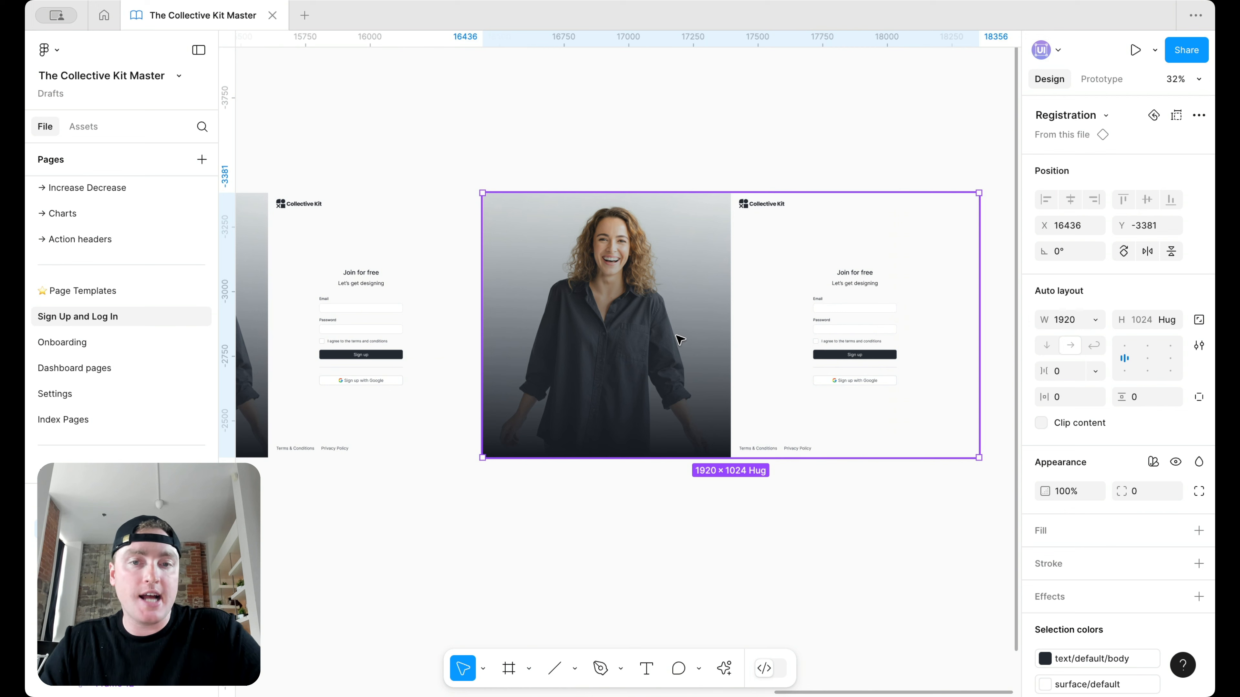
Add a max width of 1000 to the form page frame inside the Registration component.
double_click(823, 311)
scroll(717, 343, left, 5)
scroll(718, 343, down, 5)
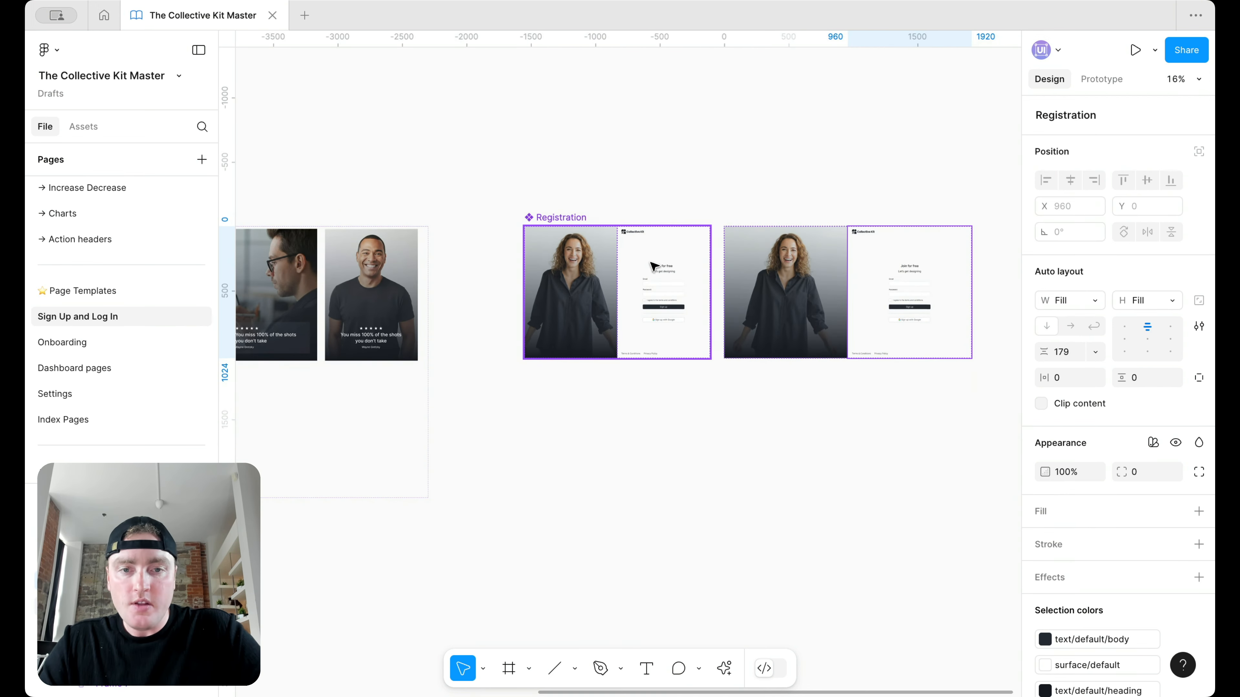
double_click(657, 268)
click(1092, 300)
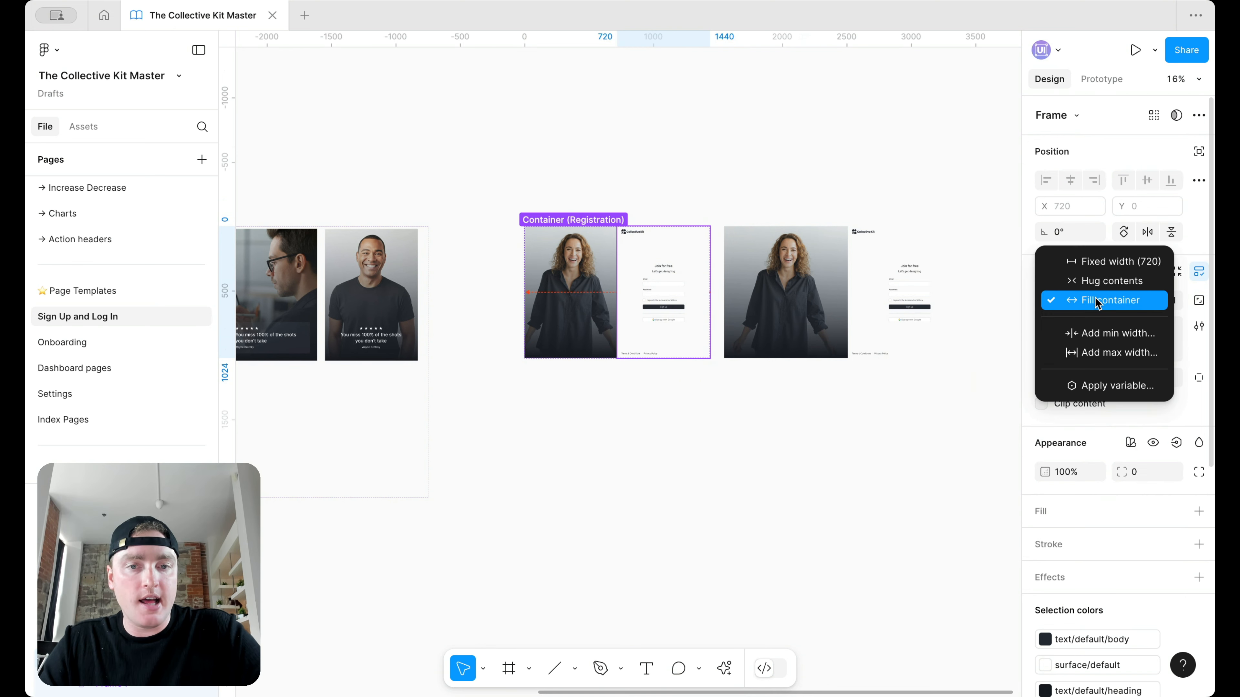
key(Escape)
scroll(805, 295, up, 3)
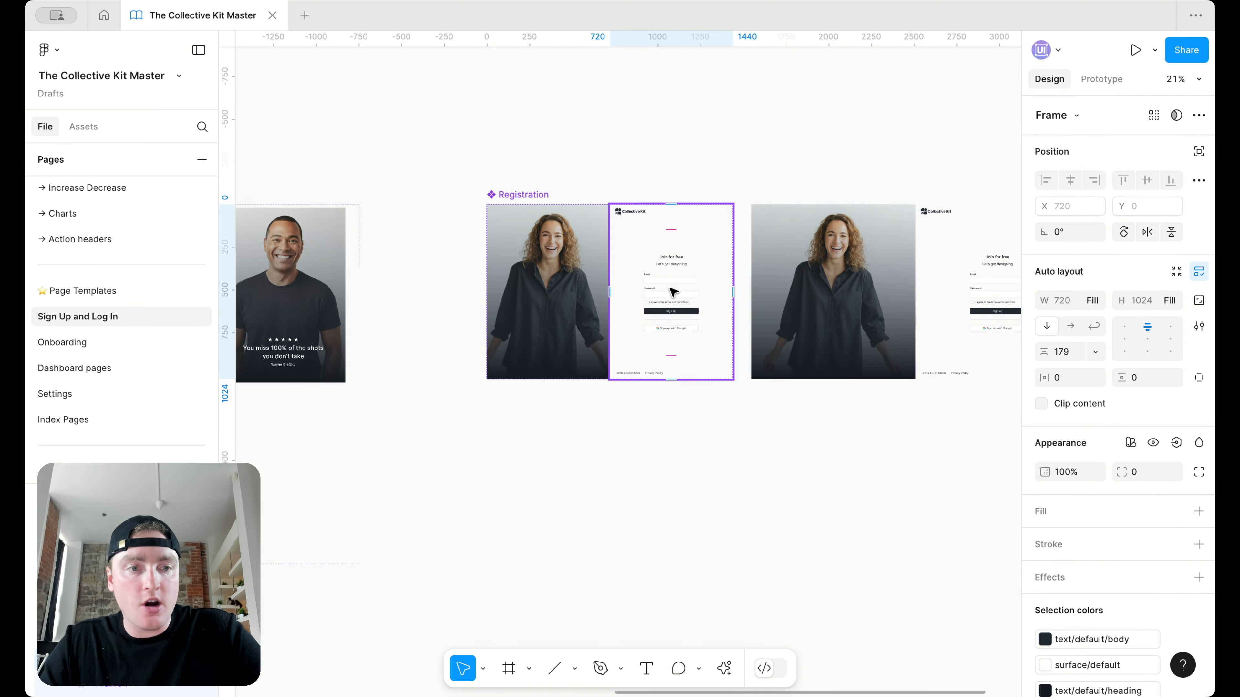
click(1092, 302)
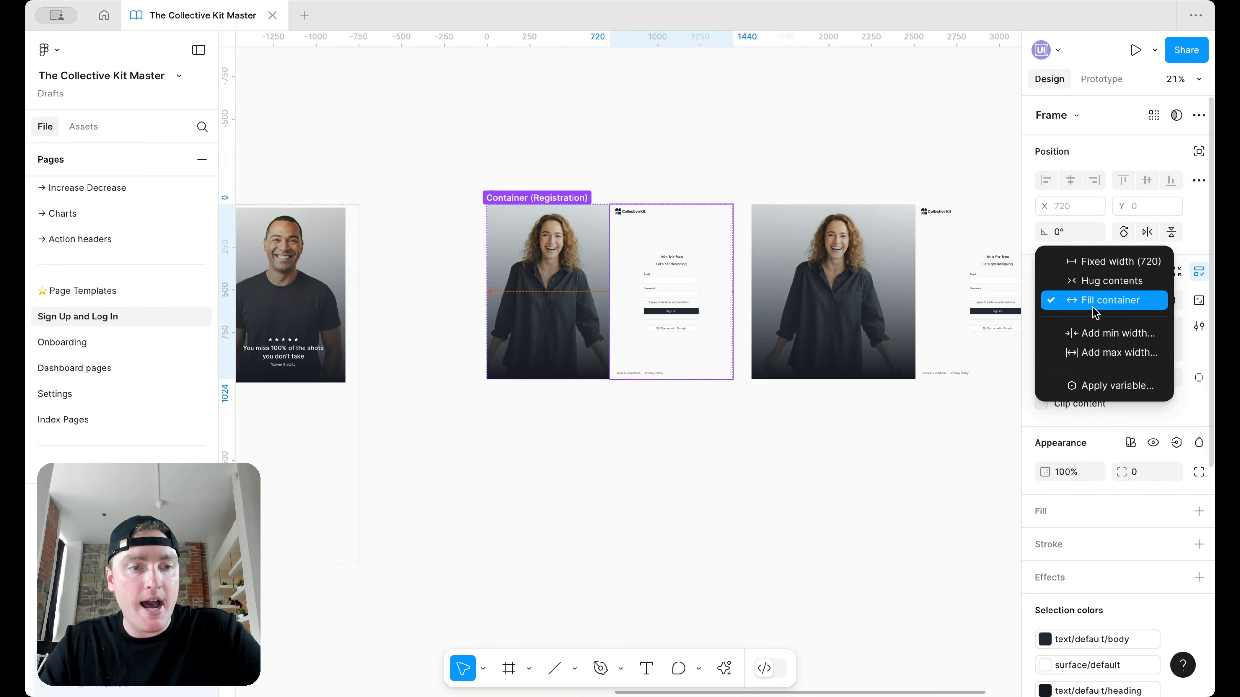
click(1108, 353)
scroll(905, 335, right, 3)
scroll(905, 334, up, 1)
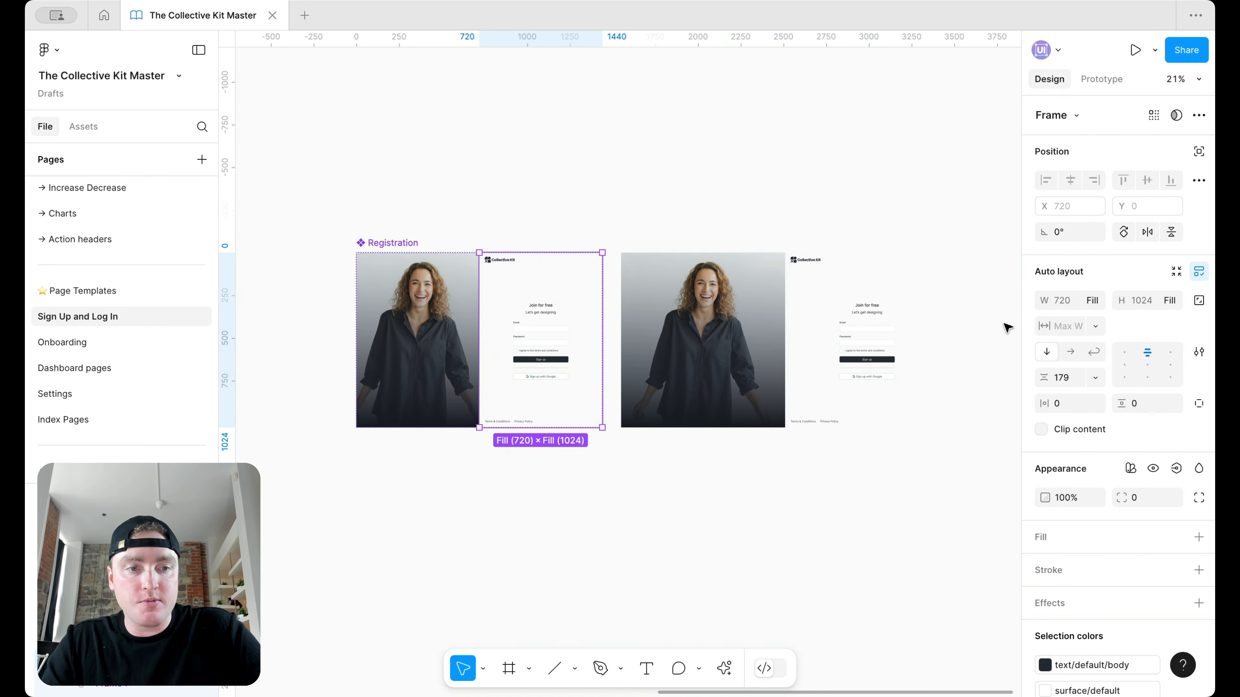
key(Return)
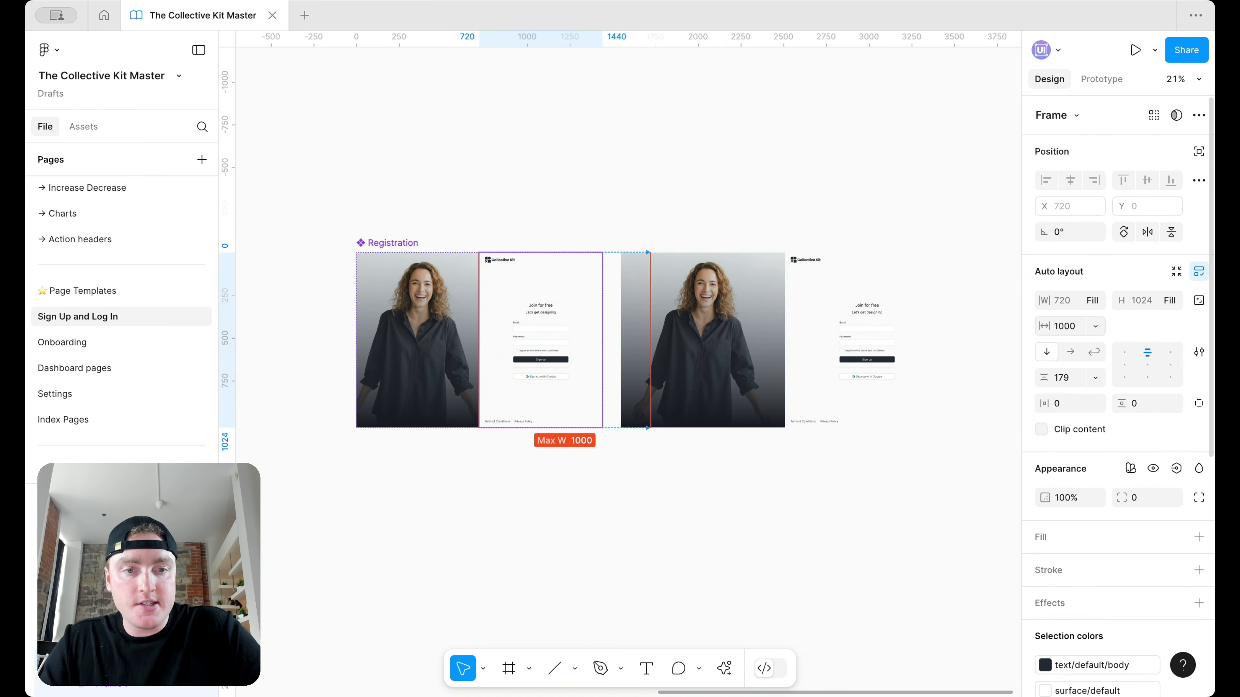
click(853, 344)
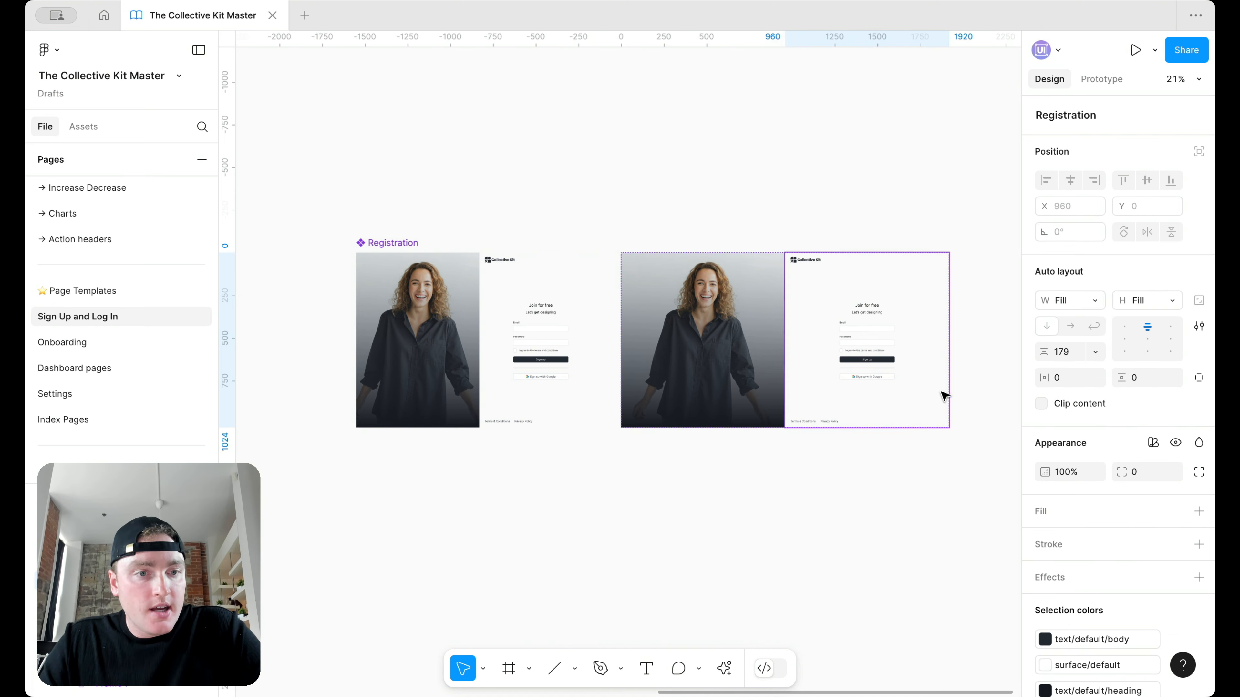
Try a max width of 600 on the Registration component's form page frame and undo it.
click(473, 320)
click(485, 320)
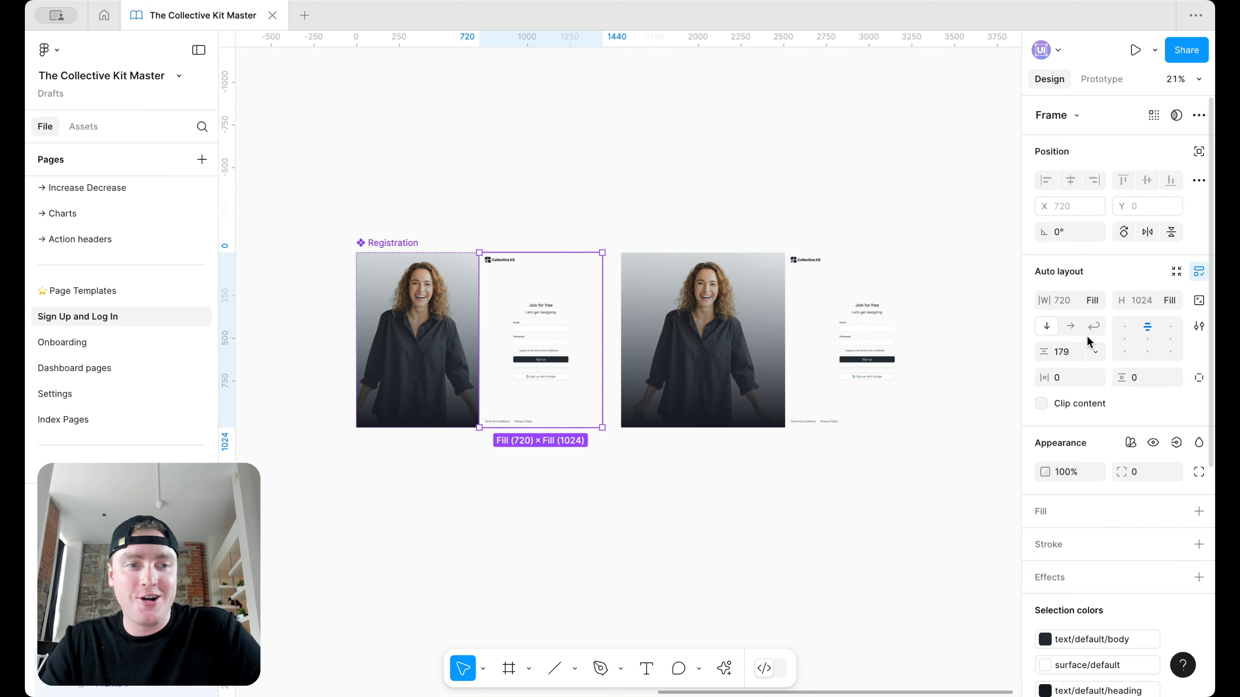
click(1093, 300)
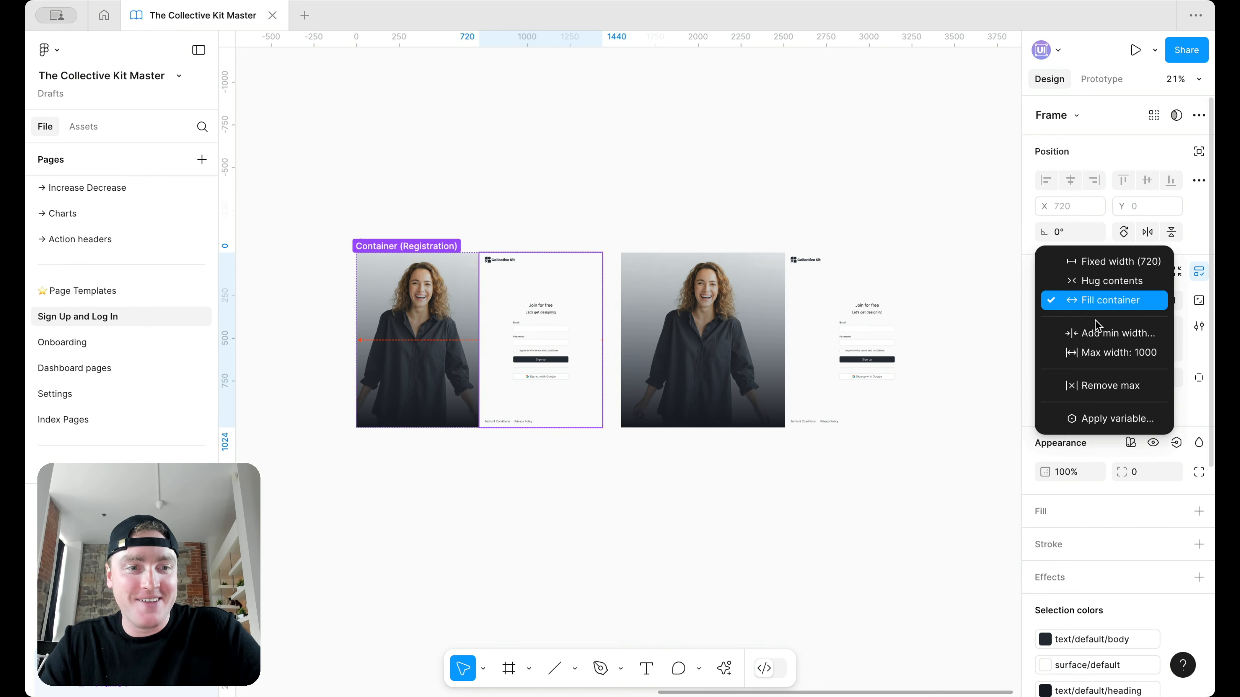
click(1106, 353)
text(600)
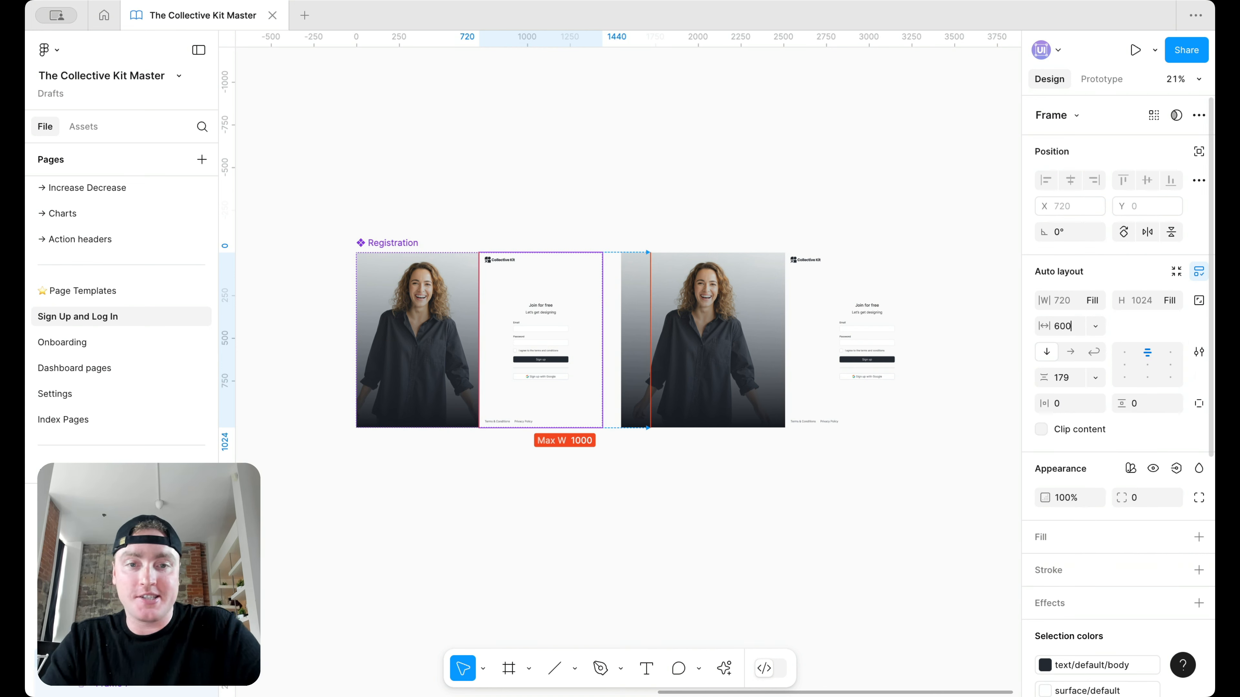
key(Return)
scroll(911, 348, up, 5)
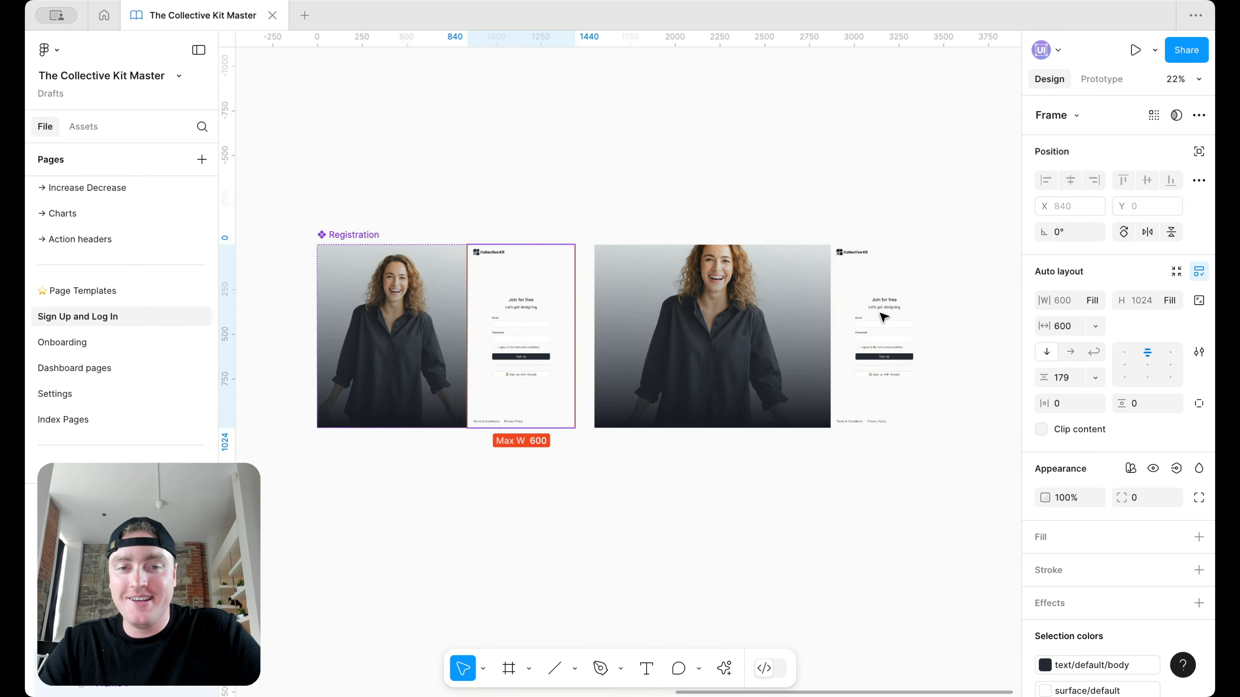
scroll(681, 320, down, 4)
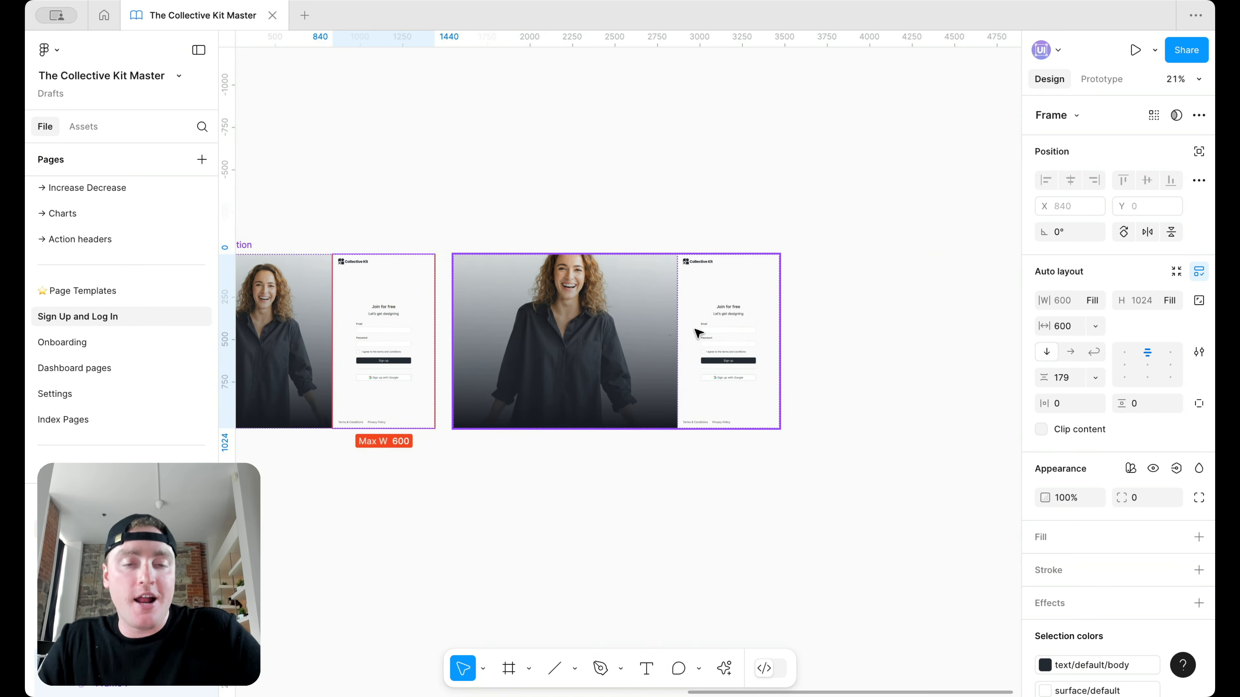
scroll(700, 335, up, 3)
scroll(696, 321, down, 3)
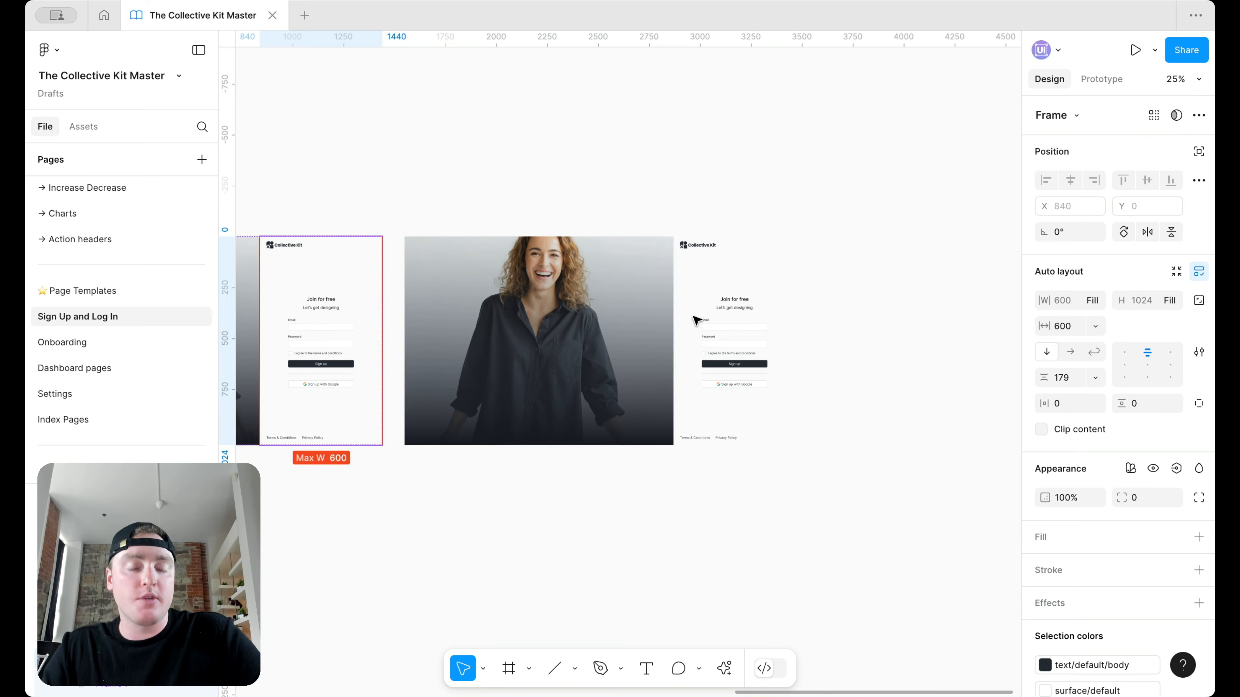
scroll(706, 318, up, 2)
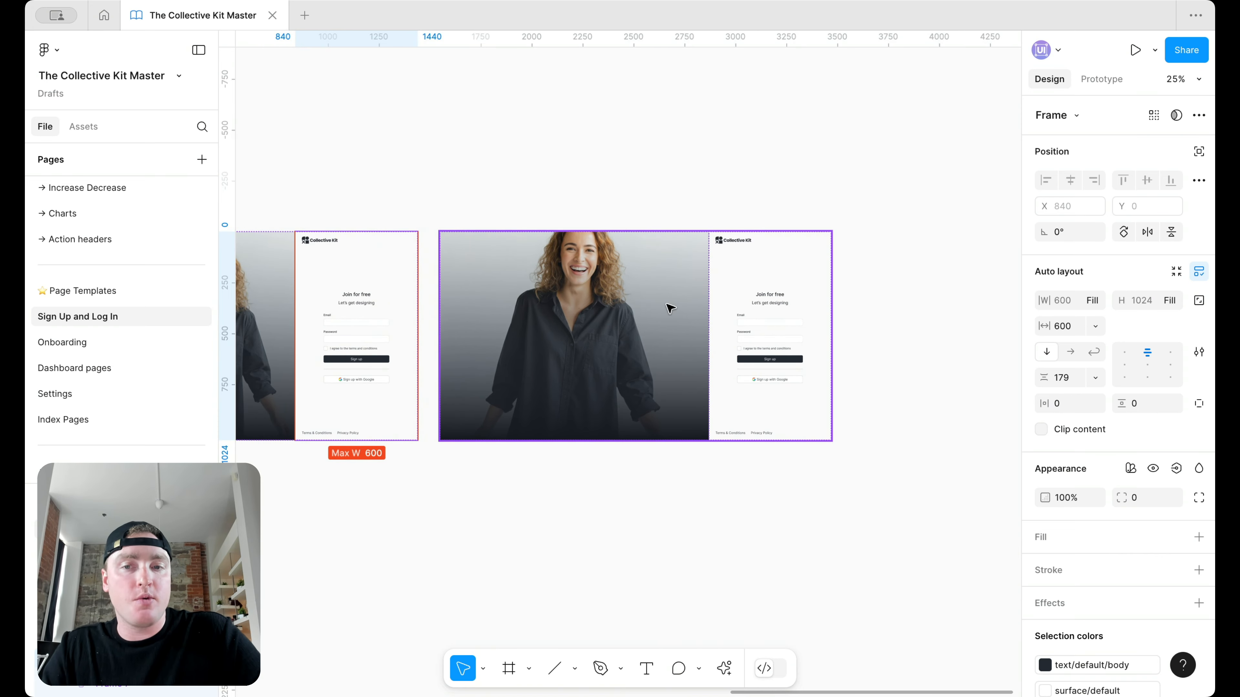
scroll(387, 332, left, 4)
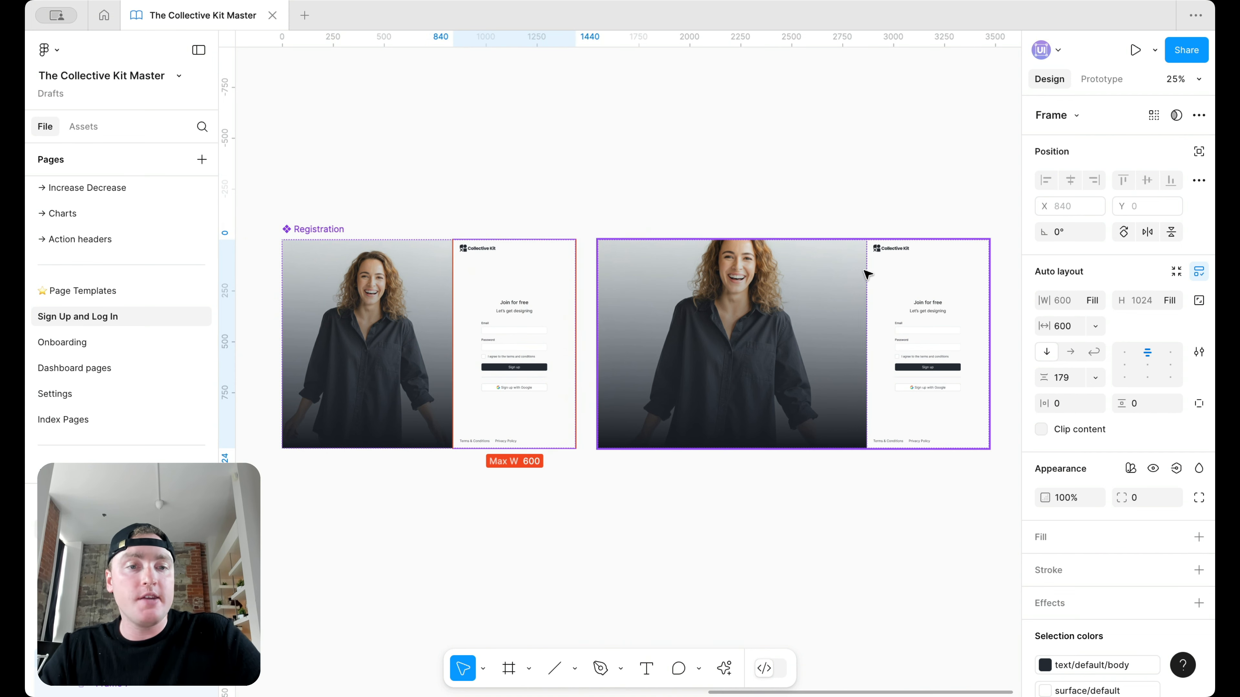
key(ctrl+z)
Add a max width of 600 to the portrait Side module inside the Registration component.
click(380, 345)
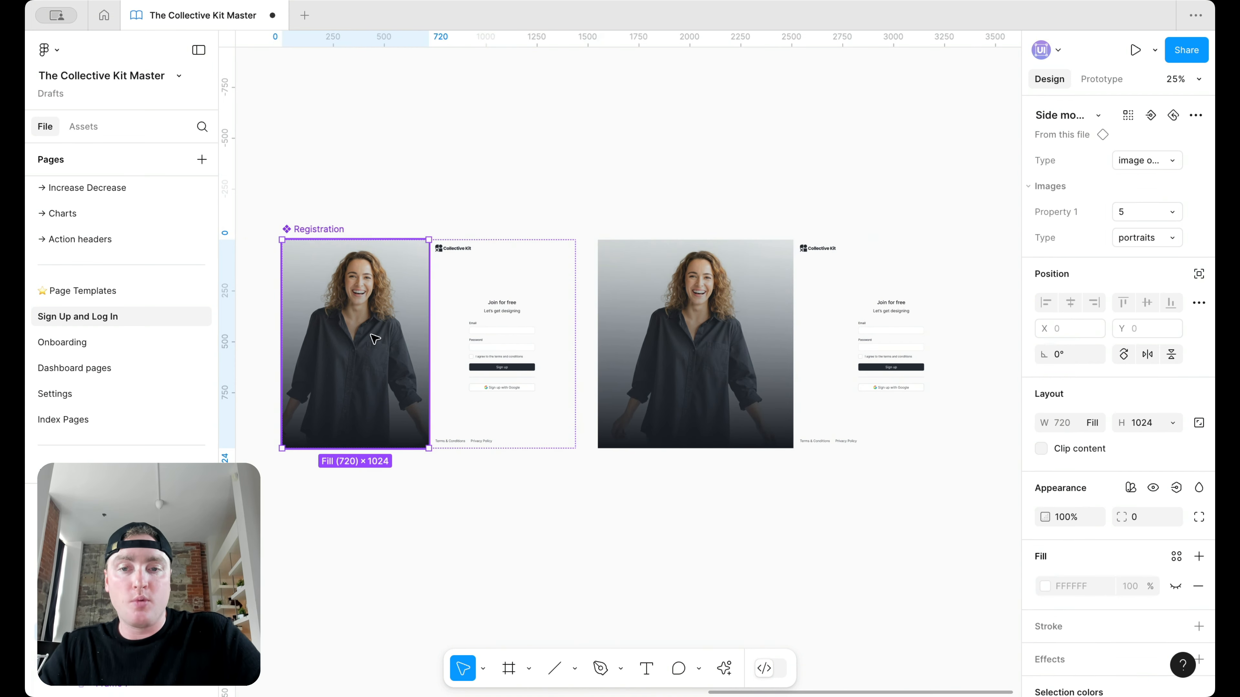
click(1095, 424)
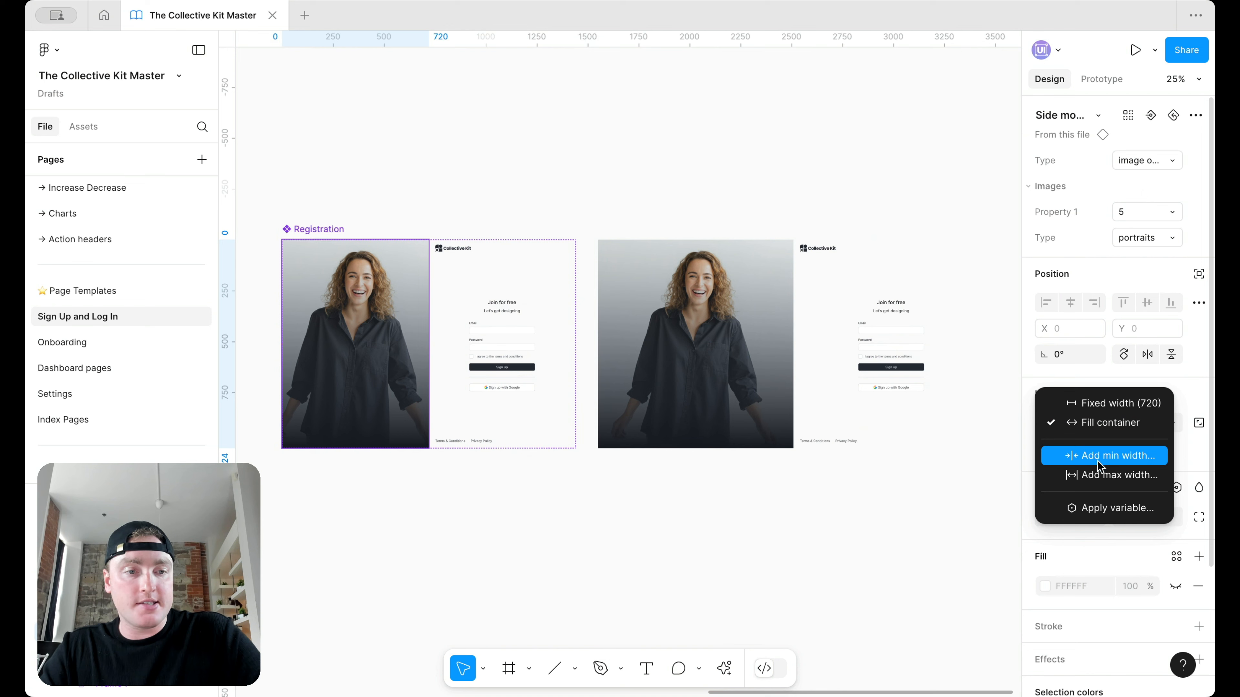
click(1100, 475)
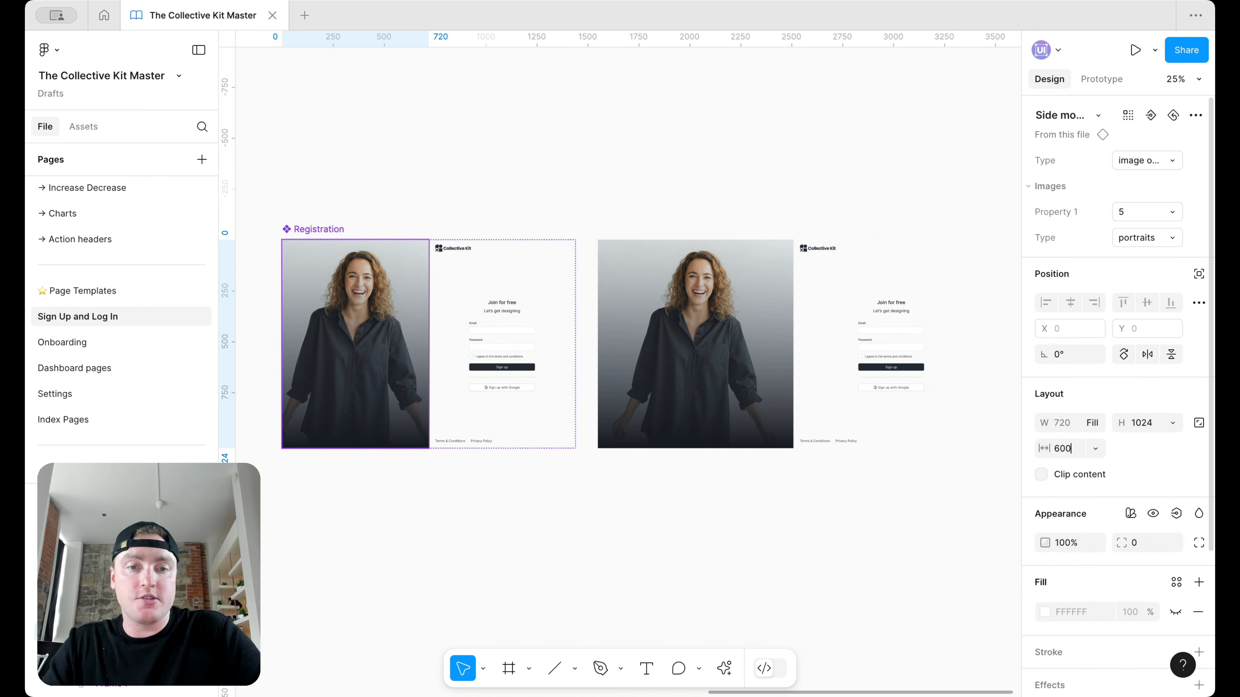
key(Return)
click(881, 269)
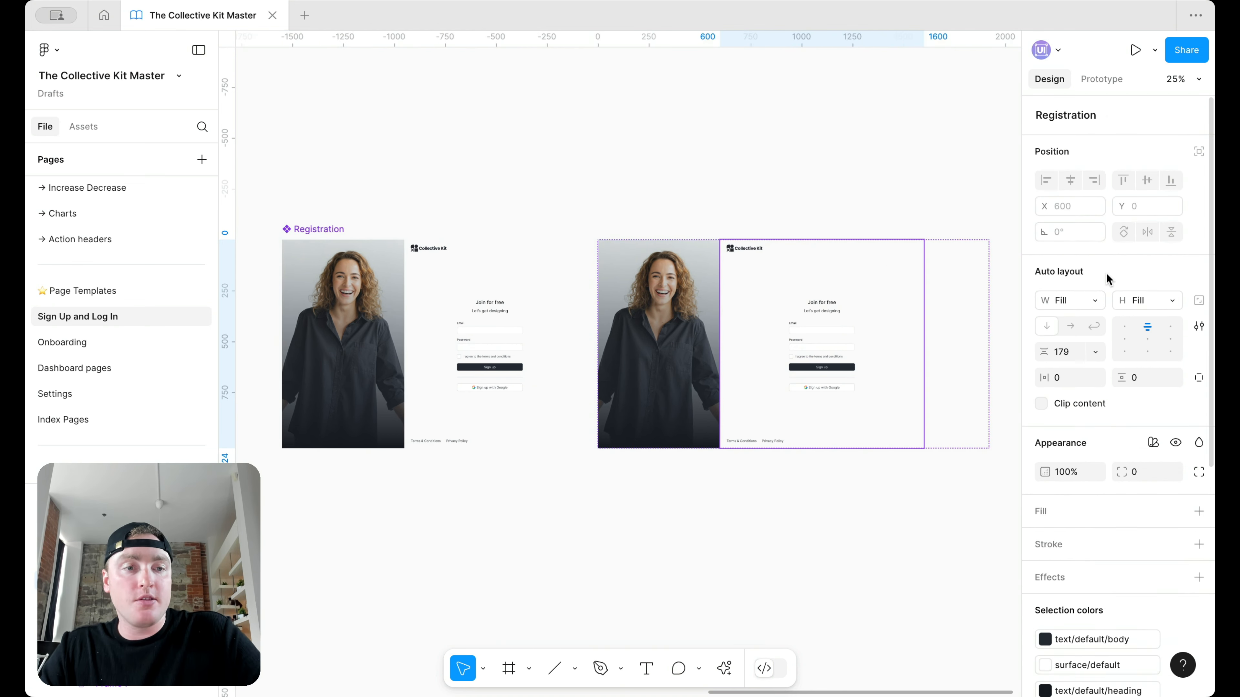
Delete the 1920-wide Registration instance beside the component.
click(939, 200)
scroll(829, 209, down, 3)
click(776, 268)
key(Delete)
scroll(581, 269, up, 5)
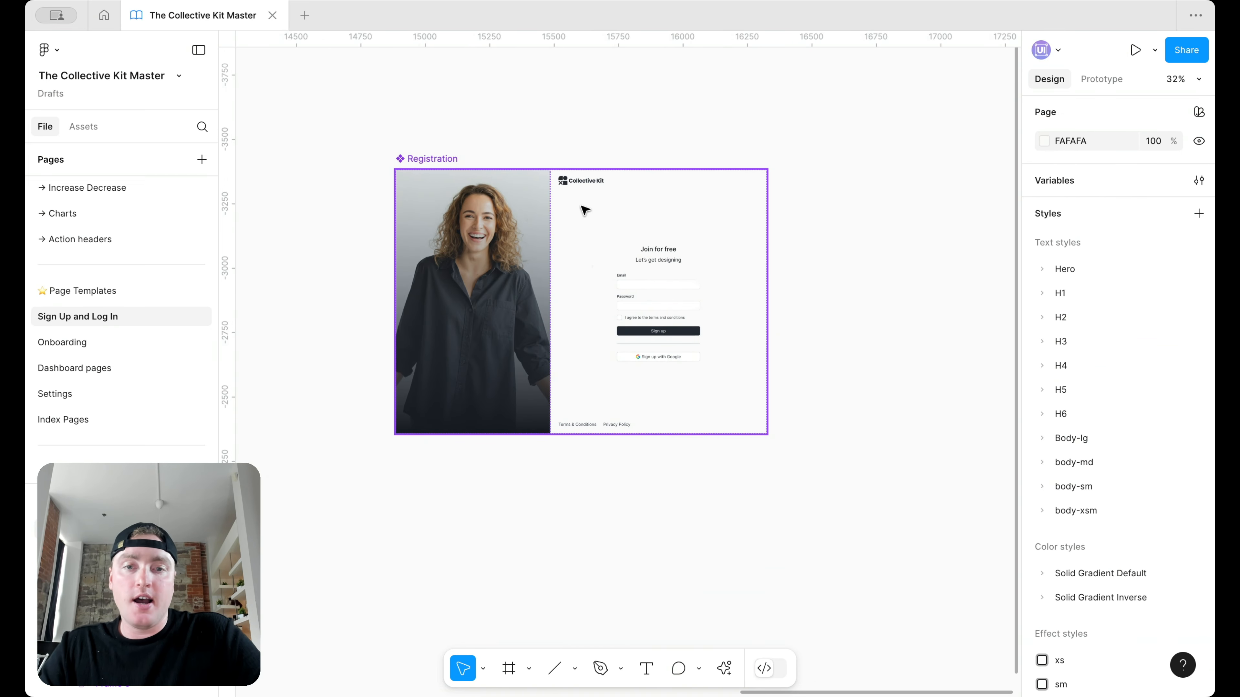
Undo the instance deletion and the Side module's max width, and delete only the Registration instance again.
key(super+z)
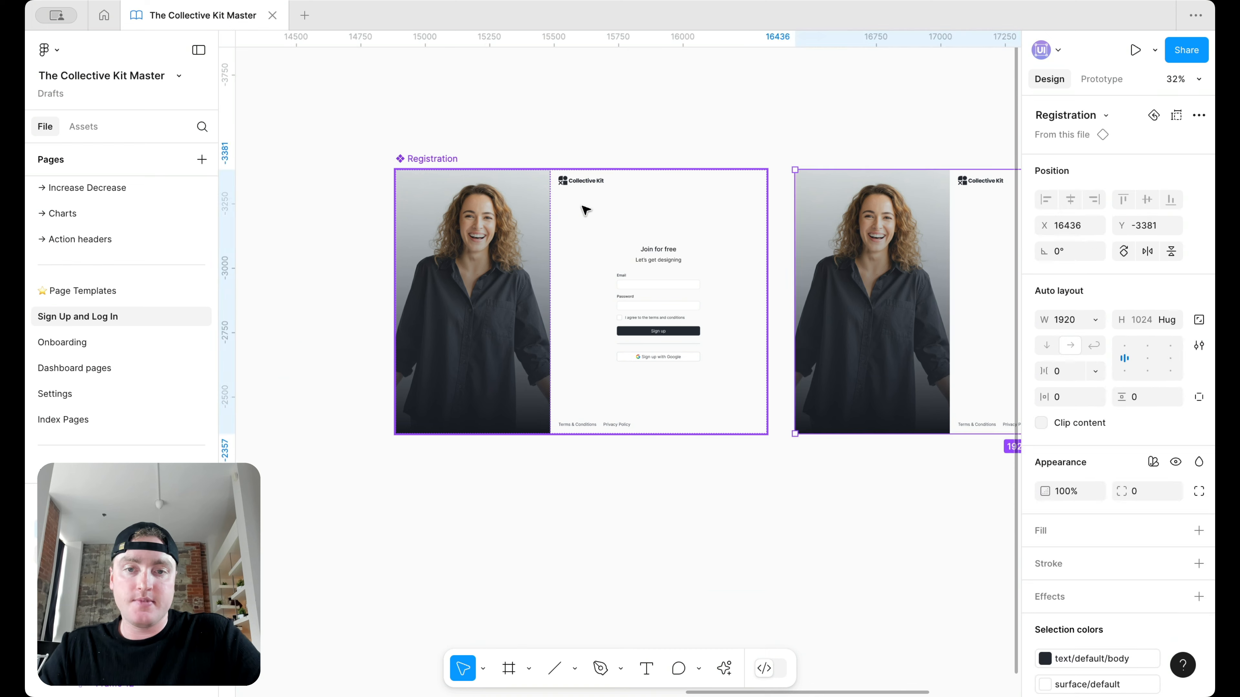
key(super+z)
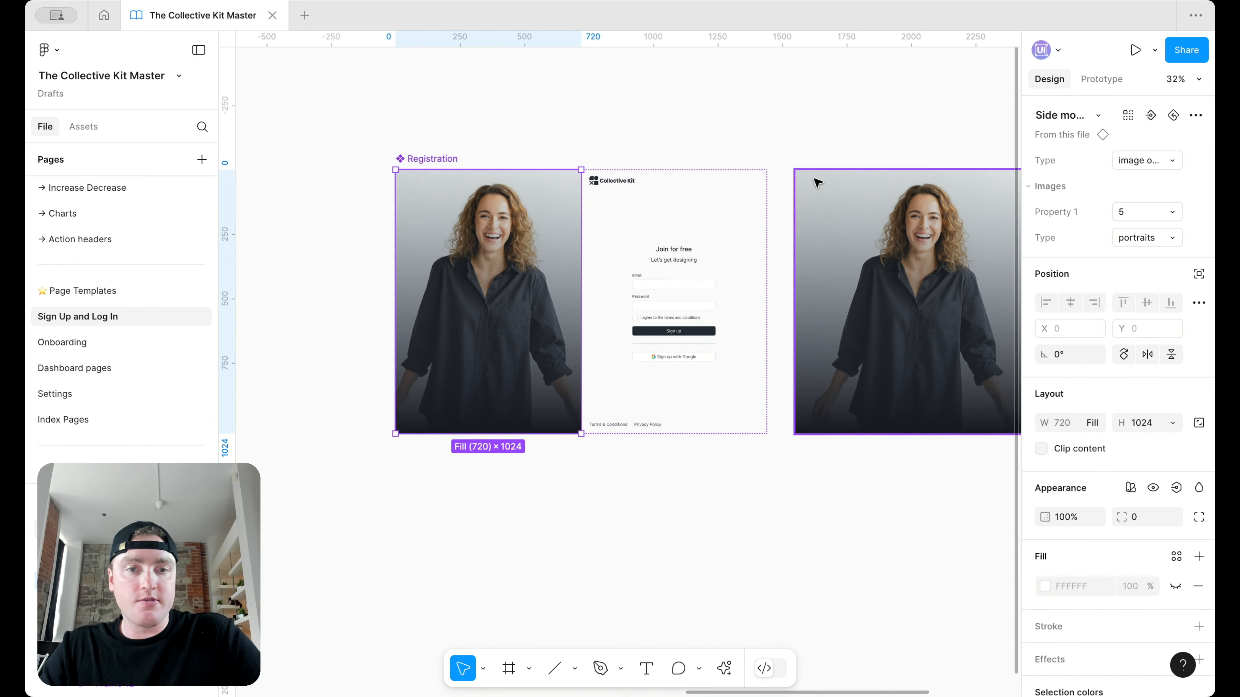
click(858, 185)
key(Delete)
scroll(769, 188, down, 5)
scroll(714, 188, left, 3)
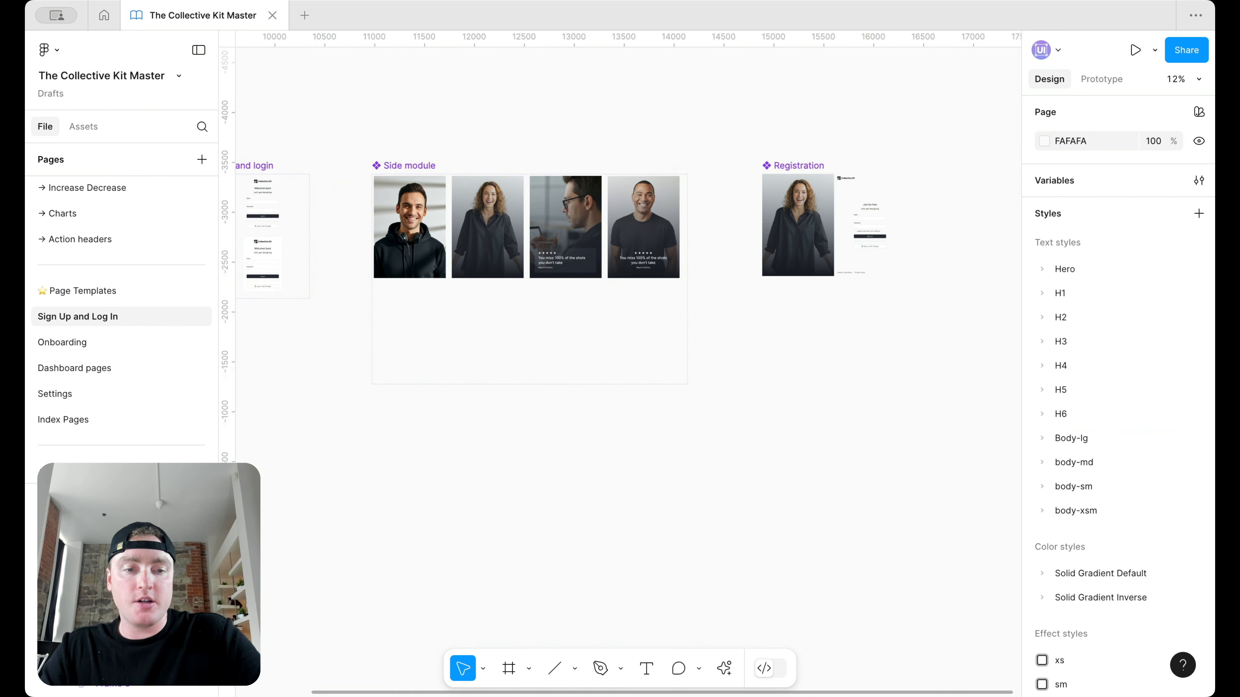
scroll(714, 330, left, 3)
scroll(714, 330, up, 1)
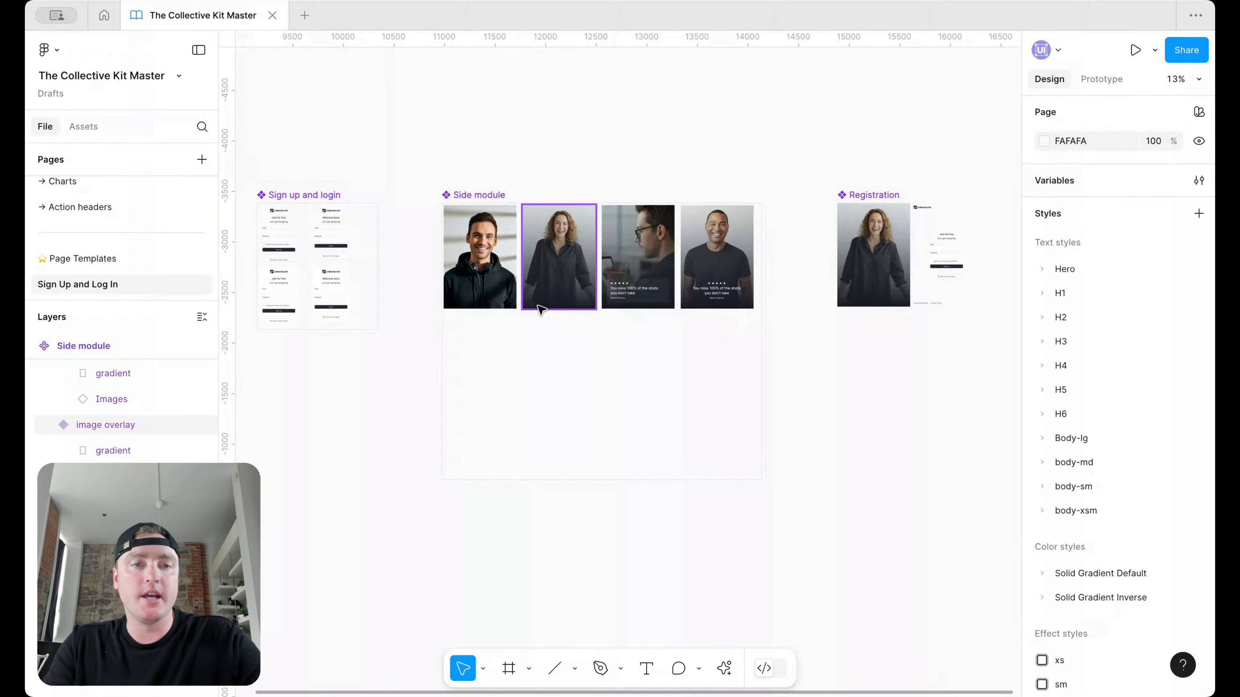
scroll(502, 311, up, 2)
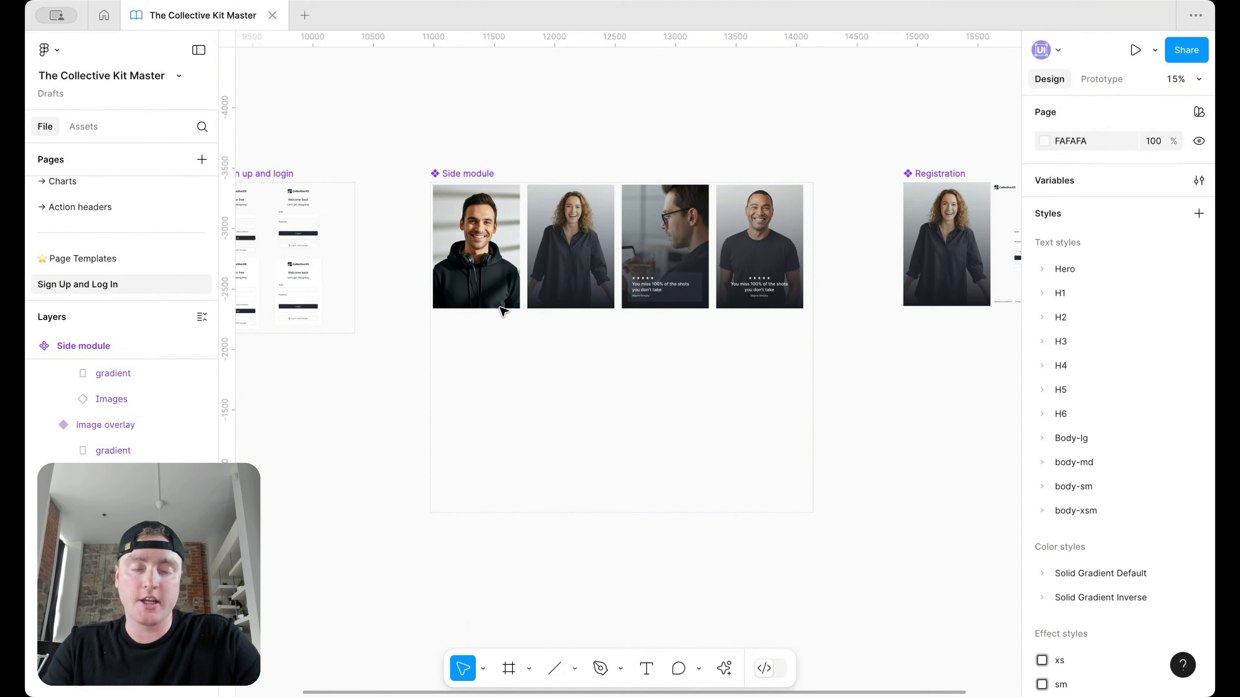
Add a fill to the Registration component using the surface/page variable, and deselect it.
scroll(537, 244, right, 5)
click(626, 188)
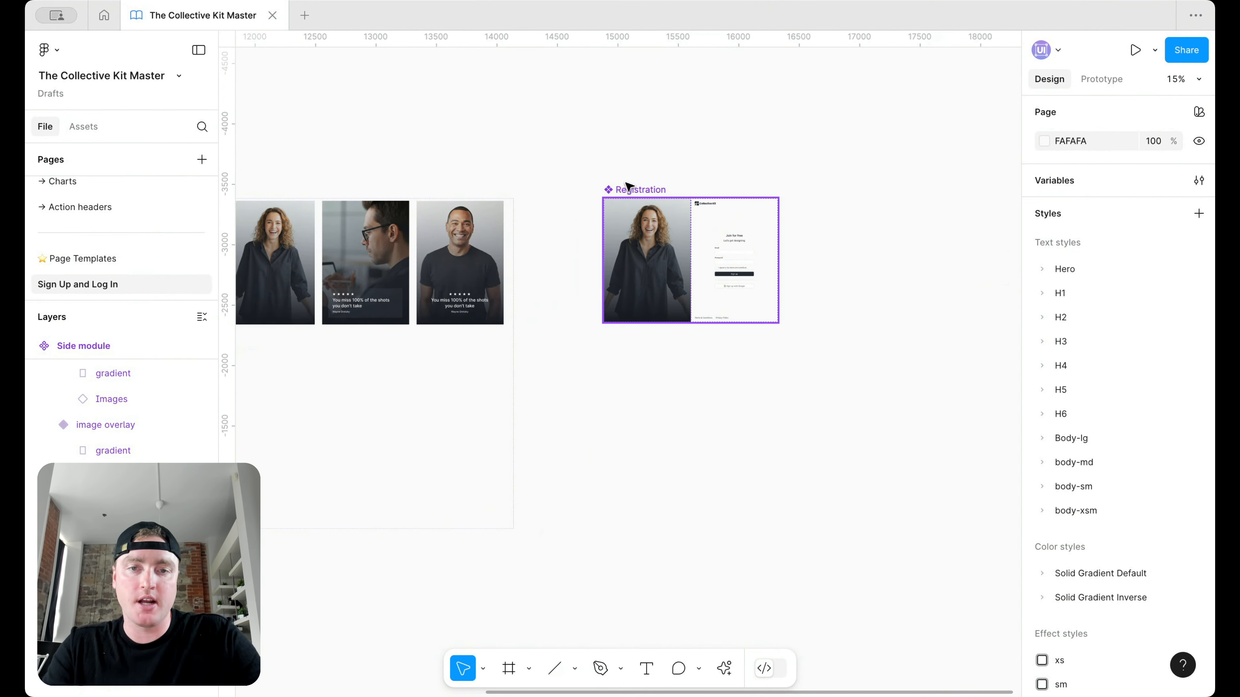
scroll(1095, 408, down, 2)
click(1198, 476)
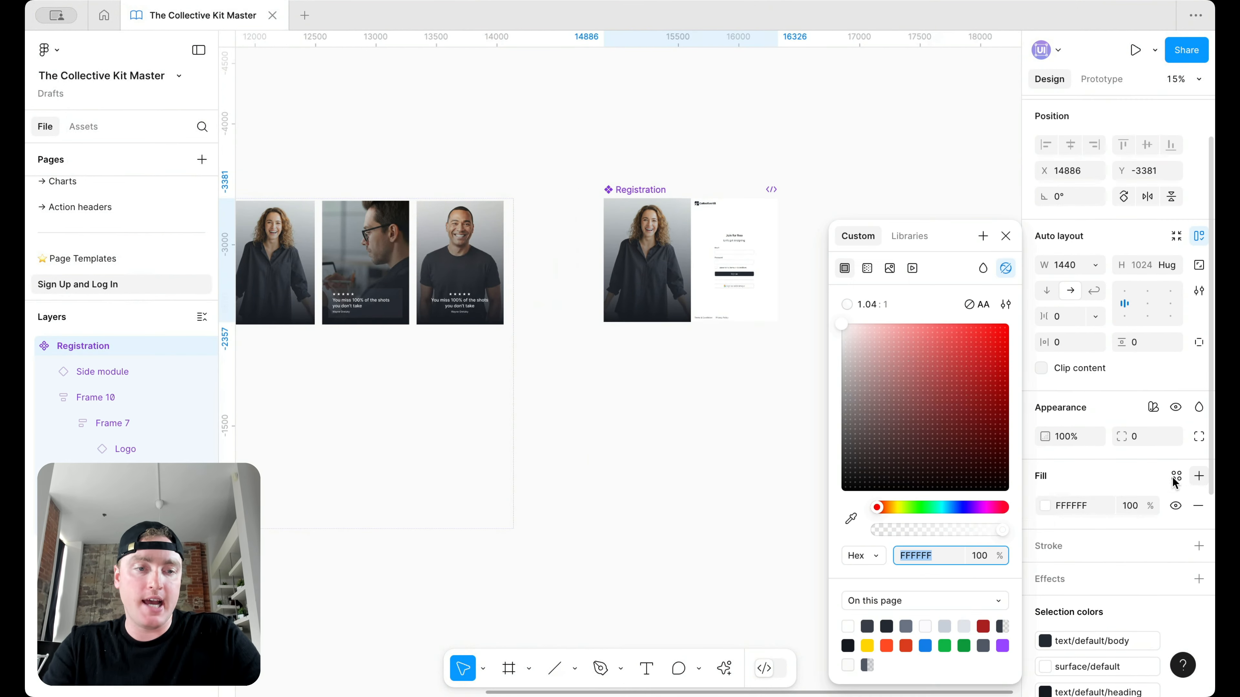
click(1176, 475)
text(sur)
click(918, 531)
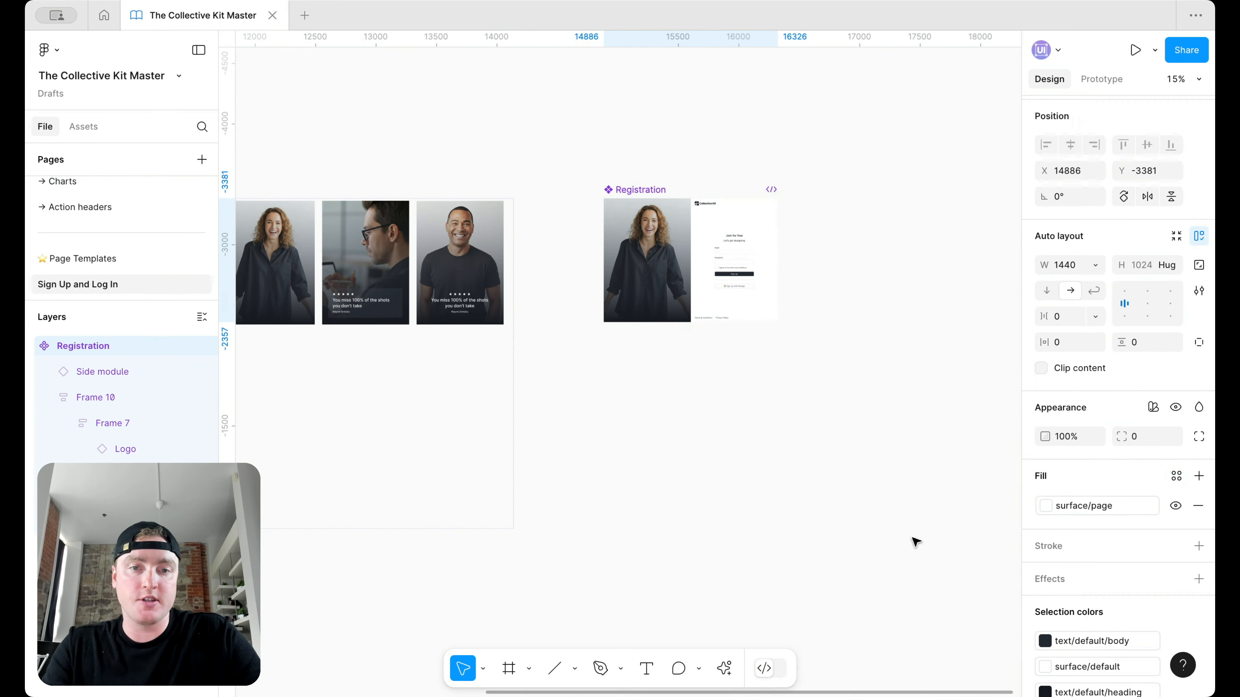
scroll(715, 382, left, 10)
key(Escape)
scroll(422, 262, up, 5)
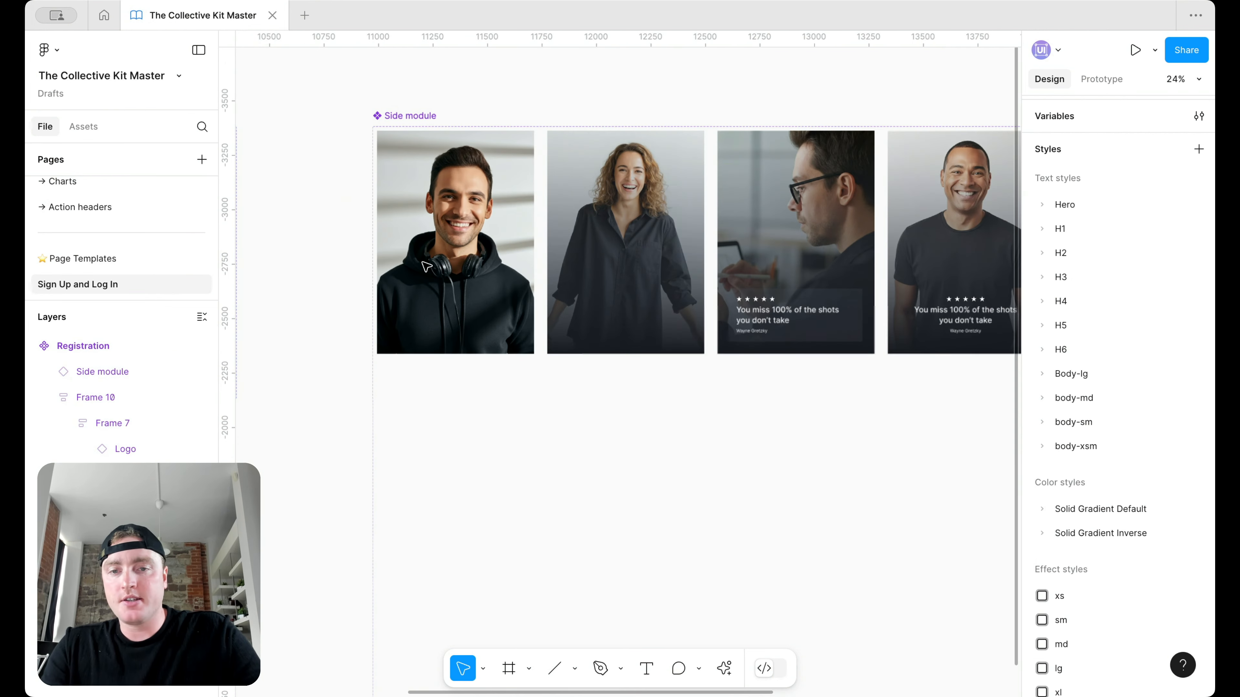
Duplicate the first portrait variant of Side module below itself at X 20, Y 1114, and empty the copy of its image.
click(497, 206)
click(455, 384)
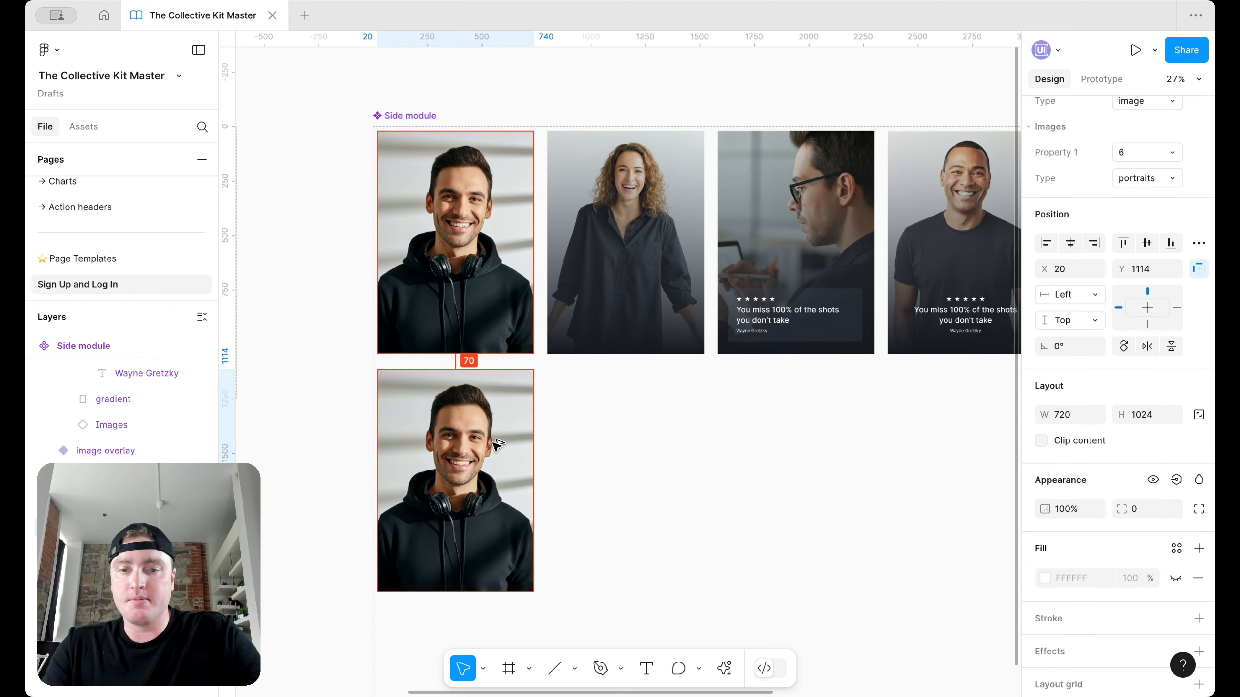
key(Escape)
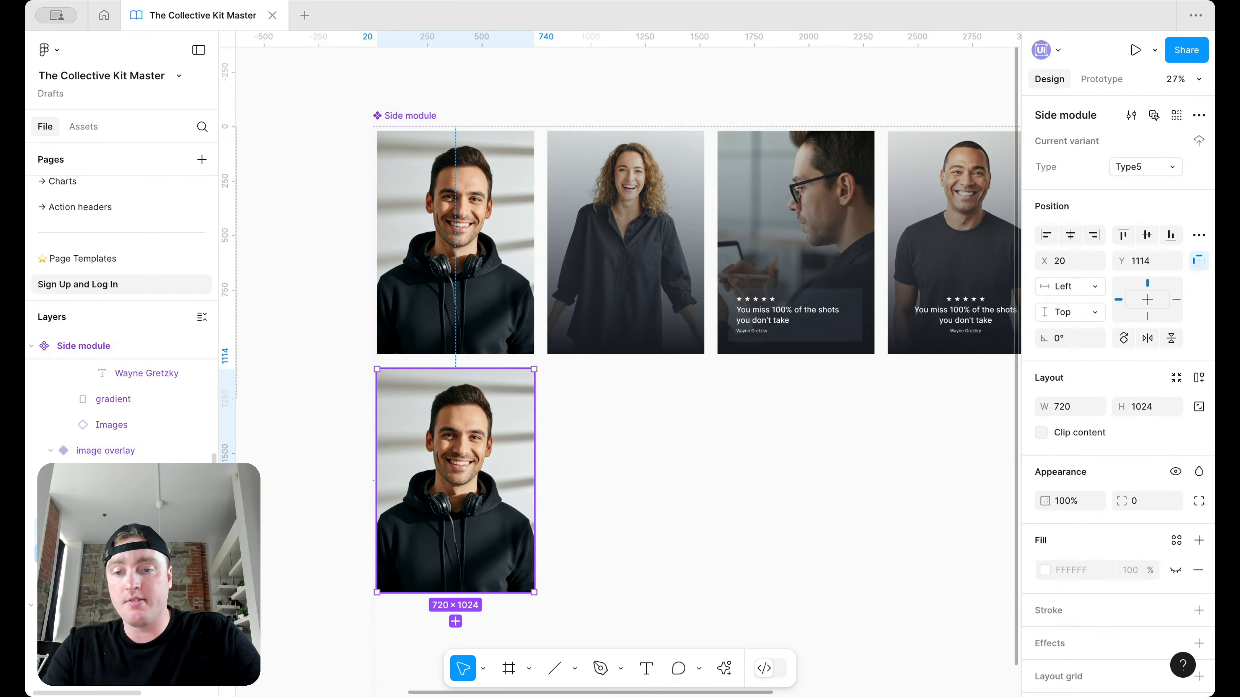
key(ctrl+z)
key(ctrl+z)
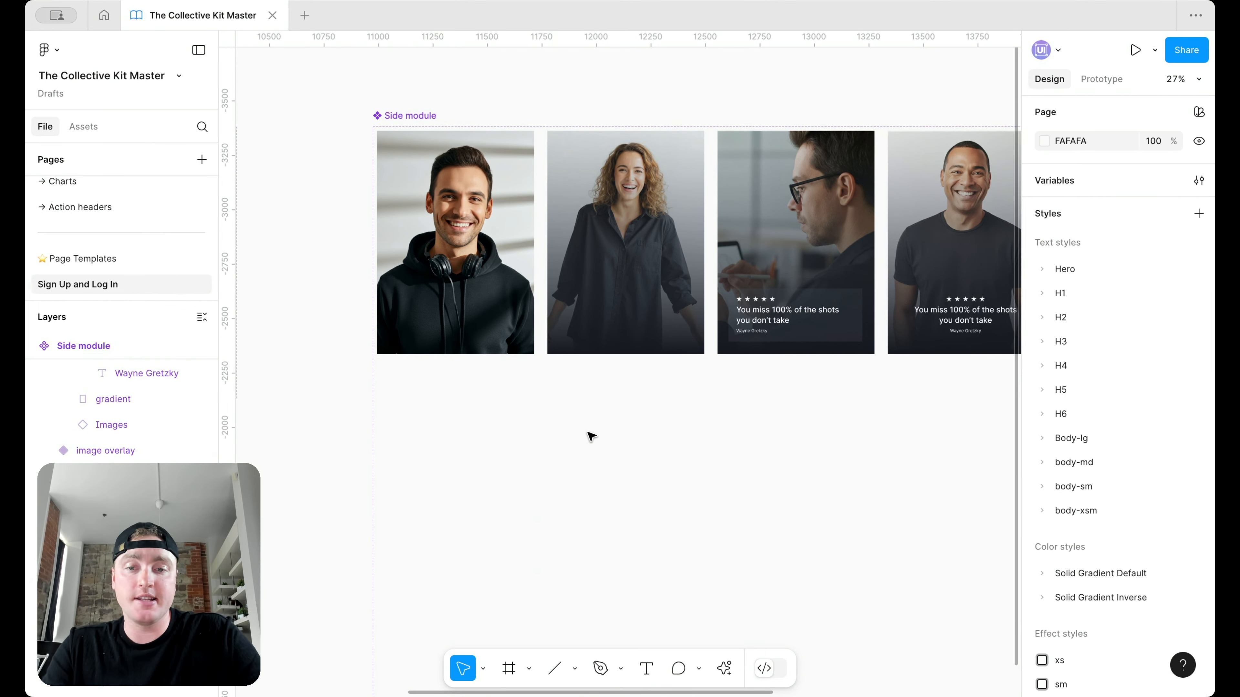
On the Devices page, make an instance of the MacBook Pro component and cut it.
scroll(127, 239, up, 5)
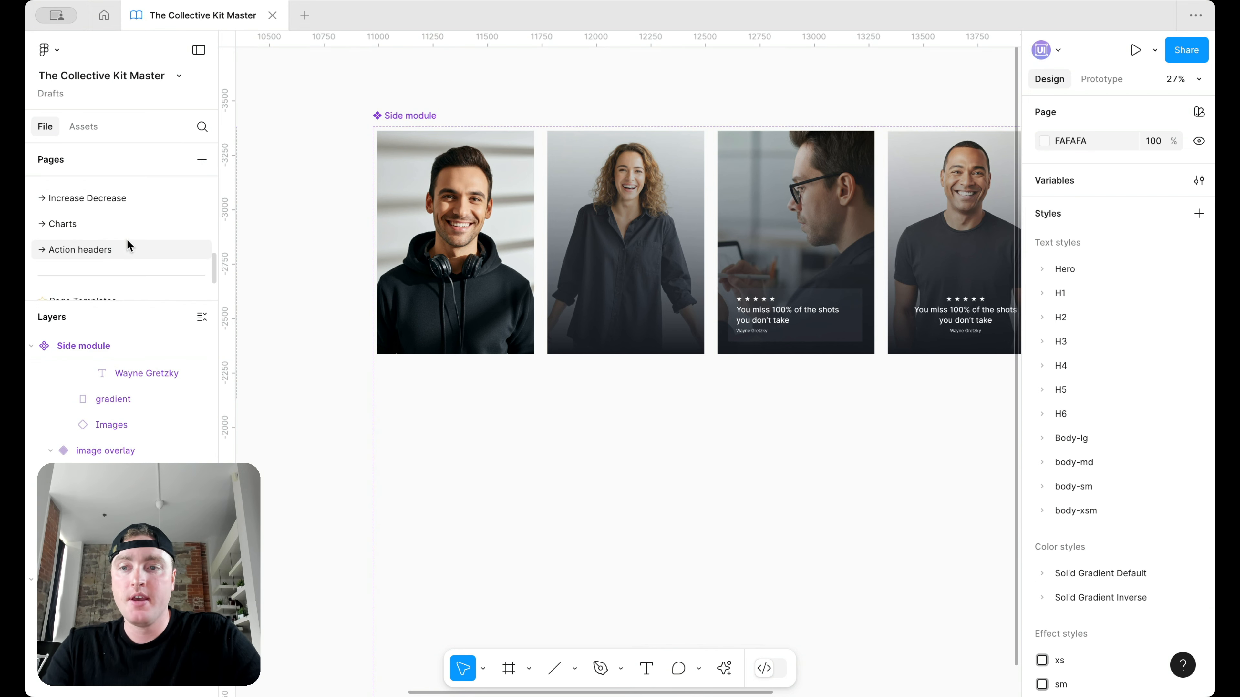
scroll(124, 248, down, 2)
click(97, 280)
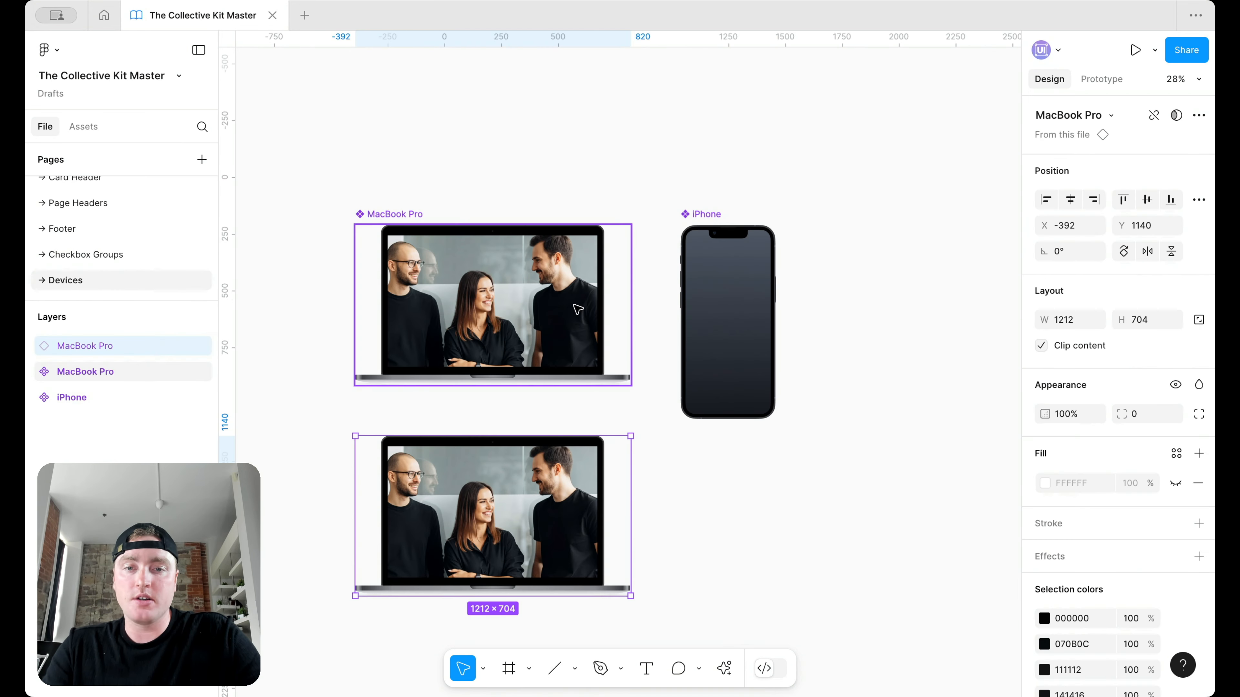
key(Delete)
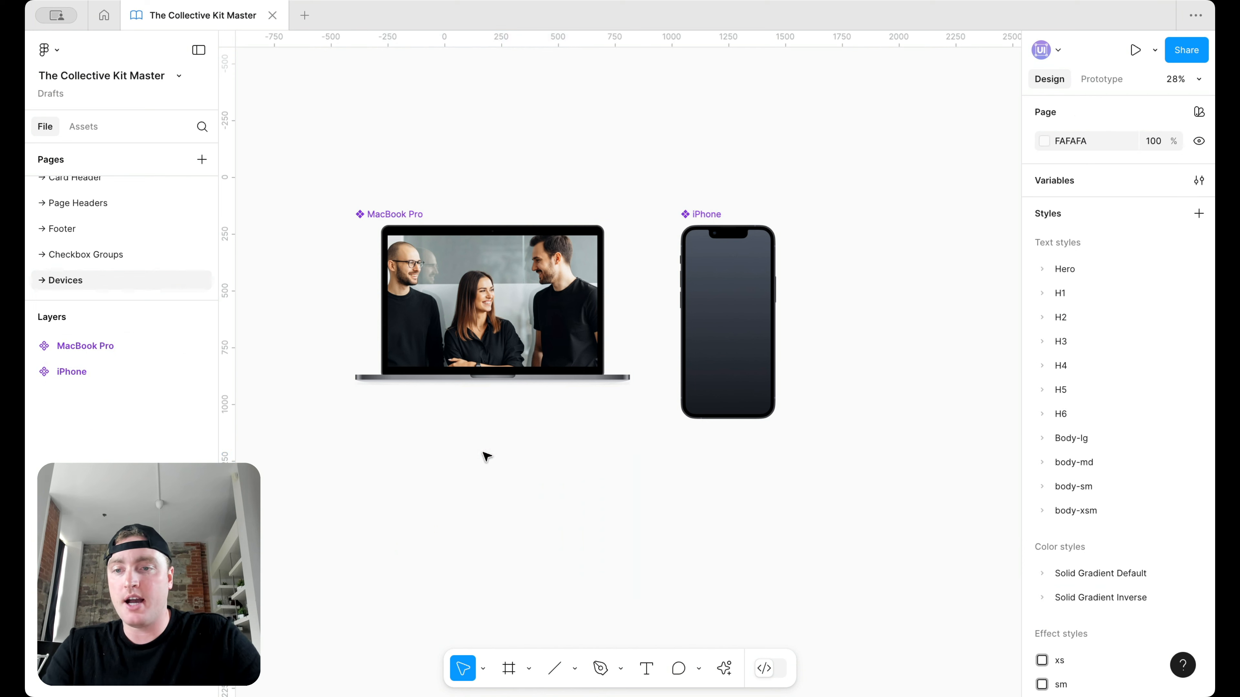
On the Sign Up and Log In page, paste the MacBook Pro into the empty Side module variant and move it to X 91.
scroll(139, 260, down, 5)
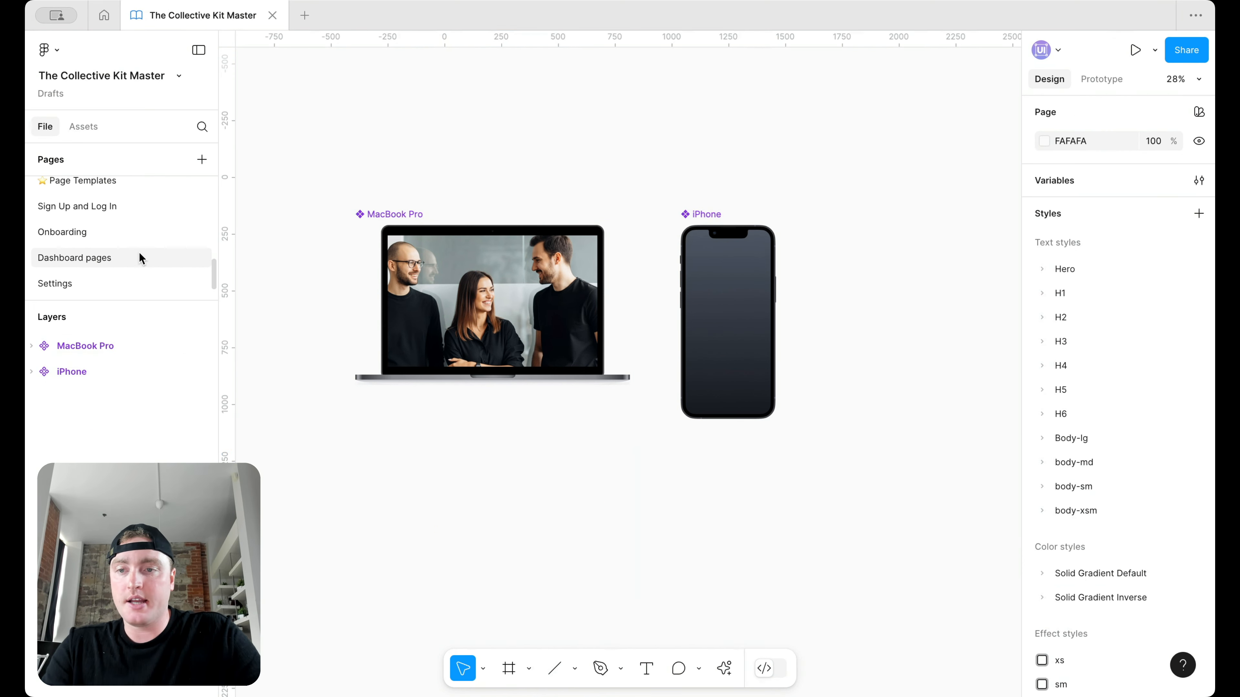
click(134, 205)
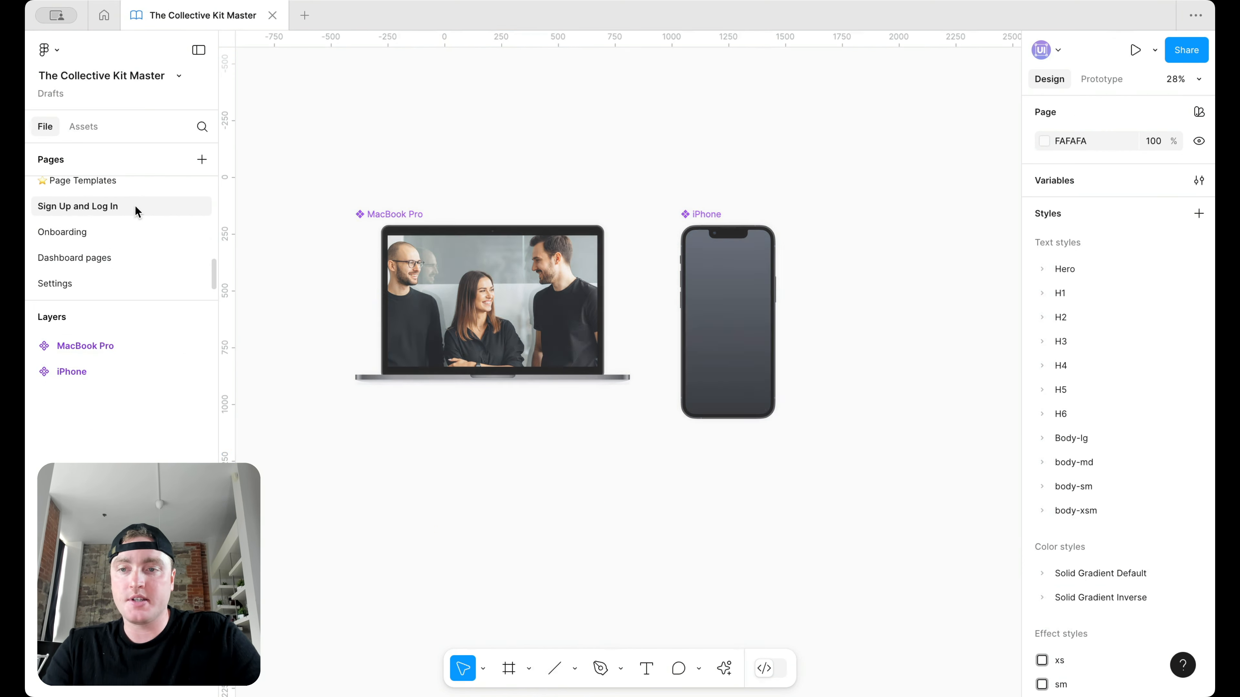
scroll(577, 448, down, 2)
click(465, 355)
scroll(465, 354, up, 3)
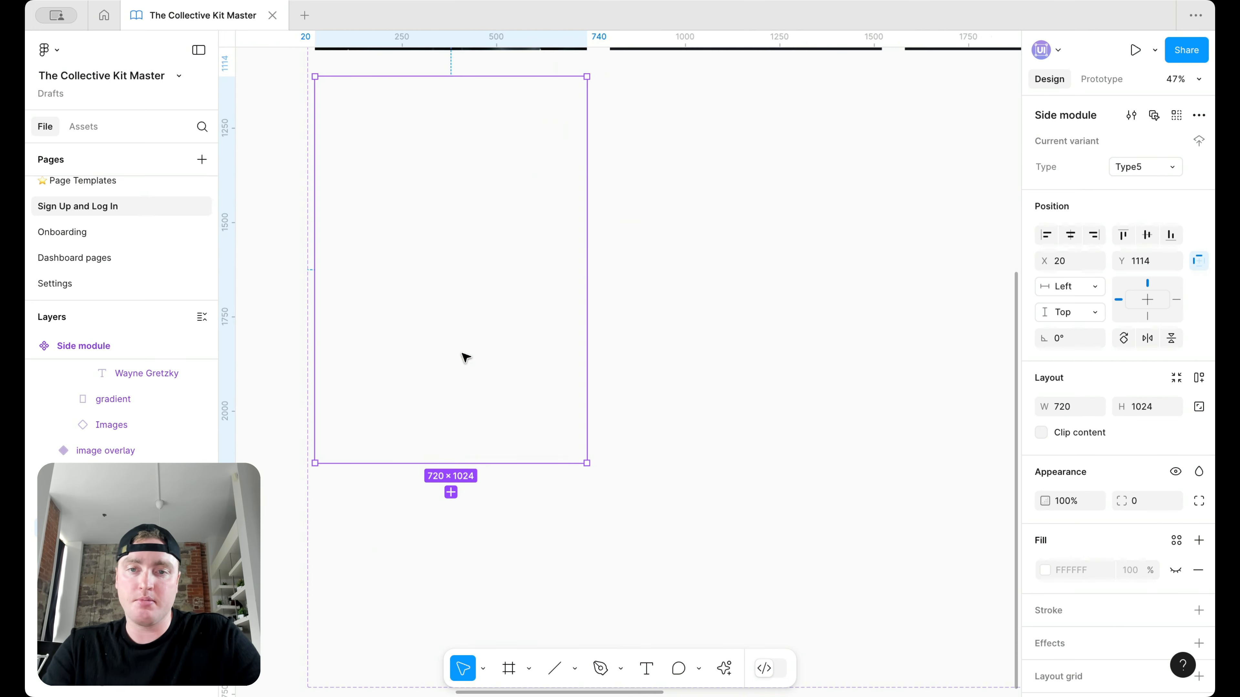
key(ctrl+v)
scroll(660, 293, down, 2)
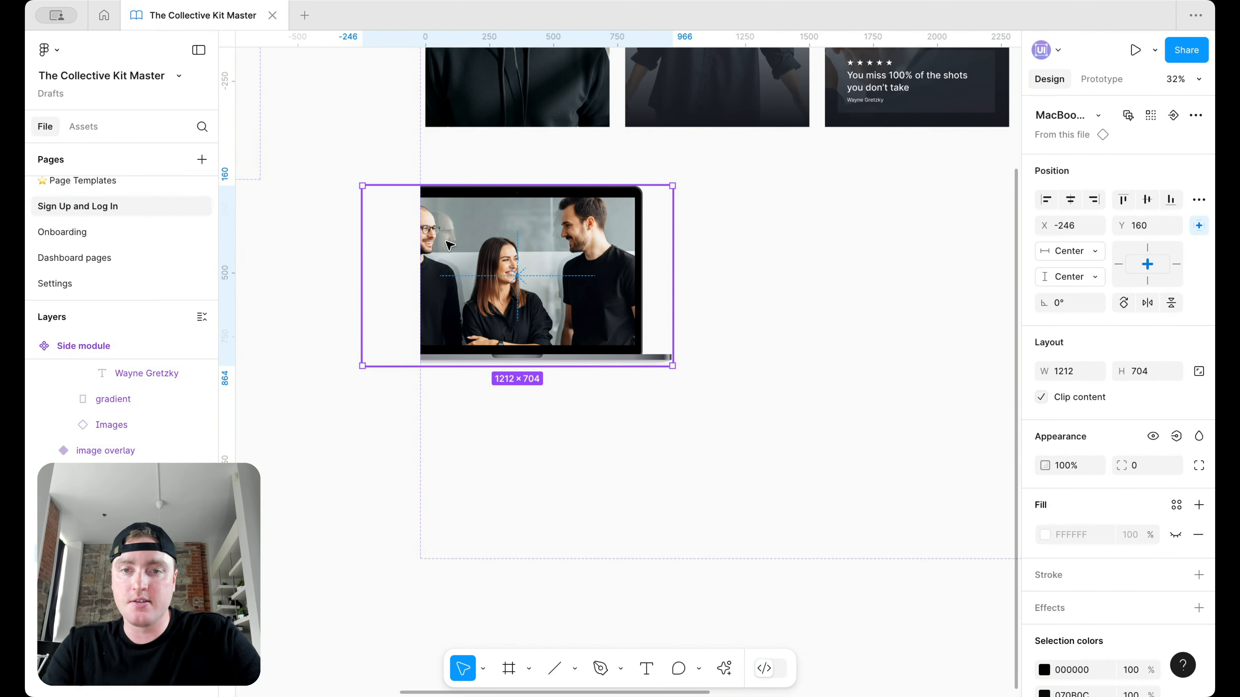
drag(516, 238, 603, 238)
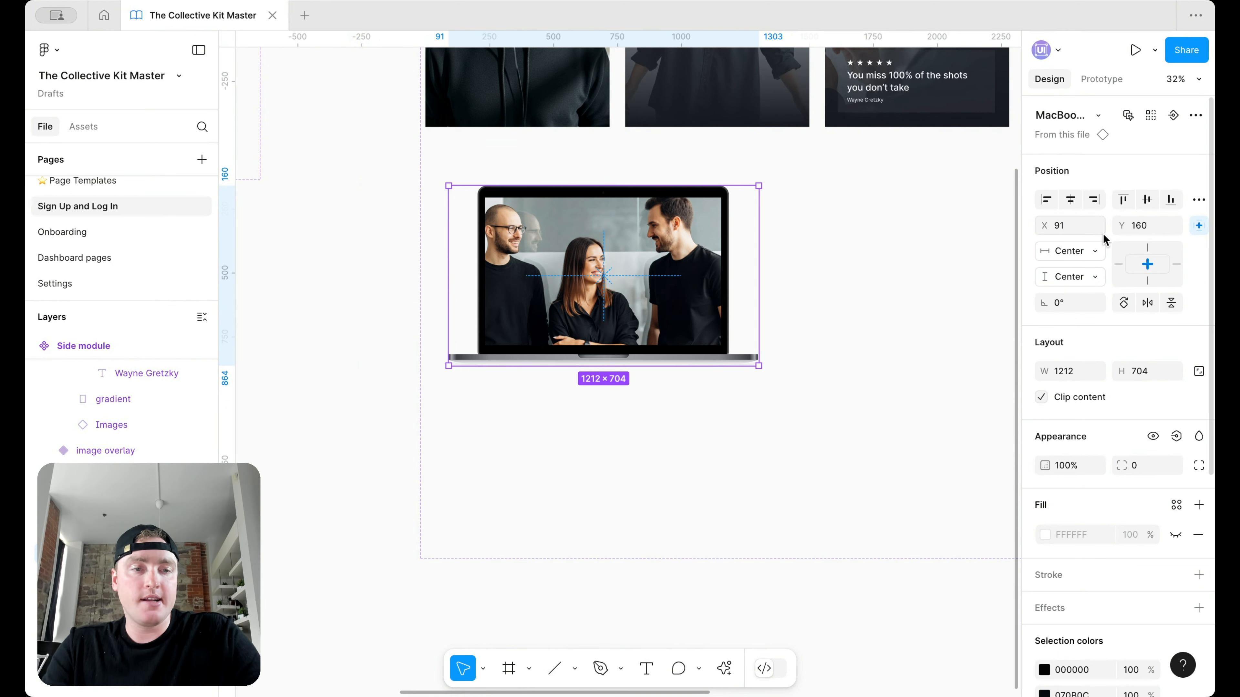
Turn on content clipping for the MacBook variant and duplicate it alongside at X 816.
click(492, 171)
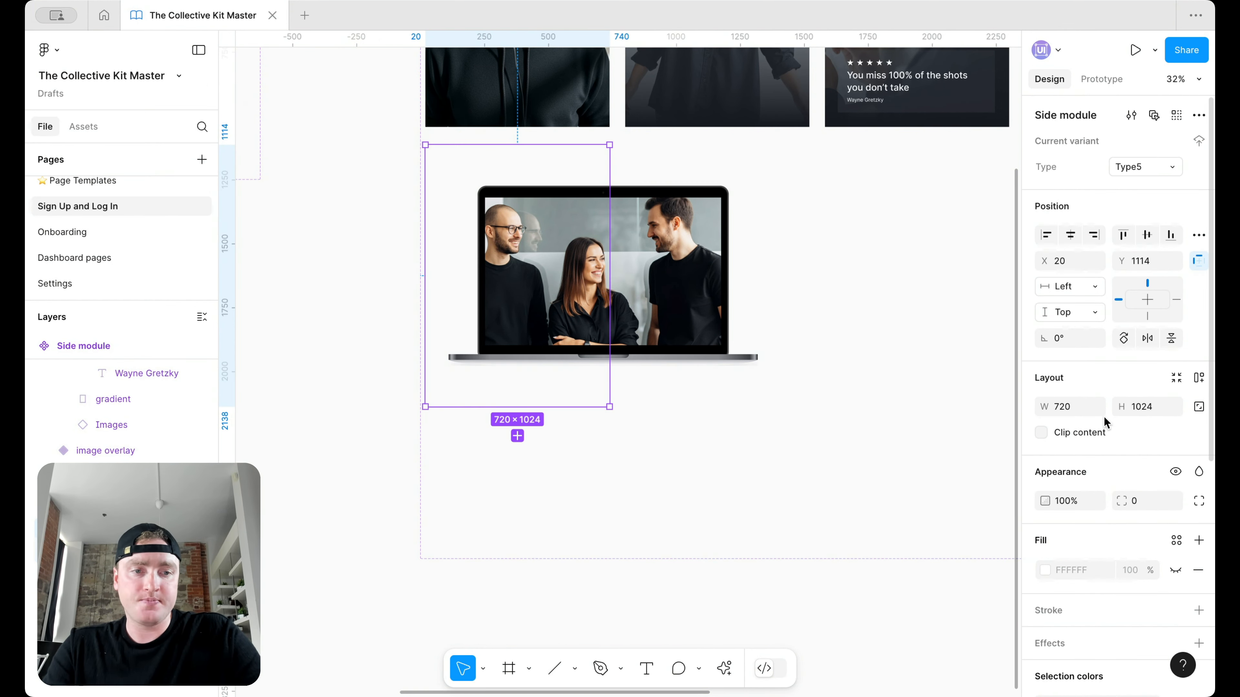
click(1040, 432)
scroll(819, 288, right, 3)
scroll(819, 288, up, 2)
drag(446, 270, 651, 274)
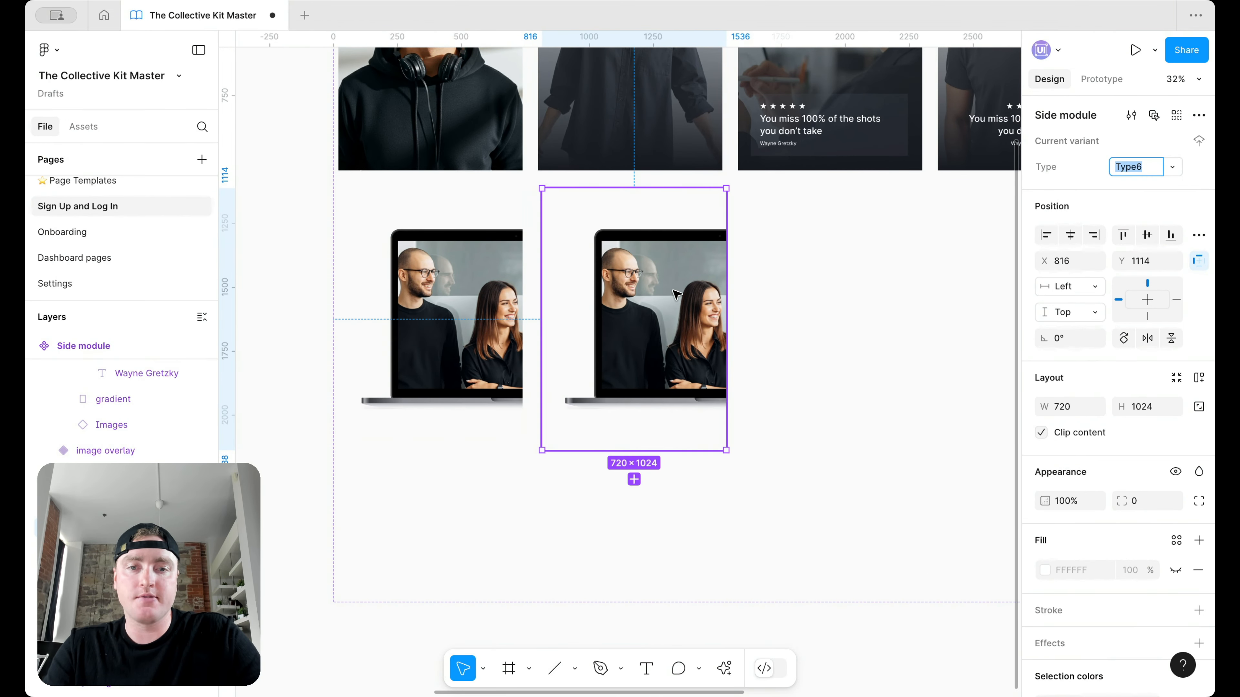
Shift the MacBook Pro inside the duplicated variant left to about X -599, leaving its right half in the frame.
double_click(676, 294)
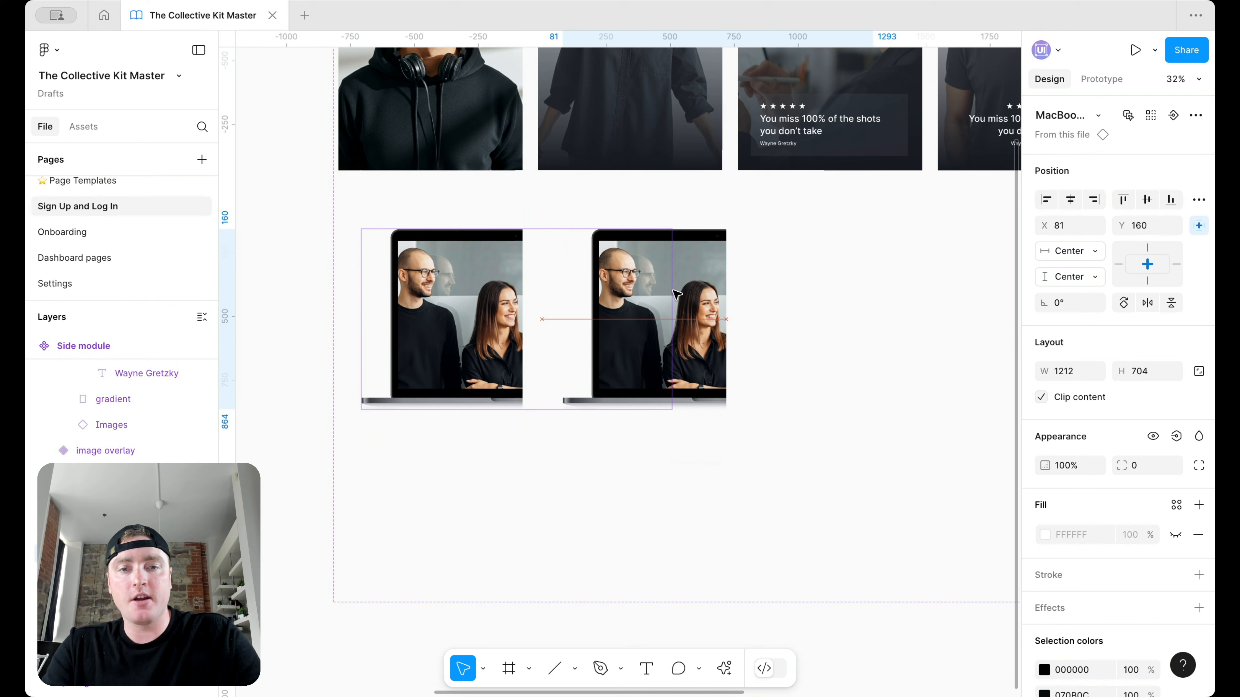
key(shift+Left)
key(shift+Left)
key(shift+Left)
key(shift+Left)
key(shift+Left)
key(shift+Left)
key(shift+Left)
key(shift+Left)
key(shift+Left)
key(shift+Left)
key(shift+Left)
key(shift+Left)
key(shift+Left)
key(shift+Left)
key(shift+Left)
key(shift+Left)
key(shift+Left)
key(shift+Left)
key(shift+Left)
key(shift+Left)
key(shift+Left)
key(shift+Left)
key(shift+Left)
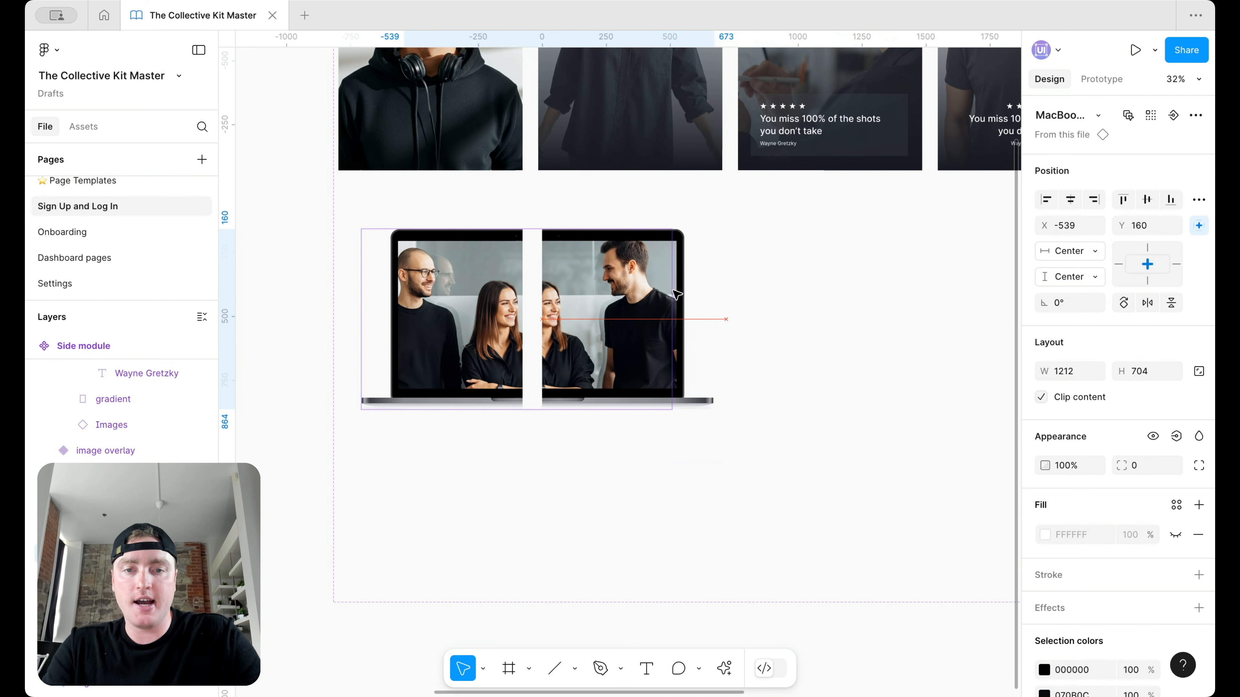
key(shift+Left)
key(shift+Left)
key(shift+Left)
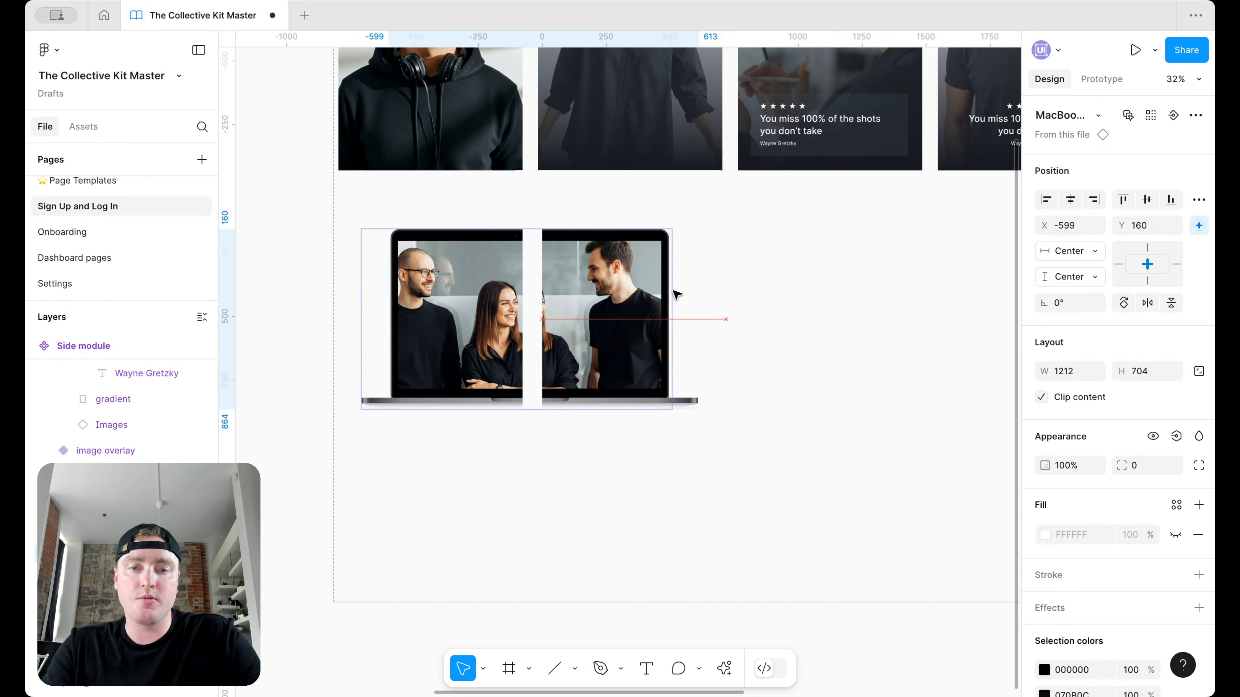
click(733, 243)
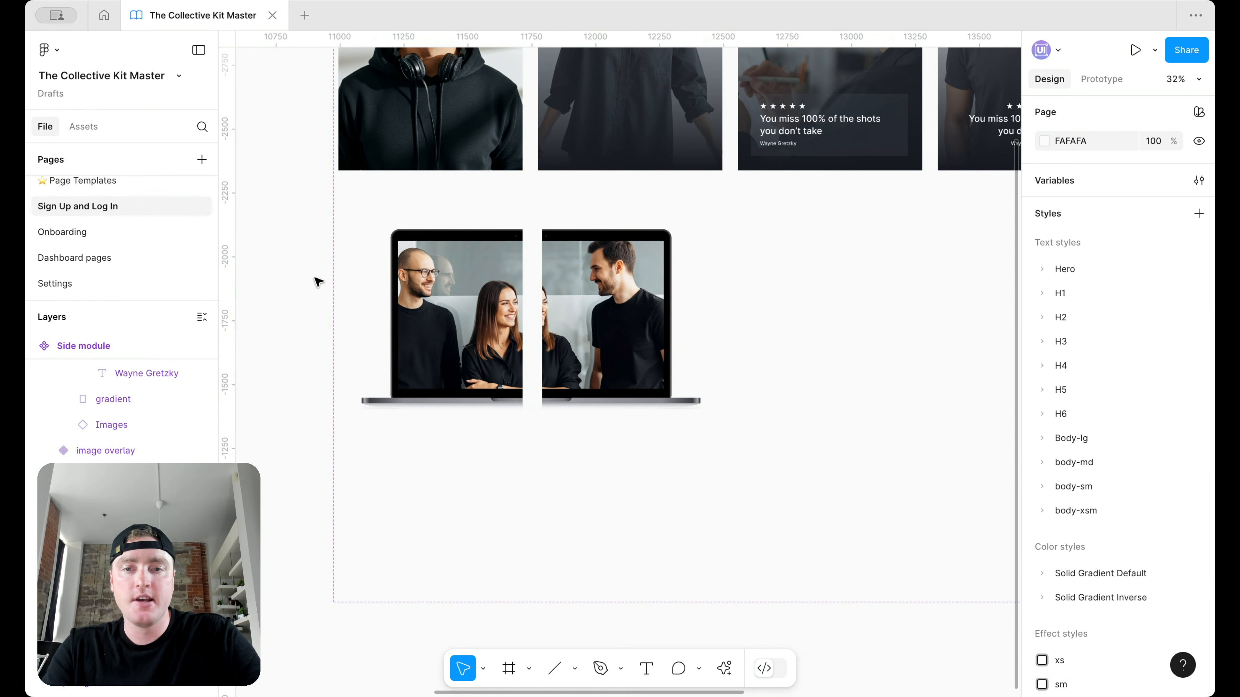
Duplicate the right-half MacBook variant within the second row to X 1579.
scroll(524, 257, up, 3)
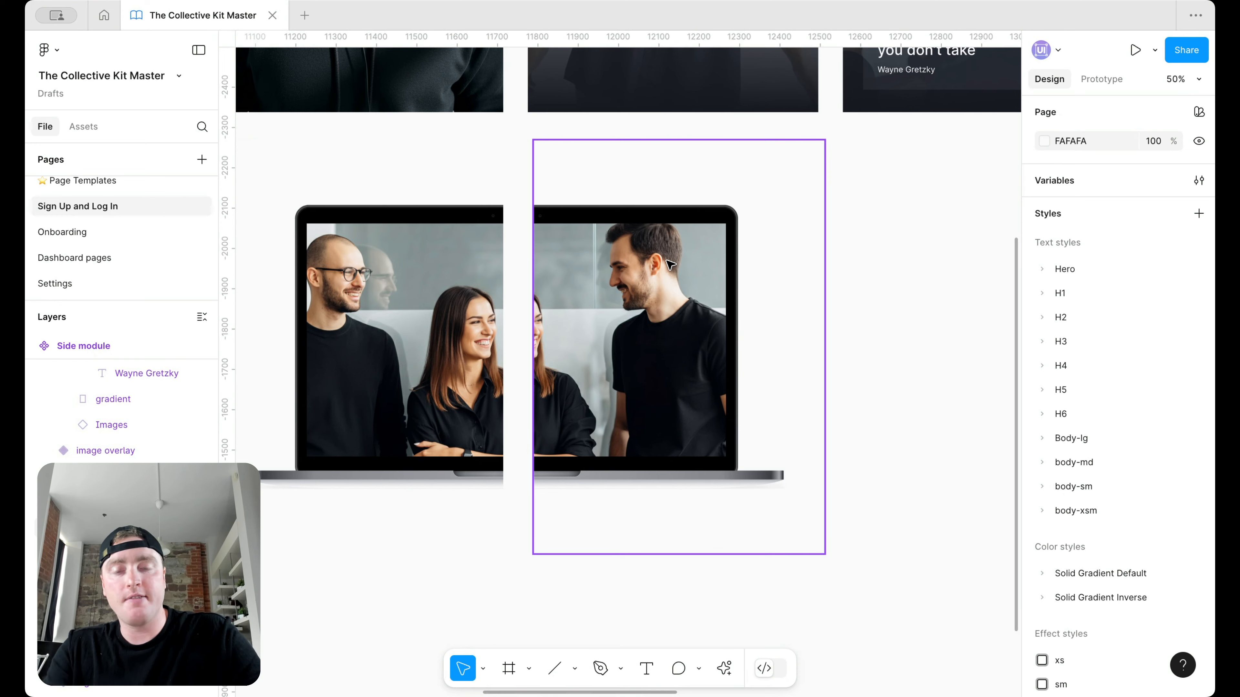
scroll(670, 264, down, 4)
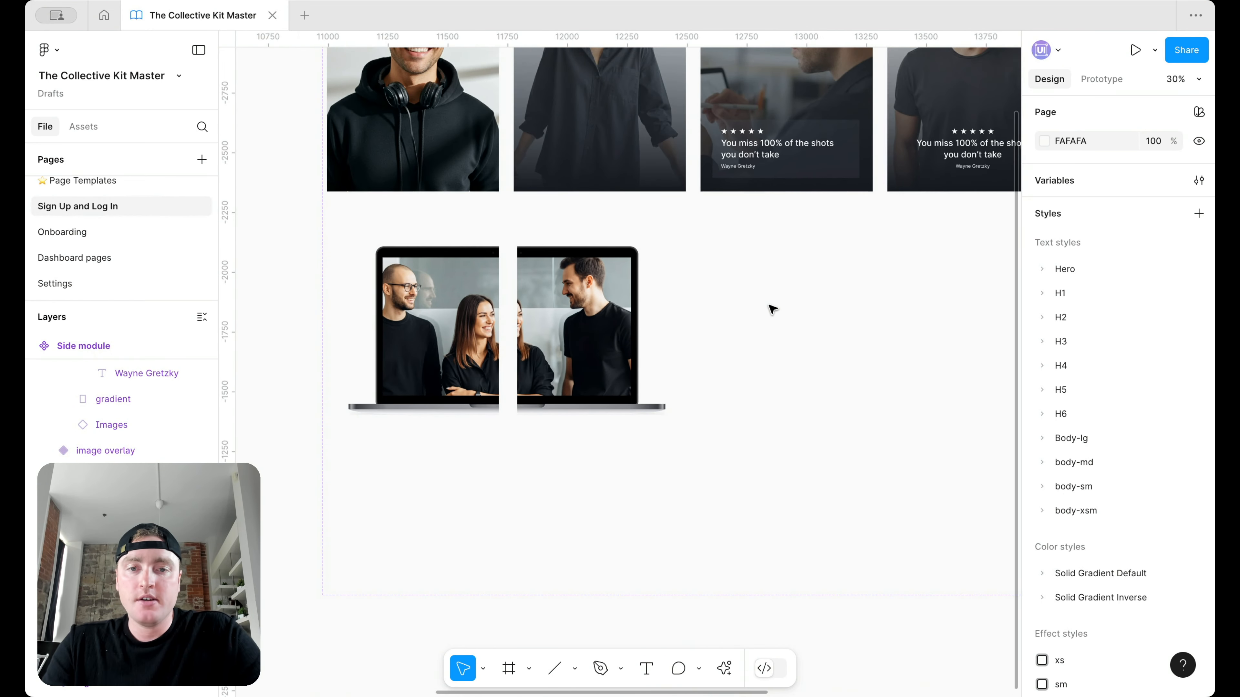
scroll(766, 313, right, 1)
scroll(766, 312, up, 1)
drag(487, 307, 672, 307)
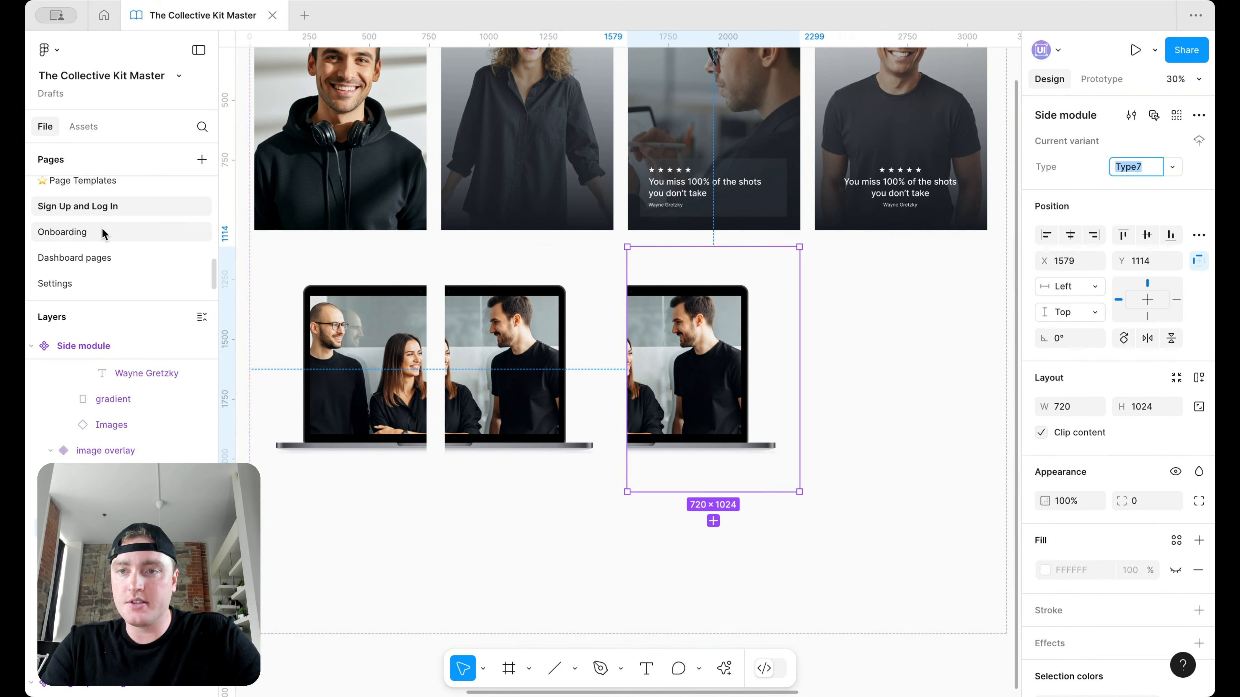
Place an instance of the file's iPhone component beside the newest Side module variant.
click(83, 126)
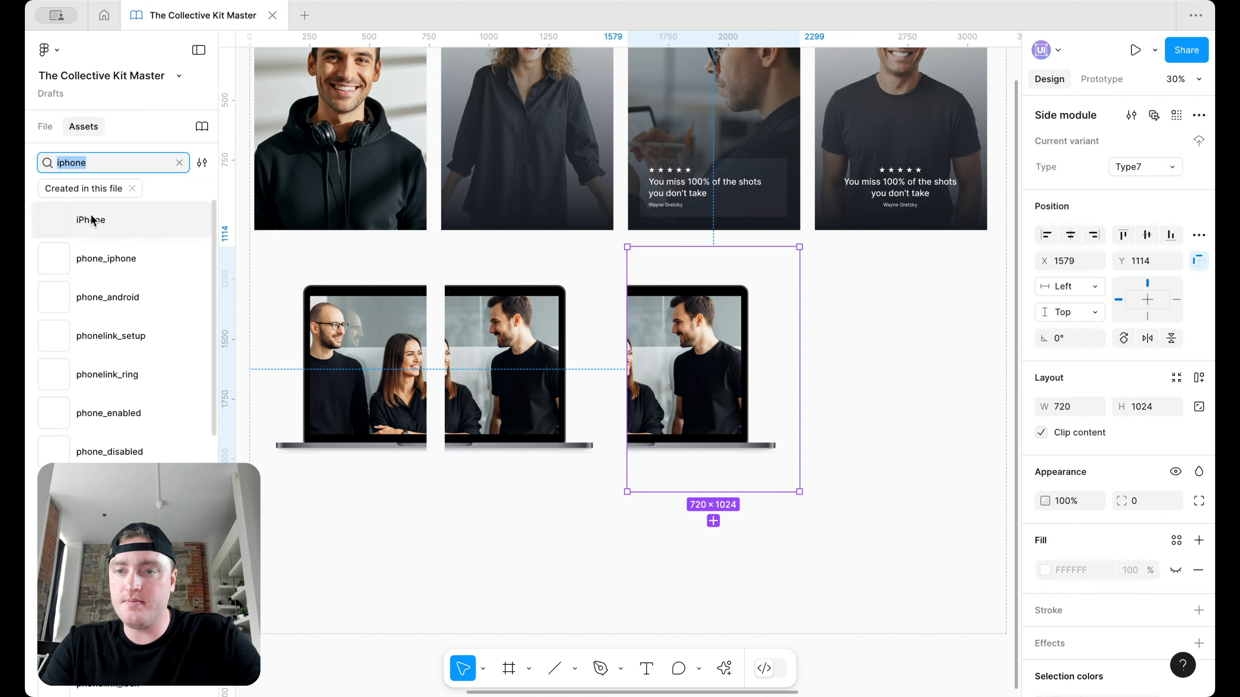
key(Escape)
key(Escape)
click(848, 348)
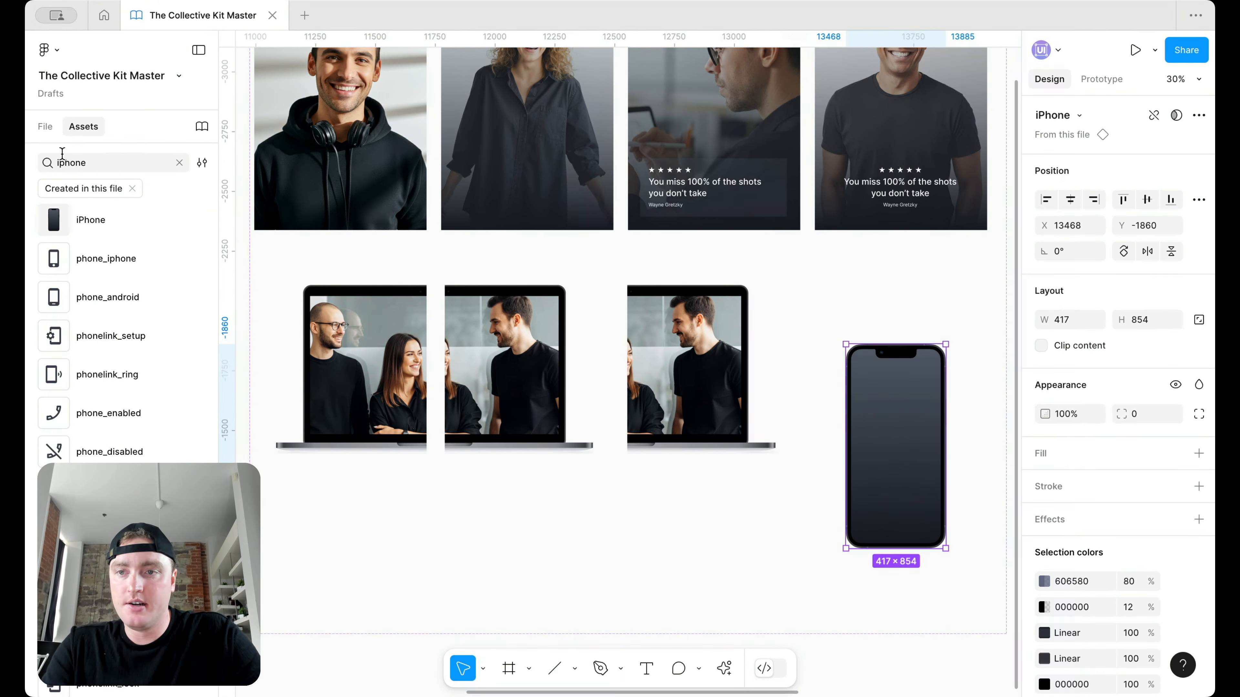
Delete the MacBook Pro from the third second-row variant and move the iPhone into it at X 360, Y 293.
click(47, 128)
click(717, 406)
key(Delete)
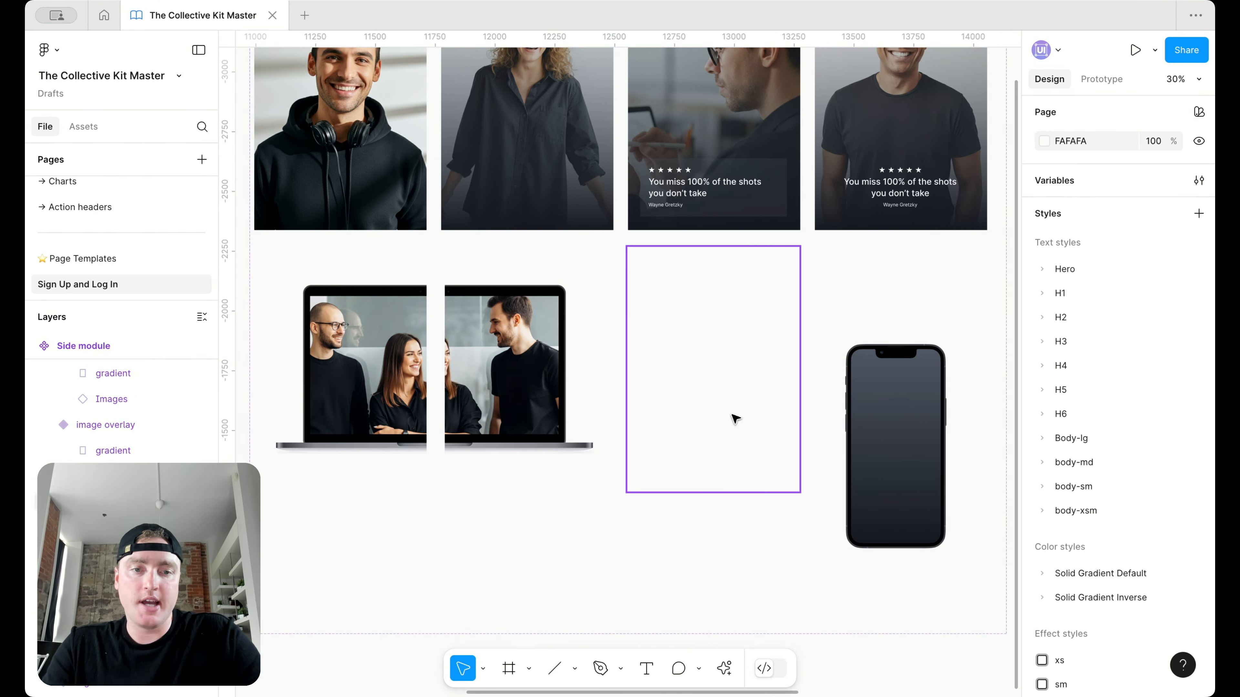
click(866, 429)
drag(866, 430, 749, 391)
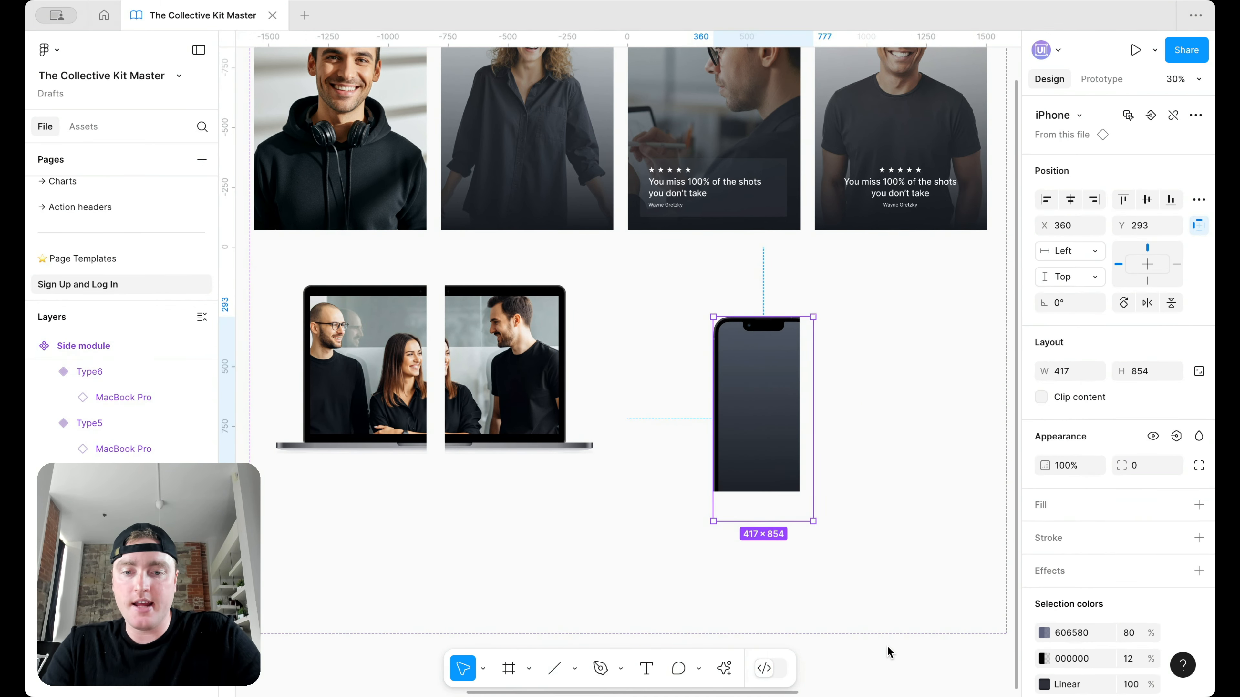
Scale the iPhone up proportionally to about 669 × 1370 and position it at X 152, Y 188 in its variant.
click(483, 668)
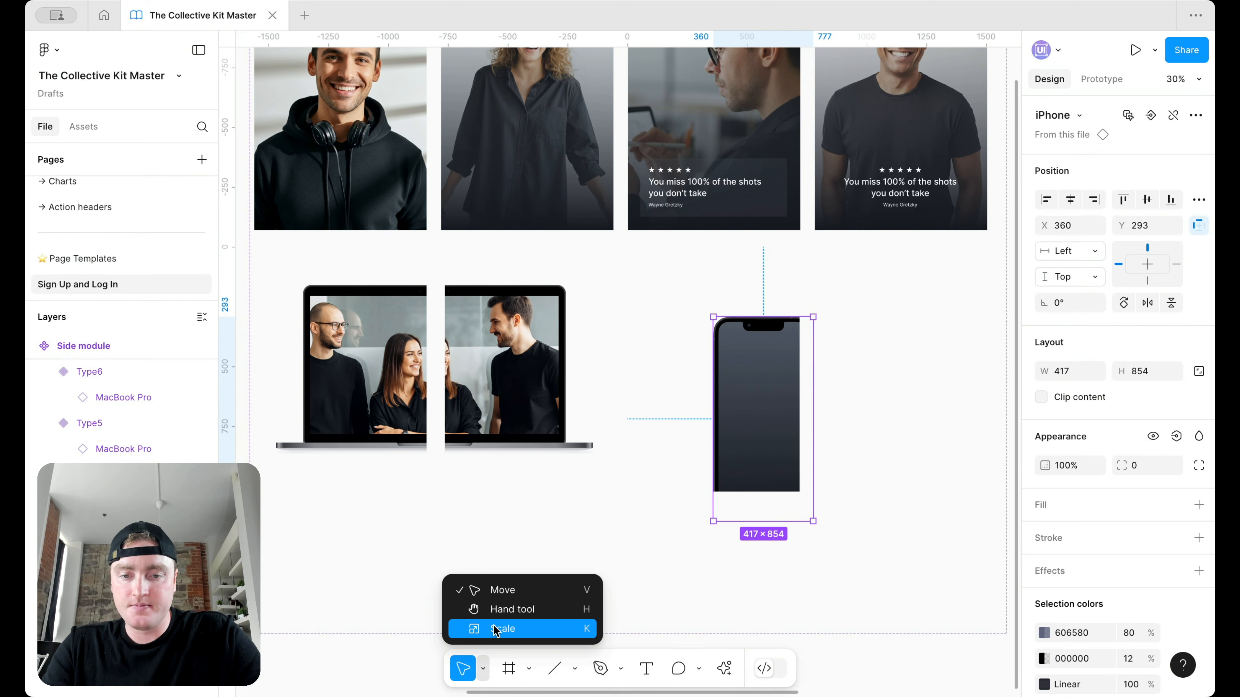
click(494, 628)
drag(693, 317, 667, 241)
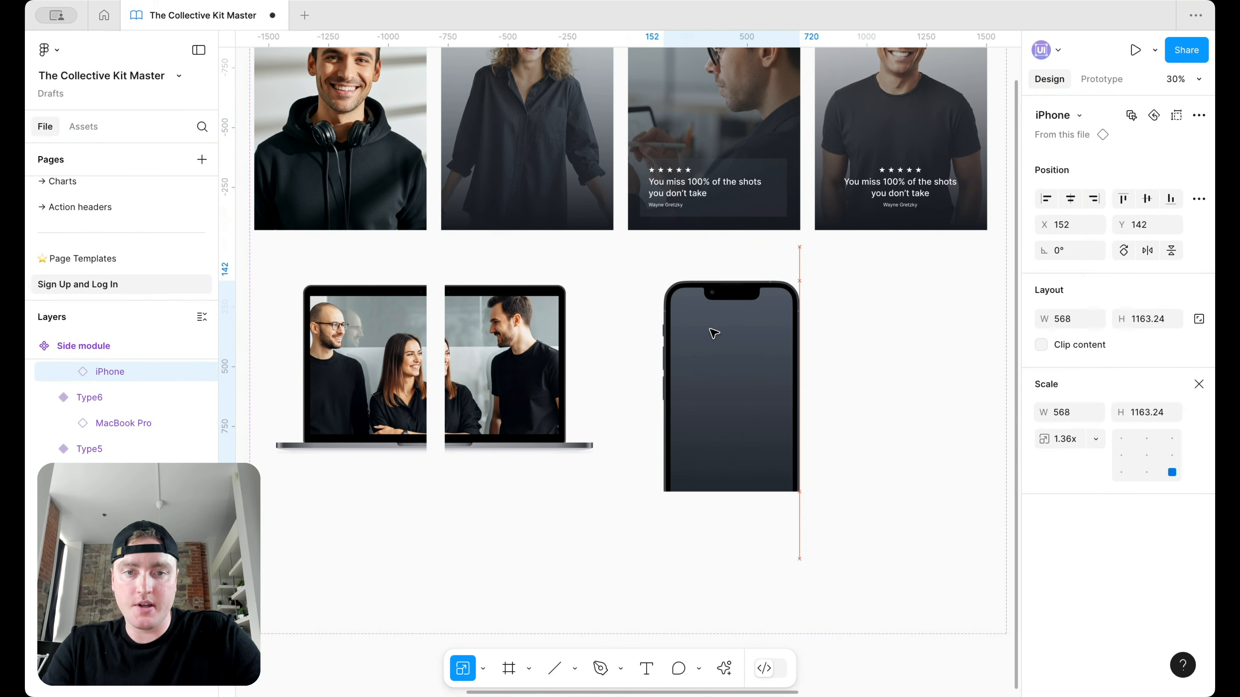
click(714, 332)
drag(799, 280, 835, 252)
drag(755, 299, 756, 363)
scroll(684, 323, right, 3)
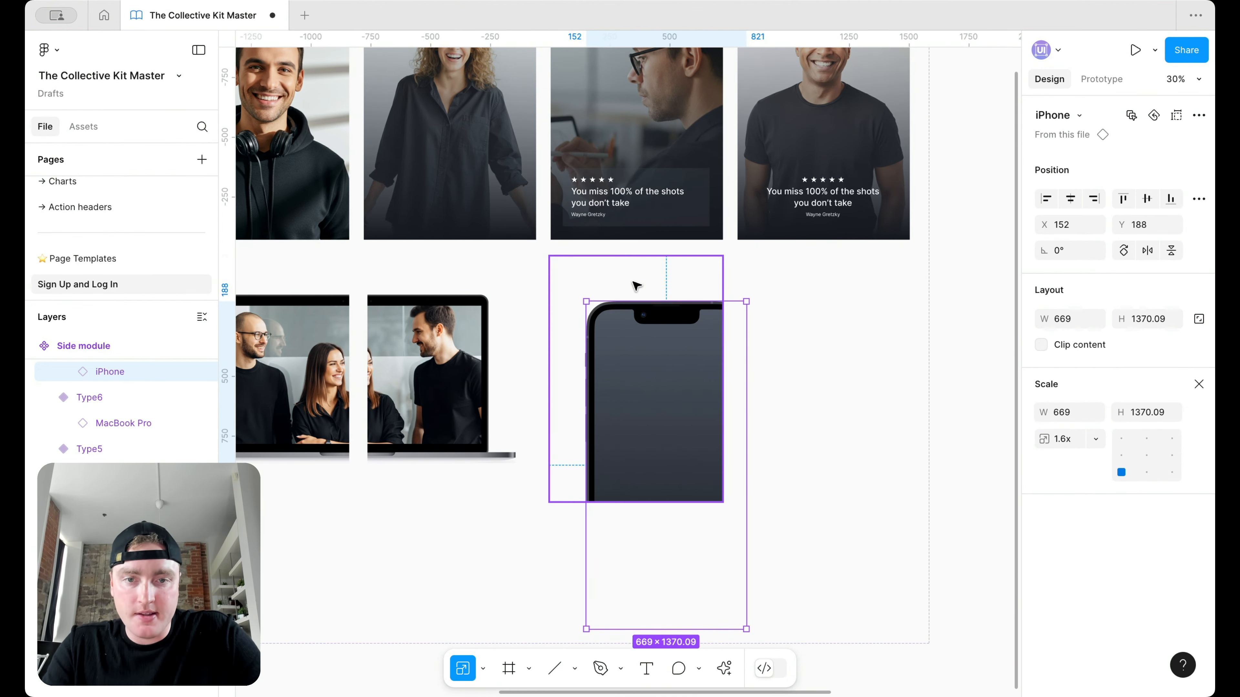
Duplicate the iPhone variant to X 2373, shift its iPhone left to X -118, and deselect it.
click(613, 272)
drag(605, 285, 797, 286)
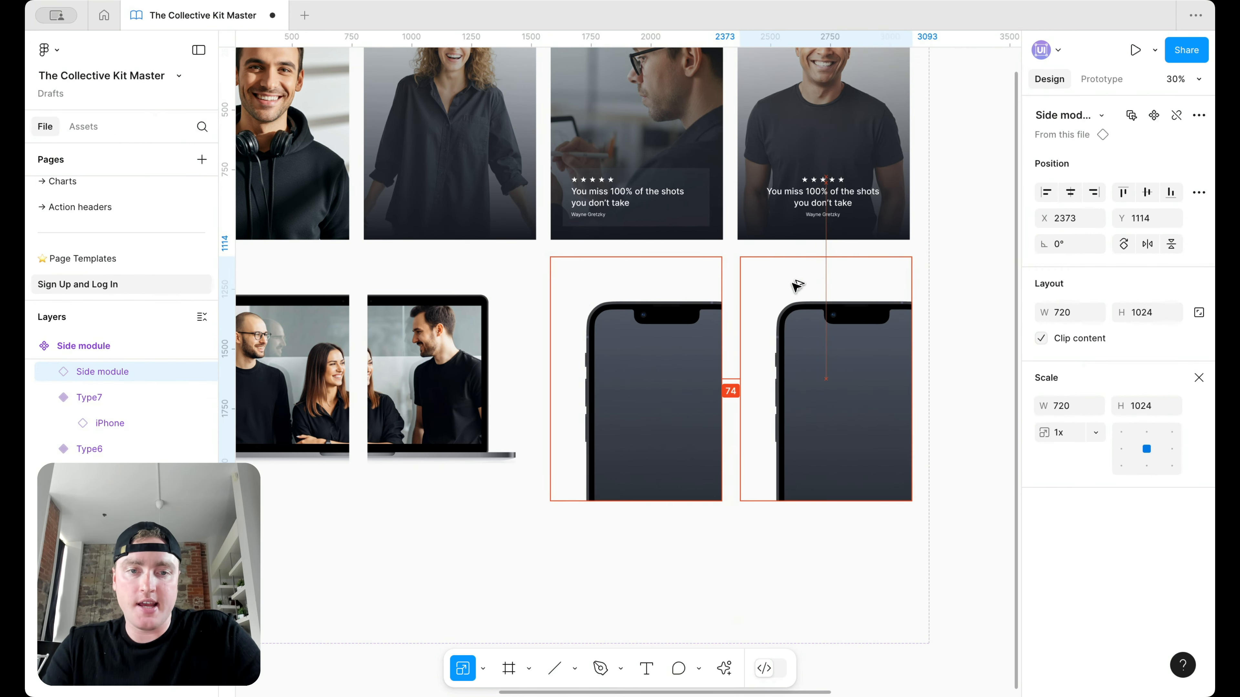
drag(846, 345, 847, 346)
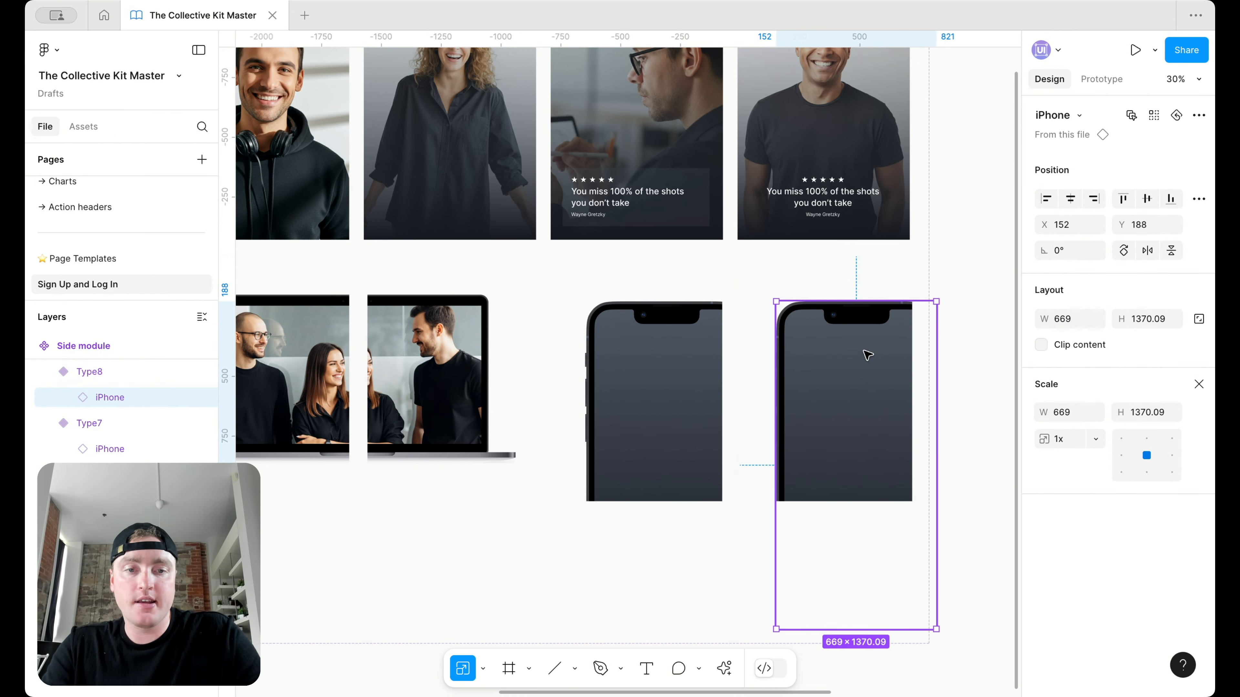
key(shift+Left)
key(shift+Left)
key(shift+Left)
key(shift+Left)
key(shift+Left)
key(shift+Left)
key(shift+Left)
key(shift+Left)
key(shift+Left)
key(shift+Left)
key(shift+Left)
key(shift+Left)
key(shift+Left)
key(shift+Left)
key(shift+Left)
key(shift+Left)
key(shift+Left)
key(shift+Left)
key(shift+Left)
key(shift+Left)
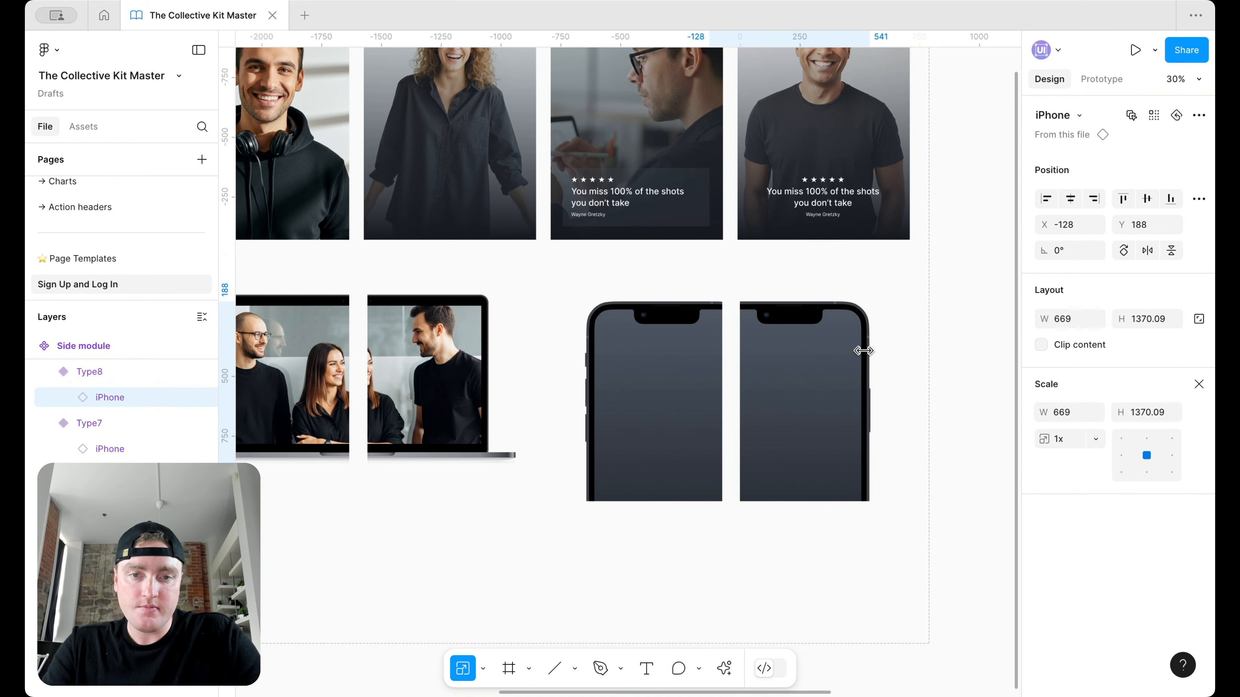
key(shift+Right)
key(shift+Right)
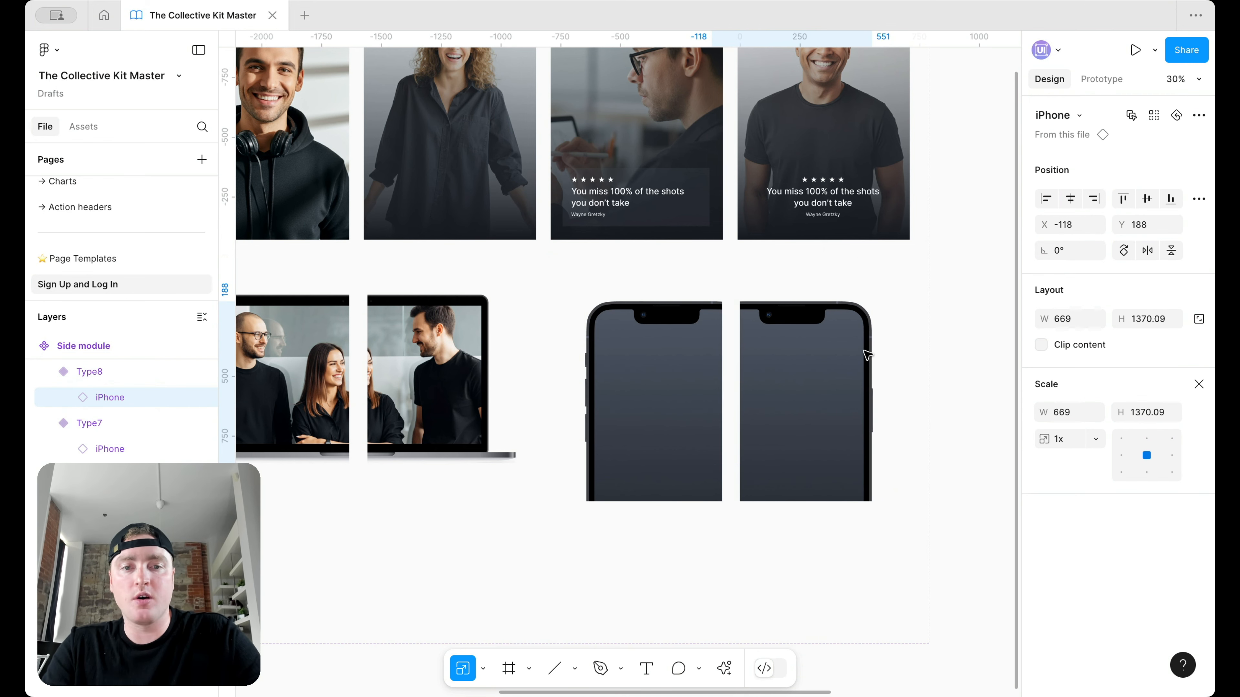
scroll(863, 351, down, 5)
click(945, 323)
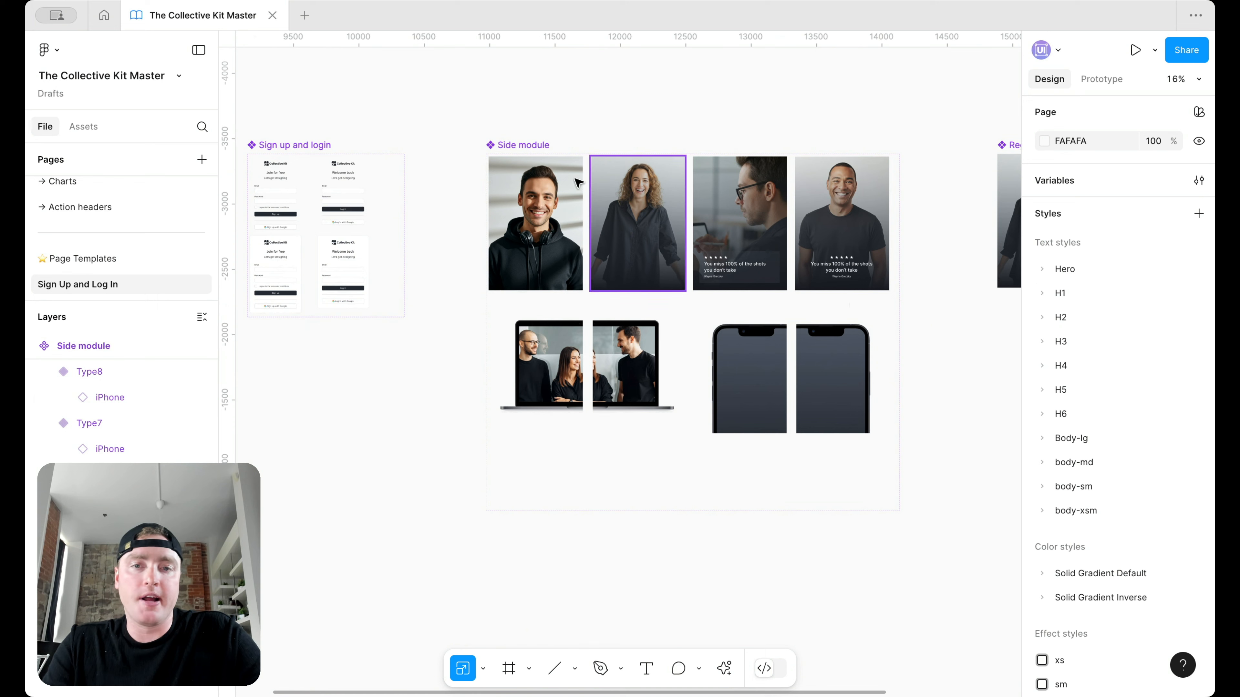
click(802, 456)
drag(801, 507, 802, 456)
key(ctrl+z)
Return to the Move tool and shorten the Side module component set to a height of 2328.
click(485, 673)
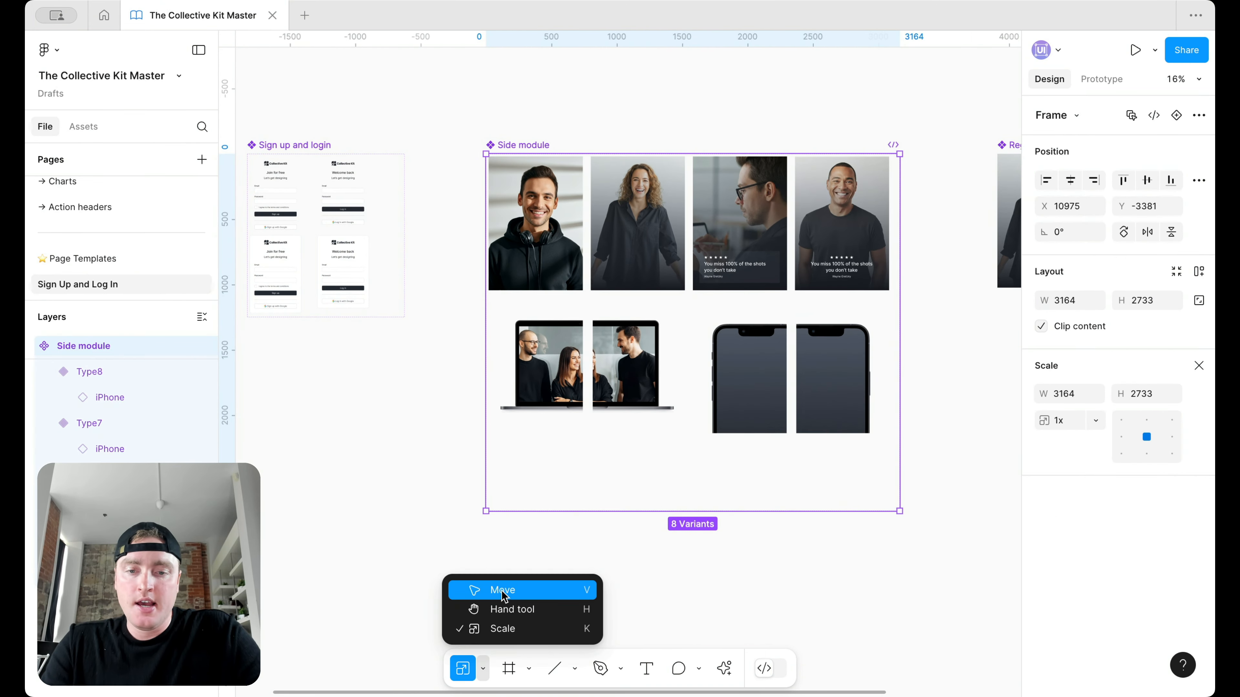
click(506, 590)
drag(828, 508, 831, 458)
scroll(830, 458, right, 5)
scroll(799, 340, up, 2)
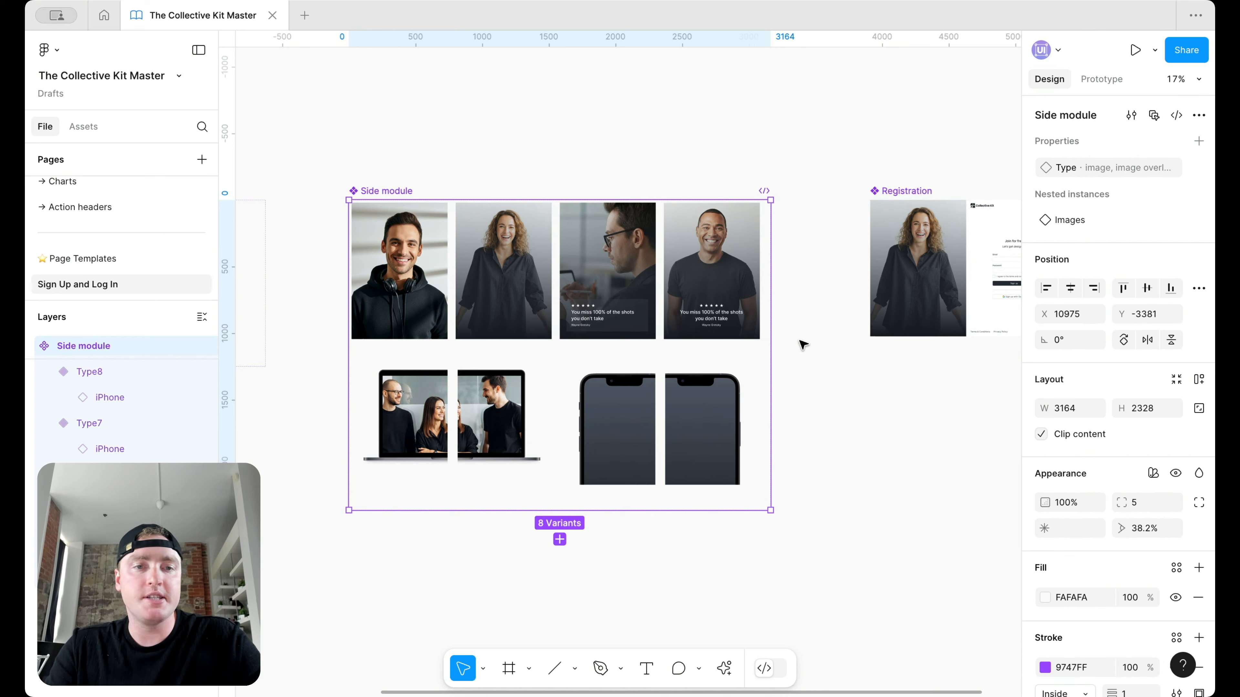
scroll(803, 345, down, 3)
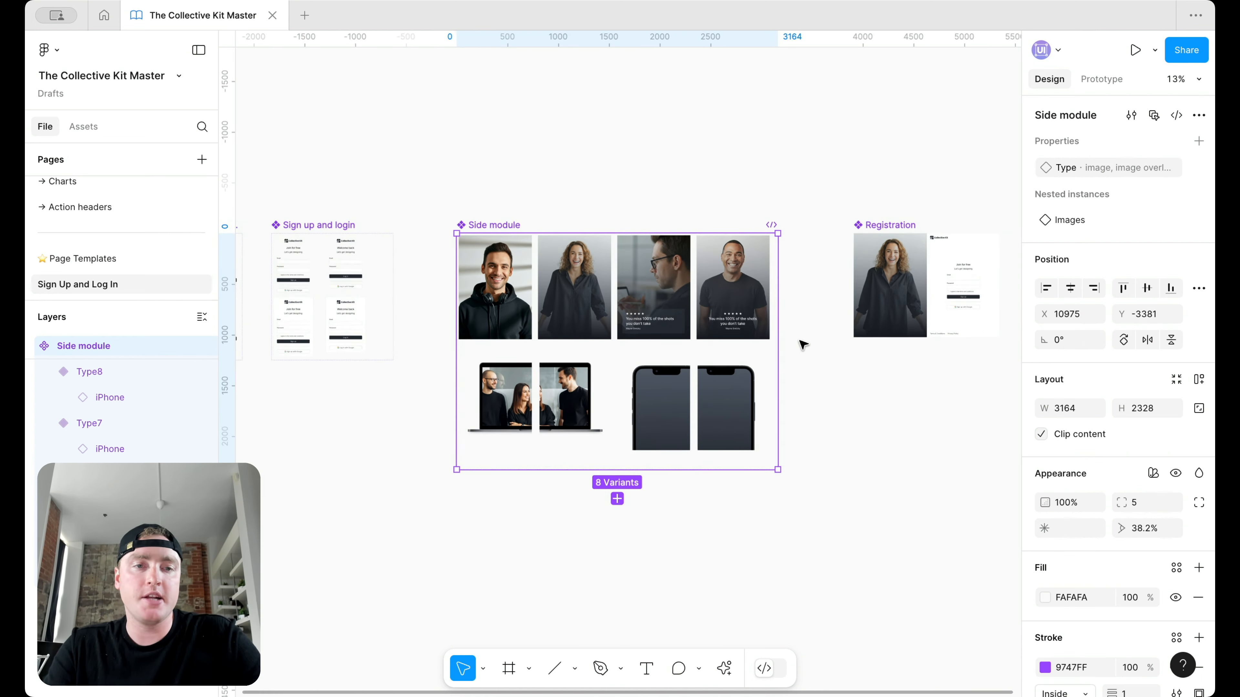
Duplicate the Default Registration variant outside its component set and detach the copy from the component.
scroll(803, 346, right, 1)
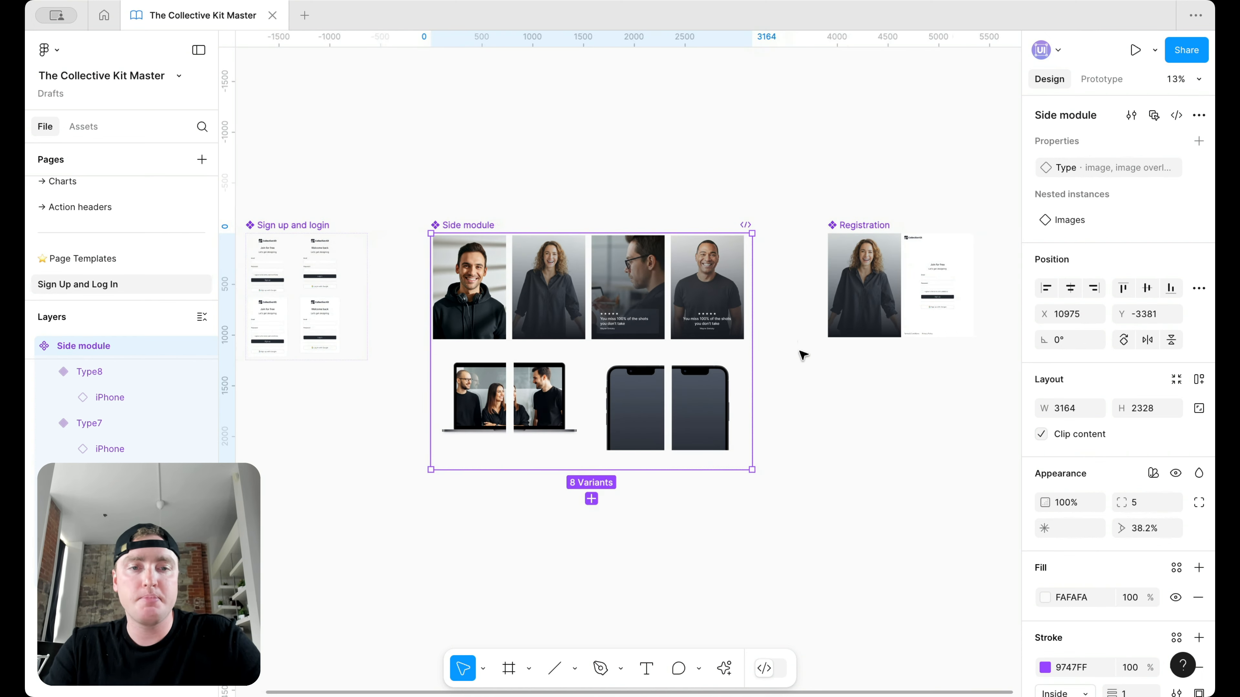
click(859, 385)
scroll(854, 366, up, 4)
scroll(850, 345, right, 3)
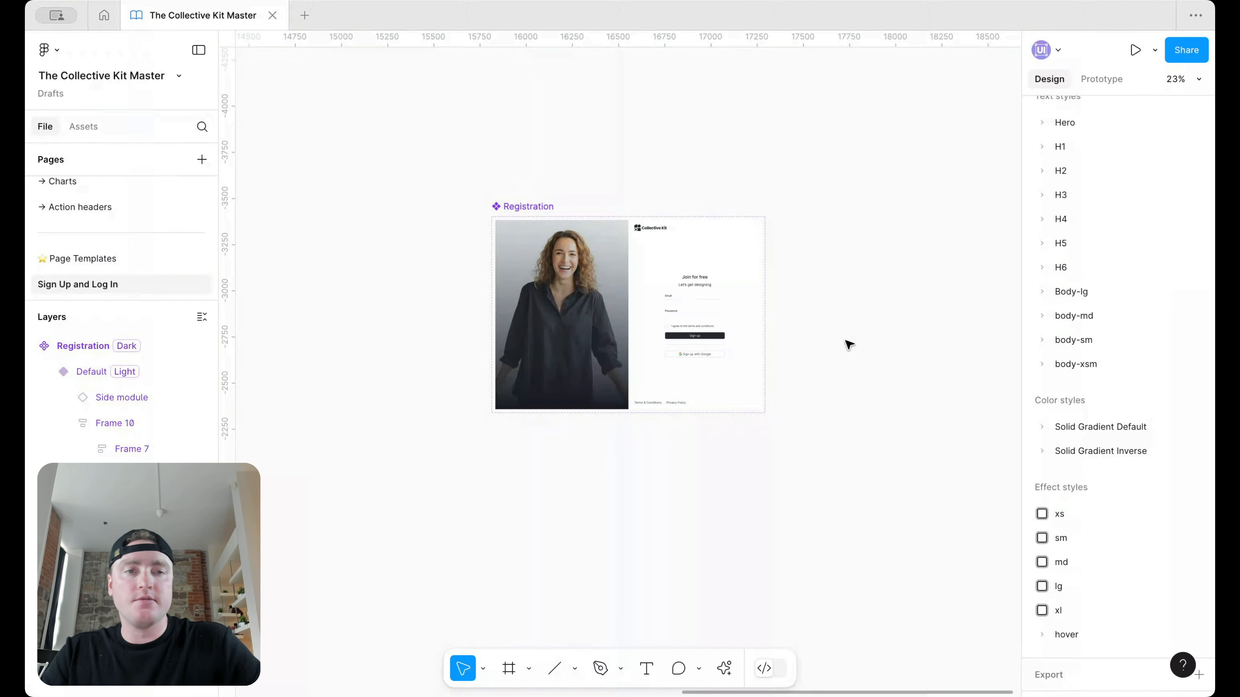
click(664, 318)
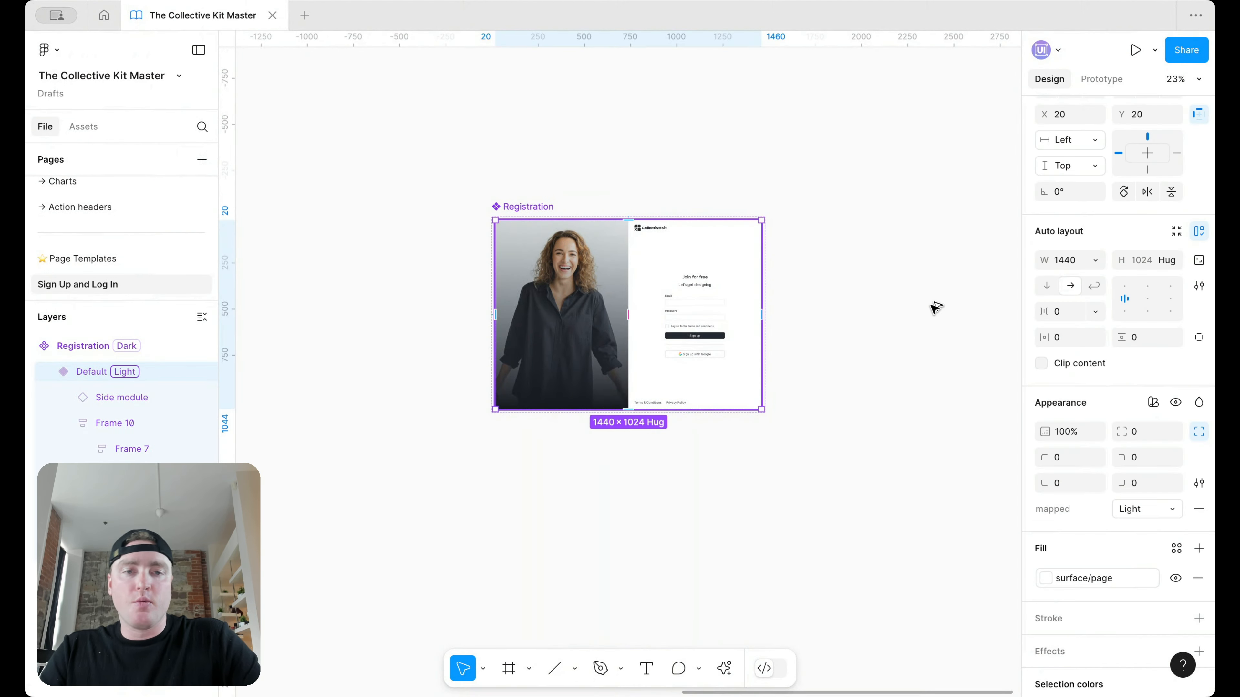
key(ctrl+d)
scroll(829, 293, right, 5)
right_click(758, 277)
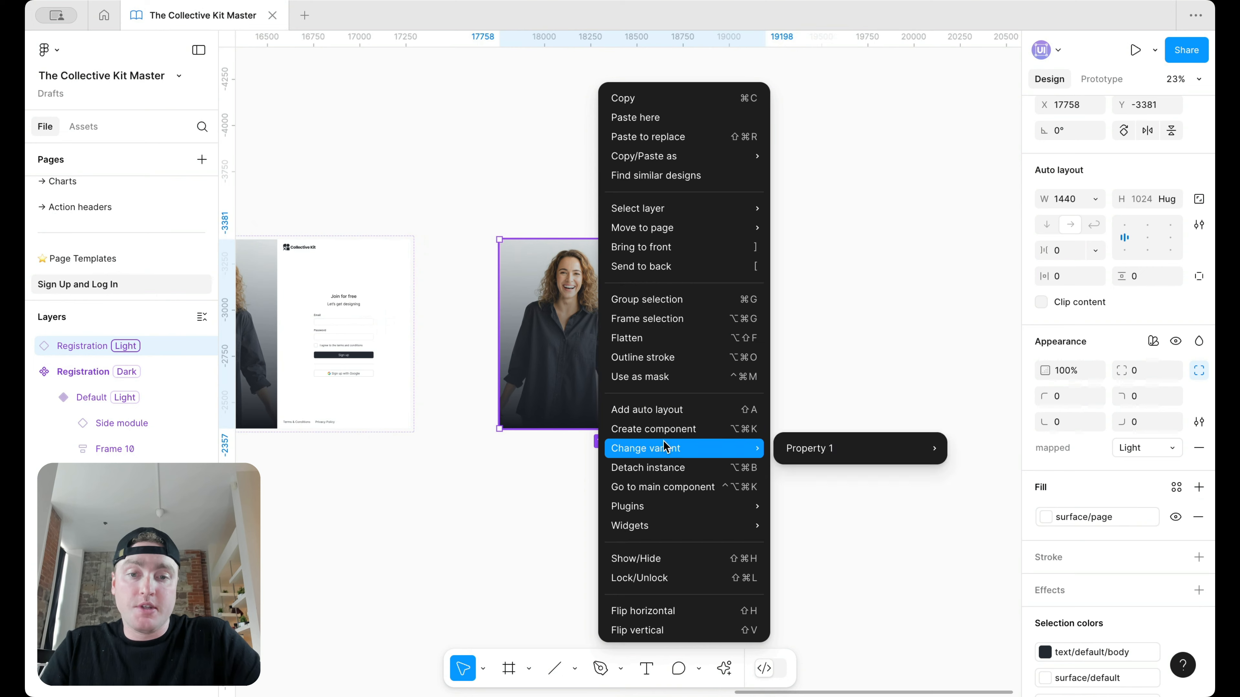
click(665, 467)
click(869, 338)
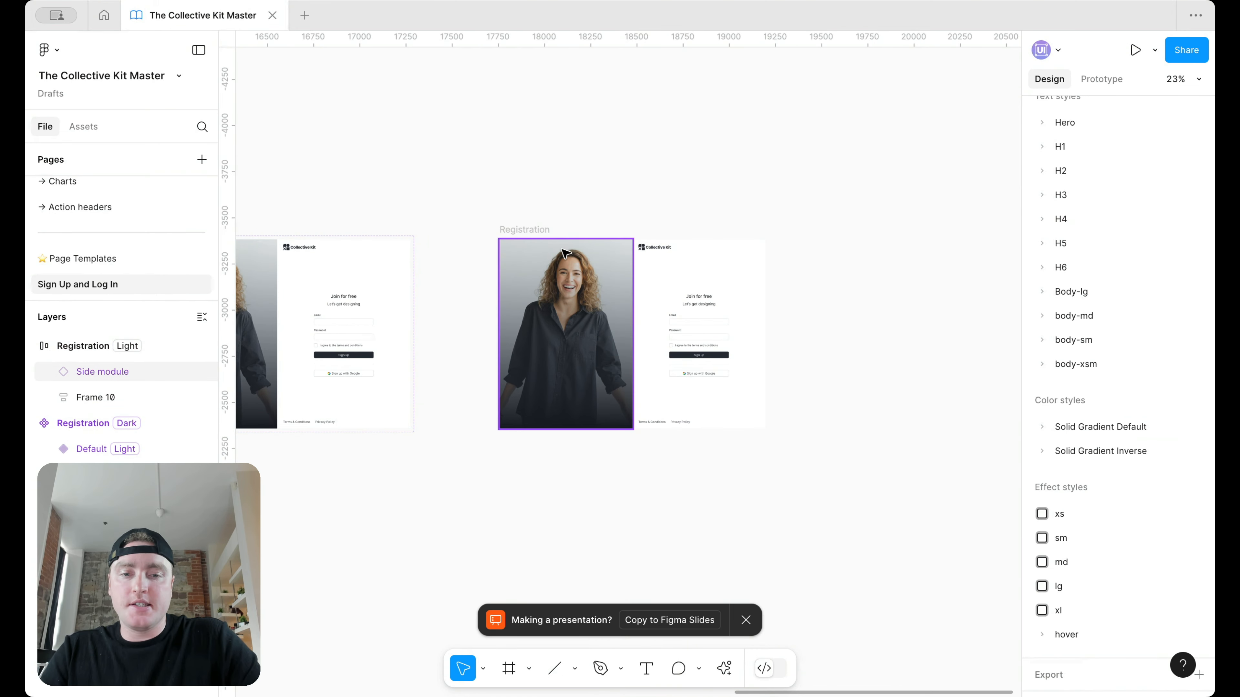
click(746, 620)
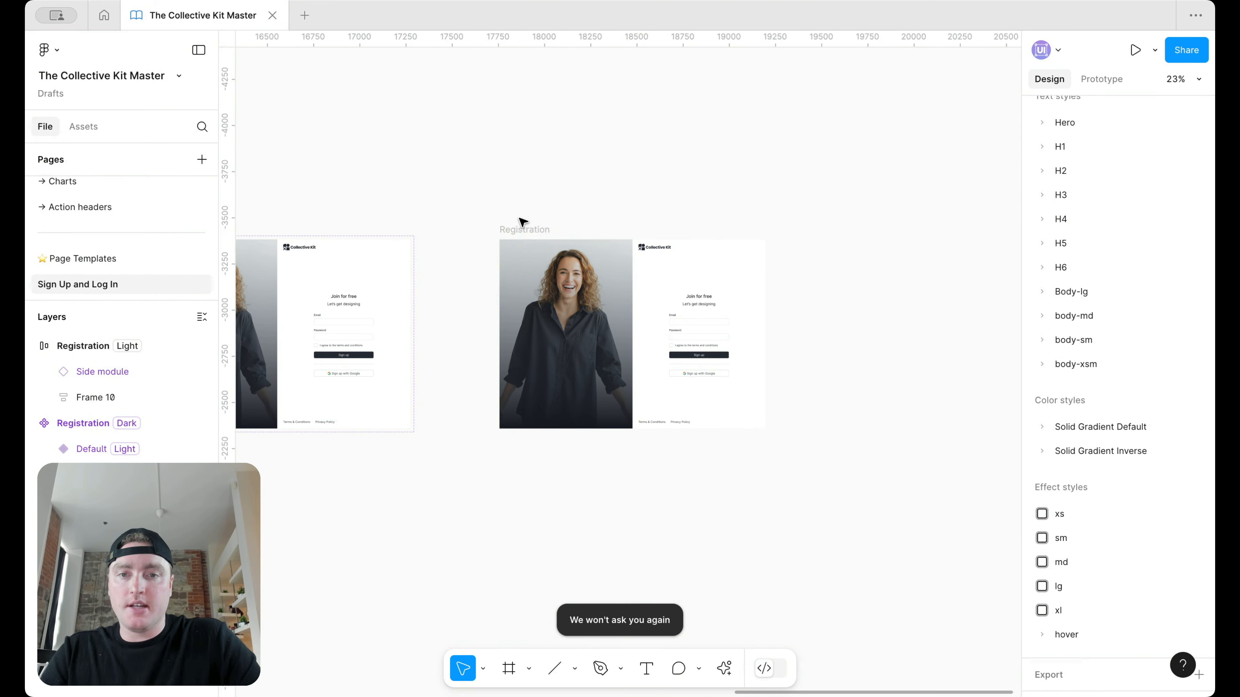
Move the detached Registration frame farther right to X 18804 and rename it "Sign up right".
click(522, 230)
drag(520, 231, 716, 231)
scroll(713, 231, right, 6)
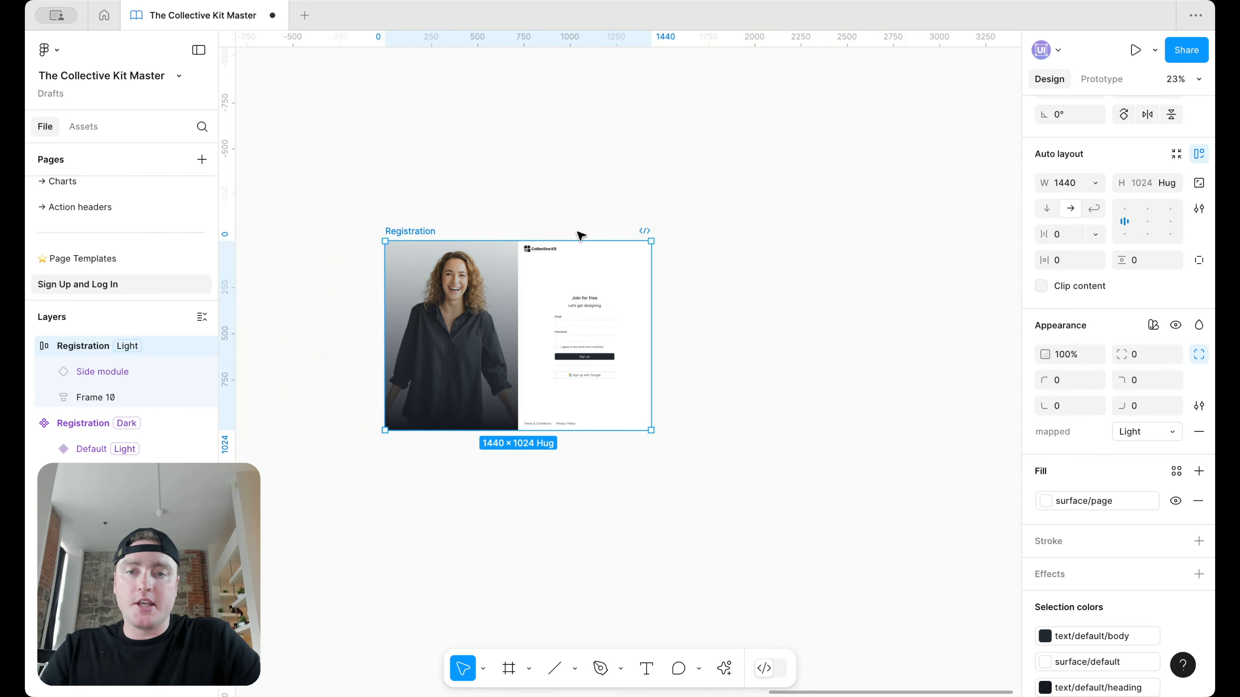
scroll(446, 242, up, 2)
text(Sig)
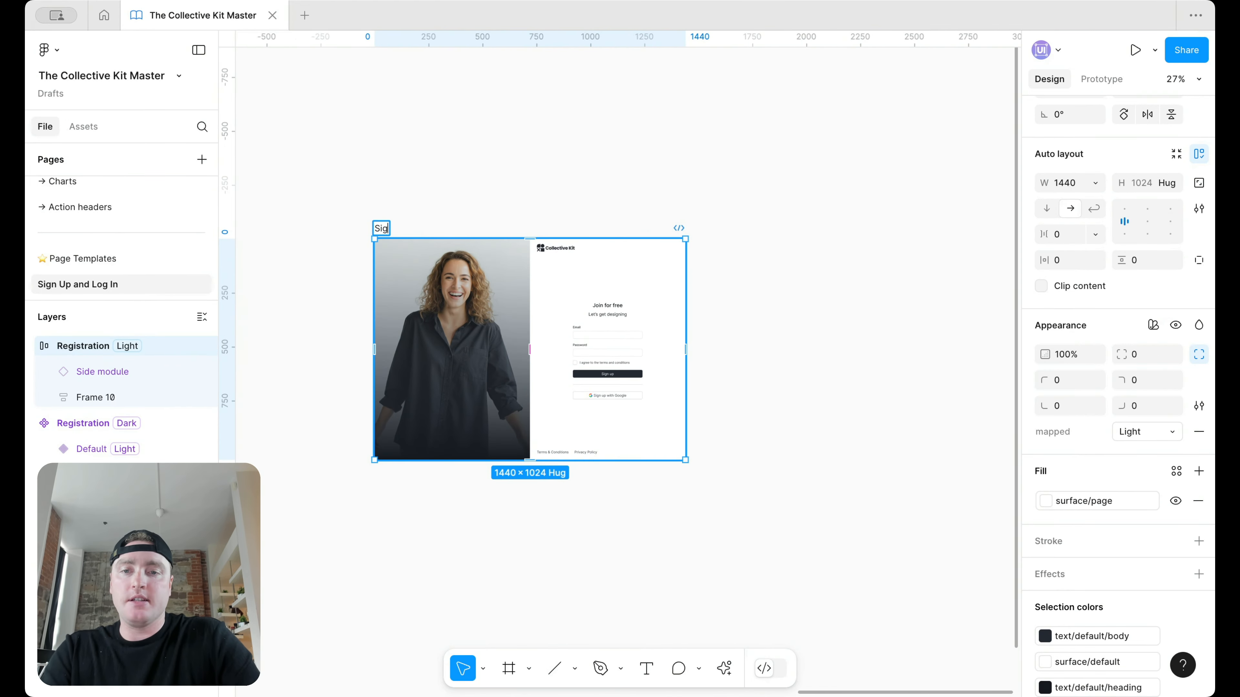
text(n up right)
key(Return)
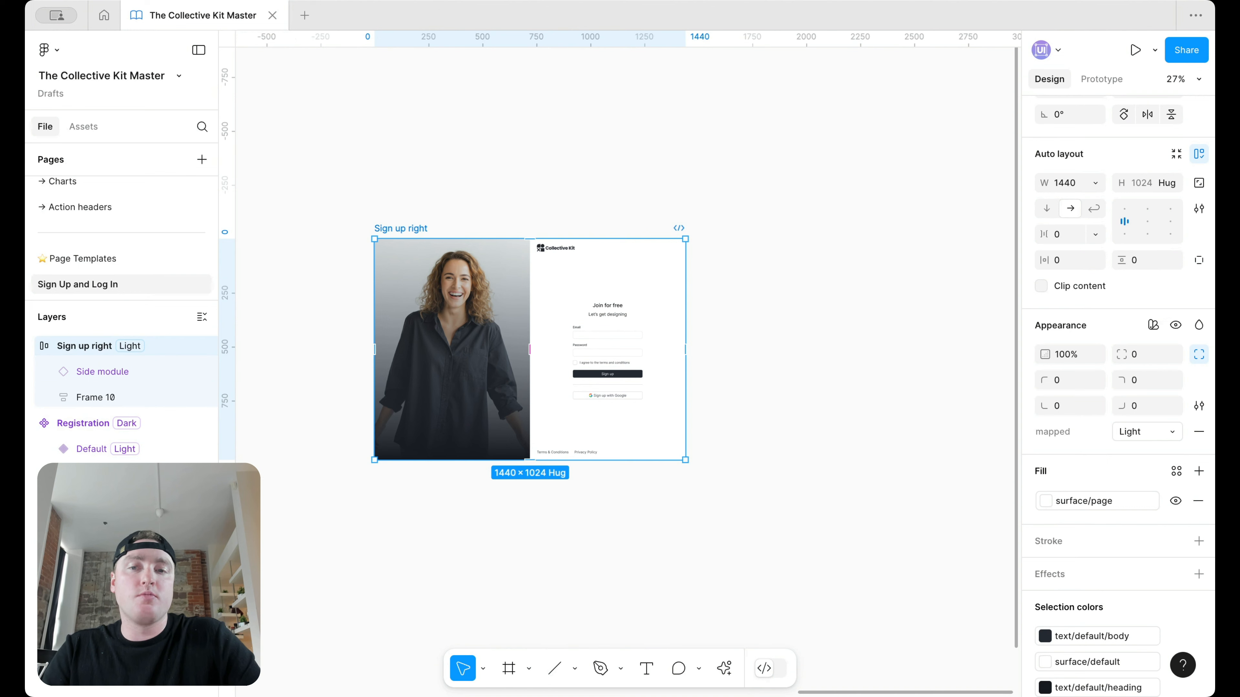
Duplicate the "Sign up right" frame, placing the copy beside the original at X 20345.
key(ctrl+d)
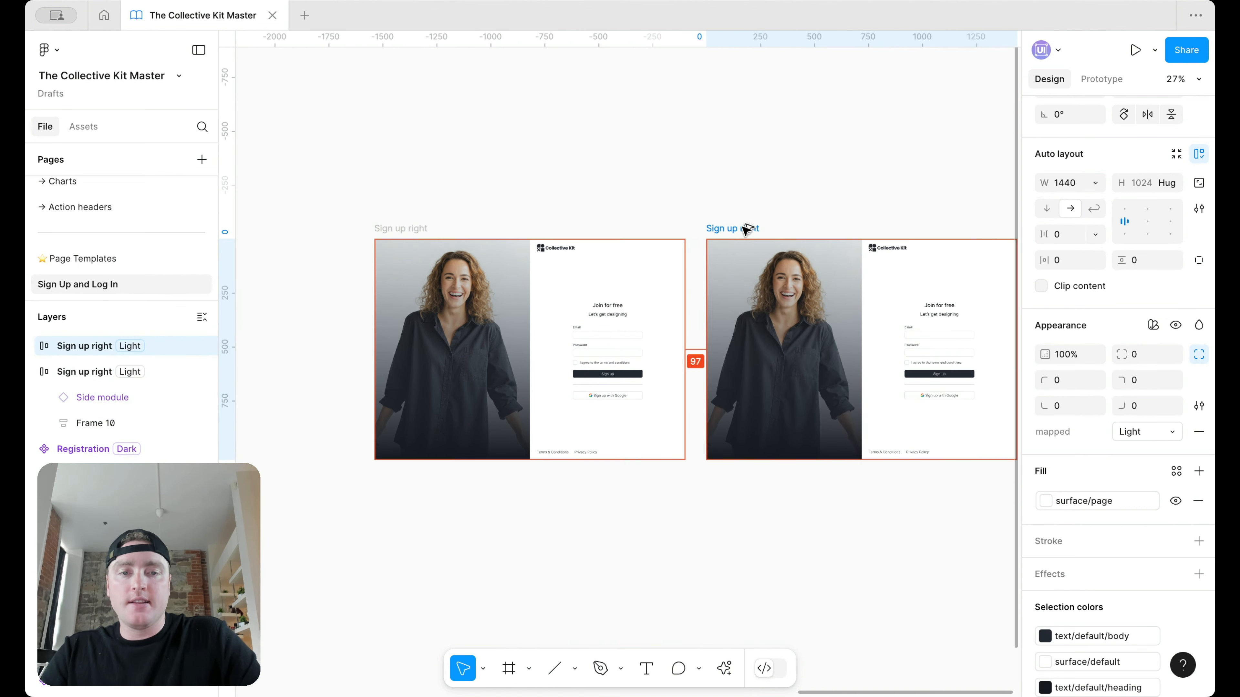
scroll(741, 229, left, 5)
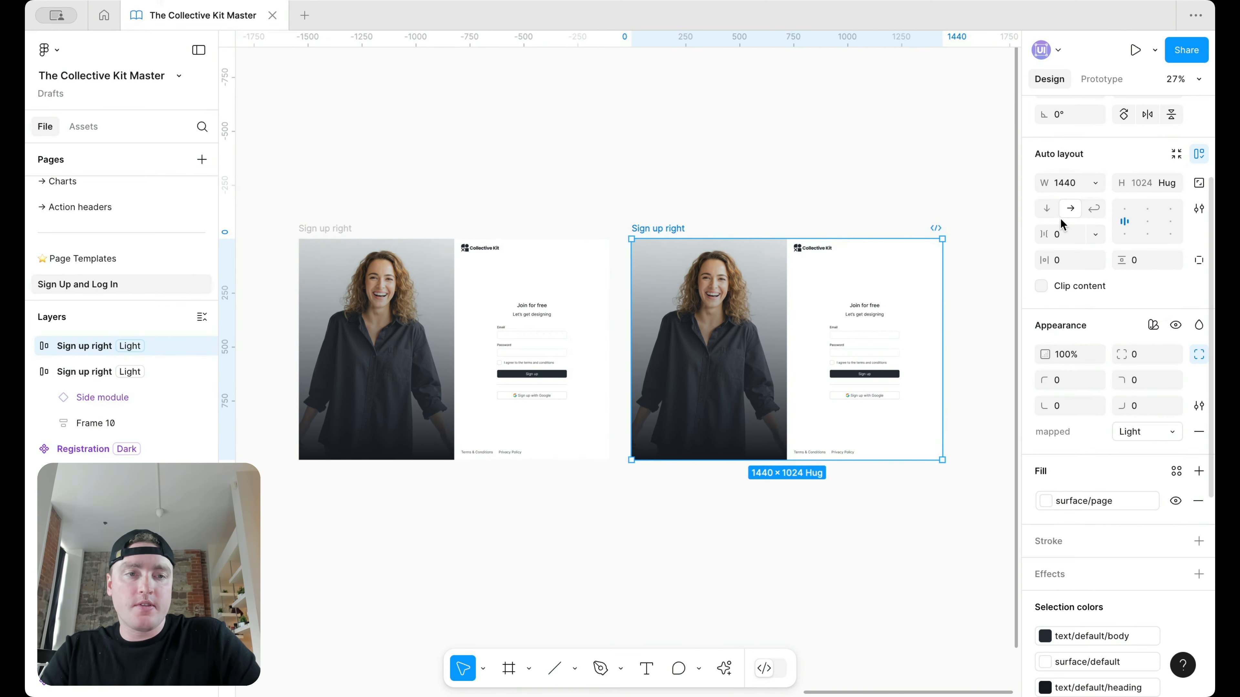
click(1065, 183)
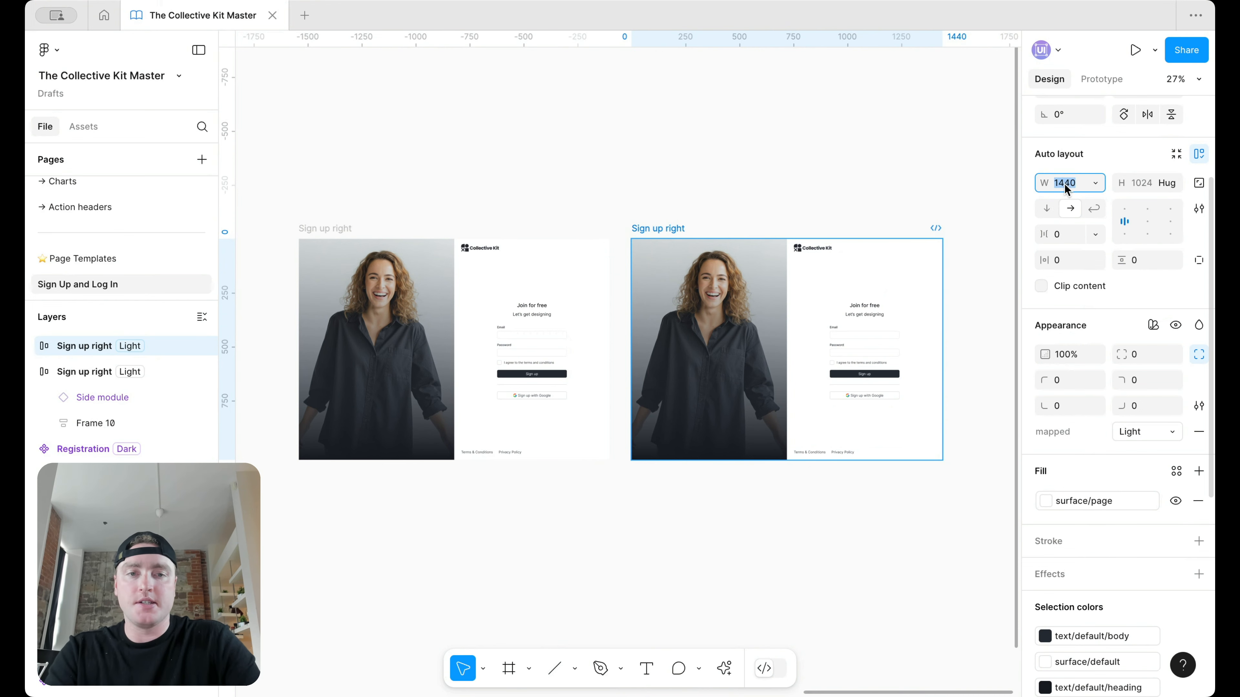
click(828, 144)
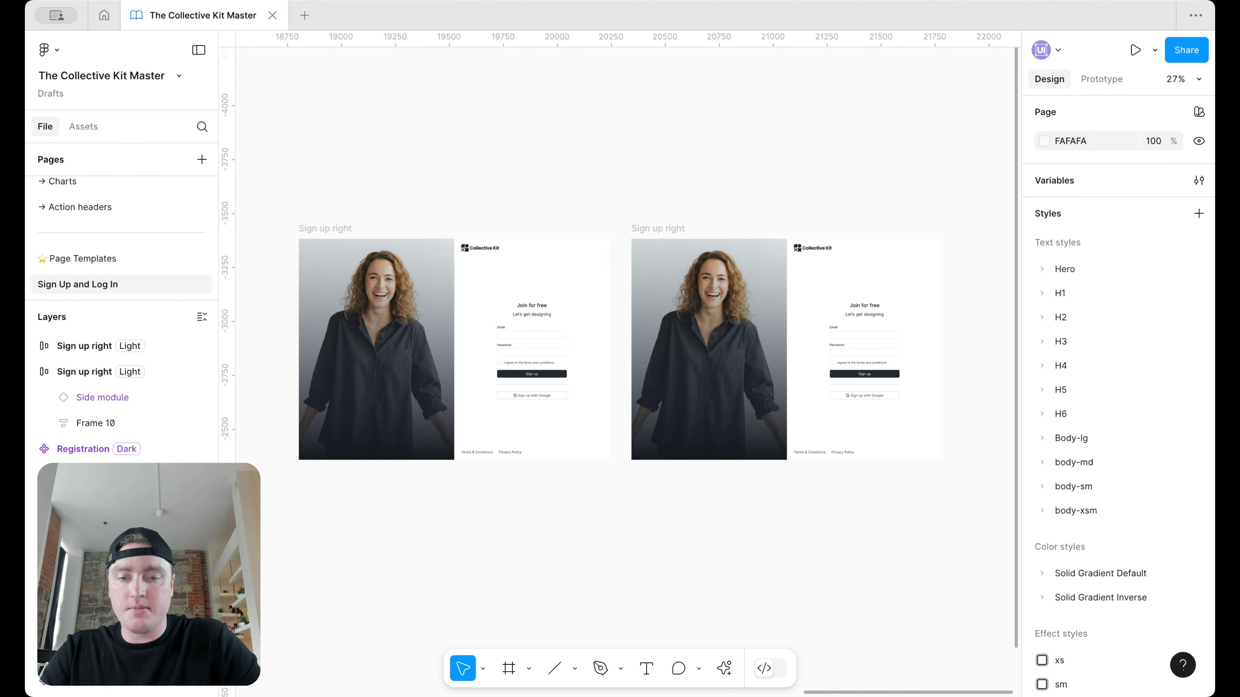
Check the phone frame preset sizes and set the duplicated "Sign up right" frame's width to 440.
click(508, 674)
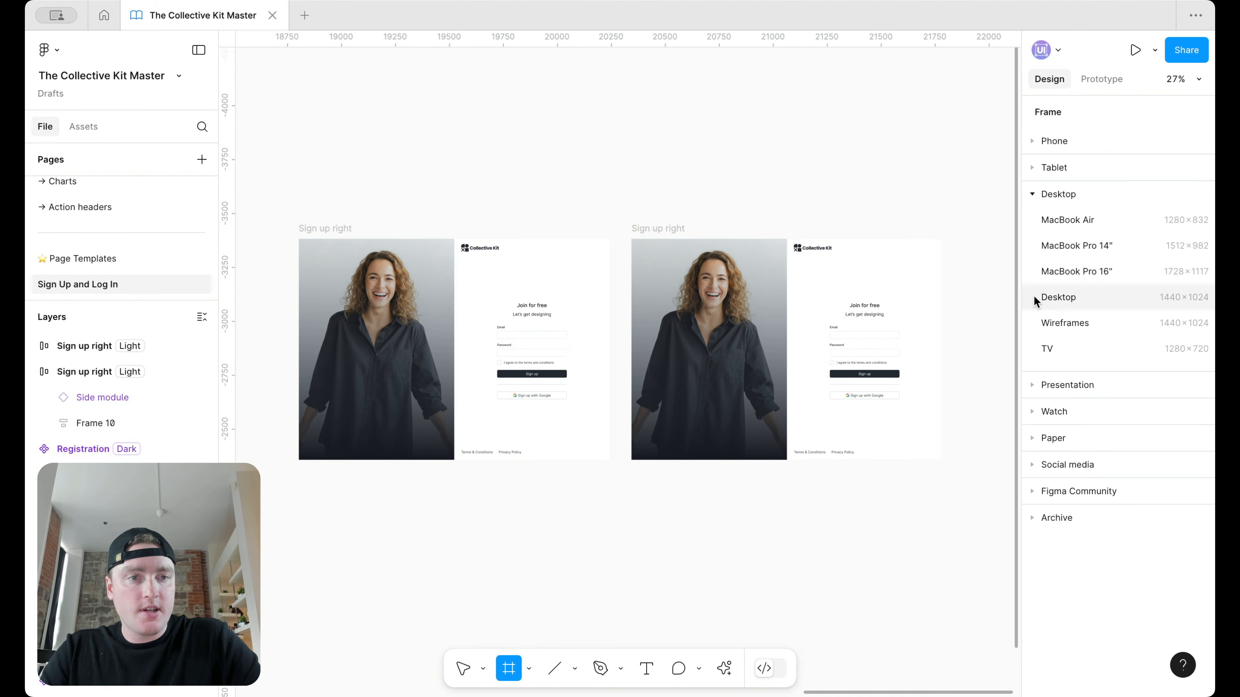
click(1039, 141)
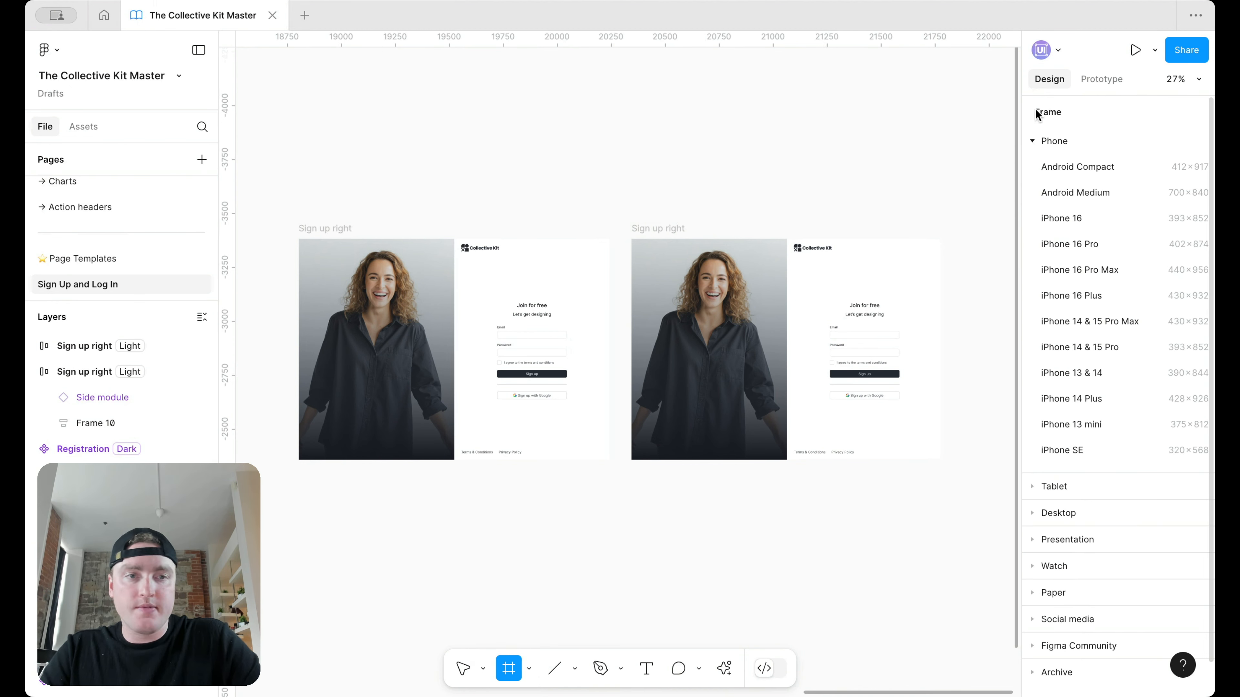
click(461, 664)
click(673, 228)
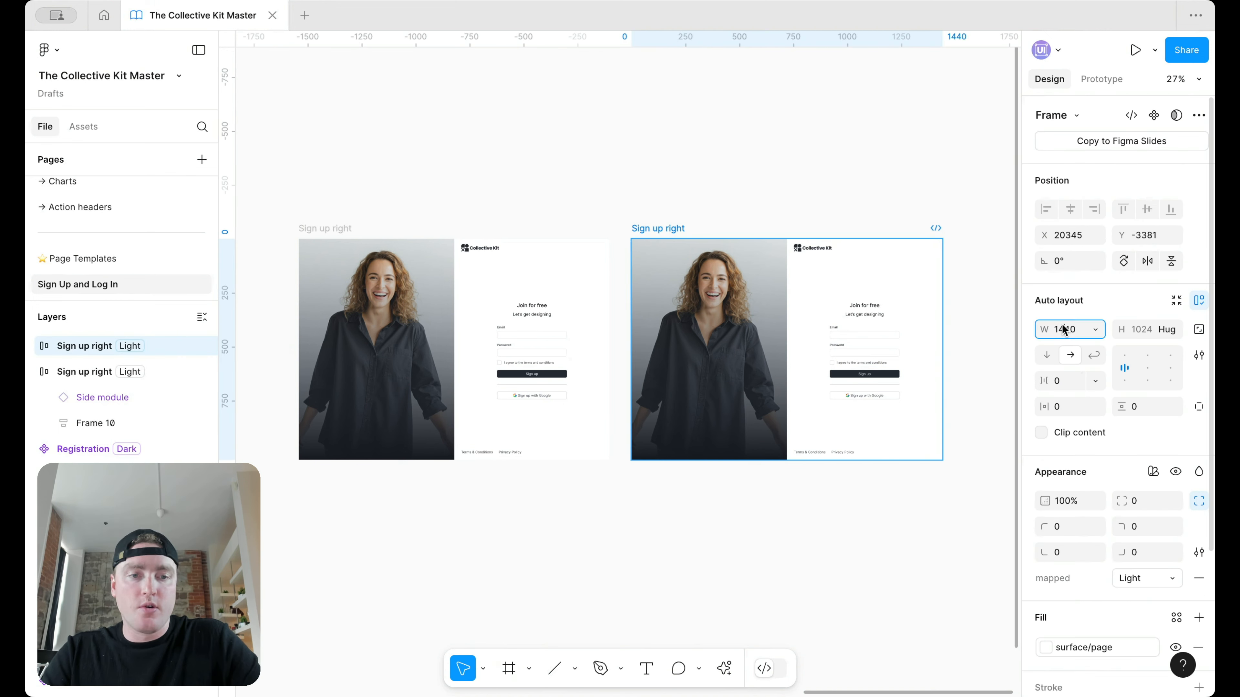
text(440)
key(Return)
Delete the Side module image from the narrow "Sign up right" frame, keeping only the sign-up form.
click(649, 318)
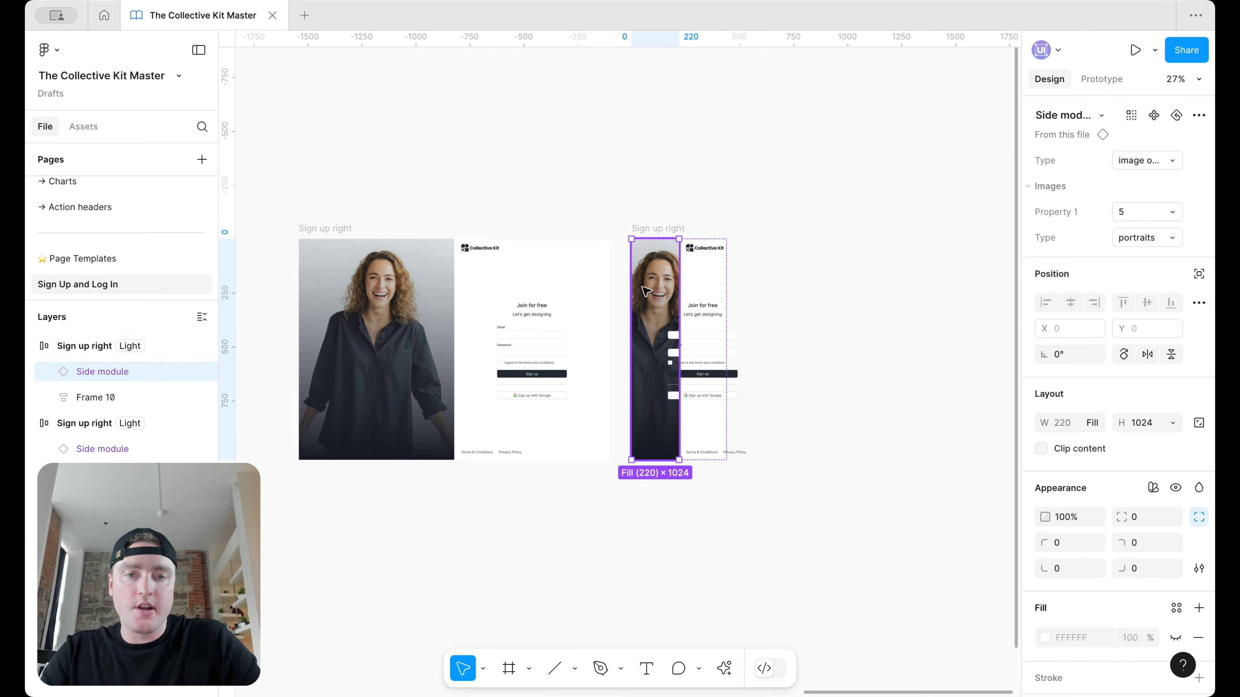
key(Delete)
scroll(766, 273, left, 3)
scroll(767, 274, down, 2)
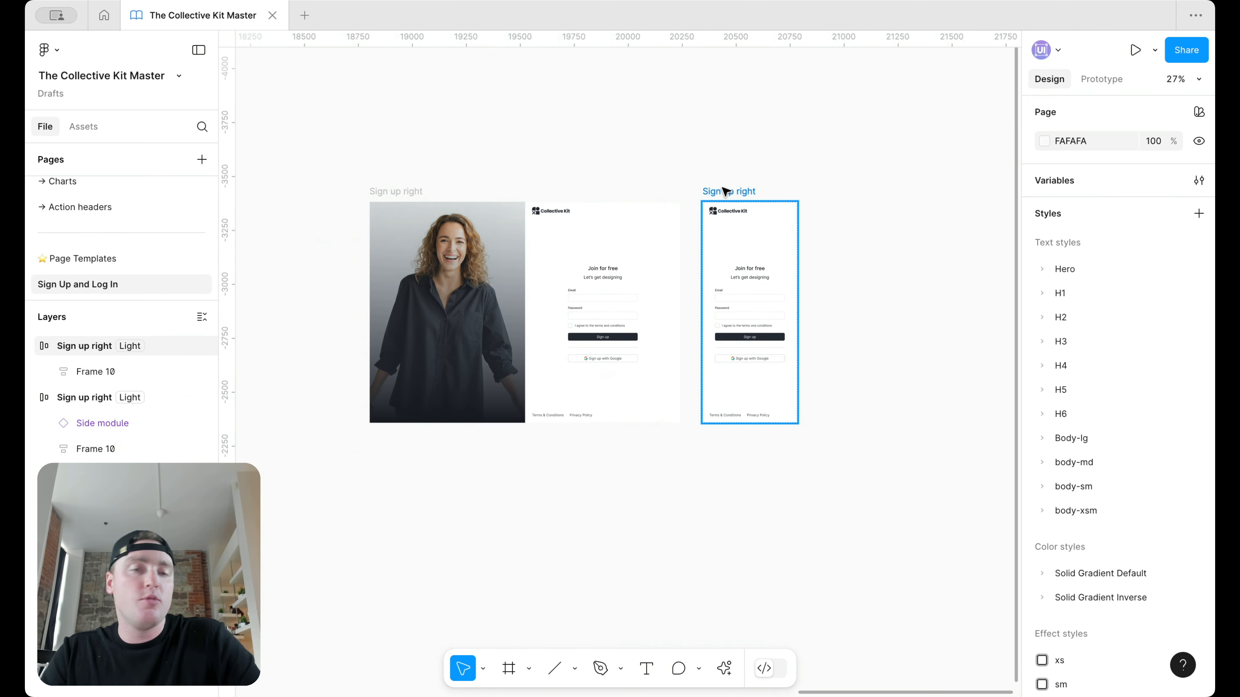
scroll(726, 191, down, 2)
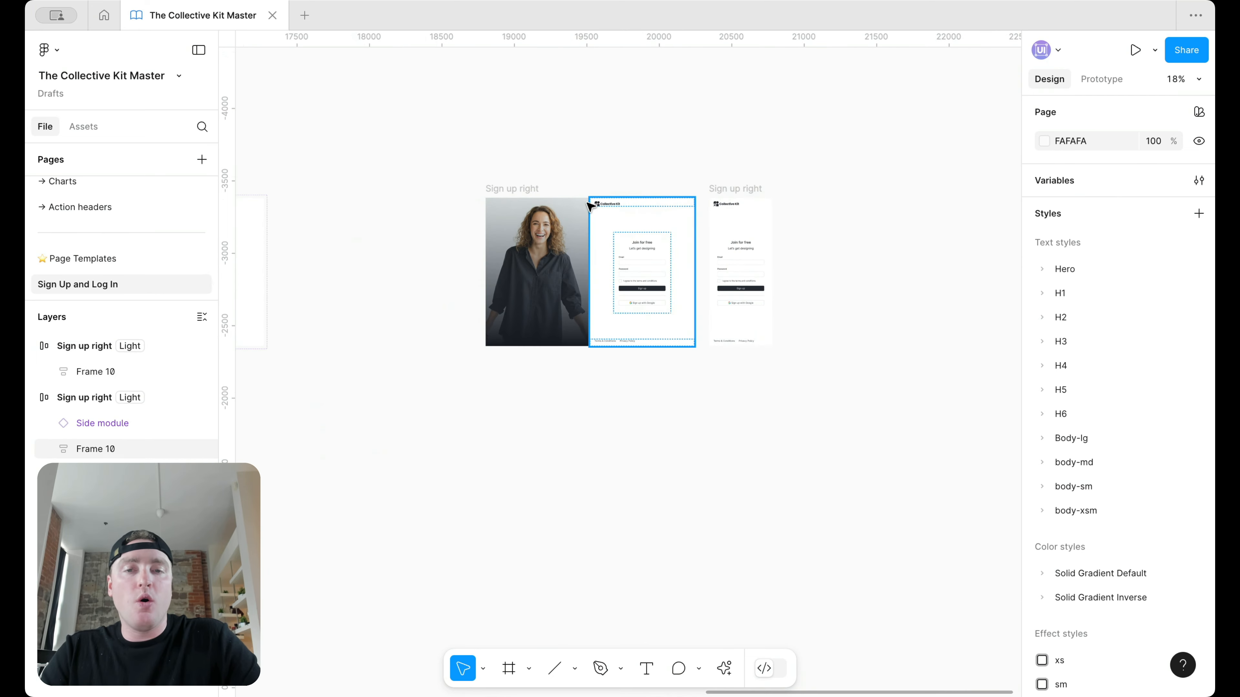
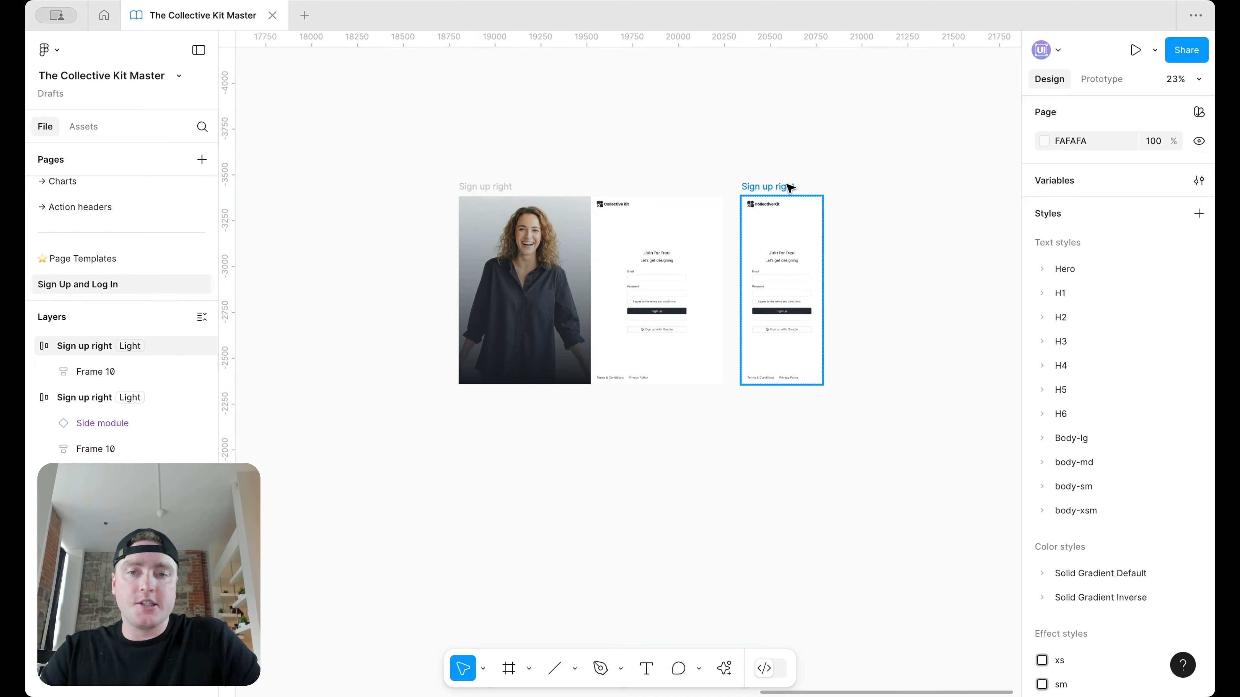
Select both "Sign up right" frames and move them farther away from the Registration component set.
scroll(789, 187, down, 5)
scroll(752, 183, left, 1)
click(756, 186)
shift+click(907, 190)
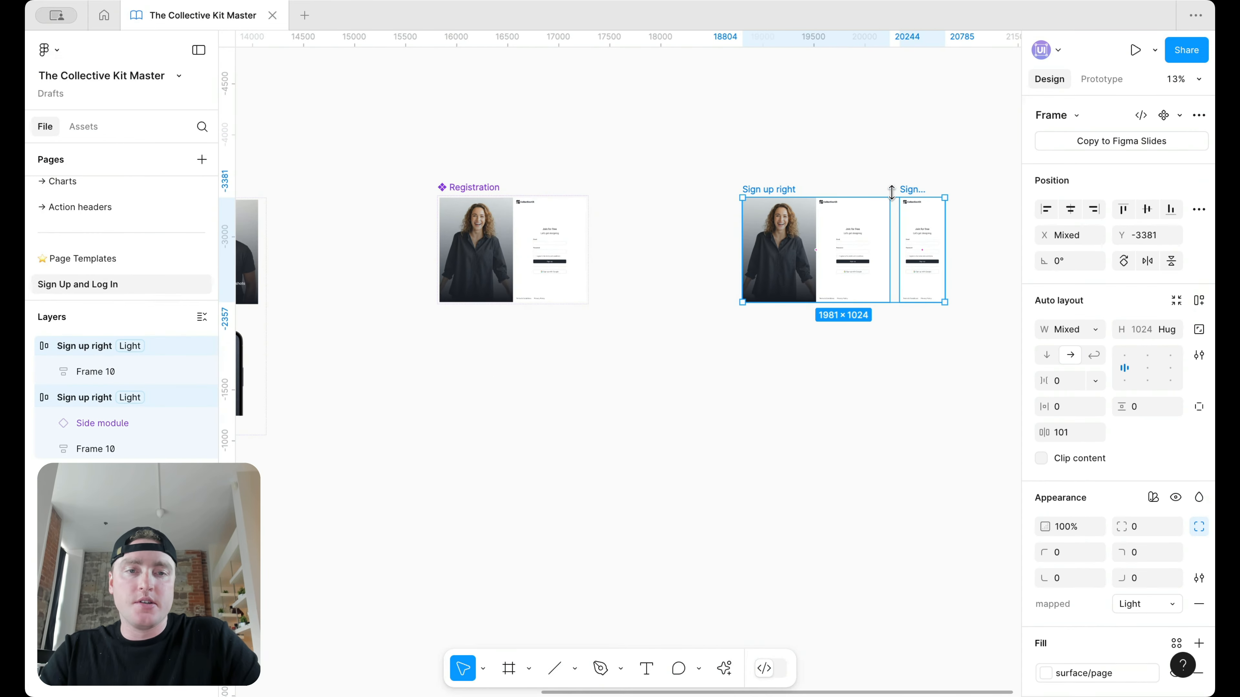
drag(783, 189, 971, 189)
Add a second variant to the Registration component set, keep its name Variant2, and deselect it.
click(487, 188)
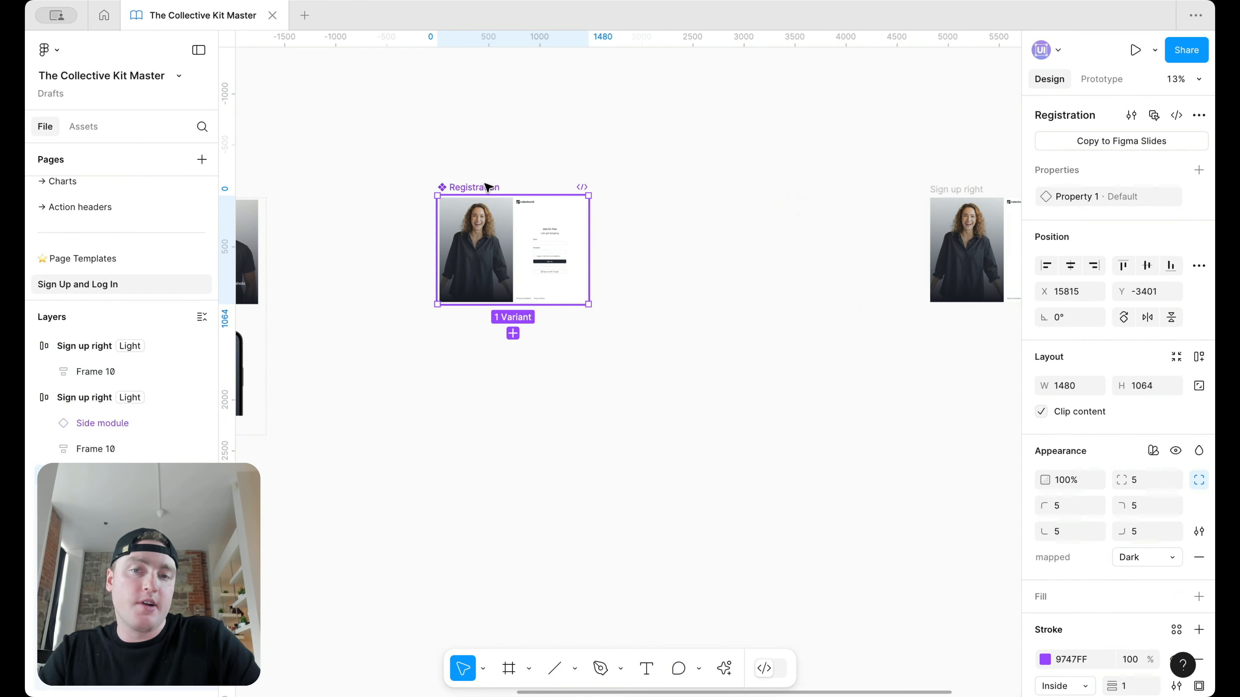
right_click(490, 193)
mouse_move(562, 223)
mouse_move(579, 481)
click(717, 499)
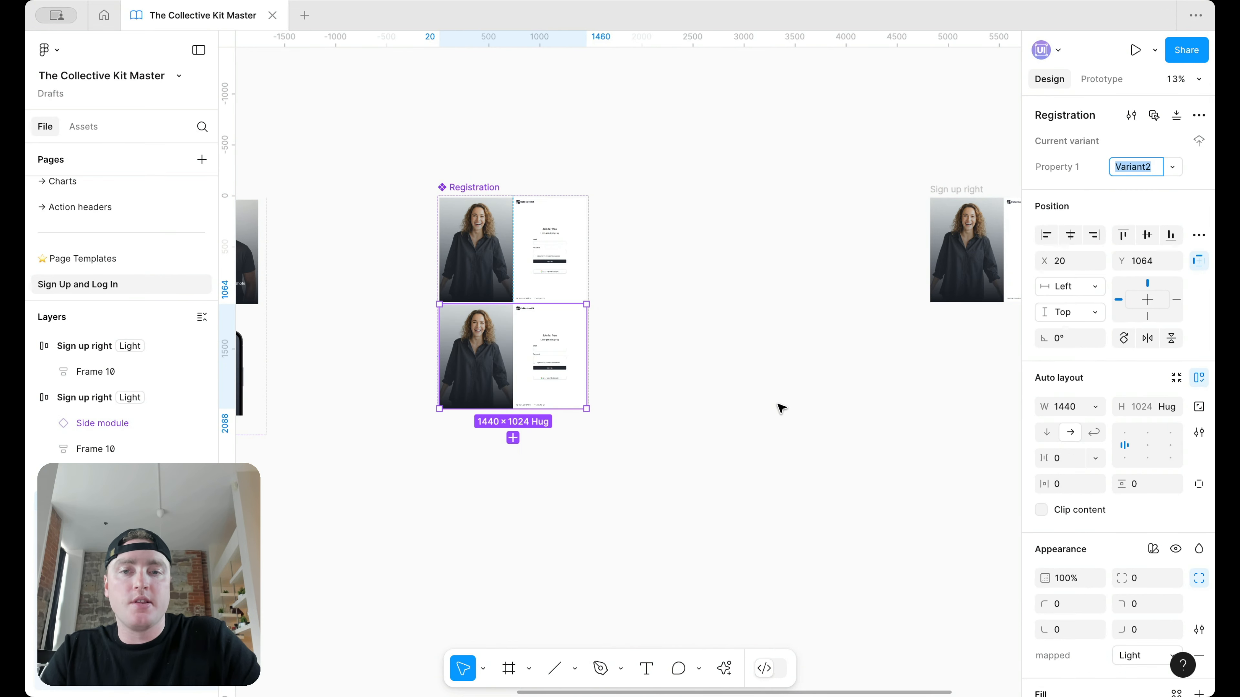
click(785, 408)
Enlarge the Registration component set to 2869 × 4530 to make room for more variants.
click(589, 211)
drag(589, 211, 729, 213)
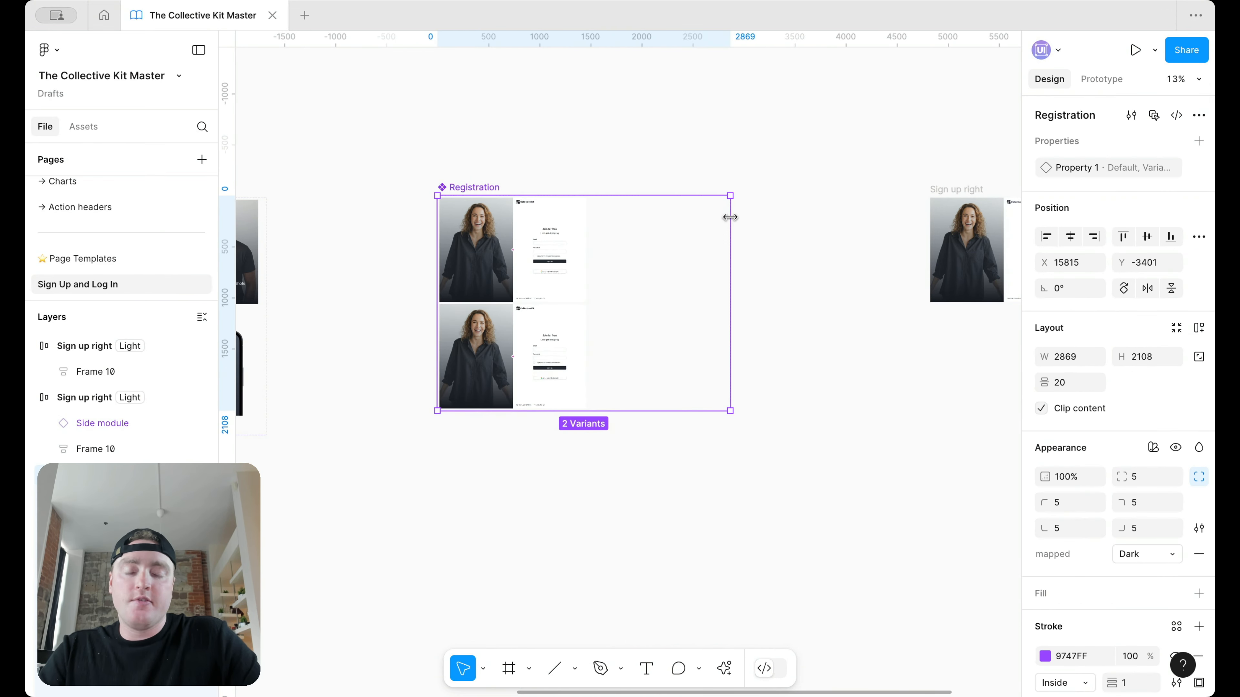
scroll(696, 445, up, 3)
drag(647, 403, 653, 651)
scroll(647, 561, down, 5)
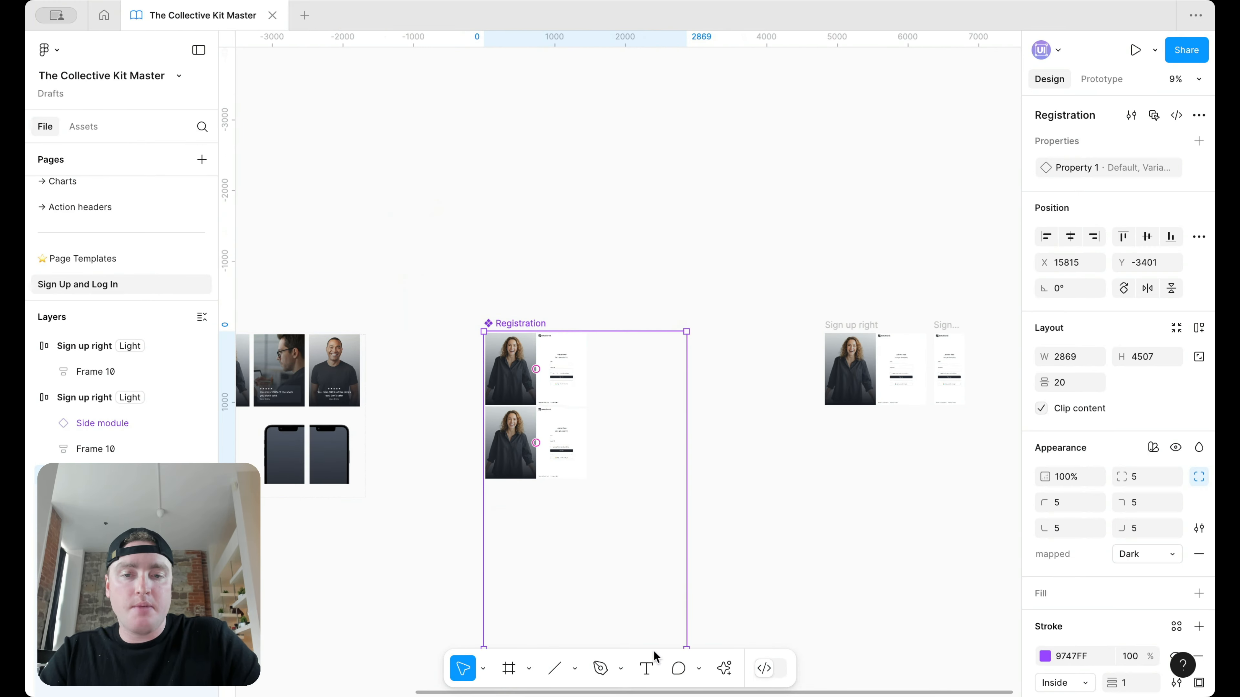
scroll(566, 425, up, 5)
scroll(564, 438, down, 3)
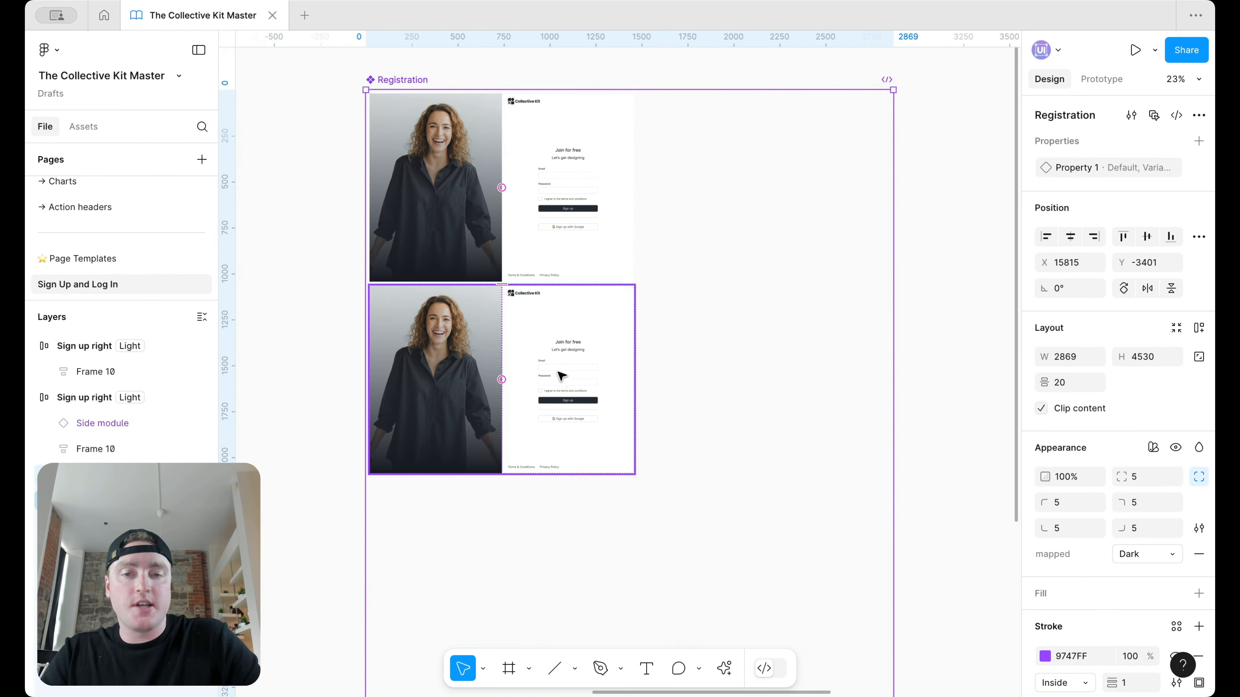
Bind both right-hand corners of the Side module in the second Registration variant to the 800 radius variable (32).
double_click(449, 329)
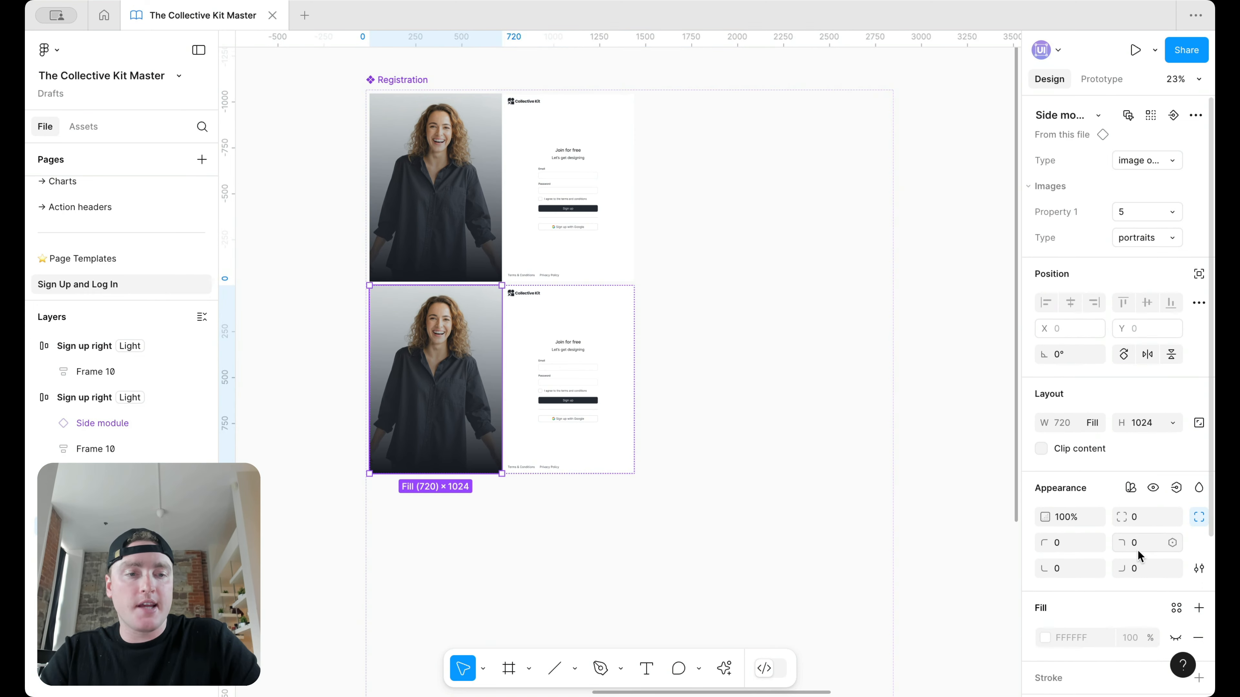
scroll(1127, 471, down, 2)
click(1171, 475)
scroll(1128, 595, down, 6)
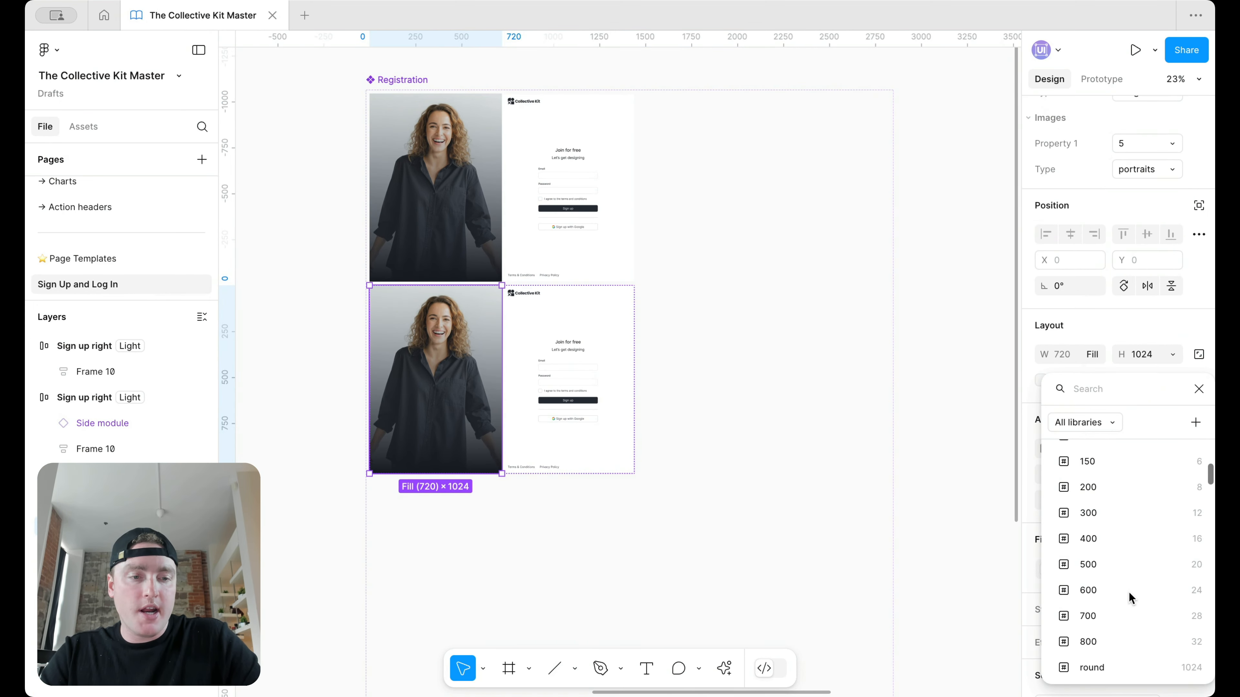
click(1154, 643)
click(1171, 499)
scroll(1106, 601, down, 6)
click(1113, 592)
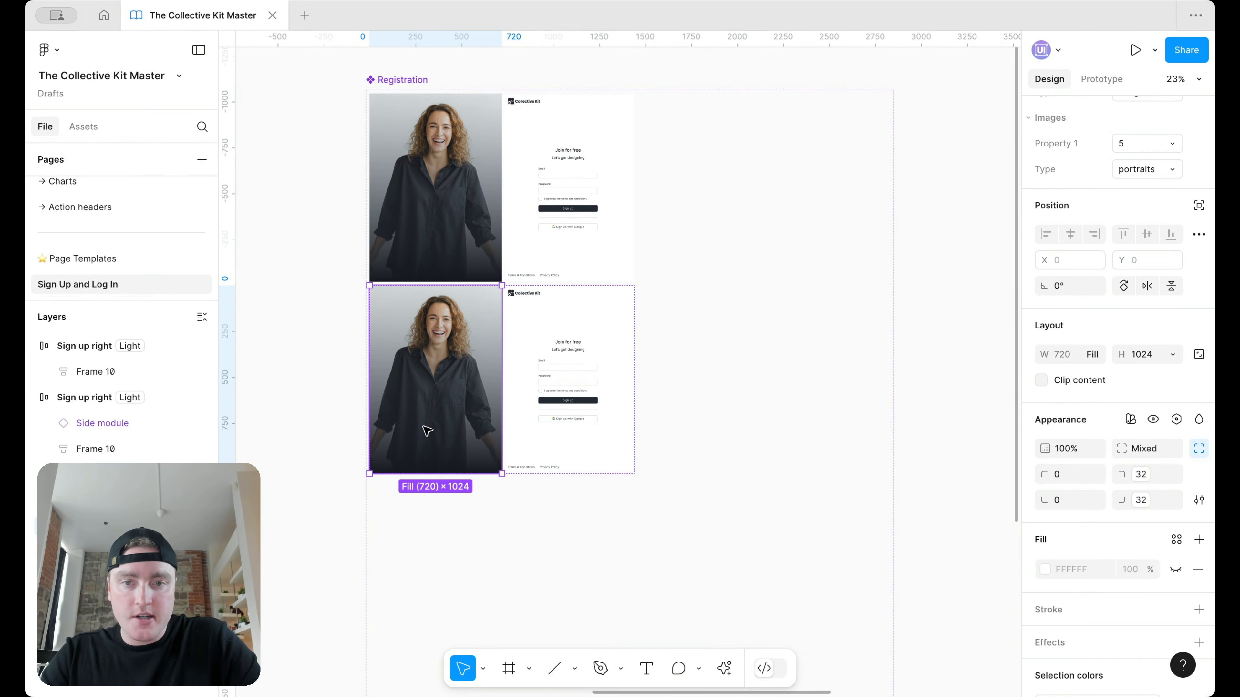
key(shift+2)
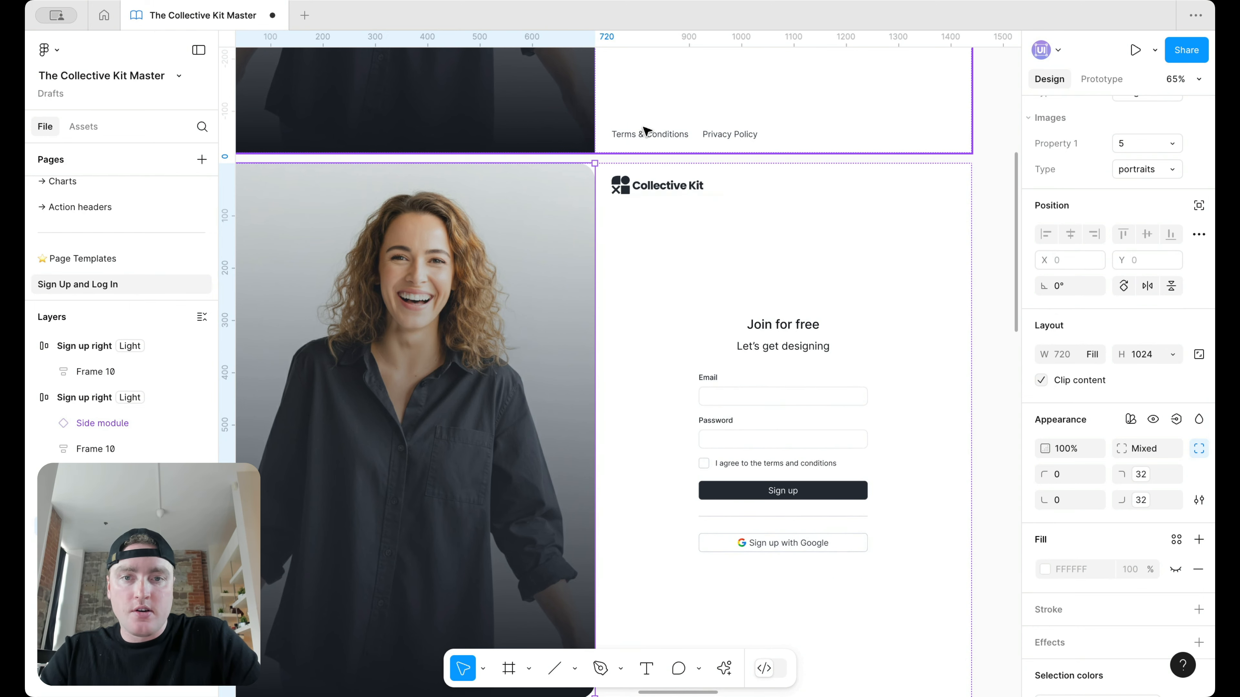
Copy the Default Registration variant out of the component set as an instance directly above it.
click(654, 144)
scroll(571, 203, up, 5)
scroll(834, 102, down, 6)
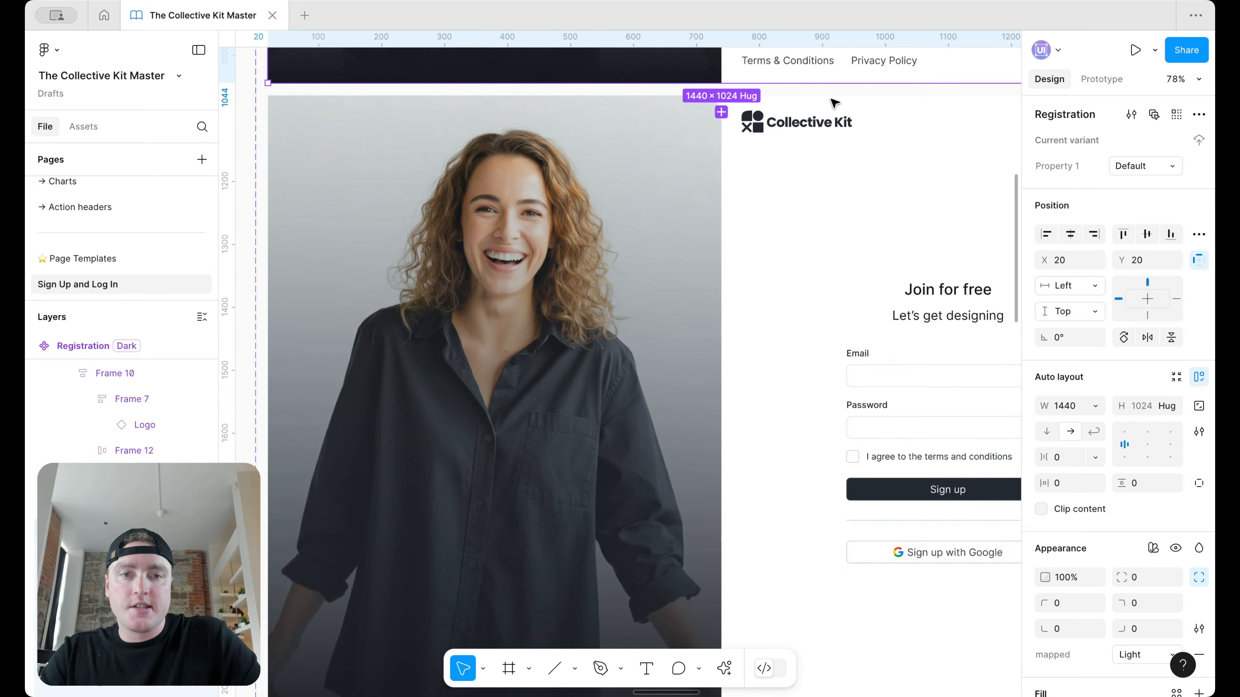
scroll(844, 238, down, 4)
click(885, 238)
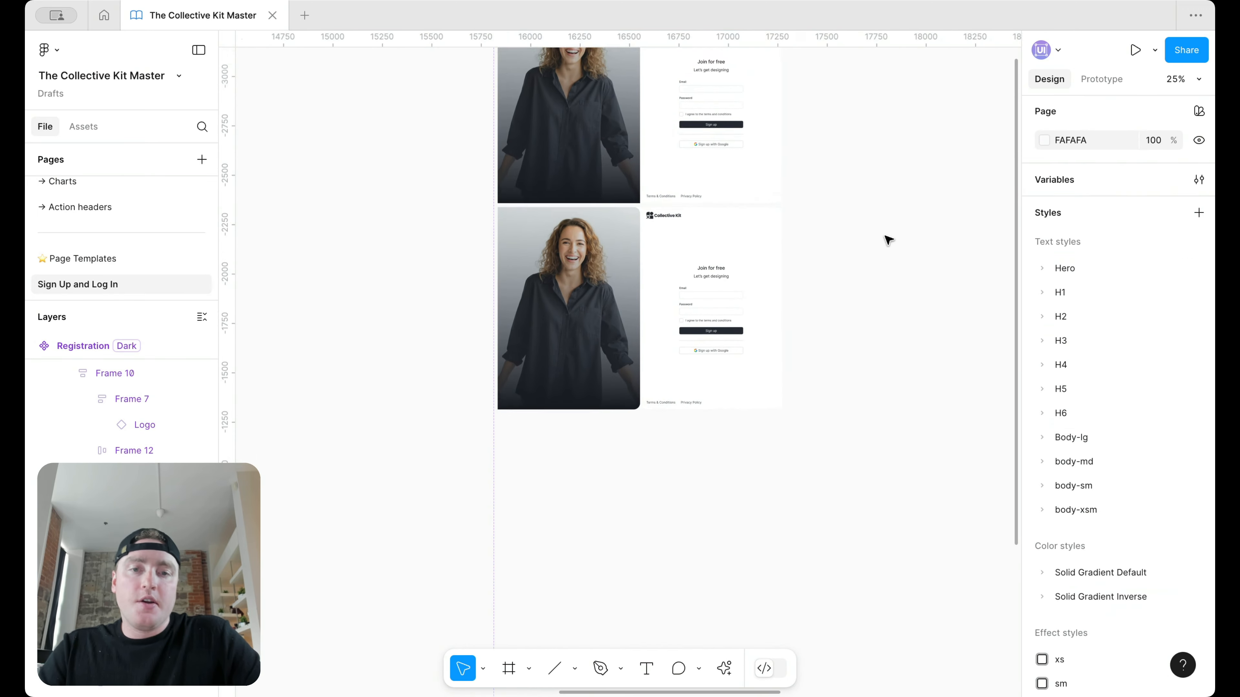
click(690, 163)
scroll(686, 169, down, 3)
scroll(686, 169, up, 3)
alt+drag(567, 244, 567, 105)
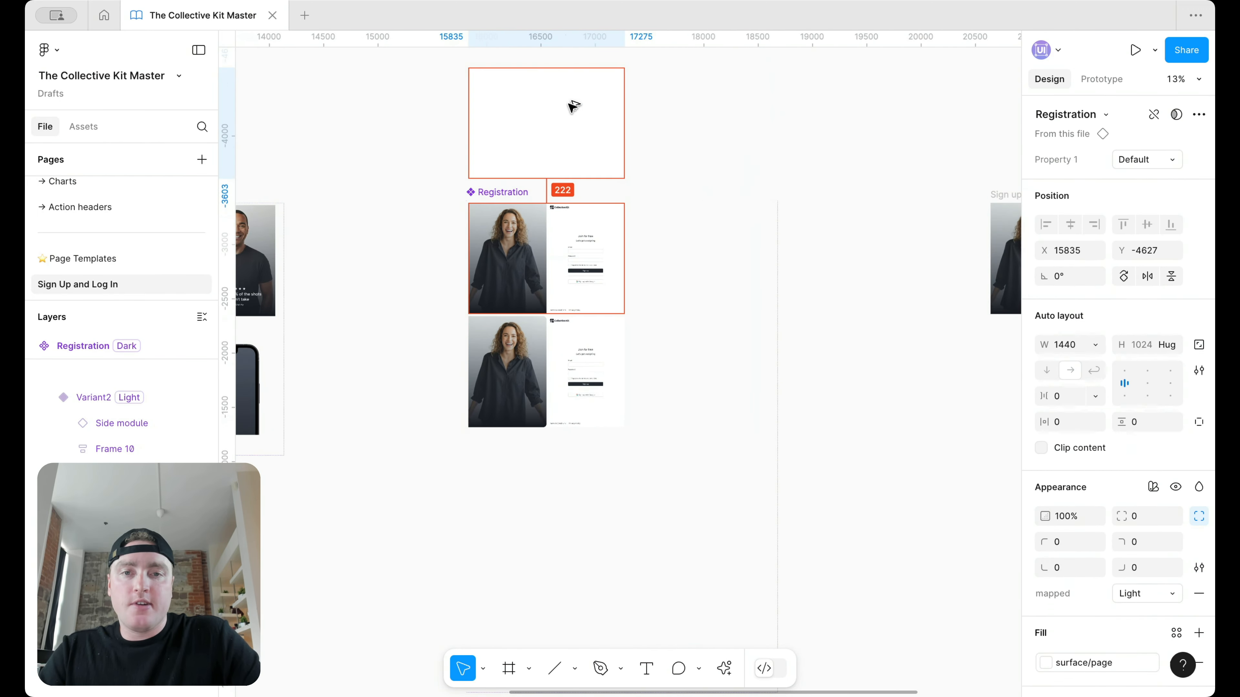
Switch the Registration instance above the component set to Variant2 and deselect it.
scroll(569, 105, up, 2)
scroll(554, 168, up, 4)
click(1155, 160)
click(1131, 178)
click(849, 272)
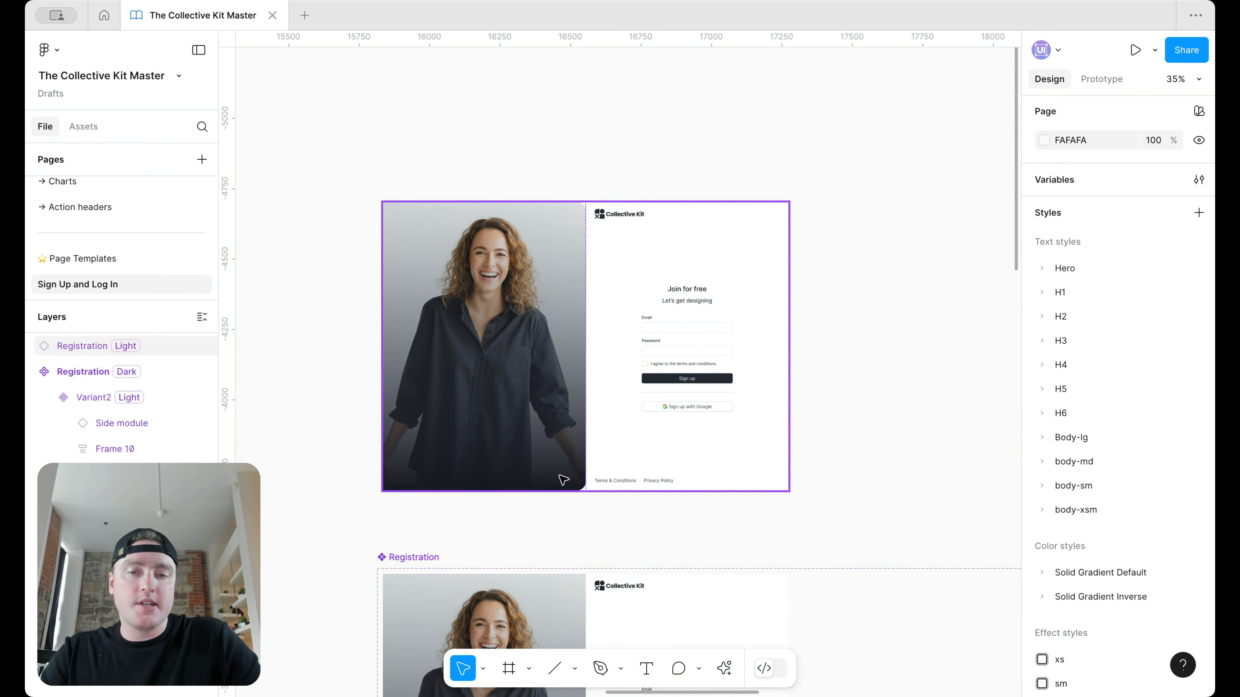
scroll(669, 464, down, 3)
scroll(648, 436, down, 1)
scroll(648, 437, down, 5)
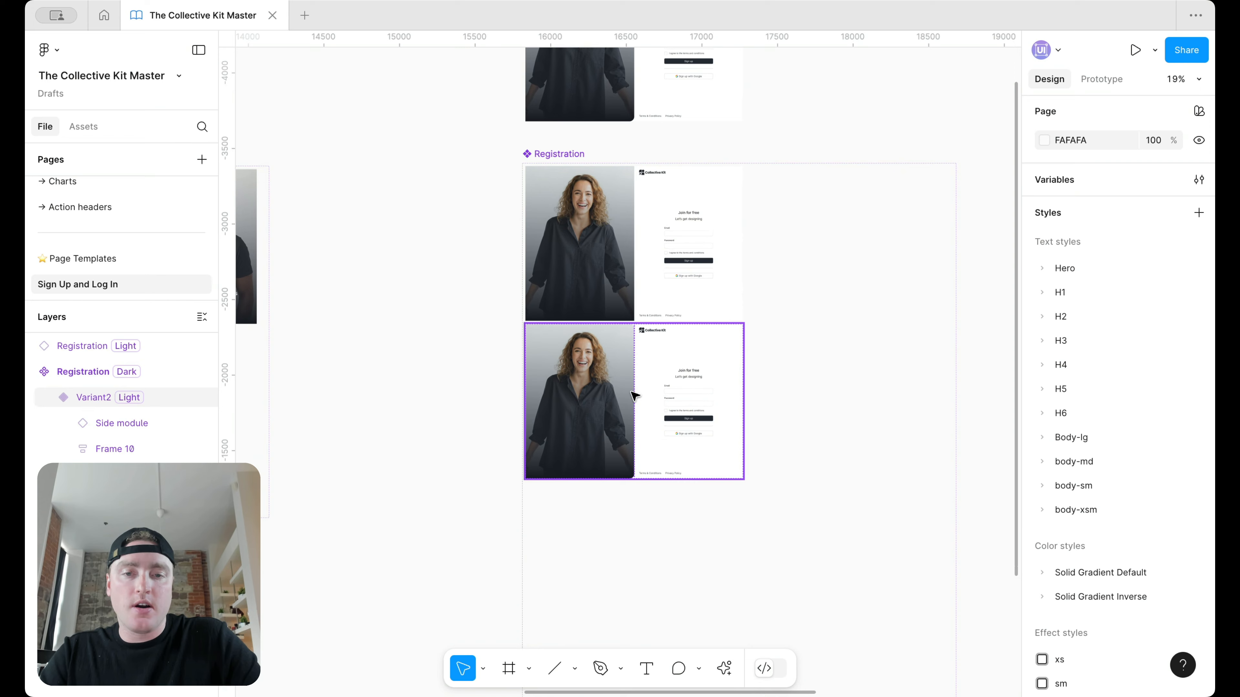
Duplicate the second Registration variant below the existing ones and delete the Side module from the copy.
click(634, 395)
drag(633, 393, 616, 371)
click(600, 367)
key(Delete)
Remove the 1000 maximum width from the form container frame in the third Registration variant.
click(641, 379)
click(642, 380)
click(1091, 299)
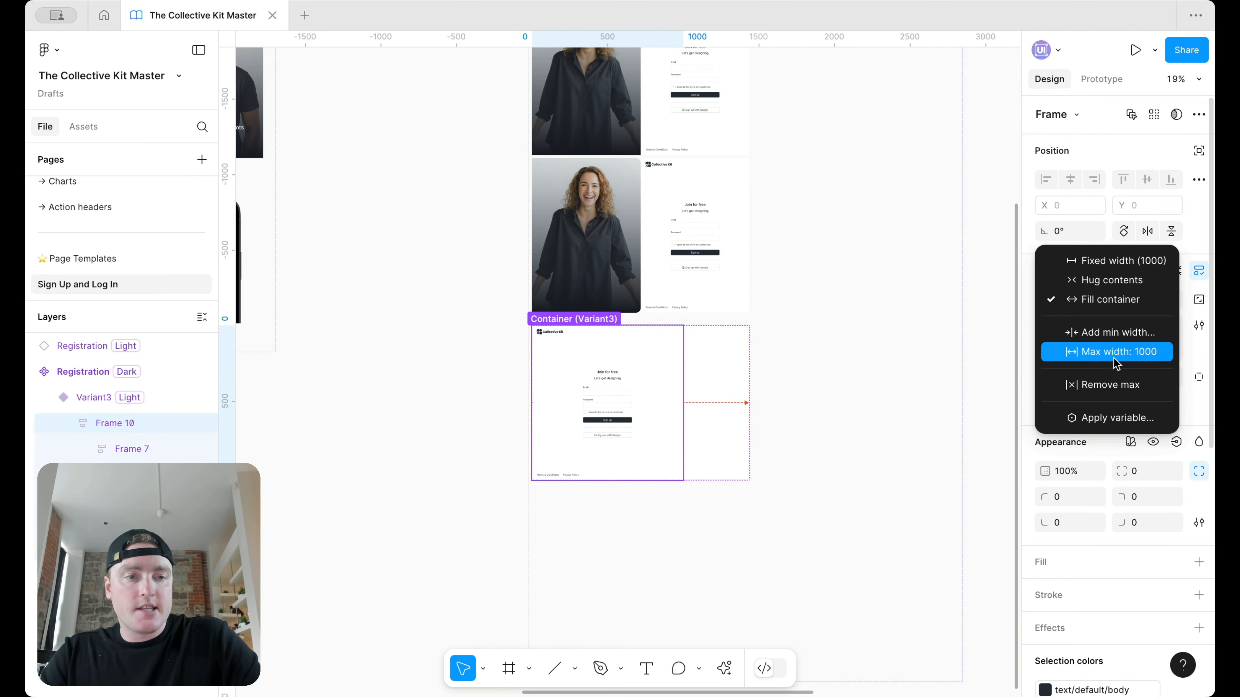
click(1107, 387)
Switch the Registration instance above the component set to Variant3 and deselect it.
scroll(880, 388, up, 2)
scroll(880, 388, down, 3)
scroll(880, 388, up, 2)
click(722, 243)
click(1148, 160)
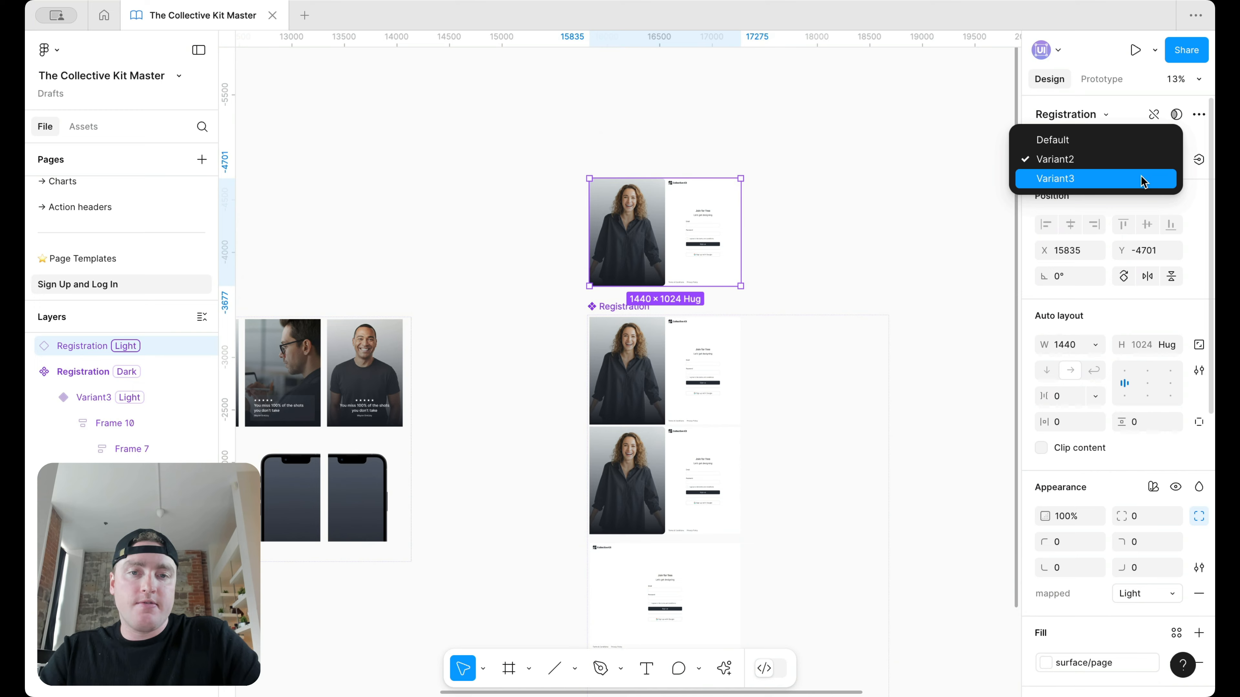
click(1143, 177)
scroll(738, 204, up, 3)
click(799, 190)
scroll(661, 205, up, 2)
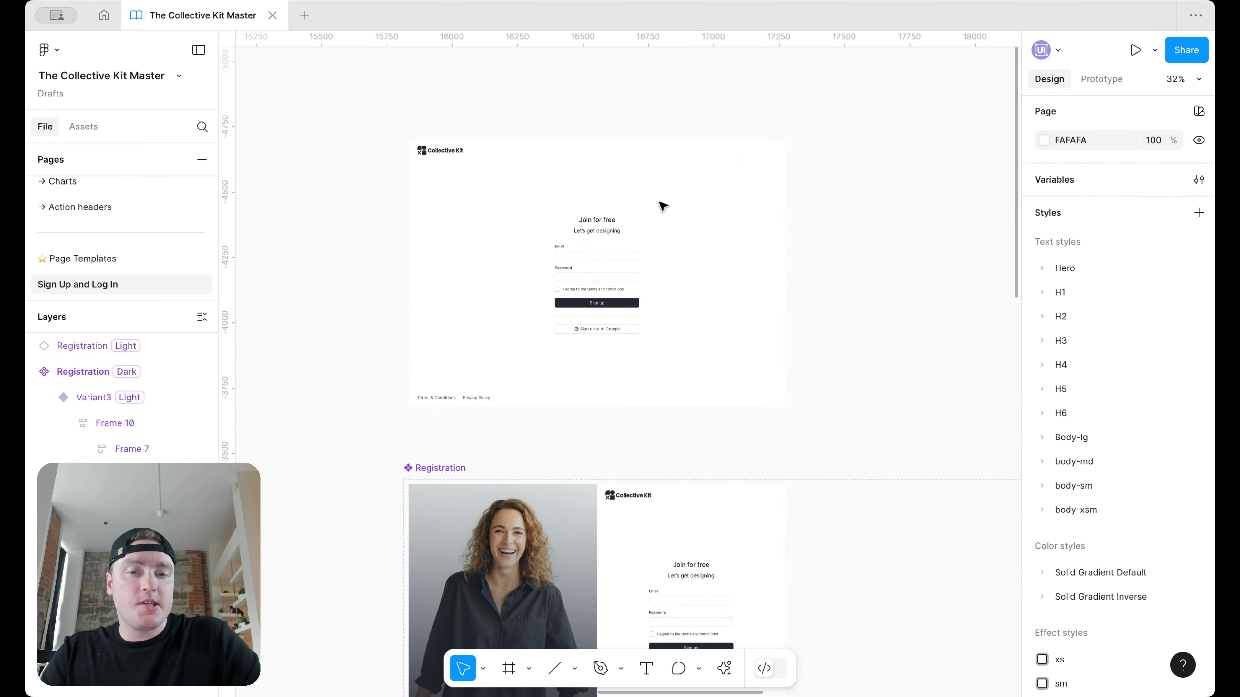
Move both Sign up right frames farther right on the canvas, starting at about X 23202.
scroll(662, 205, down, 5)
click(531, 214)
scroll(531, 214, right, 6)
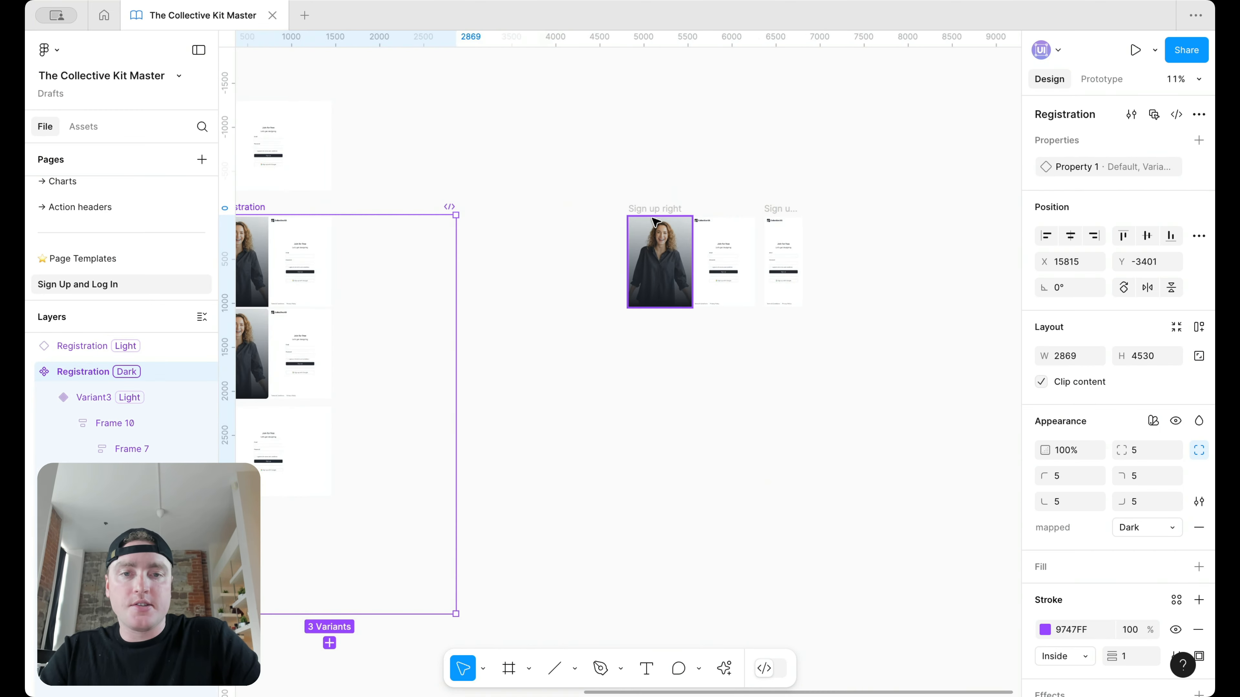
click(635, 274)
drag(595, 302, 808, 168)
click(872, 362)
drag(872, 361, 865, 211)
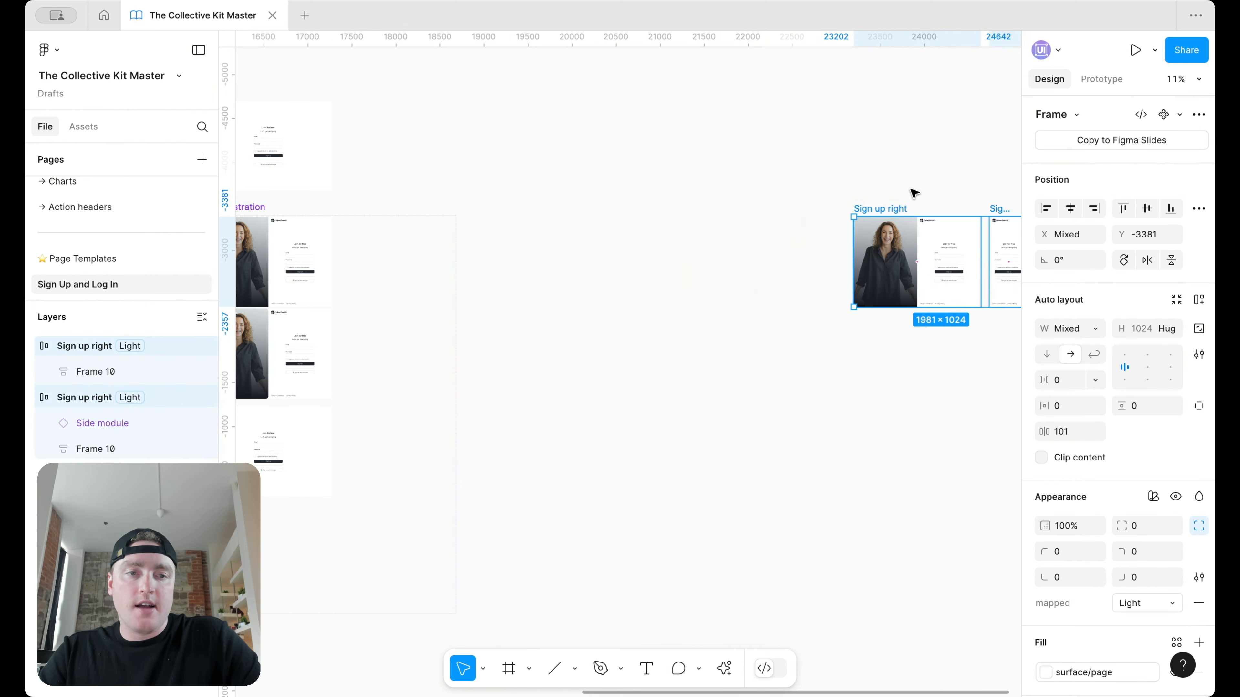
scroll(859, 198, right, 1)
Widen the Registration component set to 4604.
scroll(756, 235, left, 5)
click(565, 247)
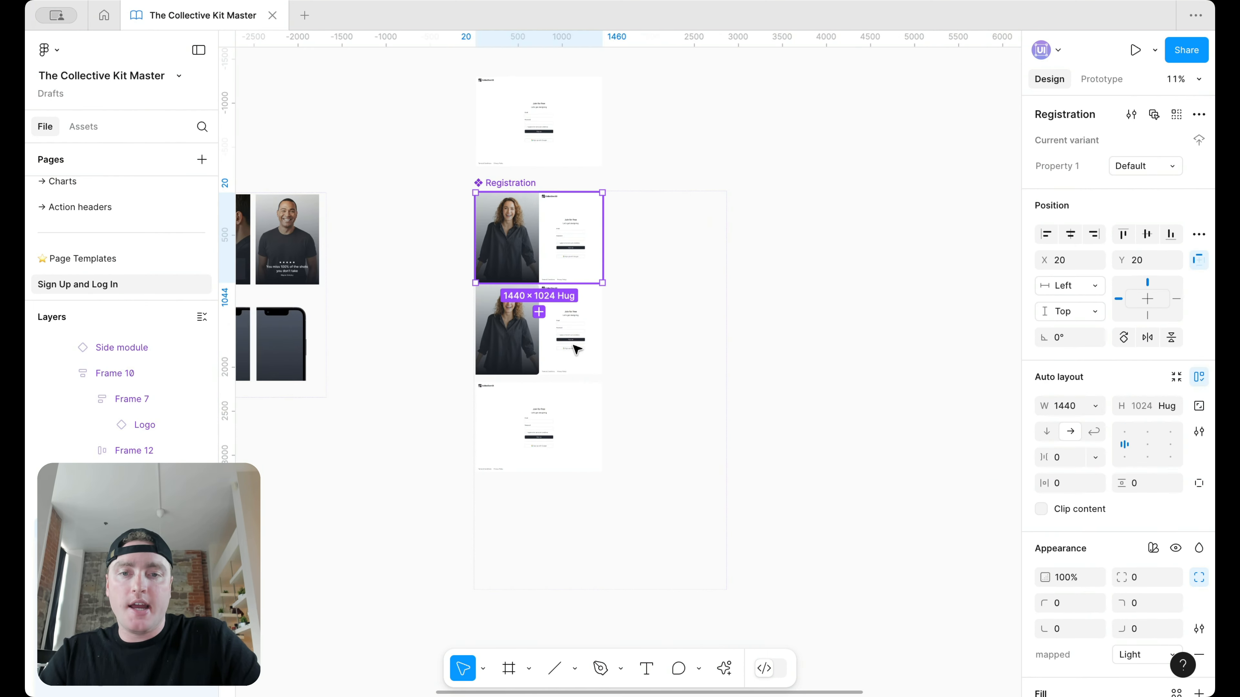
scroll(576, 348, up, 3)
shift+click(571, 351)
click(454, 70)
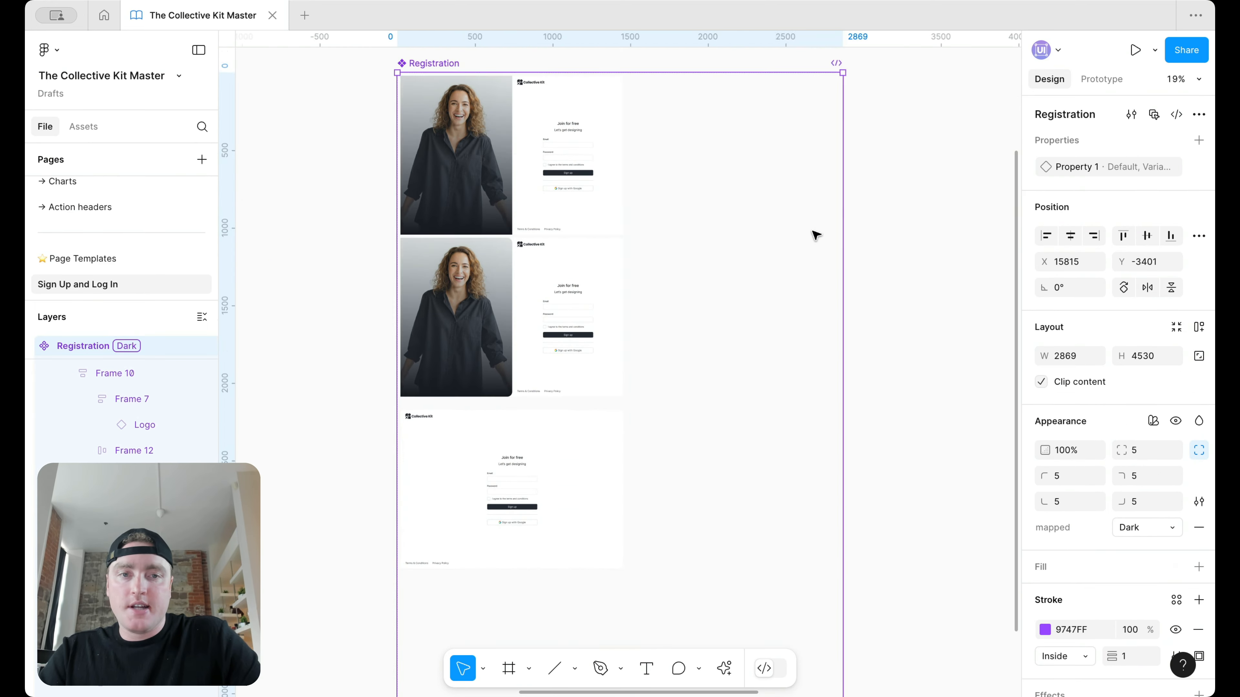
scroll(810, 236, down, 3)
drag(829, 222, 968, 222)
scroll(722, 198, up, 2)
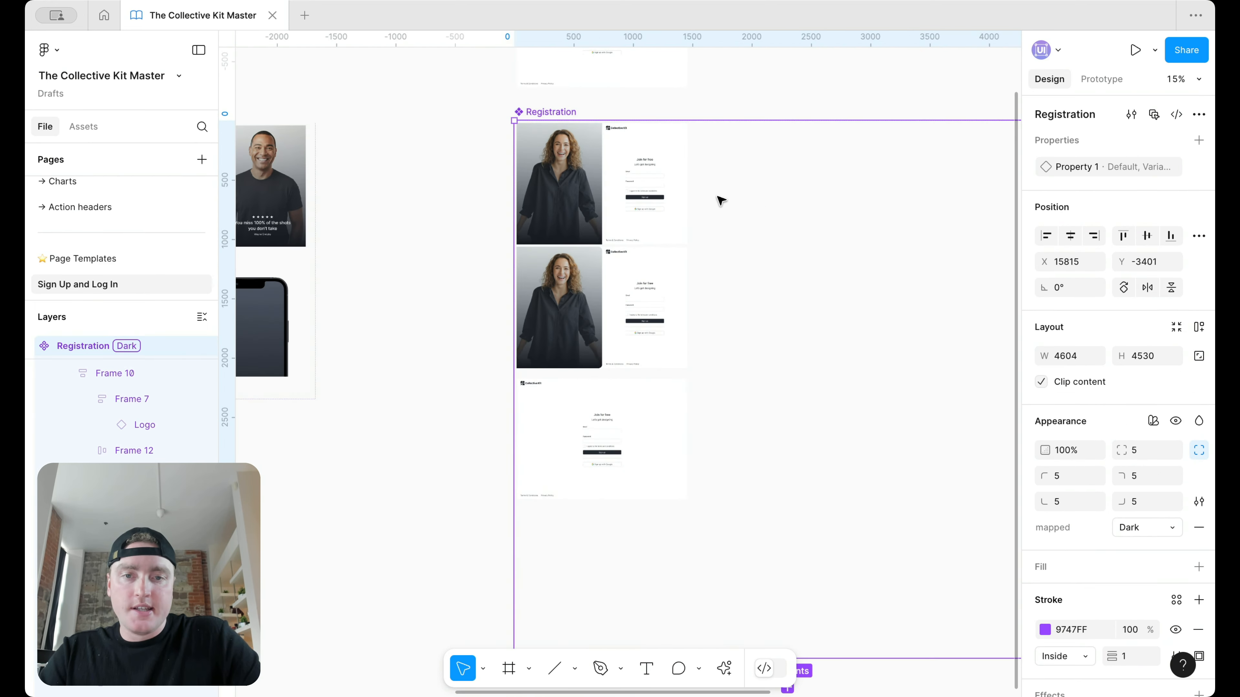
Duplicate the three Registration variants into a second column inside the set at X 1526.
click(681, 230)
shift+click(672, 310)
shift+click(670, 470)
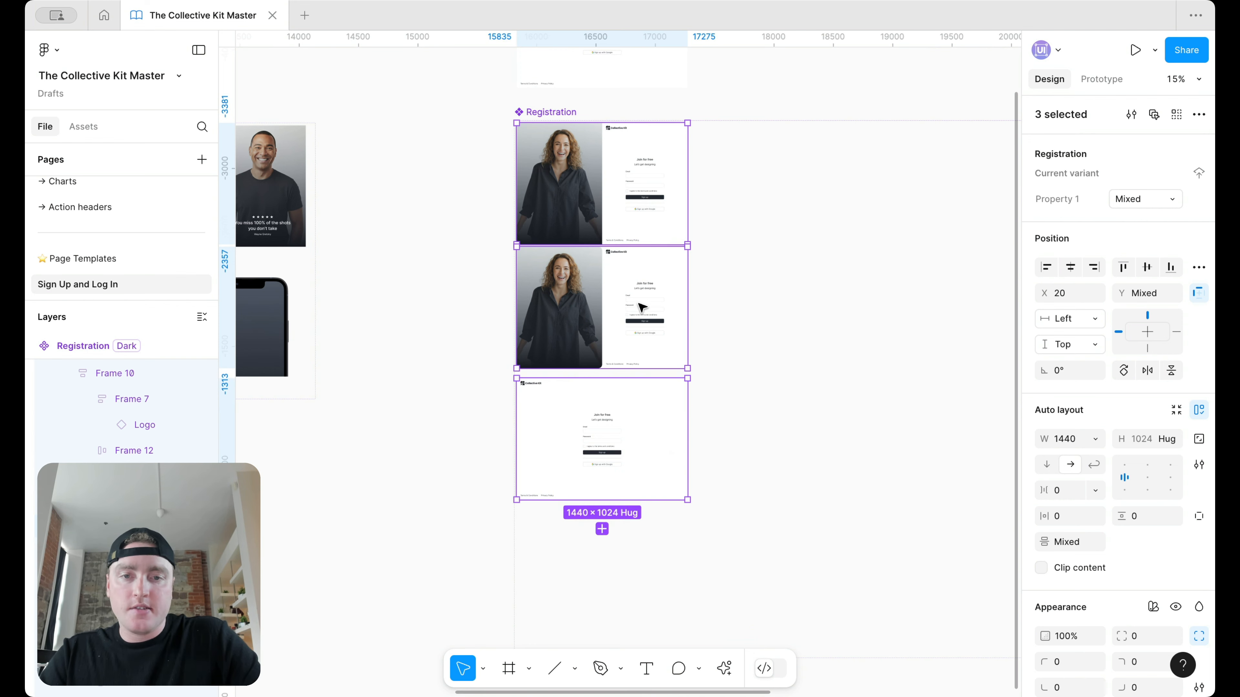
key(ctrl+d)
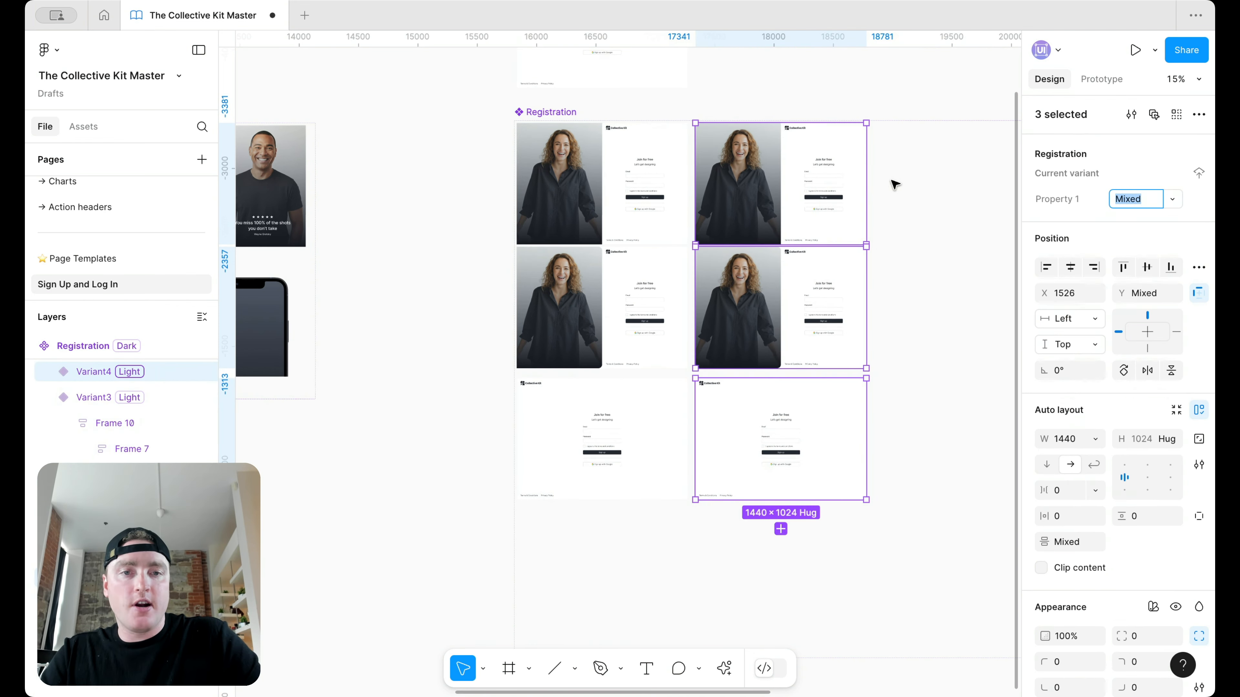
Add a variant property named Size to the Registration component set.
click(551, 112)
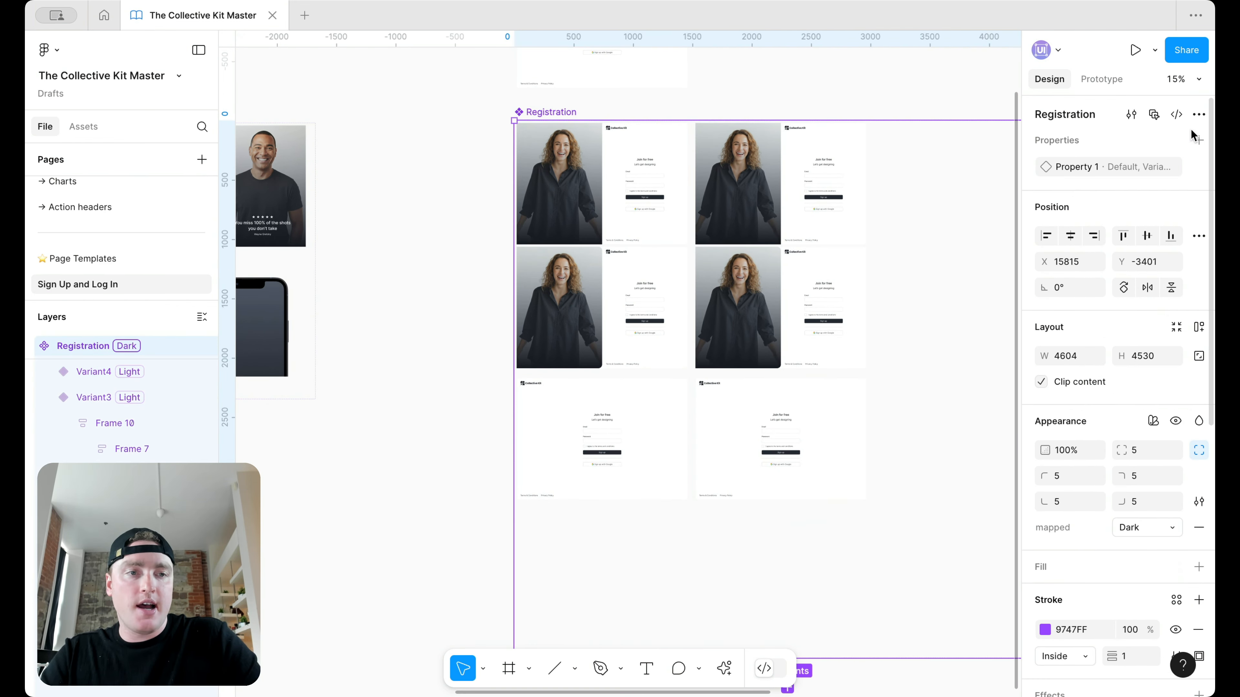
click(1200, 141)
click(1142, 186)
text(Si)
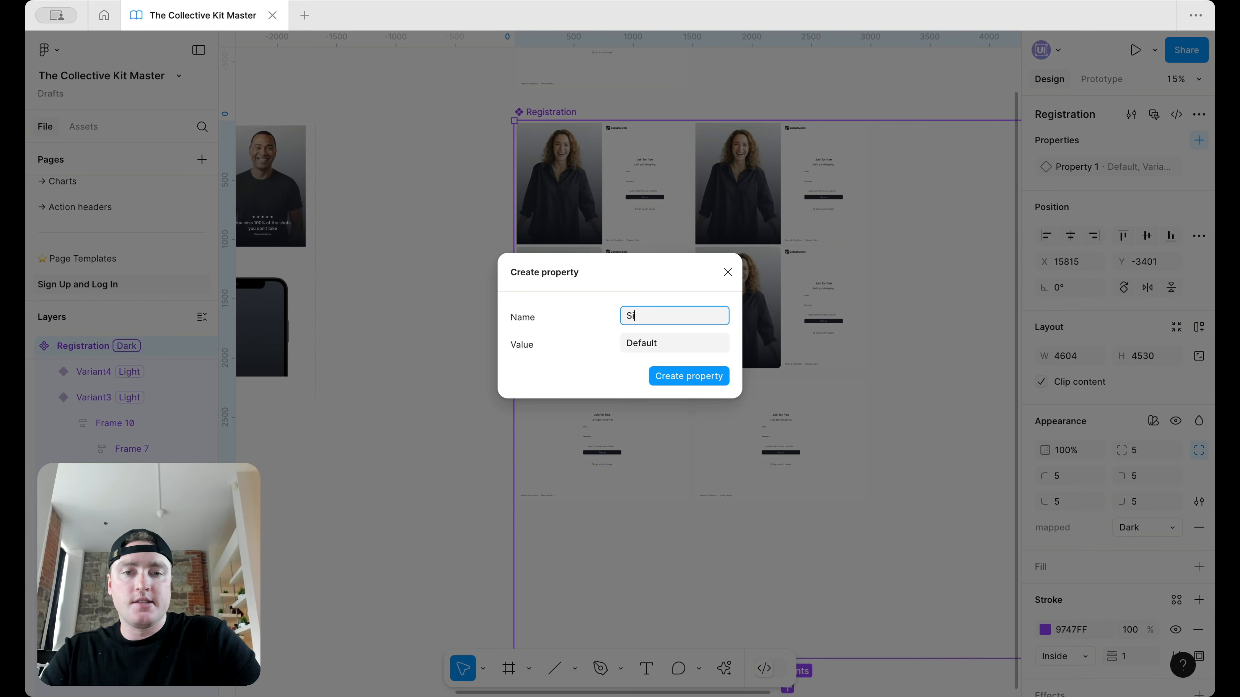
text(ze)
key(Return)
Set Size to desktop for the three variants in the first column and to mobile for the three in the second.
click(653, 318)
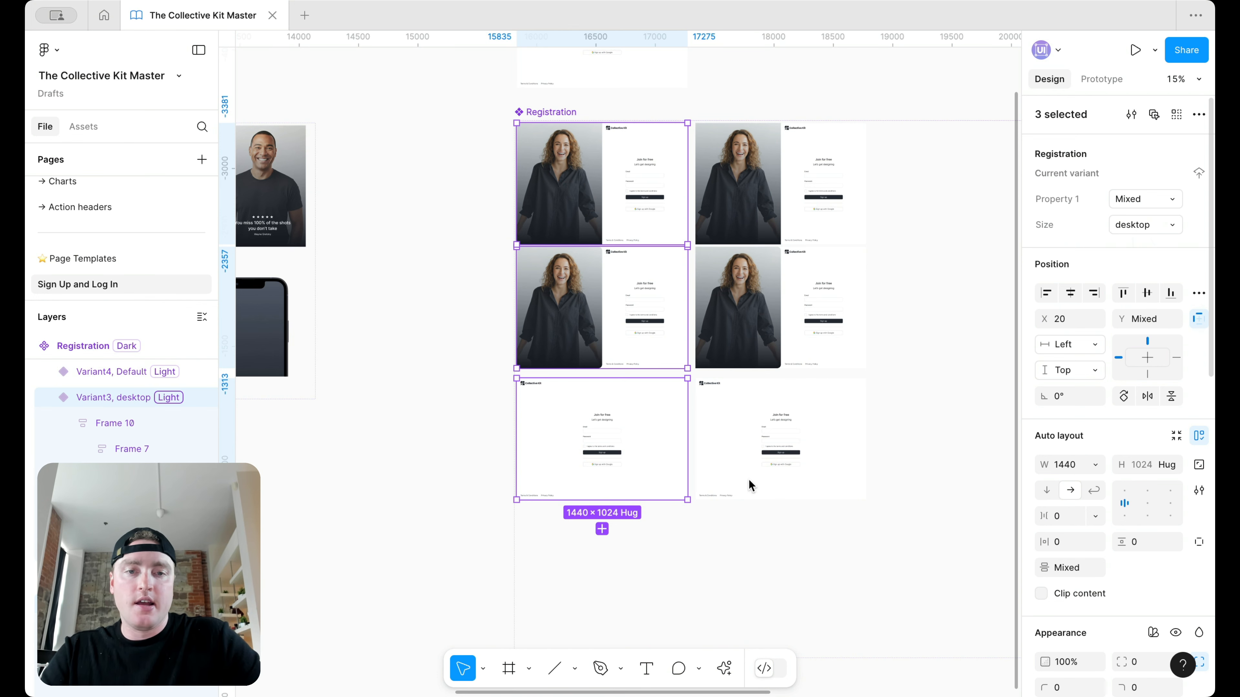
click(756, 466)
shift+click(802, 312)
shift+click(803, 194)
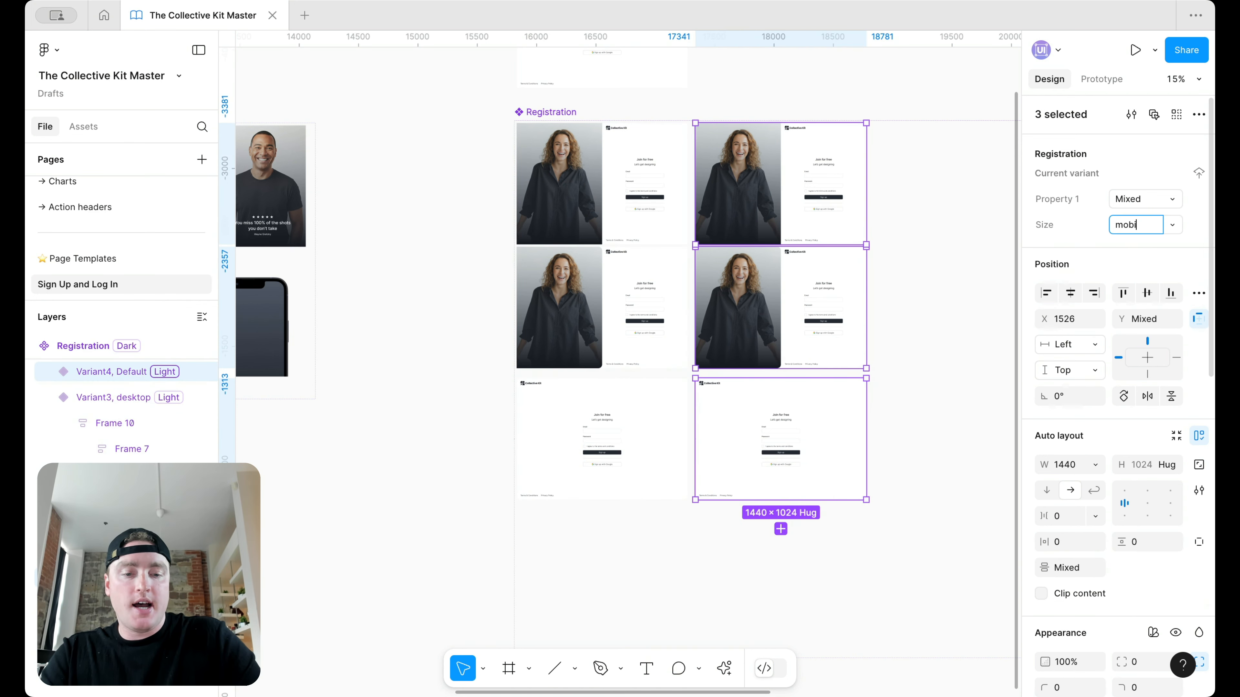
Set the width of all three mobile Registration variants to 440.
double_click(773, 192)
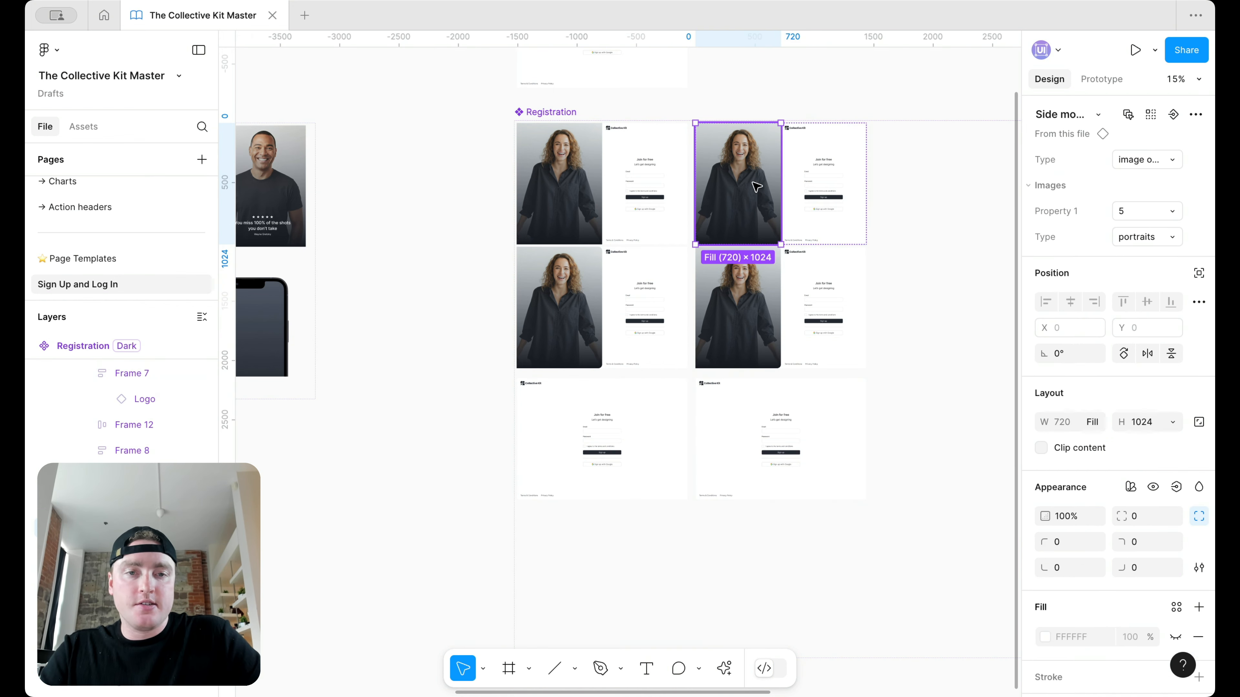
click(770, 328)
click(830, 439)
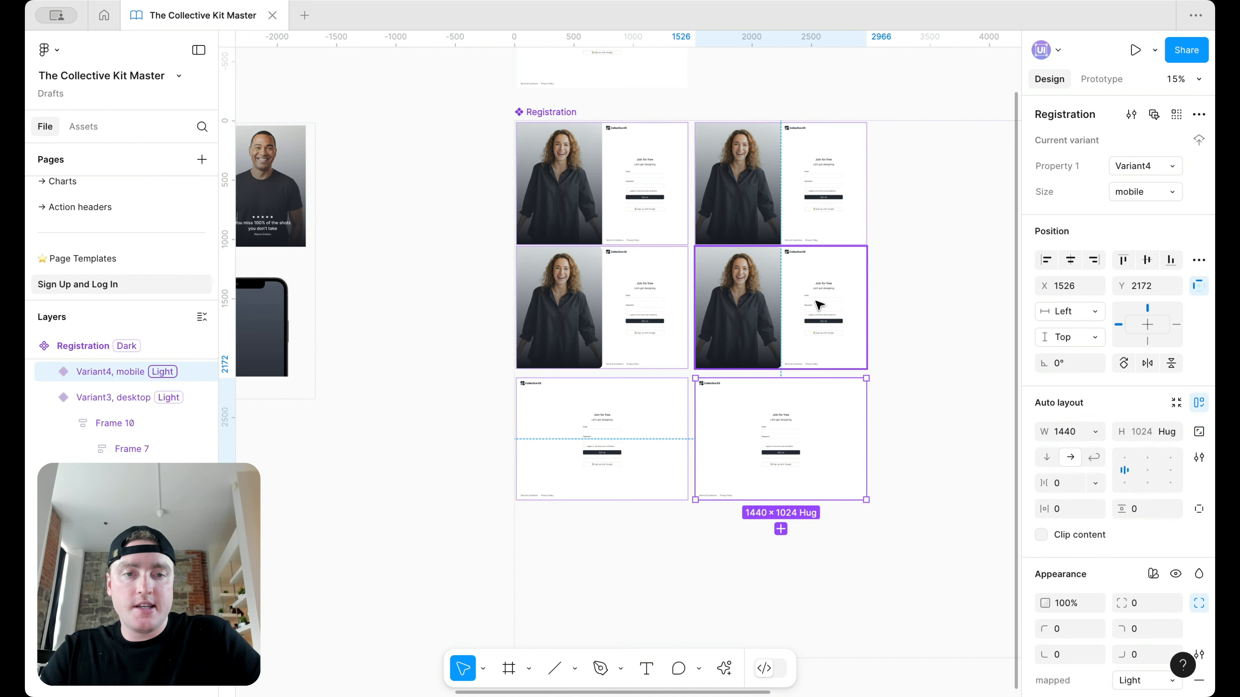
shift+click(830, 312)
shift+click(829, 190)
click(1072, 465)
text(440)
key(Return)
Delete the Side module from the first two mobile Registration variants.
click(712, 274)
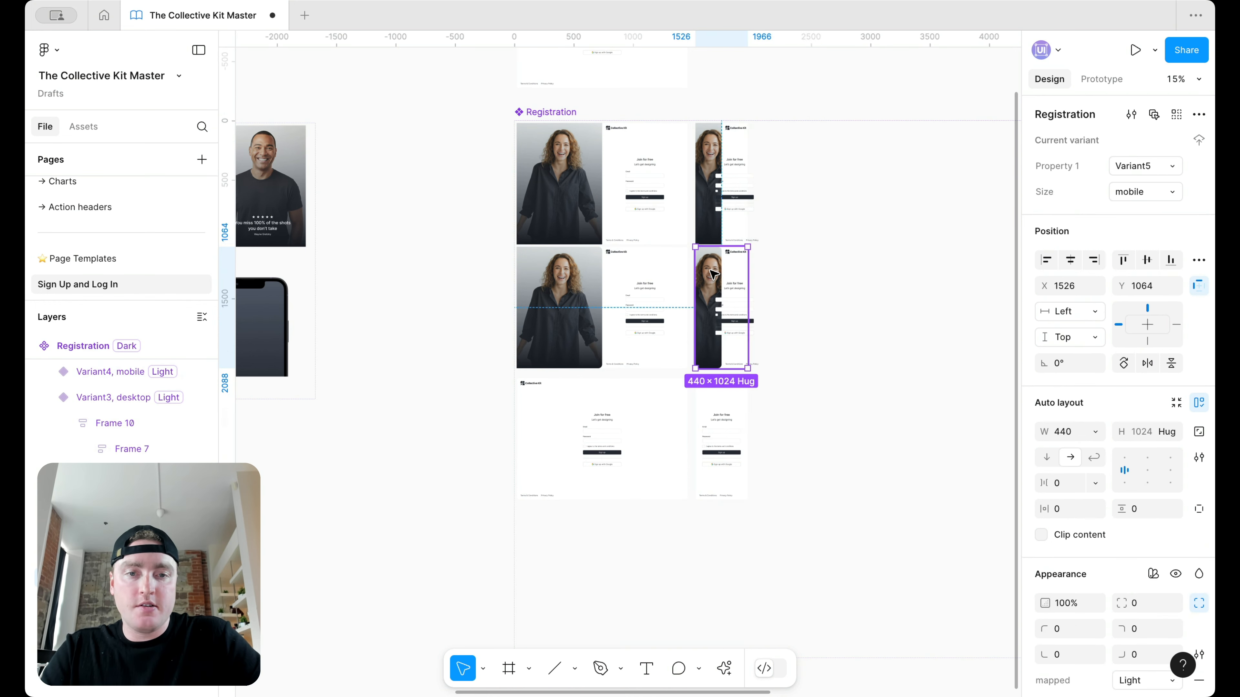
key(Delete)
click(714, 152)
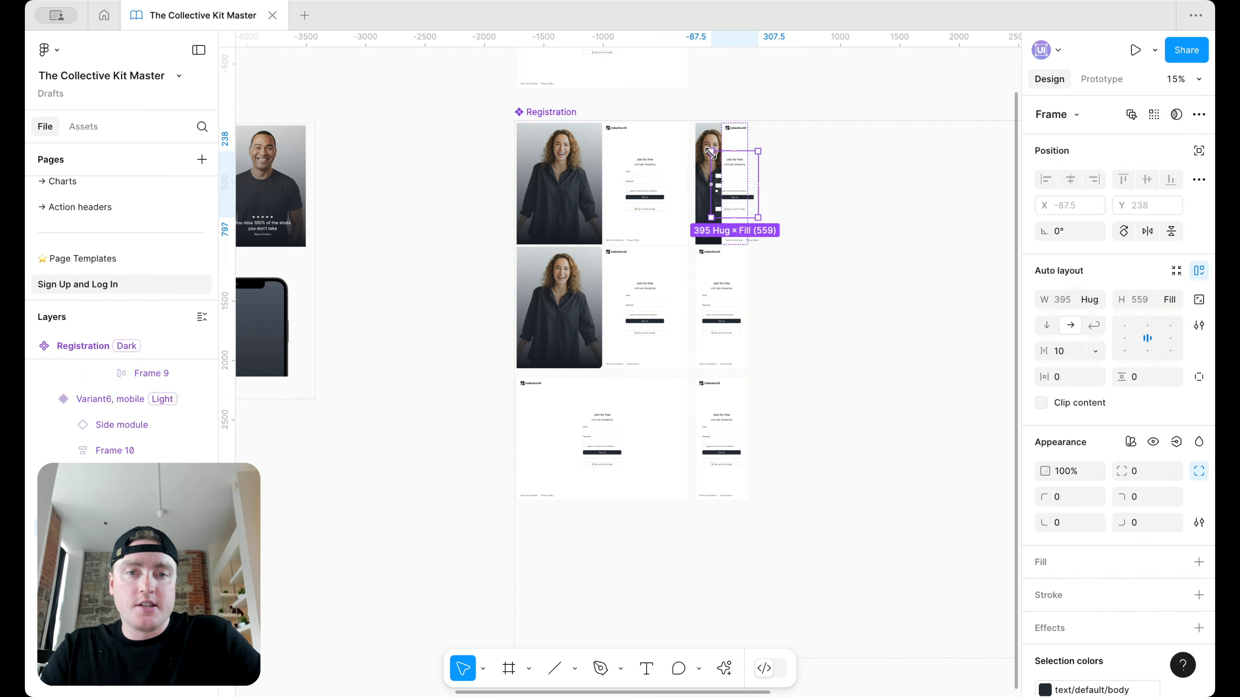
click(705, 140)
key(Delete)
Switch the Registration instance above the component set to the mobile size.
scroll(658, 202, up, 4)
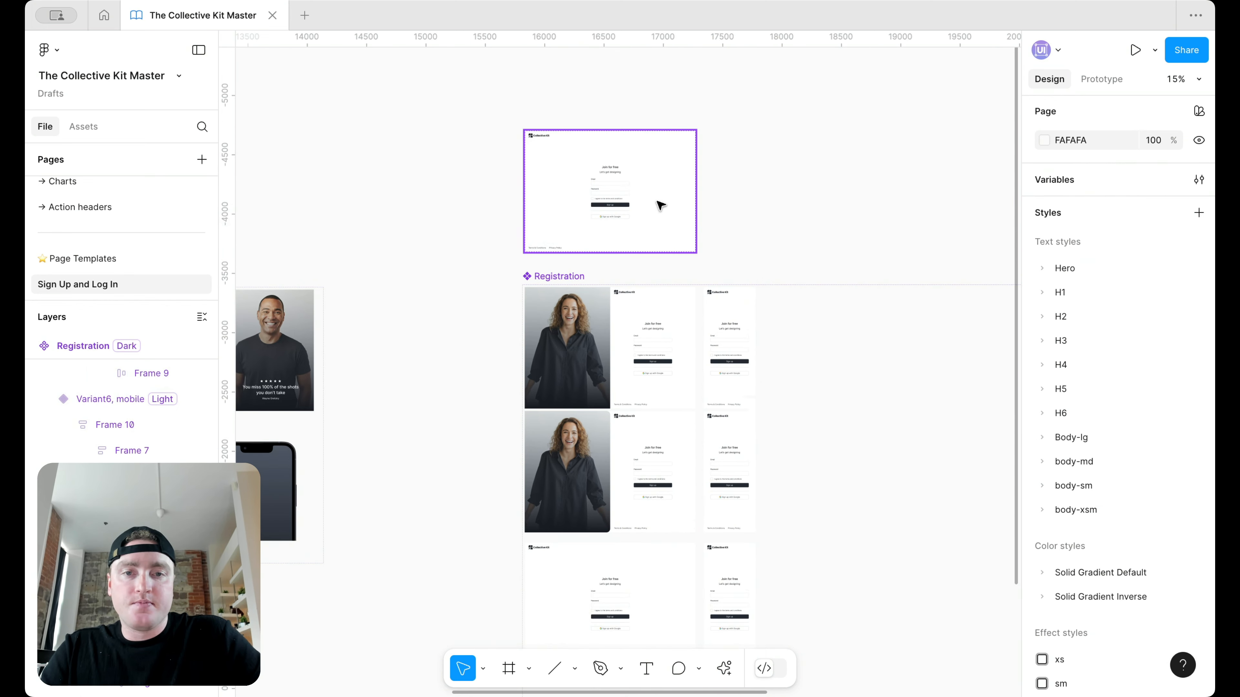
click(660, 204)
click(1142, 185)
click(1132, 161)
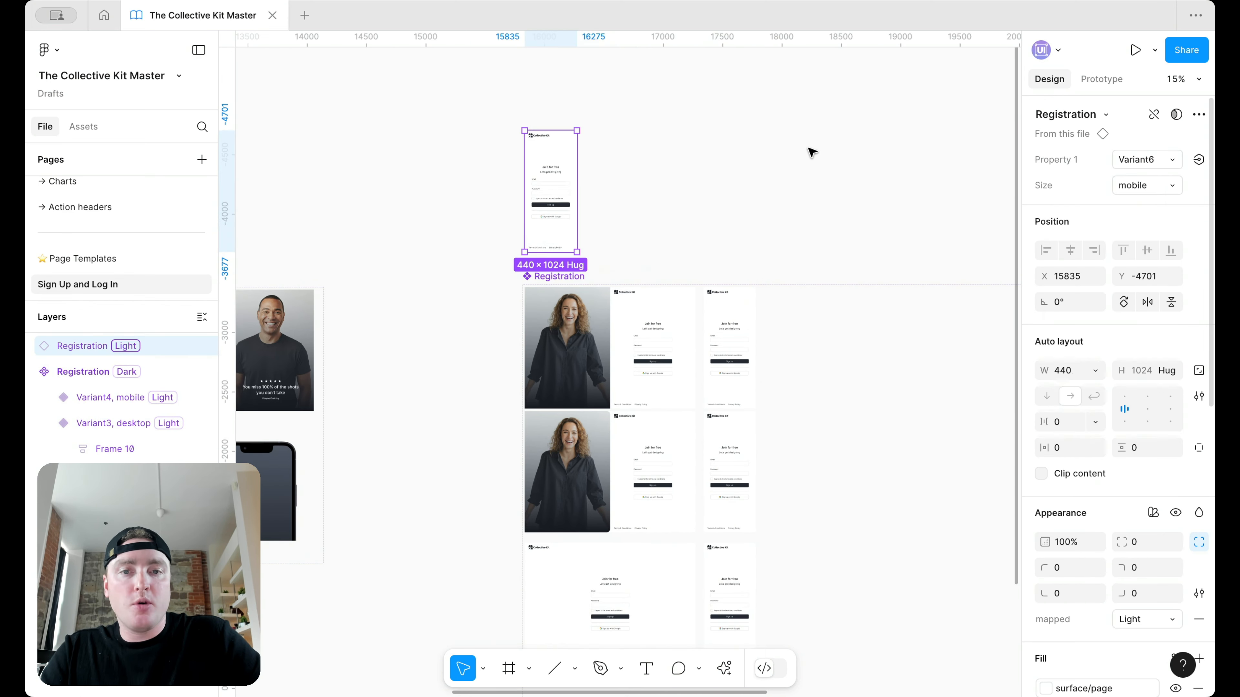
click(653, 183)
Set the Registration instance's size back to desktop and delete the instance from the canvas.
click(547, 197)
click(1174, 186)
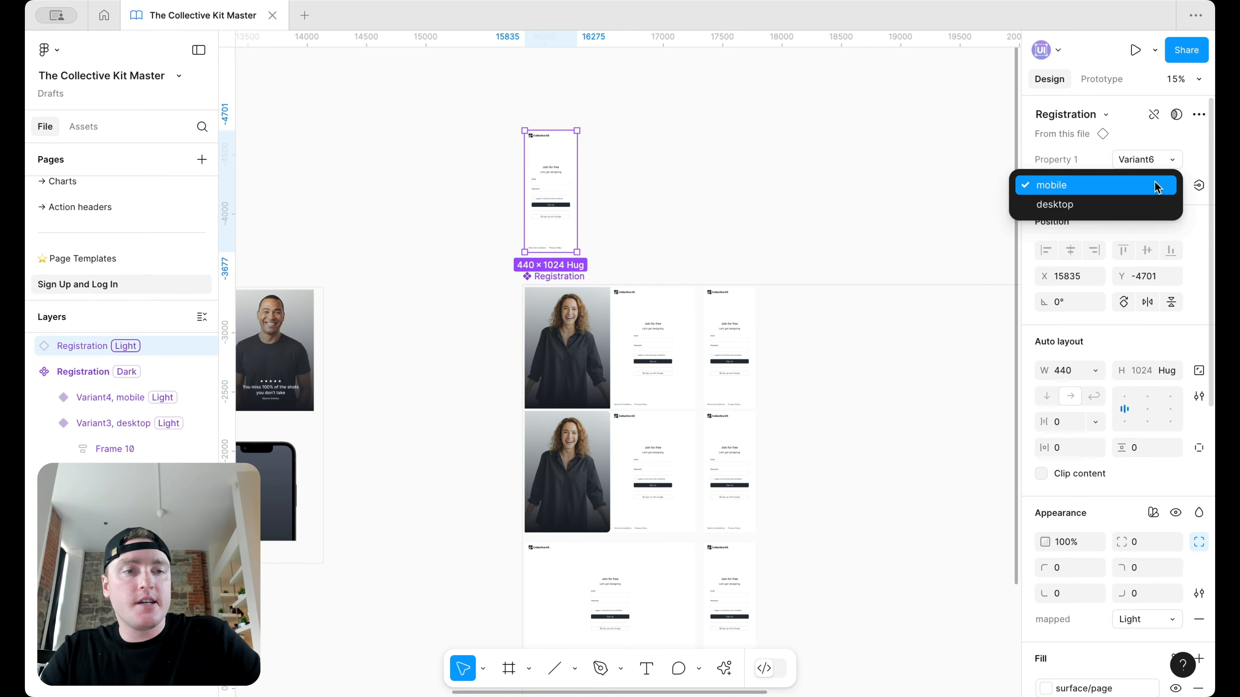
click(1147, 205)
click(884, 193)
click(595, 216)
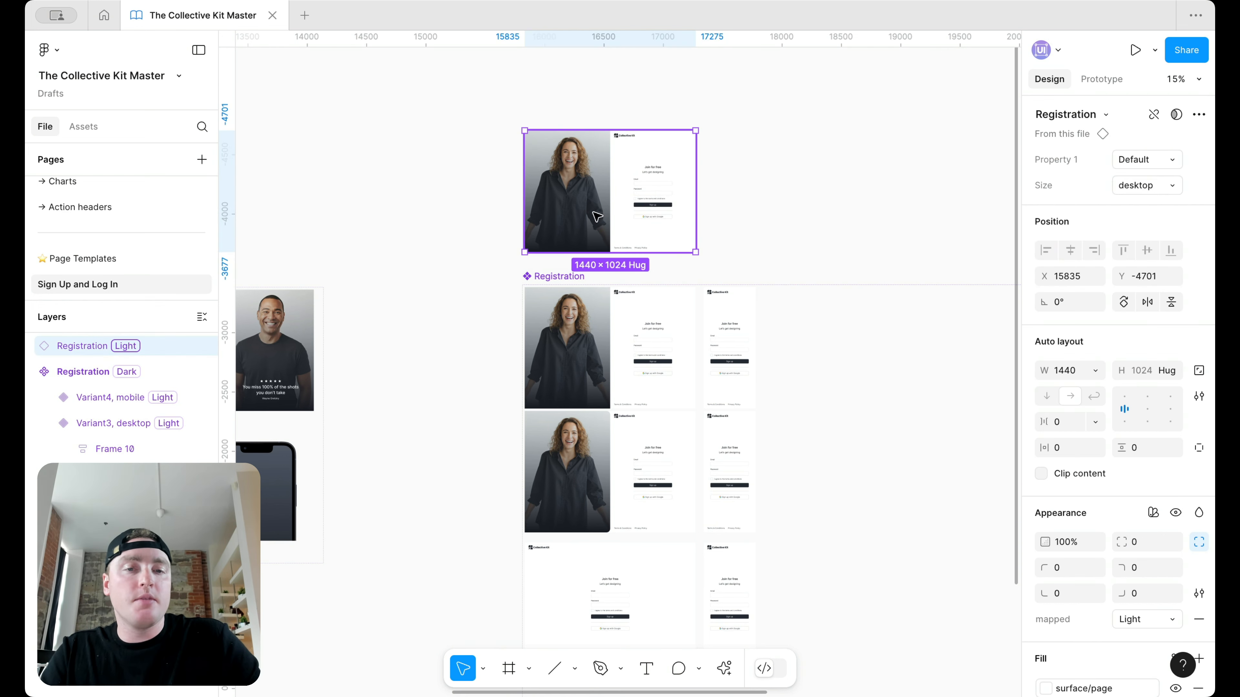
key(Delete)
scroll(595, 216, down, 3)
scroll(758, 238, right, 5)
scroll(781, 244, right, 3)
scroll(766, 227, up, 3)
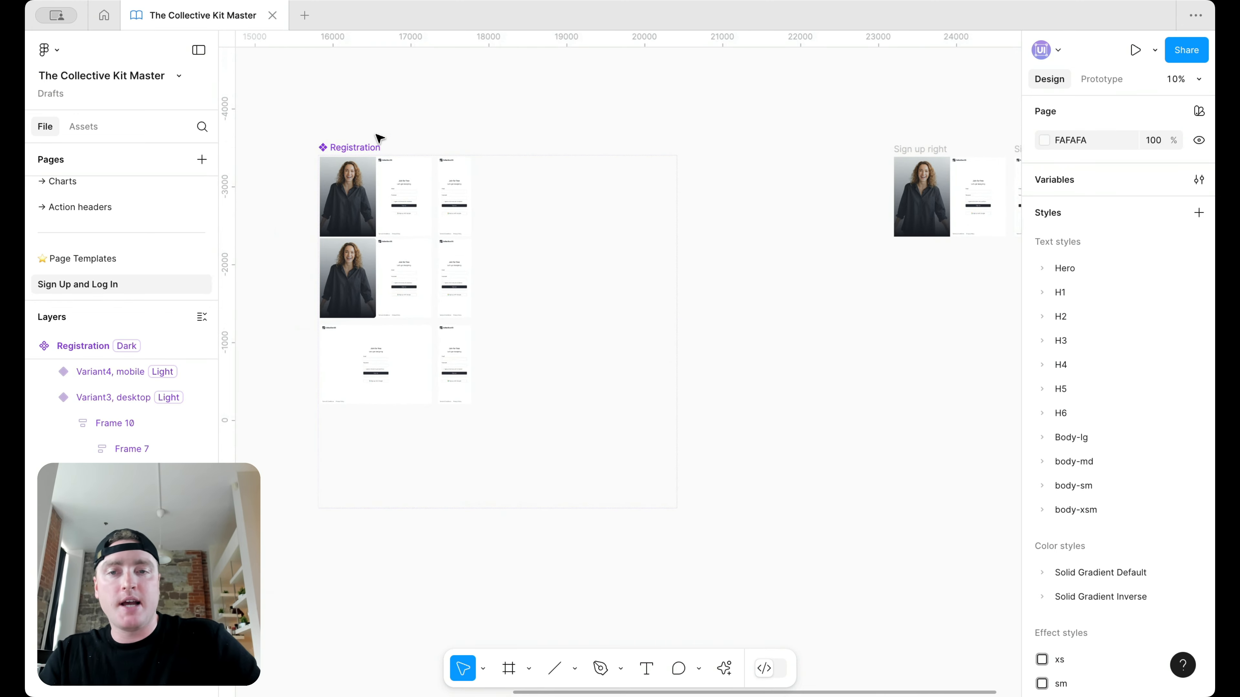
scroll(620, 173, right, 5)
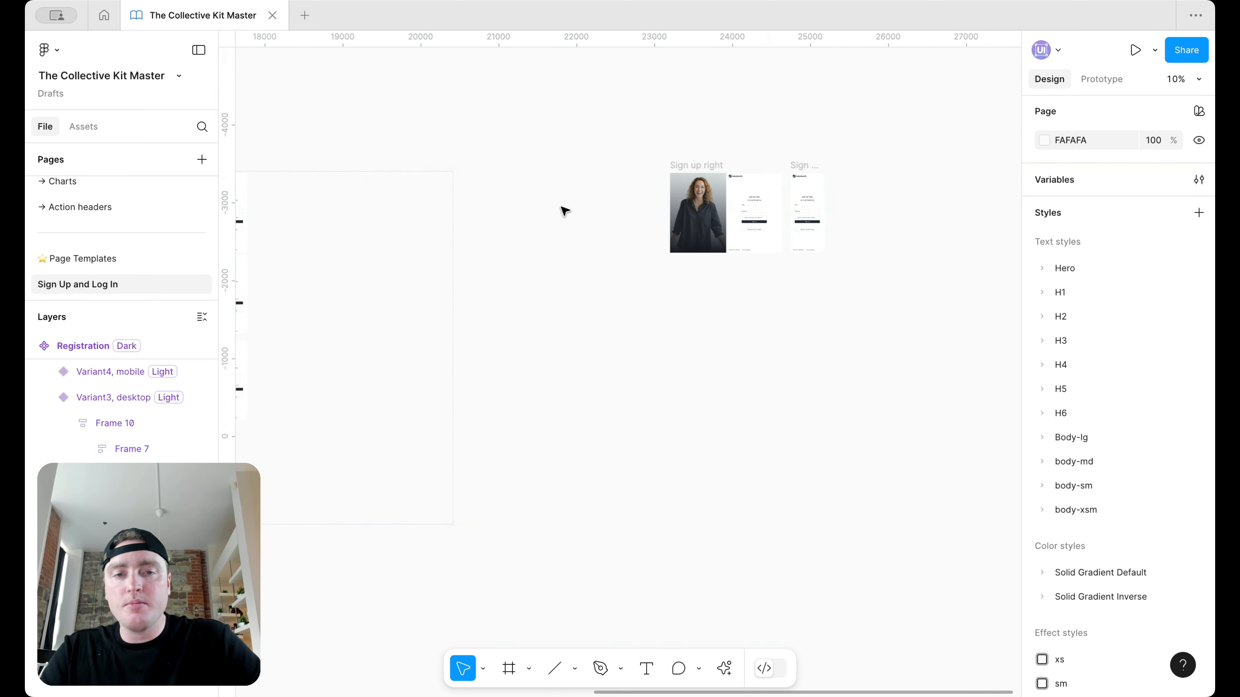
scroll(565, 211, right, 1)
scroll(565, 211, up, 1)
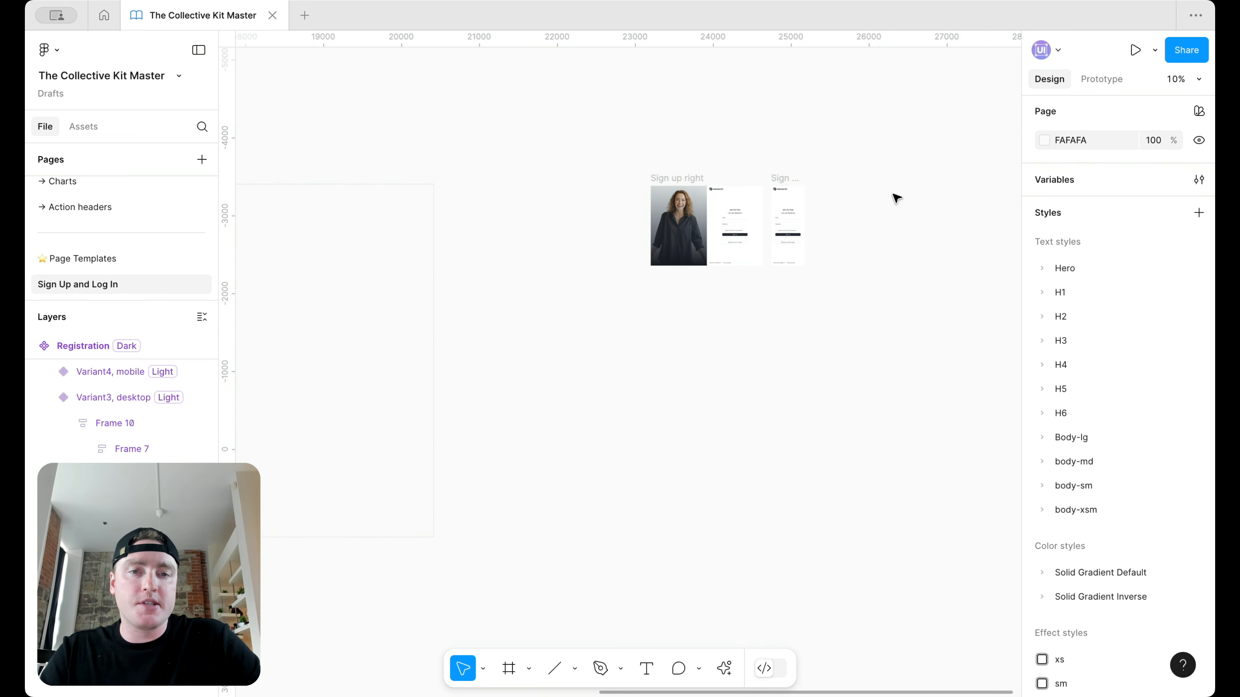
scroll(528, 266, left, 5)
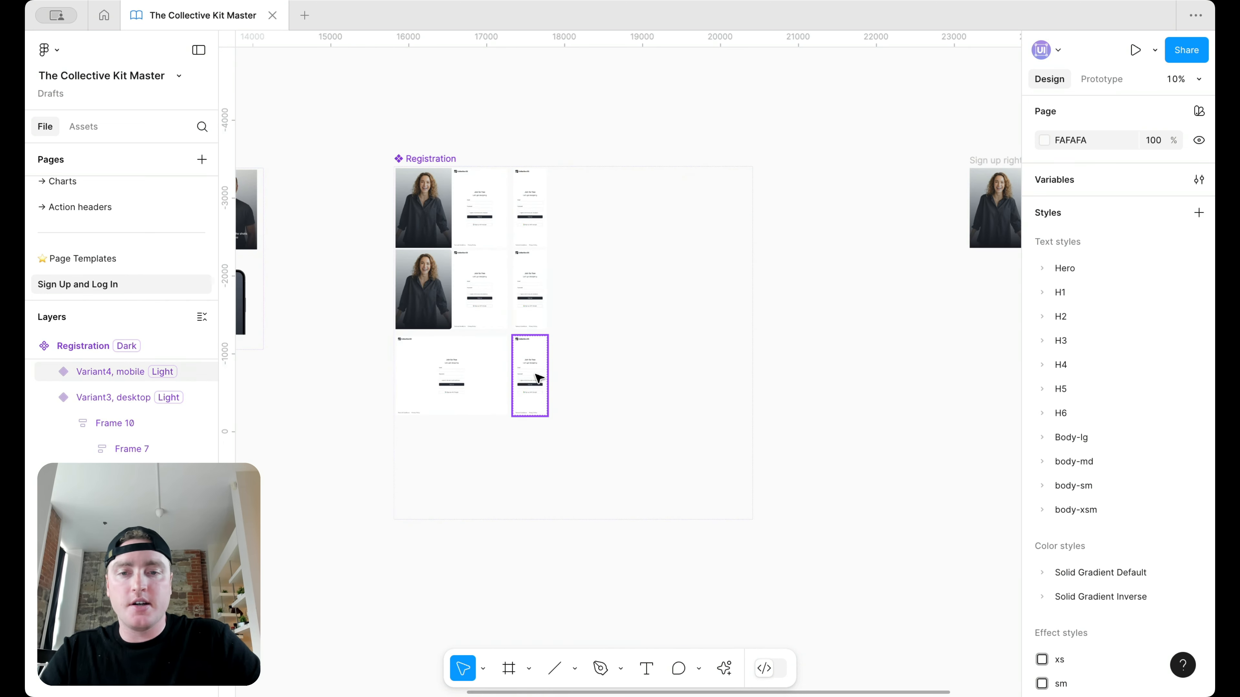
scroll(534, 378, up, 2)
scroll(443, 78, down, 2)
scroll(443, 78, up, 2)
click(429, 125)
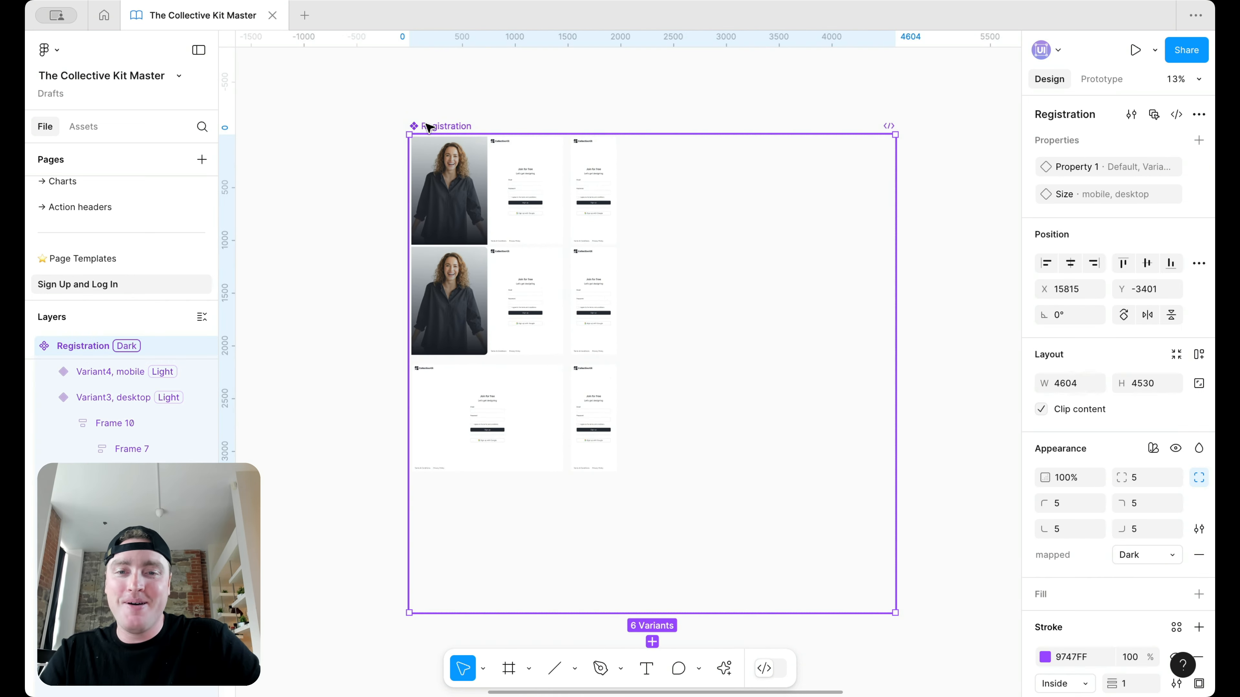
scroll(429, 126, down, 3)
scroll(482, 228, up, 3)
Duplicate the desktop Registration variant with rounded Side module corners into a fourth row of the set.
click(482, 228)
drag(483, 220, 488, 500)
scroll(488, 501, down, 2)
scroll(489, 501, left, 2)
Change the Side module type in the fourth-row desktop variant to macbook right.
double_click(472, 466)
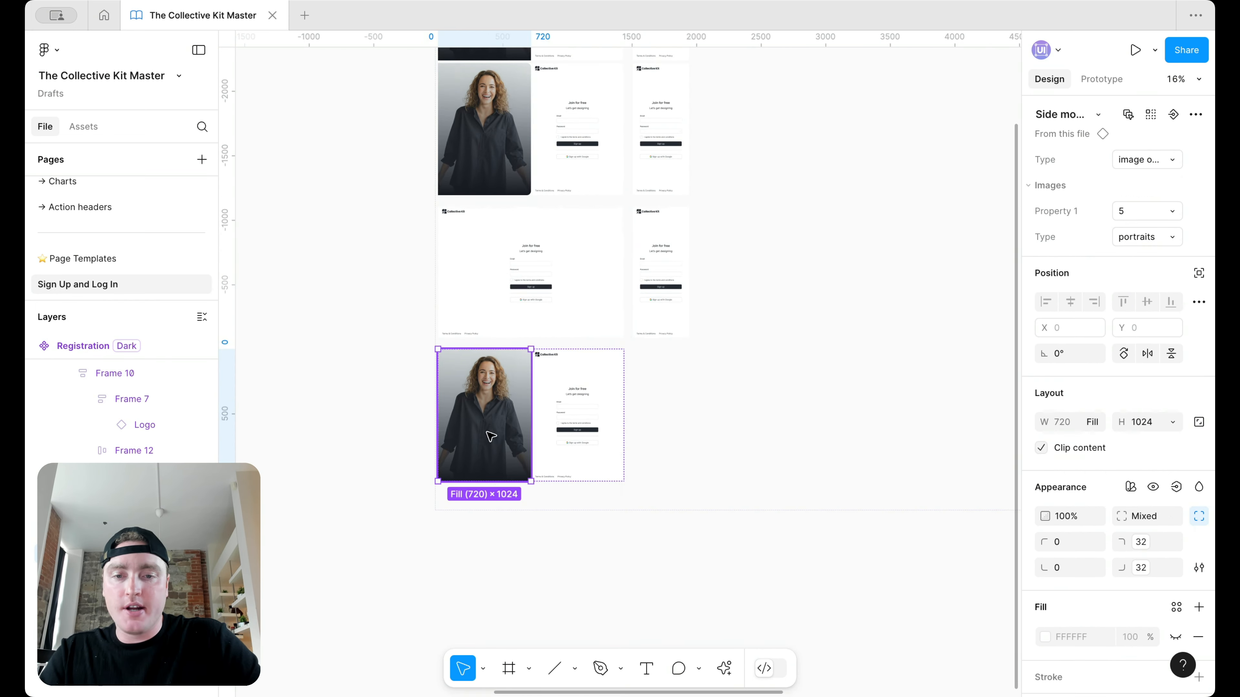
click(1131, 162)
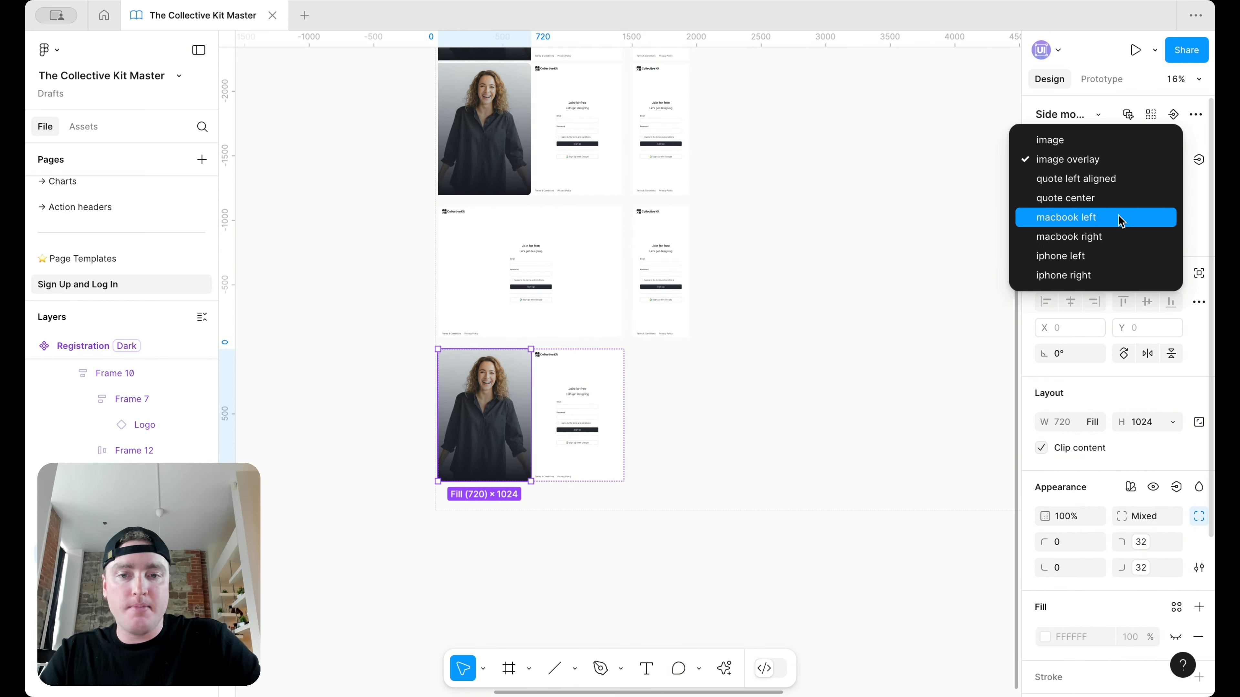
click(1121, 221)
click(1141, 166)
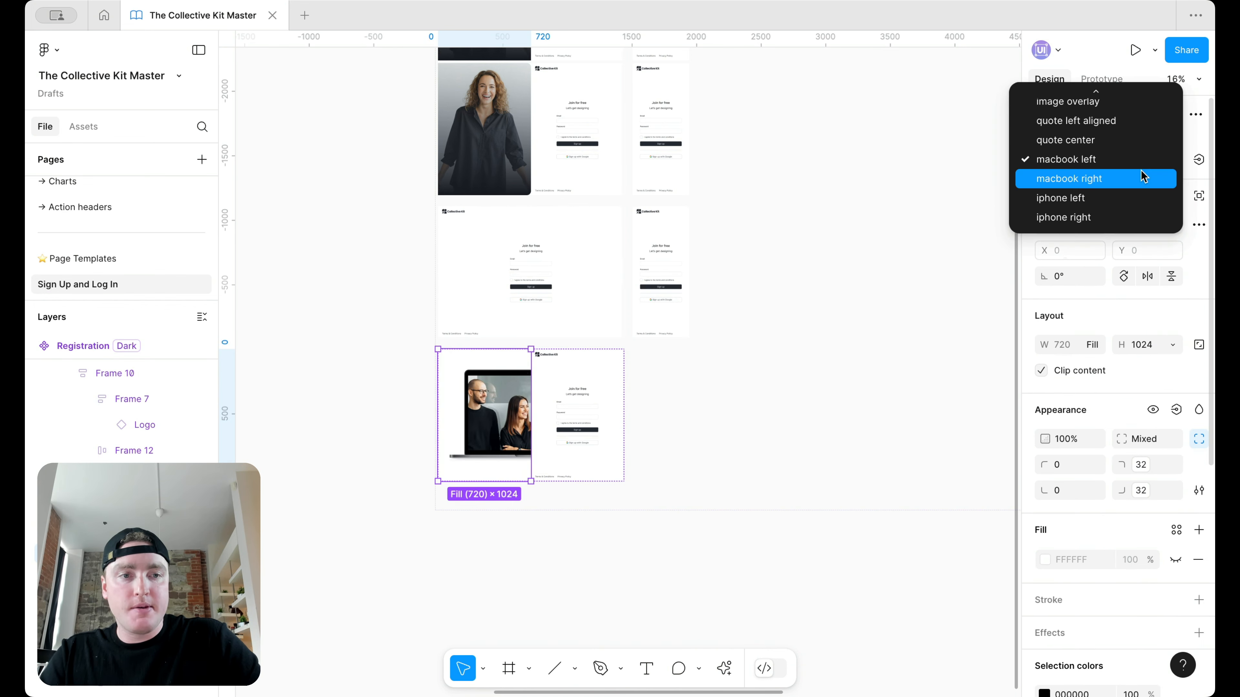
click(1142, 177)
click(841, 369)
Increase the height of the Registration component set to 5522.
scroll(525, 455, up, 5)
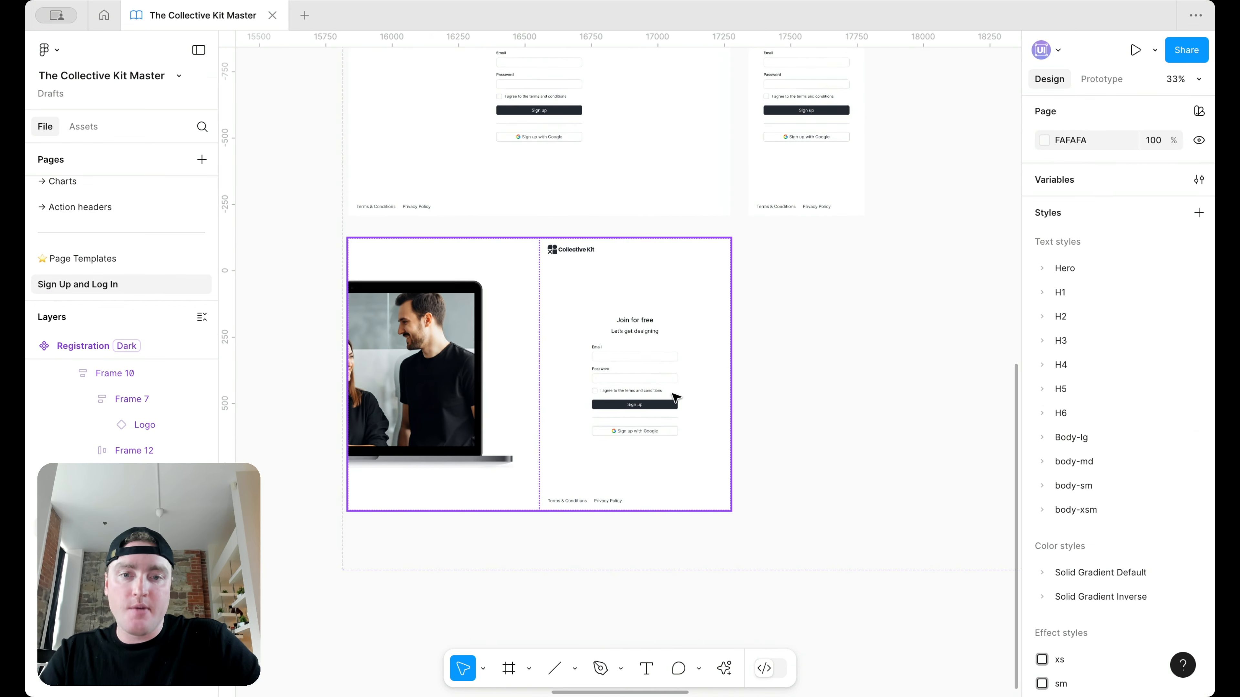
scroll(609, 353, down, 8)
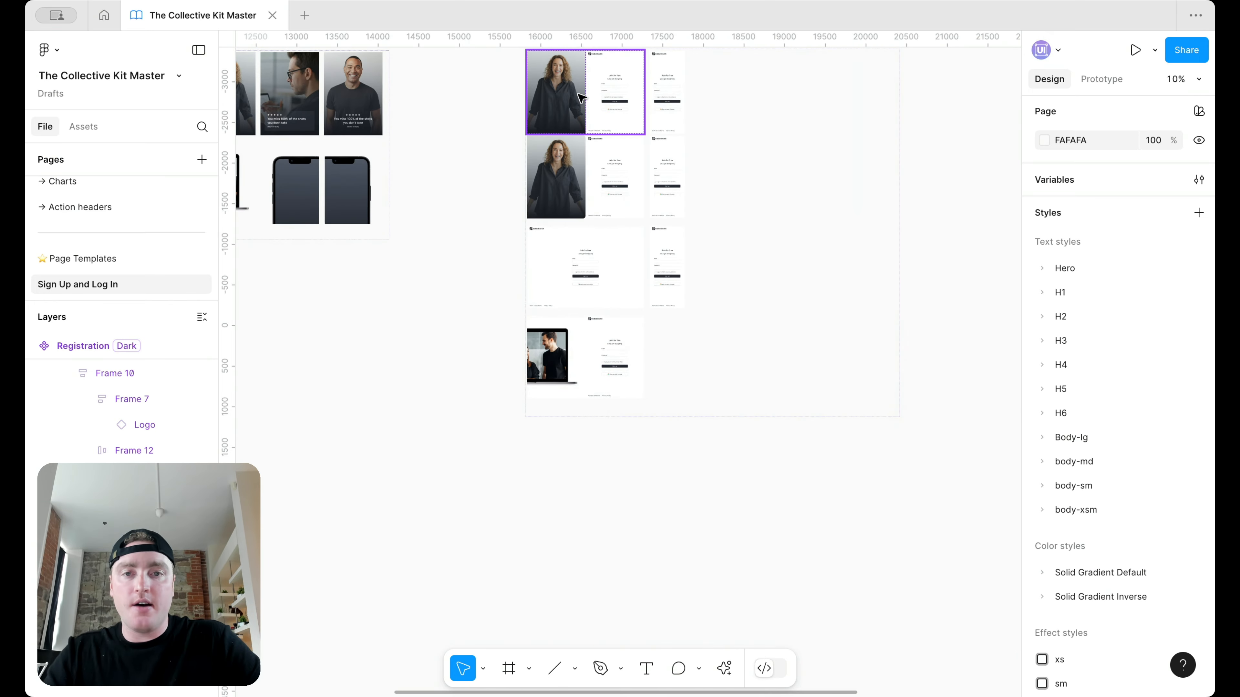
click(556, 188)
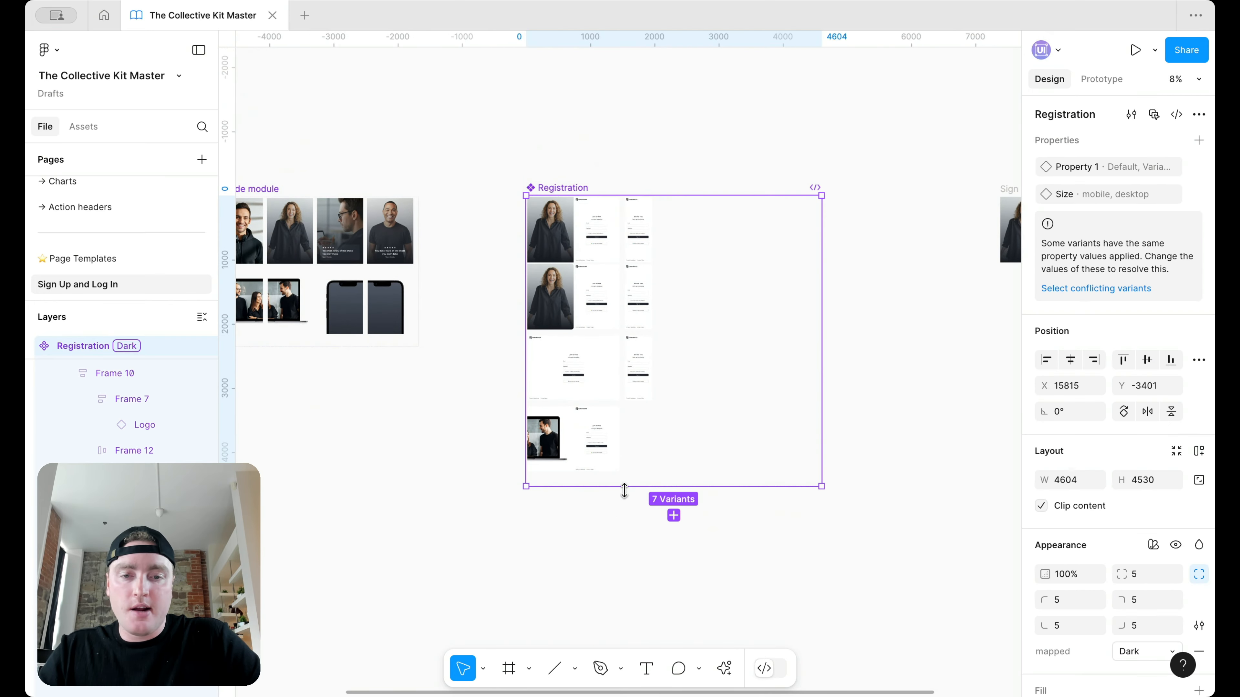
Try a subtle surface/primary library colour as the fill of the form frame in the fourth-row desktop variant.
scroll(578, 476, up, 8)
scroll(620, 349, up, 5)
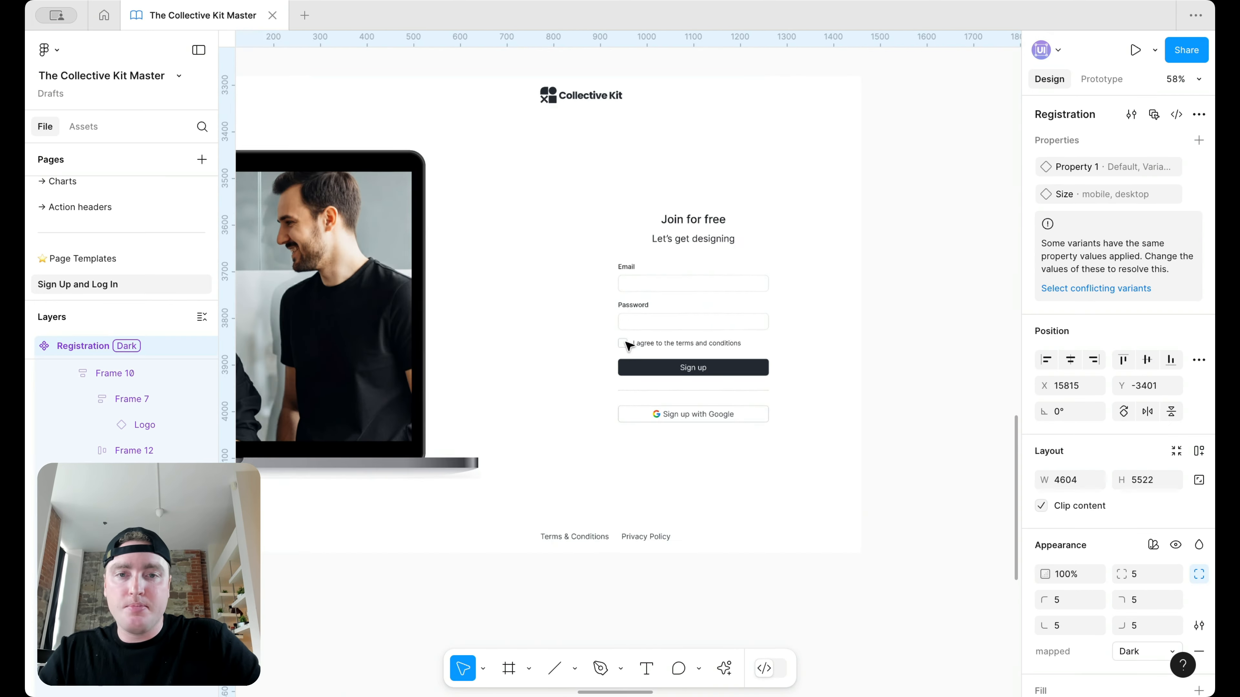
click(535, 280)
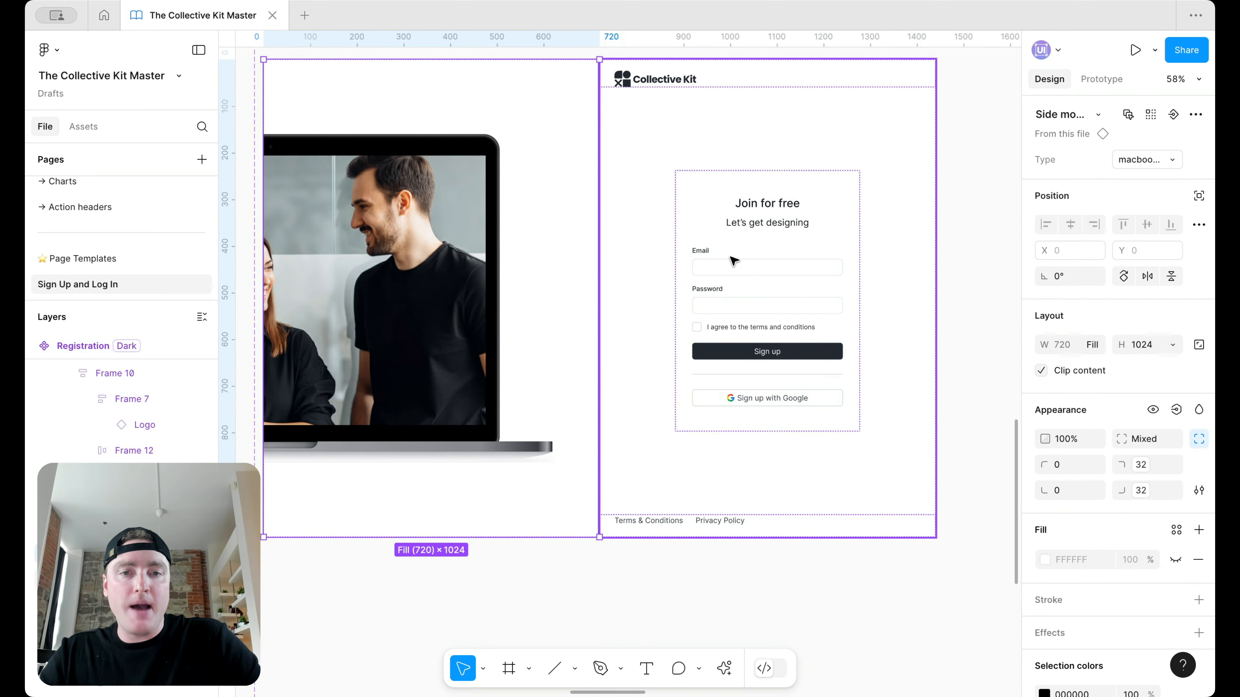
click(665, 248)
click(1199, 501)
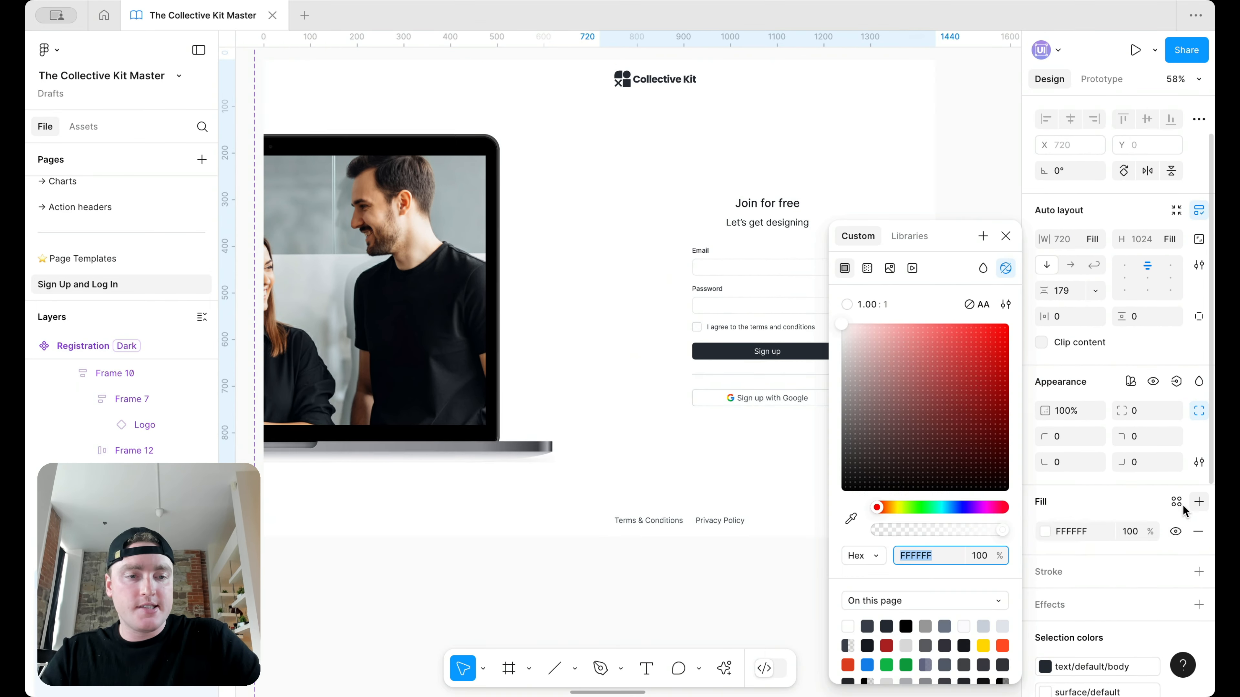
click(1176, 501)
text(sur)
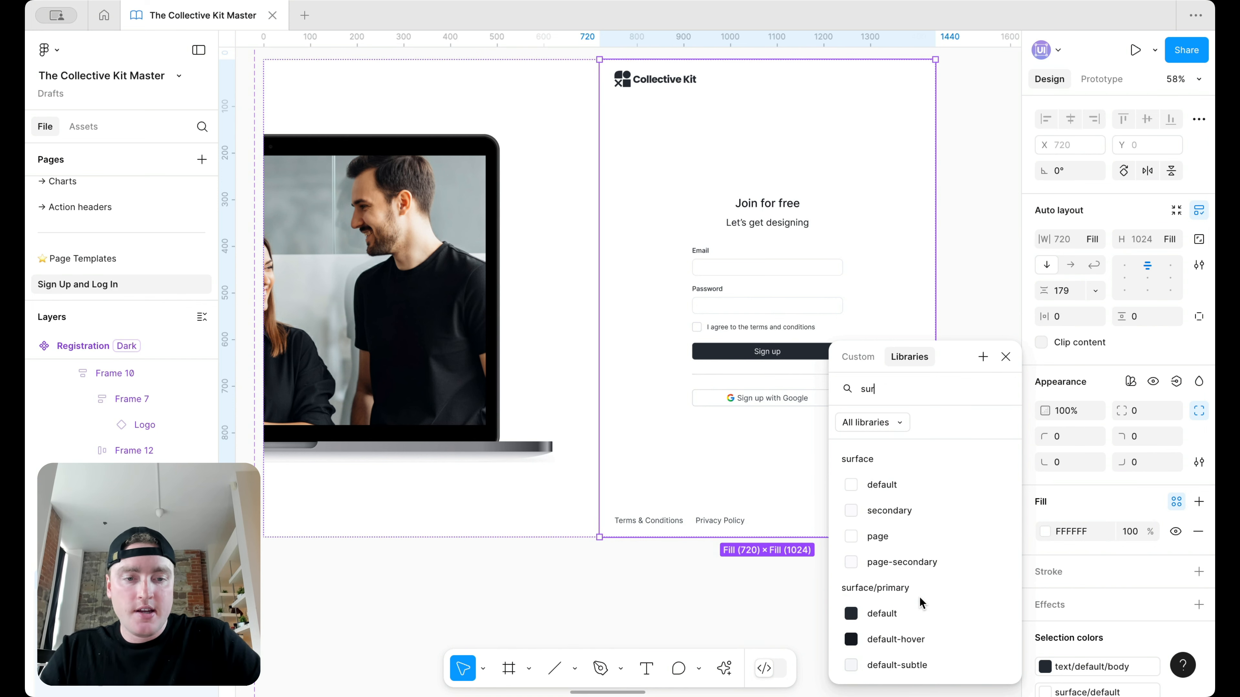
scroll(919, 597, down, 2)
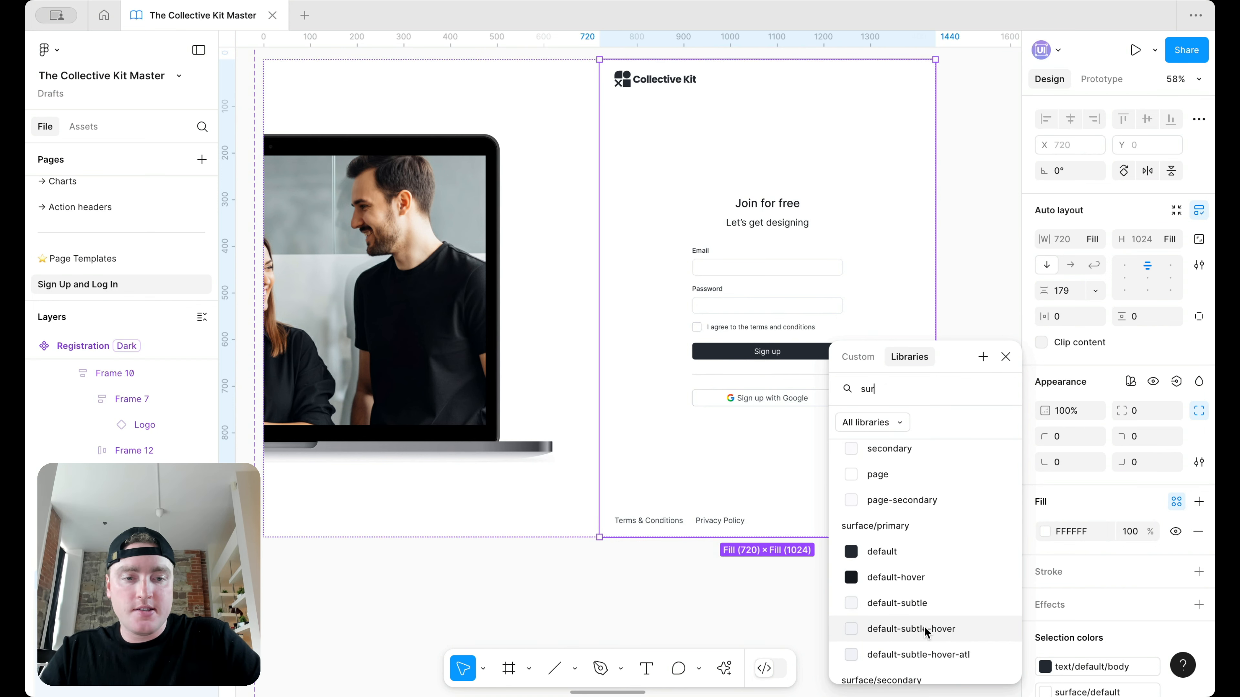
click(924, 599)
scroll(756, 634, down, 3)
click(756, 634)
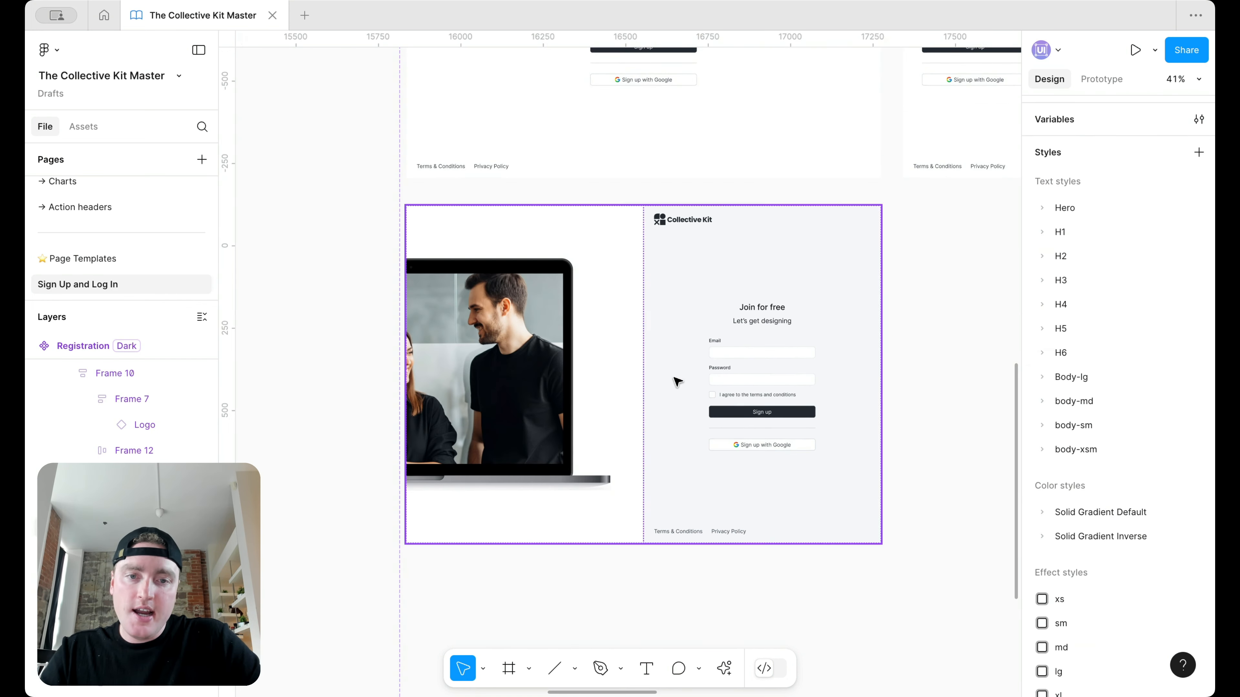
scroll(675, 380, up, 2)
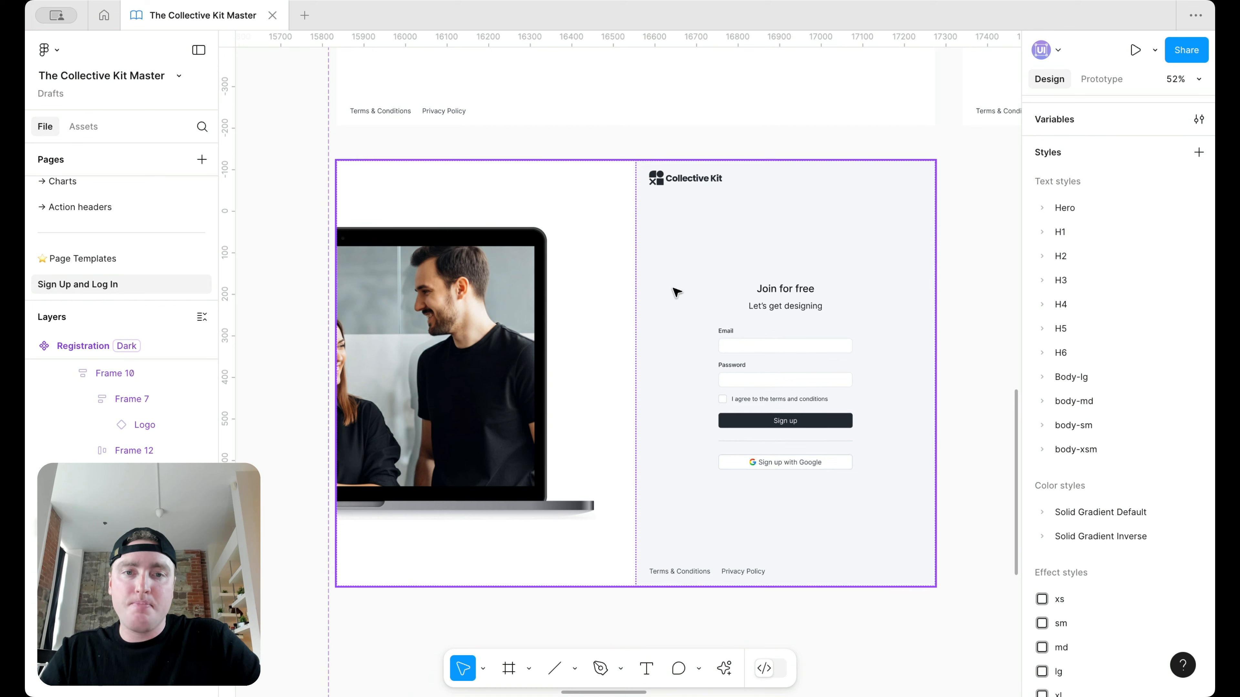
Move the logo frame out of the form frame into the fourth-row variant itself and set the variant's auto layout to vertical.
double_click(760, 225)
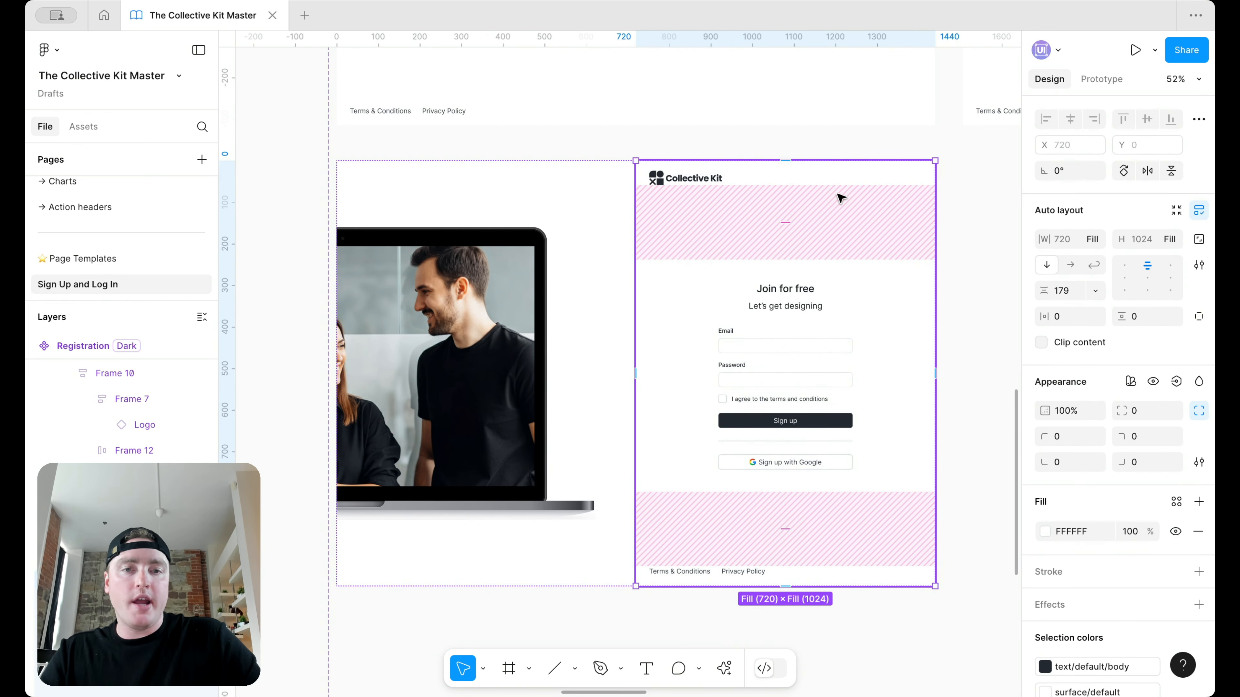
click(952, 195)
double_click(713, 185)
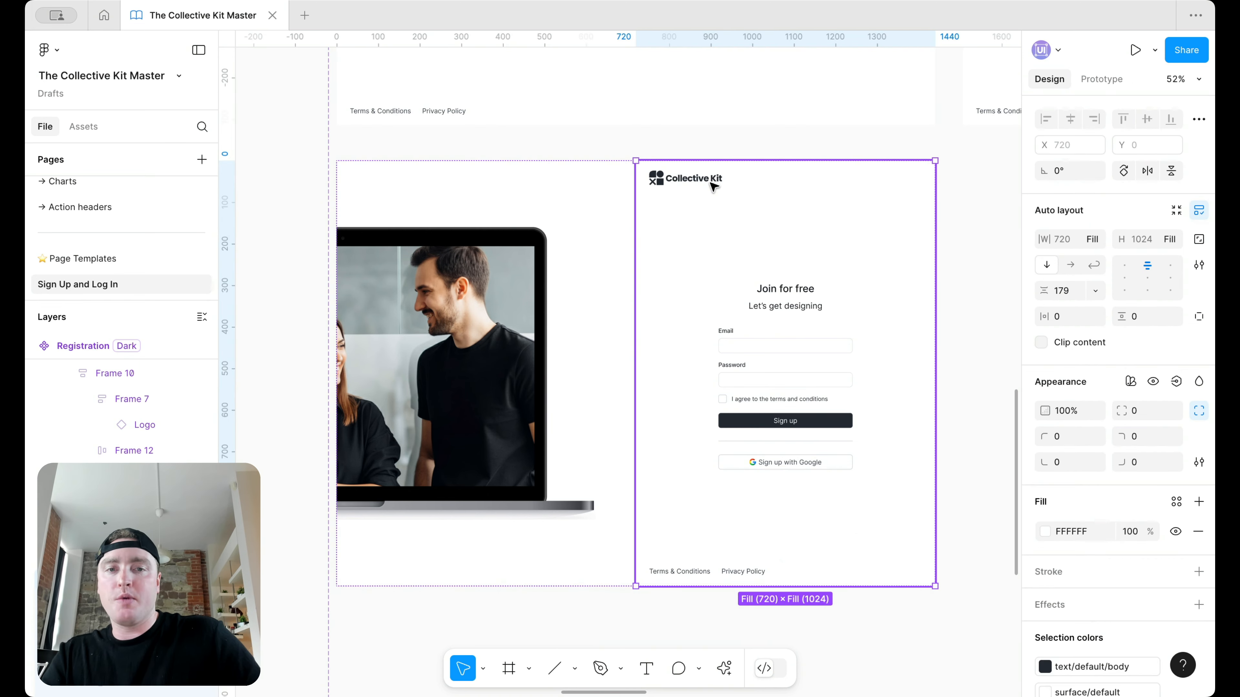
click(711, 183)
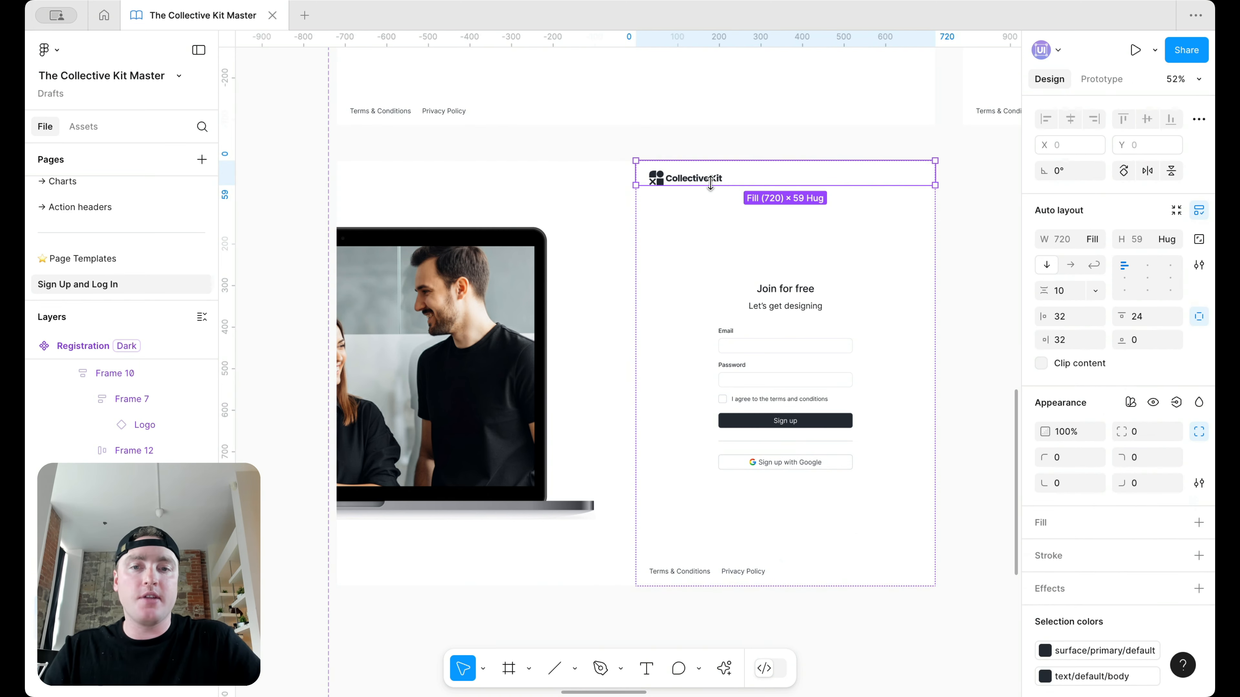
key(Delete)
click(584, 183)
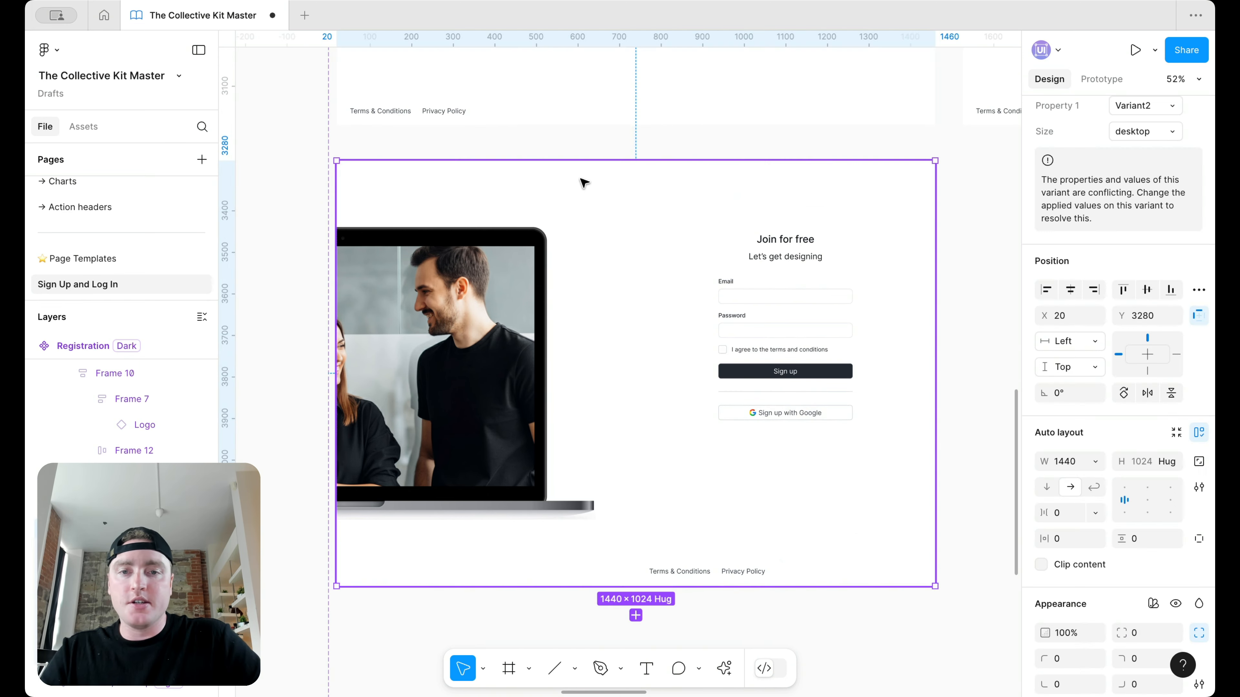
key(ctrl+z)
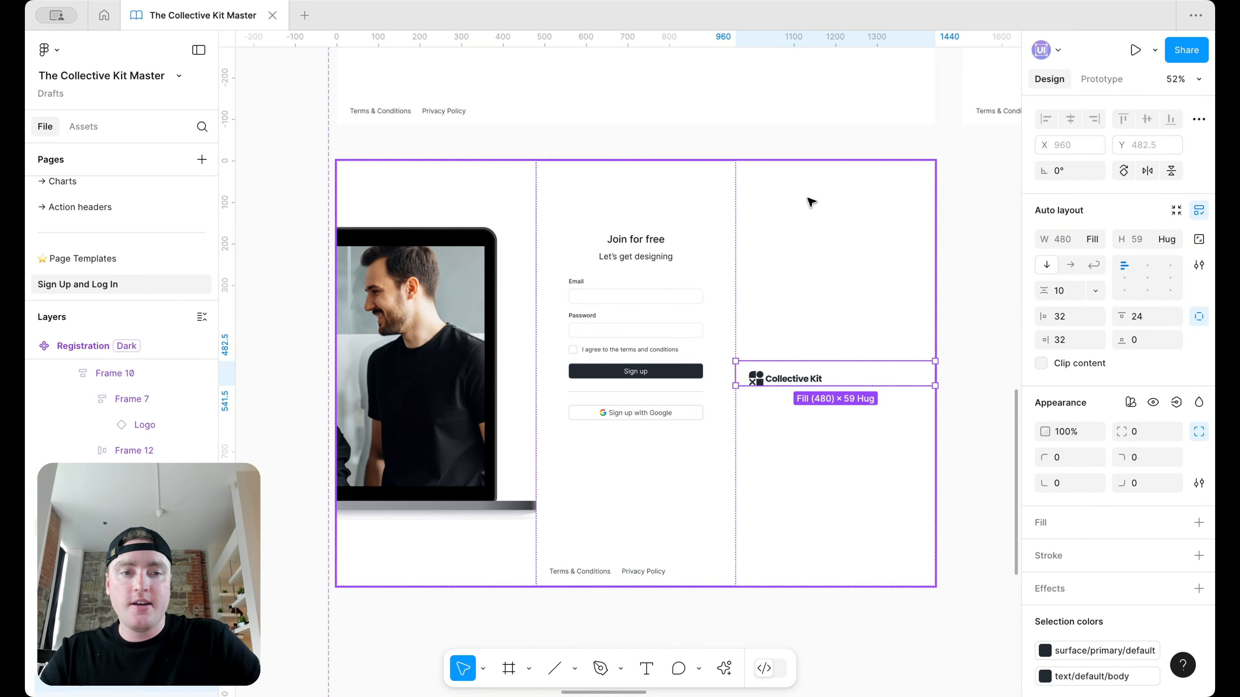
click(771, 188)
click(1045, 487)
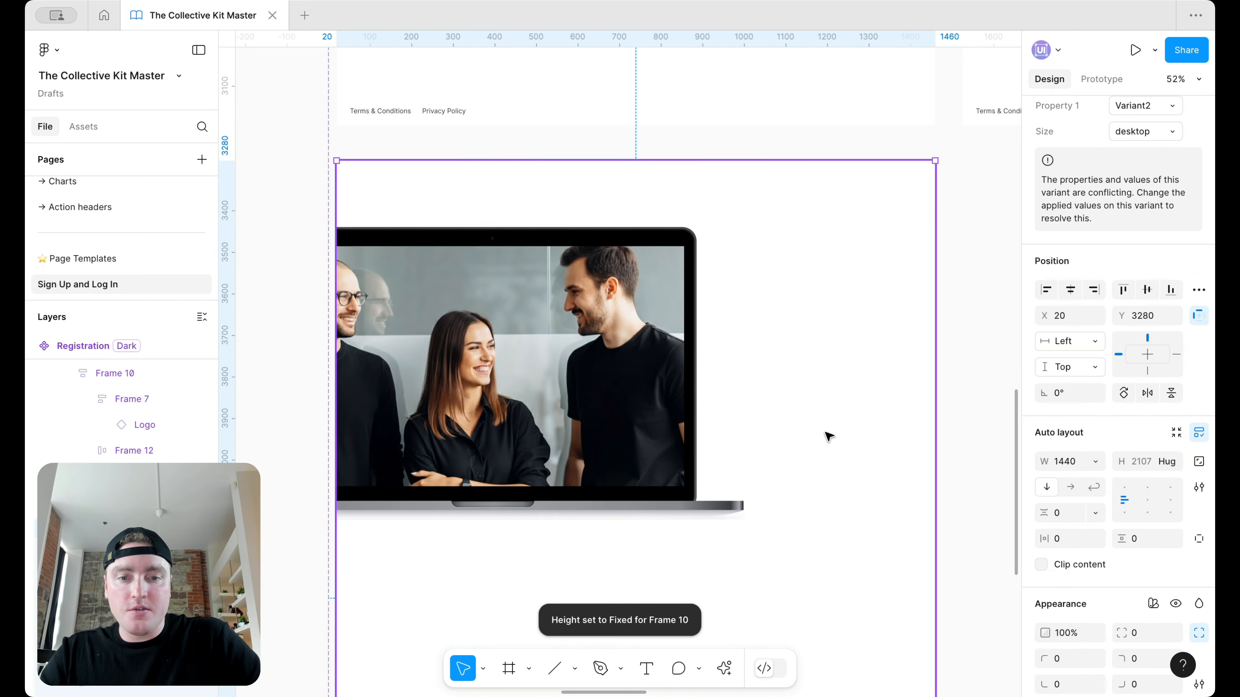
Move the Terms & Conditions and Privacy Policy footer frame out of the form frame into the variant's own layout.
scroll(825, 434, down, 5)
click(605, 511)
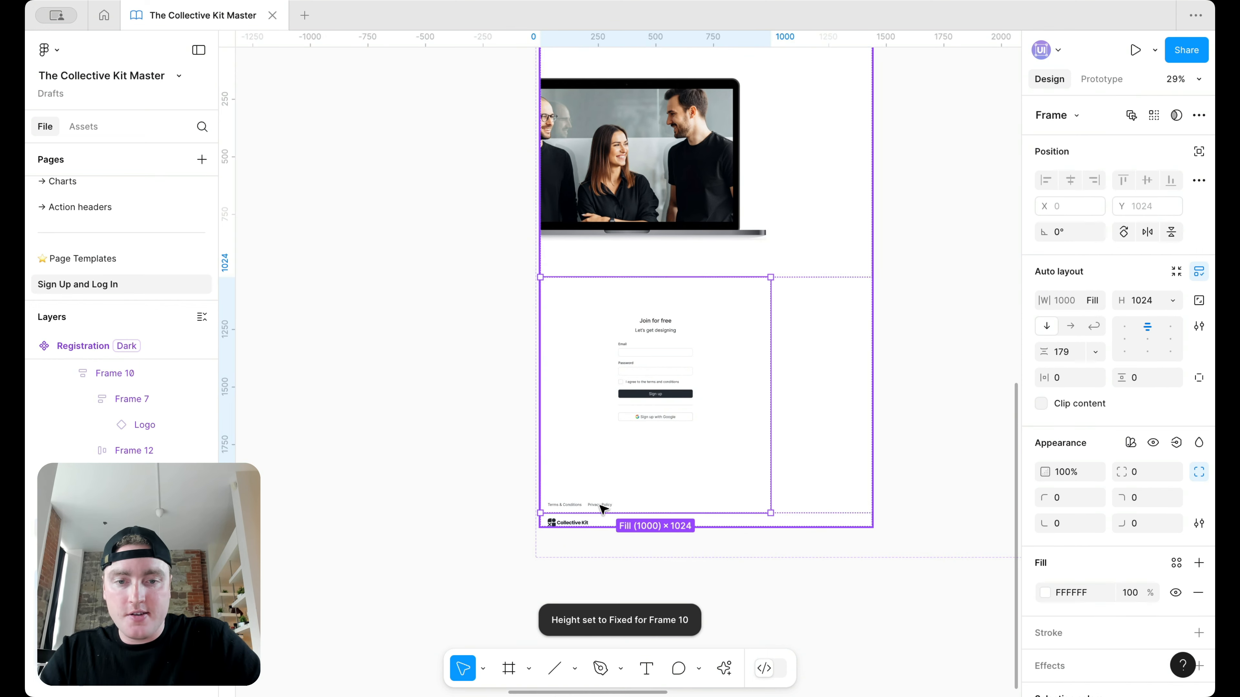
double_click(603, 509)
key(Delete)
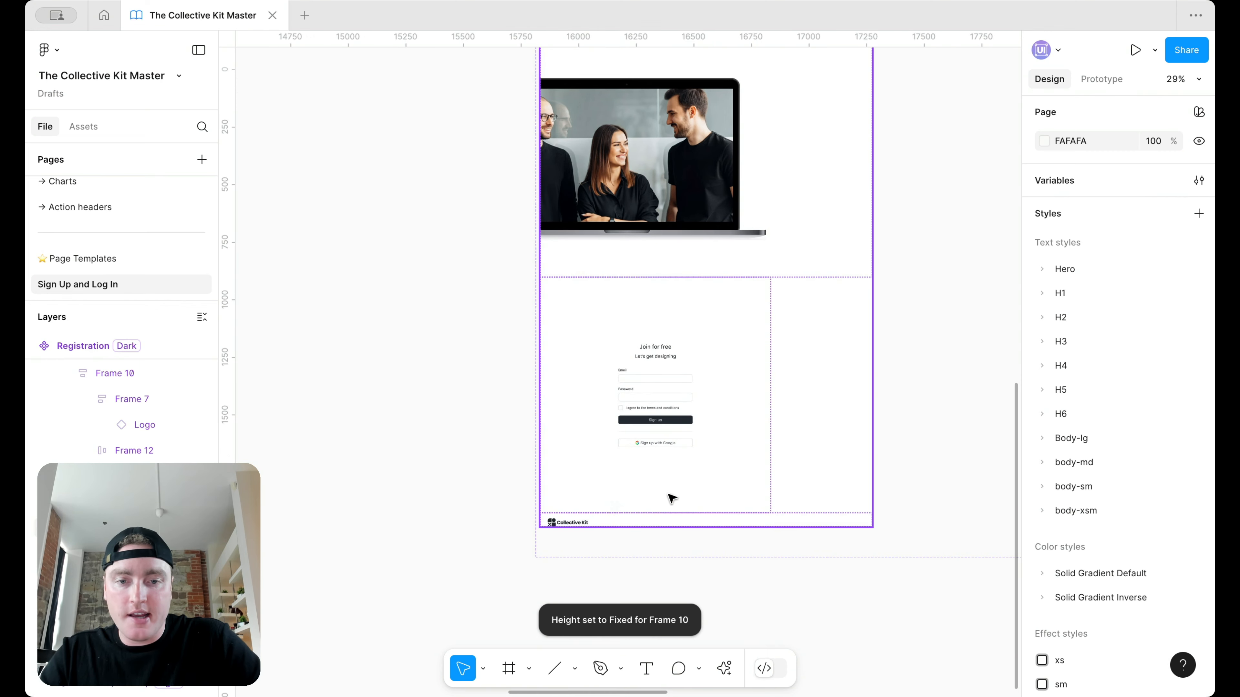
key(ctrl+z)
key(ctrl+z)
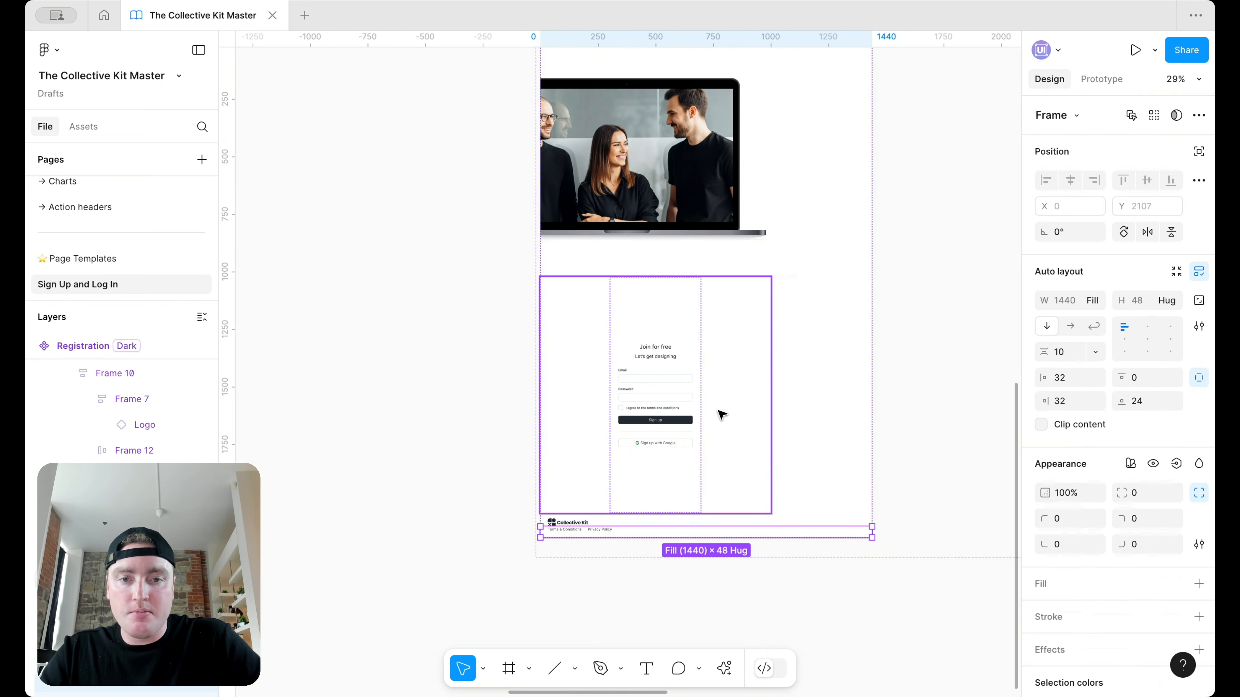
Wrap the Side module and the form frame together in a horizontal auto layout frame.
shift+click(709, 258)
key(shift+a)
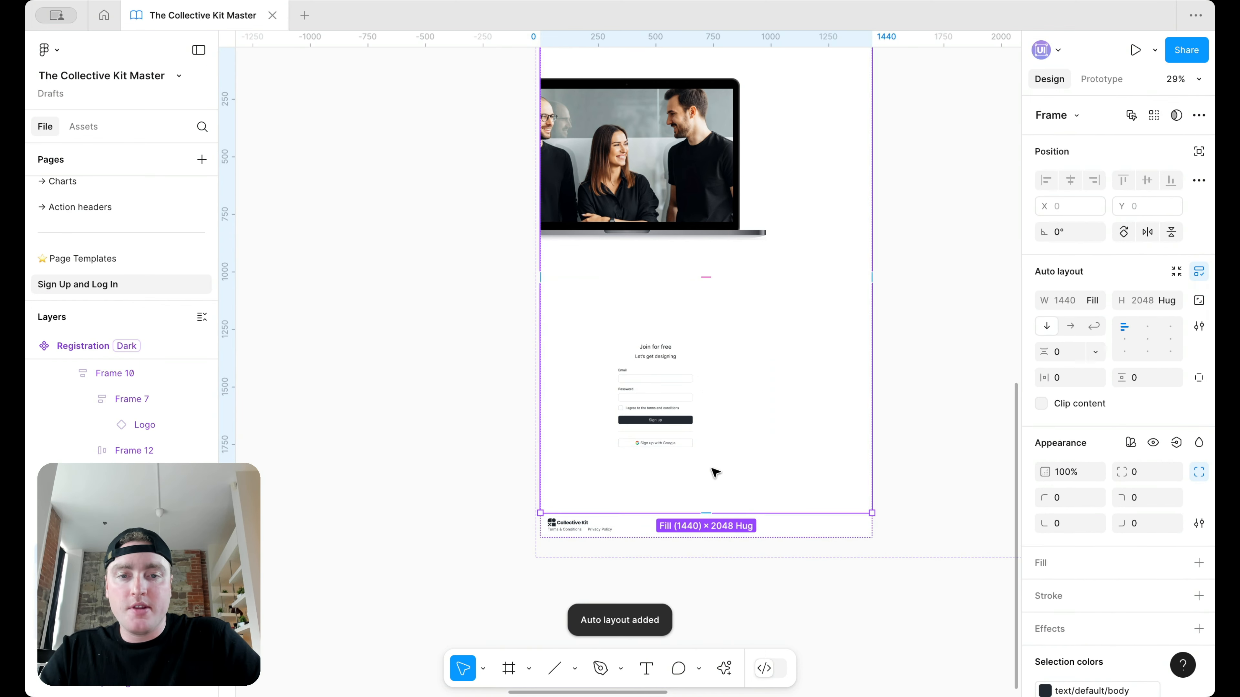
click(1069, 325)
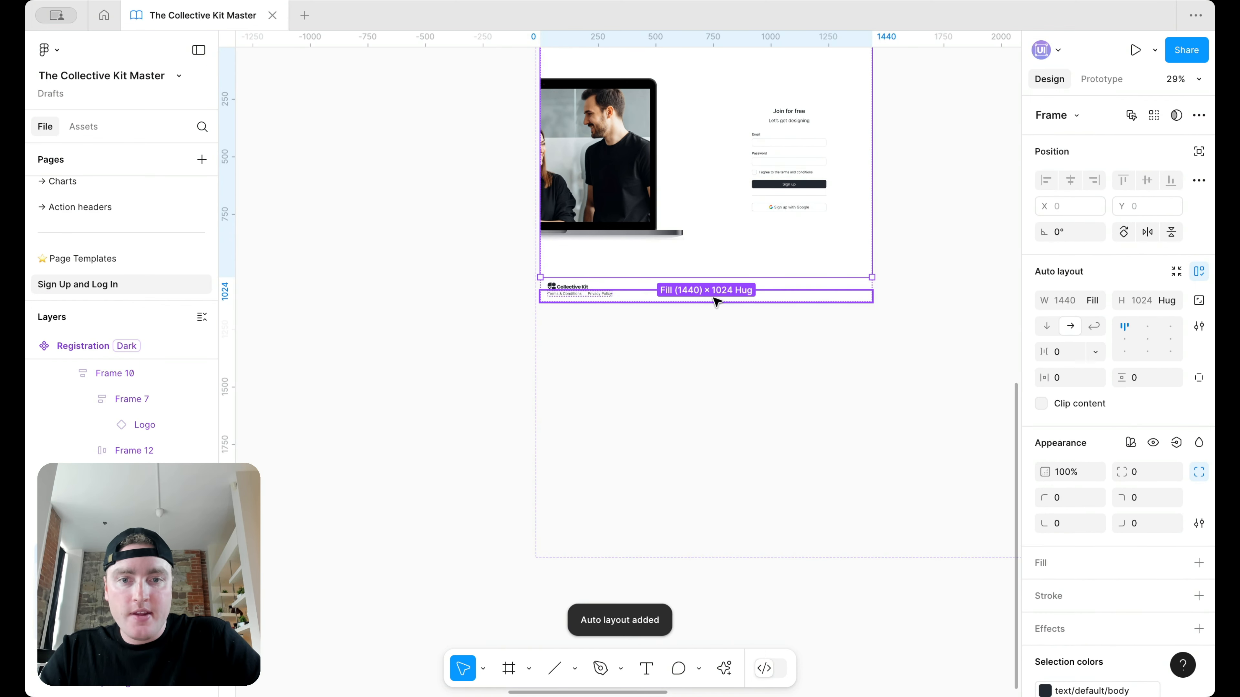
Reorder the variant's layers so the logo frame sits above the frame holding the Side module and form.
click(615, 290)
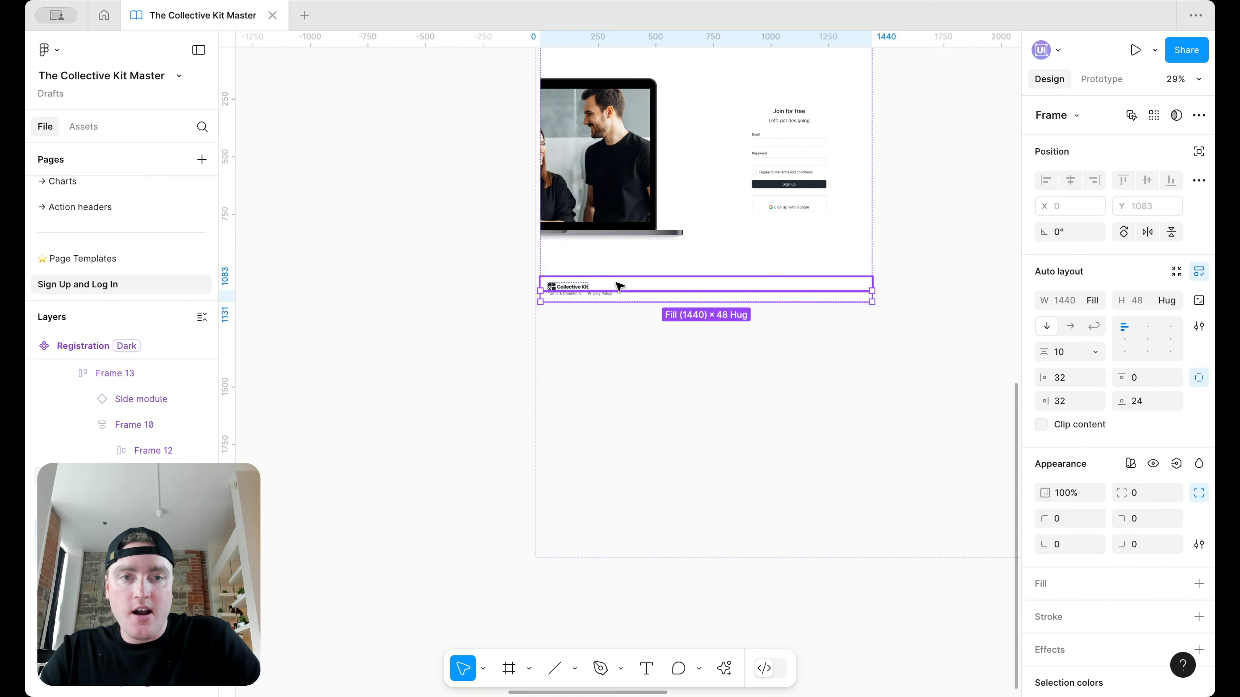
key(Up)
scroll(634, 277, up, 3)
click(634, 277)
scroll(859, 282, up, 2)
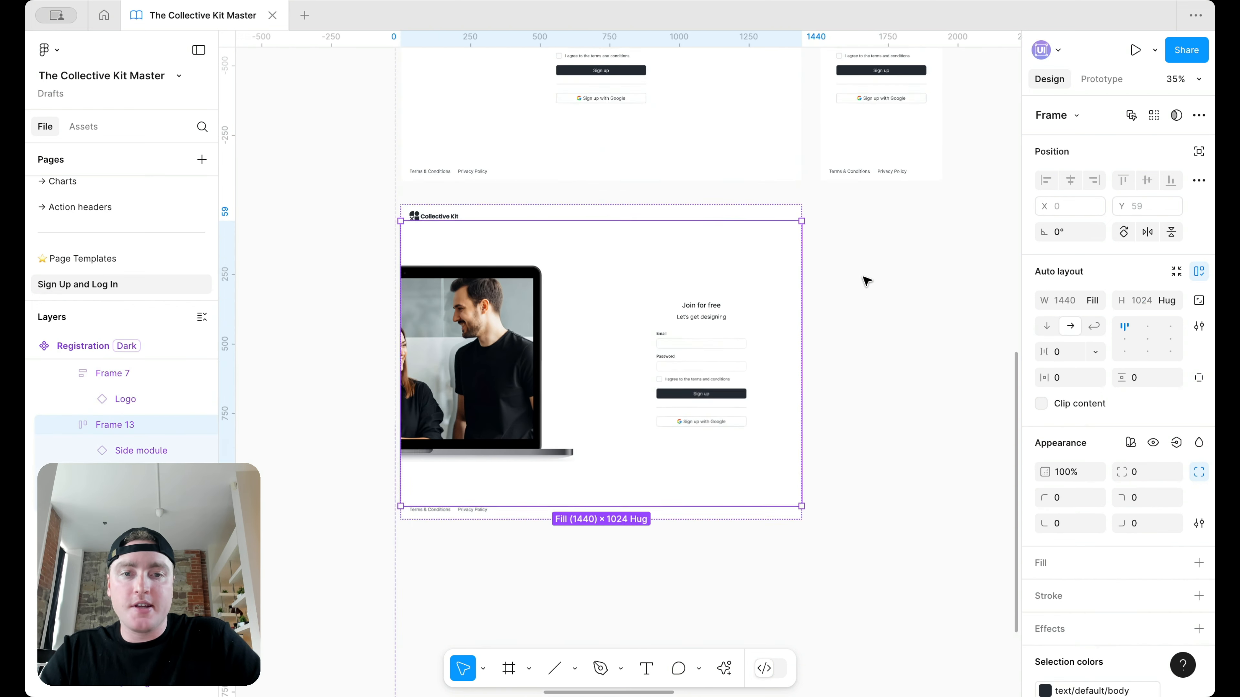
click(866, 282)
scroll(521, 296, up, 1)
scroll(521, 297, up, 3)
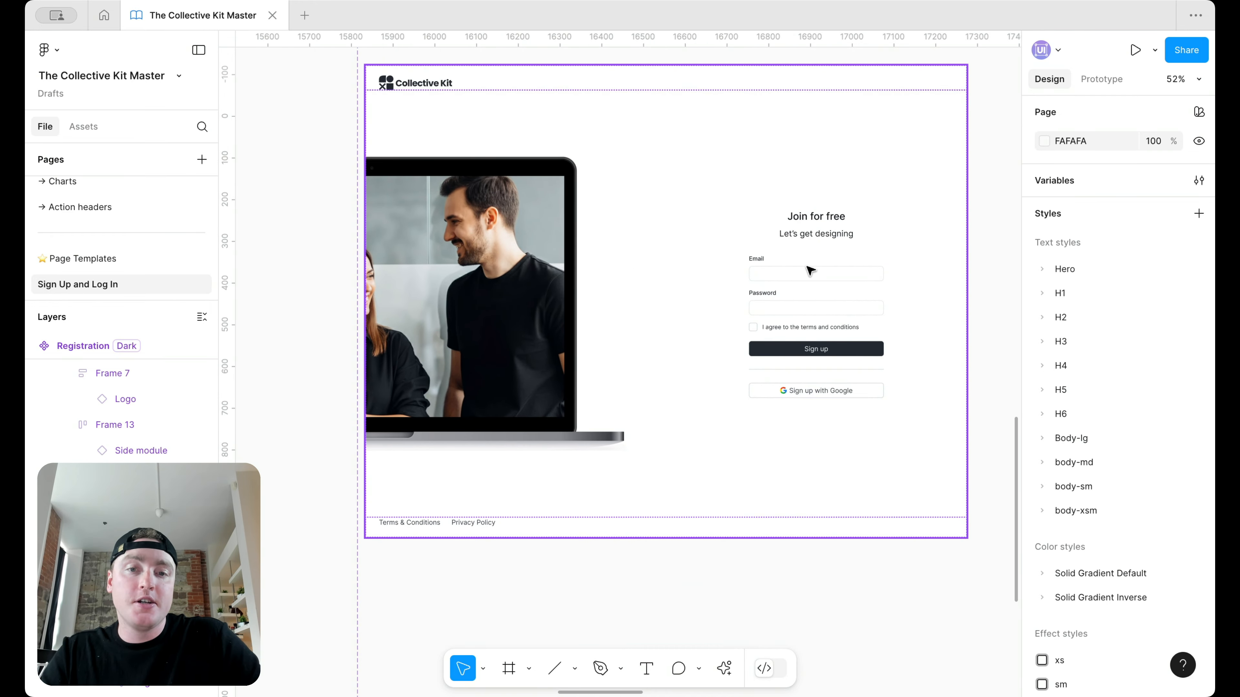
Set the mapped variable mode of the fourth-row desktop variant to Dark.
scroll(860, 257, down, 3)
scroll(776, 294, down, 2)
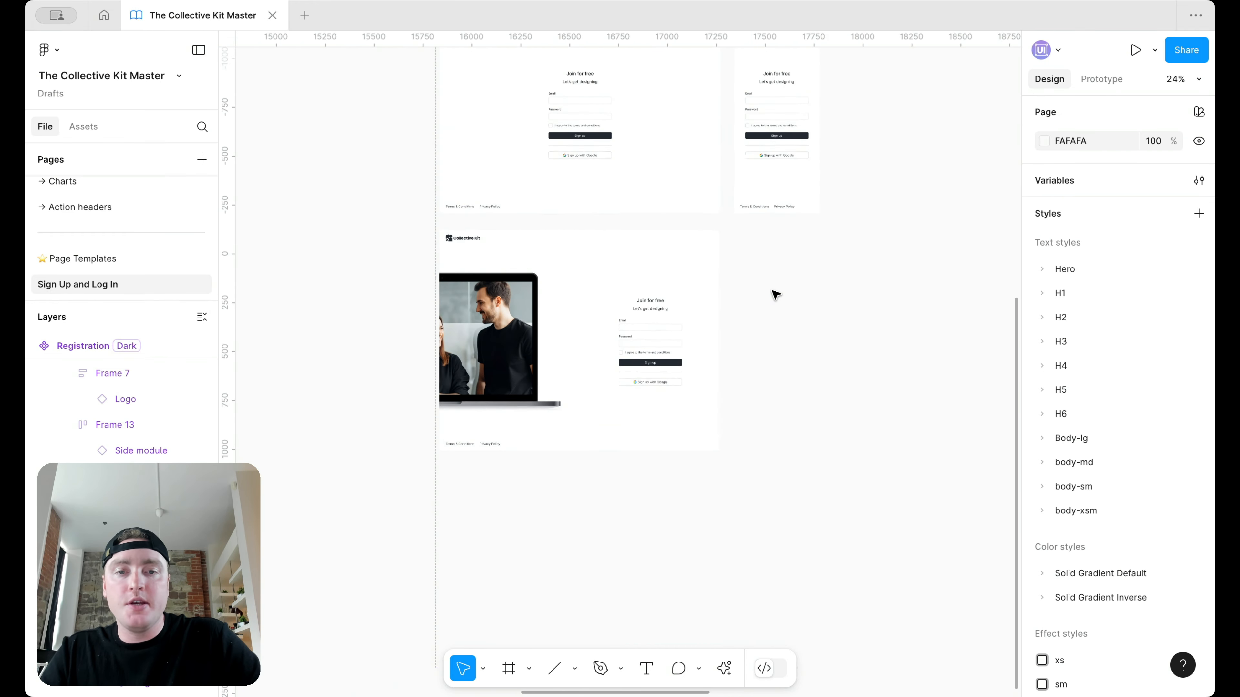
scroll(775, 294, up, 2)
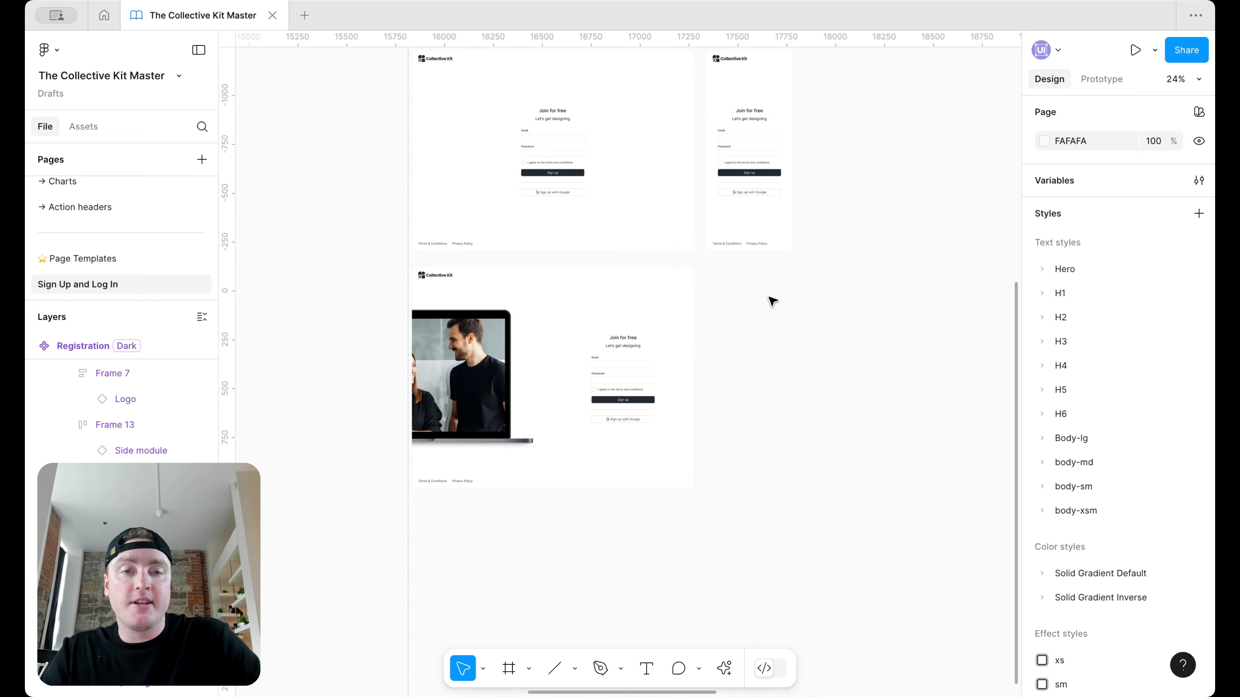
scroll(772, 301, down, 2)
scroll(772, 301, up, 2)
click(634, 409)
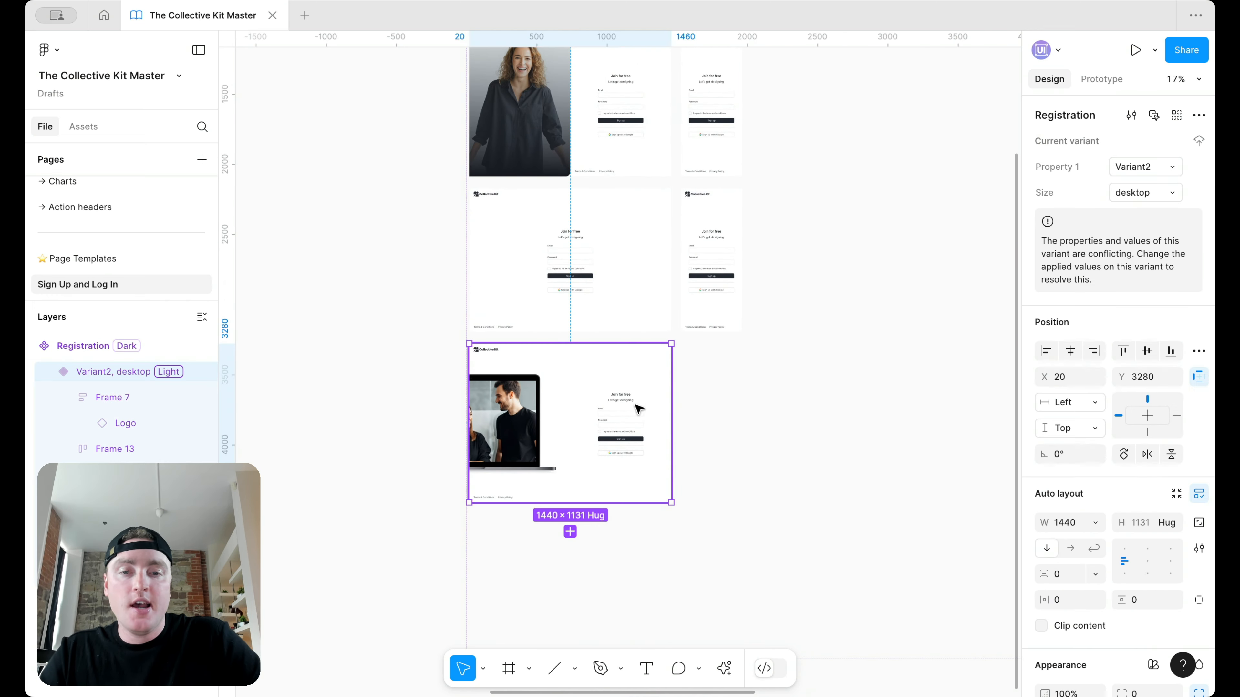
scroll(1154, 542, down, 2)
click(1152, 555)
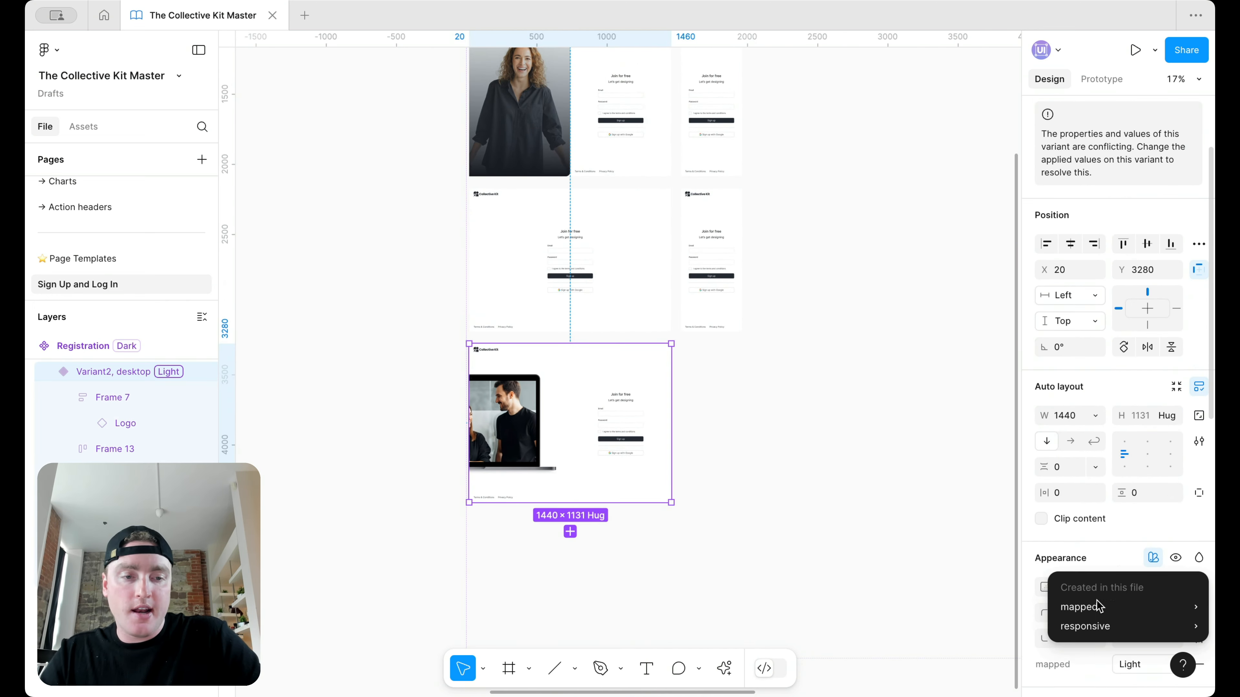
mouse_move(1101, 607)
click(977, 606)
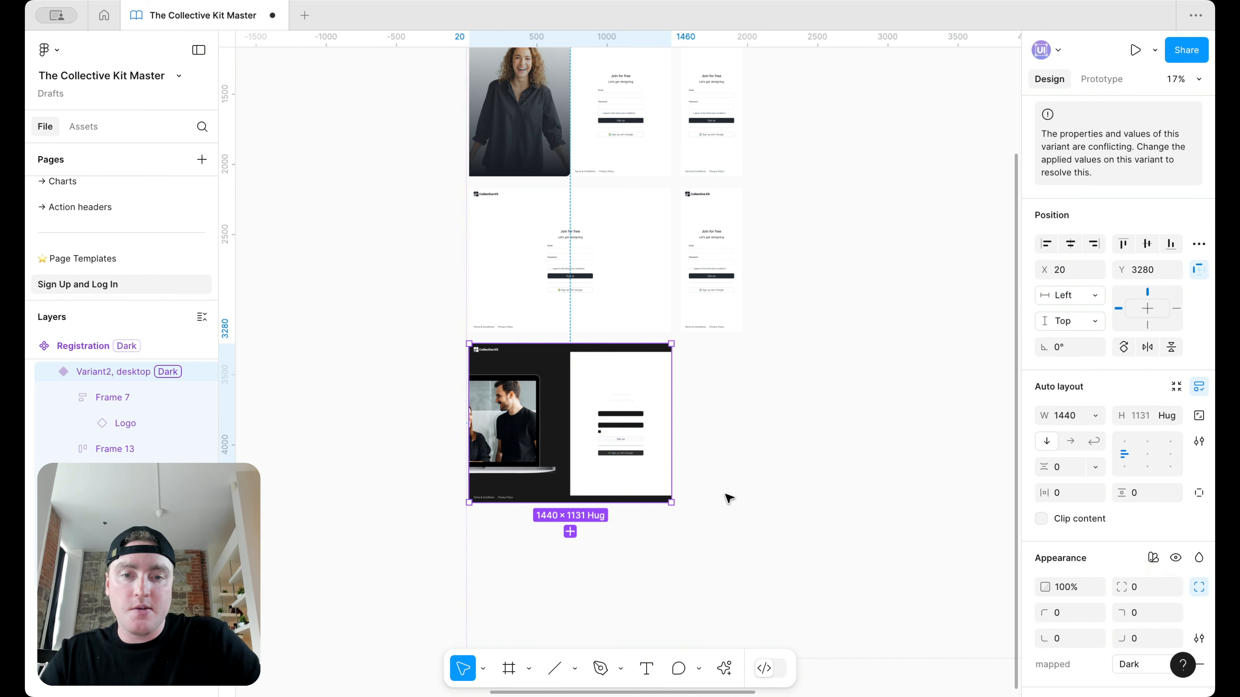
Replace the form frame's fixed white fill with the surface/default colour variable.
double_click(647, 391)
double_click(612, 381)
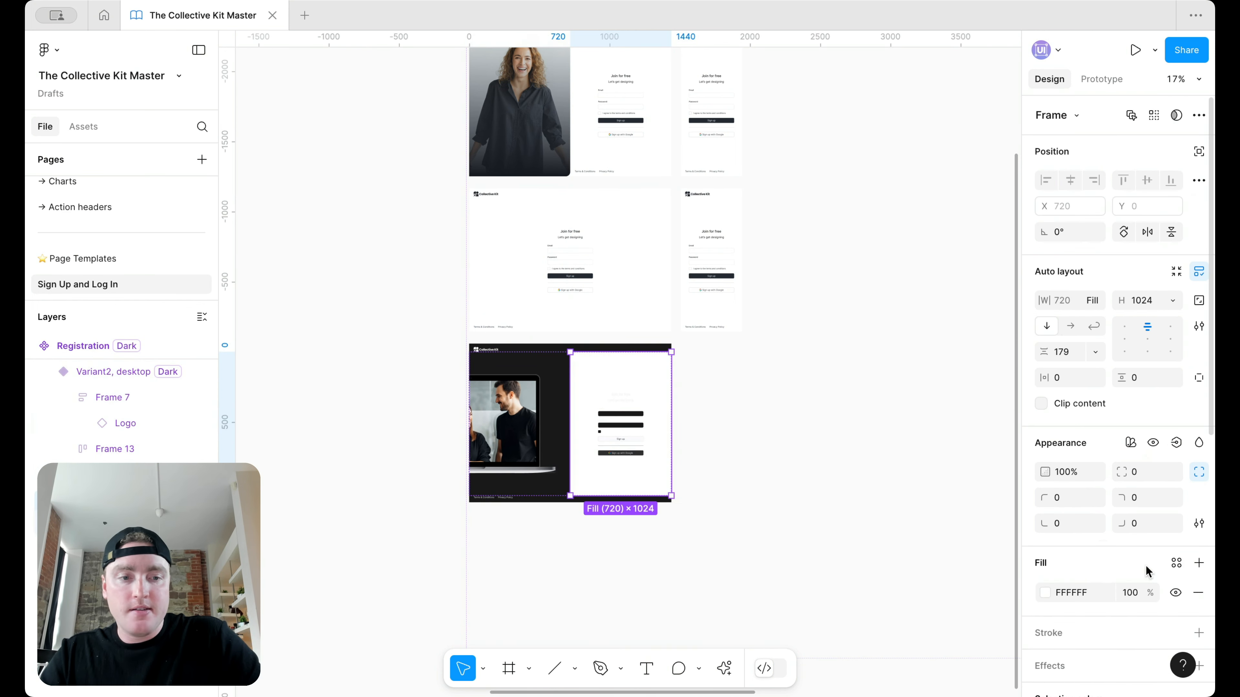
scroll(1167, 464, down, 2)
click(1176, 459)
text(sur)
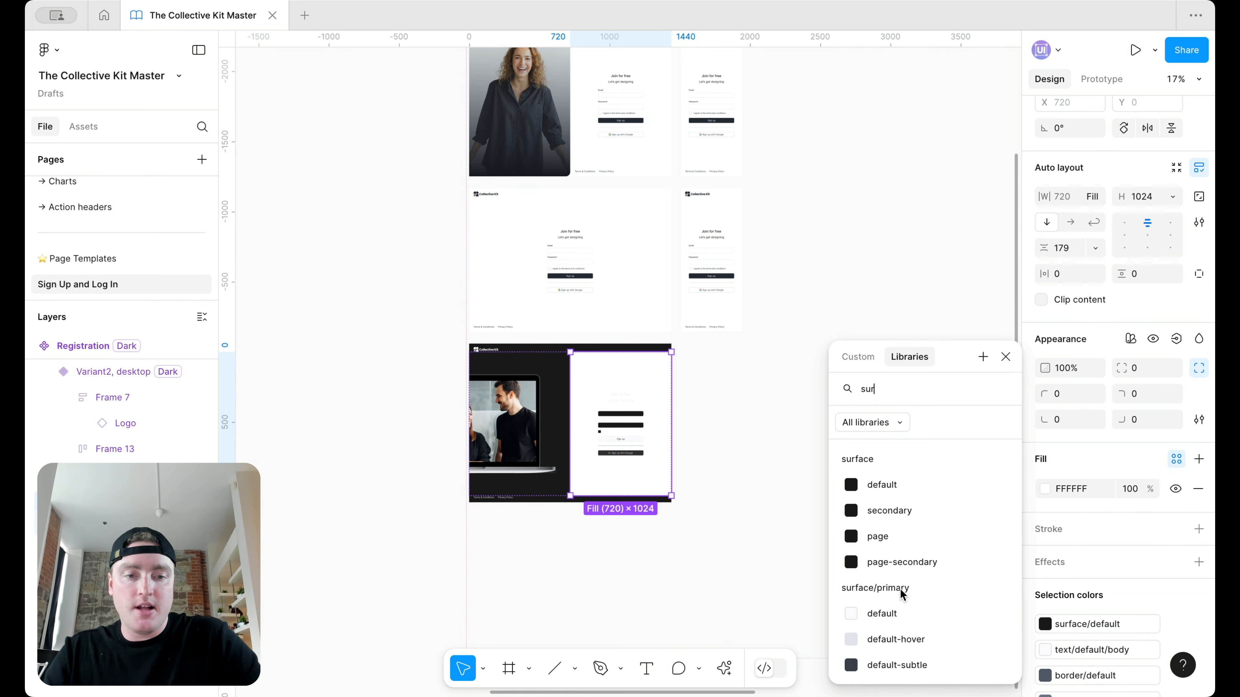
click(903, 613)
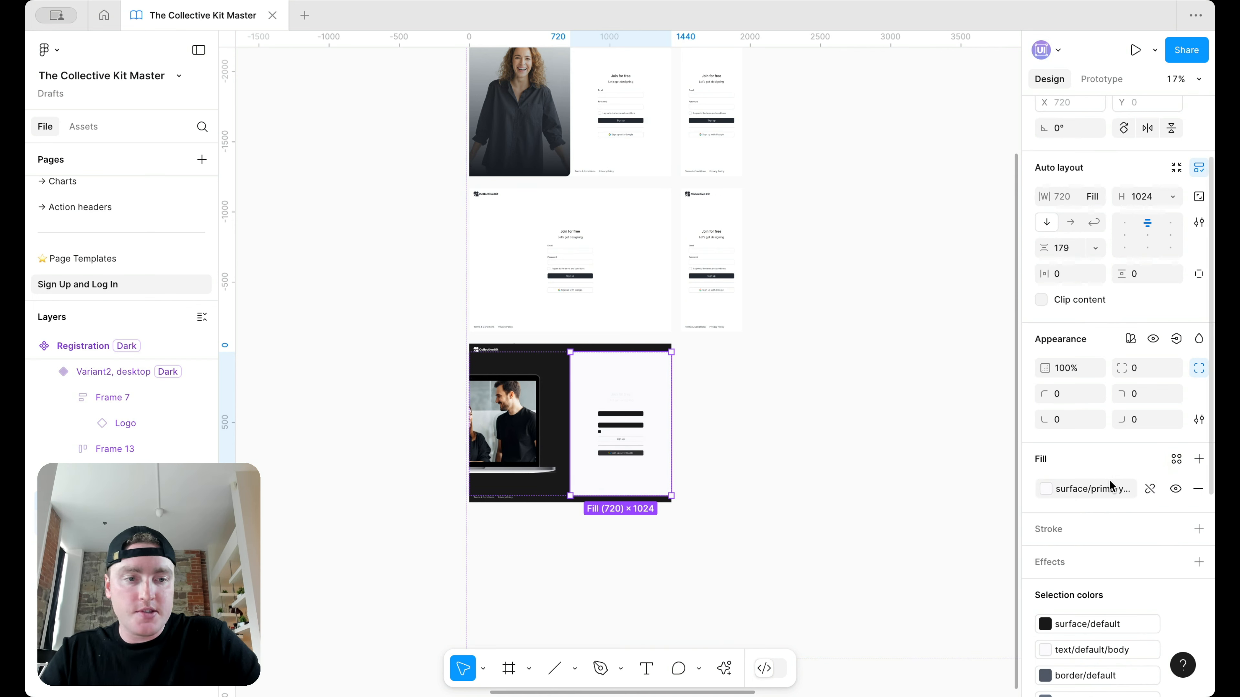
click(1108, 488)
scroll(898, 622, down, 1)
scroll(898, 622, up, 3)
scroll(903, 596, up, 1)
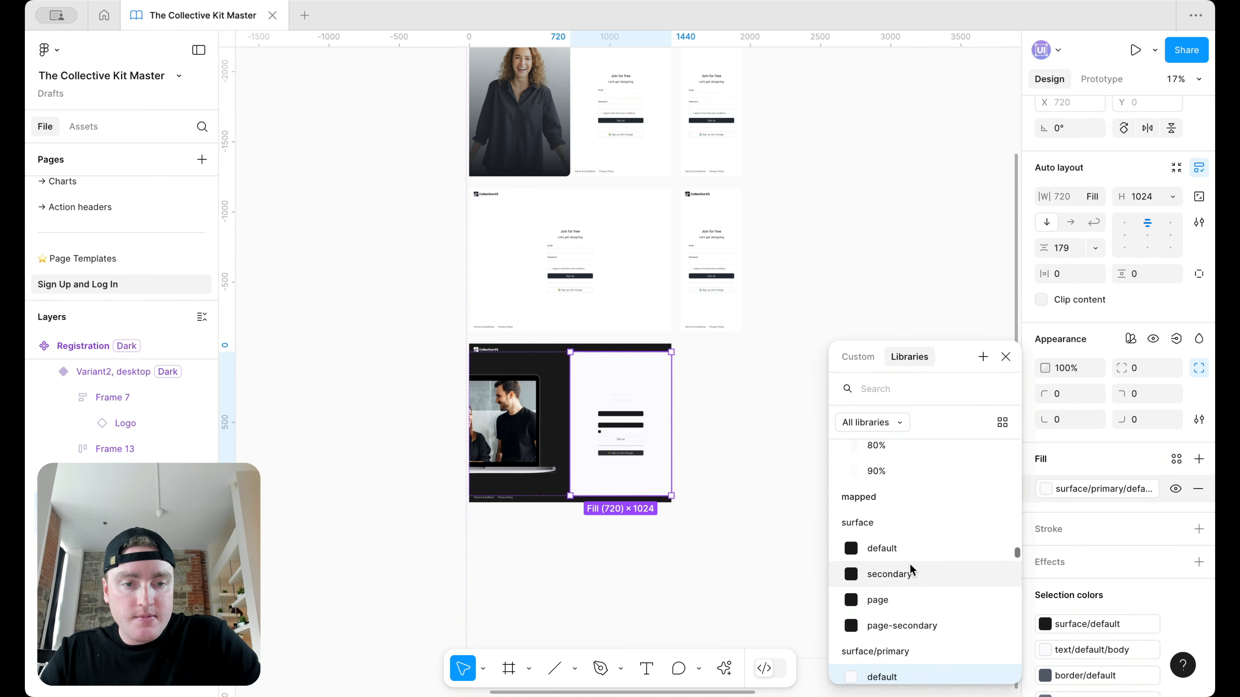
click(911, 546)
click(730, 409)
scroll(550, 407, up, 5)
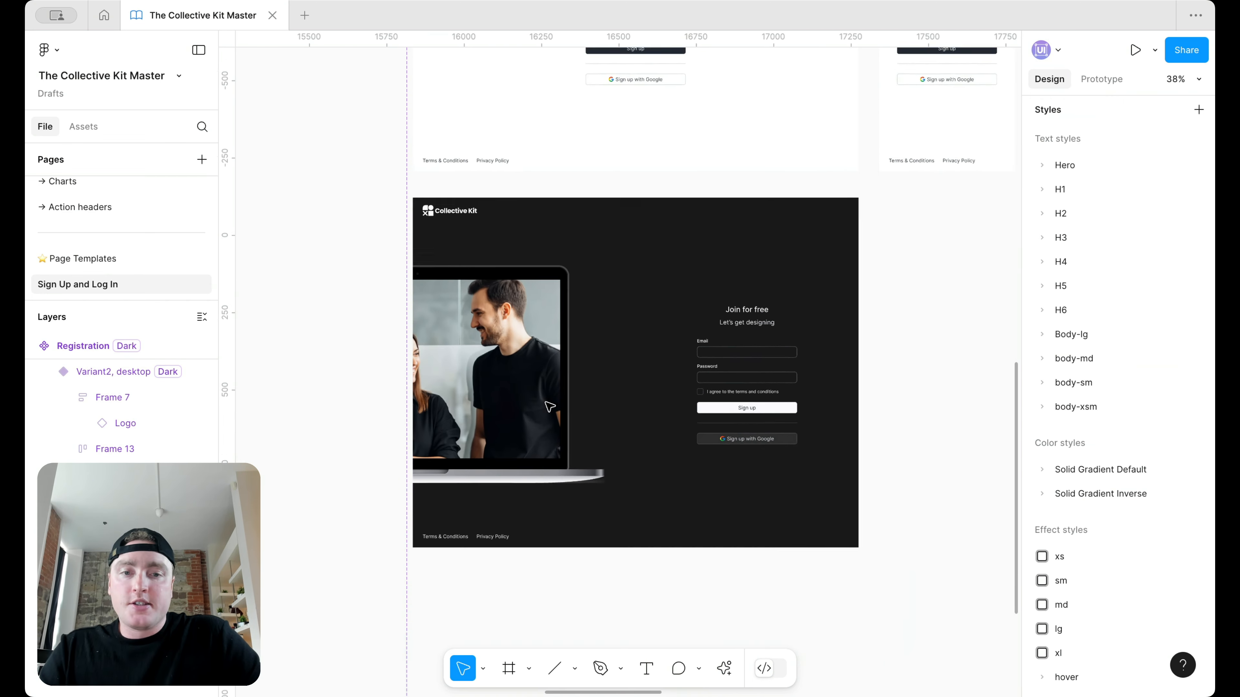
Review the dark fourth-row variant alongside the other Registration variants and component sets.
click(515, 232)
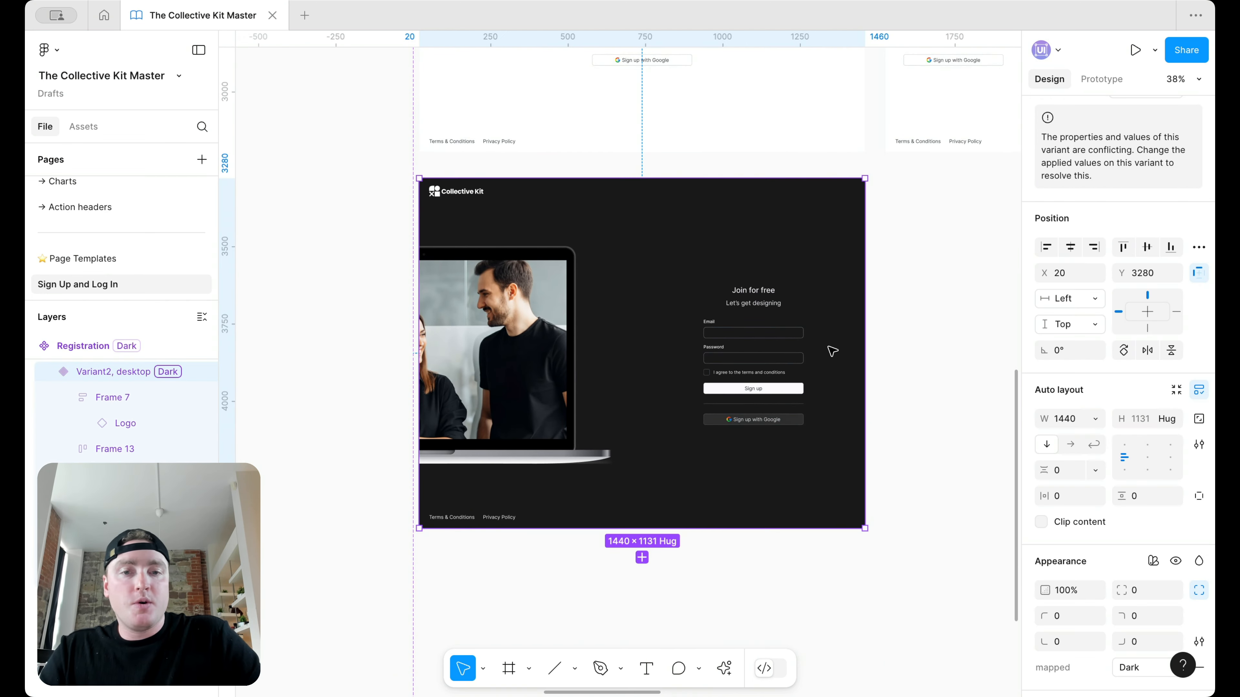
scroll(832, 351, down, 2)
scroll(865, 377, right, 3)
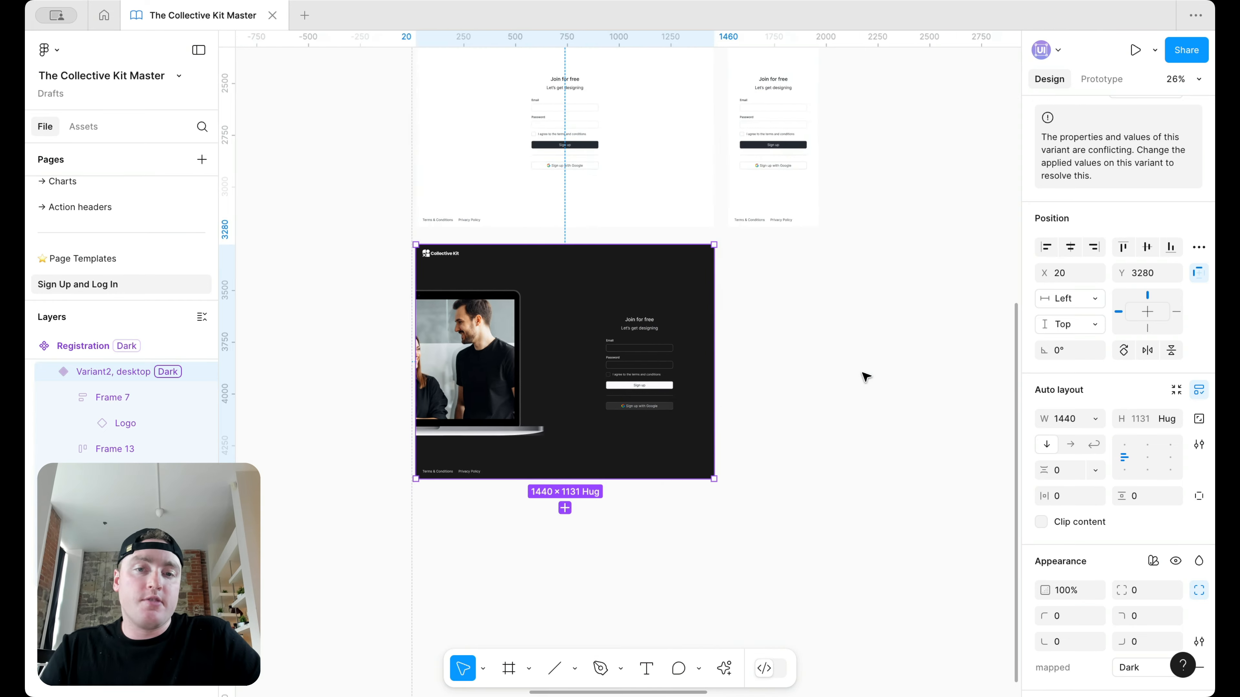
scroll(865, 376, down, 5)
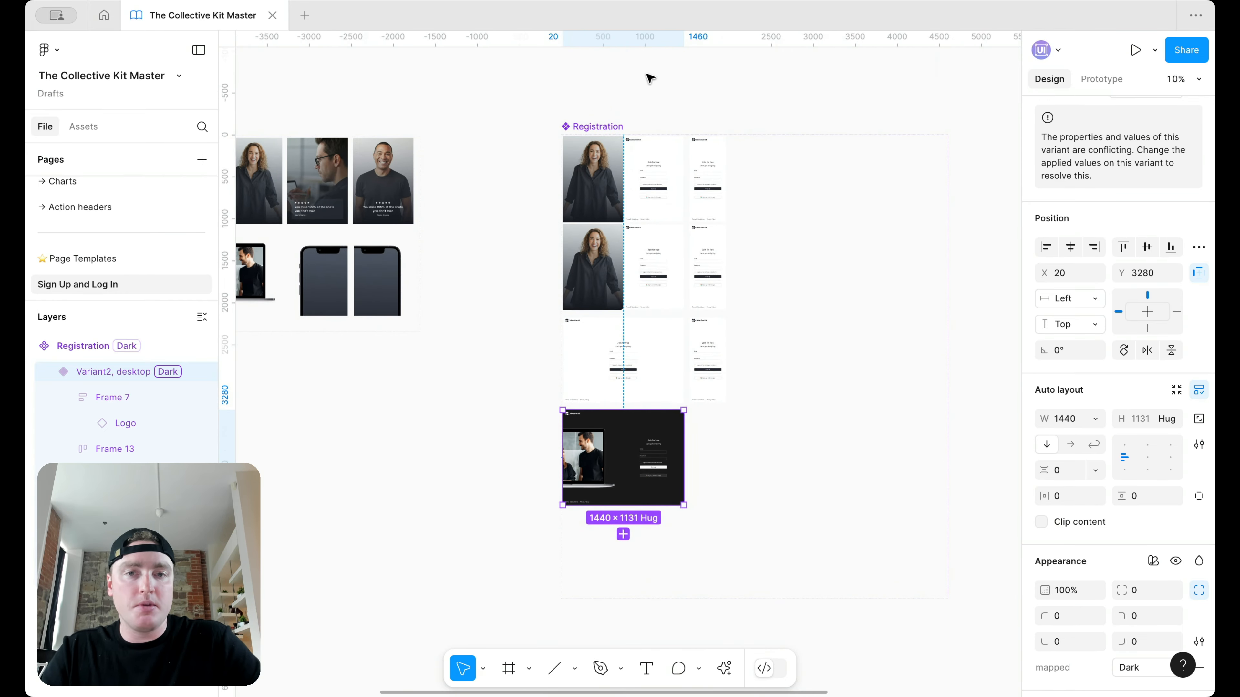
click(647, 106)
scroll(647, 106, down, 2)
scroll(648, 108, left, 3)
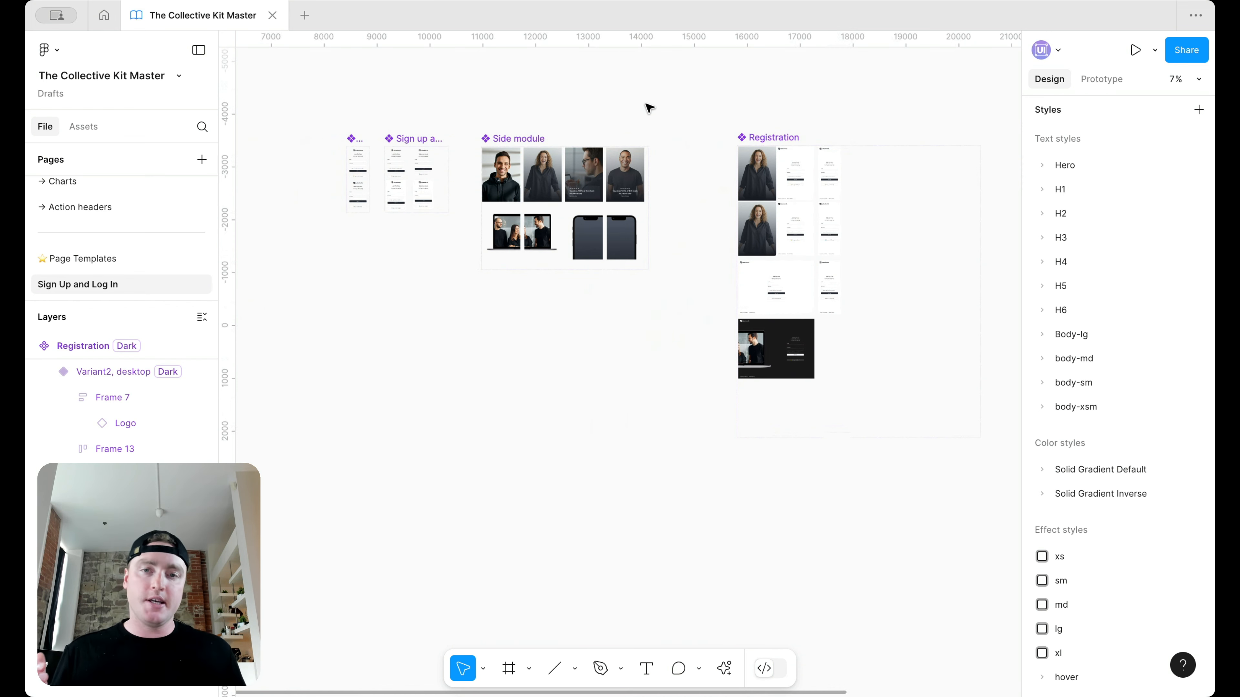
Review the form and Side module component sets and the finished sign-up page templates in light and dark, including the side-module-free layouts.
scroll(804, 456, up, 3)
scroll(803, 457, left, 5)
scroll(645, 468, down, 3)
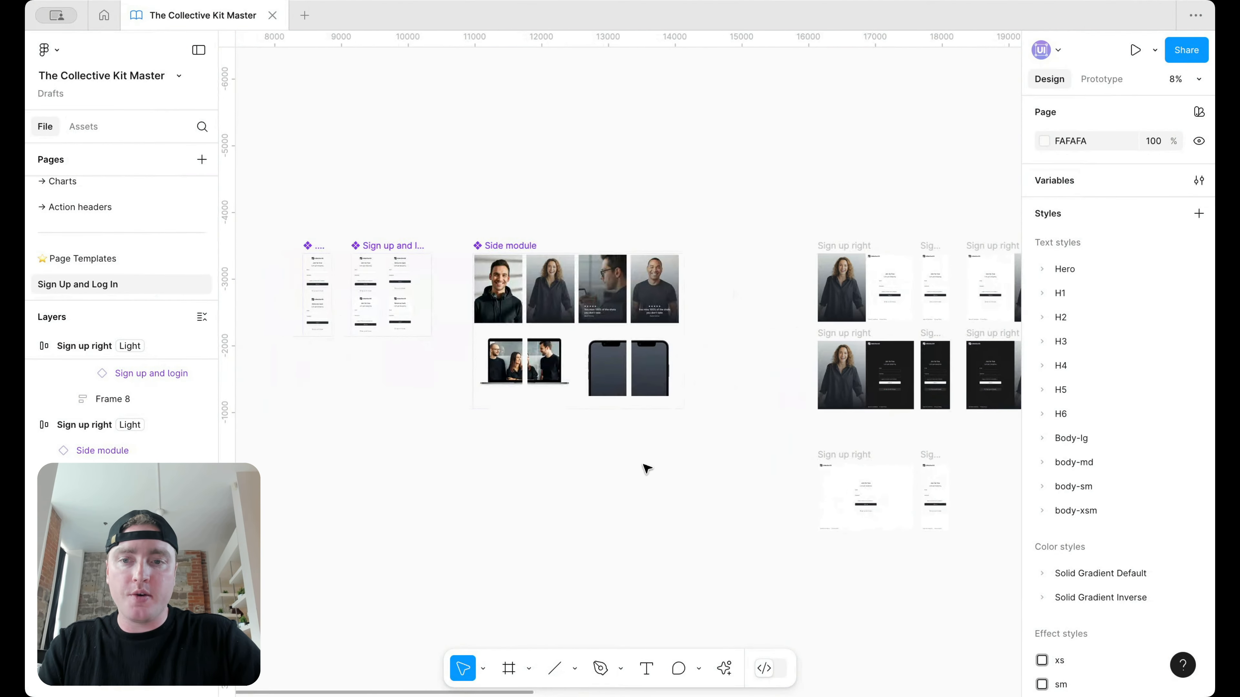
scroll(430, 330, up, 2)
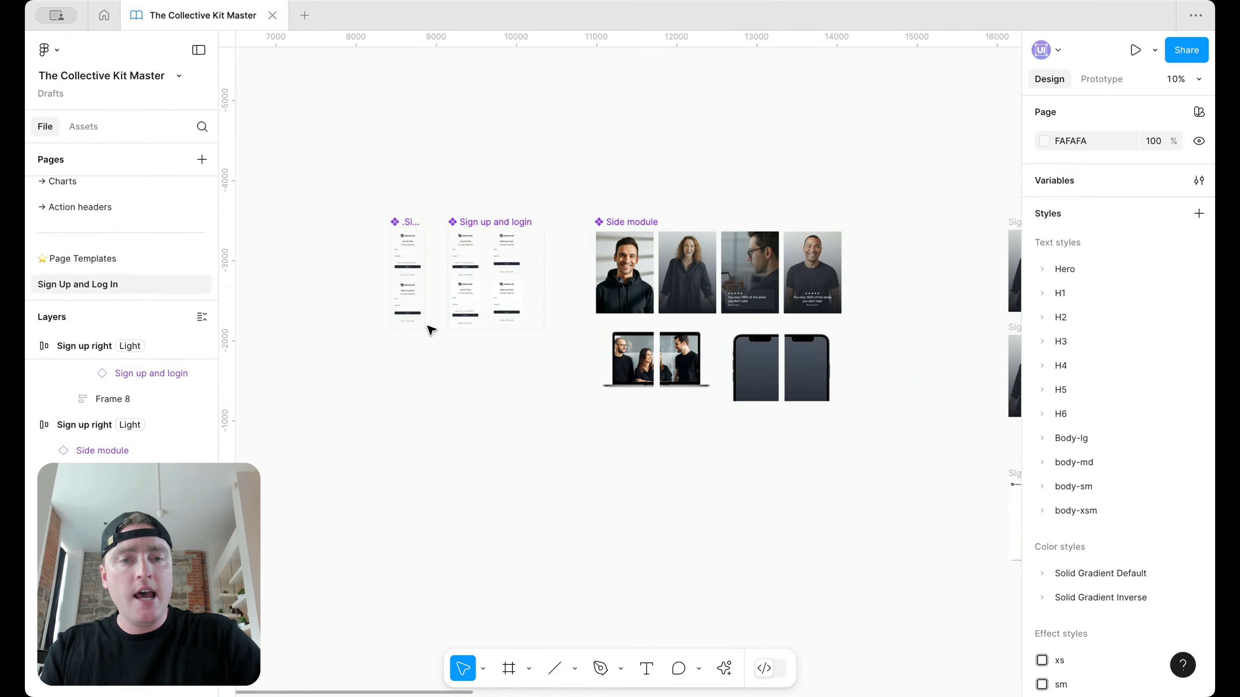
scroll(635, 423, right, 5)
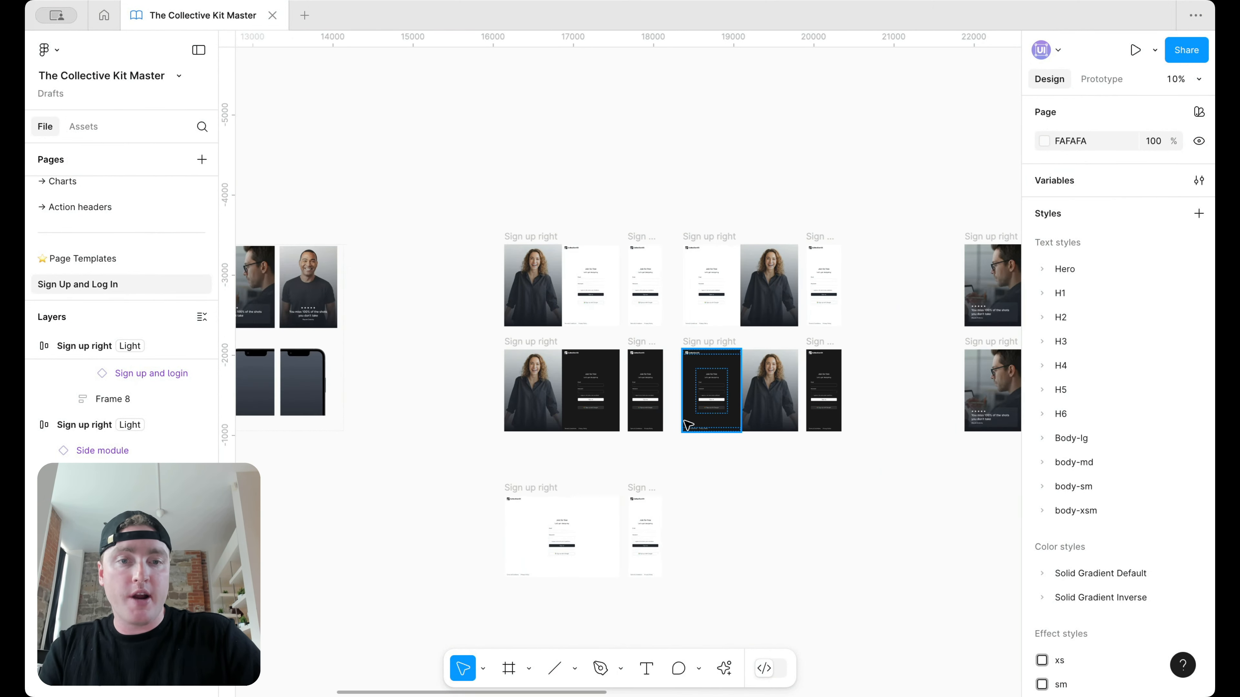
scroll(584, 189, right, 8)
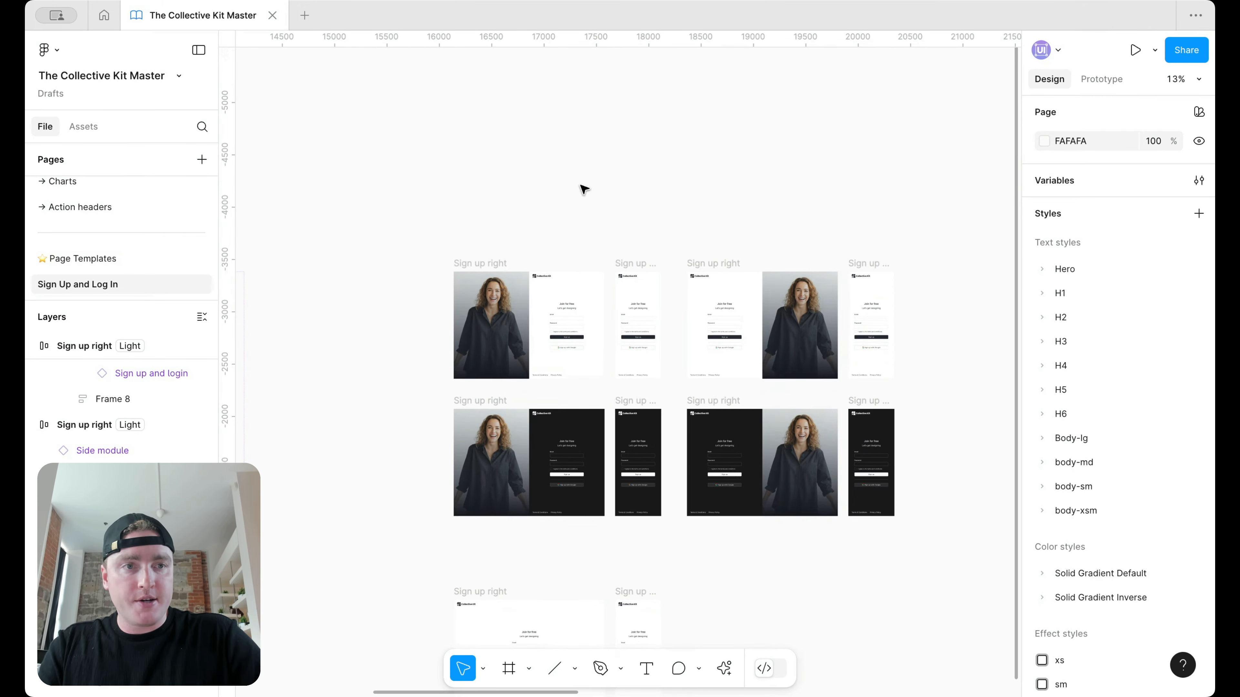
scroll(584, 189, up, 2)
scroll(585, 189, right, 10)
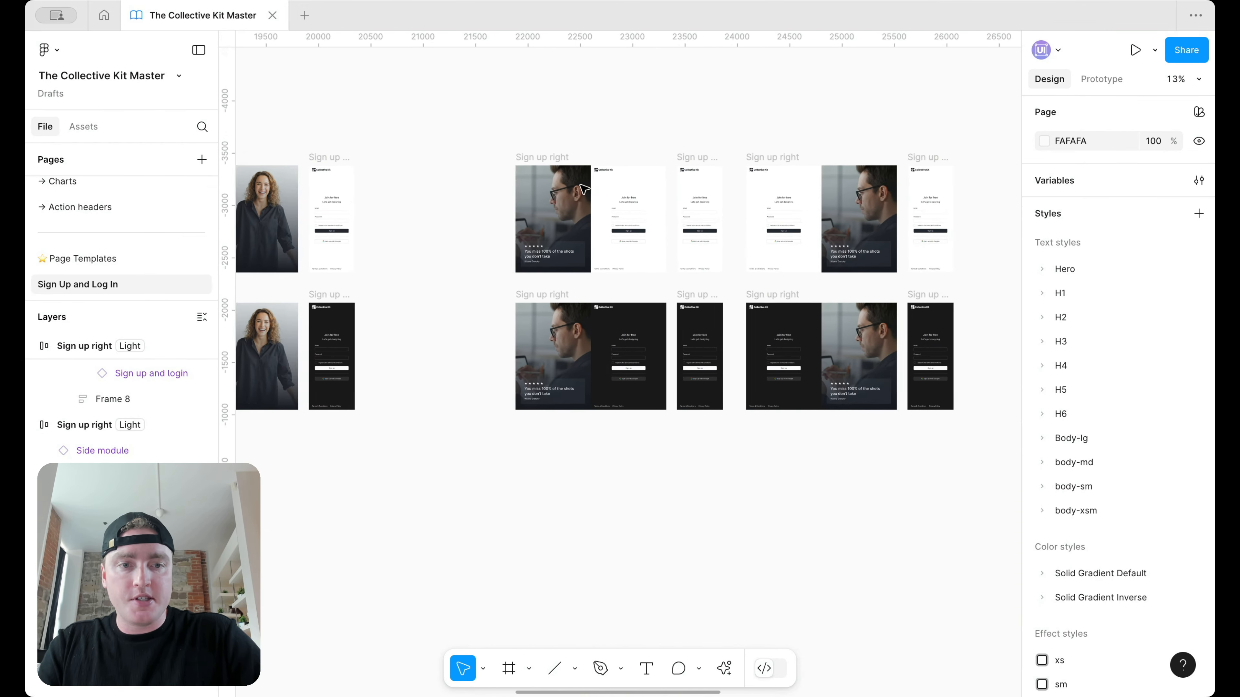
scroll(585, 189, right, 10)
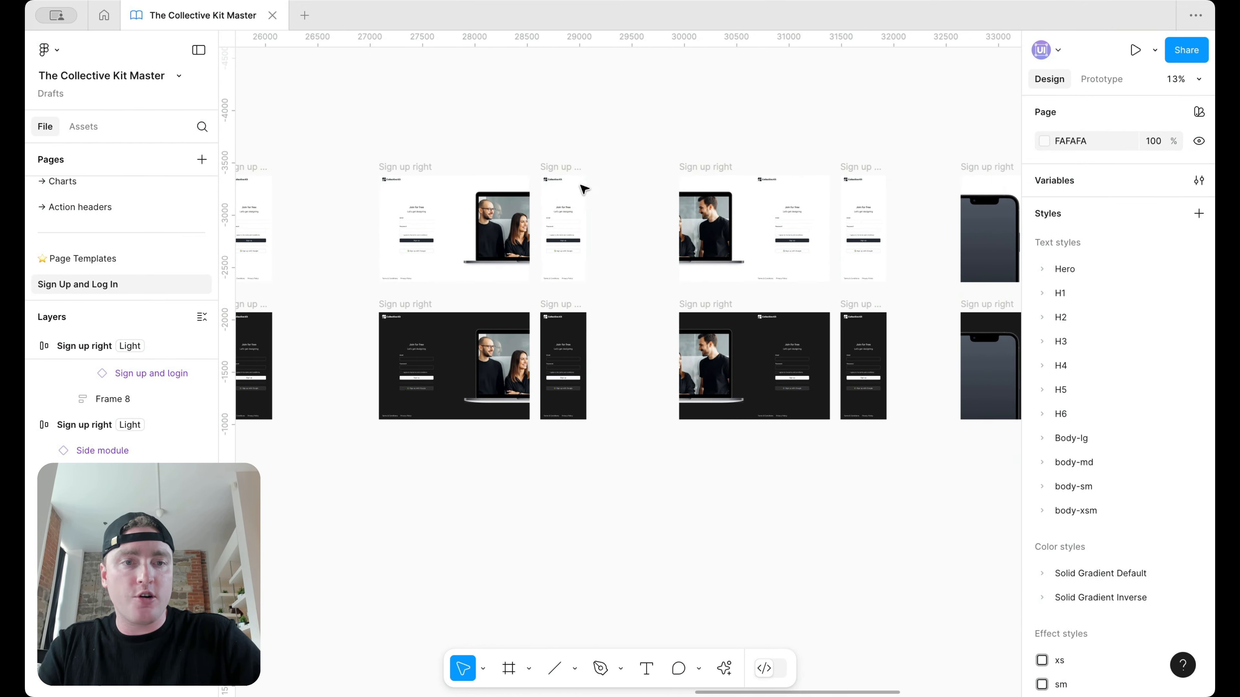
scroll(584, 189, right, 4)
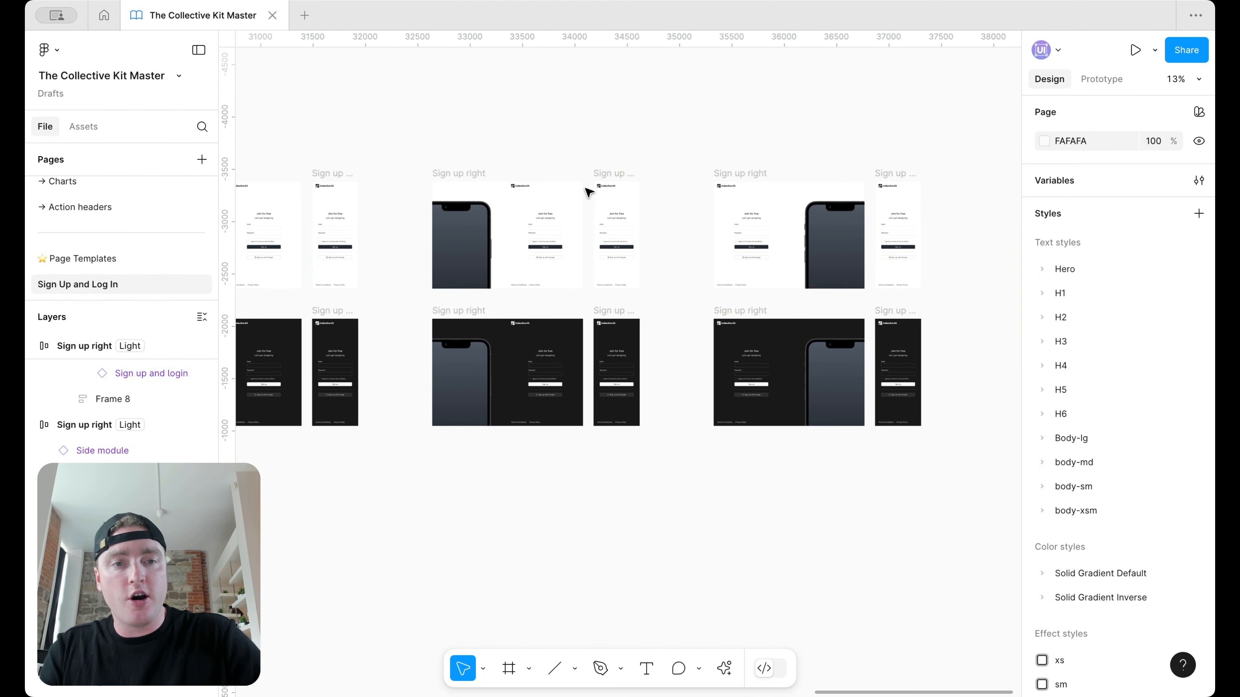
scroll(679, 247, left, 15)
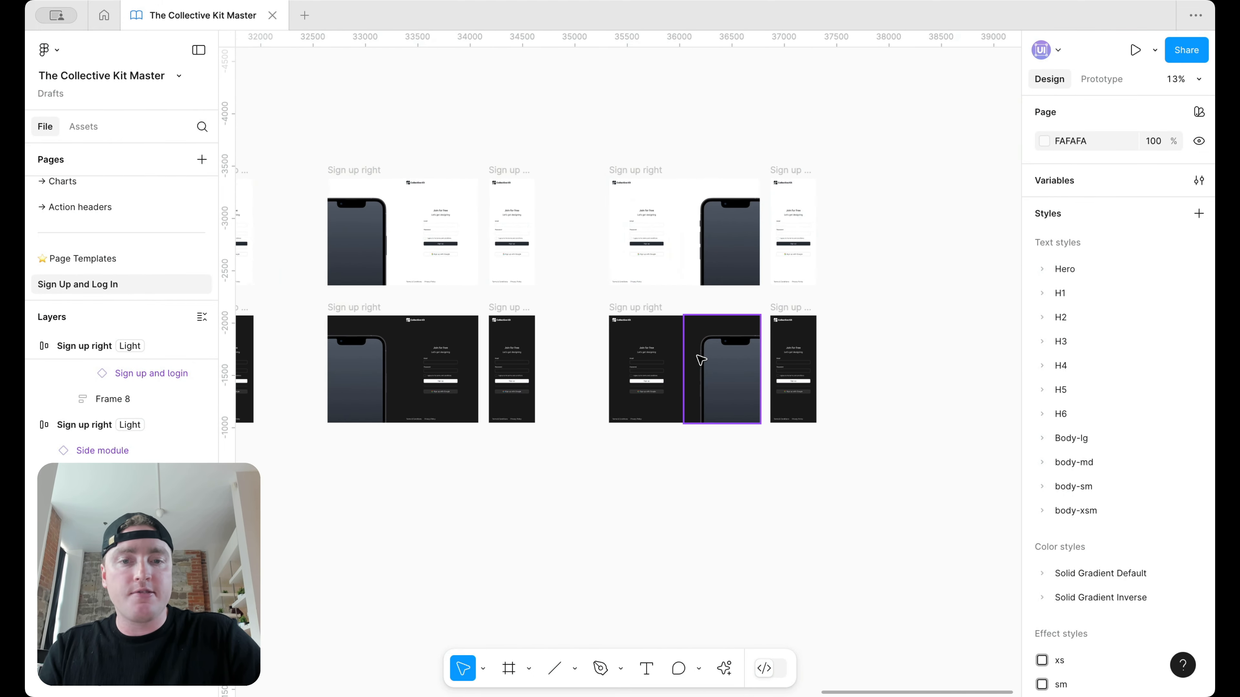
scroll(699, 354, down, 3)
scroll(519, 445, down, 2)
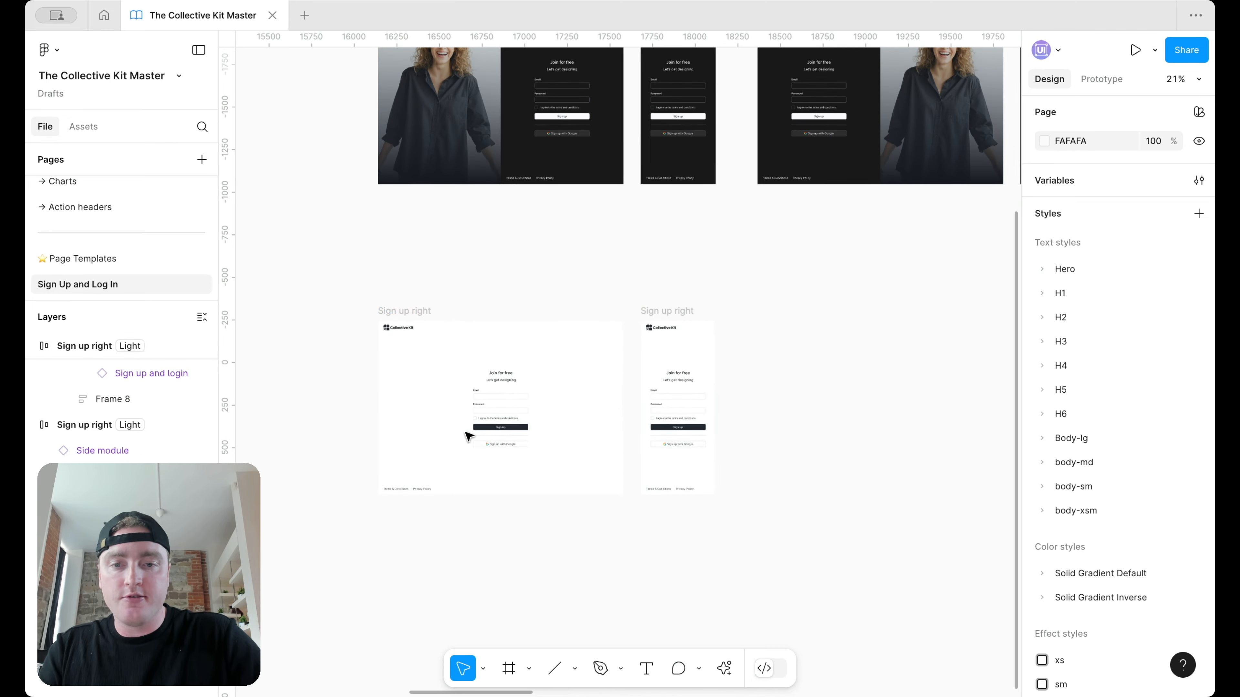
scroll(512, 416, up, 5)
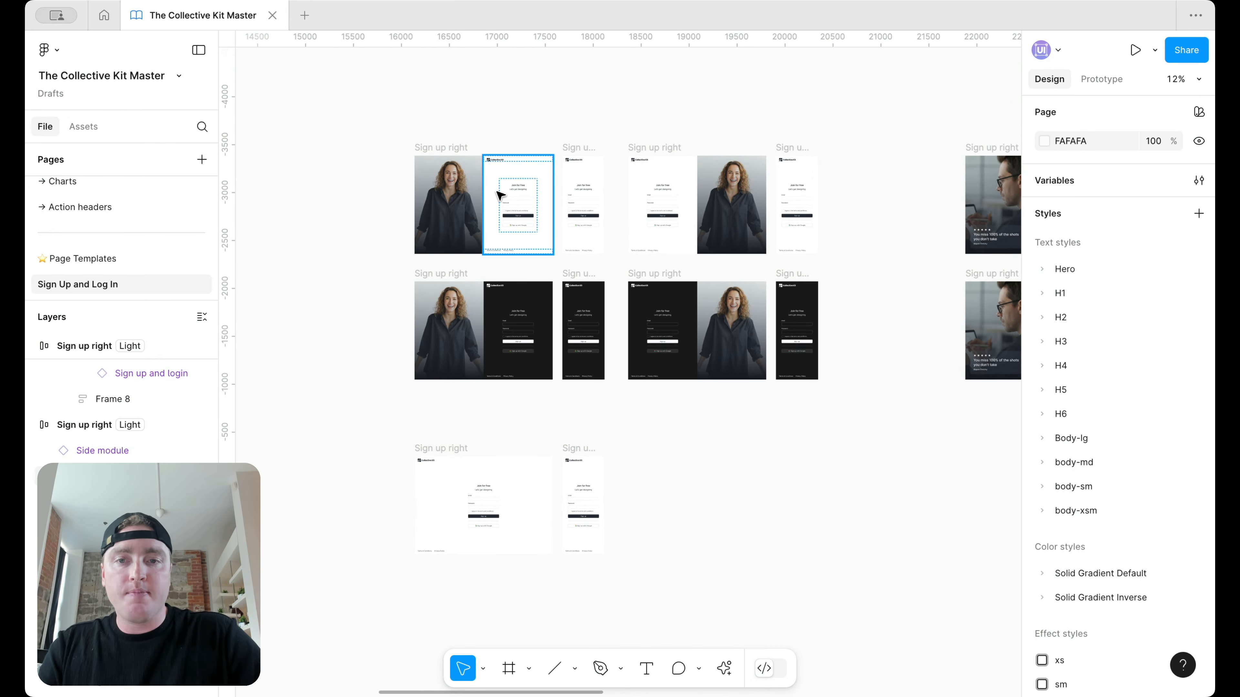
scroll(501, 195, up, 2)
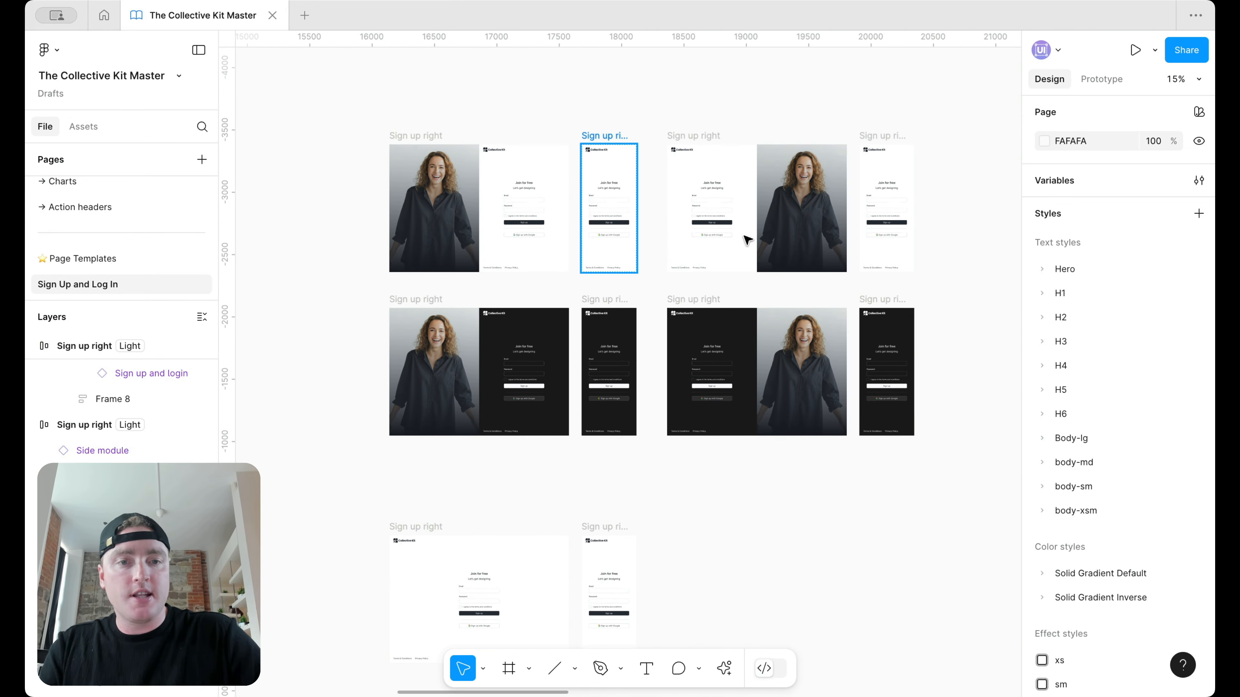
Switch the Sign up and login form in the dark desktop template with the portrait beside it on the right to the login form.
click(716, 384)
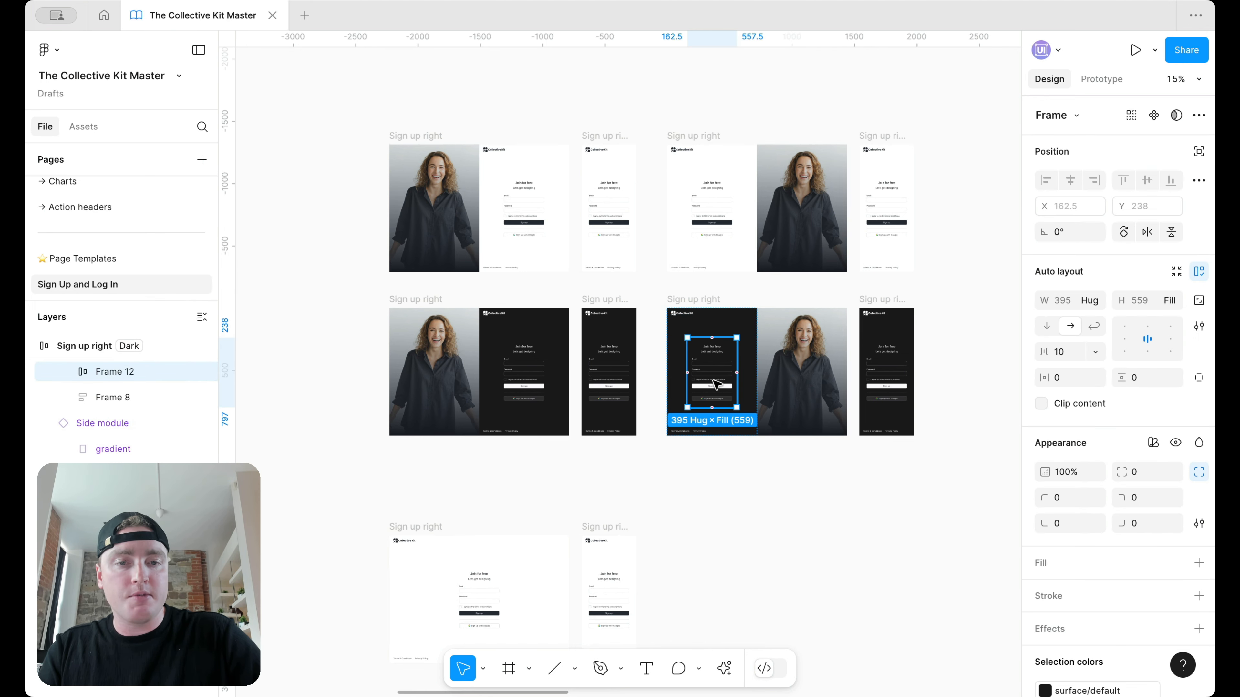
click(726, 375)
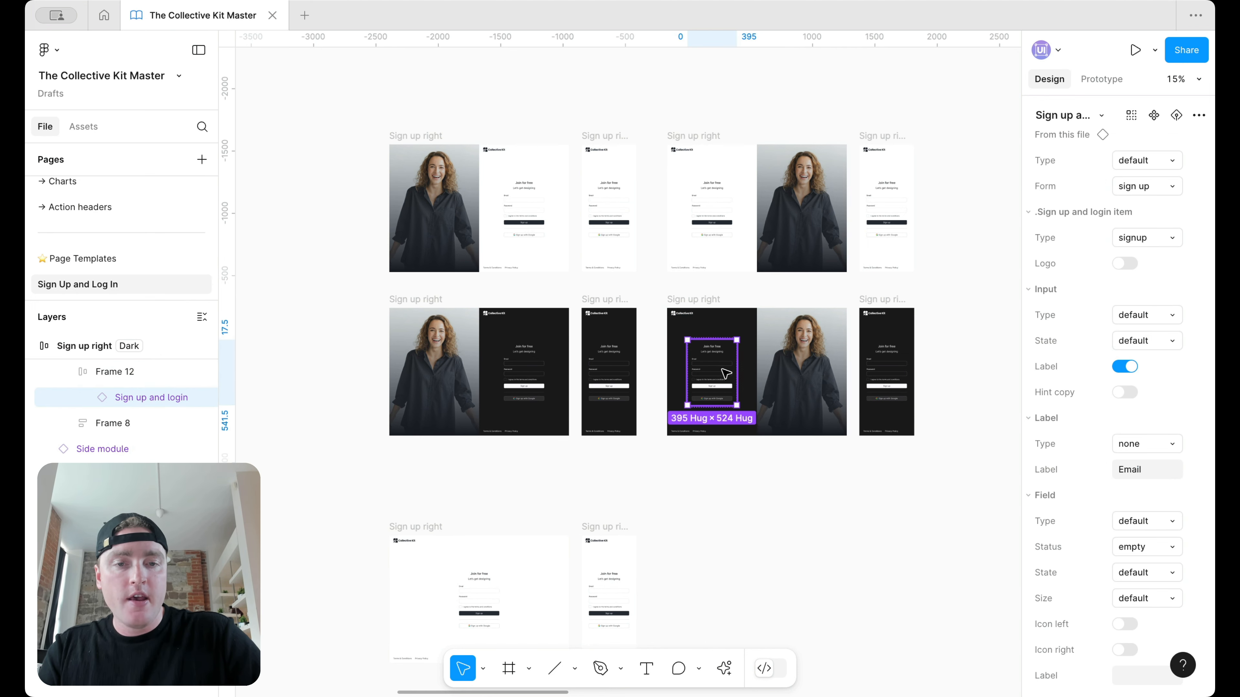
click(1139, 189)
key(Return)
scroll(785, 354, up, 5)
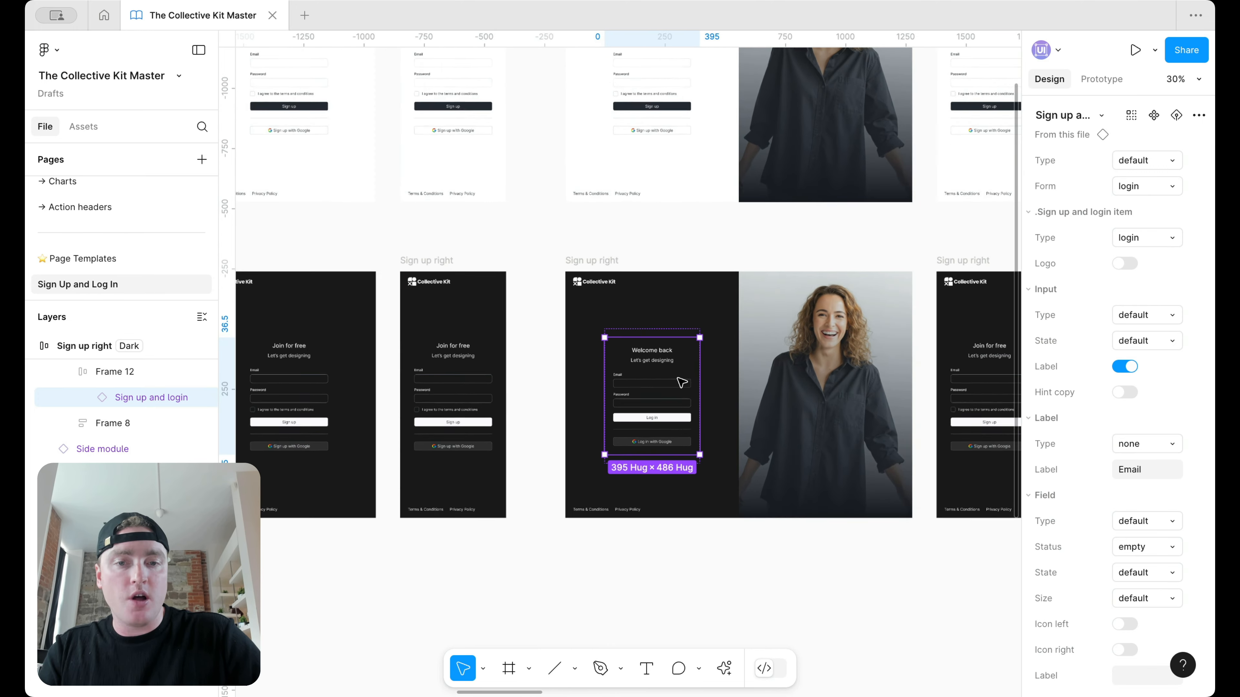
click(699, 546)
scroll(699, 546, down, 5)
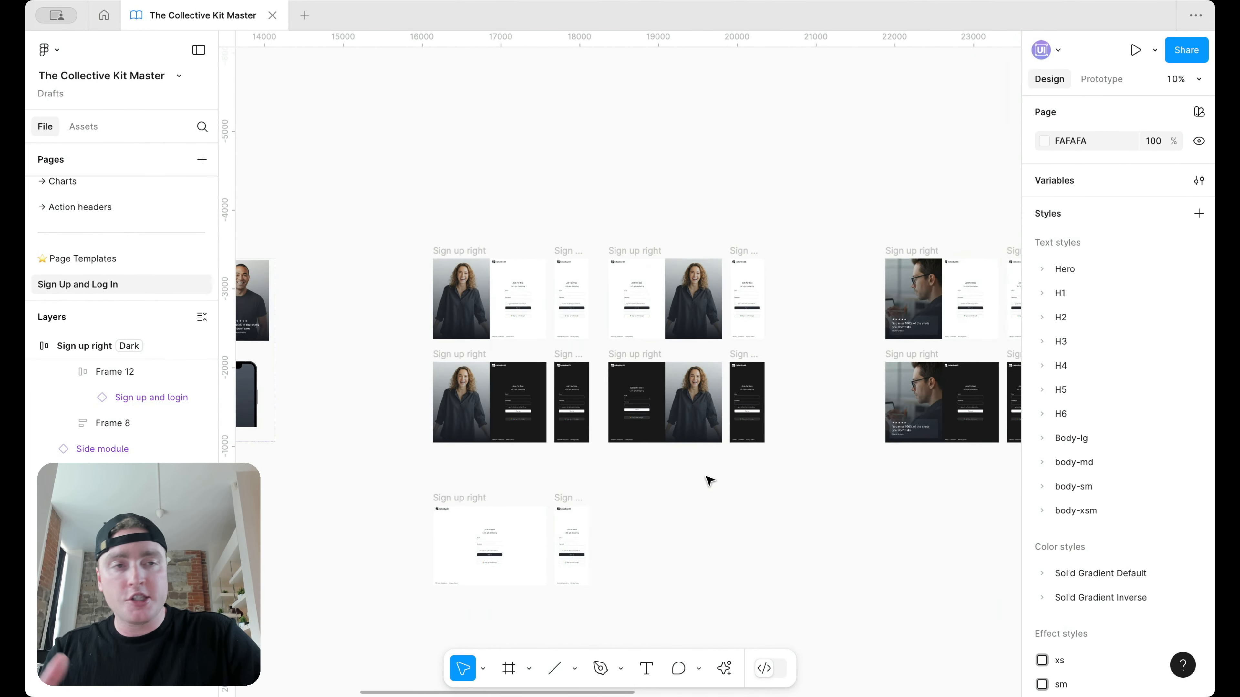
Look across the full row of light and dark templates with portrait, testimonial, laptop and phone side modules.
scroll(709, 481, down, 1)
scroll(709, 481, right, 10)
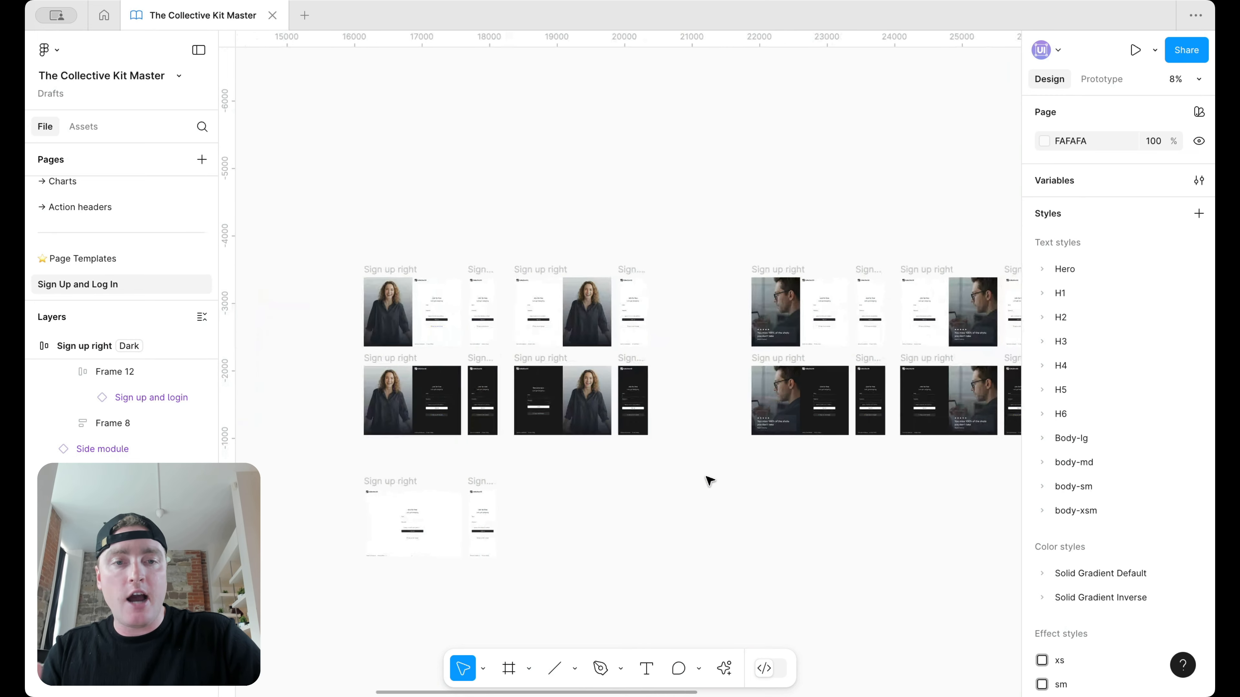
scroll(710, 481, left, 3)
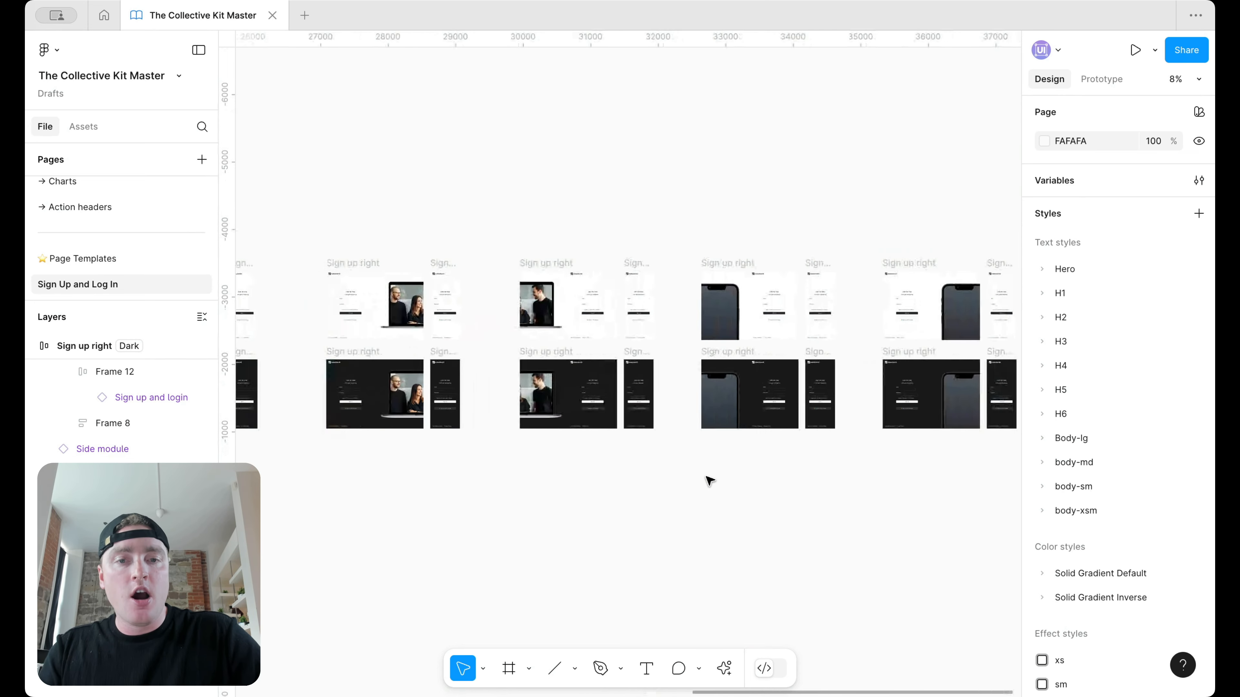
scroll(709, 481, right, 1)
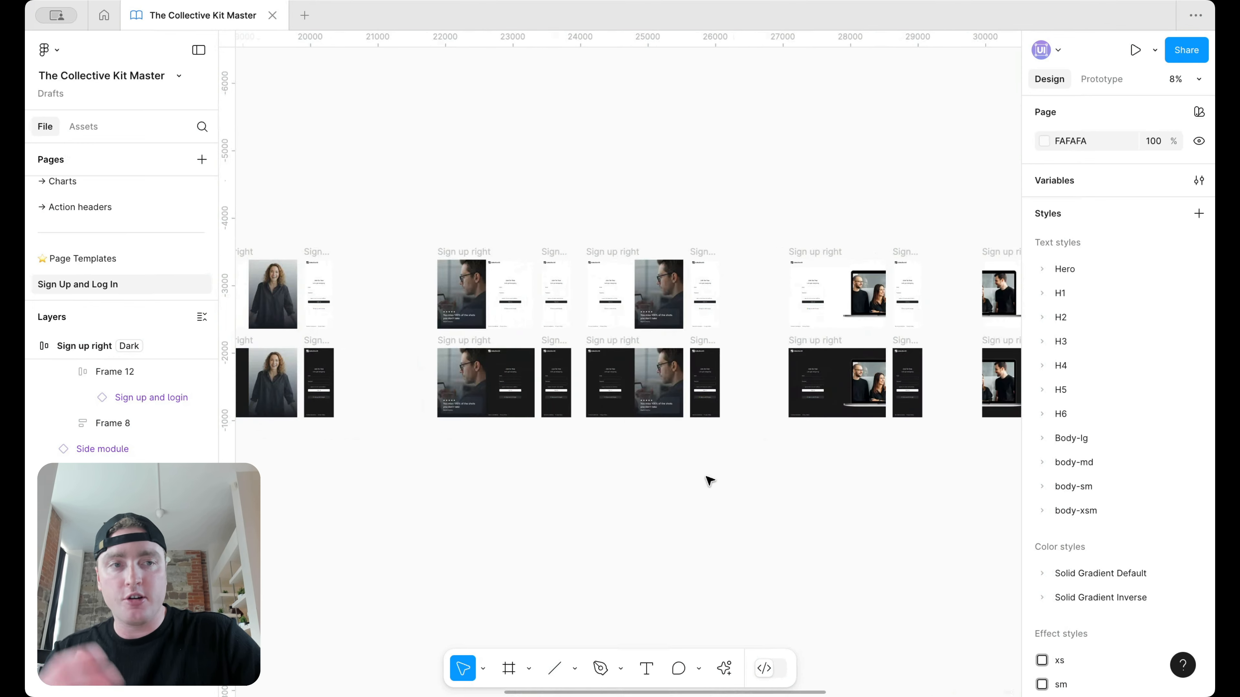
scroll(733, 510, down, 2)
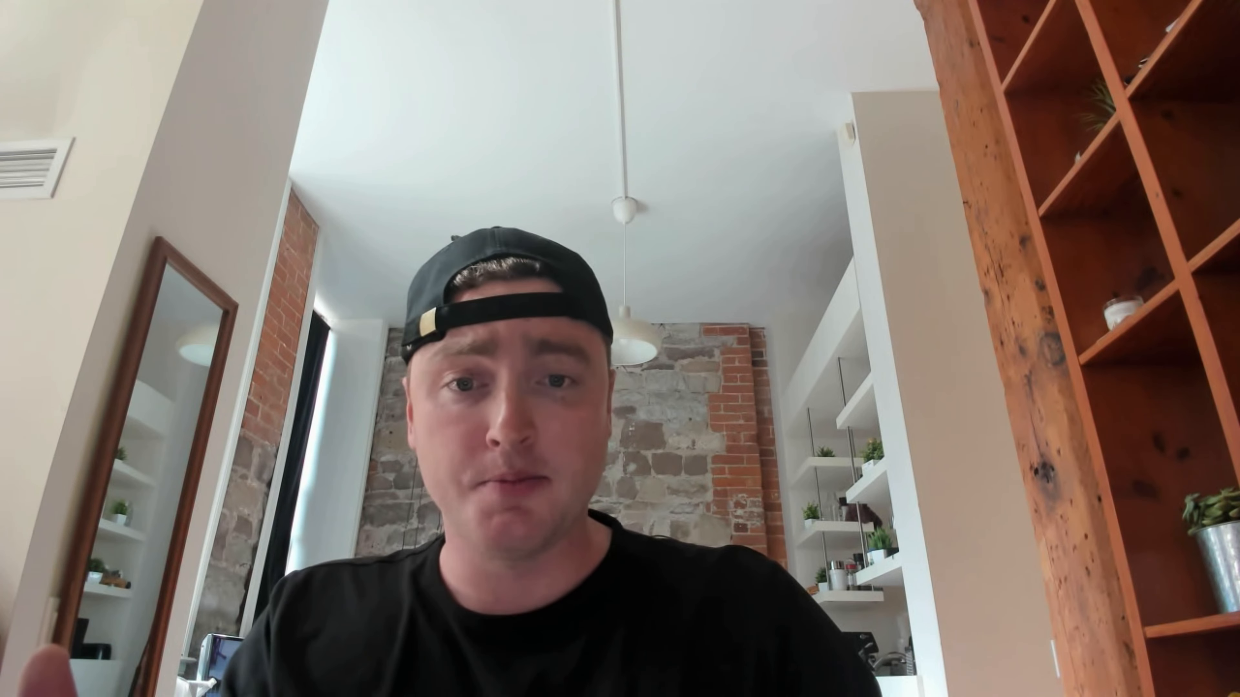